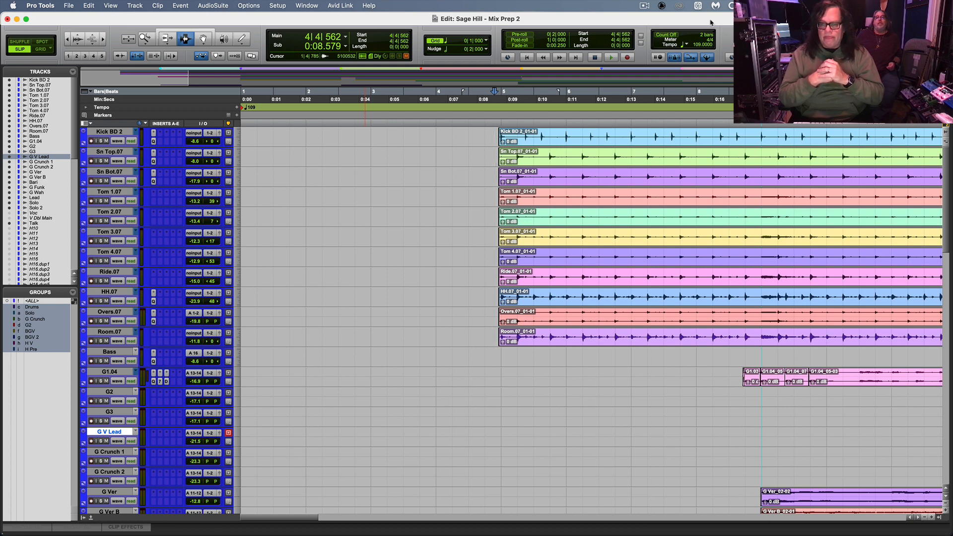
Step: Show the song's arrangement across all markers and place the playback cursor just before the drum clips start
key("r")
key("r")
key("r")
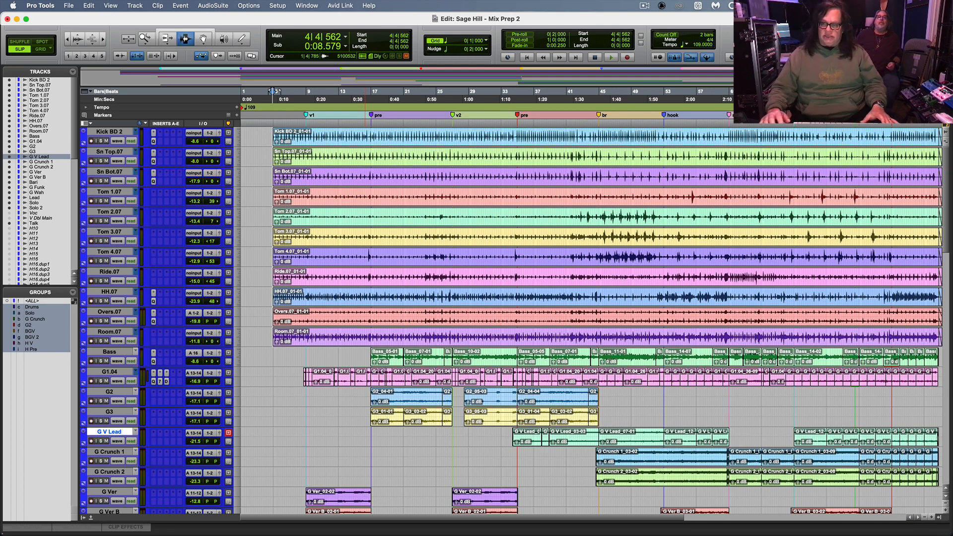
mouse_move(946, 167)
left_mouse_down()
mouse_move(949, 411)
mouse_move(946, 166)
left_mouse_up()
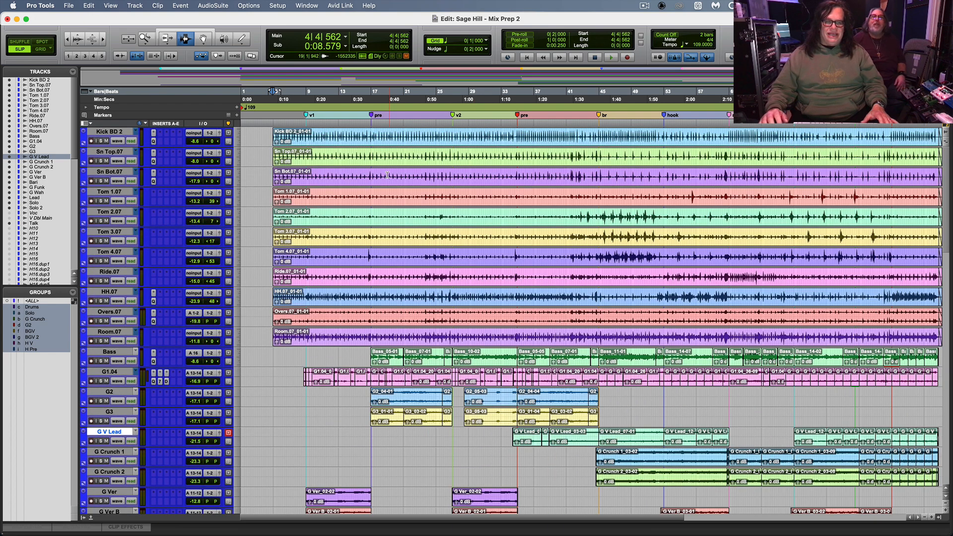
left_click(271, 134)
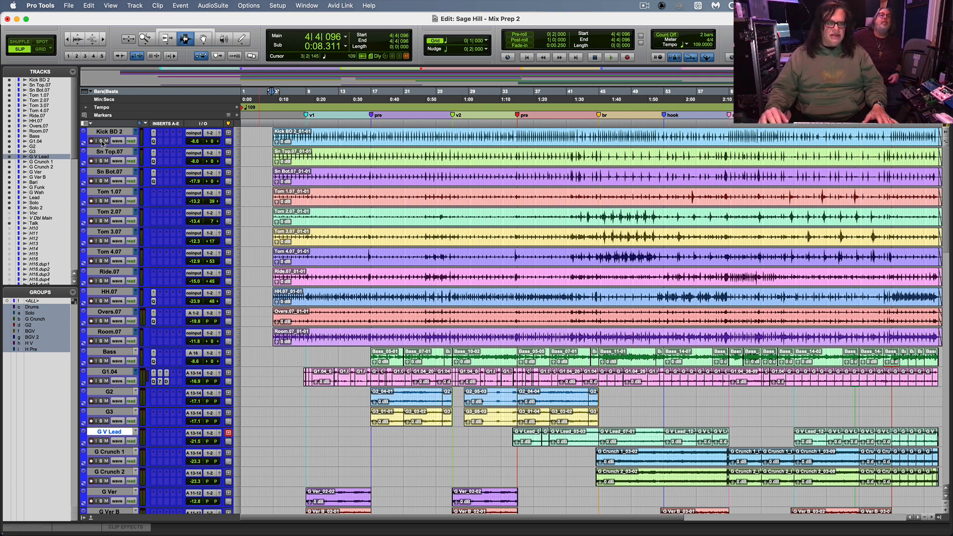
Step: Solo the Bass track briefly, setting the playback cursor at the start of its first clip
left_click(115, 350)
left_click(101, 361)
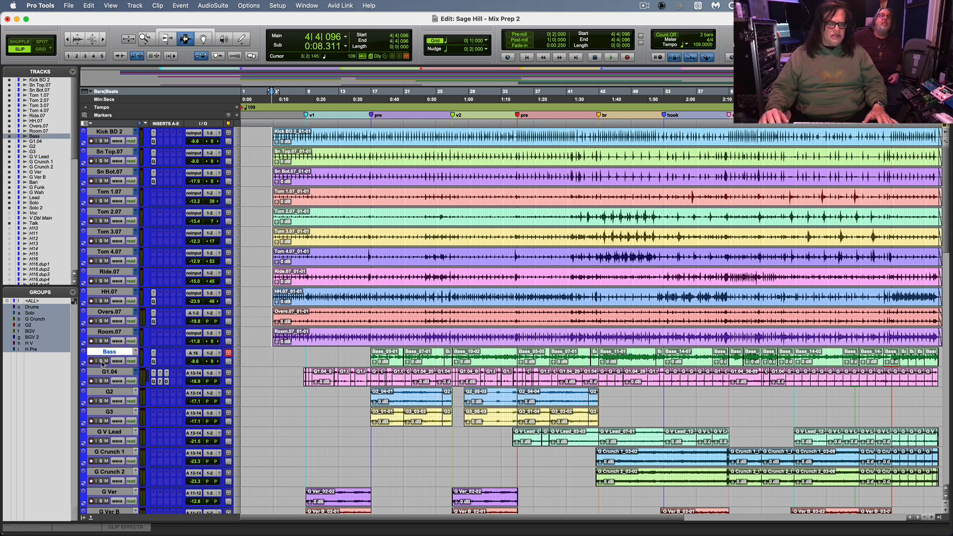
left_click(370, 350)
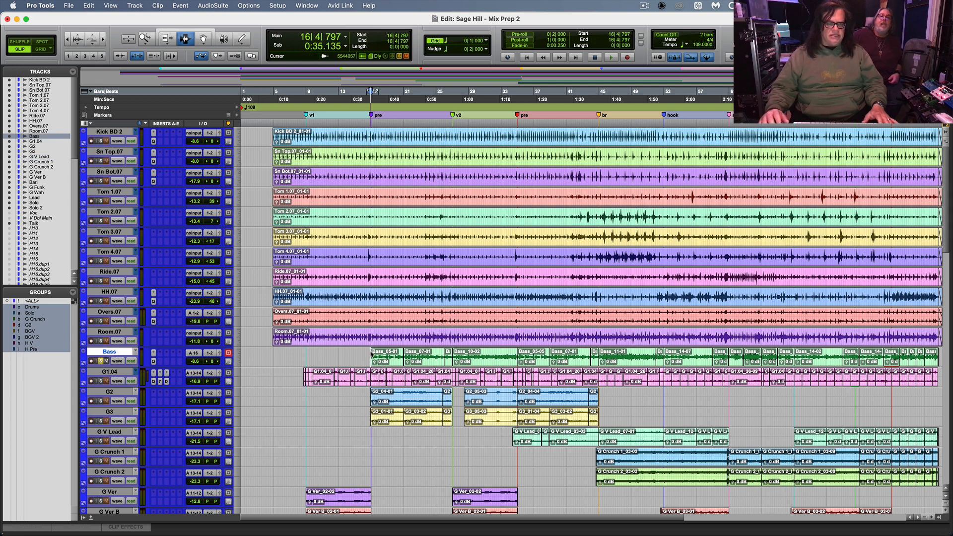
left_click(101, 360)
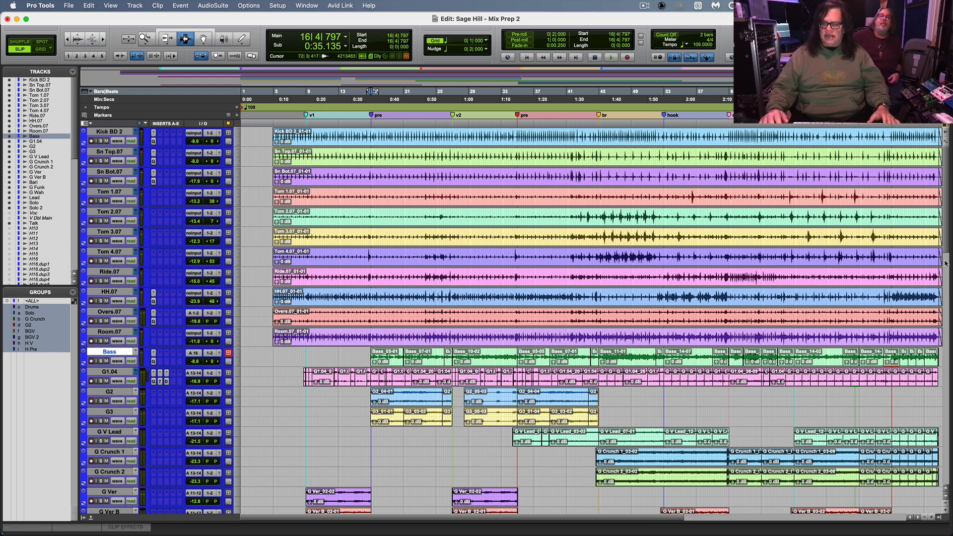
Step: Highlight the guitar tracks from G1.04 to Solo 2, followed by the Talk and Voc.cm tracks
scroll(946, 250, "down", 10)
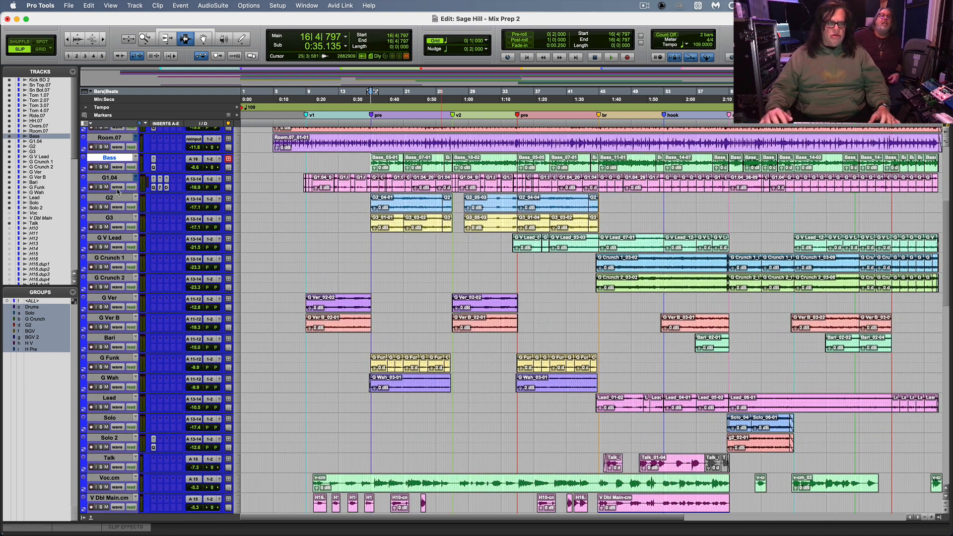
left_click(113, 178)
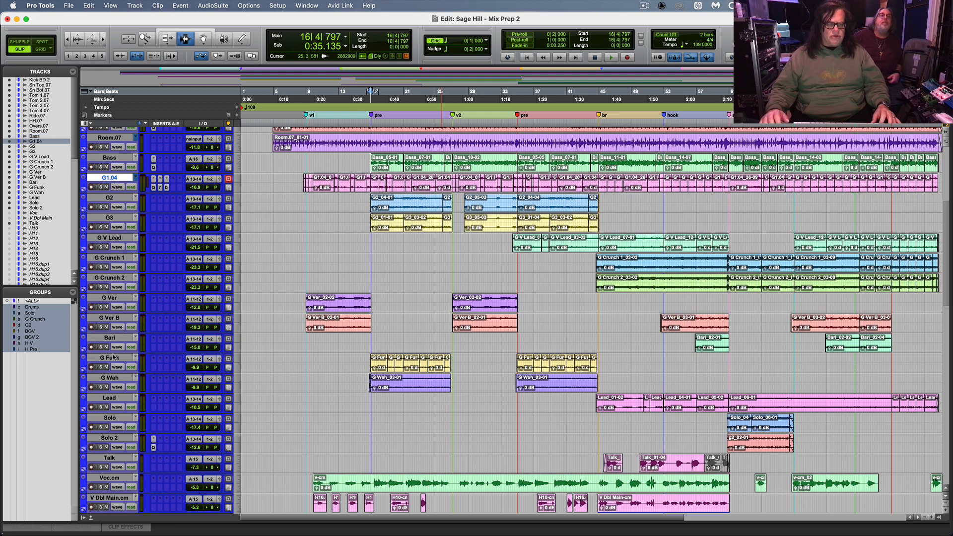
left_click(118, 440, "shift")
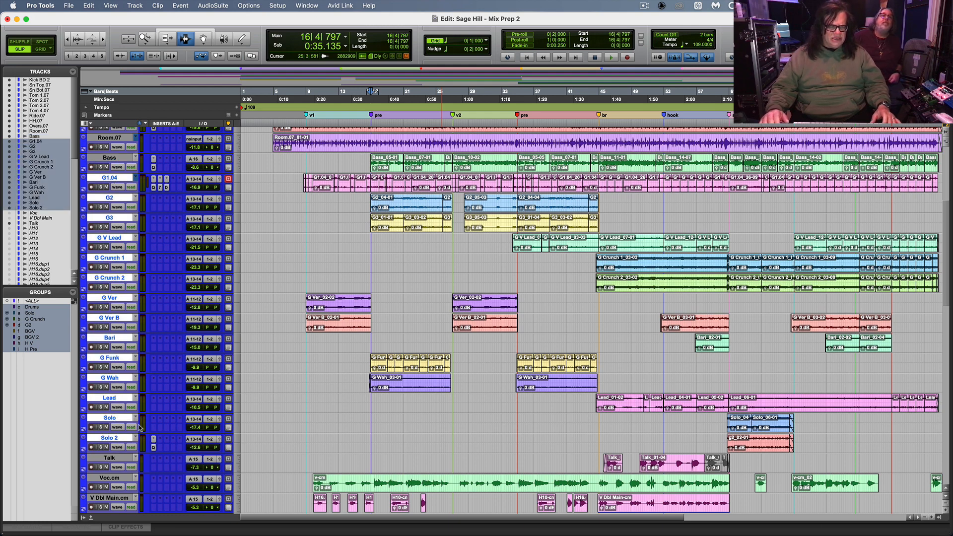
left_click(108, 462)
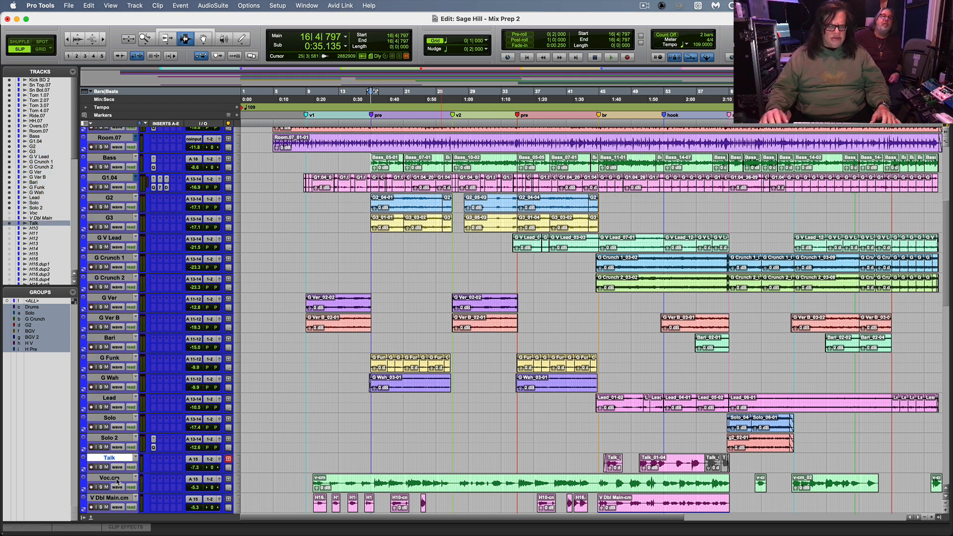
left_click(117, 481)
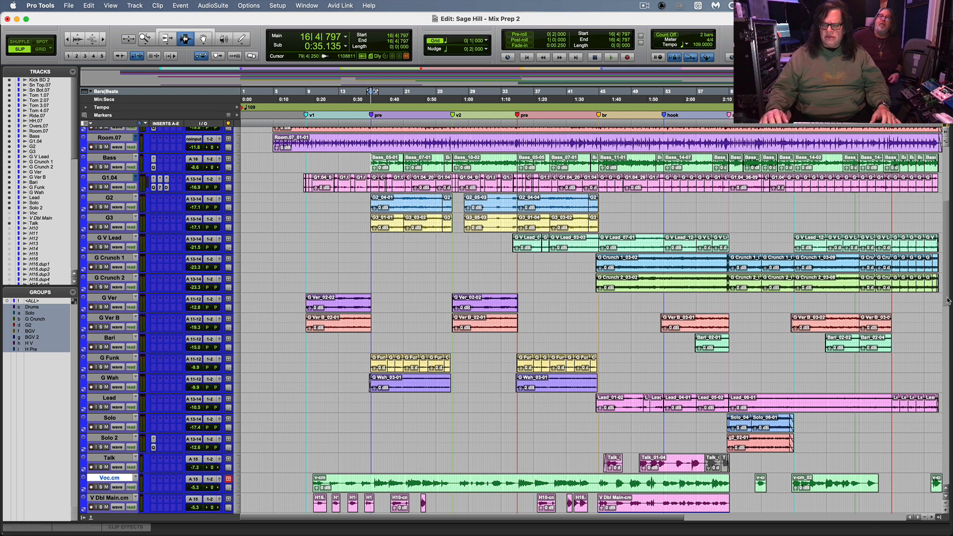
Step: Move the Talk track below V Dbl Main.cm and select it together with the Voc.cm and V Dbl Main.cm tracks
scroll(218, 297, "down", 5)
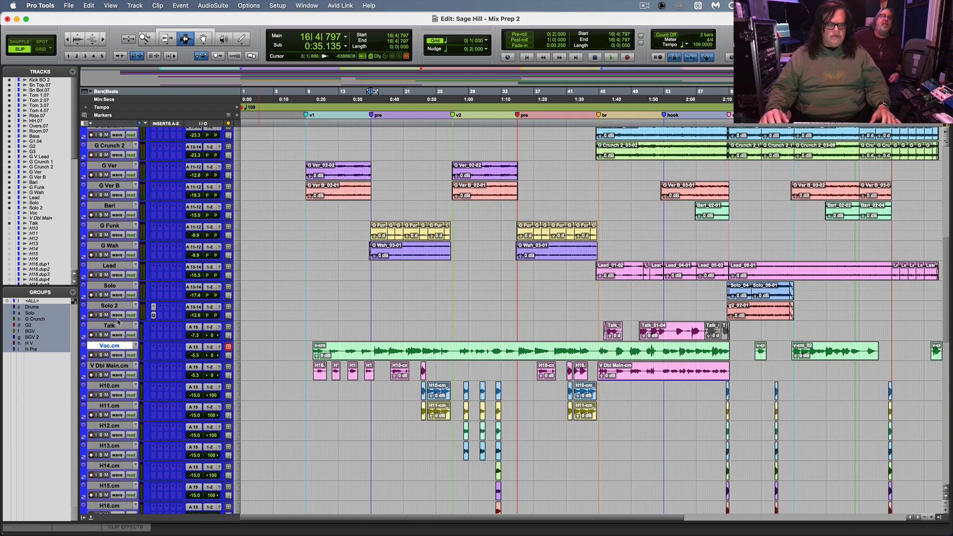
left_click(117, 326)
left_click_drag(118, 327, 121, 379)
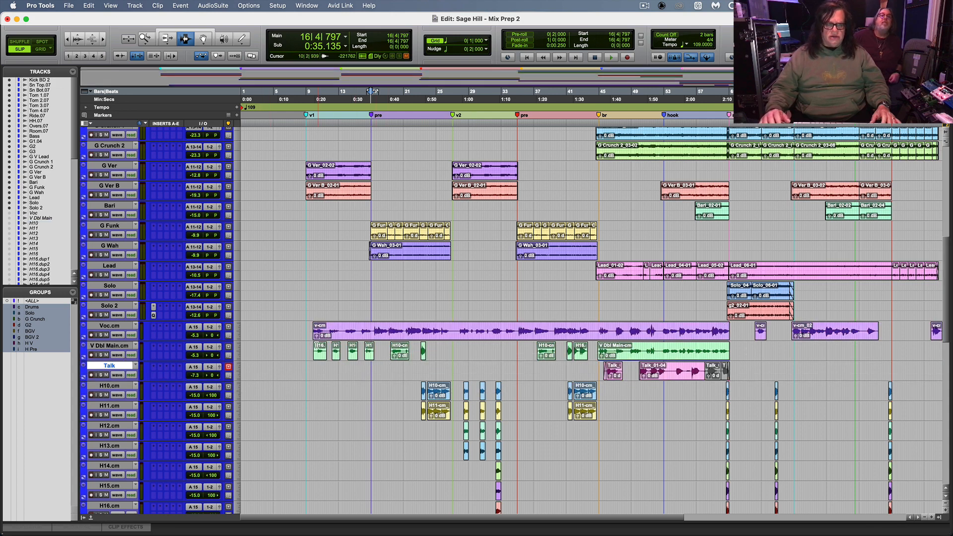
left_click(119, 327, "shift")
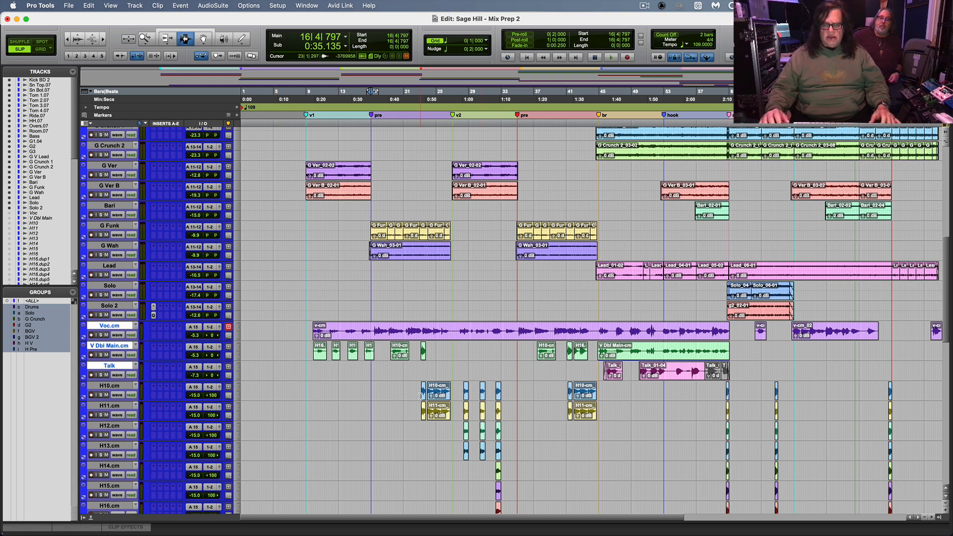
Step: Highlight the harmony clips from about bar 23 to bar 34 on tracks H10.cm to H16.cm
left_click_drag(420, 396, 509, 512)
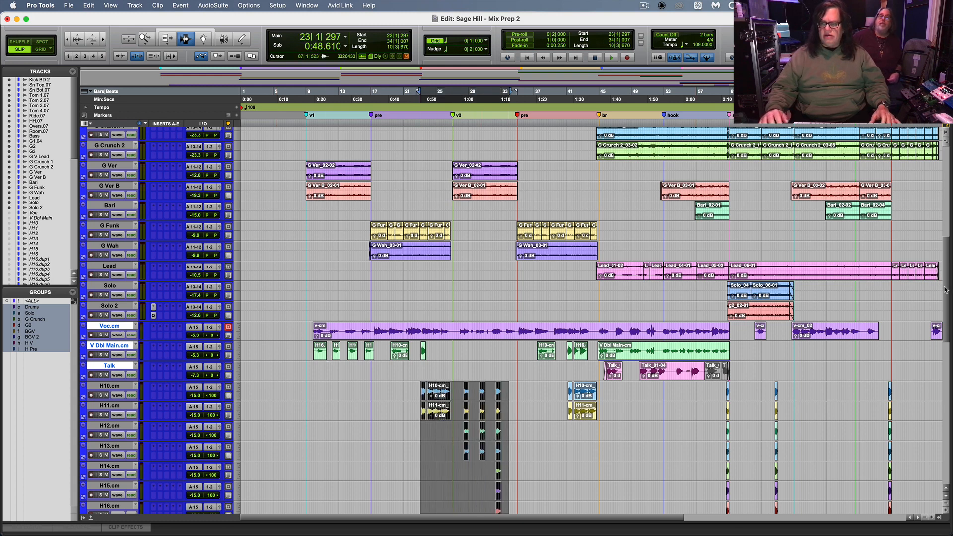
left_click_drag(945, 291, 949, 126)
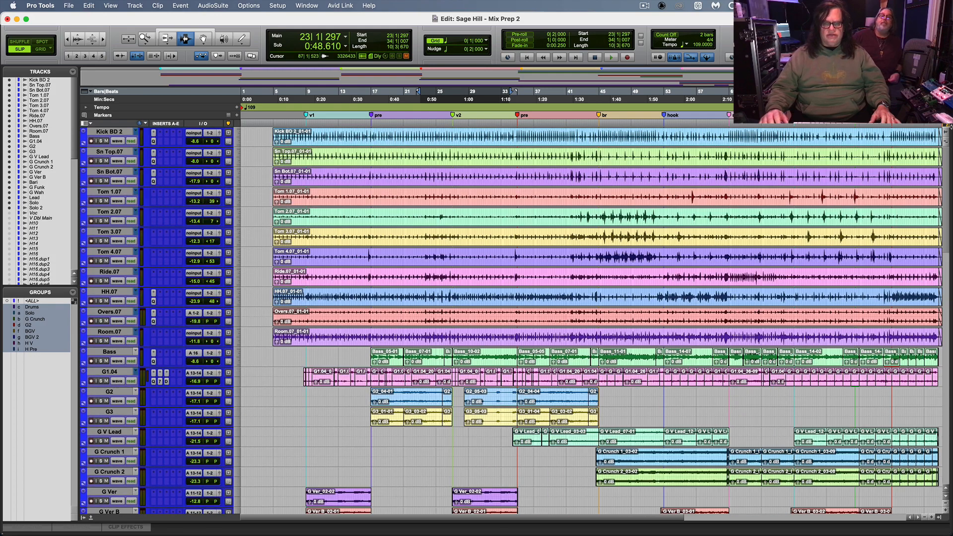
Step: Play the song from just before the drums and view the Mix window from the first channel, selecting only Vc.cm
left_click(272, 143)
key("space")
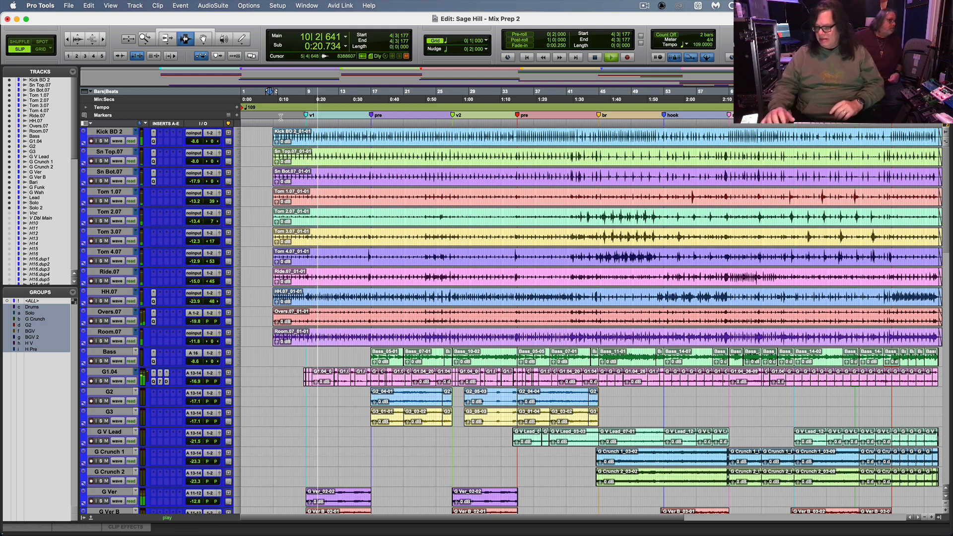
key("super+equal")
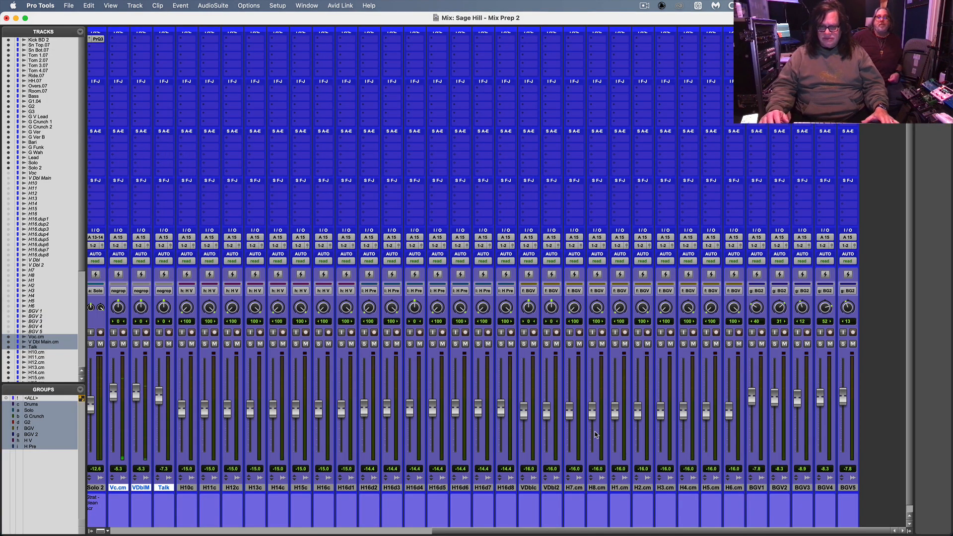
left_click_drag(557, 531, 209, 529)
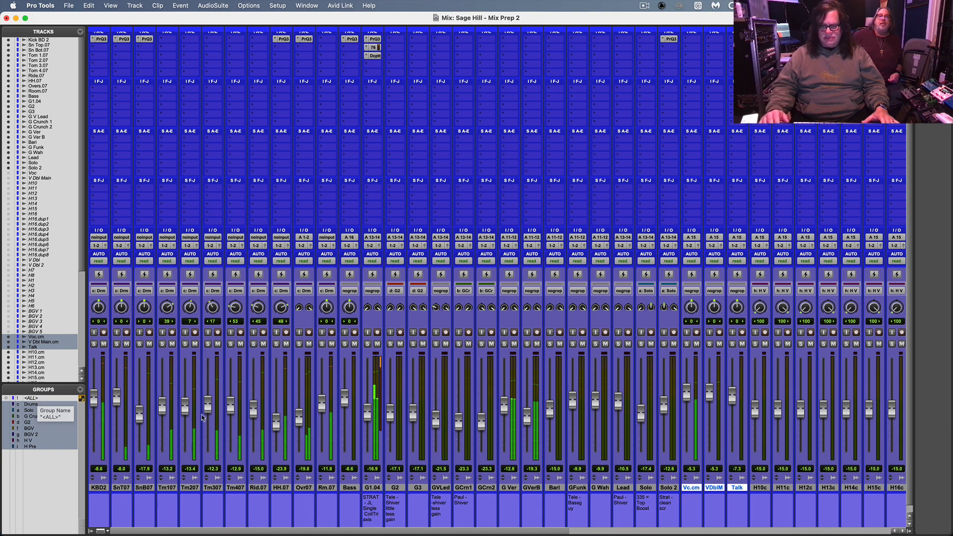
left_click(692, 487)
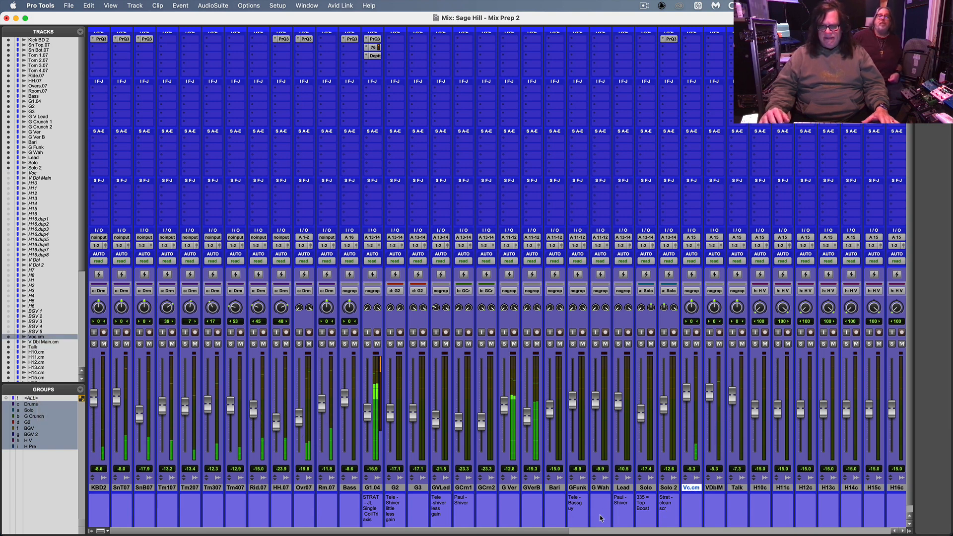
mouse_move(564, 532)
left_mouse_down()
mouse_move(924, 533)
mouse_move(548, 535)
left_mouse_up()
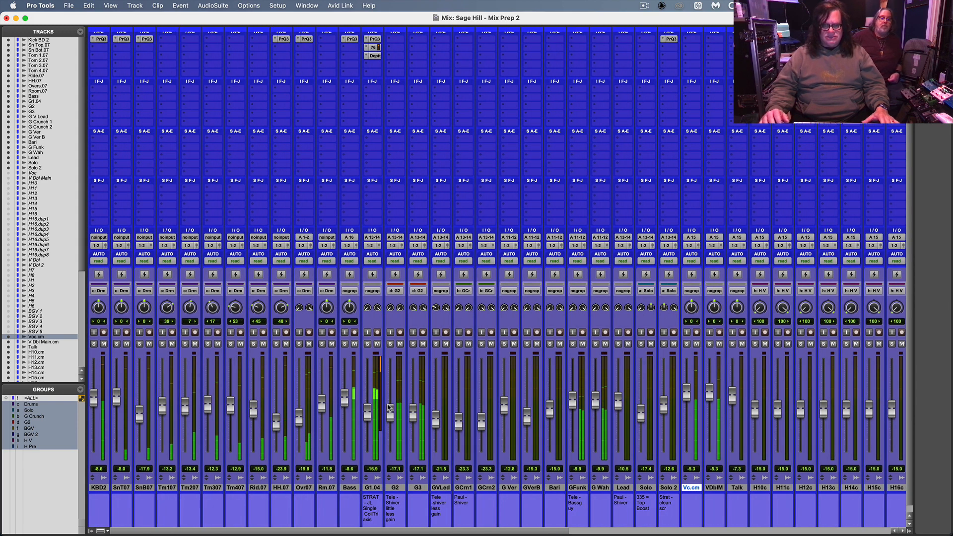
Step: Solo the grouped G2 and G3 channels briefly during playback and release the solo
left_click(390, 344)
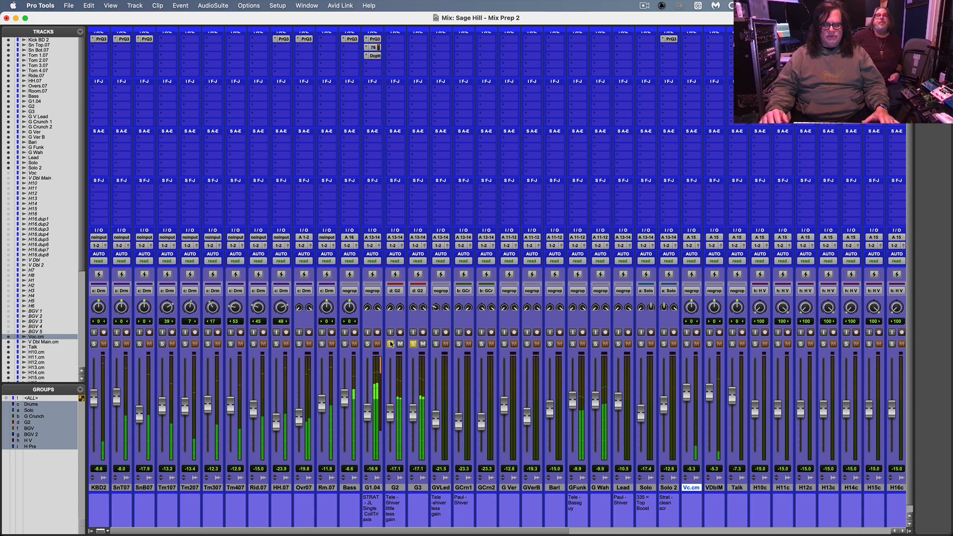
left_click(390, 344)
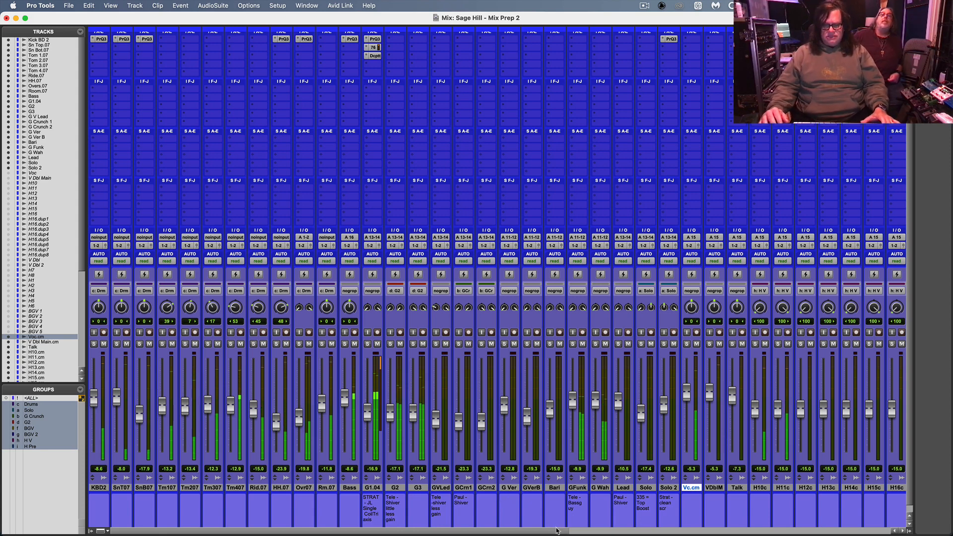
mouse_move(558, 531)
left_mouse_down()
mouse_move(874, 534)
mouse_move(546, 531)
left_mouse_up()
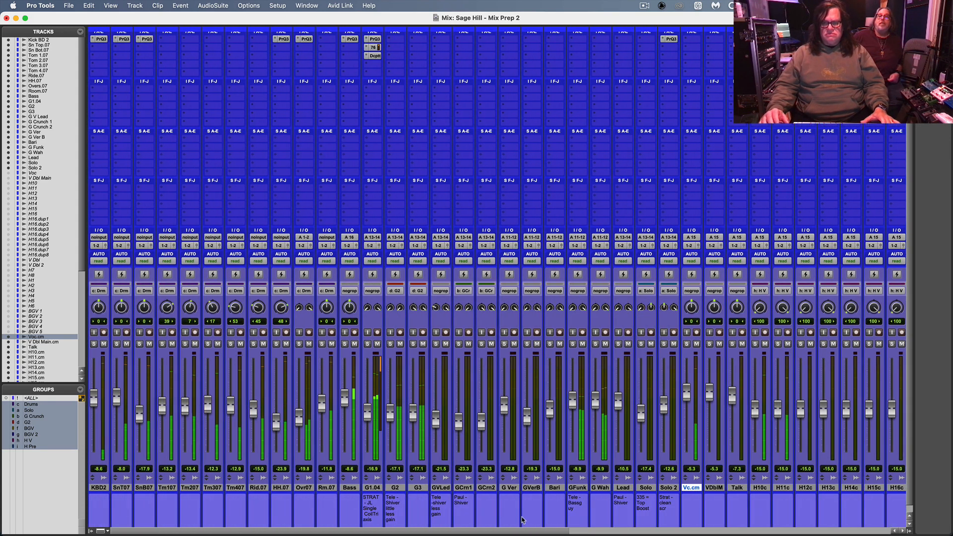
Step: Return to the Edit window, stop playback and move the cursor to the session start
key("super+equal")
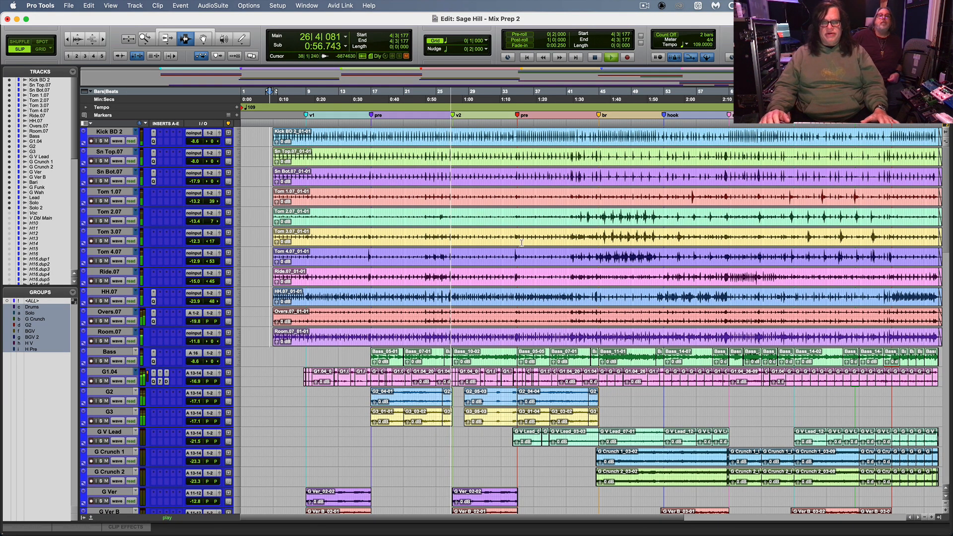
key("space")
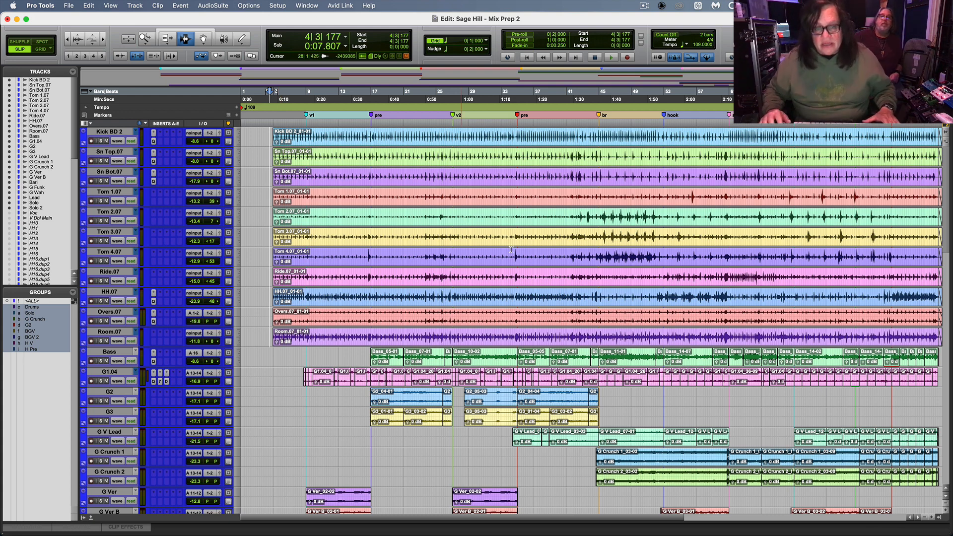
key("Return")
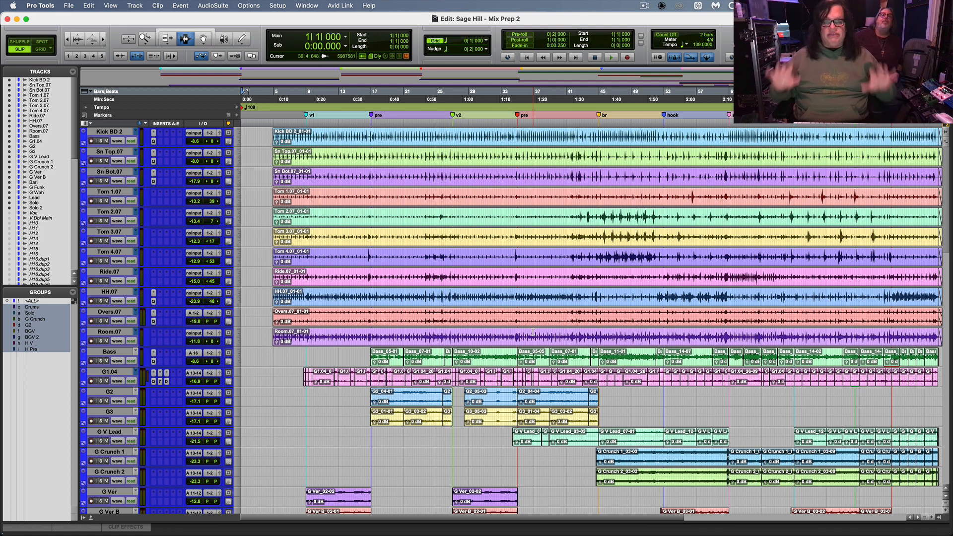
Step: In Finder, move Sage Hill - Mix Prep.ptx into the Sage Hill folder's z-old folder, and switch back to Pro Tools
left_click_drag(585, 19, 585, 16)
mouse_move(263, 521)
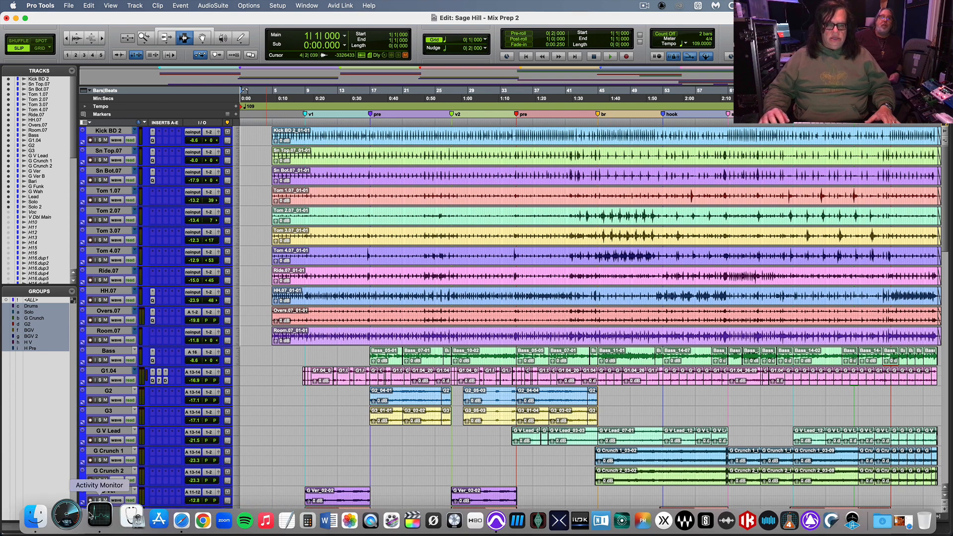
left_click(35, 517)
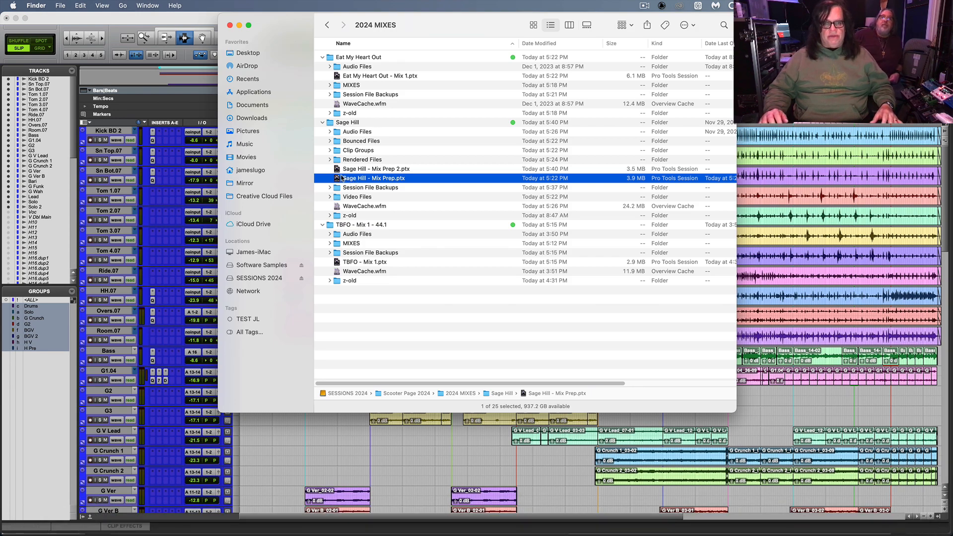
left_click_drag(338, 180, 339, 217)
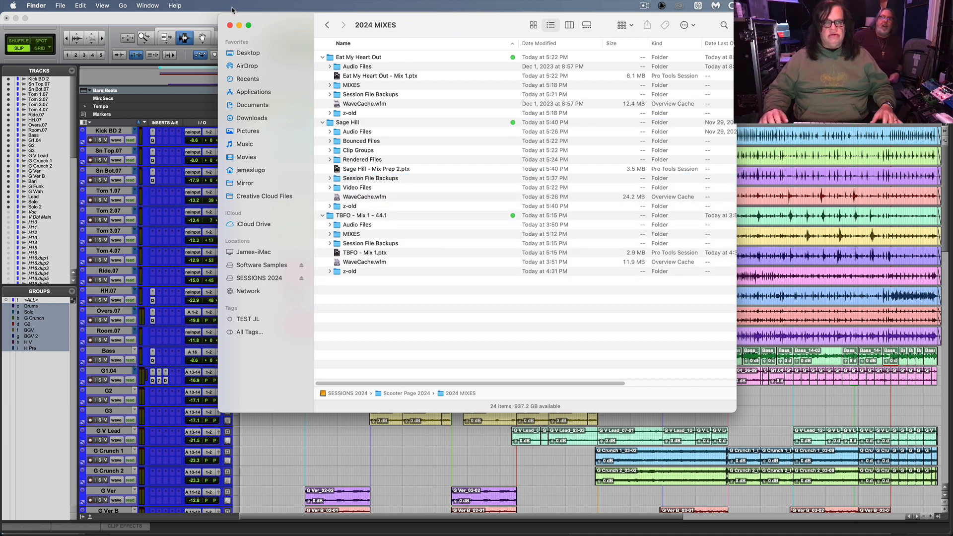
left_click_drag(269, 22, 307, 36)
left_click(237, 123)
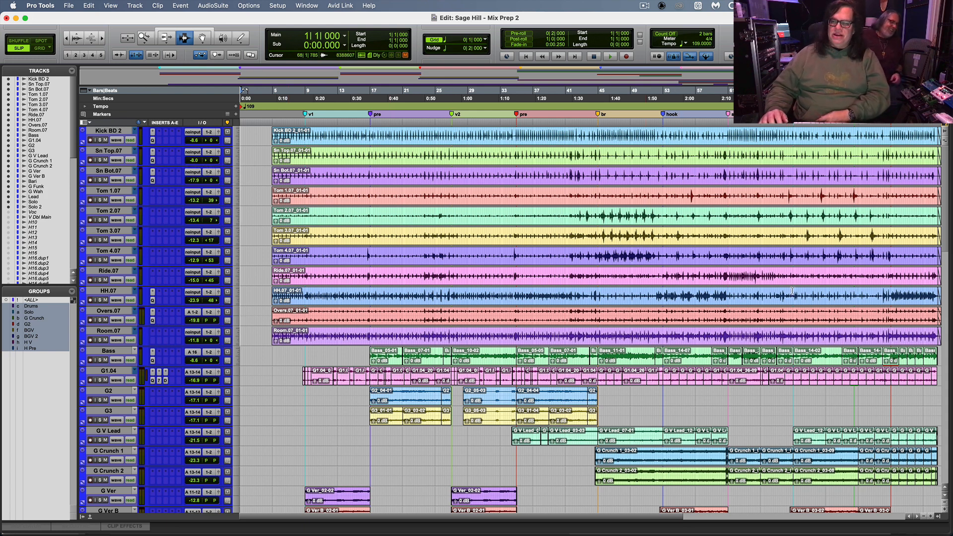
Step: Review the full track list from the drums down to the background vocal tracks
scroll(943, 207, "down", 15)
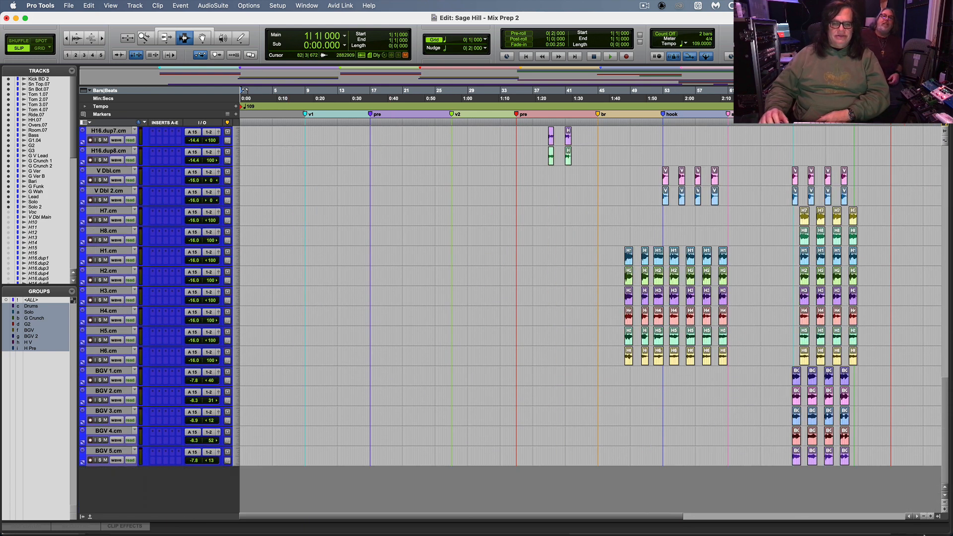
scroll(927, 511, "up", 15)
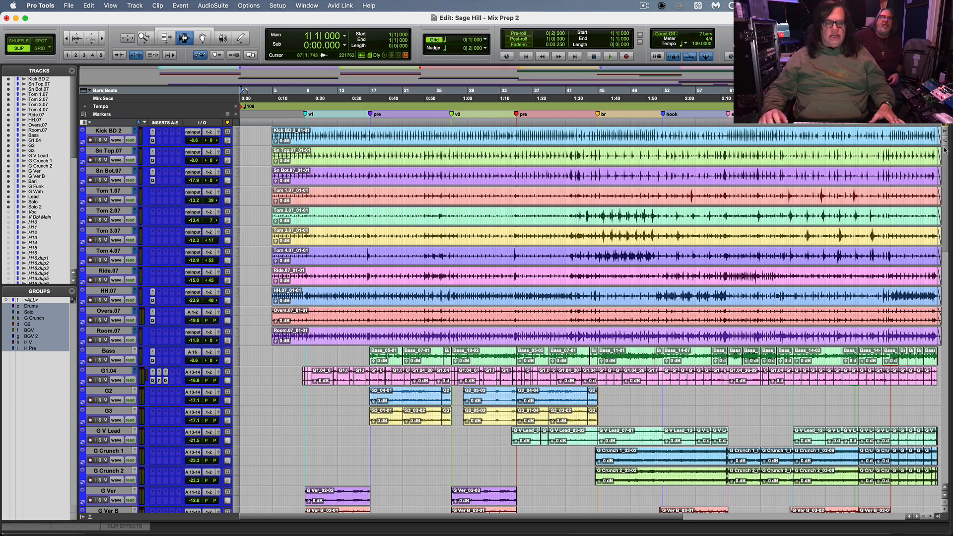
scroll(945, 154, "down", 5)
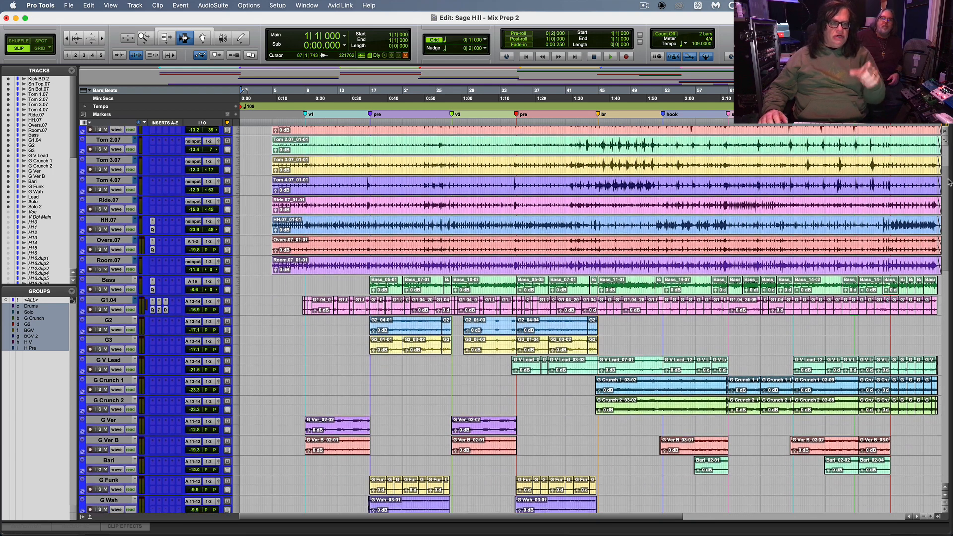
left_click_drag(948, 182, 949, 385)
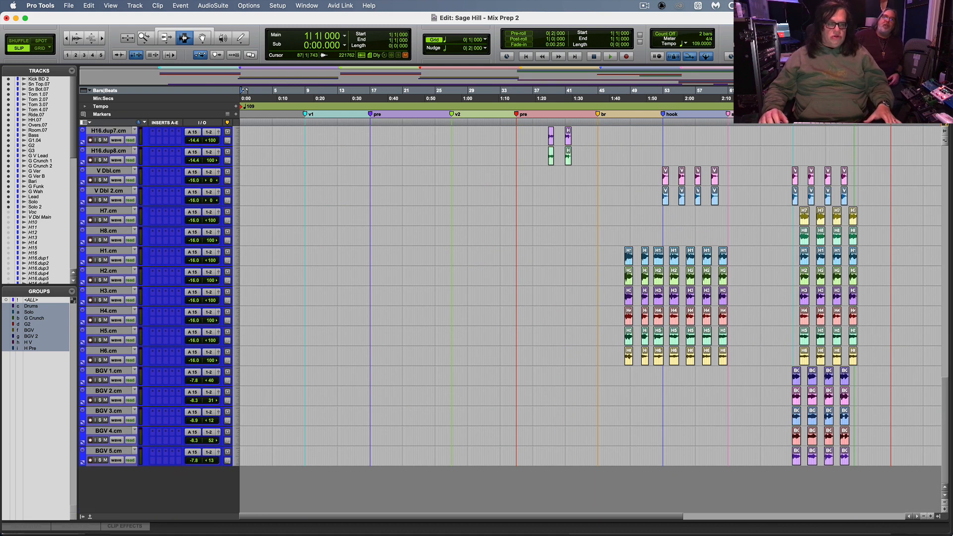
Step: Close the Sage Hill - Mix Prep 2 session and open MIX TEMPLATE - 2024 v2.ptx from the TEMPLATES folder in SESSIONS 2024
left_click(118, 453)
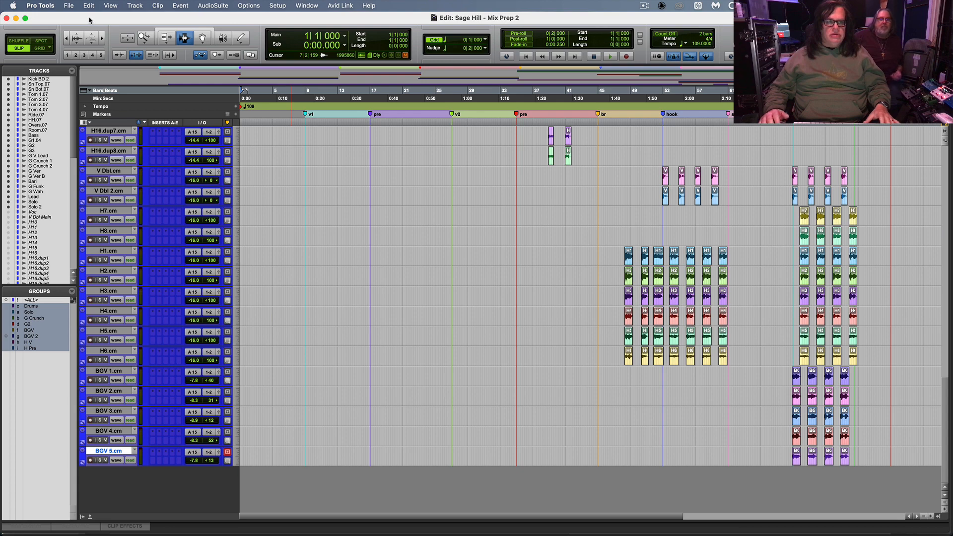
key("super+shift+w")
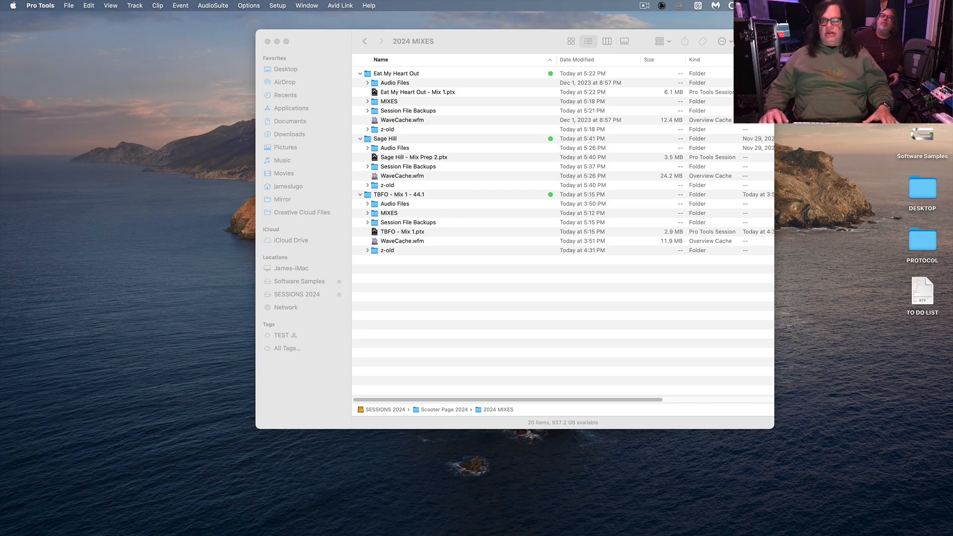
double_click(923, 83)
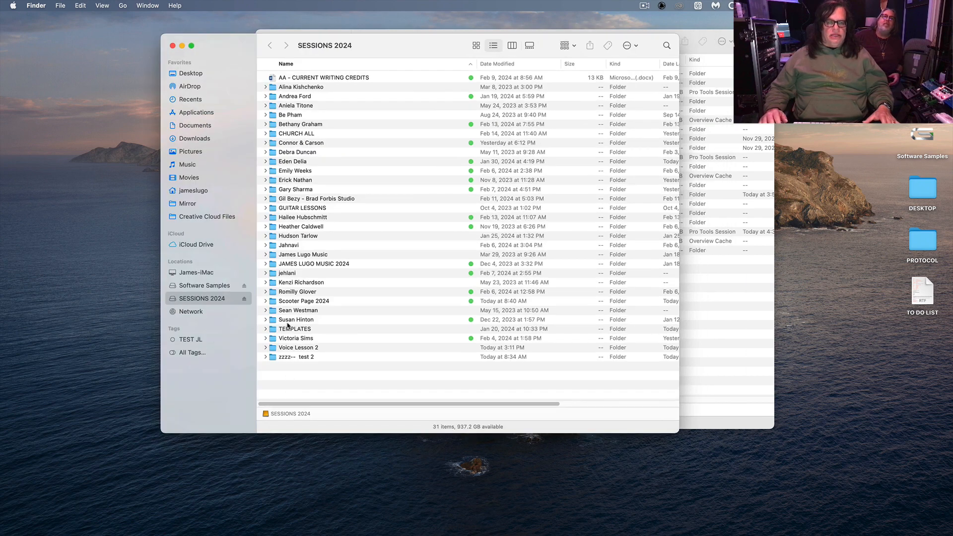
double_click(288, 327)
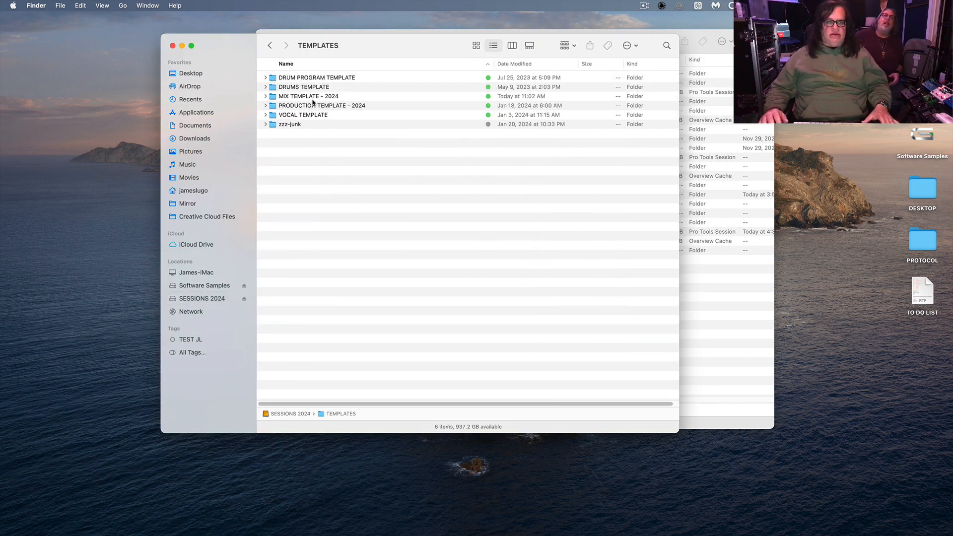
double_click(313, 97)
left_click(321, 79)
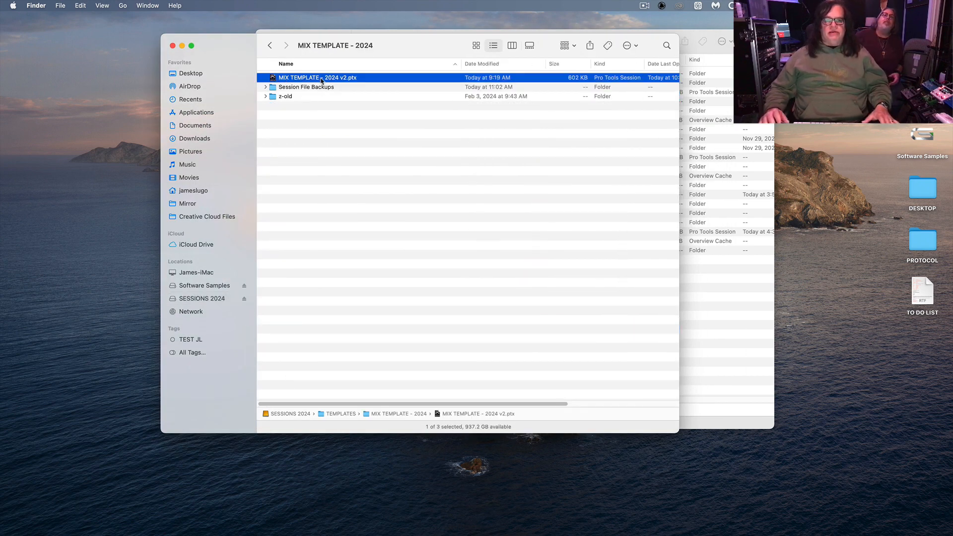
double_click(321, 80)
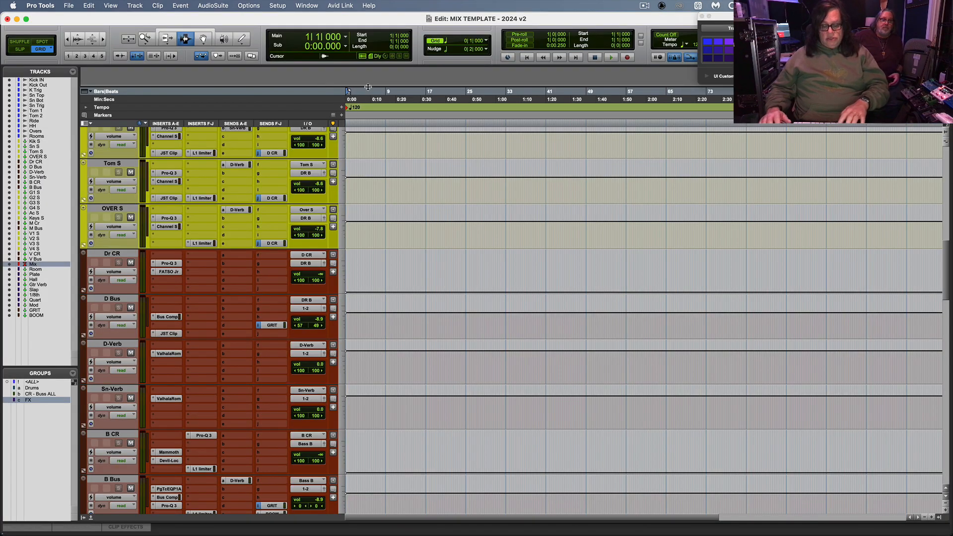
Step: Show the template's Mix window and select the drum tracks from Kick IN through Rooms
key("super+=")
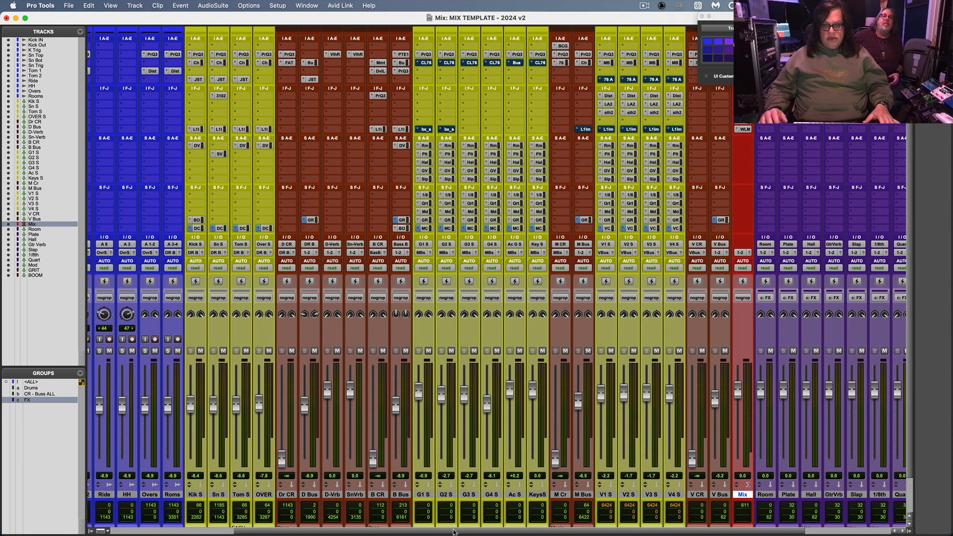
left_click_drag(453, 532, 279, 513)
left_click(100, 493)
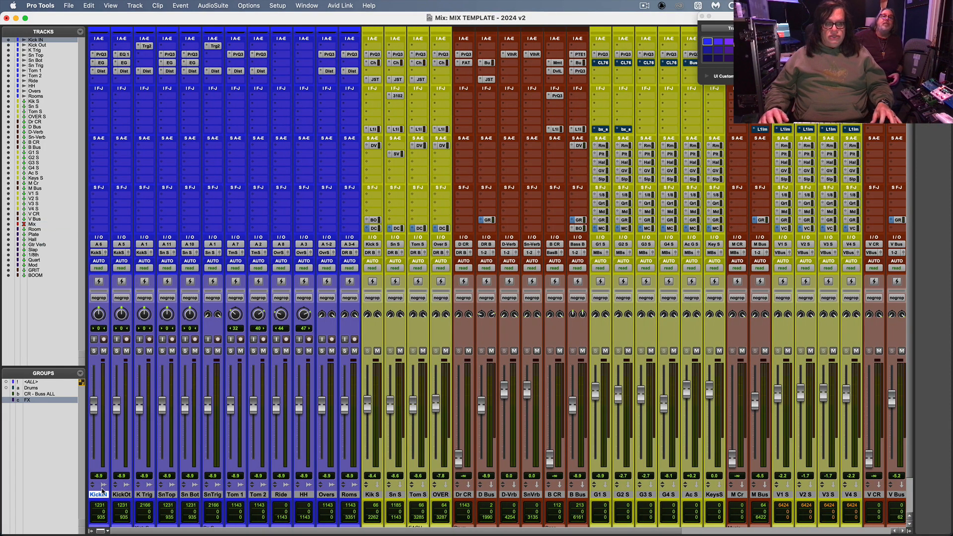
left_click(347, 495, "shift")
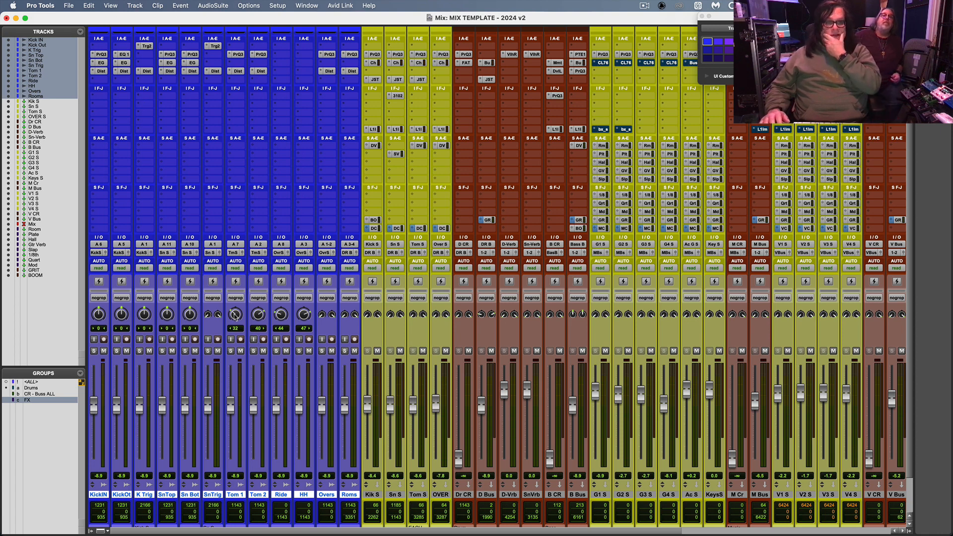
Step: Examine the template's drum tracks in the Edit window, starting from Kick IN
key("super+equal")
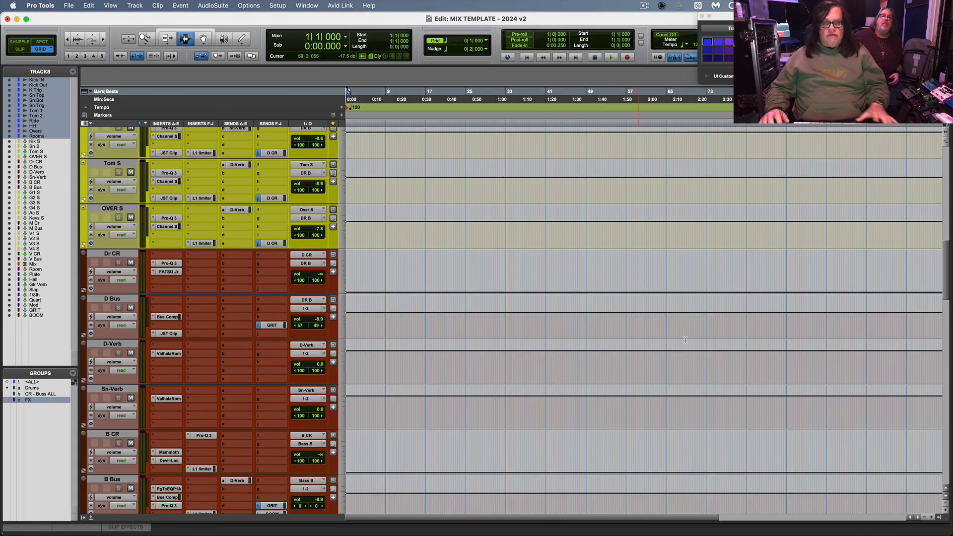
left_click_drag(945, 283, 945, 164)
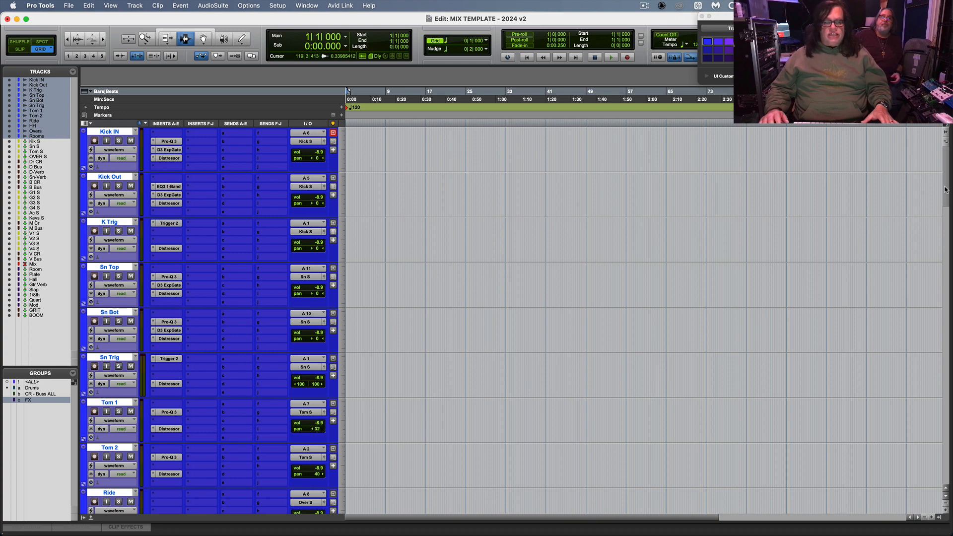
scroll(945, 189, "down", 8)
Step: Return to the Mix window and select the drum submaster channels Kik S through OVER S
key("super+equal")
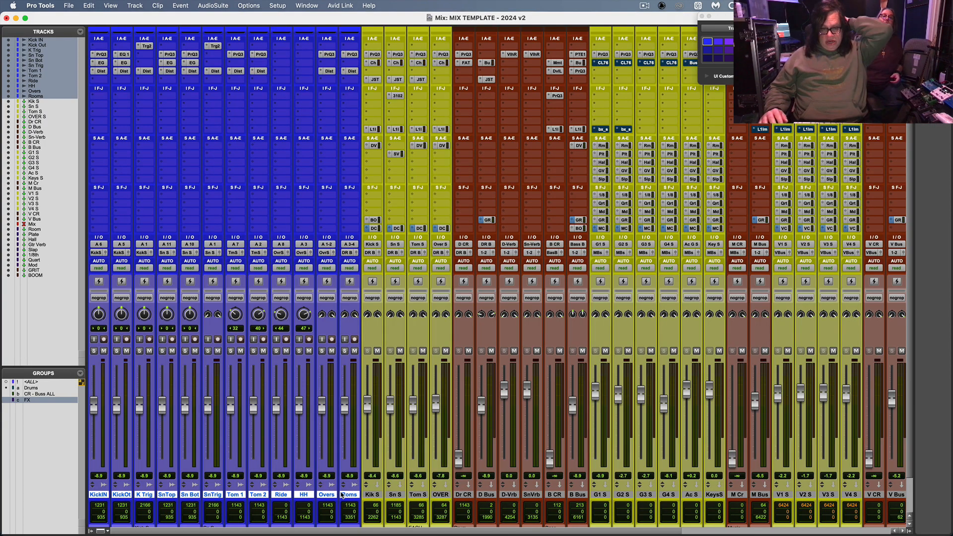
left_click(373, 495)
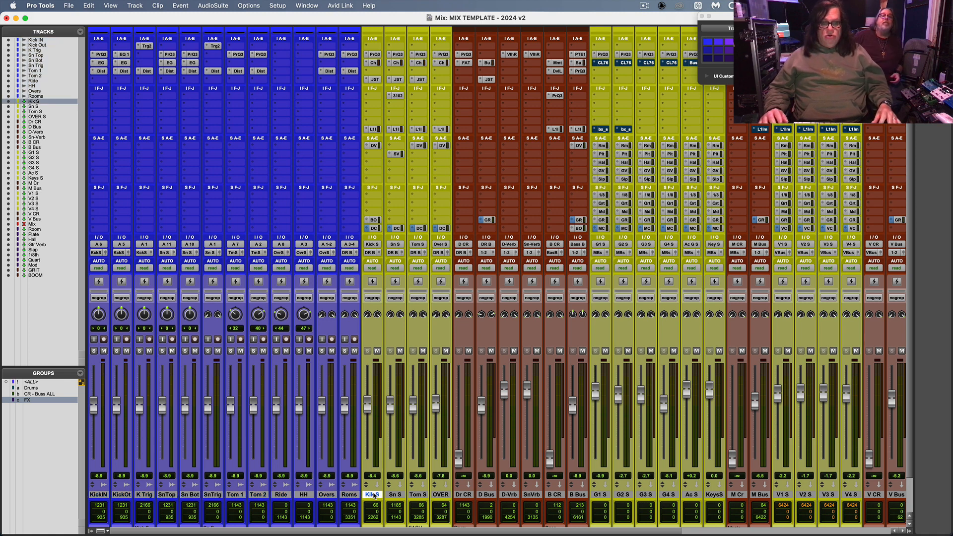
left_click(441, 495, "shift")
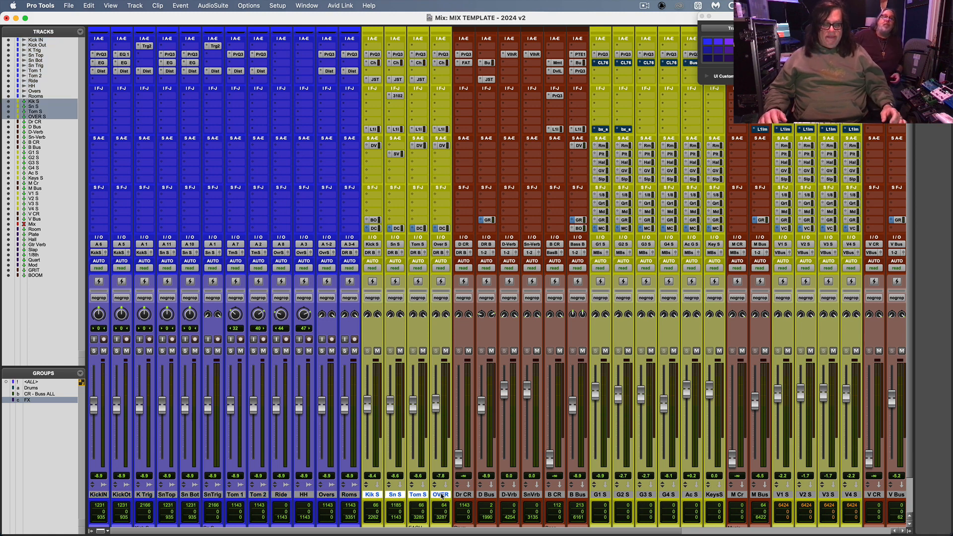
double_click(441, 495)
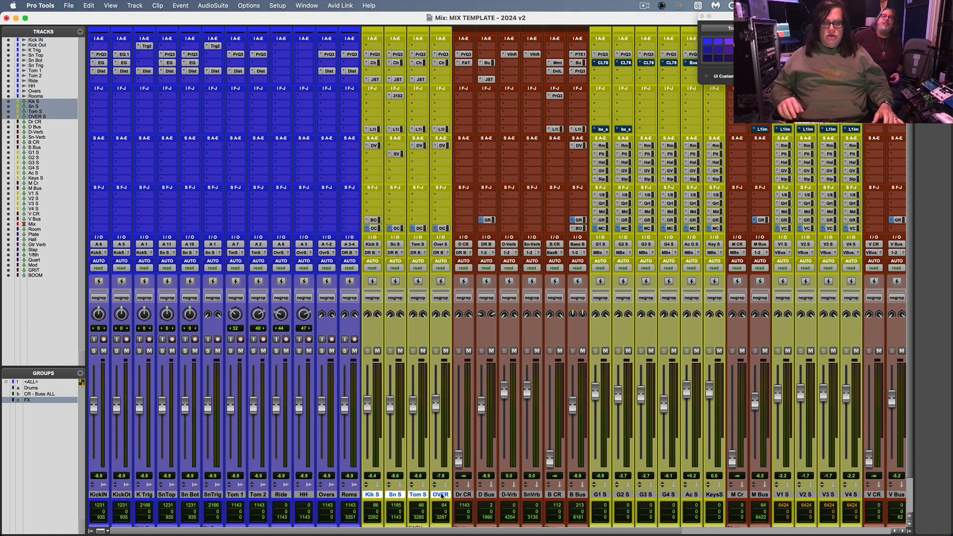
key("Escape")
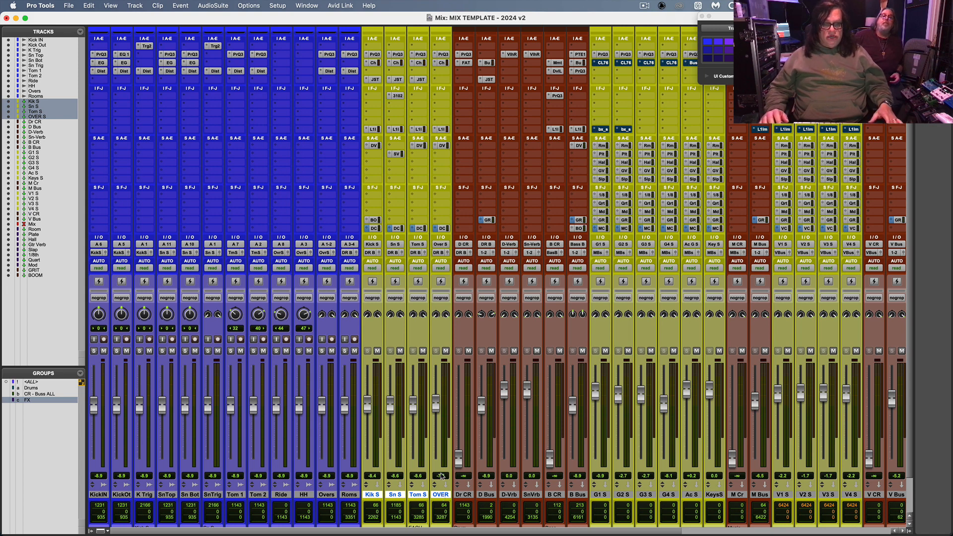
Step: Select the CR and Bus channel pairs together for drums, bass, music and vocals, from Dr CR to V Bus
left_click(464, 495)
left_click(488, 495, "super")
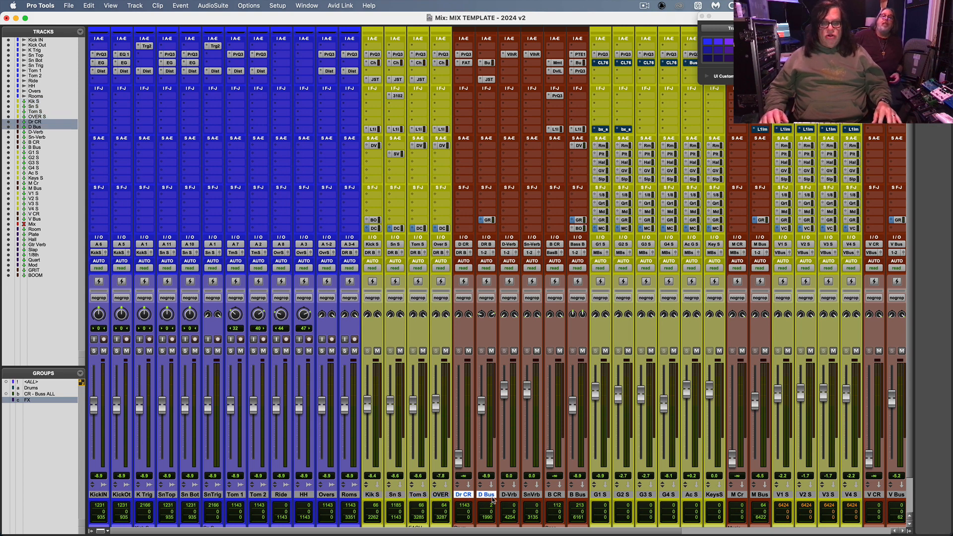
left_click(555, 495, "super")
left_click(580, 495, "super")
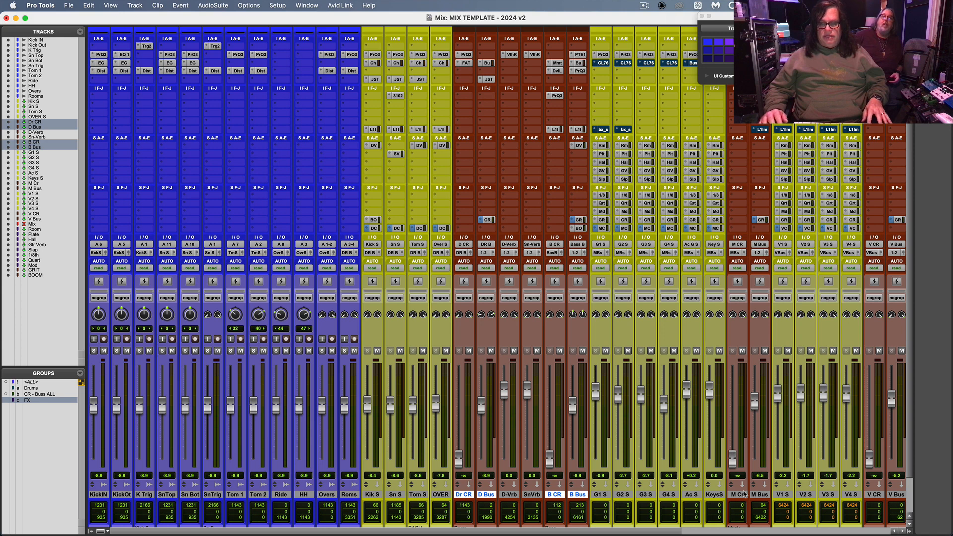
left_click(738, 495, "super")
left_click(761, 495, "super")
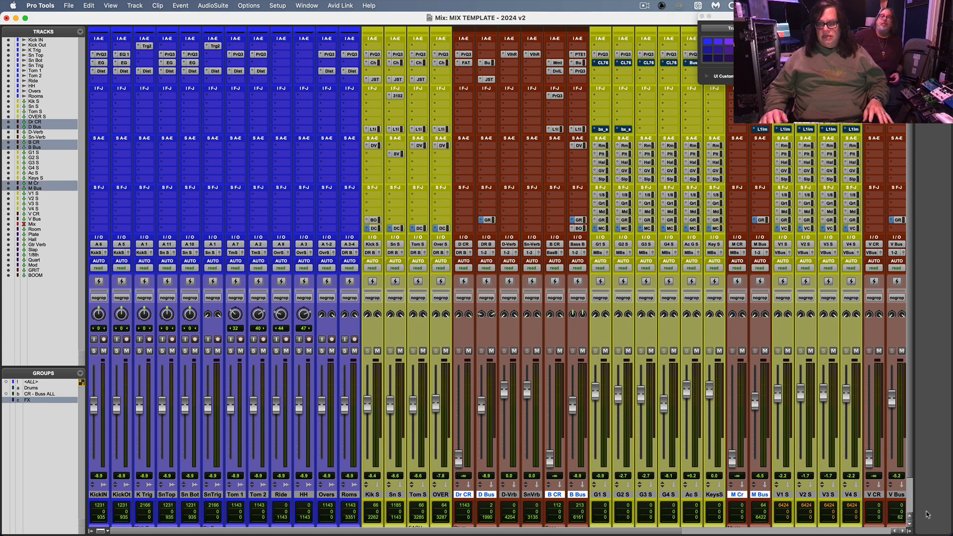
left_click(876, 496, "super")
left_click(898, 495, "super")
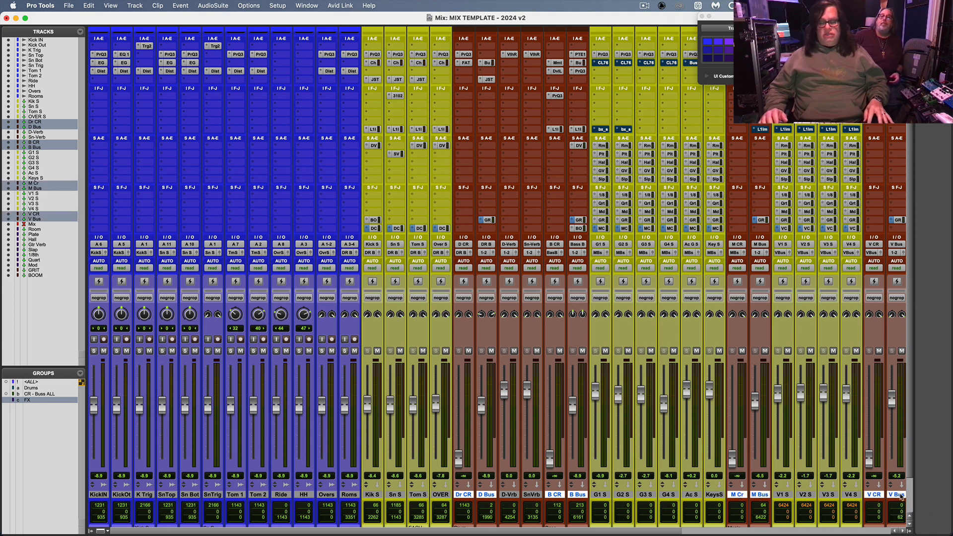
Step: Select D-Verb and Sn-Verb one after the other, followed by the V CR and V Bus channels
left_click(510, 494)
left_click(532, 495)
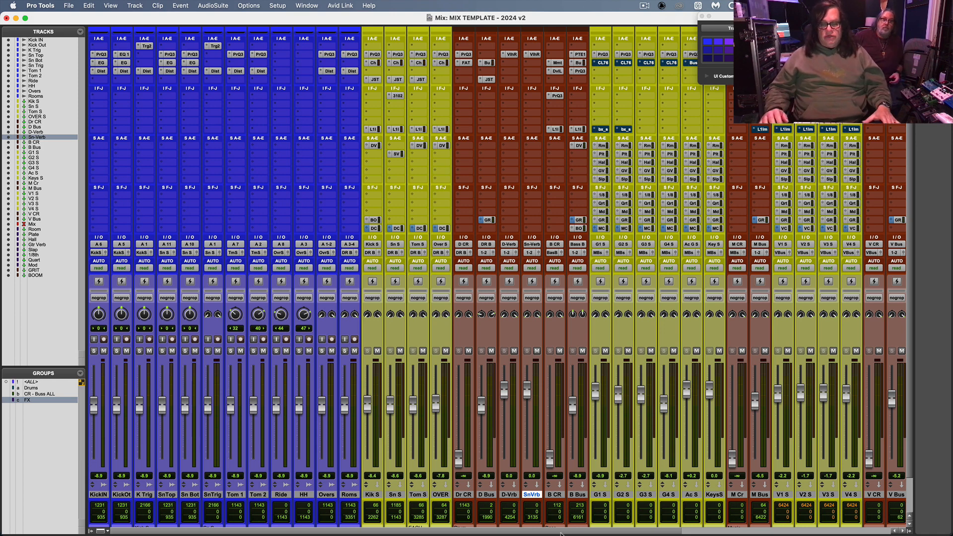
left_click_drag(563, 531, 778, 535)
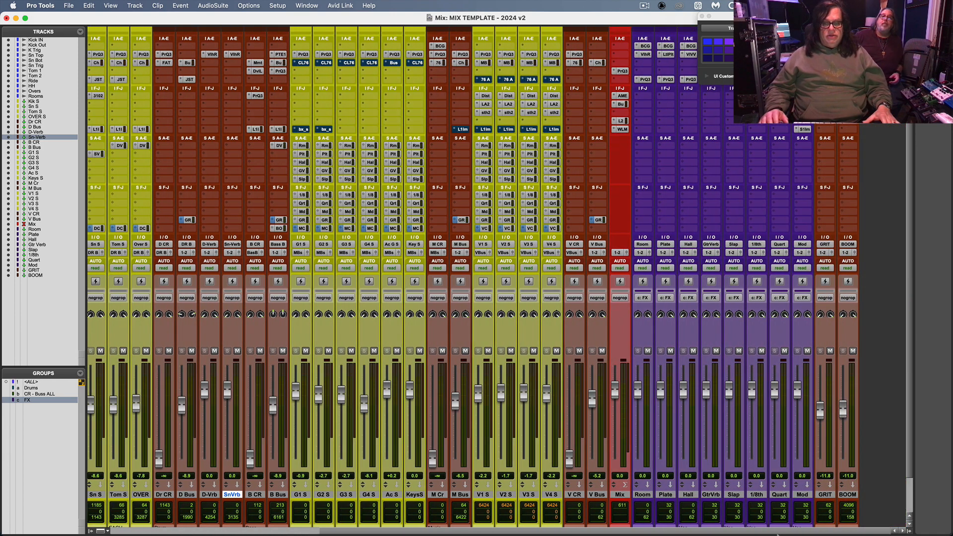
left_click(569, 495)
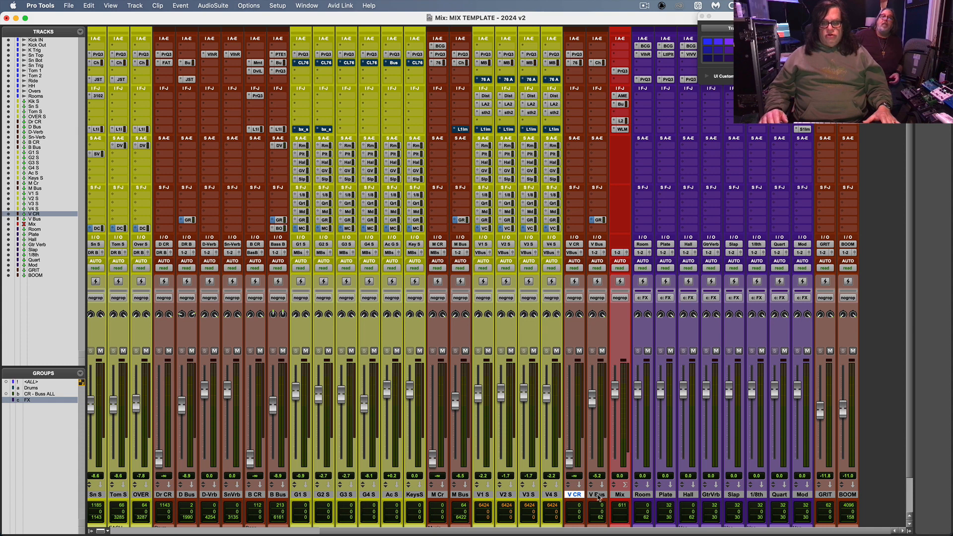
left_click(598, 496)
Step: Select the instrument submasters G1 S through Keys S, followed by the vocal submasters V1 S through V4 S
left_click(298, 495)
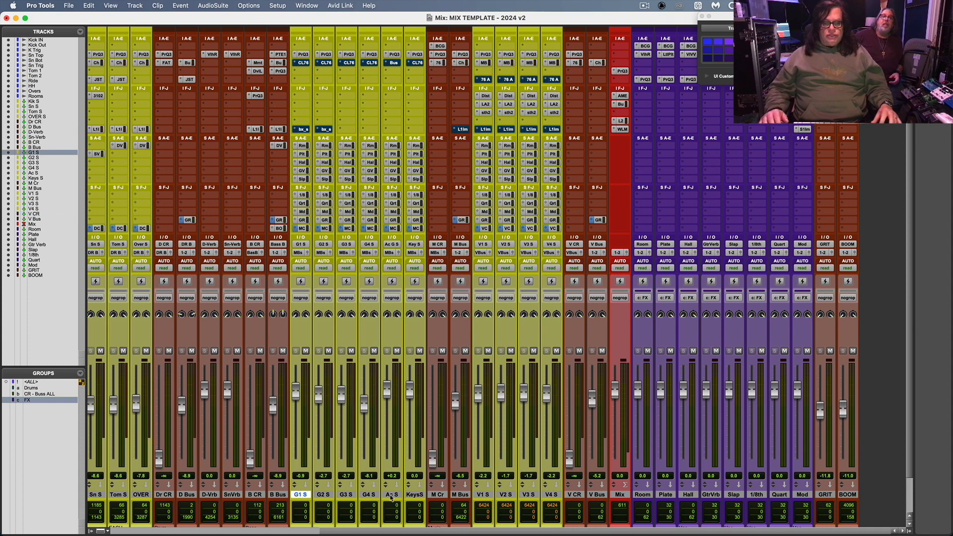
left_click(418, 495, "shift")
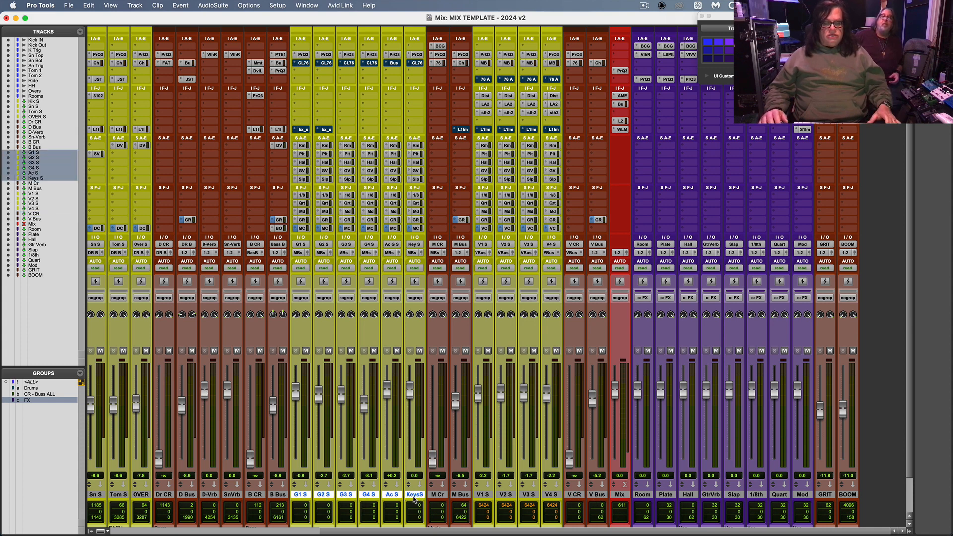
left_click(484, 496)
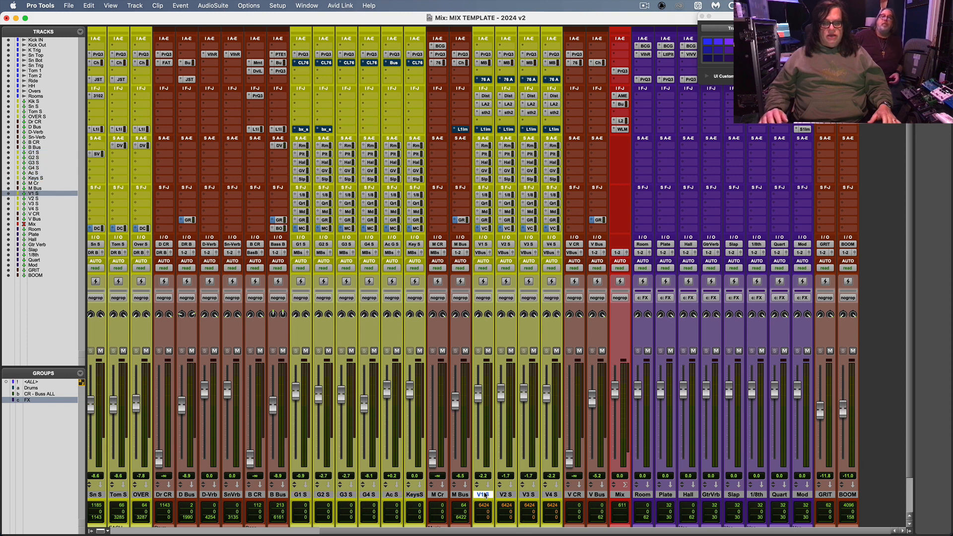
left_click(553, 496, "shift")
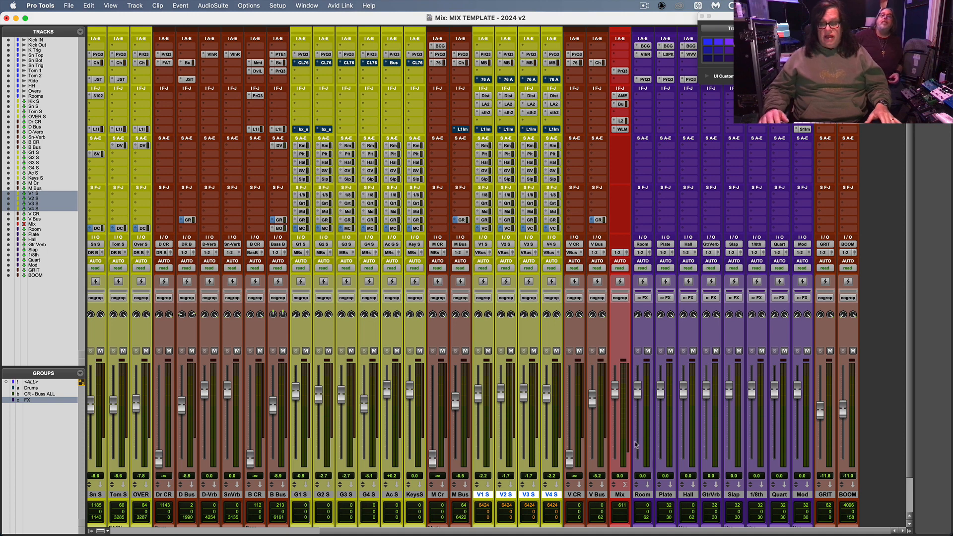
Step: Select the Mix master channel and inspect its Pro-Q 3, AMEK EQ 250 and bus compressor inserts
left_click(616, 495)
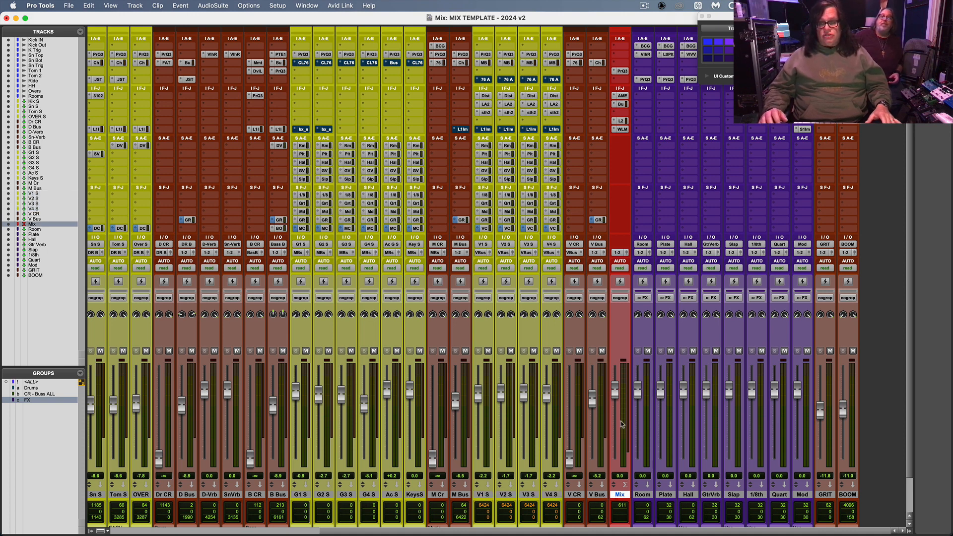
left_click(622, 71)
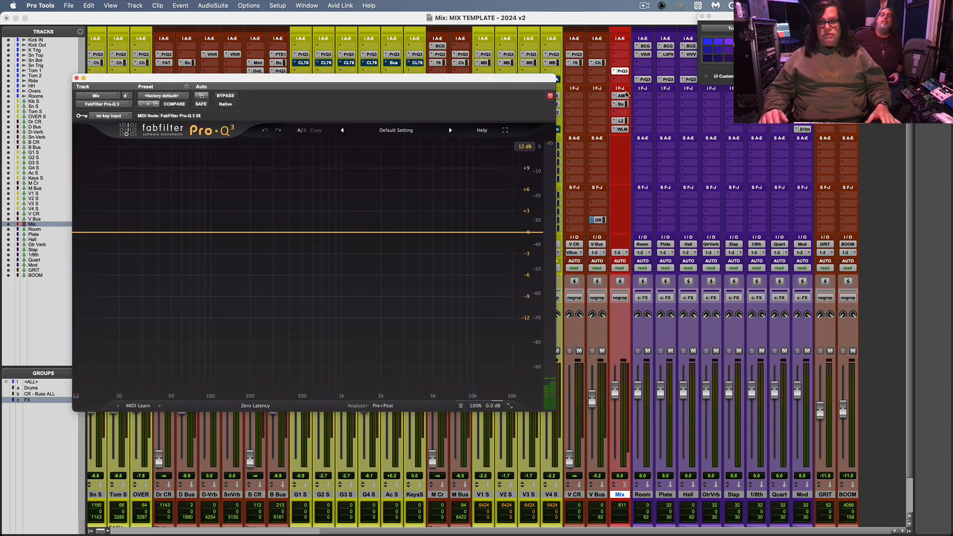
left_click(621, 95)
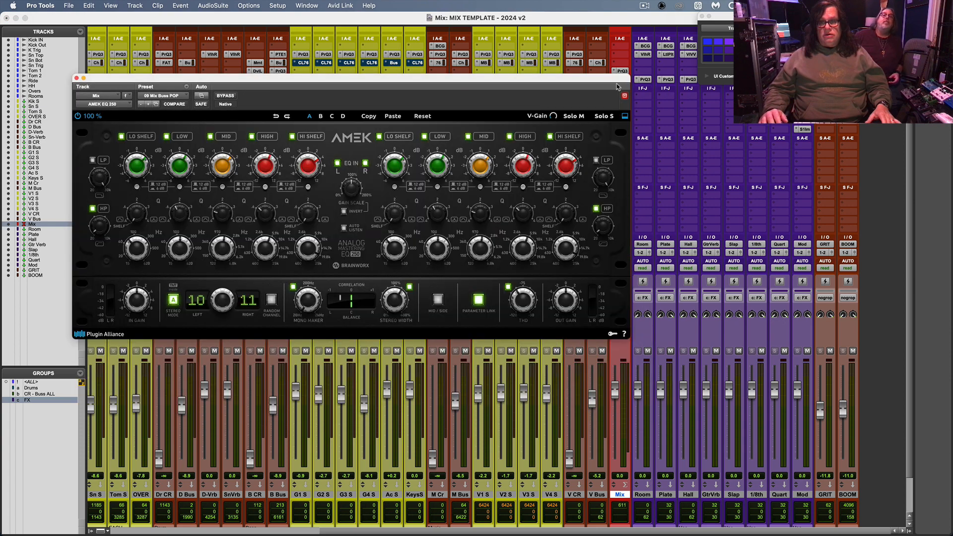
left_click(620, 104)
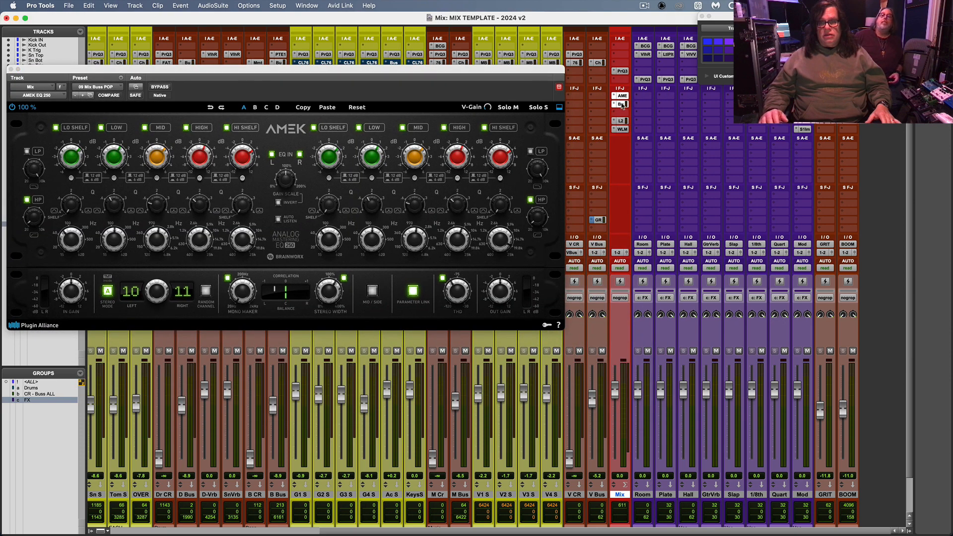
Step: Inspect the Mix channel's Pro-L 2 limiter and WLM Meter inserts, and close the plug-in window
left_click(620, 121)
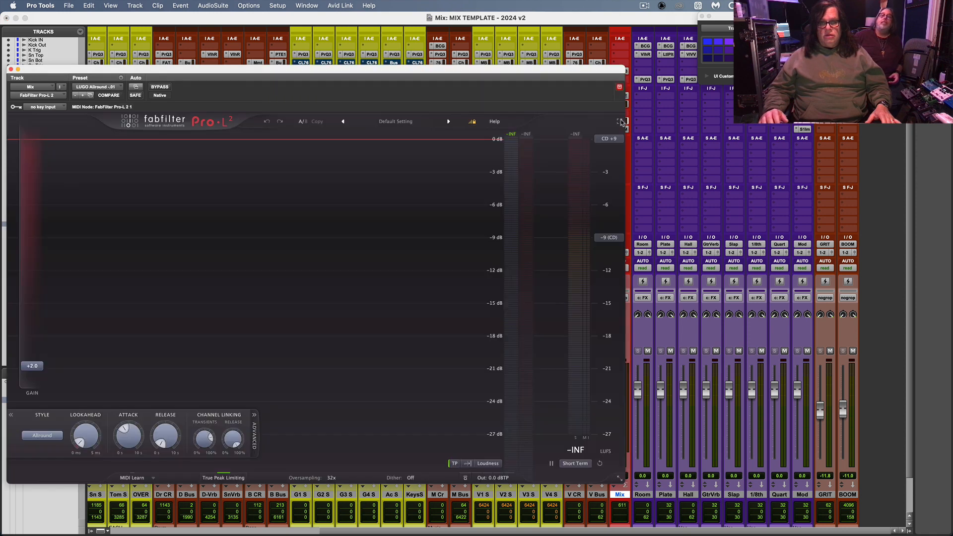
left_click_drag(601, 74, 578, 72)
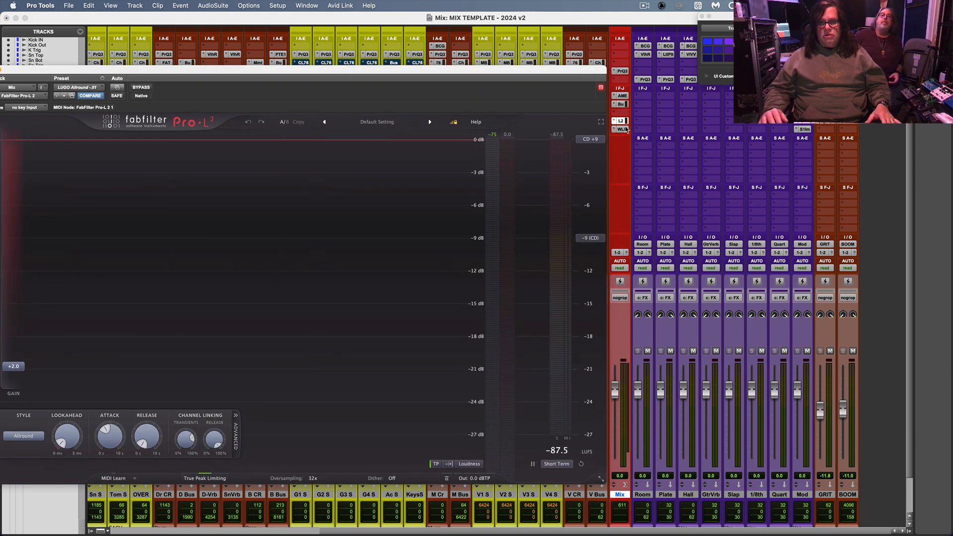
left_click(622, 129)
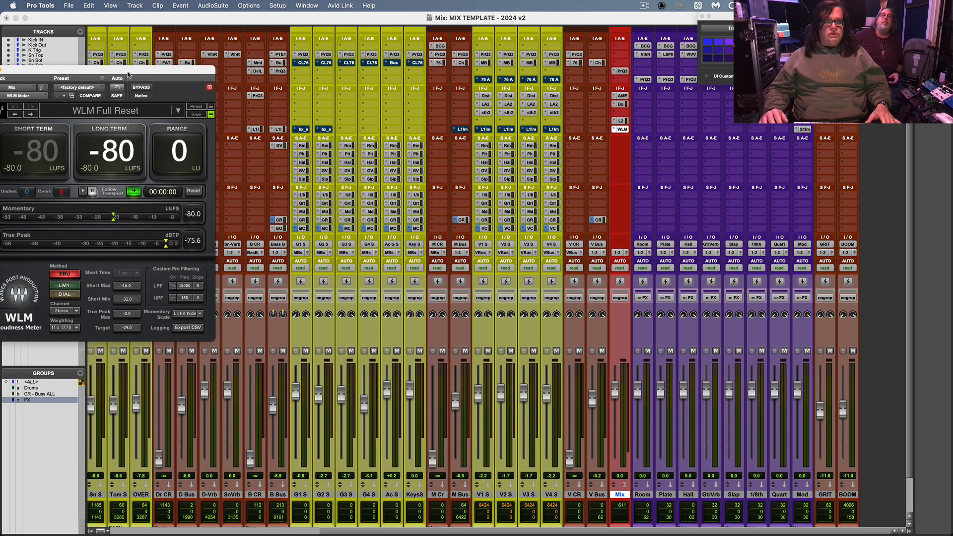
left_click_drag(128, 74, 298, 102)
left_click(162, 97)
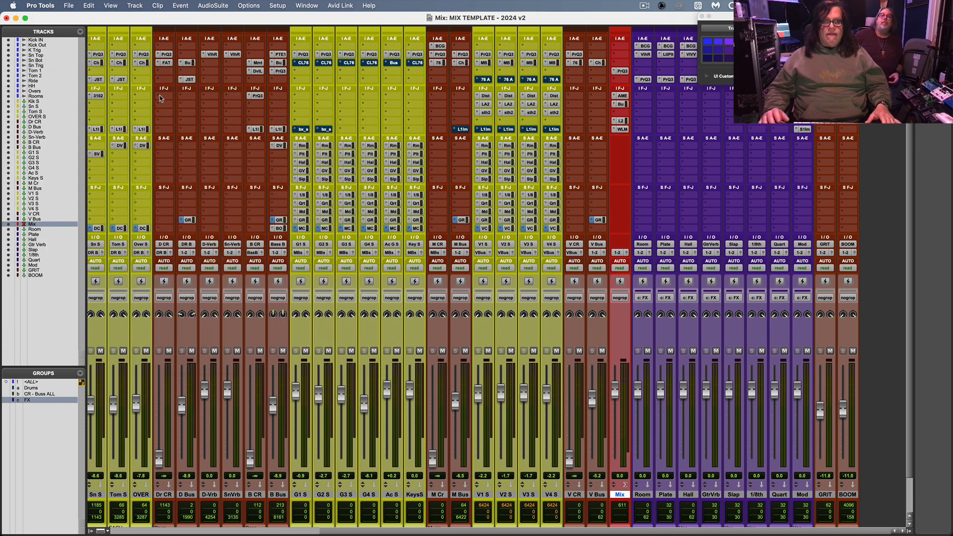
Step: Move the floating window aside and select the effects channels Room through BOOM, followed by GRIT and BOOM alone
left_click_drag(726, 17, 789, 19)
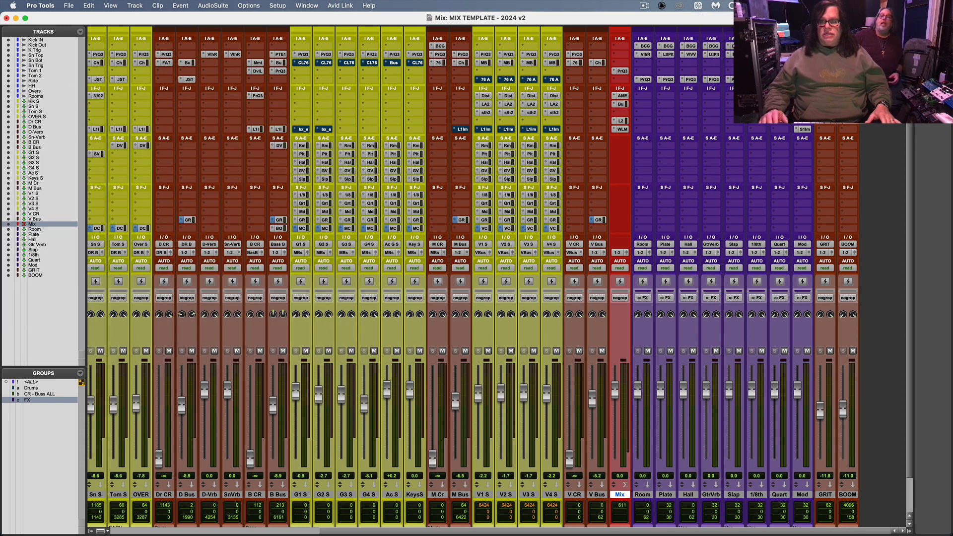
left_click(643, 495)
left_click(802, 495, "shift")
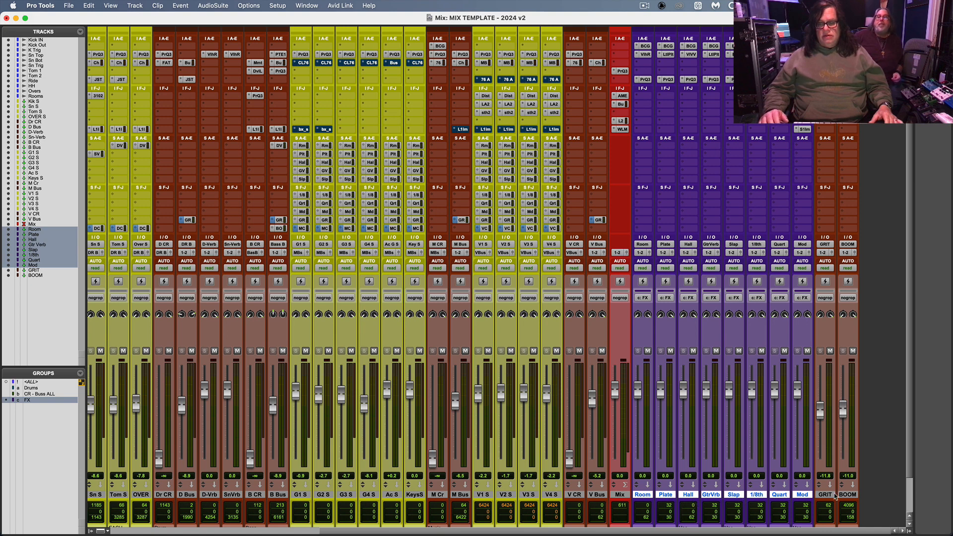
left_click(855, 495, "shift")
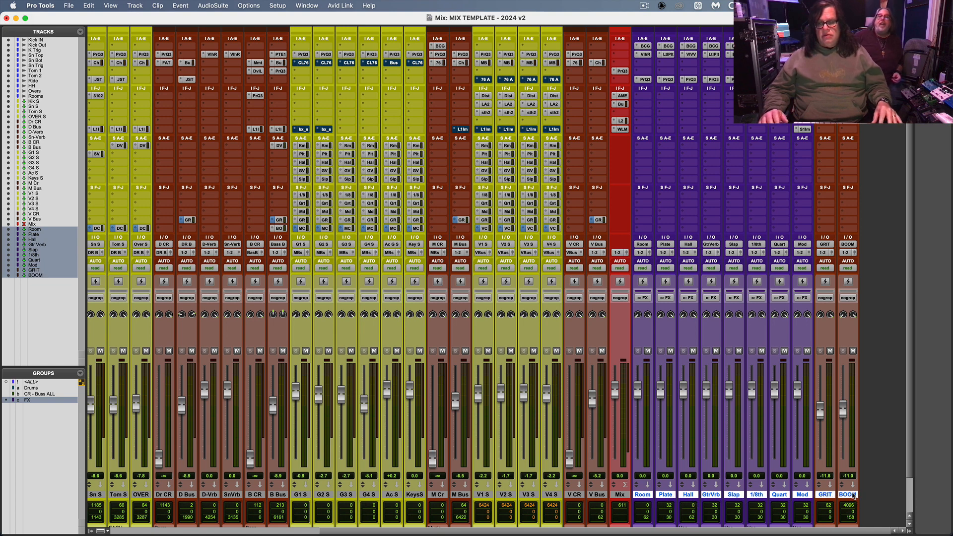
left_click(824, 496)
left_click(849, 495, "shift")
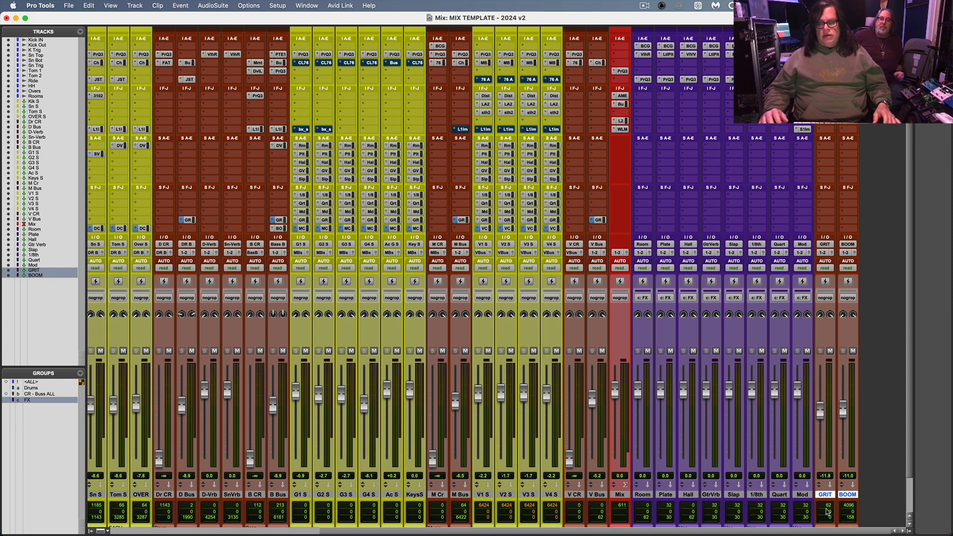
Step: Extend the selection back to Room, and narrow it to the reverb channels Room, Plate and Hall
left_click(643, 495, "shift")
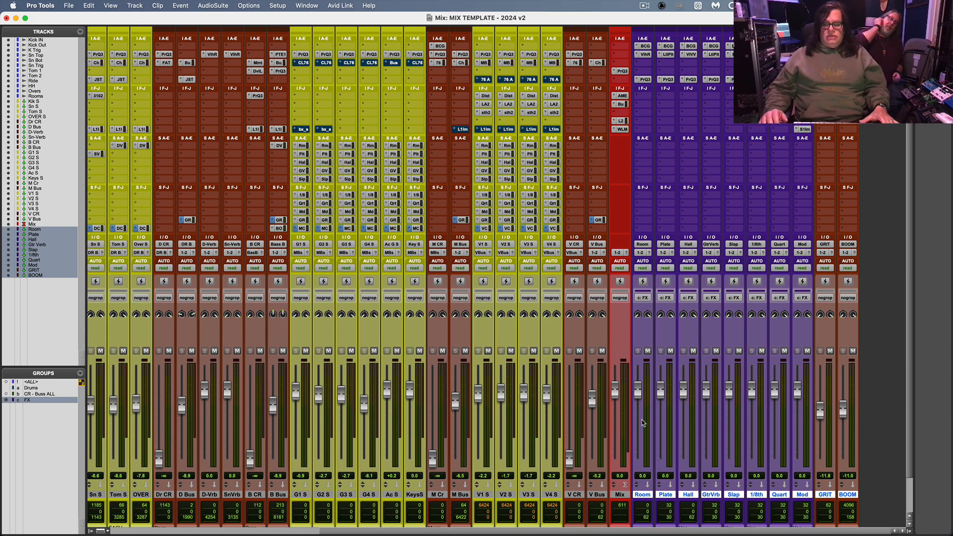
left_click(642, 495)
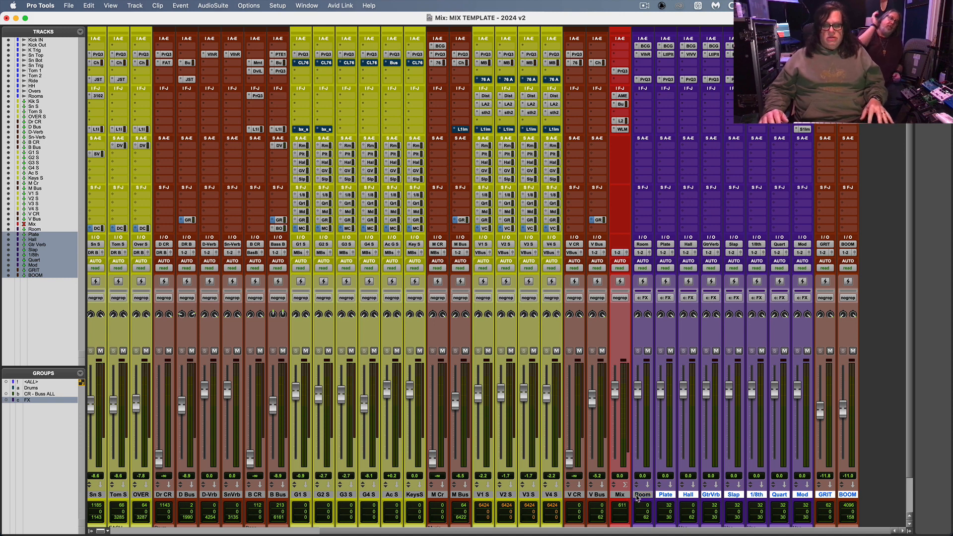
left_click(687, 494, "shift")
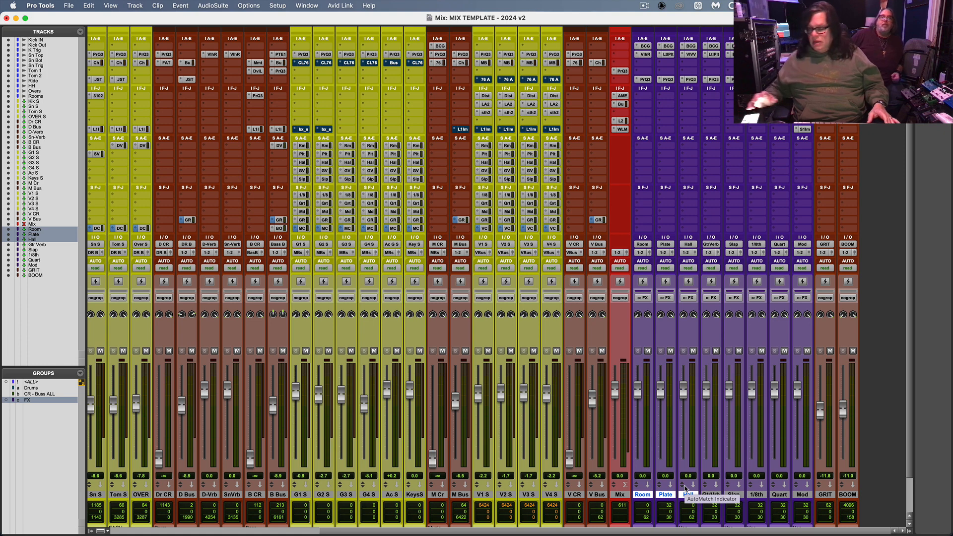
left_click(644, 496)
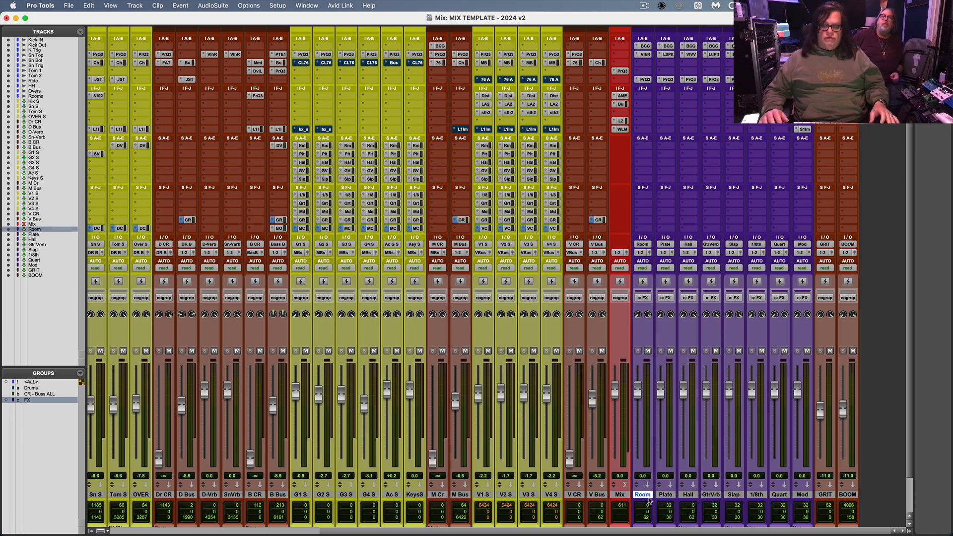
left_click(688, 497, "shift")
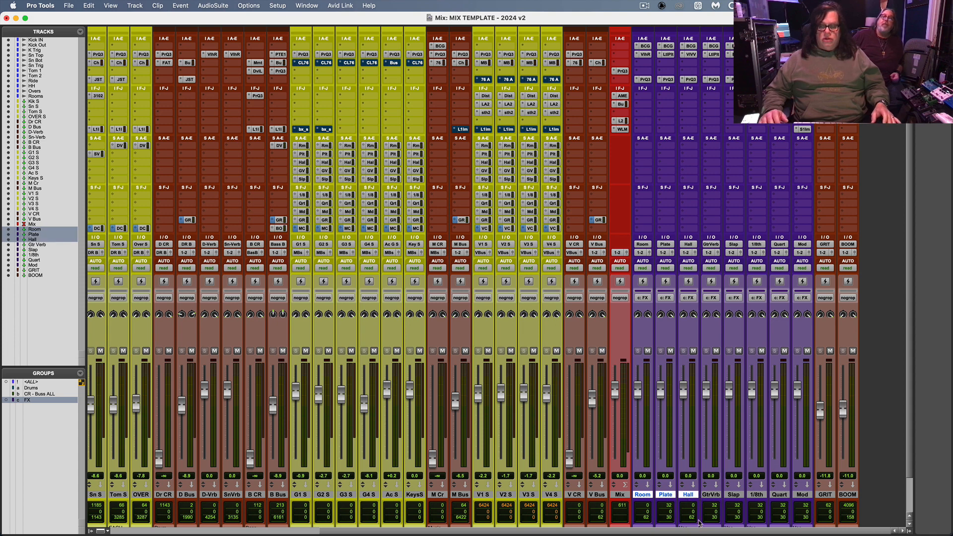
Step: Select the Mix channel, followed by Room, Plate, Hall and GtrVrb one after the other
left_click(626, 495)
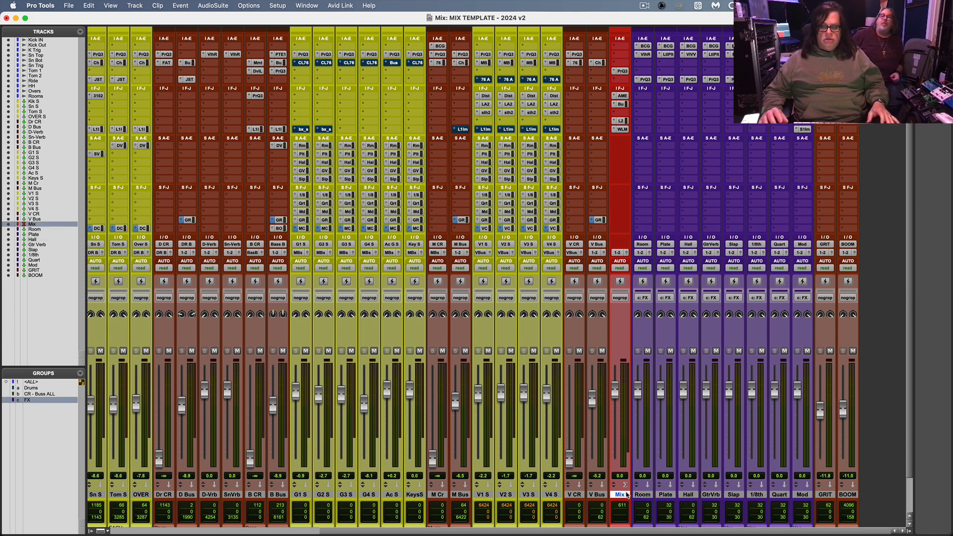
left_click(651, 495)
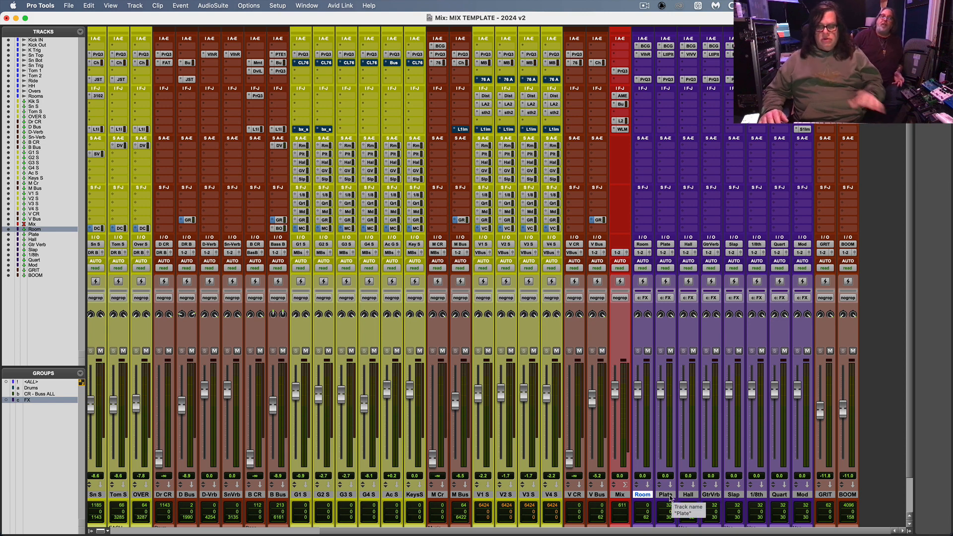
left_click(666, 497)
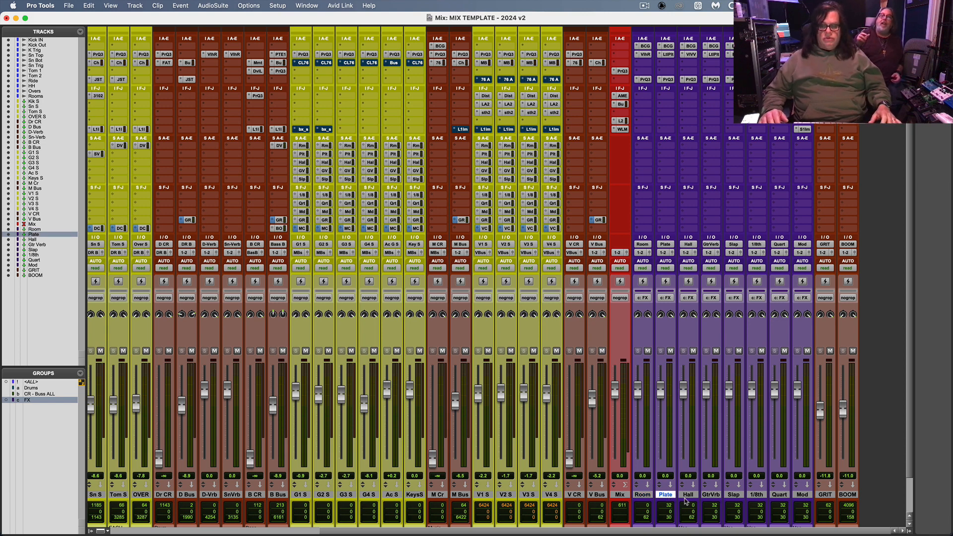
left_click(688, 497)
left_click(711, 495)
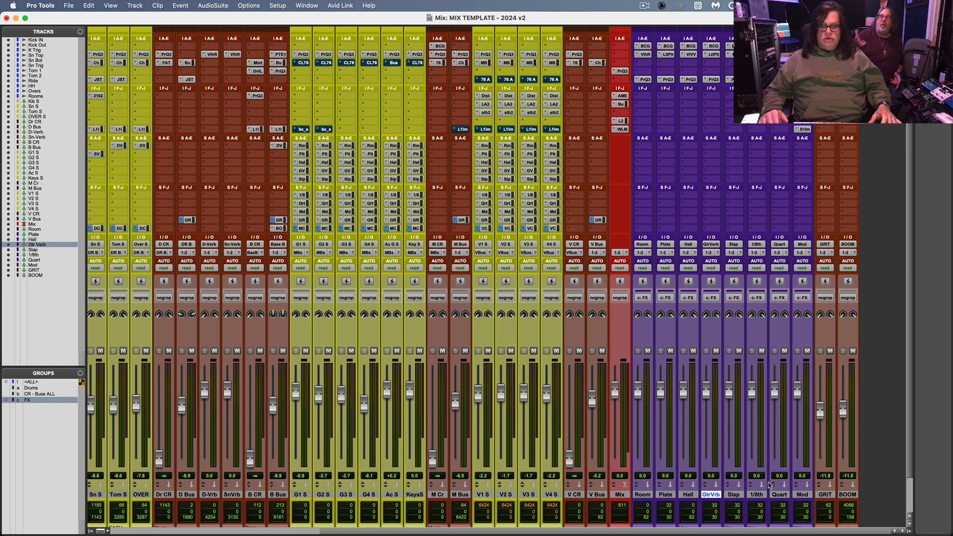
Step: Select the delay channels Slap through Quart, followed by the Mod channel
left_click(731, 495)
left_click(786, 498, "shift")
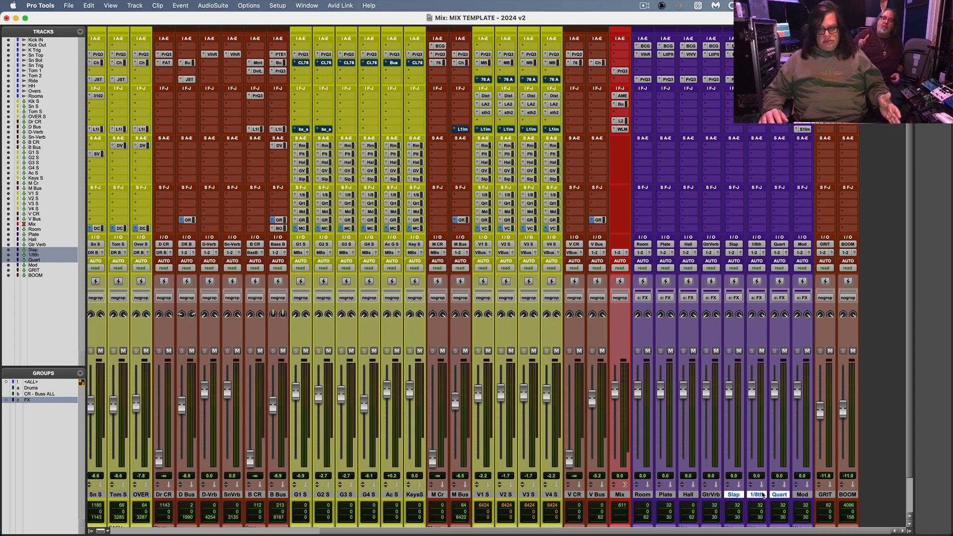
left_click(801, 496)
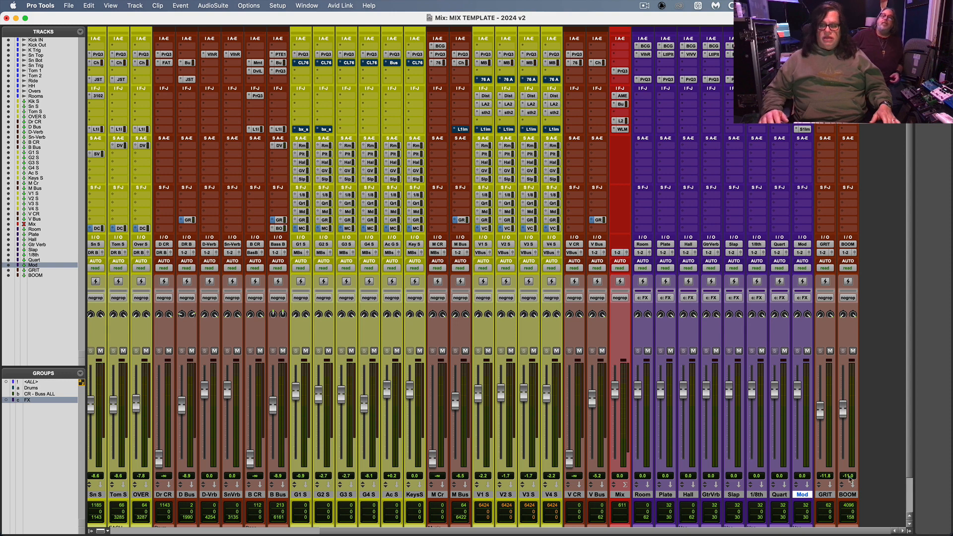
Step: Mute and unmute the FX group, and lower its grouped faders to -5.2 dB before resetting them to 0.0
left_click(762, 351)
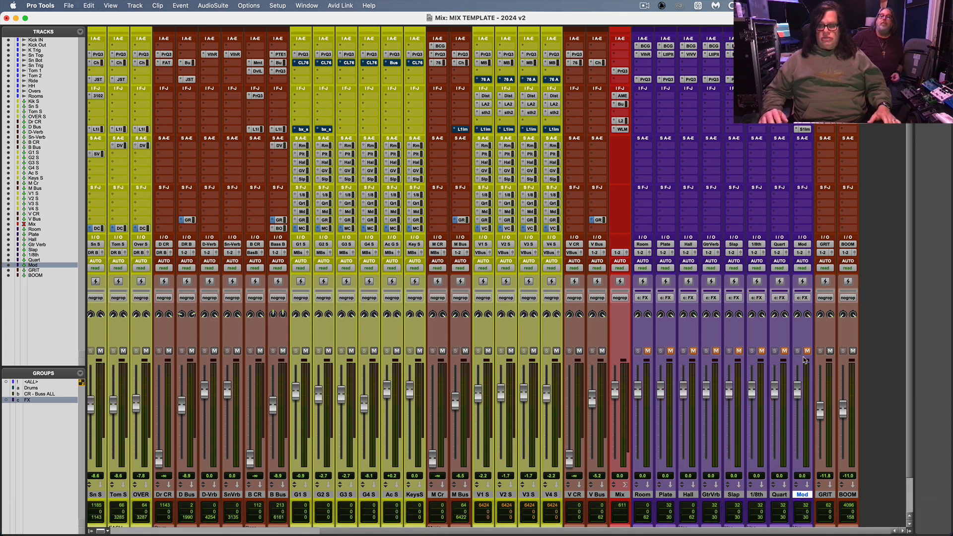
left_click(807, 352)
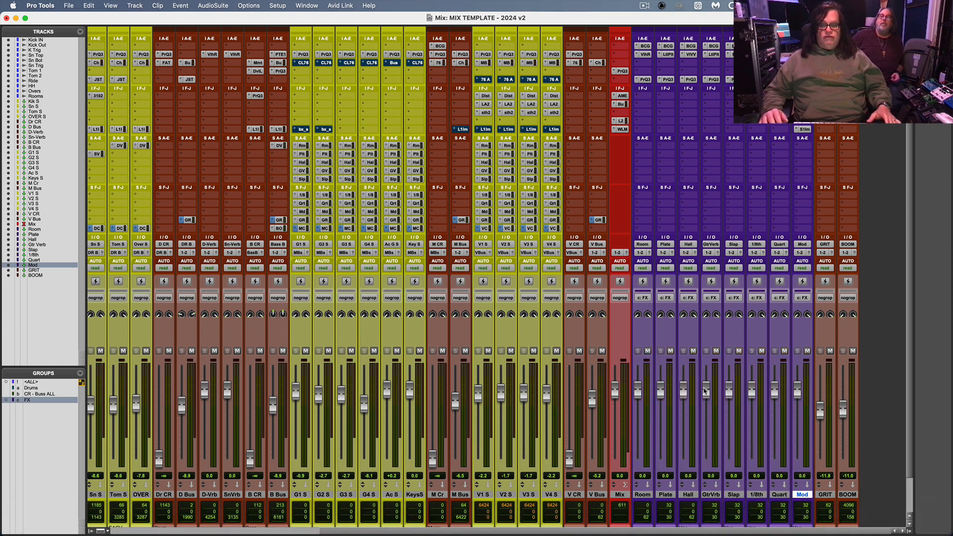
left_click_drag(706, 391, 705, 400)
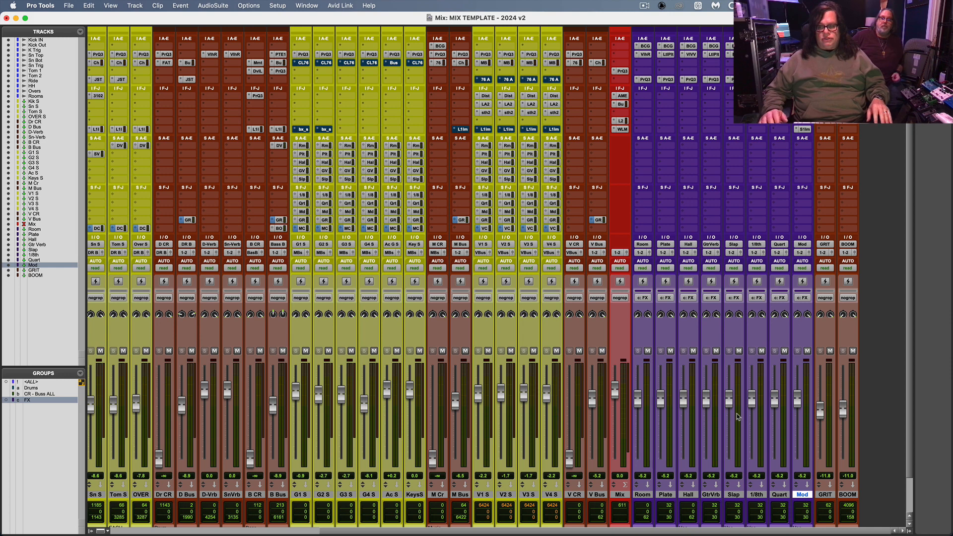
left_click(729, 400, "alt")
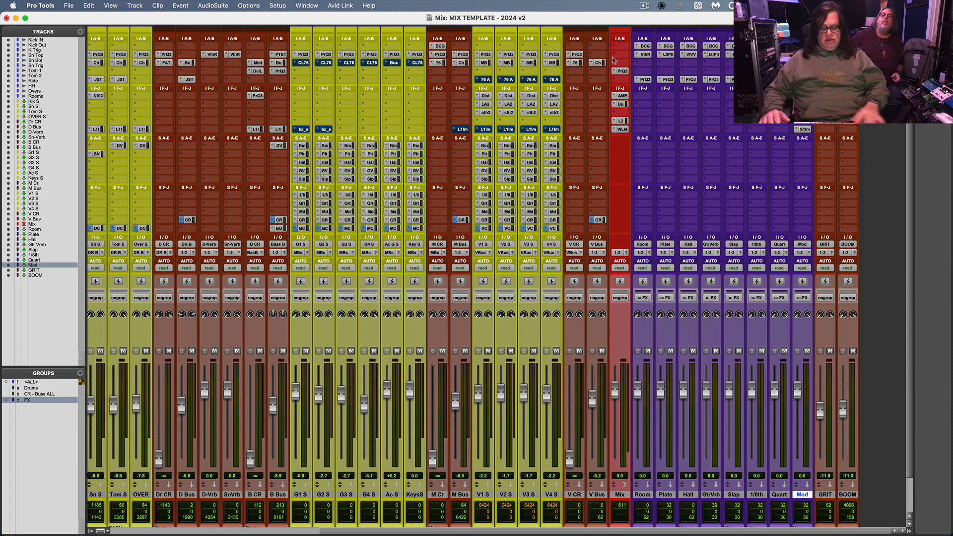
Step: Switch to the Edit window and close the MIX TEMPLATE - 2024 v2 session, saving its changes
key("super+equal")
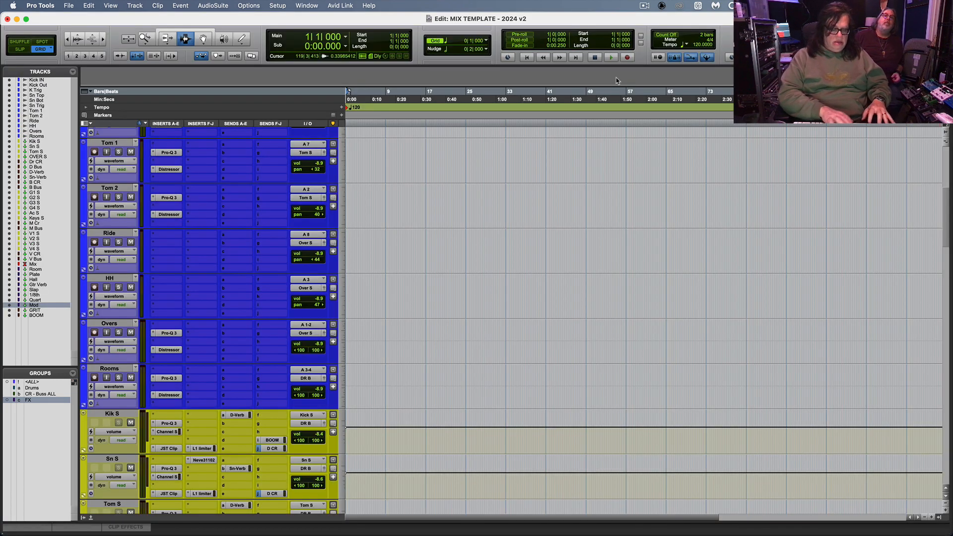
key("super+shift+w")
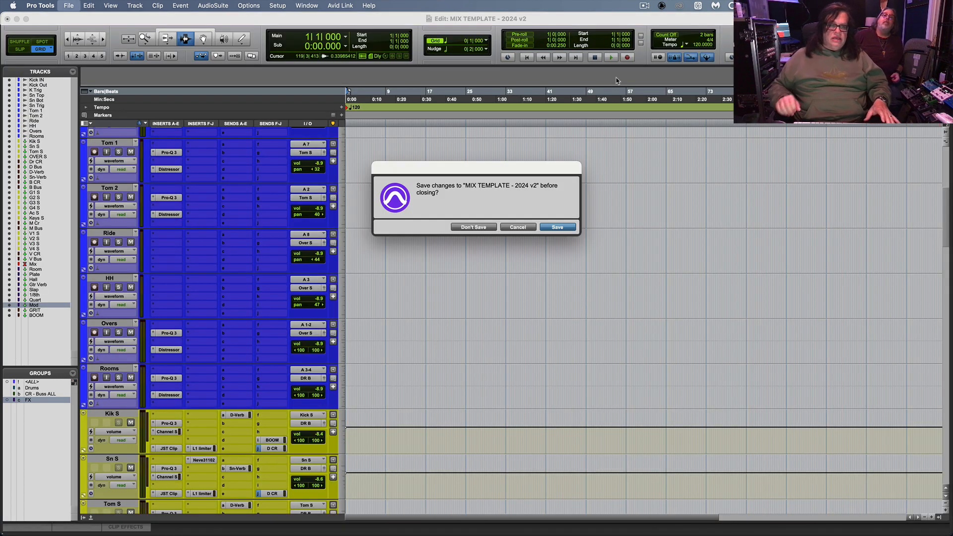
key("Return")
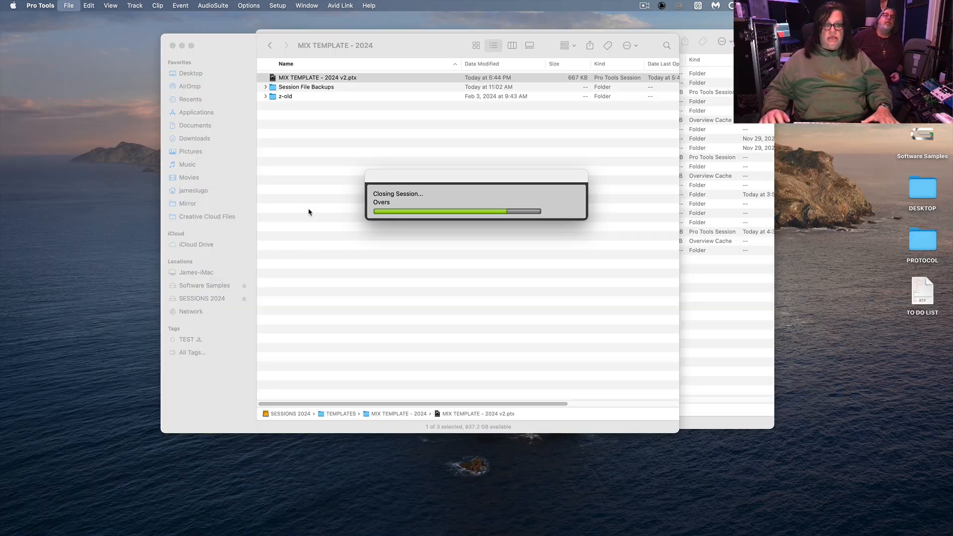
Step: Move the MIX TEMPLATE - 2024 folder window aside and open Sage Hill - Mix Prep 2.ptx from the 2024 MIXES folder
left_click_drag(224, 43, 444, 318)
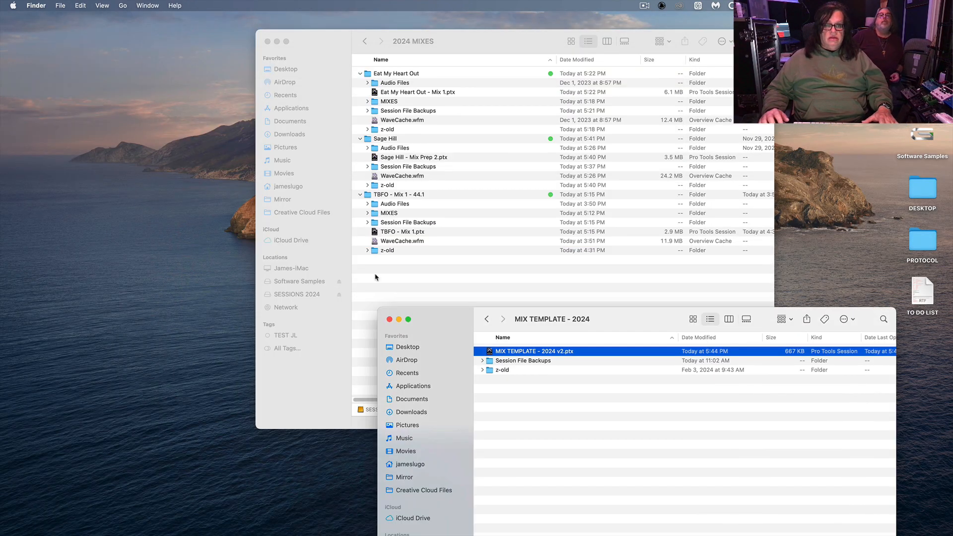
left_click(412, 274)
double_click(418, 158)
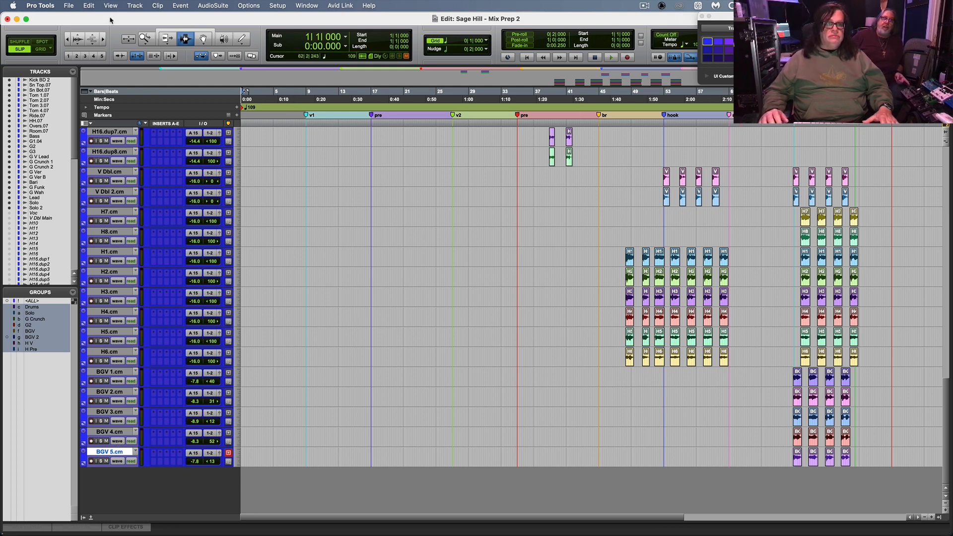
Step: Review the session's bus paths in the I/O Setup and confirm the dialog
left_click(277, 6)
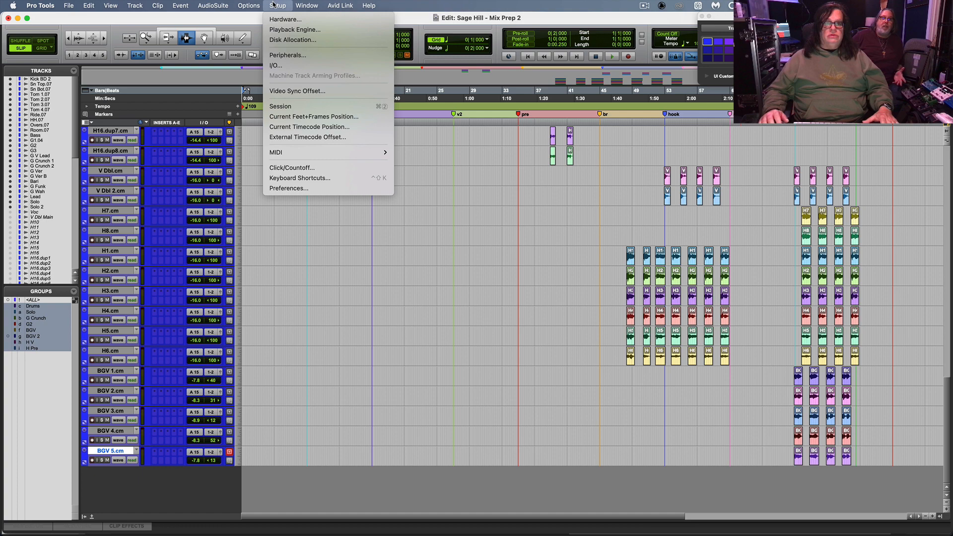
left_click(277, 65)
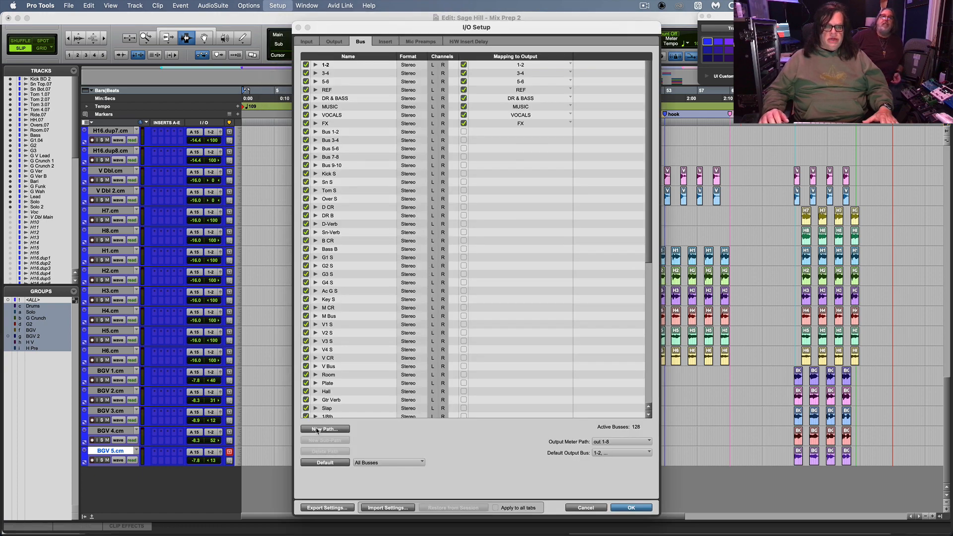
left_click_drag(648, 256, 655, 90)
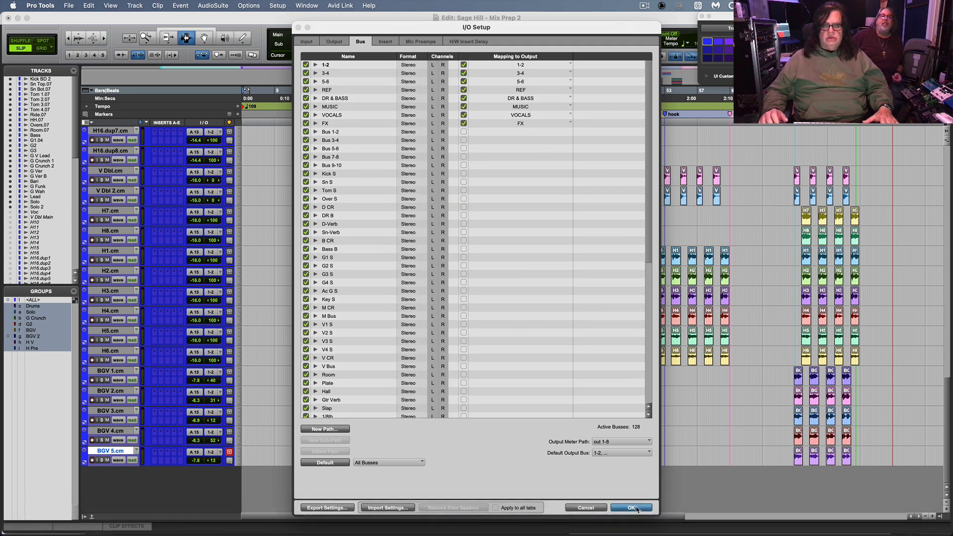
left_click(632, 508)
Step: Start a session data import from MIX TEMPLATE - 2024 v2.ptx in the TEMPLATES folder on the SESSIONS 2024 drive
left_click(69, 5)
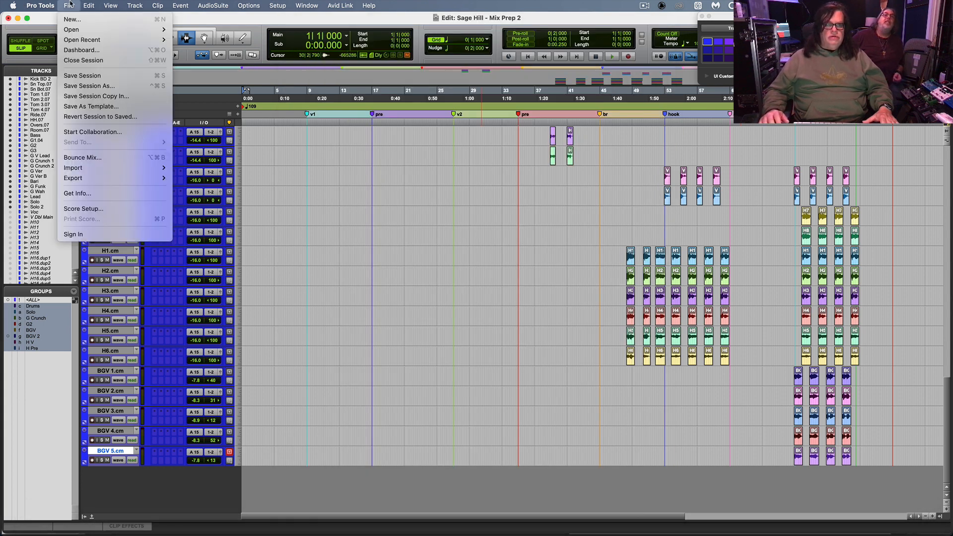
mouse_move(75, 172)
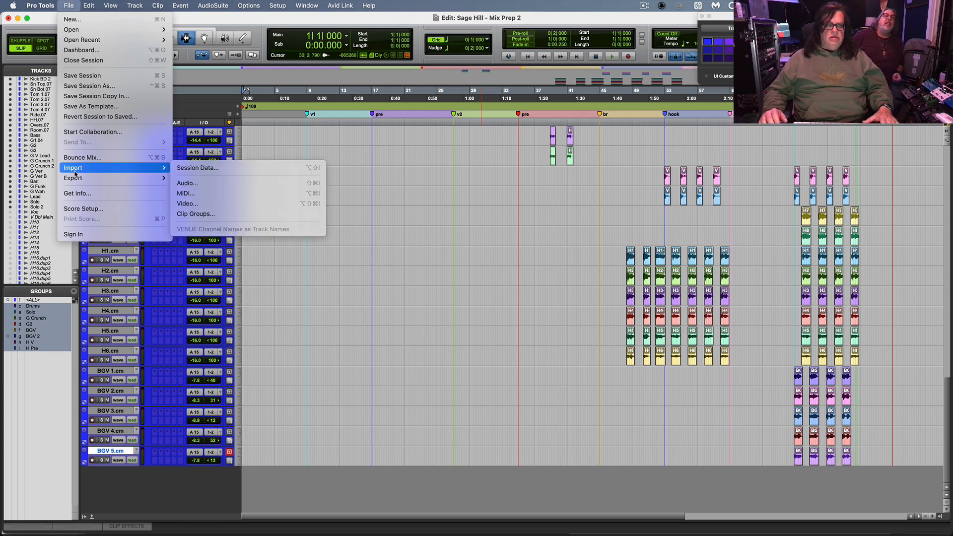
left_click(207, 169)
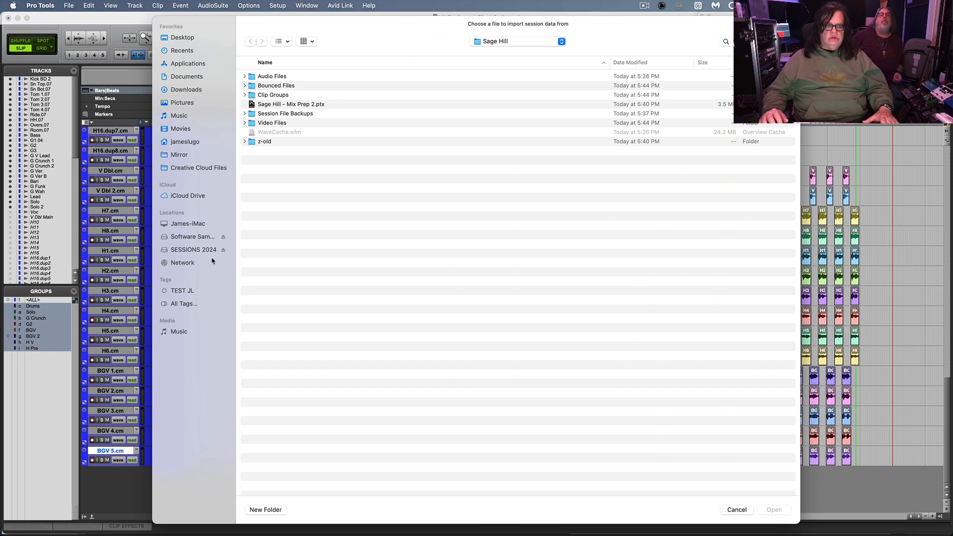
left_click(210, 250)
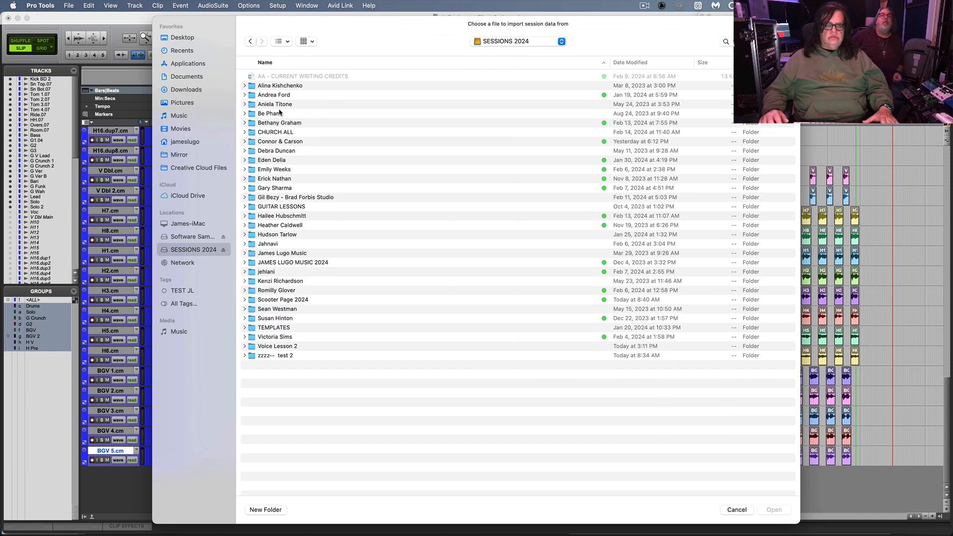
double_click(279, 328)
double_click(281, 95)
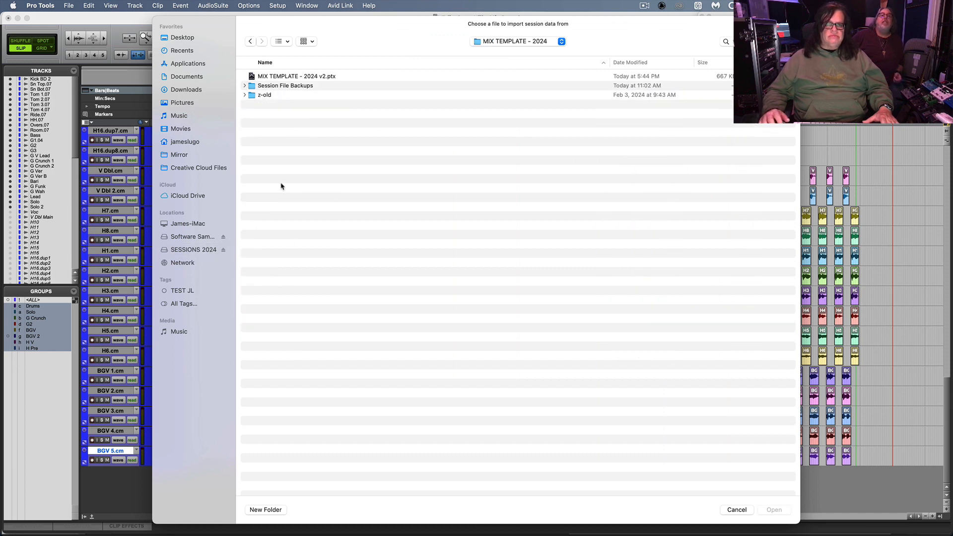
double_click(303, 77)
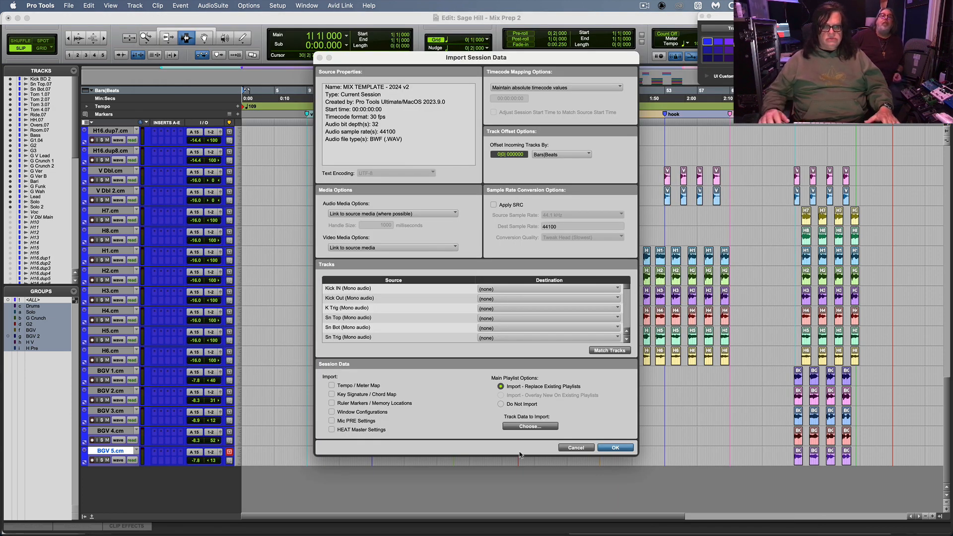
Step: Select all source tracks of the template for import, with New Track as their destination
left_click_drag(627, 288, 637, 271)
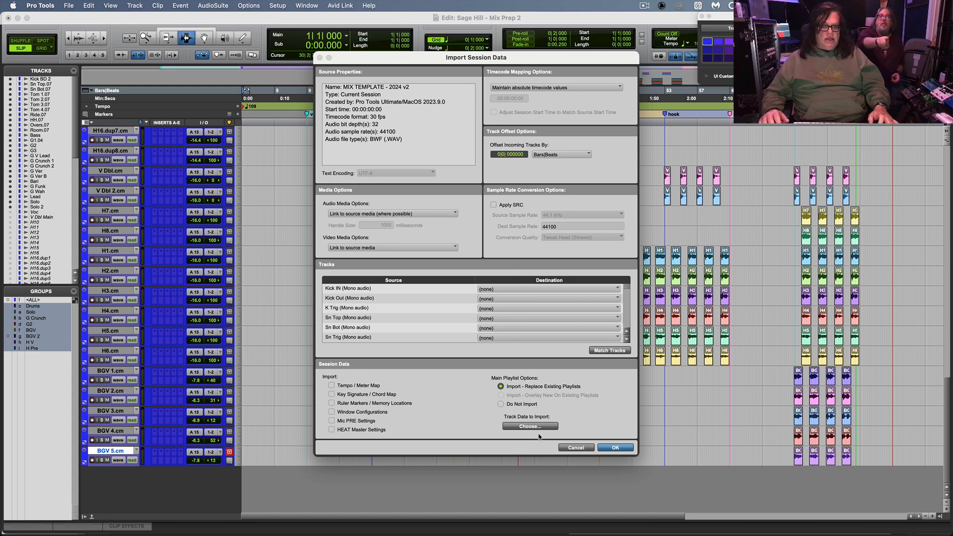
key("super+a")
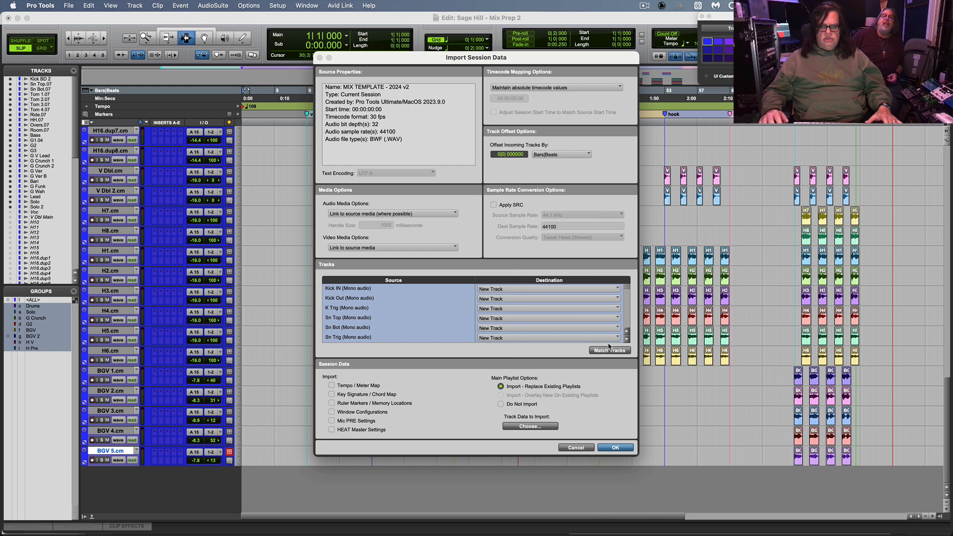
Step: Confirm the session data import to bring the selected template tracks into the Sage Hill session
left_click_drag(626, 289, 622, 215)
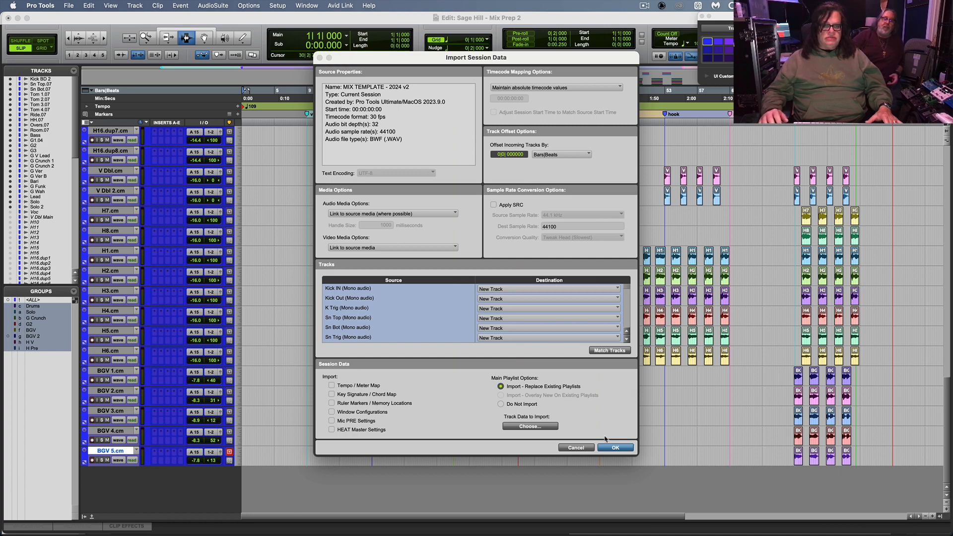
left_click(615, 448)
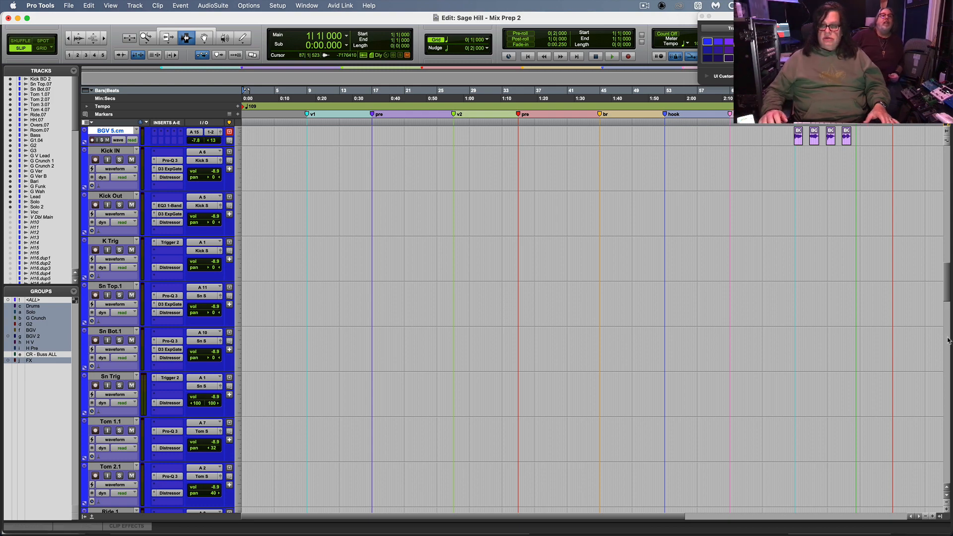
Step: Color the original drum tracks from Kick BD 2 through Room.07 purple
left_click_drag(947, 272, 947, 152)
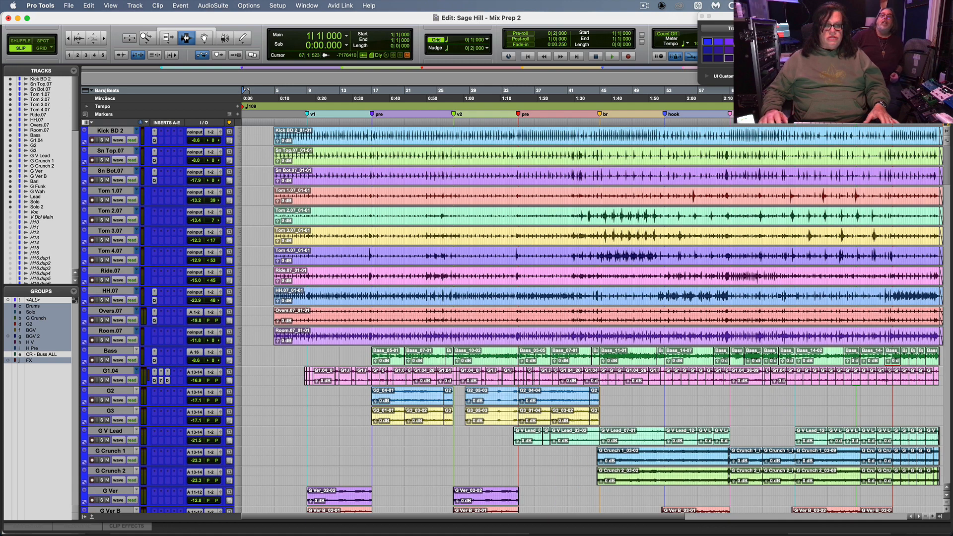
left_click(124, 331)
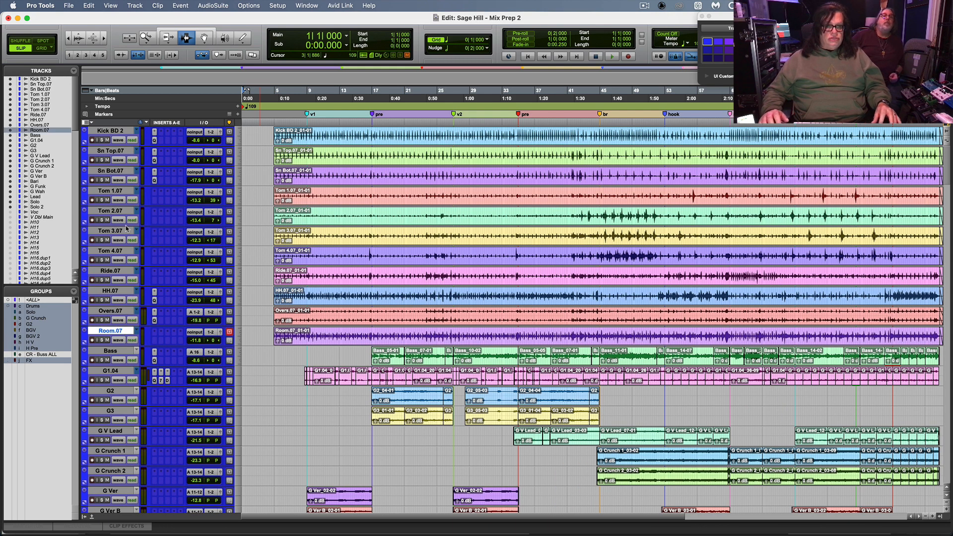
left_click(117, 131, "shift")
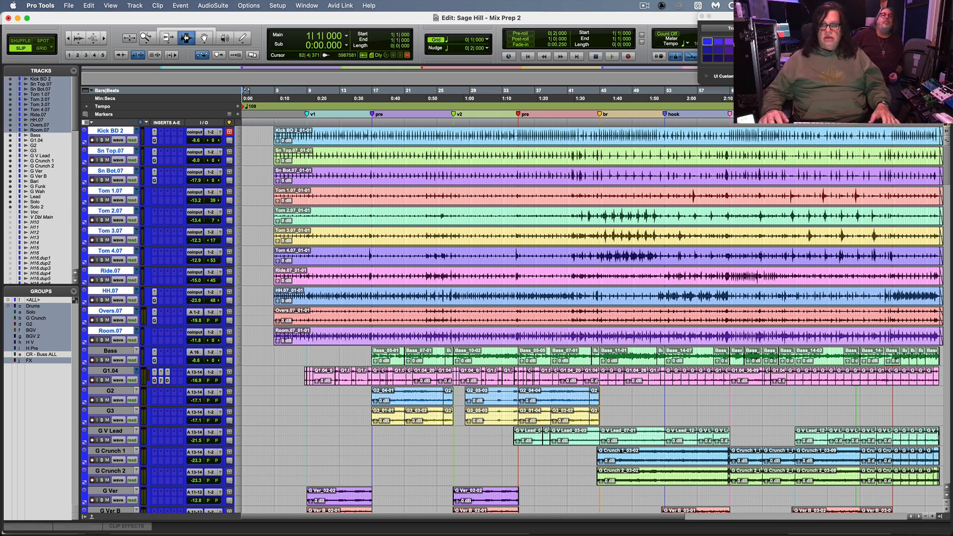
left_click(740, 42)
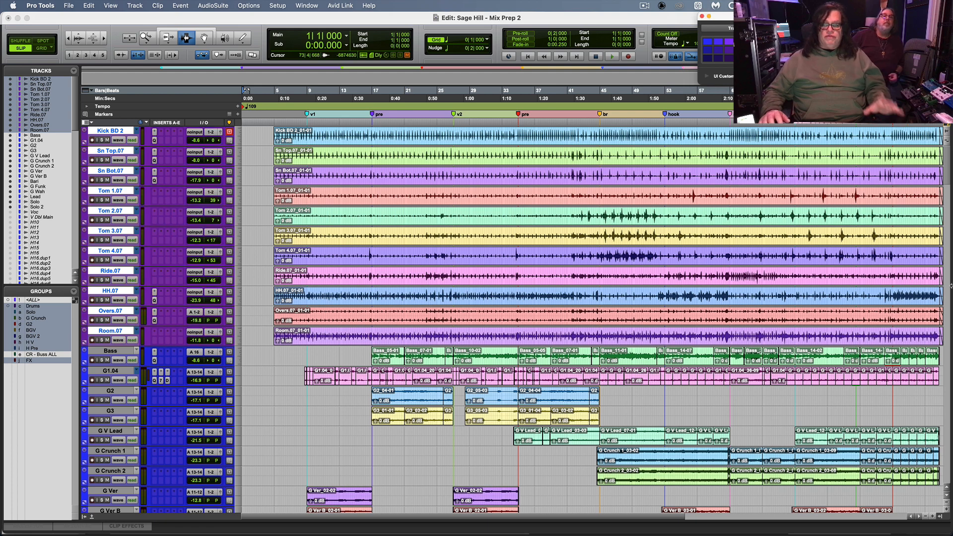
Step: Select the imported template drum tracks and buses from Kick IN through Sn-Verb
left_click_drag(947, 164, 951, 259)
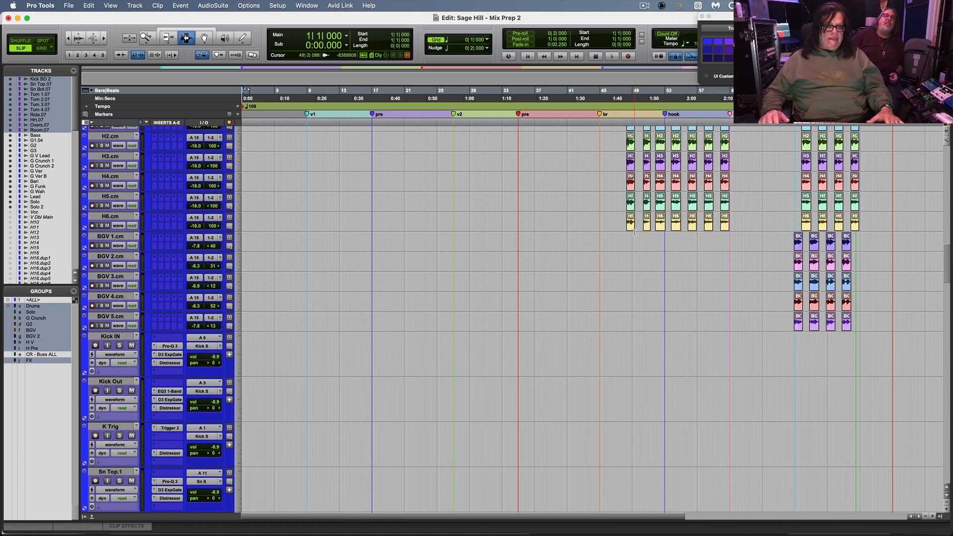
left_click(111, 338)
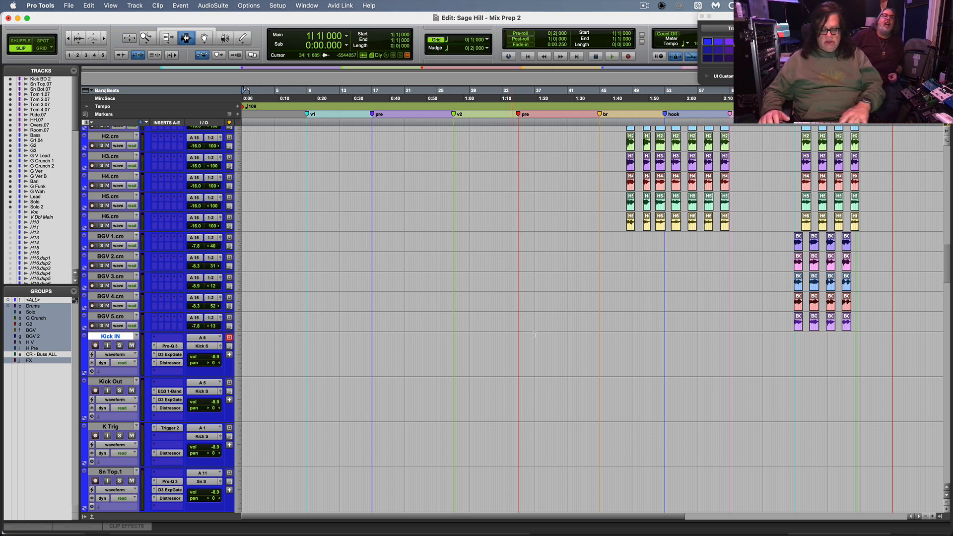
scroll(950, 327, "down", 10)
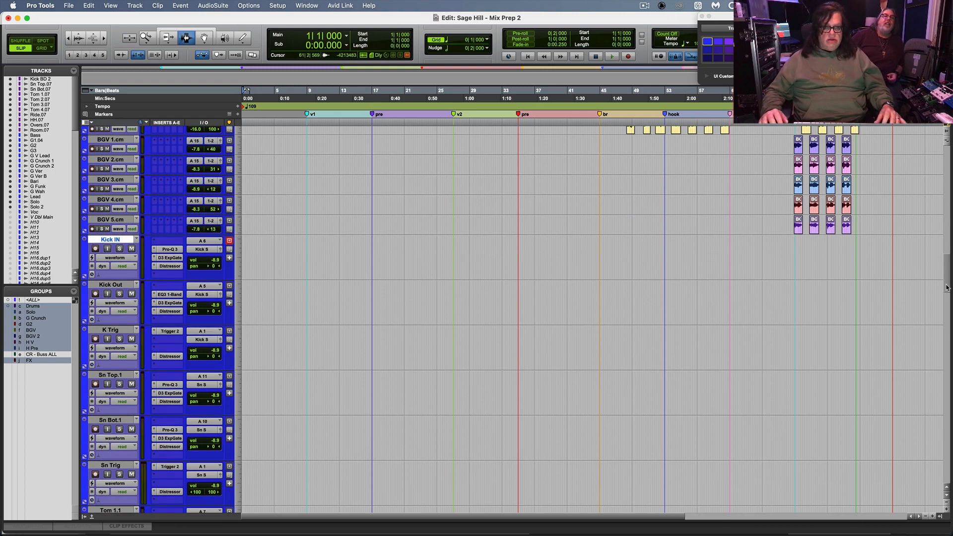
left_click_drag(949, 330, 949, 330)
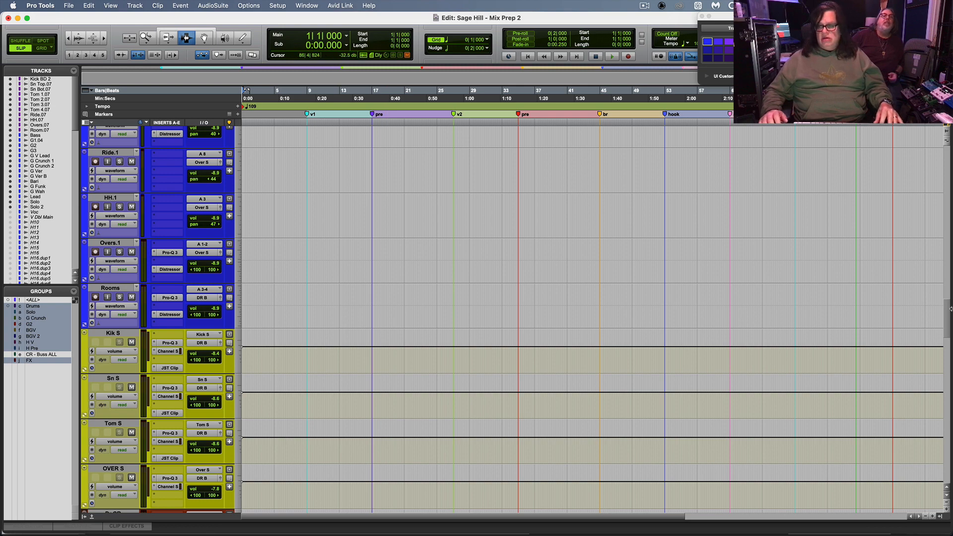
left_click_drag(949, 314, 951, 356)
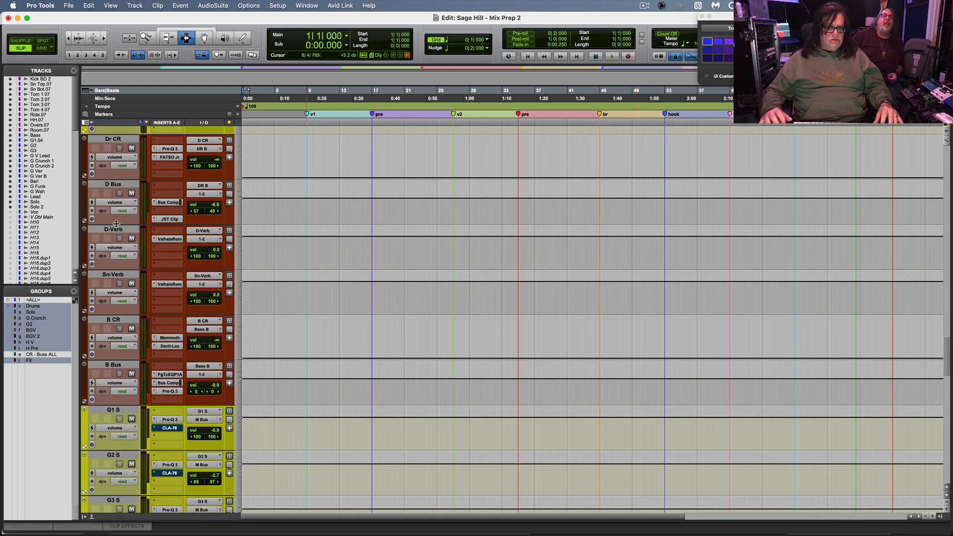
left_click(105, 277)
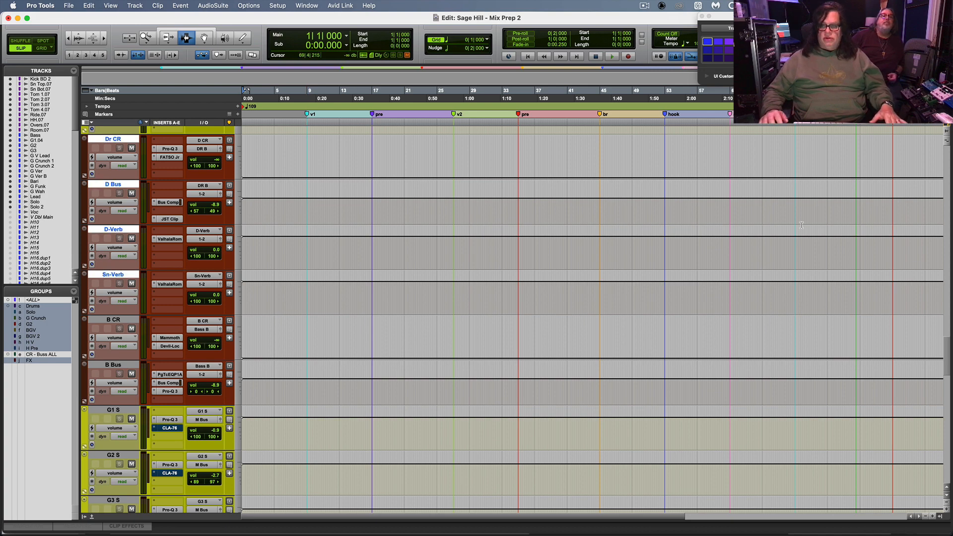
Step: Move the selected template drum tracks and buses directly after Room.07 in the Mix window
left_click_drag(950, 356, 951, 264)
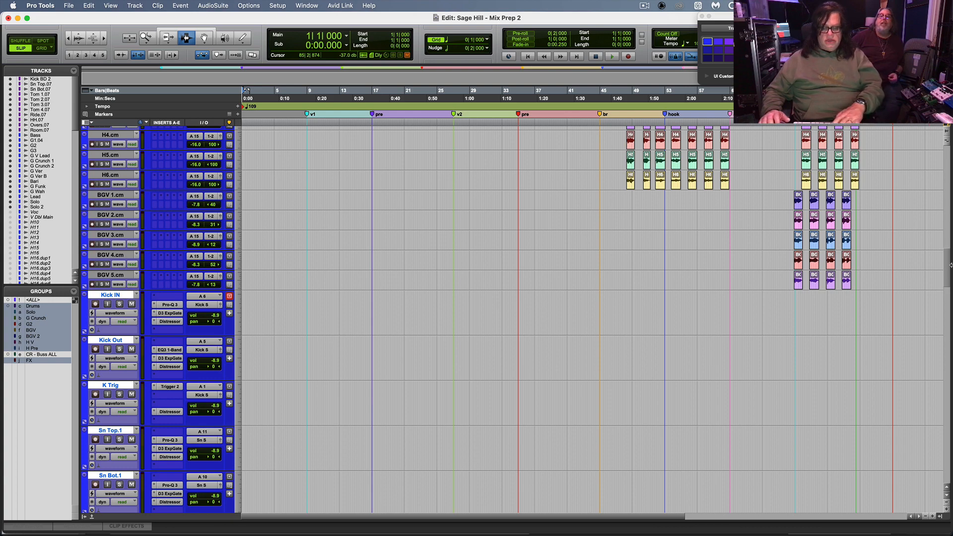
key("super+equal")
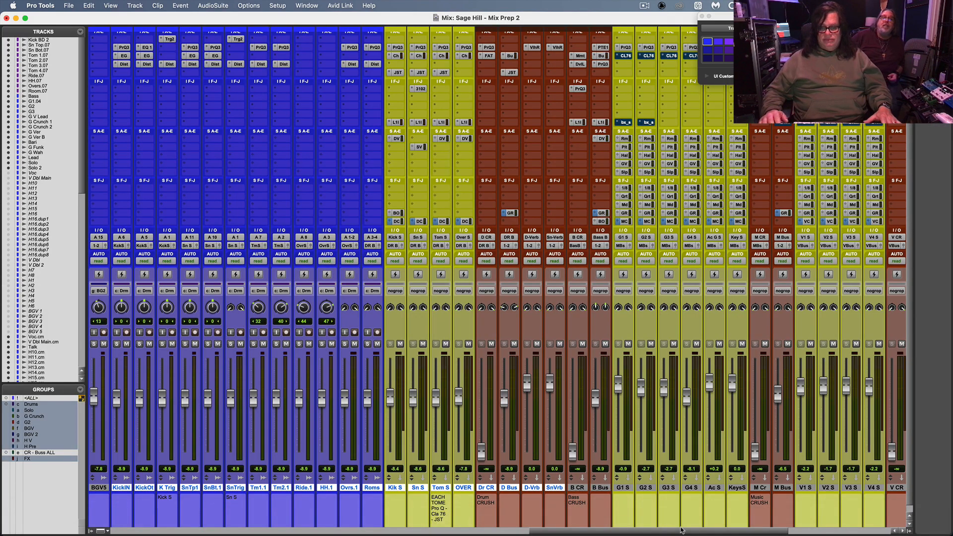
scroll(639, 532, "left", 10)
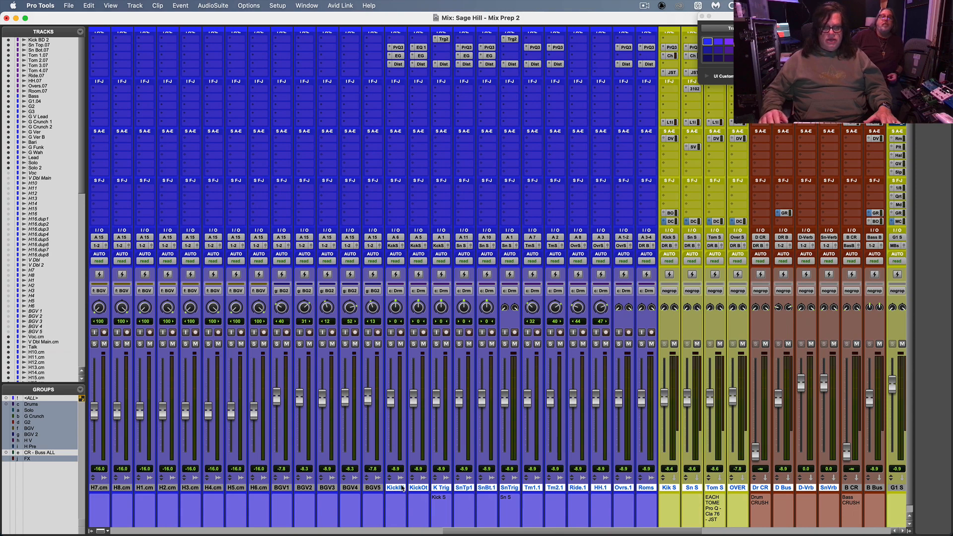
left_click_drag(388, 487, 1, 389)
left_click_drag(5, 386, 341, 427)
left_click_drag(349, 342, 349, 344)
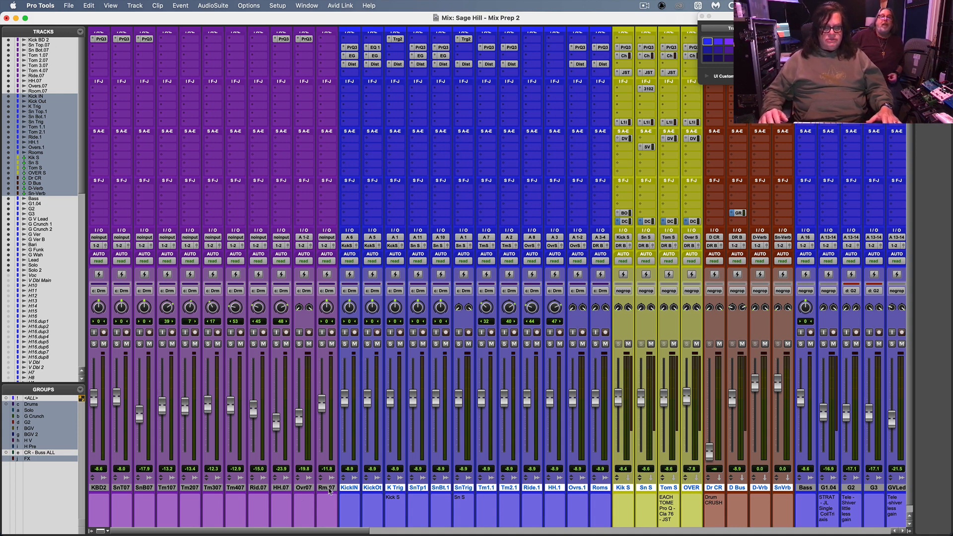
Step: Return to the Edit window, select only the Kick BD 2 track and disable the Drums edit group
key("super+equal")
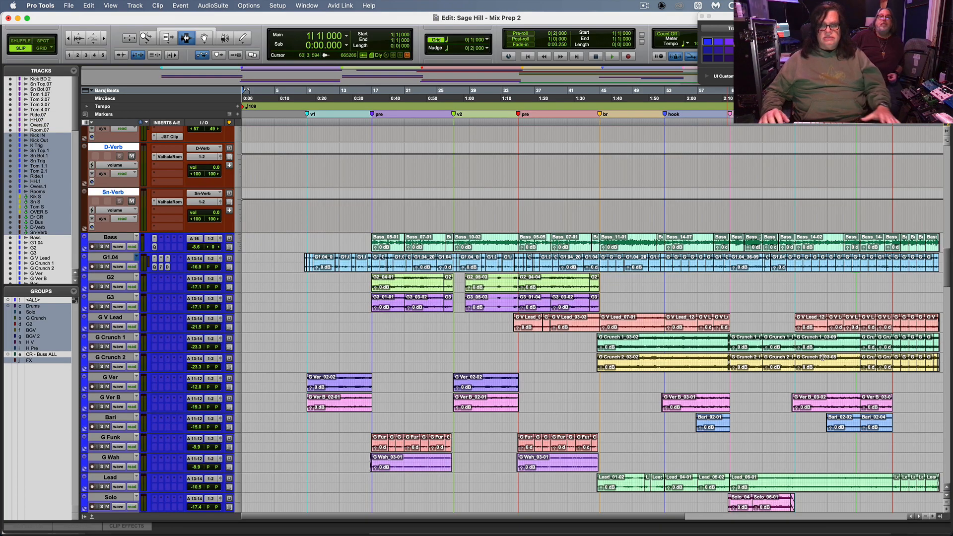
scroll(949, 286, "up", 15)
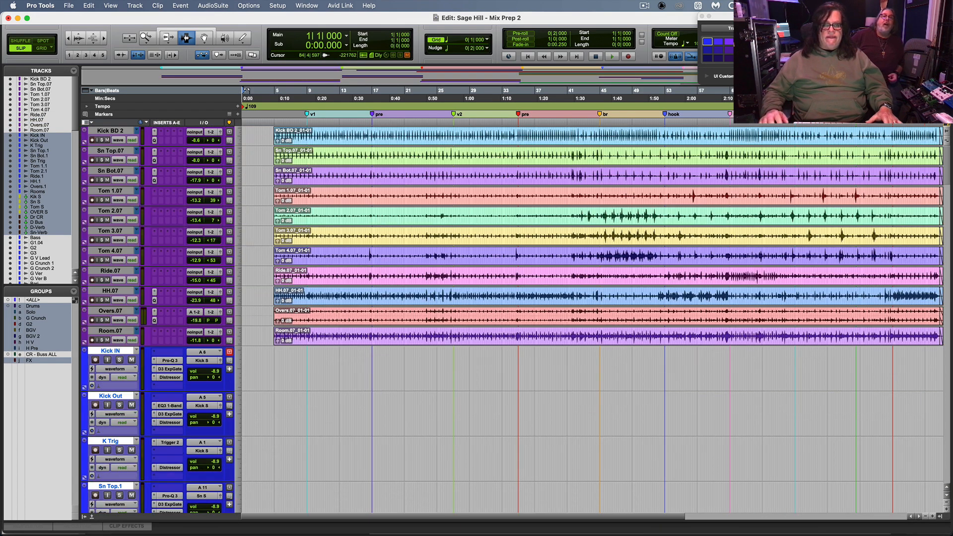
left_click(109, 132)
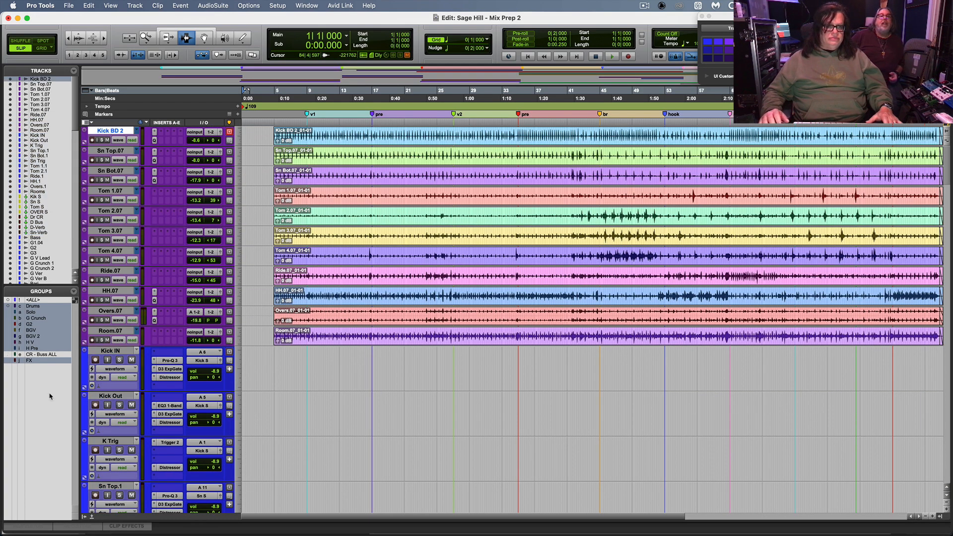
left_click(31, 307)
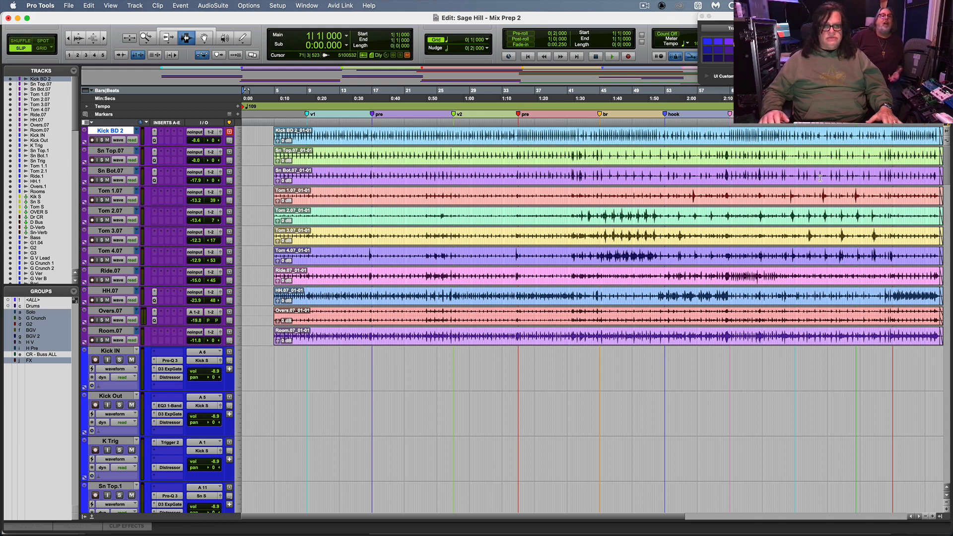
Step: Copy the Kick BD 2 clip, with the selection extended to the session start, onto the Kick IN track
key("r")
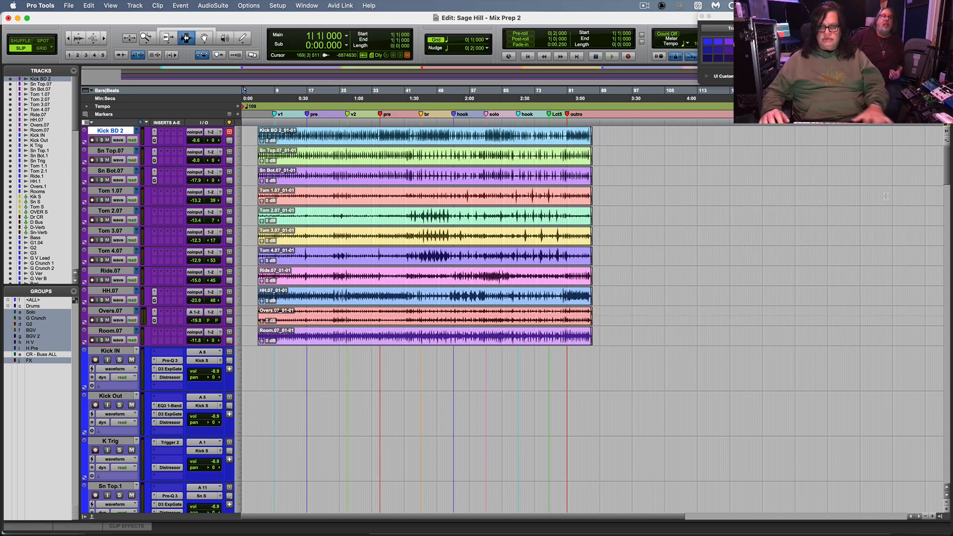
left_click(615, 140)
key("super+a")
key("shift+Return")
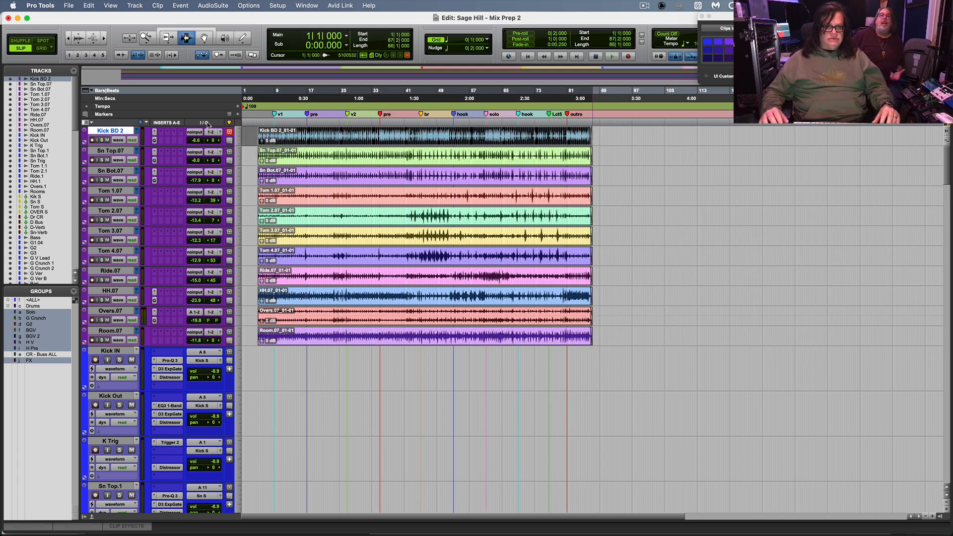
left_click(262, 363)
key("super+v")
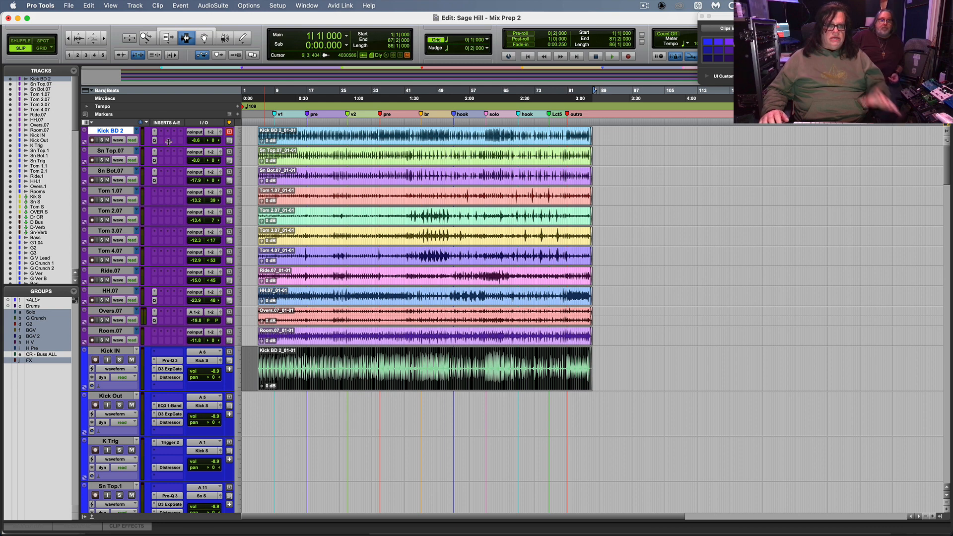
Step: Delete the unused Kick Out track
right_click(127, 397)
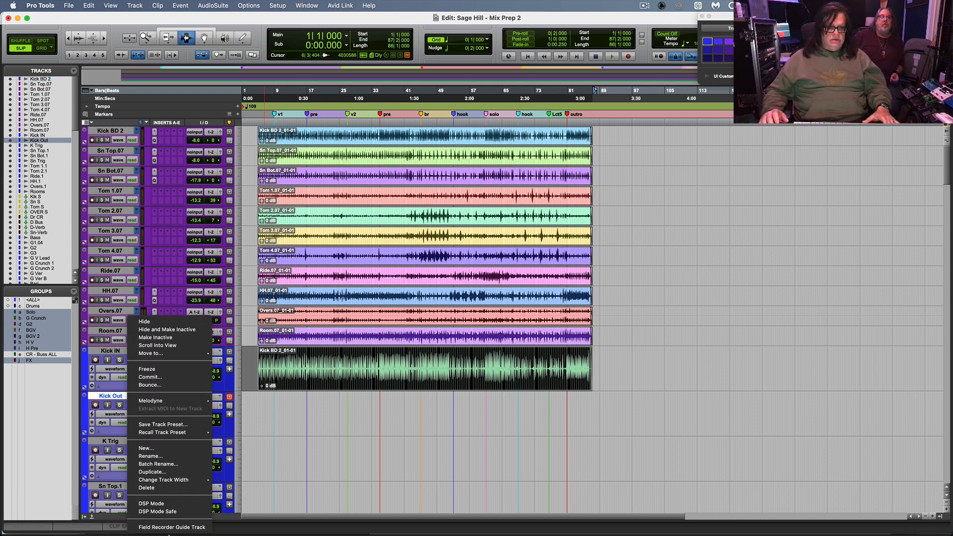
left_click(175, 487)
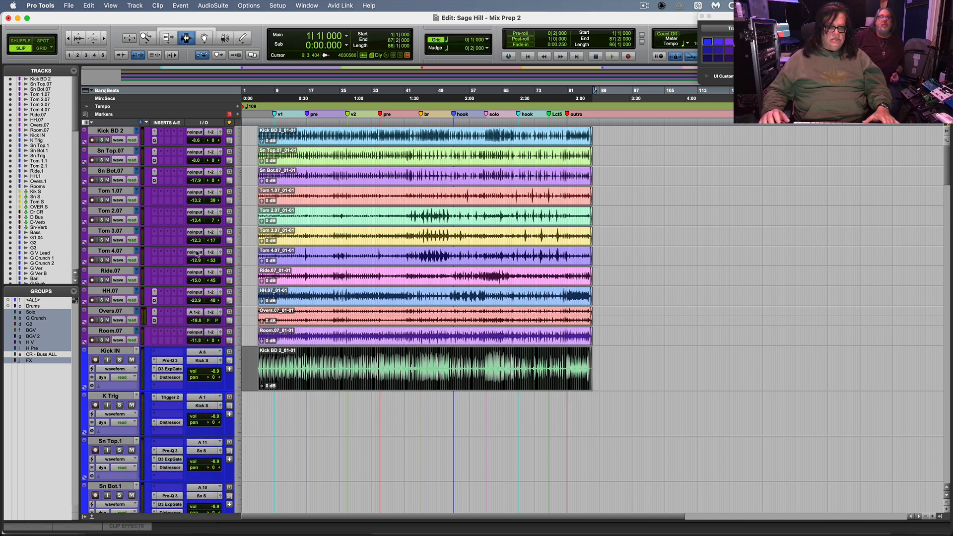
double_click(314, 137)
key("shift+Return")
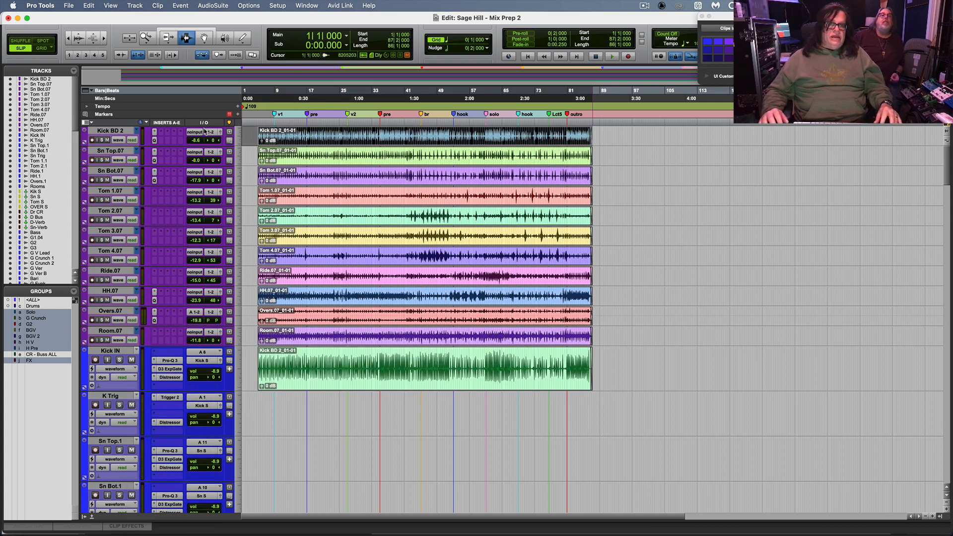
key("Return")
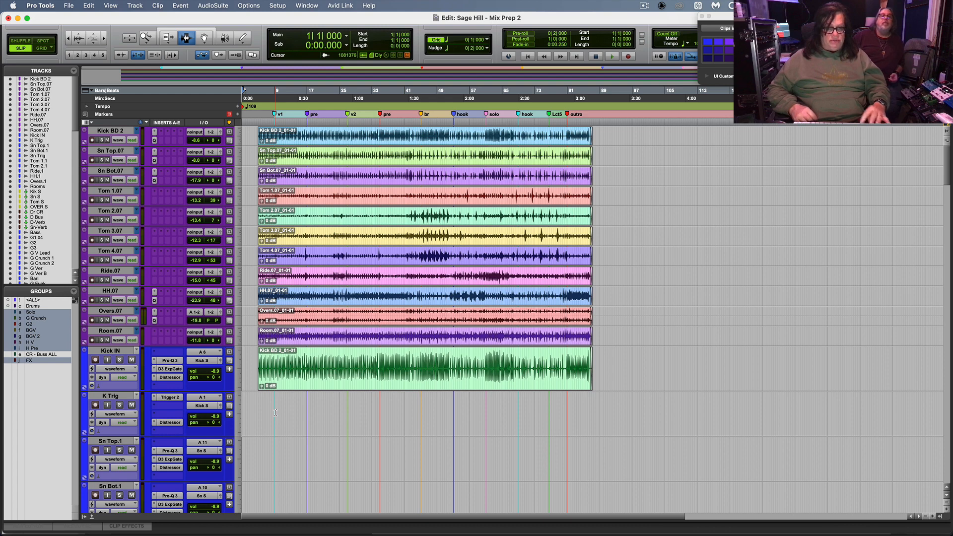
left_click(262, 410)
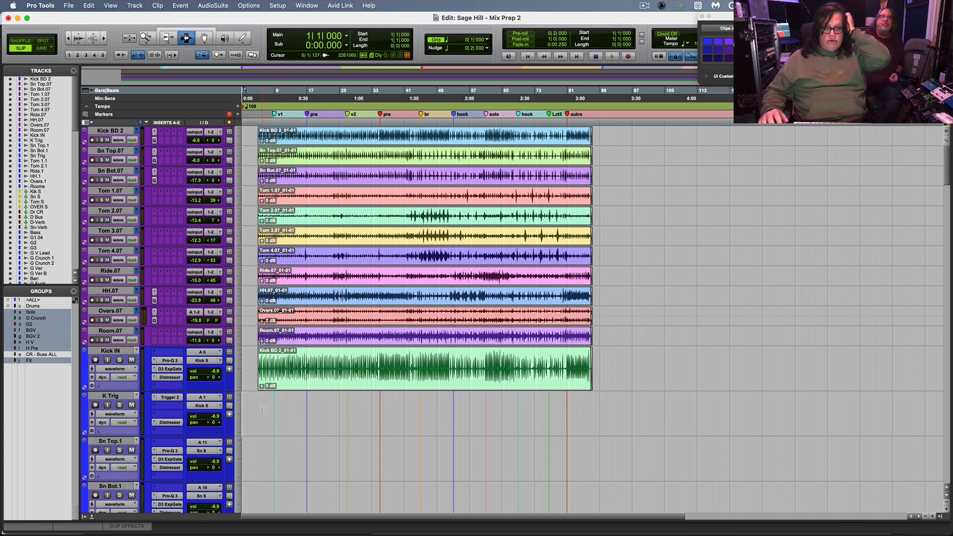
Step: Copy the kick clip from the Kick IN track onto the K Trig track at the same timeline position
left_click(128, 397)
left_click(371, 362)
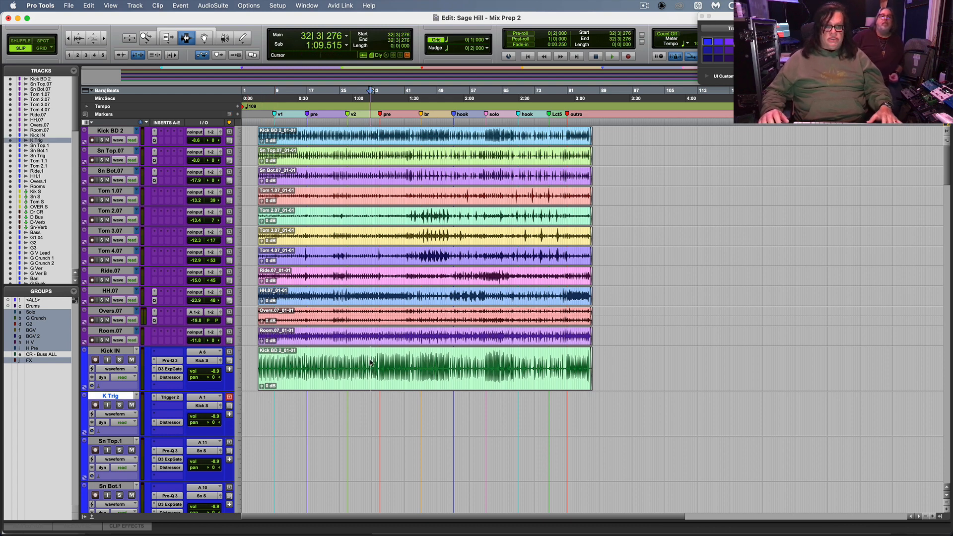
double_click(371, 363)
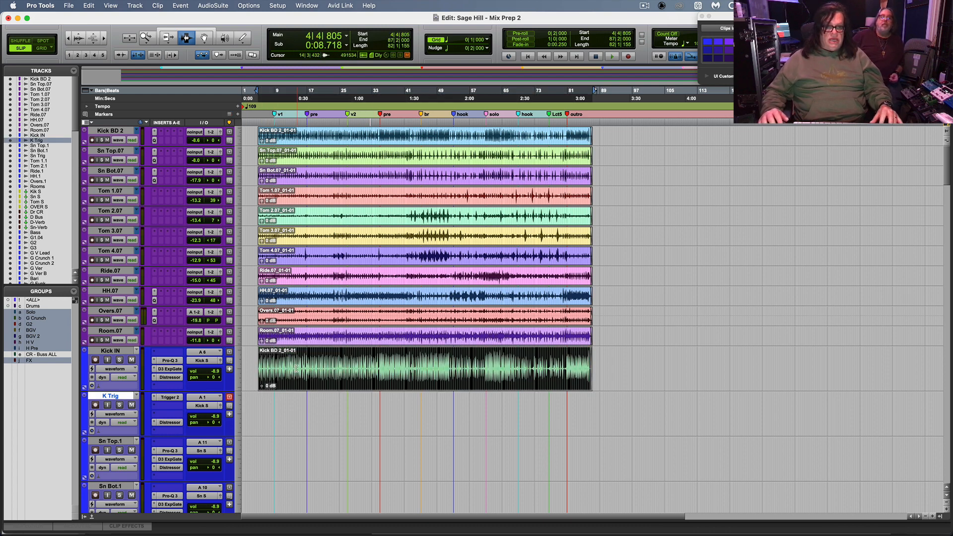
left_click(262, 415)
key("shift+Return")
key("super+v")
left_click(262, 411)
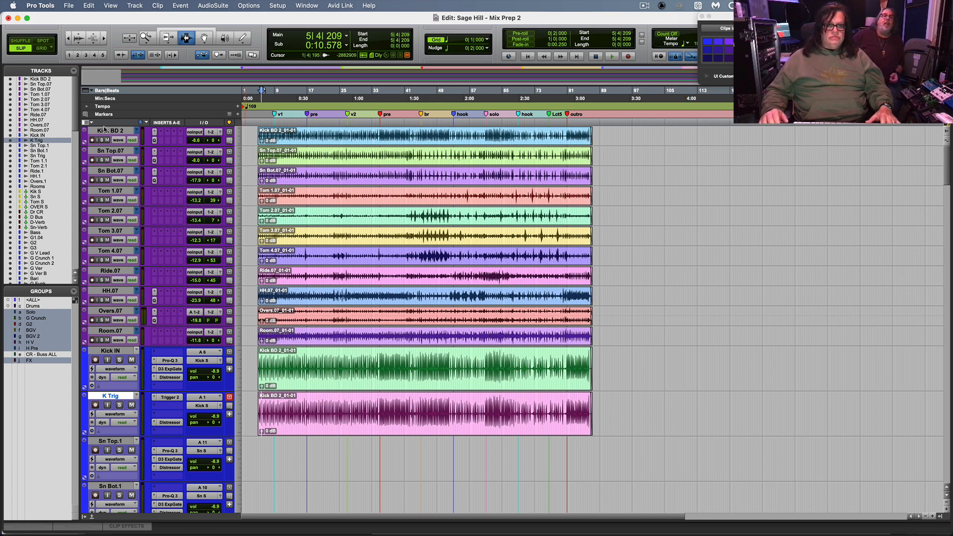
Step: Copy the Sn Top.07 and Sn Bot.07 clips, with the selection extended to the session start, onto the Sn Top.1 and Sn Bot.1 tracks
double_click(350, 160)
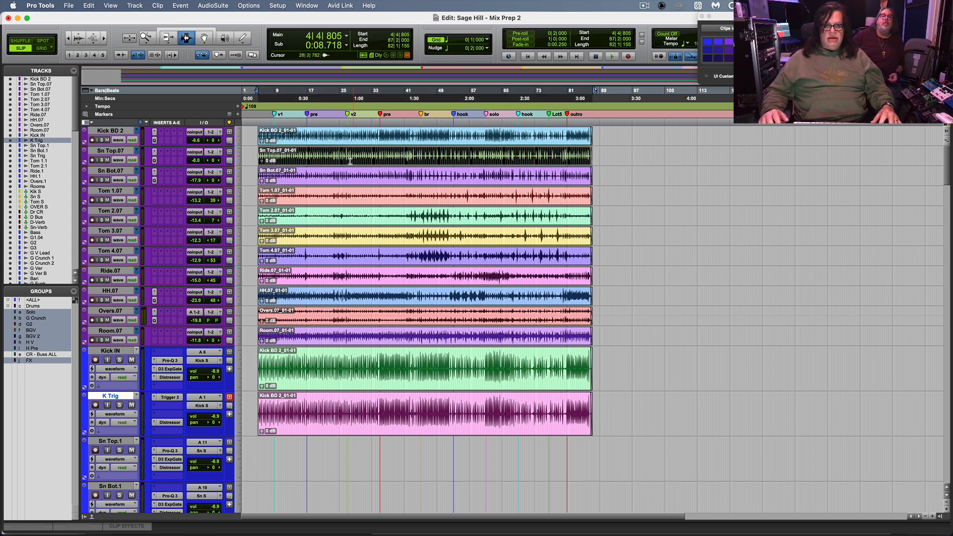
left_click(513, 181, "shift")
left_click(246, 160, "shift")
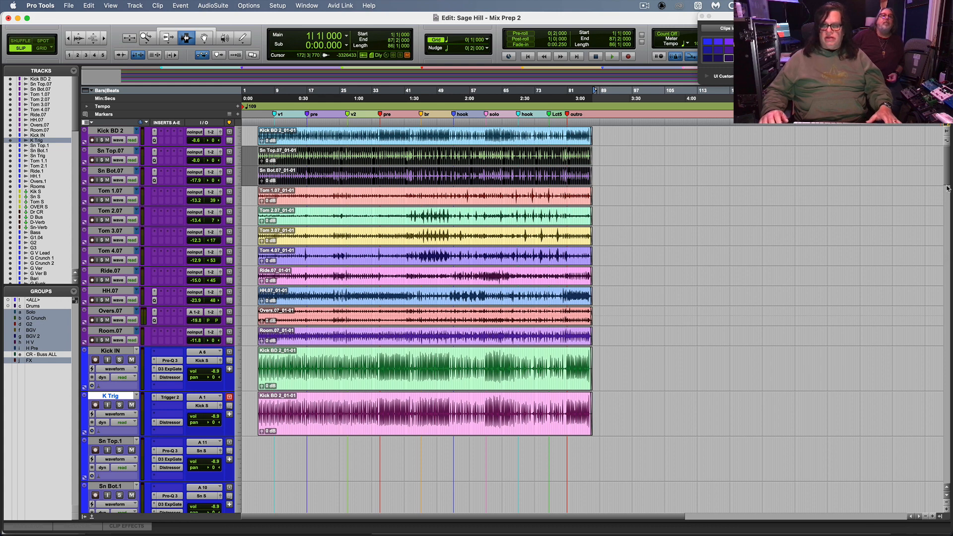
scroll(947, 185, "down", 5)
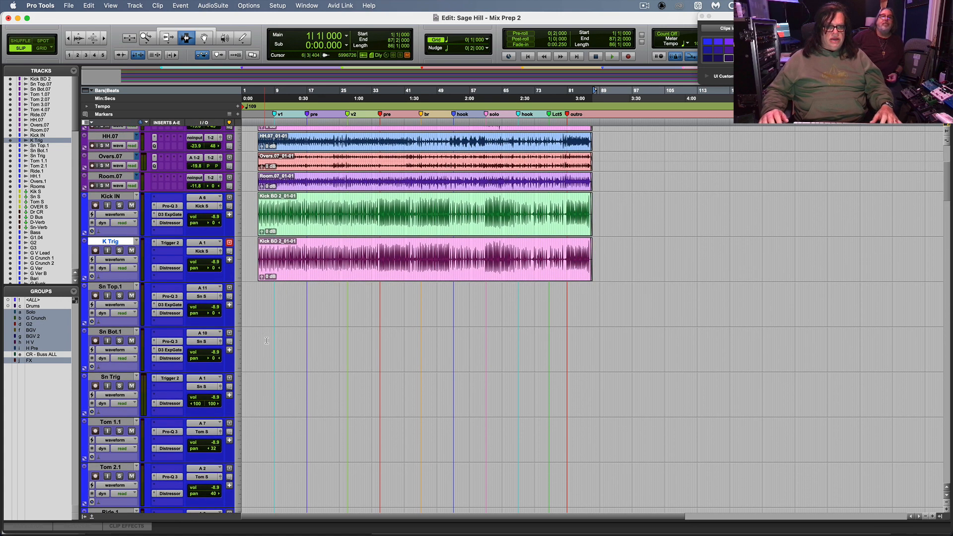
key("Return")
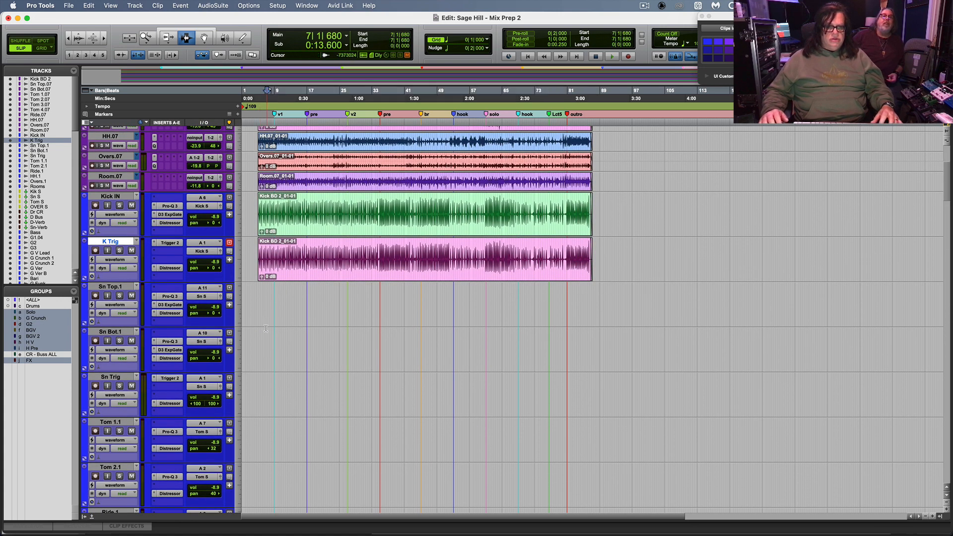
key("super+v")
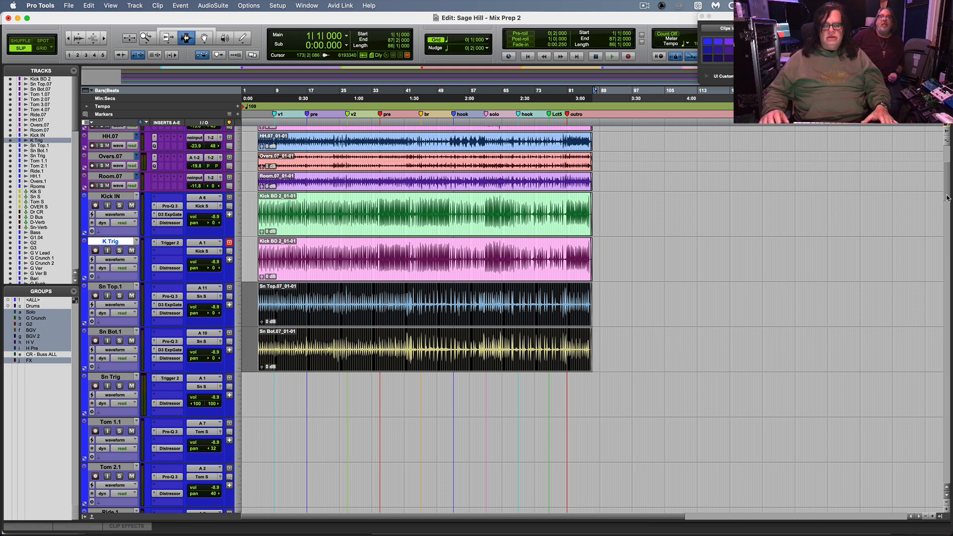
left_click_drag(947, 198, 949, 190)
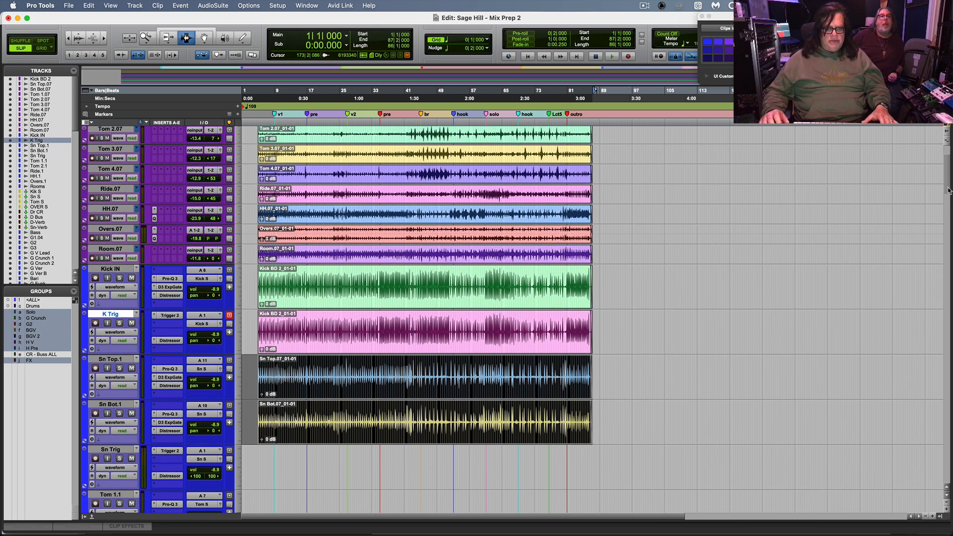
left_click(106, 359)
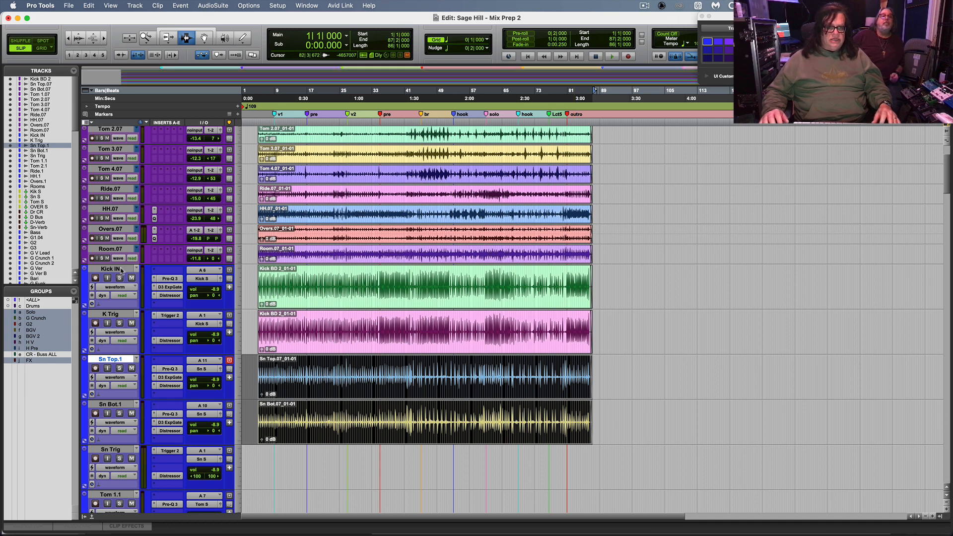
left_click(119, 269)
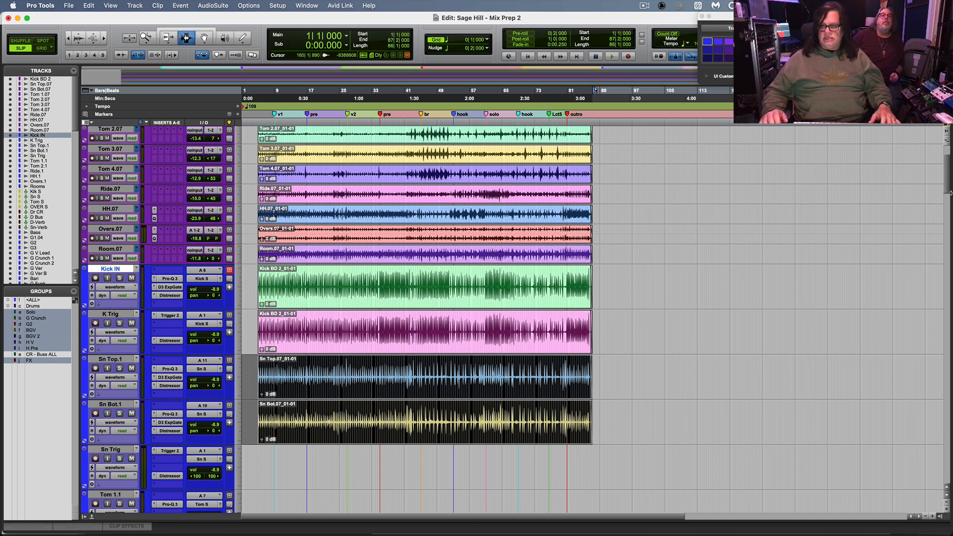
left_click_drag(948, 178, 950, 150)
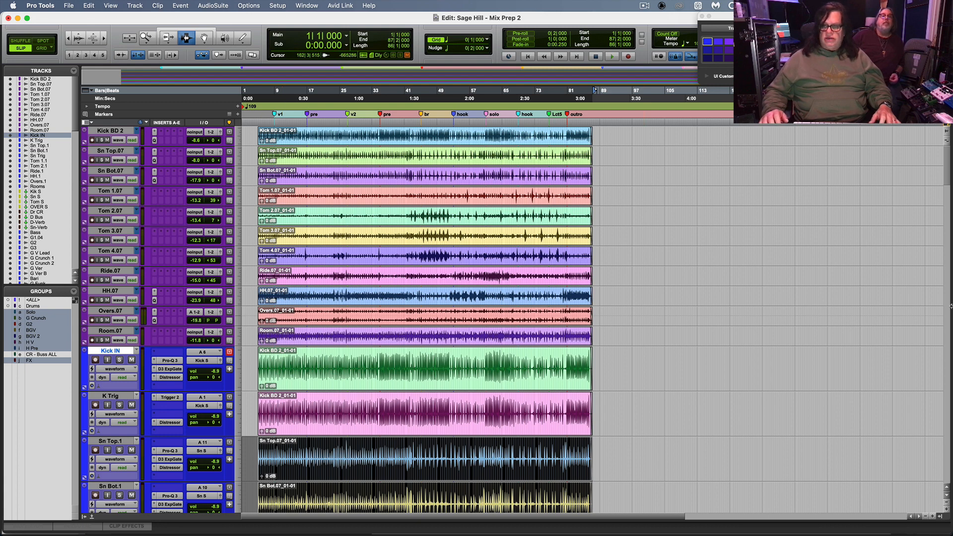
left_click_drag(947, 161, 944, 194)
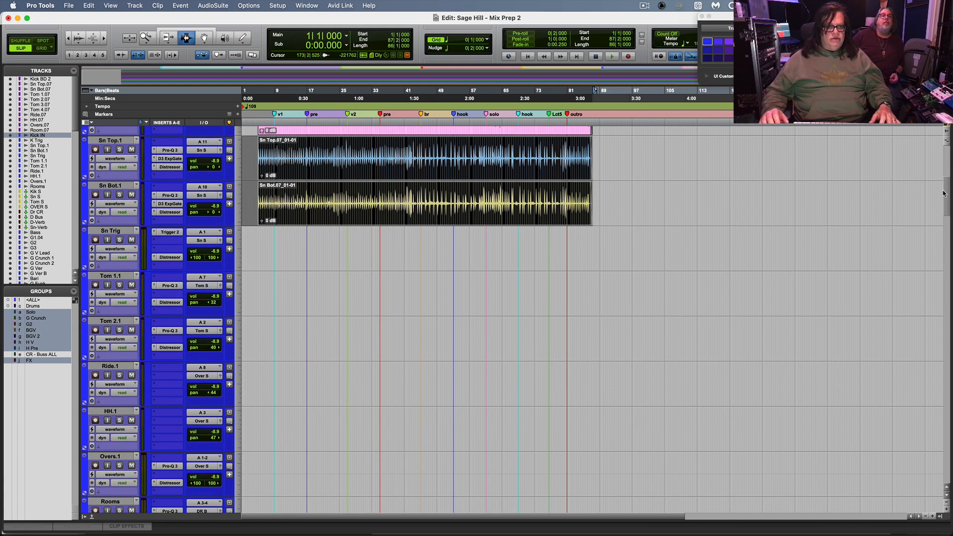
right_click(105, 322)
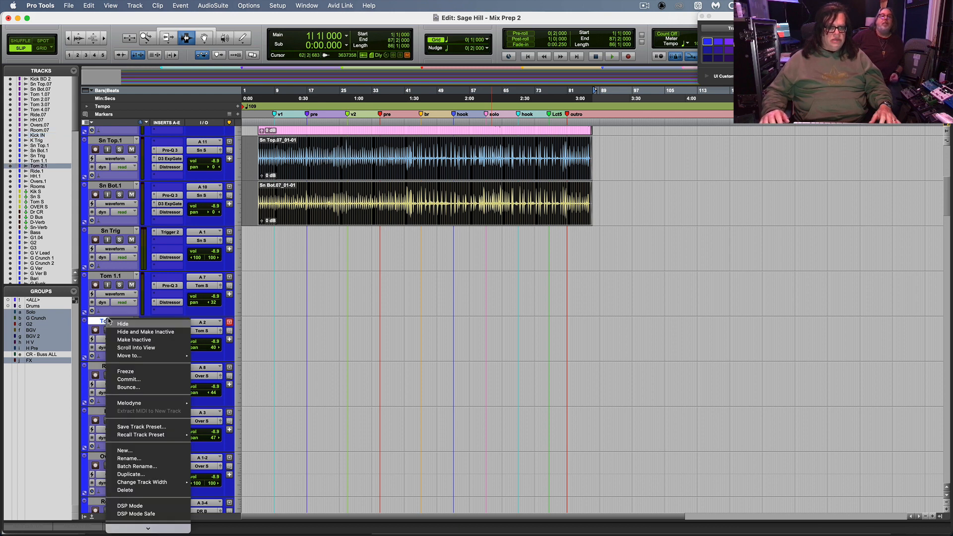
left_click(97, 314)
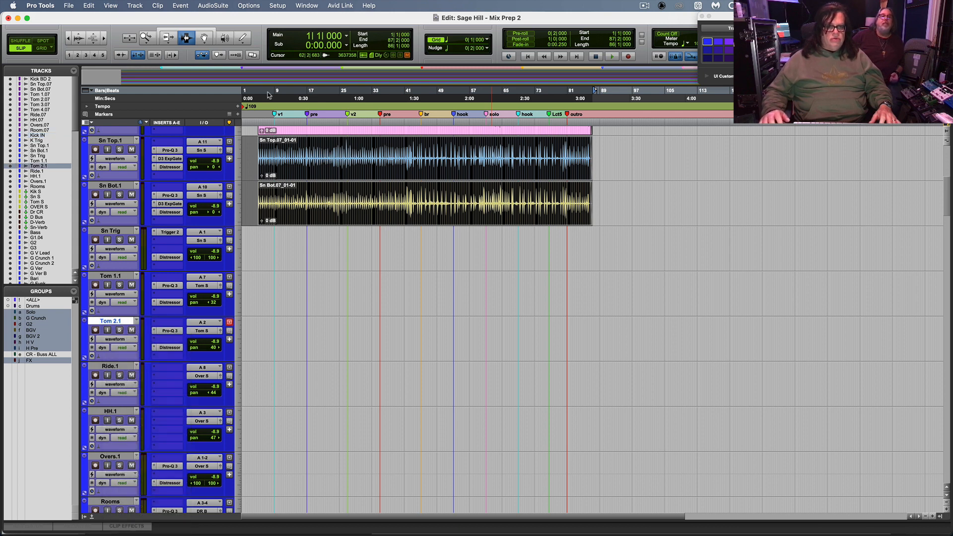
Step: Copy the Sn Top.1 track's clip, with the selection extended to the session start, onto the Sn Trig track at the same position
double_click(269, 150)
key("shift+Return")
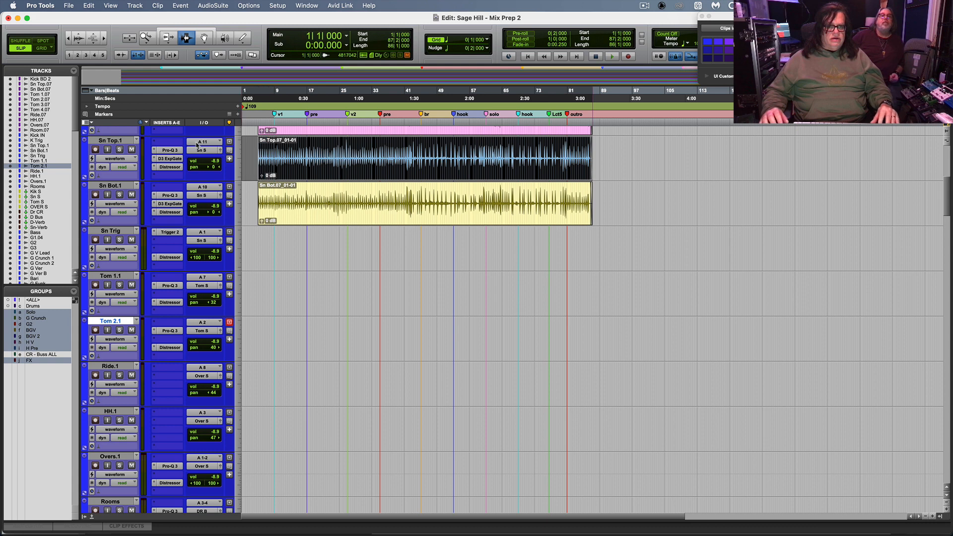
left_click(254, 245)
key("Return")
key("super+v")
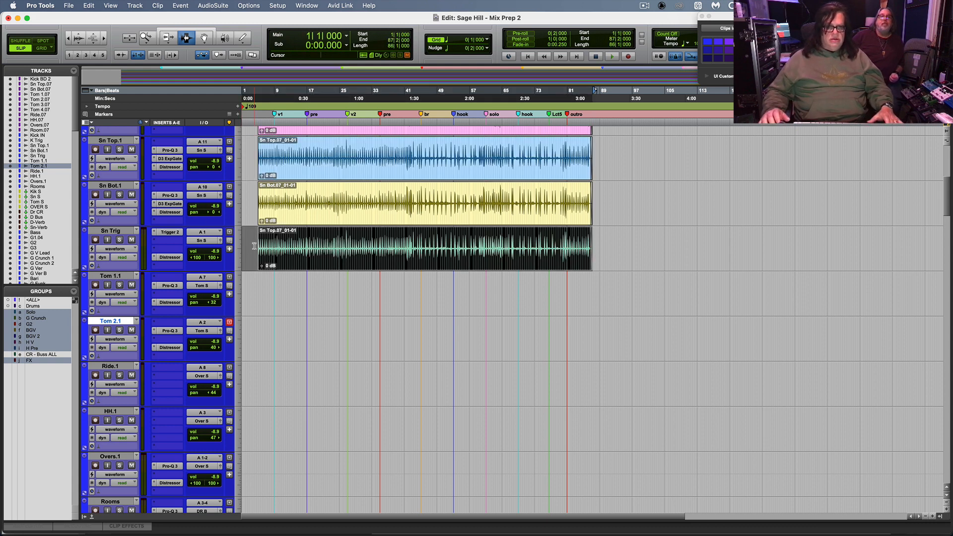
Step: Create two duplicates of the Tom 2.1 track
right_click(113, 321)
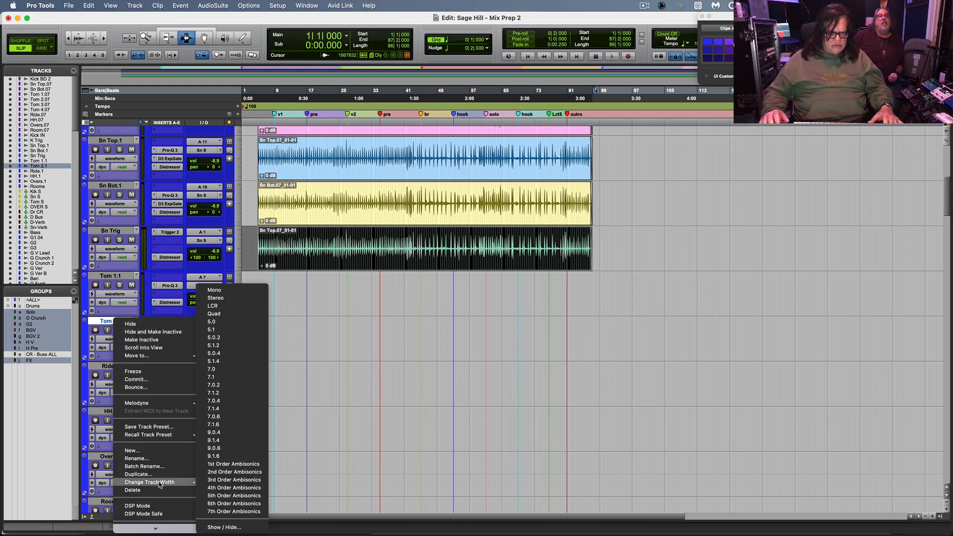
left_click(138, 475)
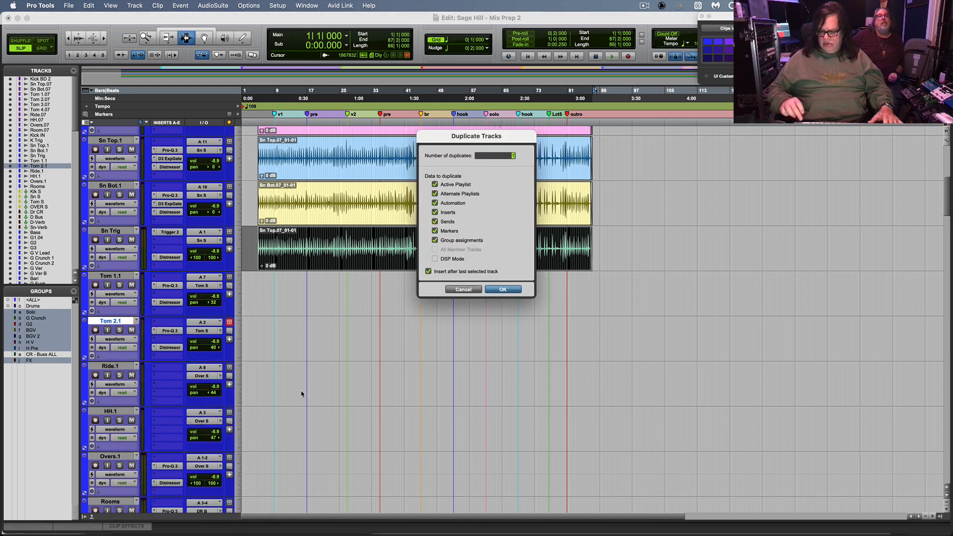
key("Return")
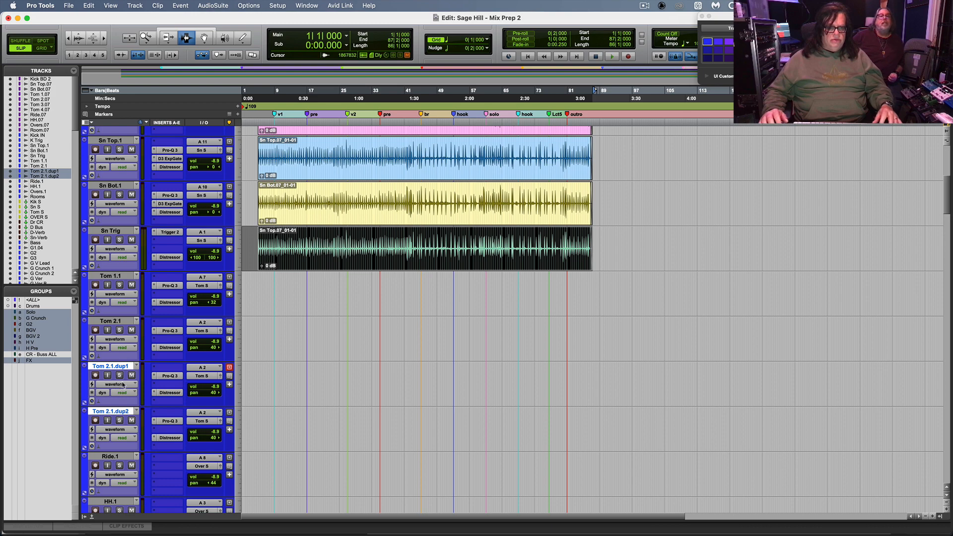
Step: In the Mix window, pan Tom 1.1 to 36 right, Tom 2.1 to 6 right, and its two duplicates to 25 and 48 left
left_click(120, 277, "shift")
key("super+equal")
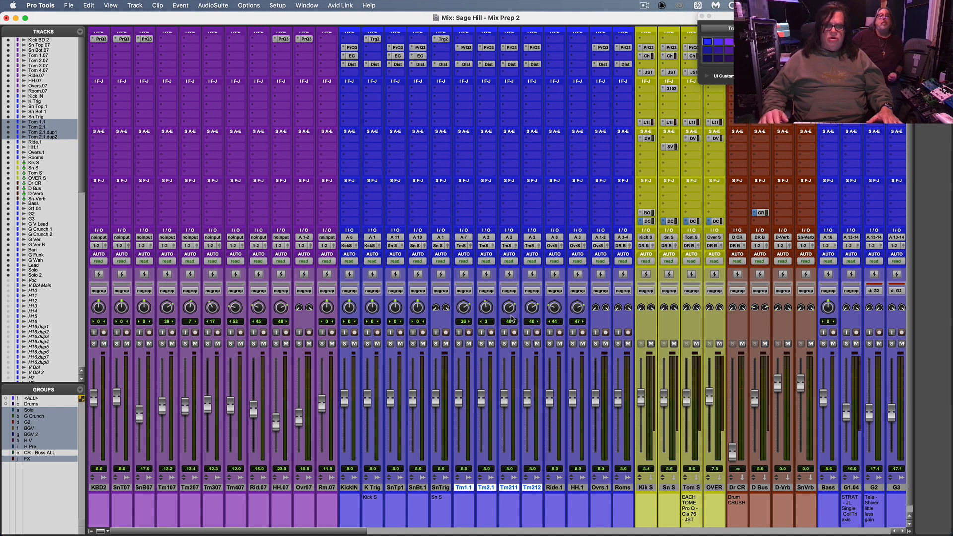
mouse_move(487, 308)
left_mouse_down()
mouse_move(506, 309)
mouse_move(499, 329)
mouse_move(533, 313)
mouse_move(527, 340)
left_mouse_up()
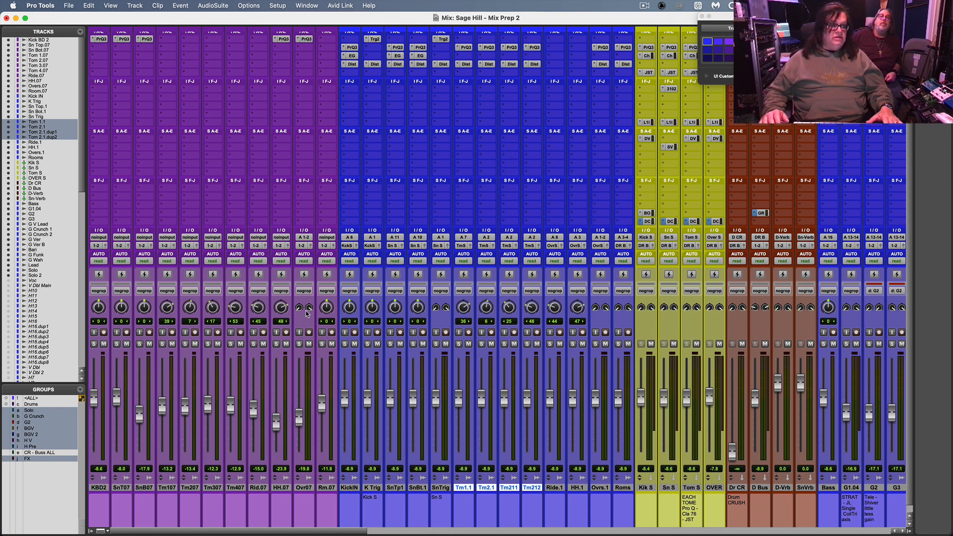
key("super+equal")
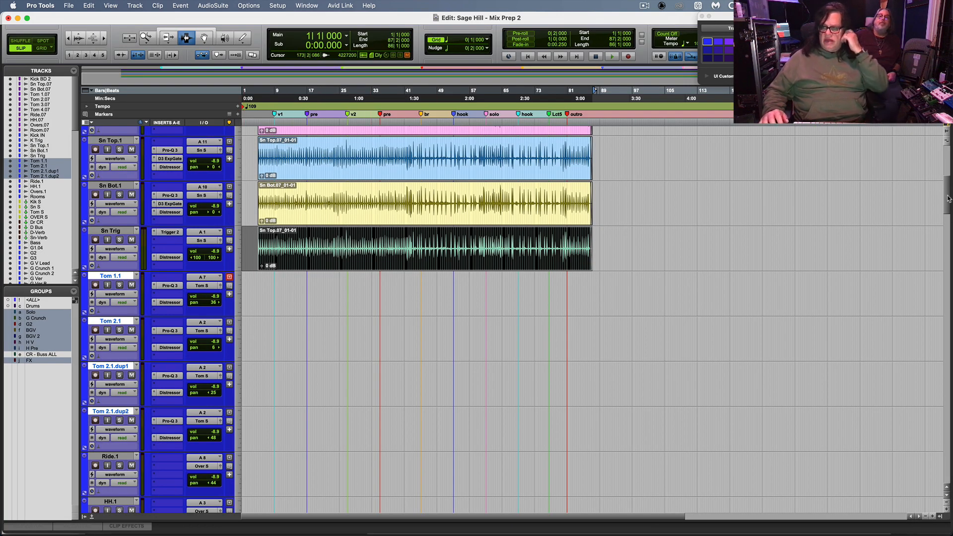
Step: Copy the Tom 1.07 through Room.07 clips, with the selection extended to the session start, onto the template tracks starting at Tom 1.1
left_click_drag(948, 199, 947, 165)
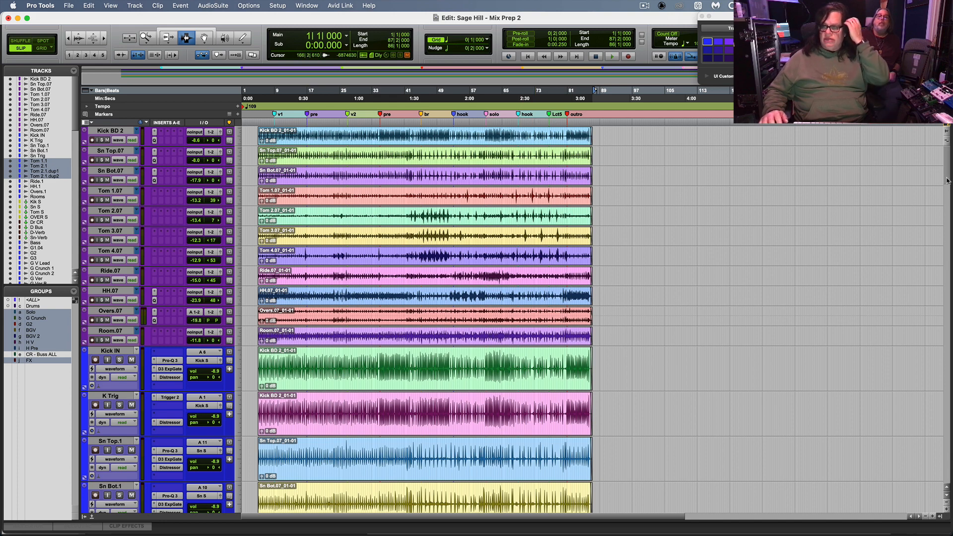
left_click_drag(946, 178, 950, 131)
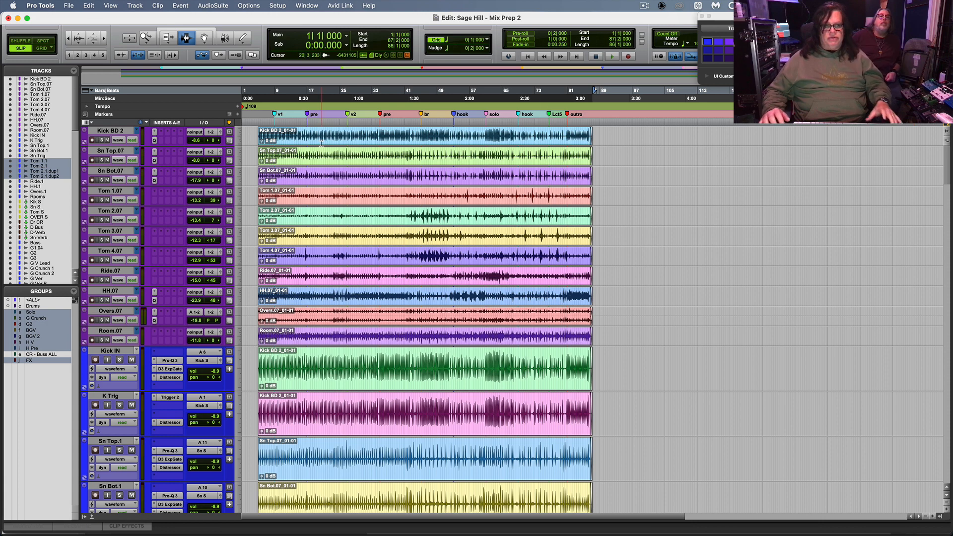
double_click(572, 197)
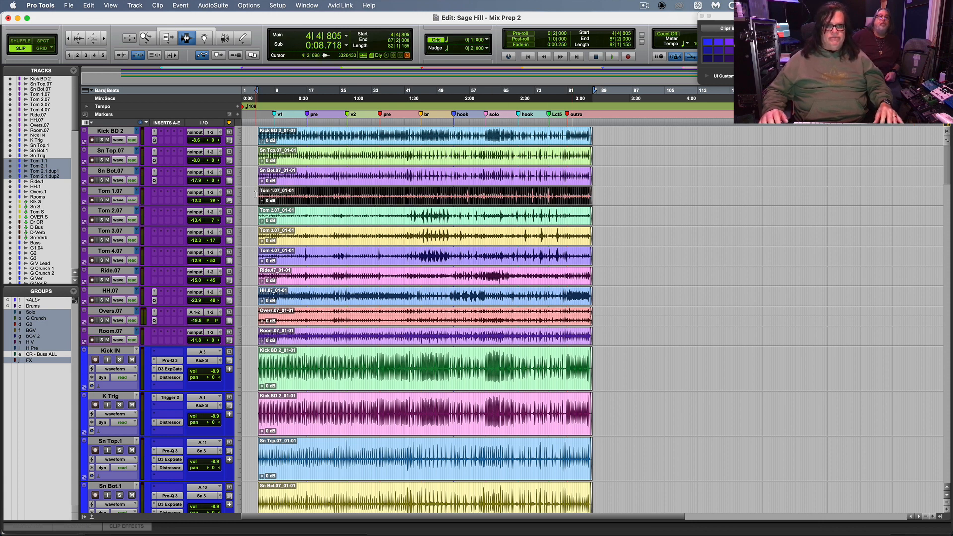
left_click_drag(256, 195, 278, 264)
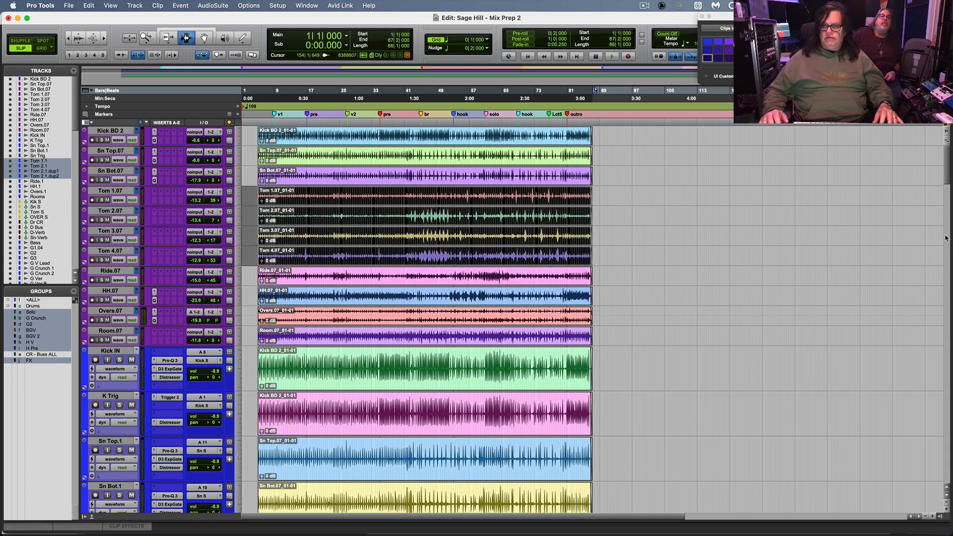
mouse_move(947, 181)
left_mouse_down()
mouse_move(947, 224)
mouse_move(948, 181)
left_mouse_up()
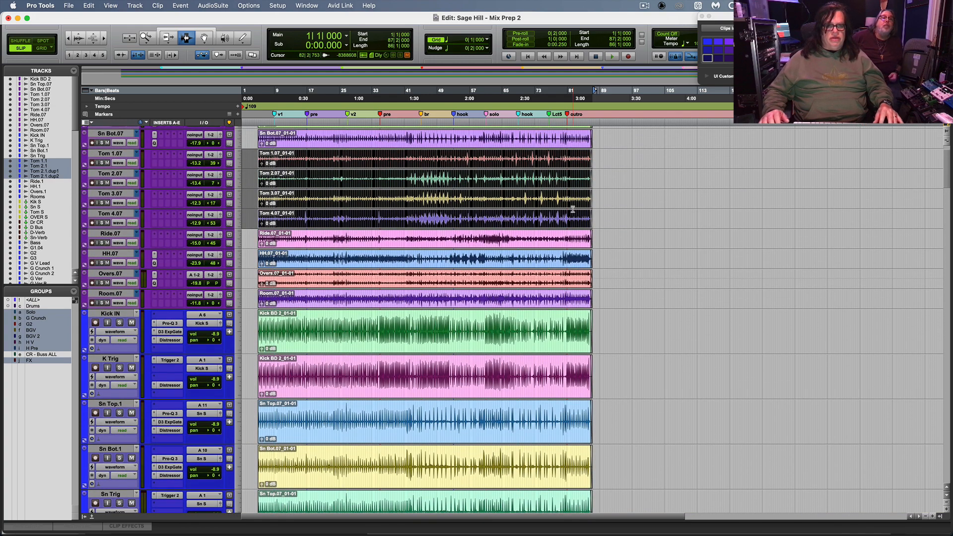
left_click(395, 241, "shift")
left_click(390, 258, "shift")
left_click(386, 278, "shift")
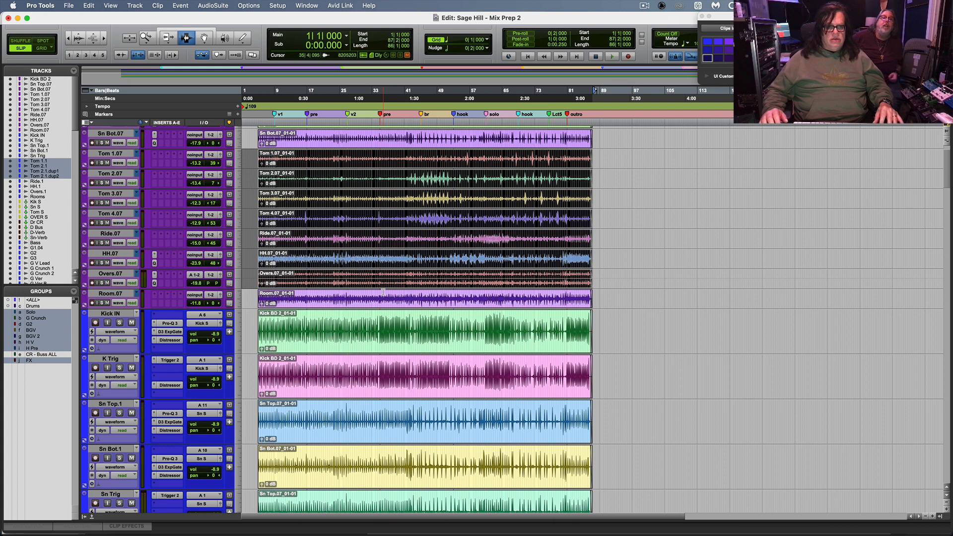
left_click(384, 296, "shift")
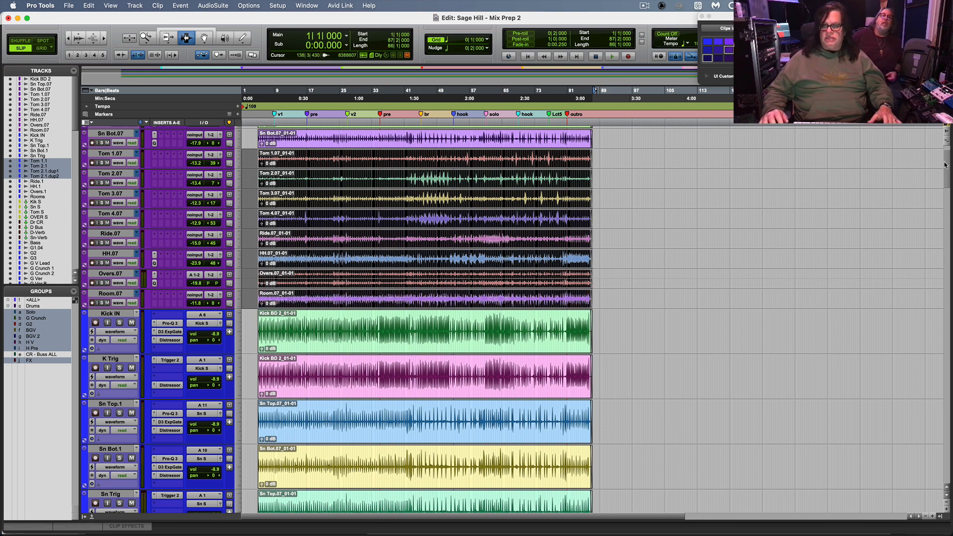
left_click_drag(947, 169, 948, 196)
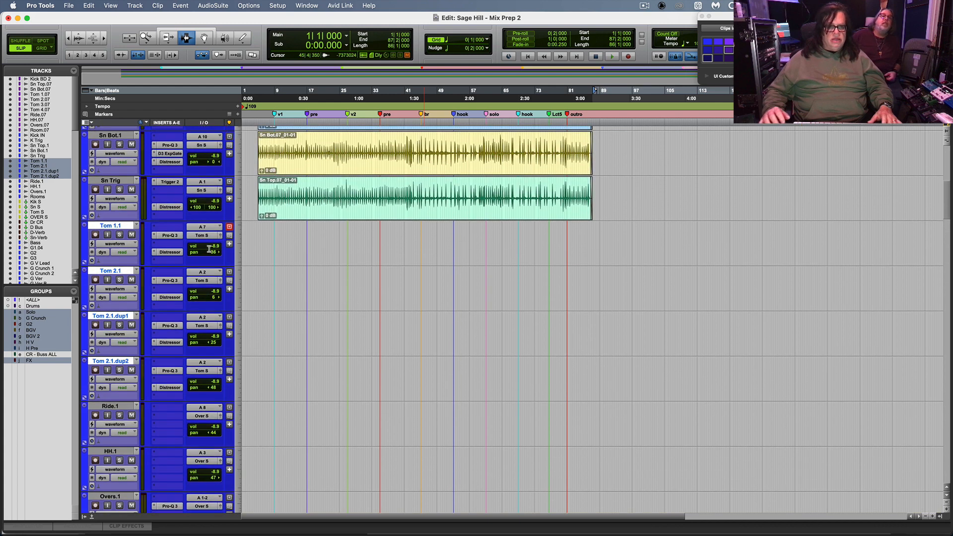
left_click(259, 251)
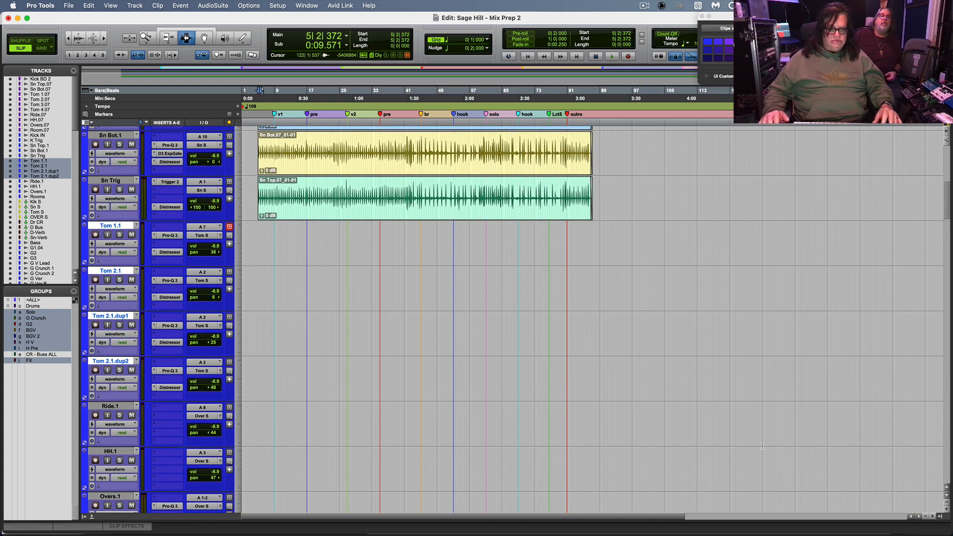
left_click_drag(947, 207, 948, 228)
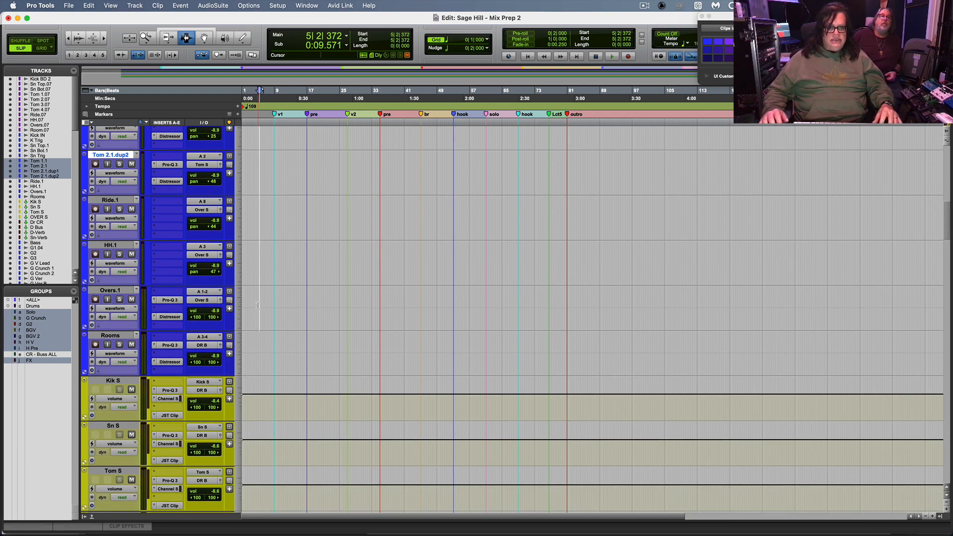
key("Return")
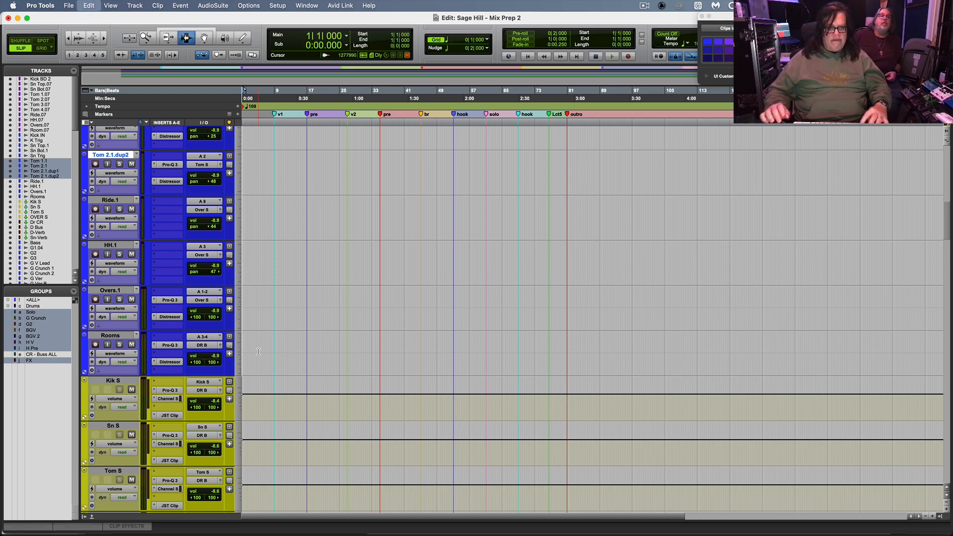
key("super+v")
left_click(261, 357)
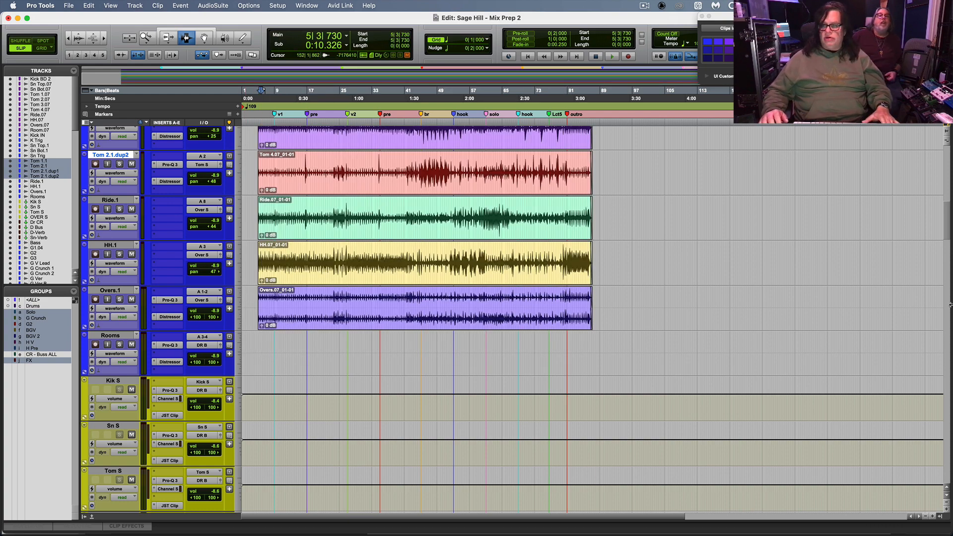
Step: Delete the original Room.07 track together with its alternate playlists
scroll(949, 222, "up", 10)
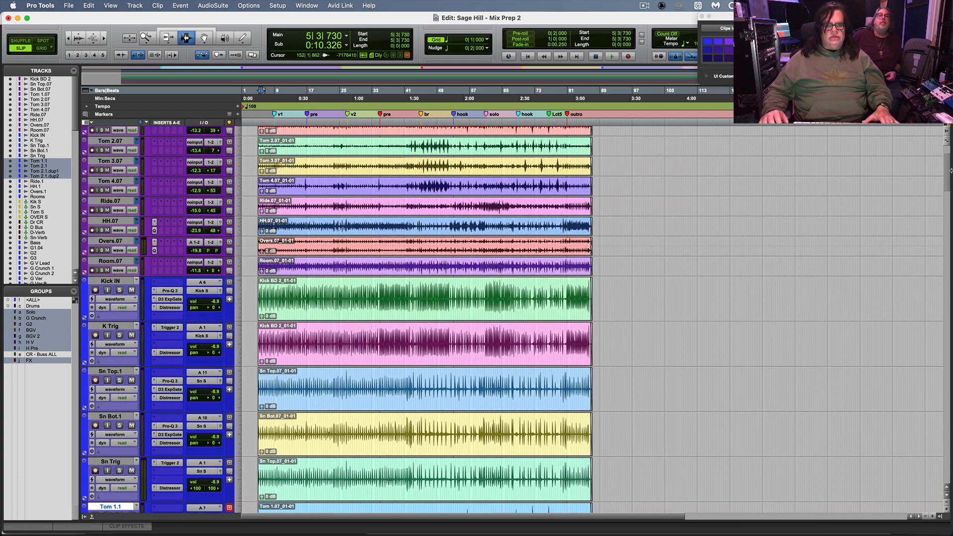
scroll(951, 170, "up", 1)
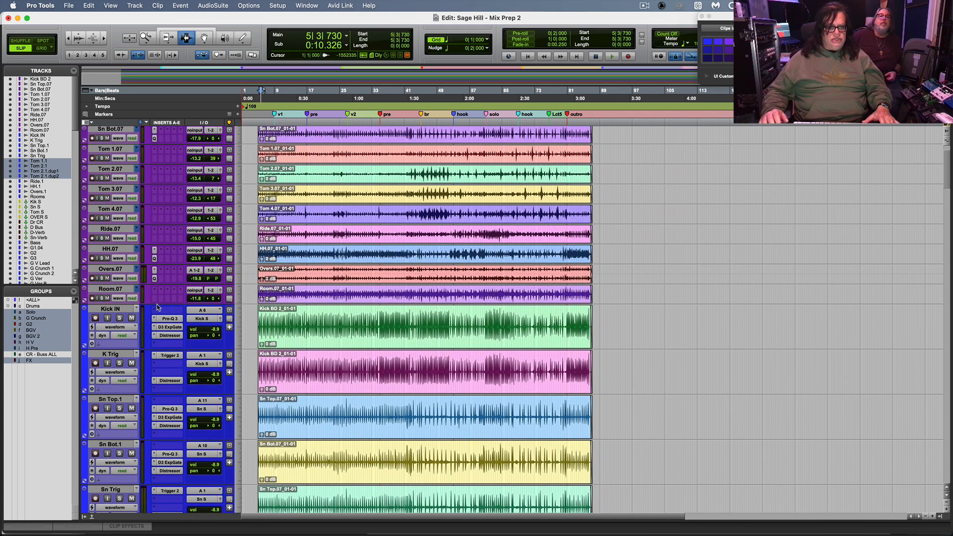
left_click(109, 289)
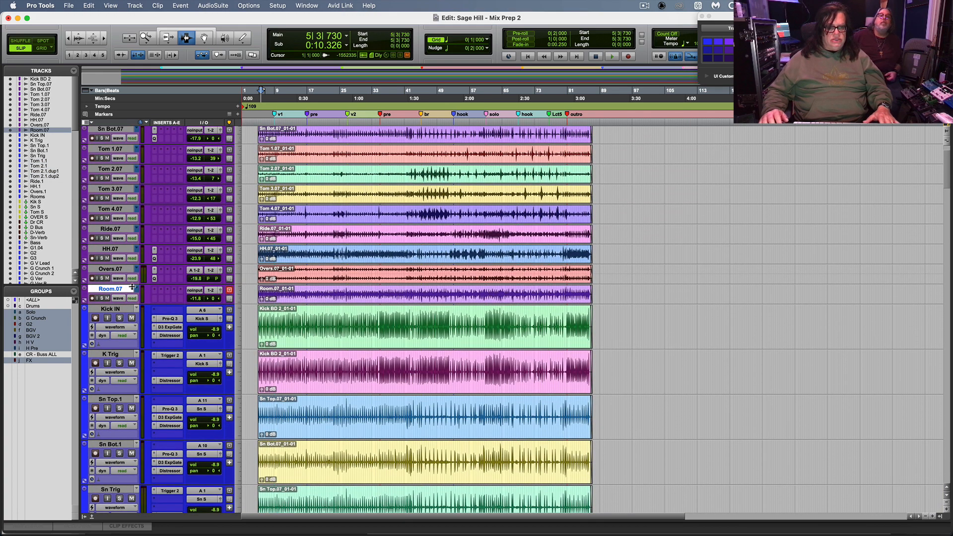
right_click(127, 289)
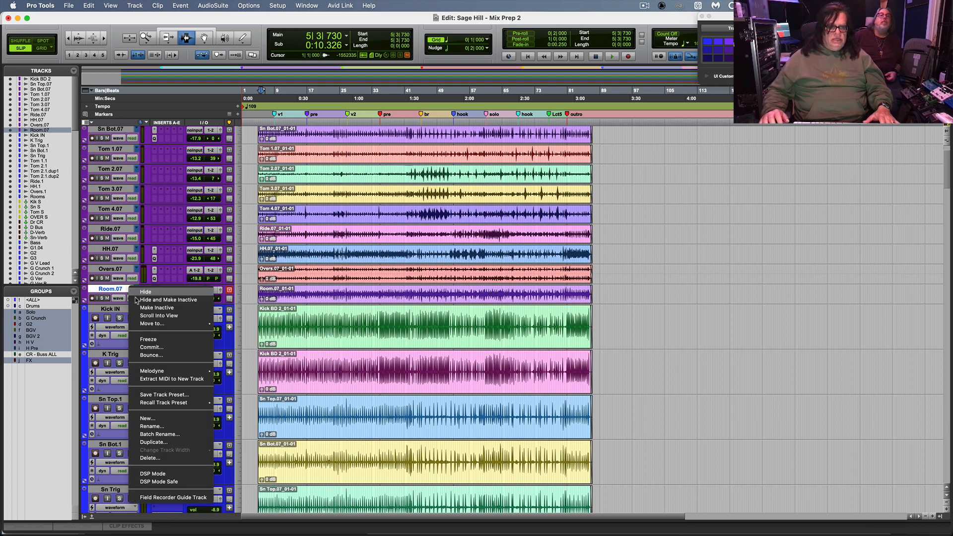
left_click(181, 457)
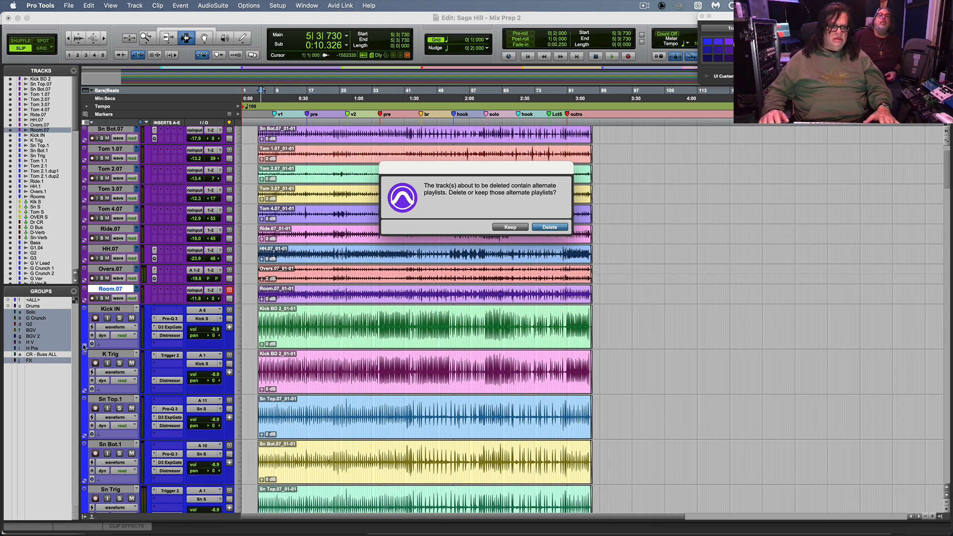
key("Return")
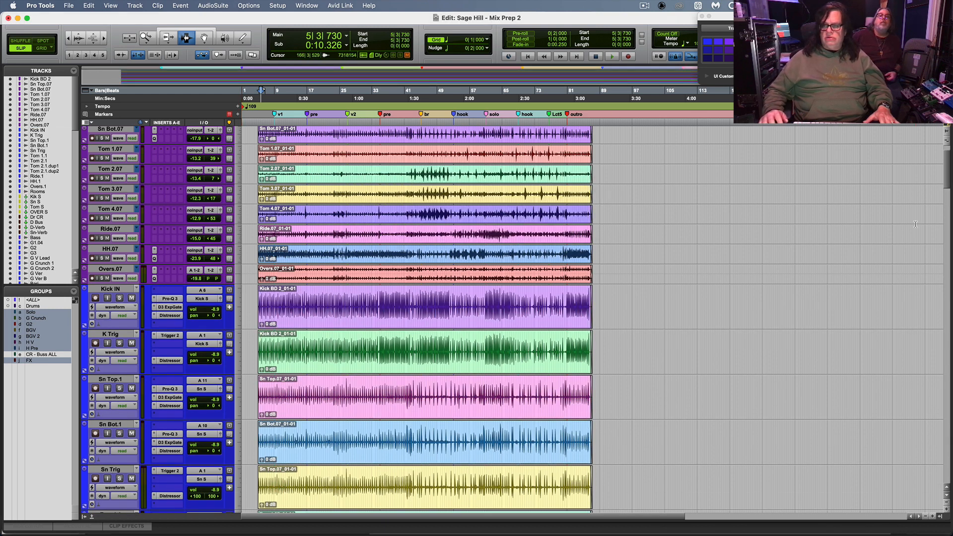
Step: Choose Sage Hill - Mix Prep.ptx from the Sage Hill z-old folder on SESSIONS 2024 as the session data import source
mouse_move(950, 175)
left_mouse_down()
mouse_move(950, 225)
mouse_move(951, 175)
left_mouse_up()
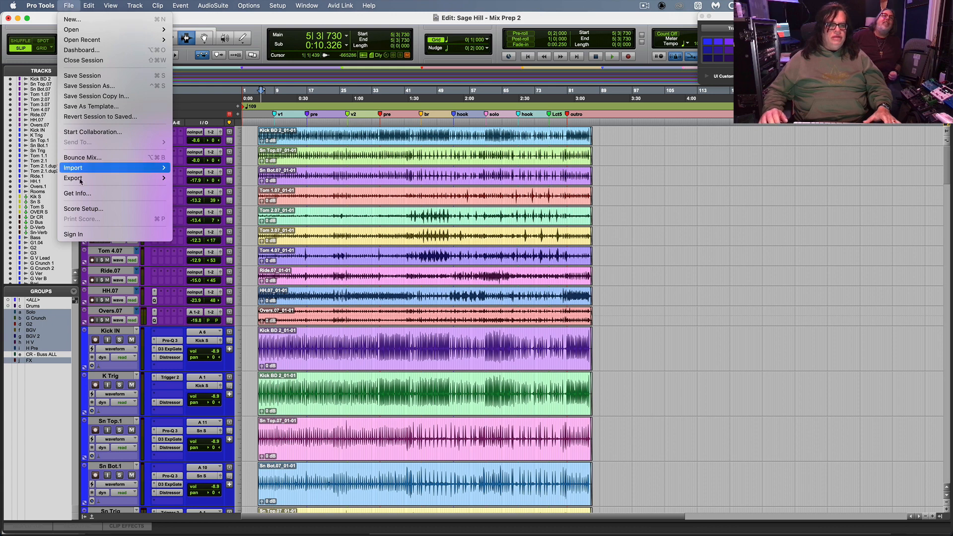
mouse_move(99, 167)
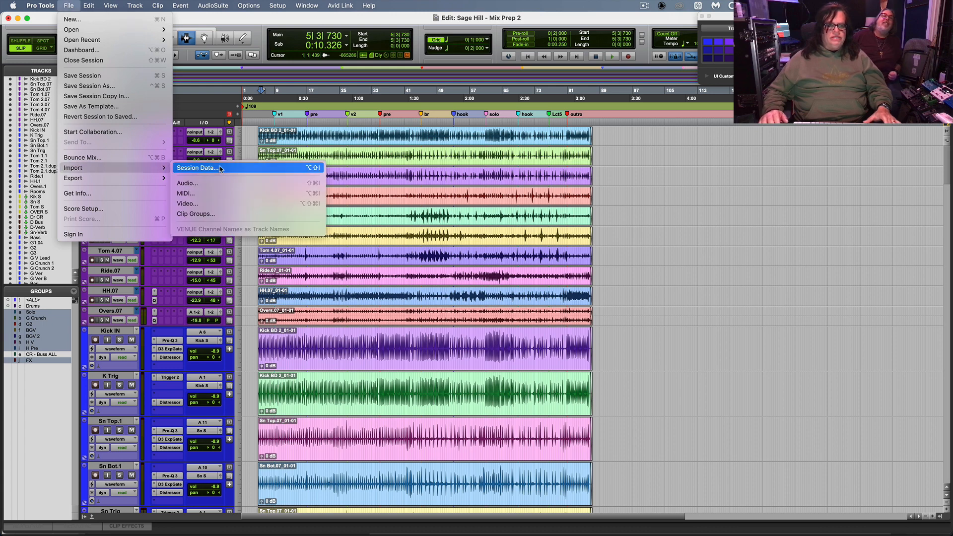
left_click(208, 167)
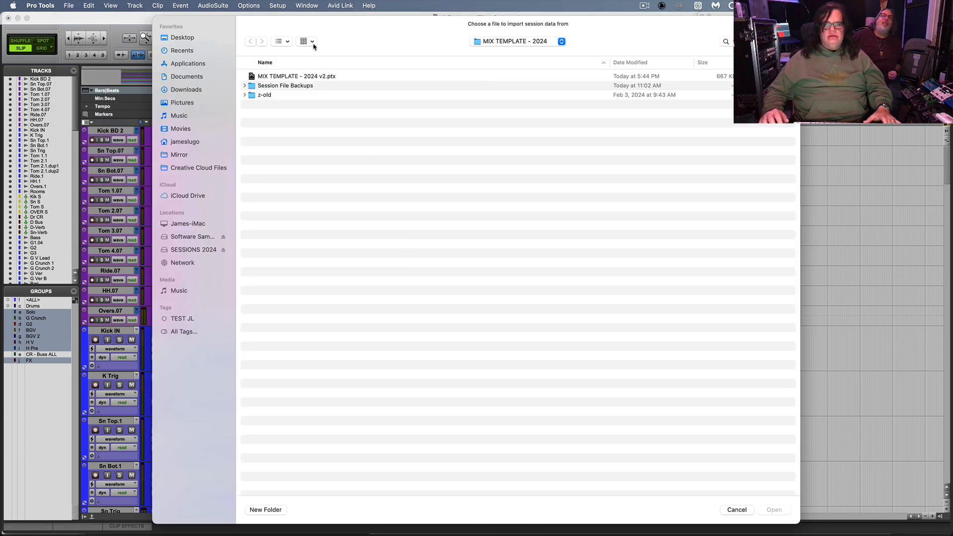
left_click(190, 249)
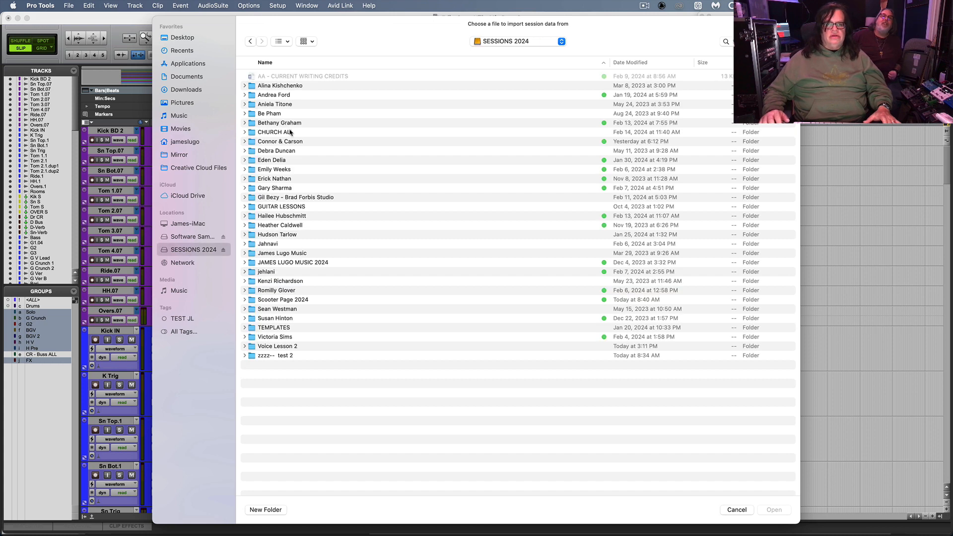
double_click(285, 300)
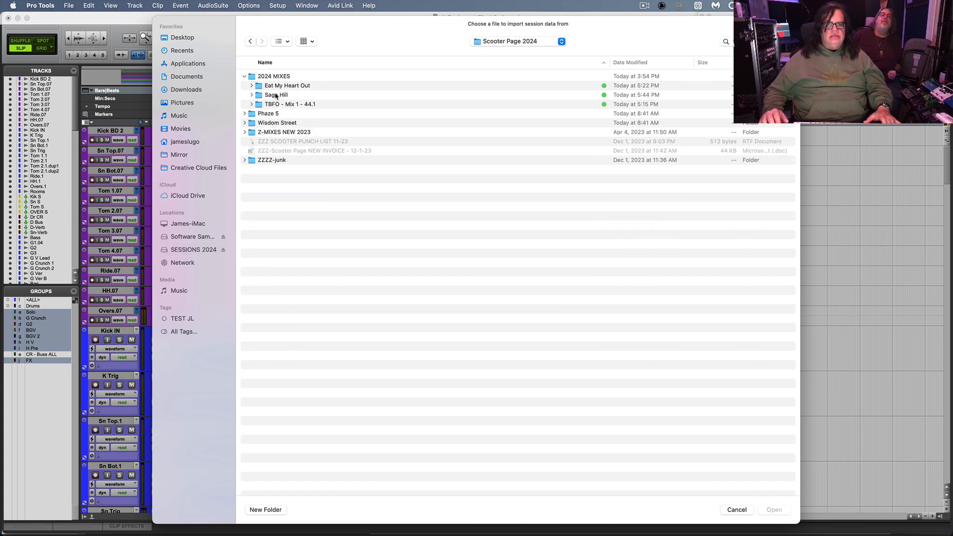
double_click(276, 95)
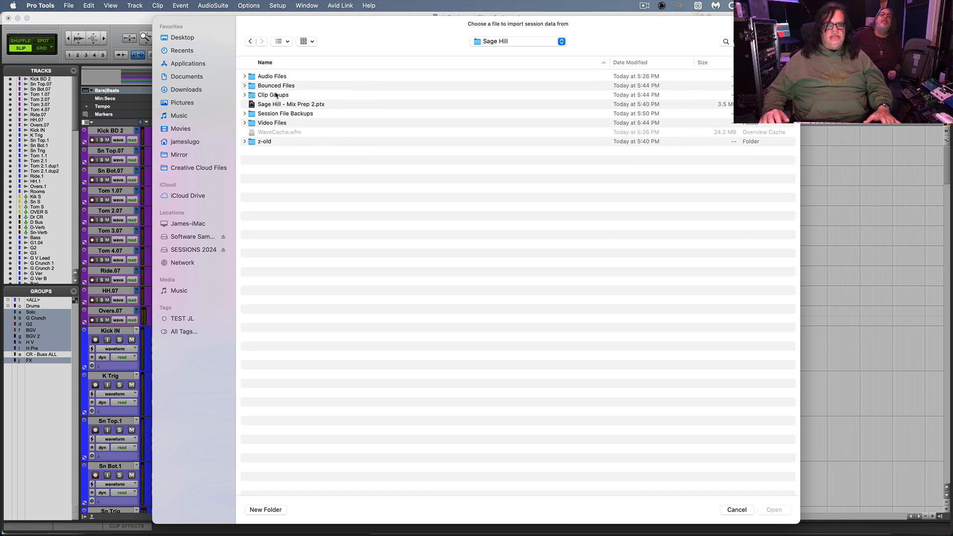
left_click(245, 142)
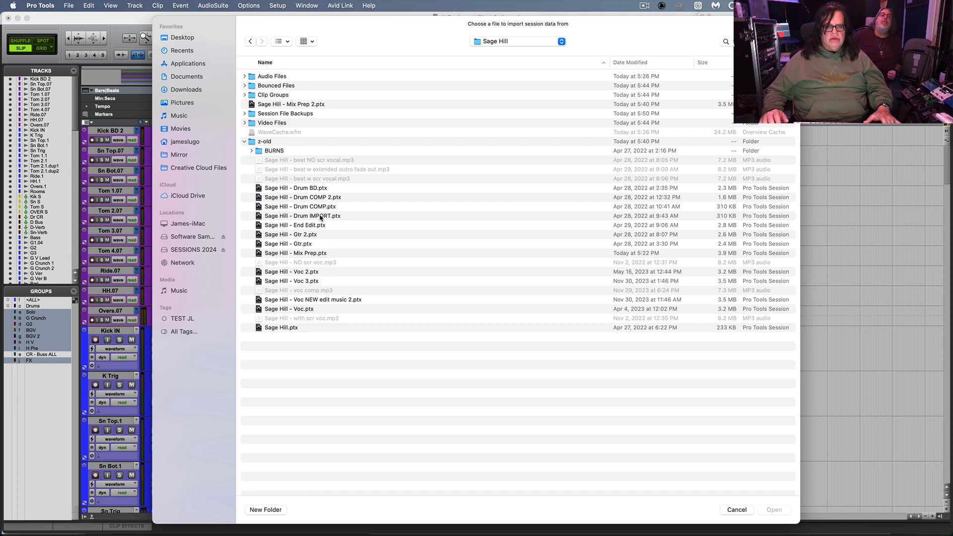
double_click(310, 254)
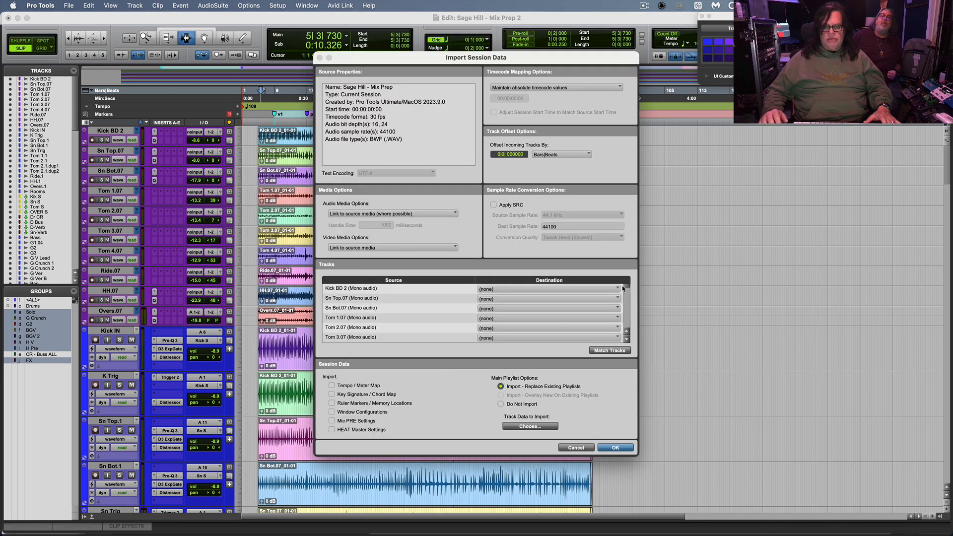
Step: Import only Room.07 (Mono audio) as a new track, with the audio media option set to Copy from source media
left_click_drag(626, 287, 627, 293)
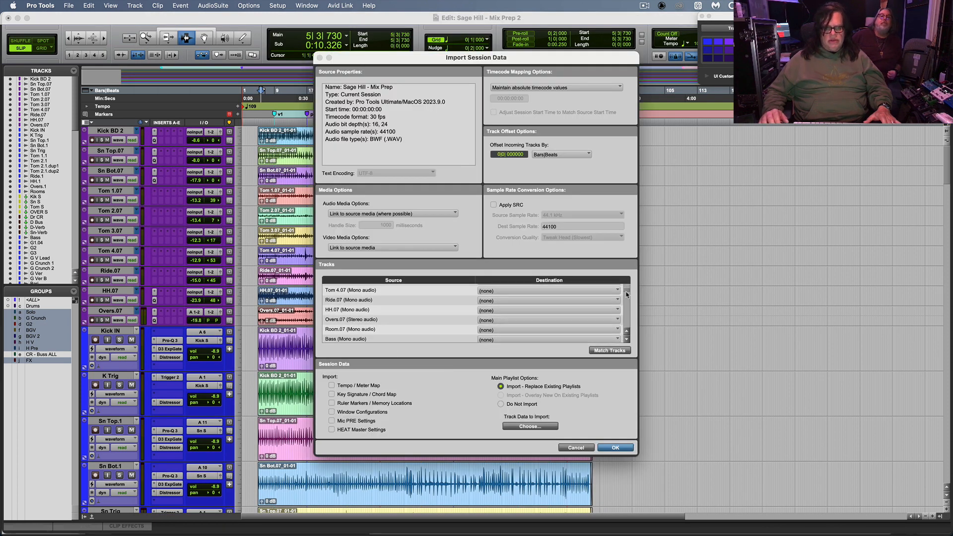
left_click(401, 329)
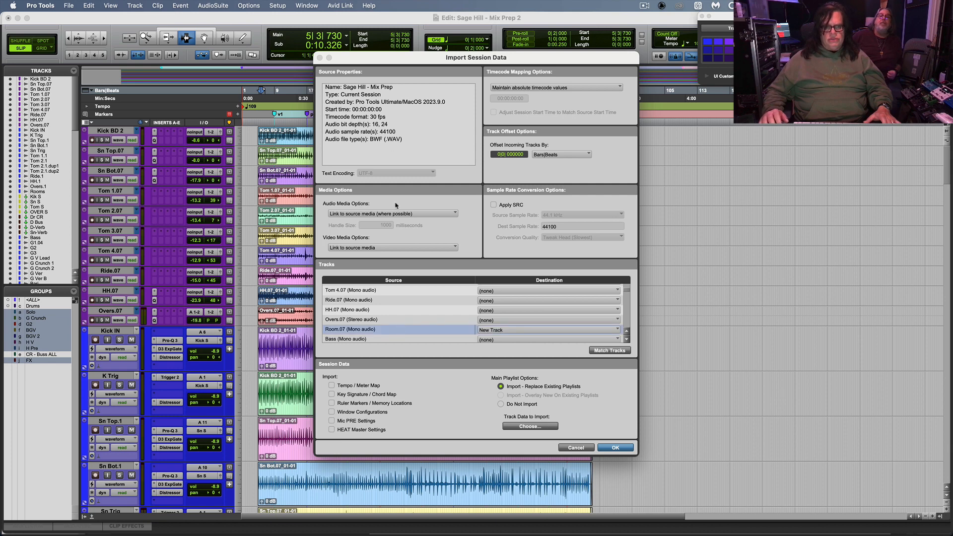
left_click(406, 216)
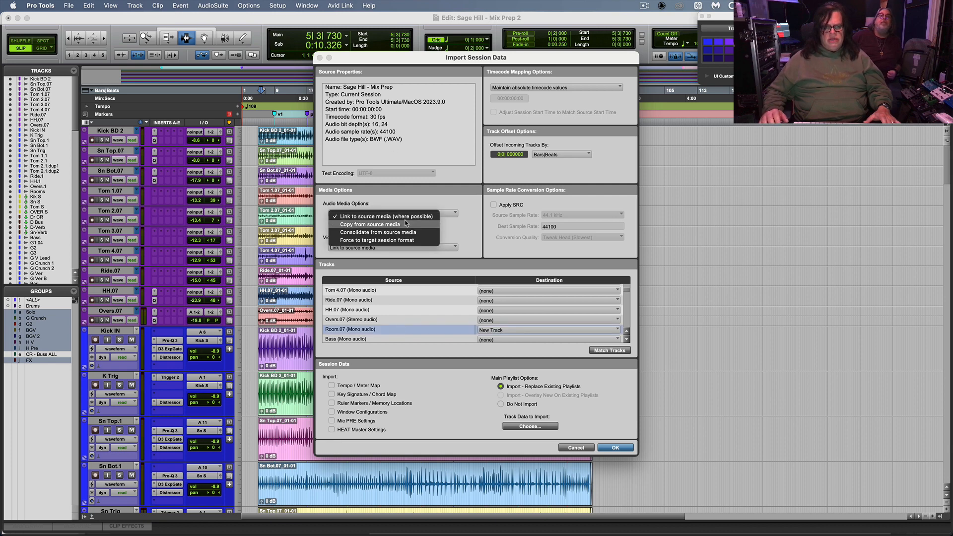
left_click(406, 225)
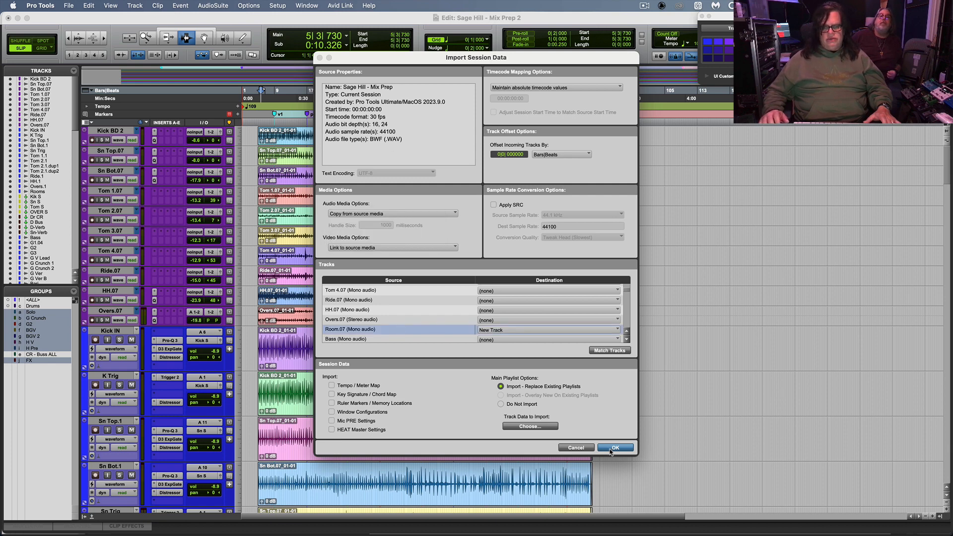
left_click(612, 449)
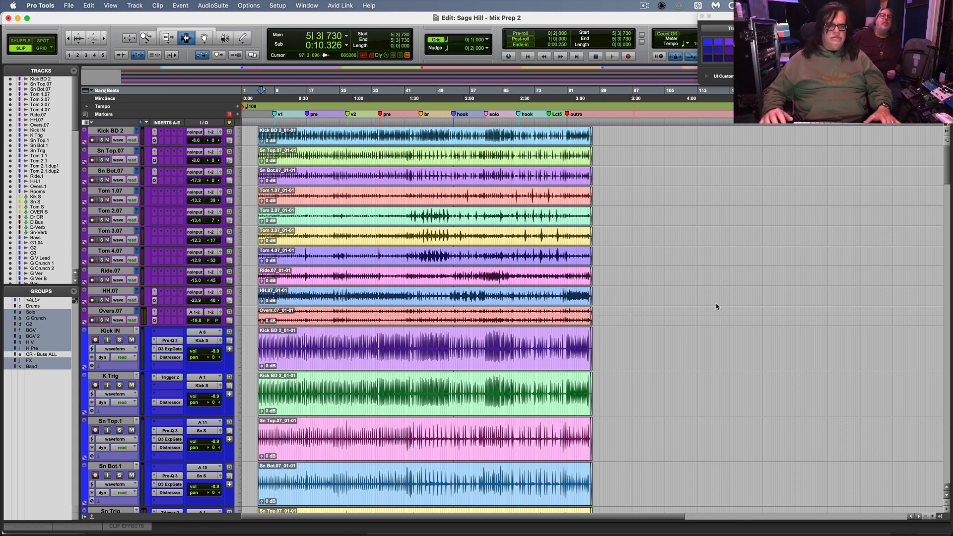
Step: Move the imported Room.07 track up between Overs.1 and the template's Rooms track
left_click_drag(946, 185, 950, 526)
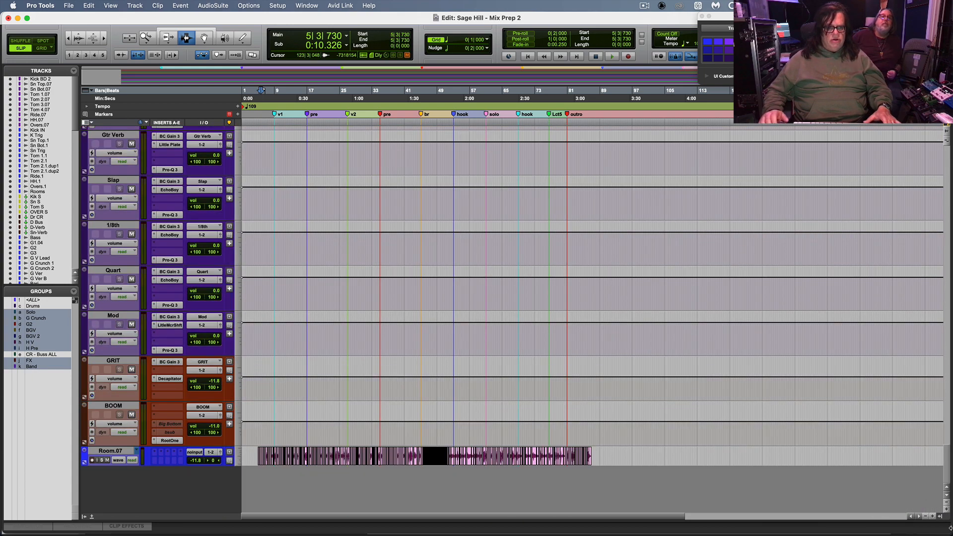
left_click_drag(119, 453, 139, 374)
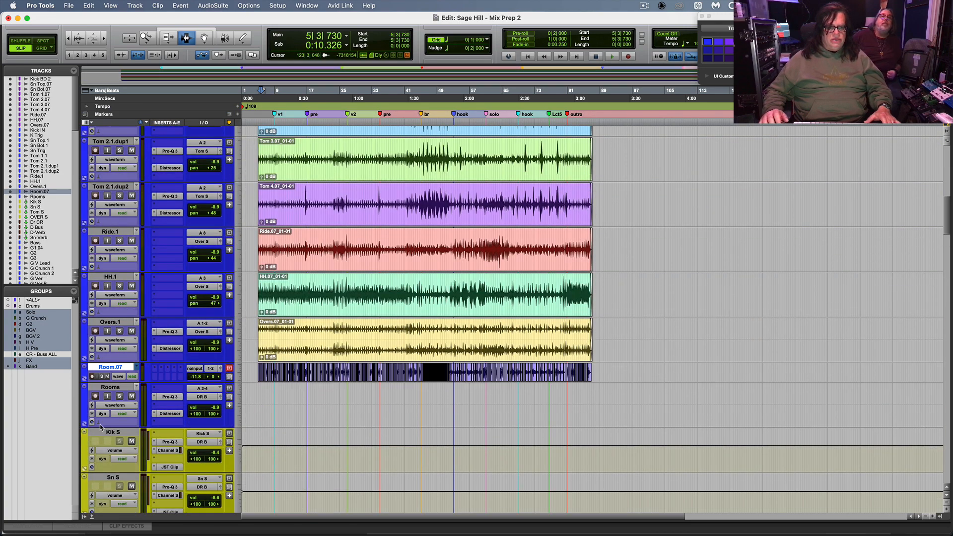
right_click(123, 389)
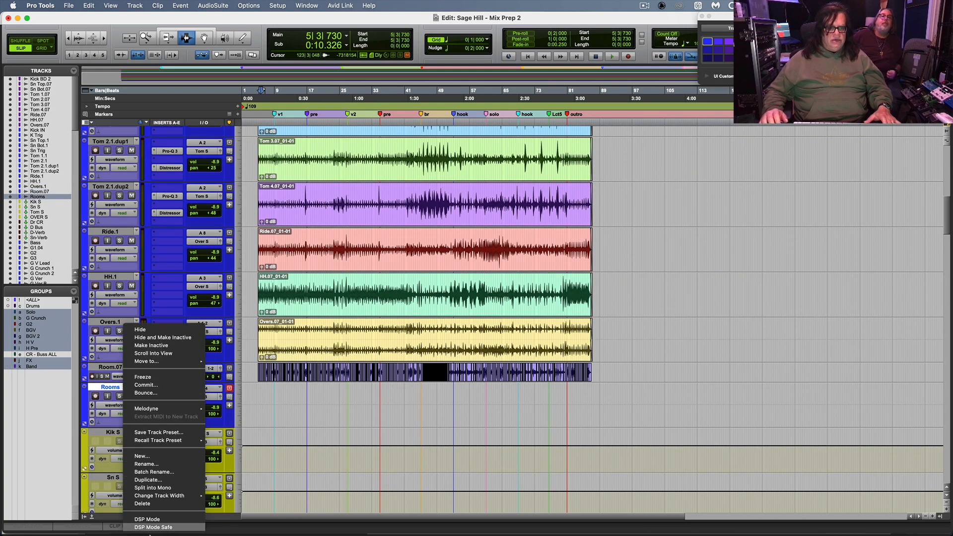
left_click(74, 383)
Step: In the Mix window, copy the Rooms track's inserts onto Room.07 and route Room.07's output to the DR B (Stereo) bus
key("super+equal")
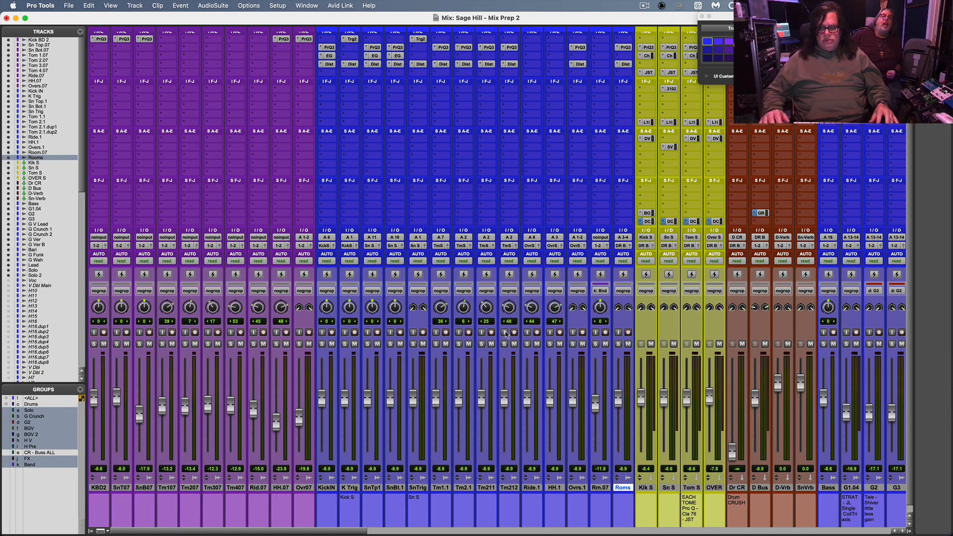
left_click_drag(625, 47, 603, 64)
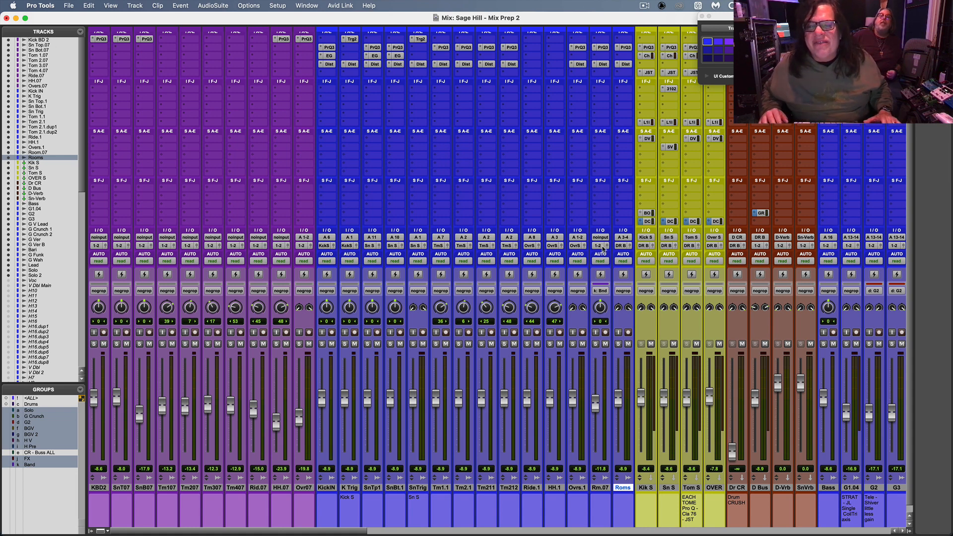
left_click(602, 246)
mouse_move(618, 254)
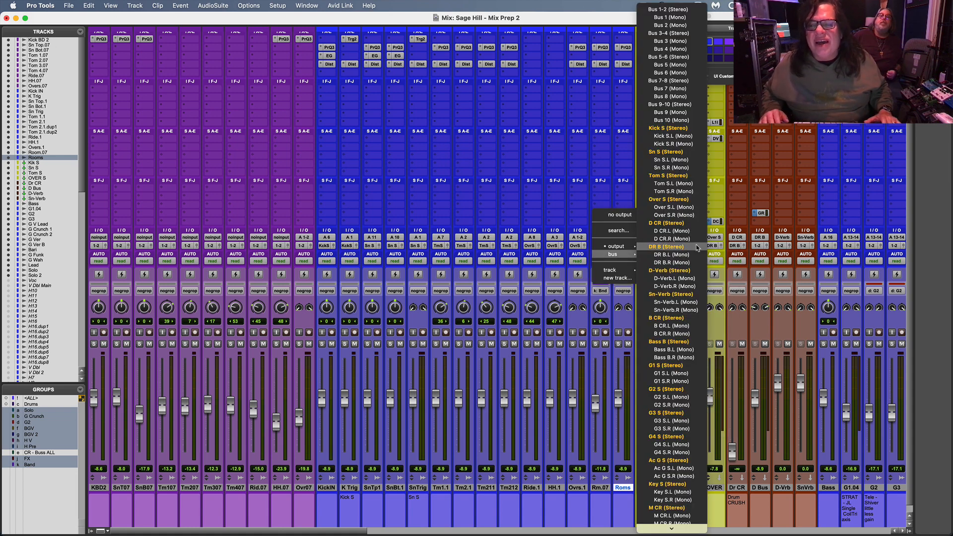
left_click(680, 247)
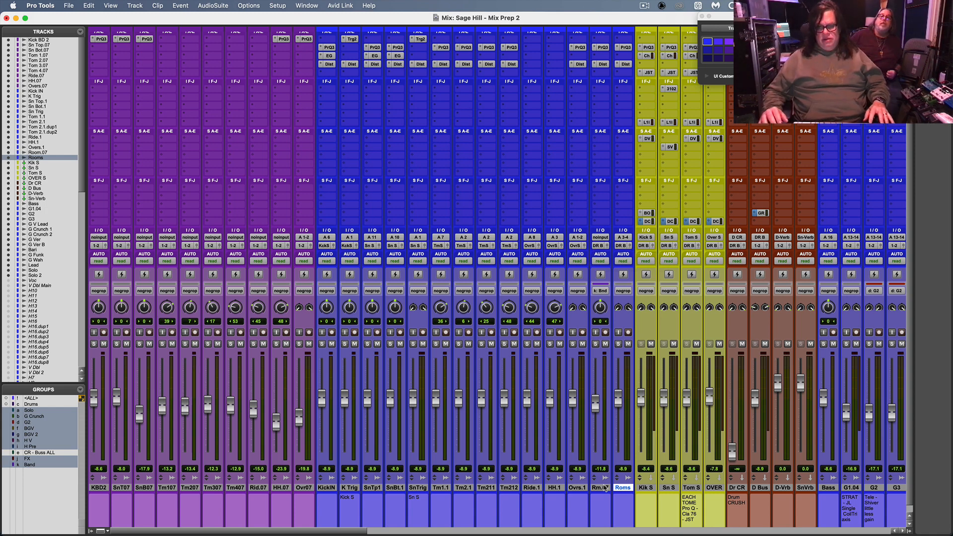
Step: Hide the Rooms track and make it inactive, and select the tracks from Kick IN through Room.07
right_click(627, 488)
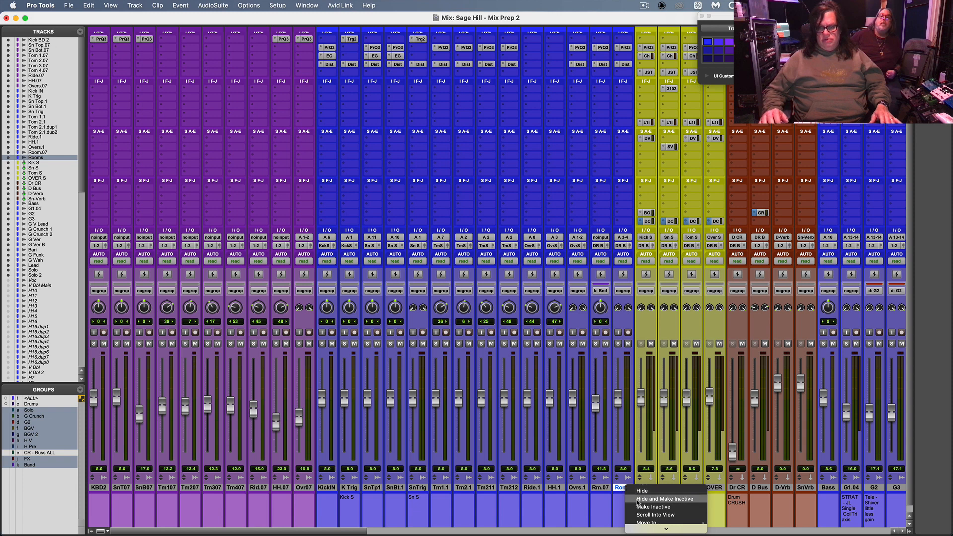
left_click(638, 499)
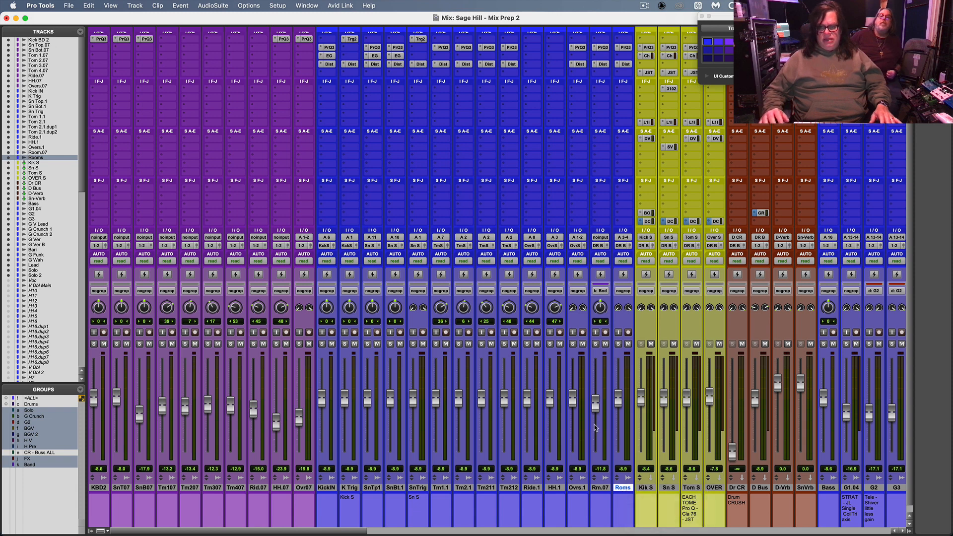
left_click(335, 487)
left_click(601, 487, "shift")
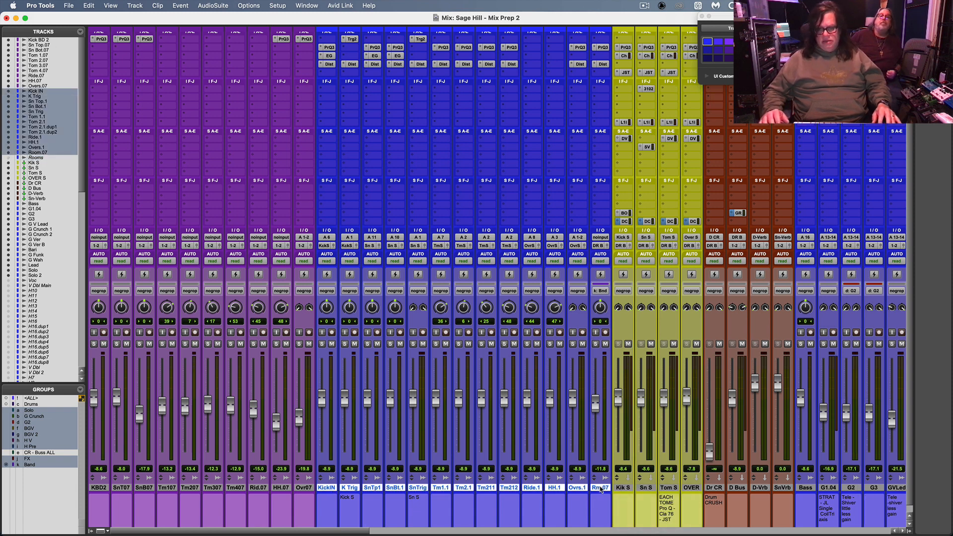
Step: In the Edit window, hide and make inactive the original drum tracks from Kick BD 2 through Overs.07
key("super+equal")
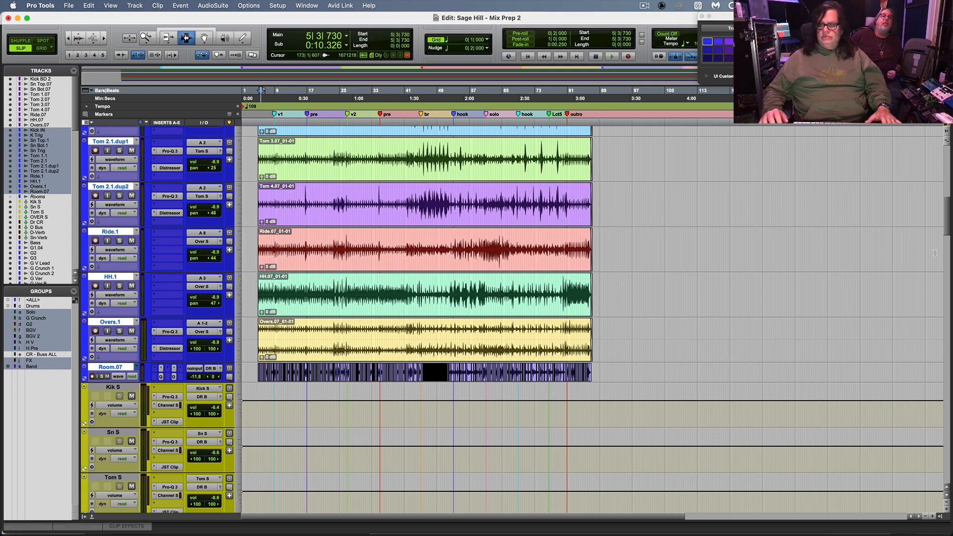
left_click_drag(947, 215, 947, 160)
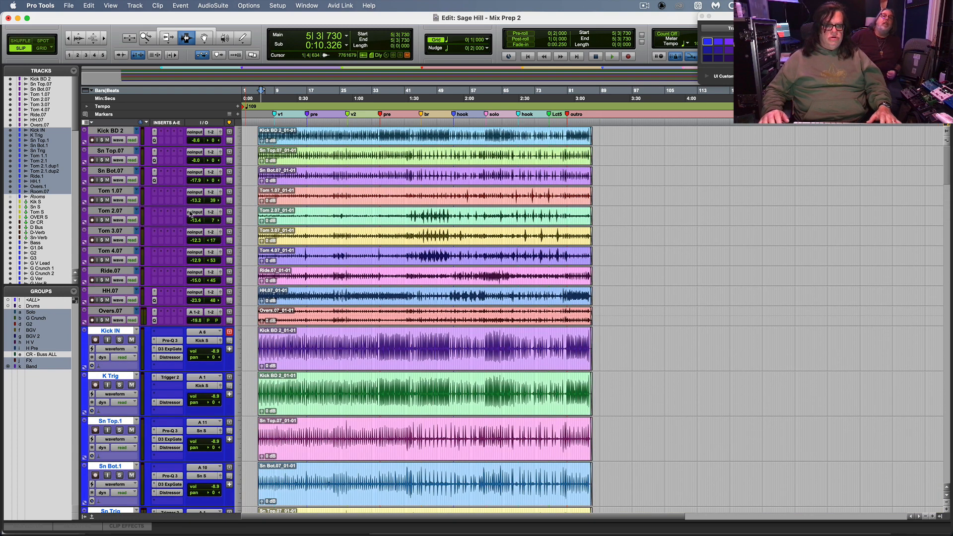
left_click(109, 311)
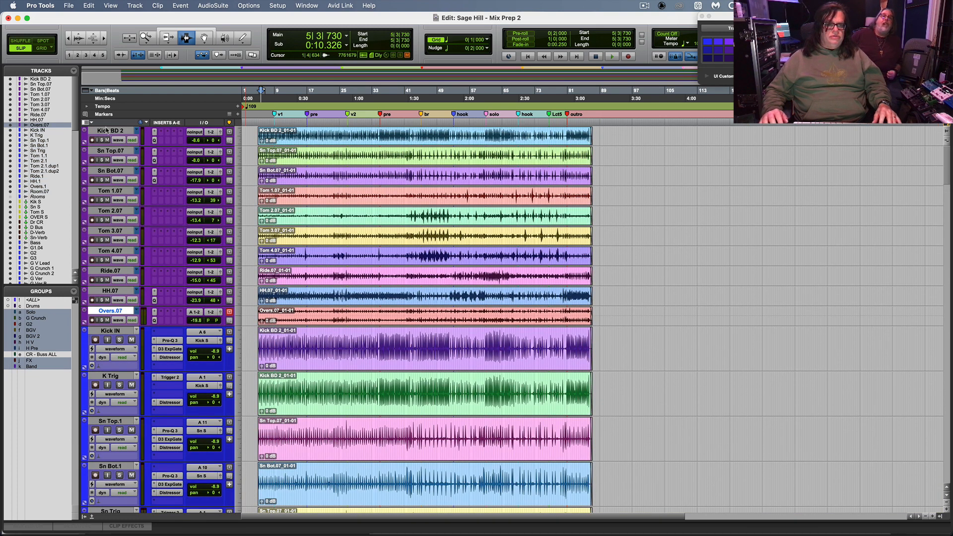
left_click(106, 130, "shift")
right_click(107, 130)
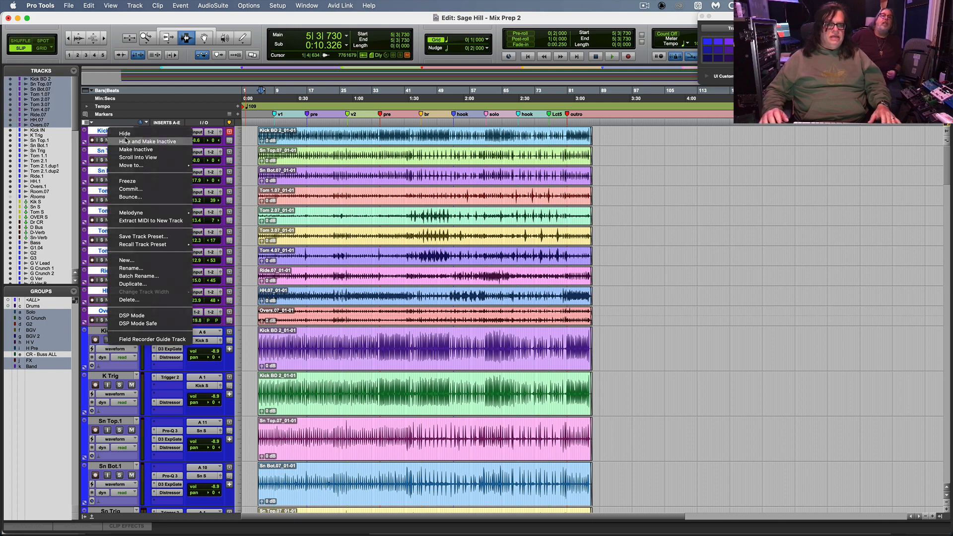
left_click(126, 141)
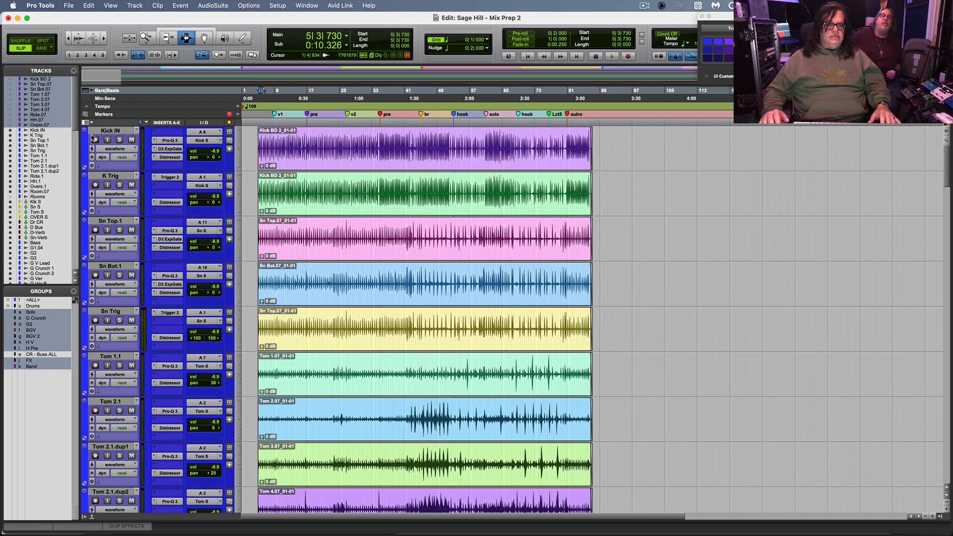
Step: Delete the existing Drums group from the session
right_click(40, 308)
left_click(43, 339)
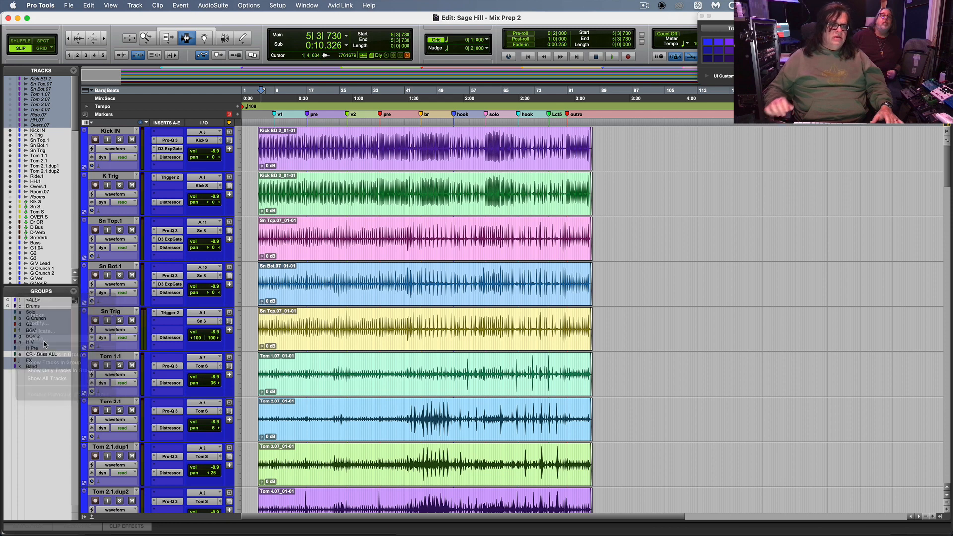
key("Return")
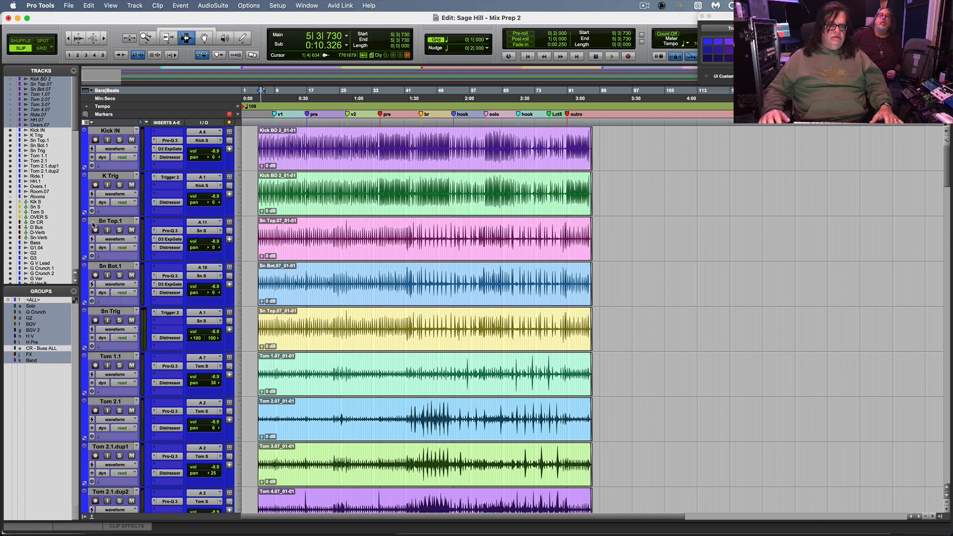
Step: In the Mix window, select the tracks from Kick IN through Room.07 and create a Mix/Edit group named Drums
left_click(106, 132)
key("super+equal")
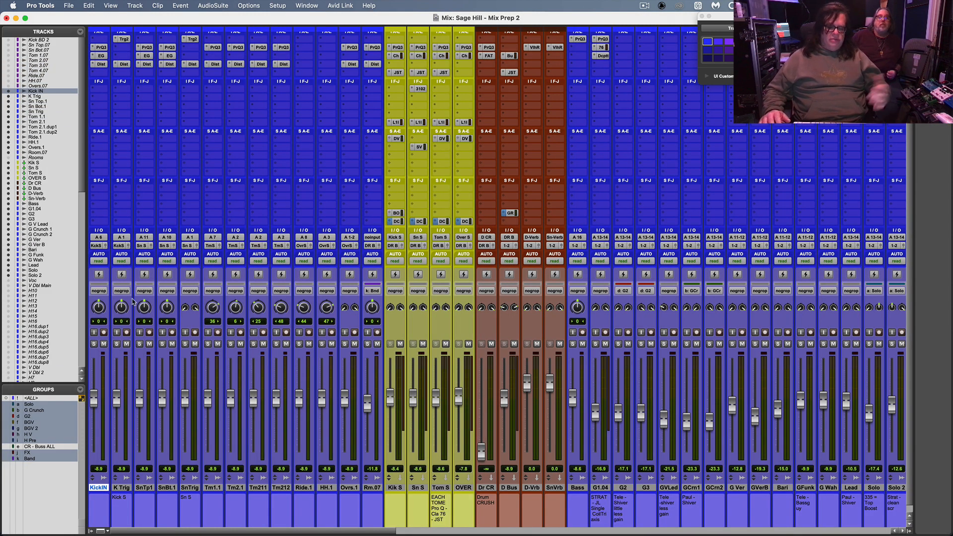
key("super+equal")
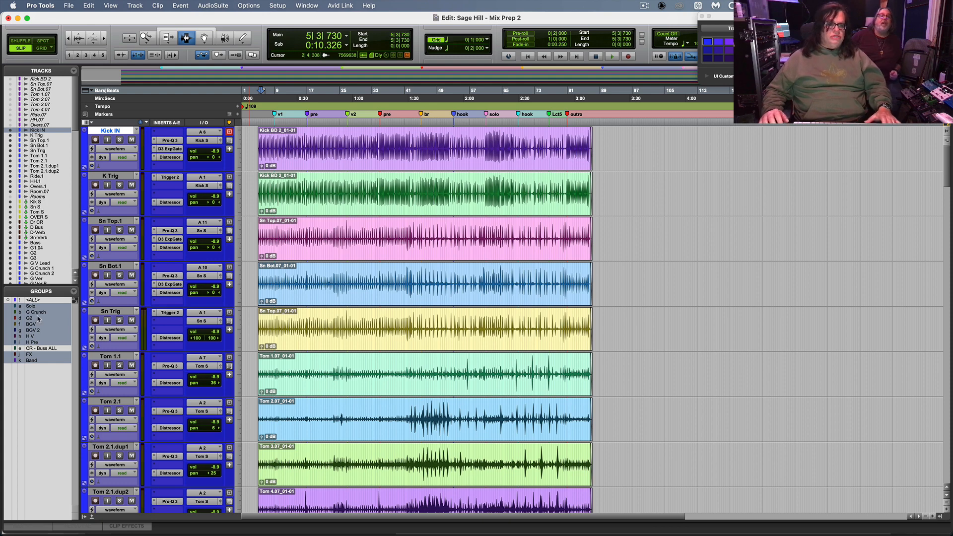
key("super+equal")
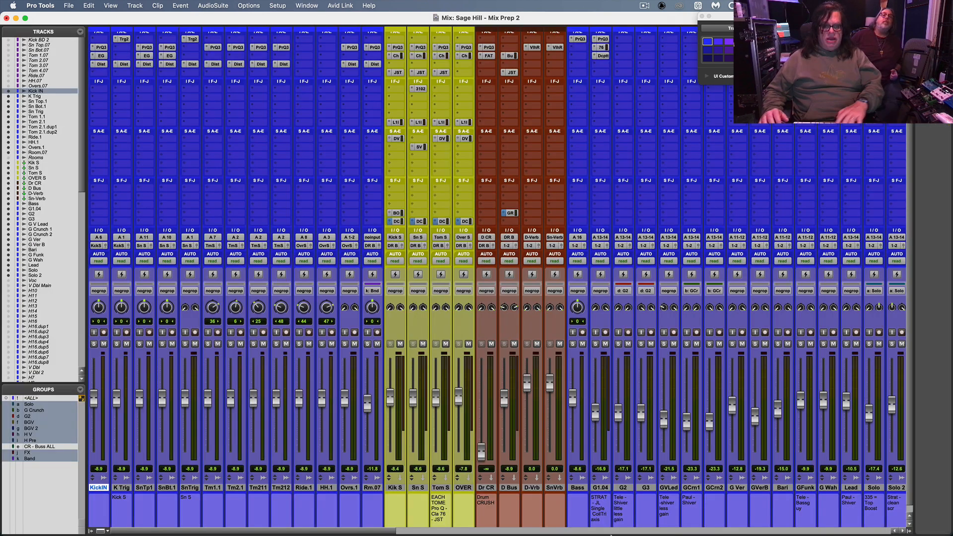
left_click(376, 488, "shift")
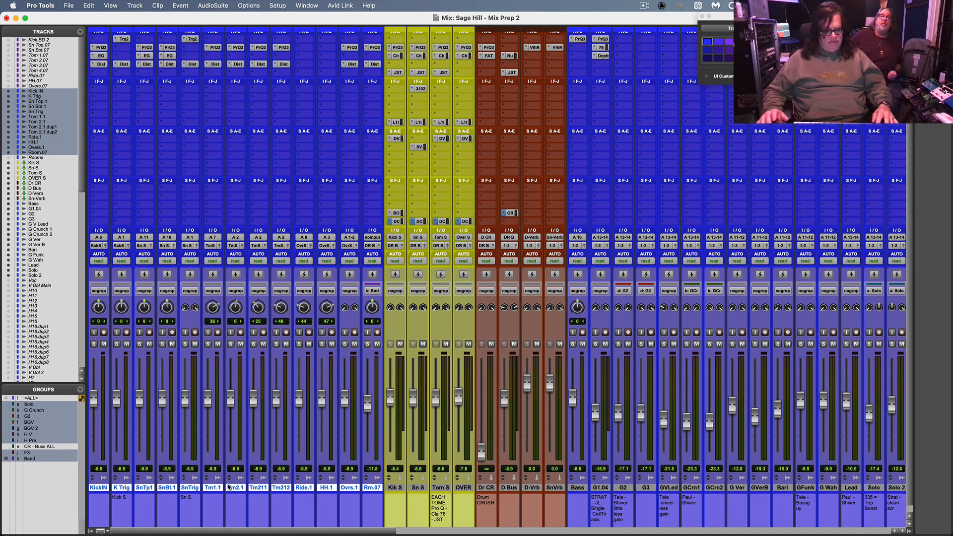
key("super+g")
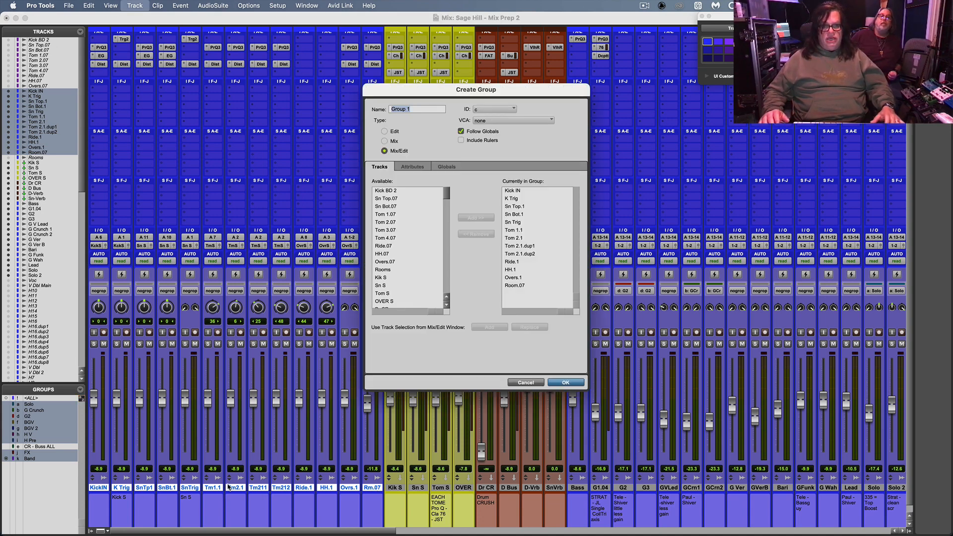
type("Drums")
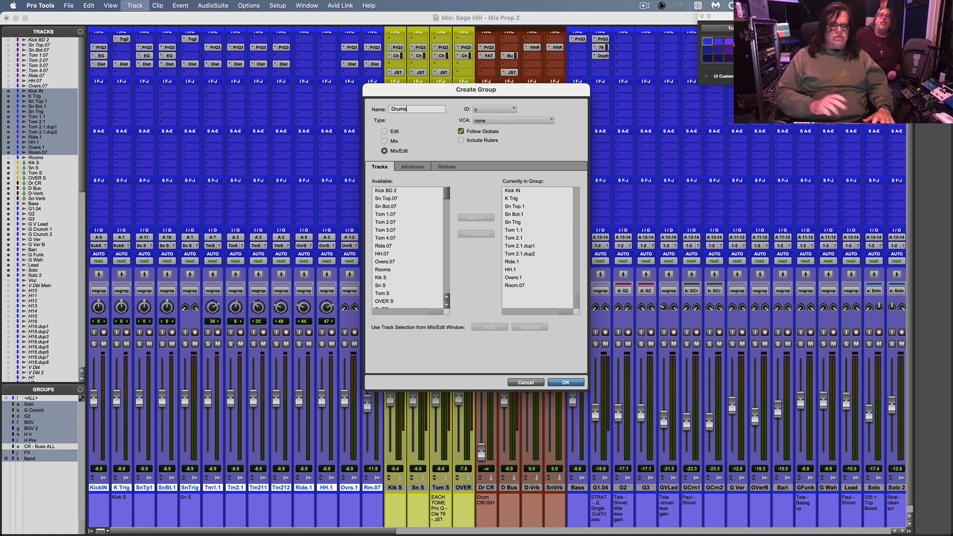
key("Return")
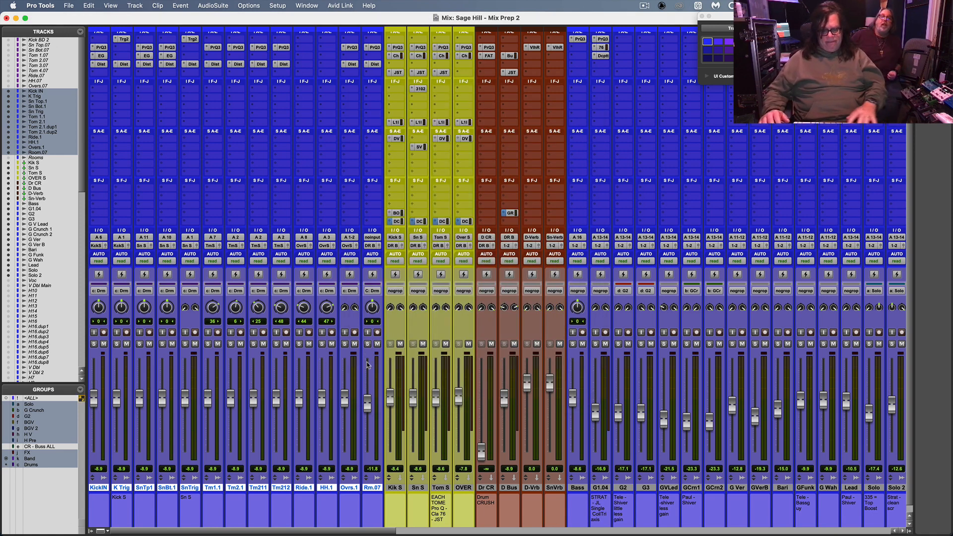
key("super+equal")
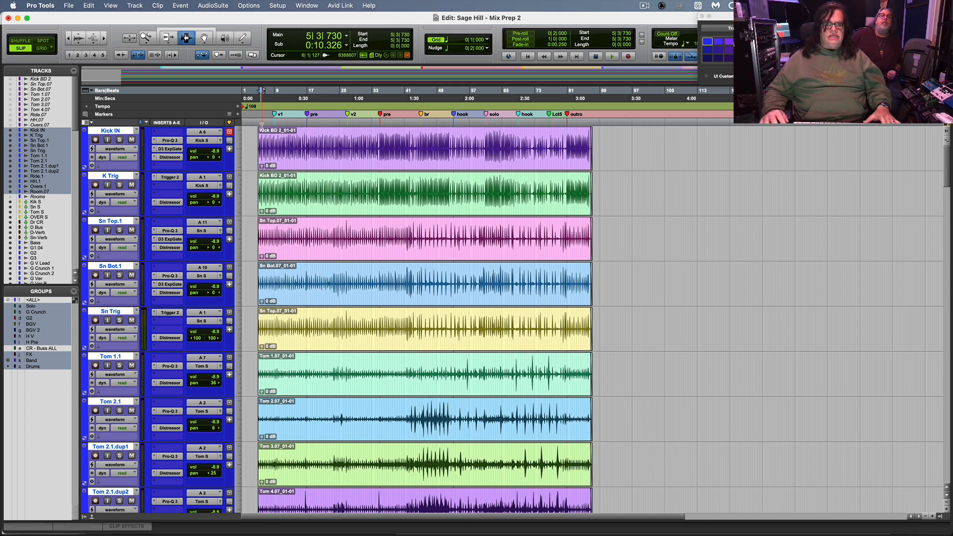
key("super+equal")
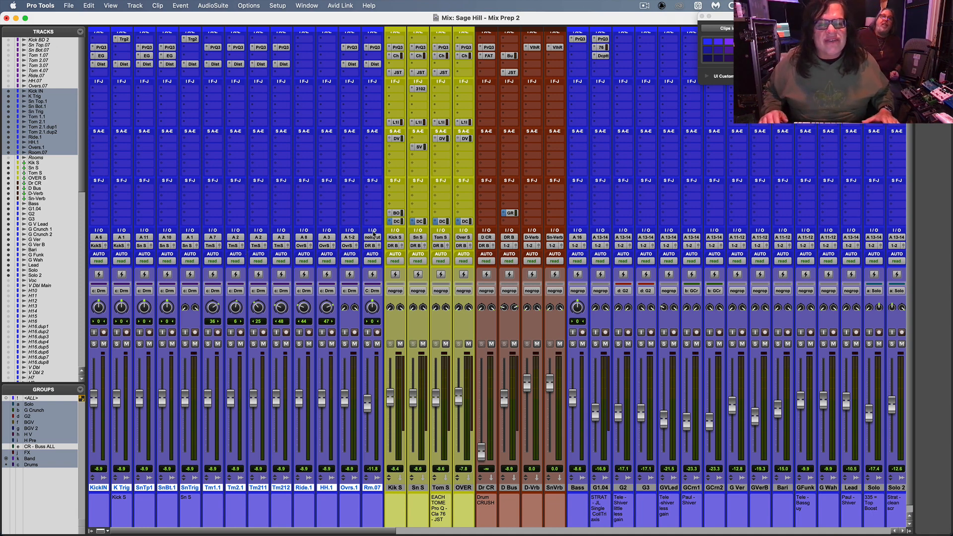
Step: Select all tracks from Bass through BGV5 and mute them, leaving the drum tracks and their buses unmuted
left_click_drag(392, 532, 656, 531)
left_click(373, 488)
left_click(730, 488, "shift")
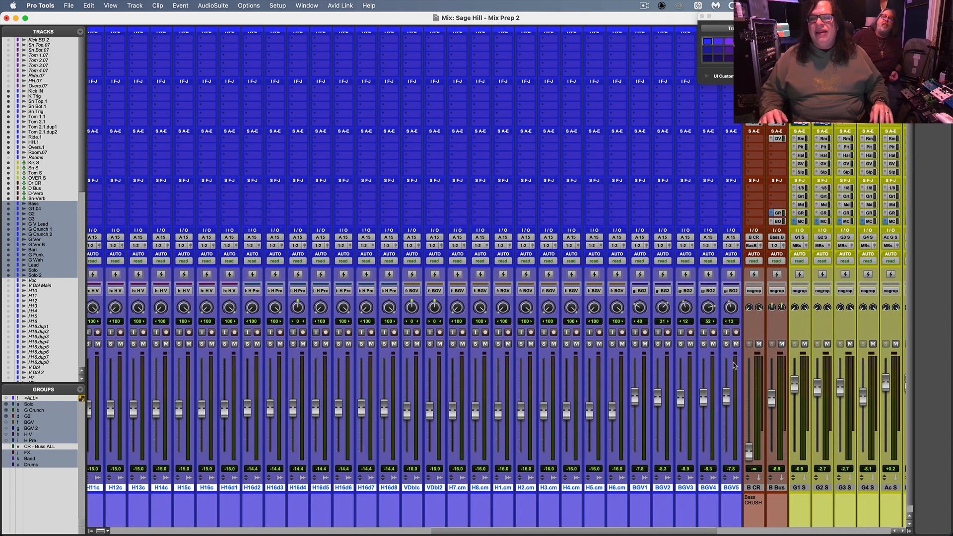
left_click(736, 344)
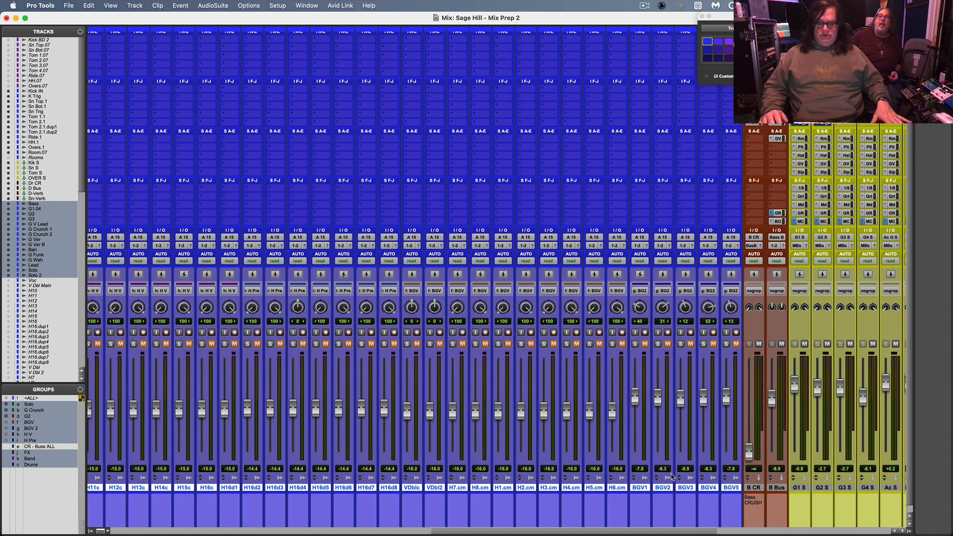
left_click_drag(662, 533, 433, 530)
scroll(247, 453, "right", 10)
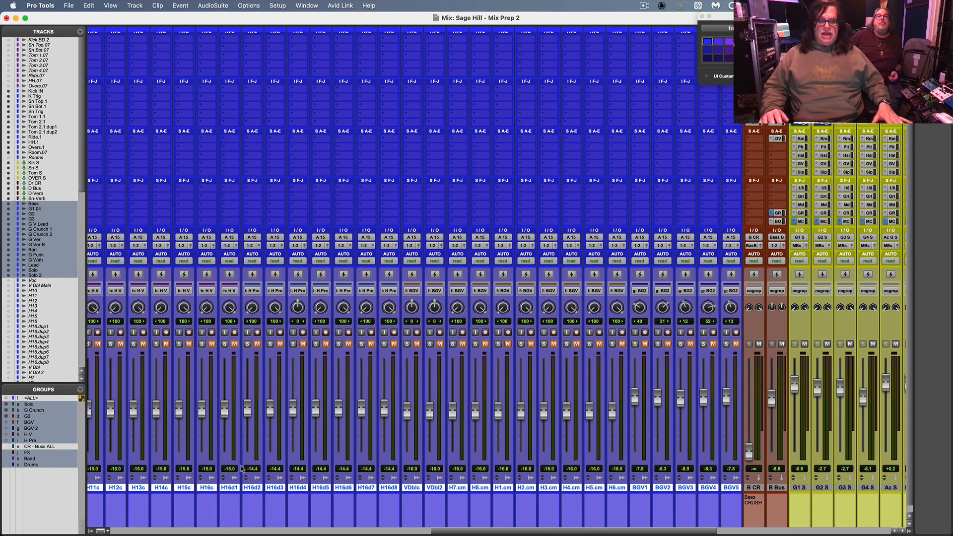
left_click(268, 533)
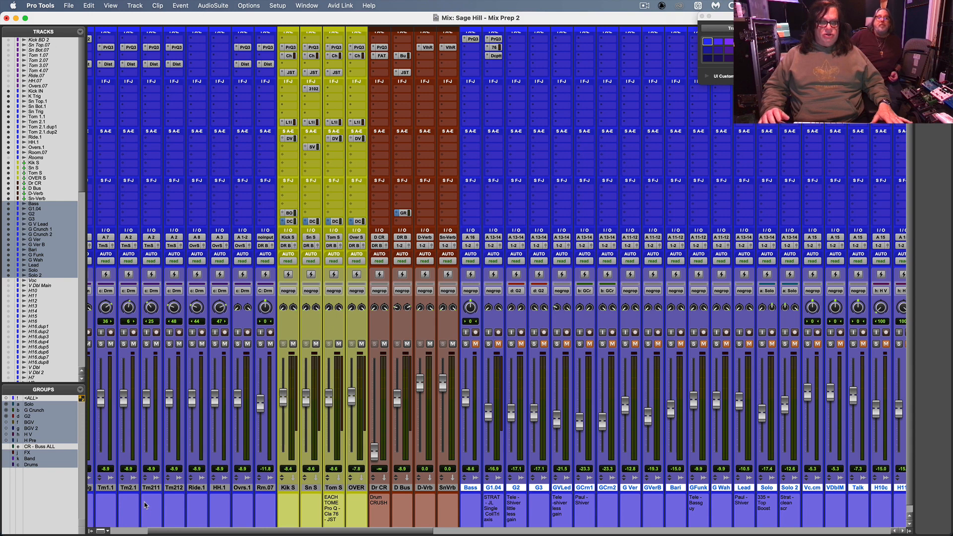
left_click_drag(155, 532, 60, 522)
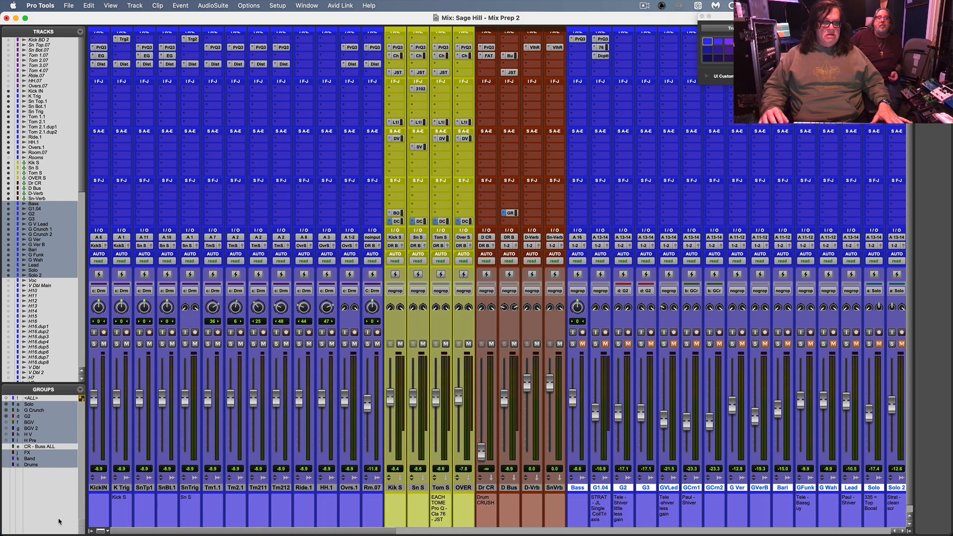
Step: In the Edit window, play the drums from about bar 17 near the pre marker, and return to the Mix window
key("super+equal")
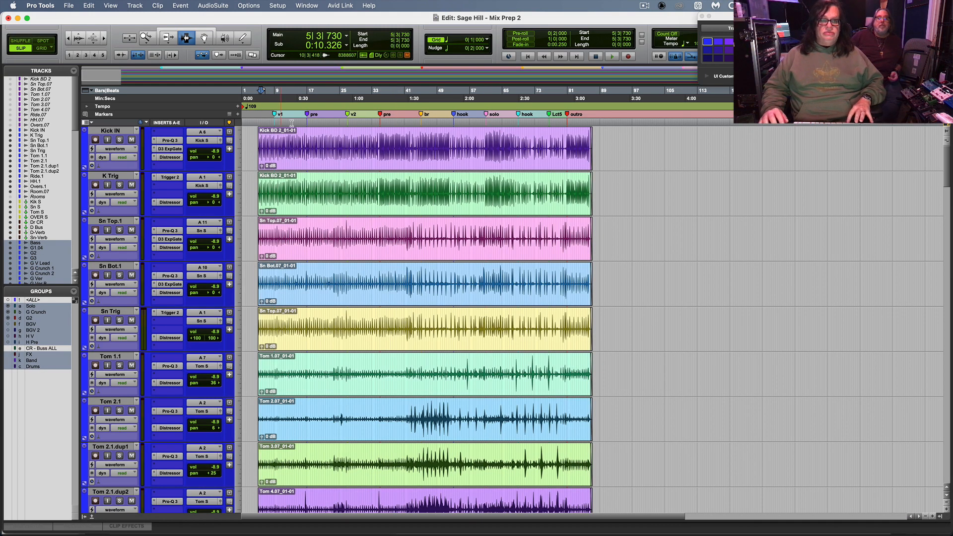
left_click(309, 125)
key("space")
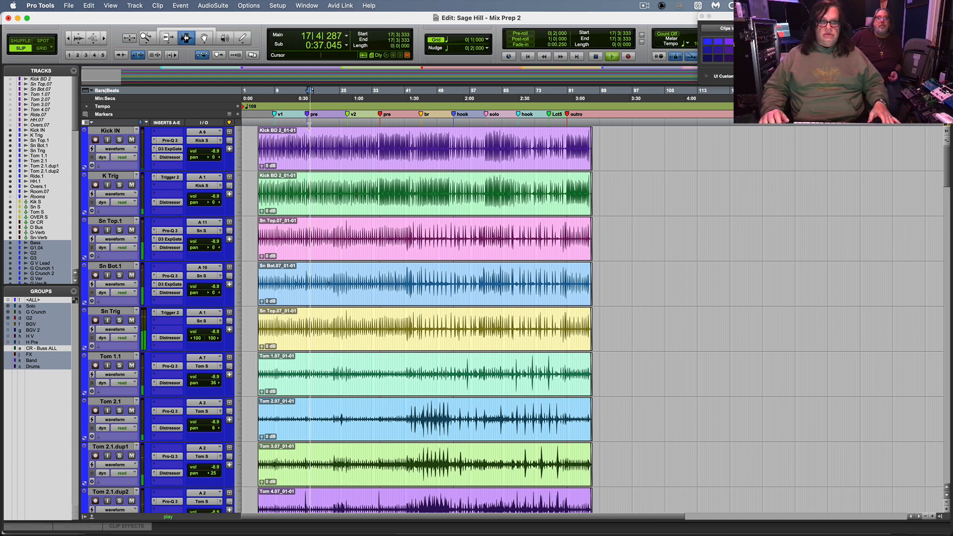
key("super+equal")
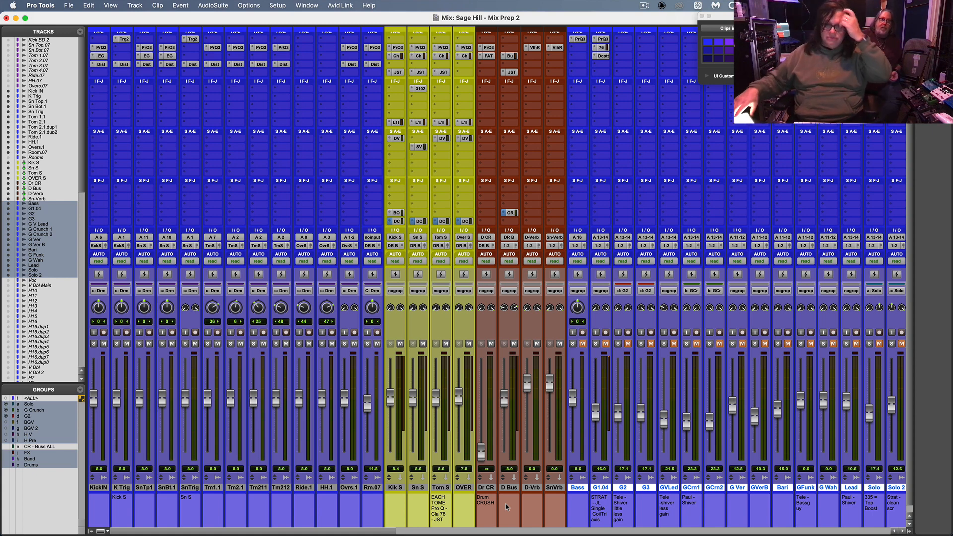
Step: Solo Kick IN and K Trig separately and together, play them to check their routing to Kik S, and clear the solos
left_click(99, 488)
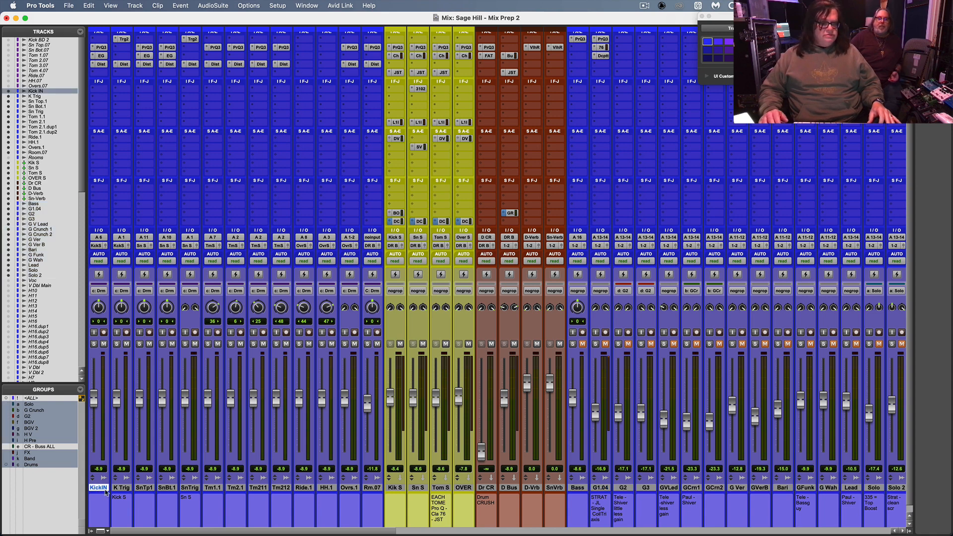
left_click(120, 488, "shift")
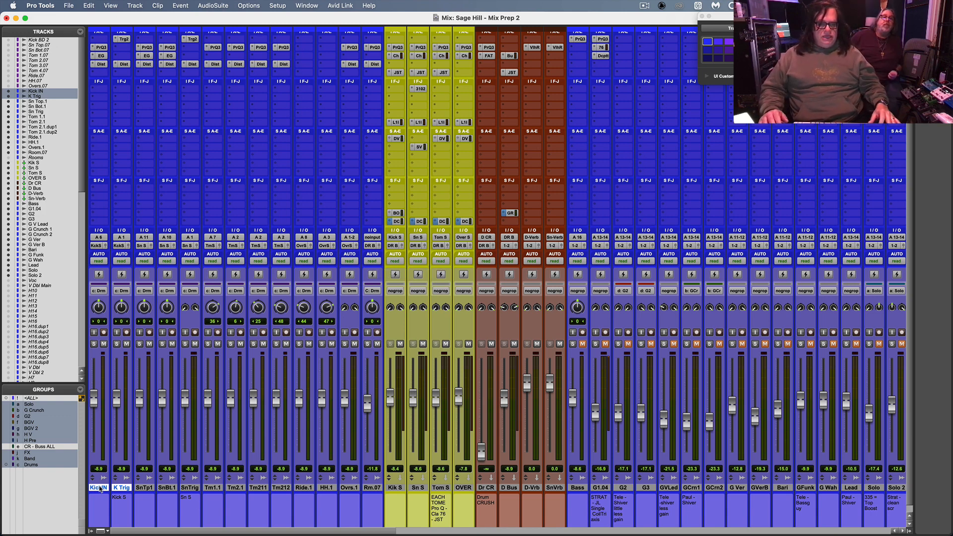
left_click(94, 344)
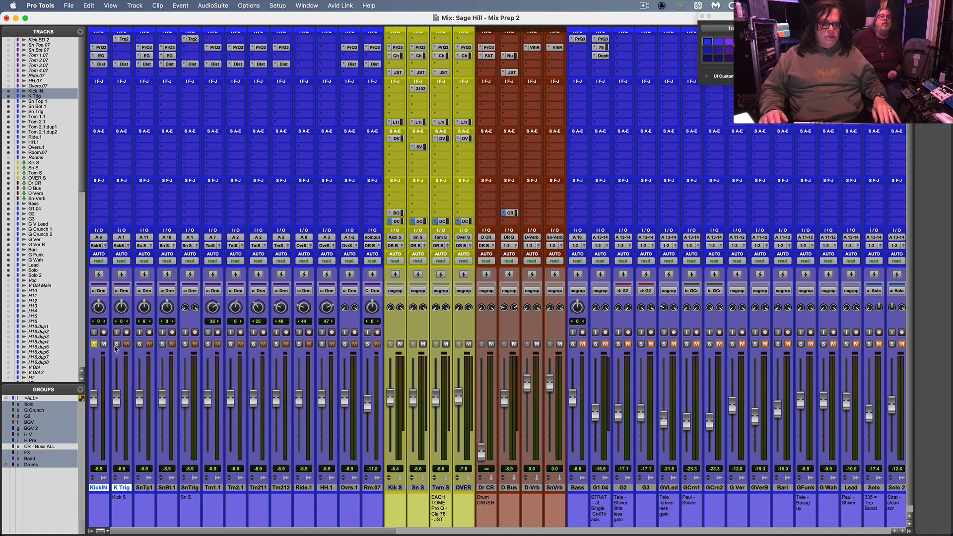
left_click(117, 344)
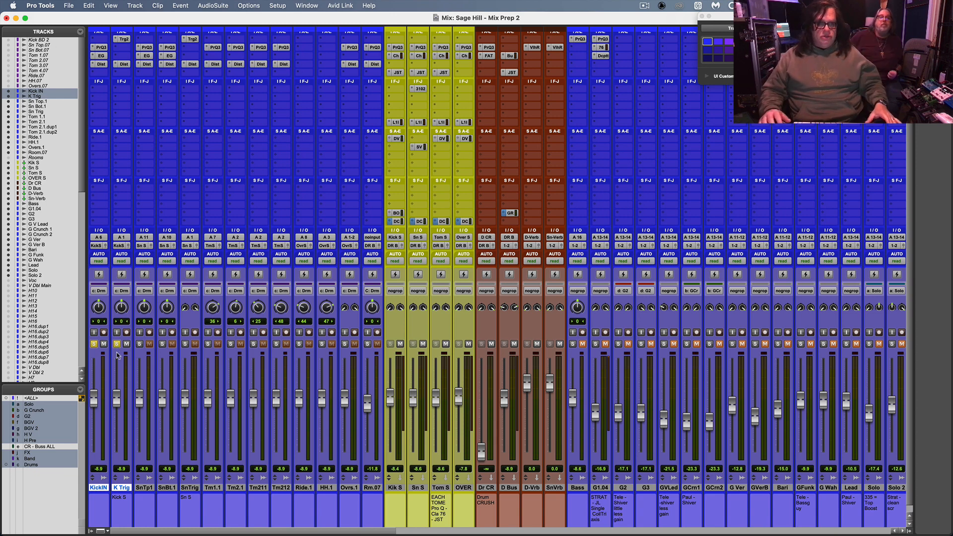
left_click(116, 344)
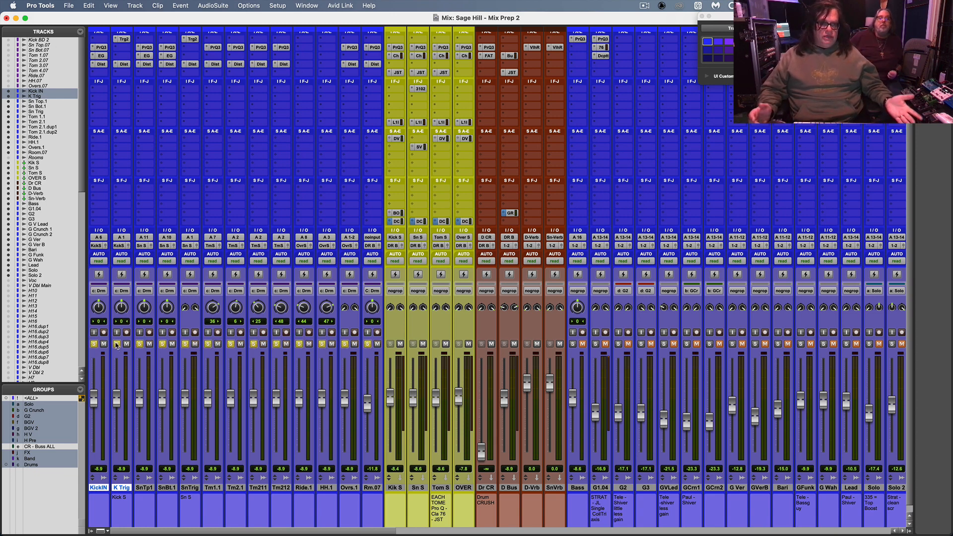
left_click(116, 344)
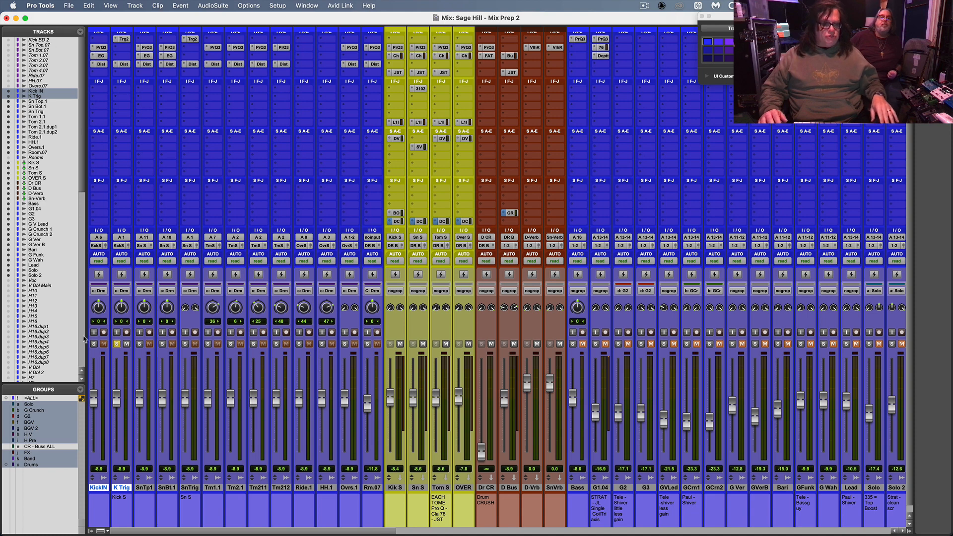
left_click(94, 344)
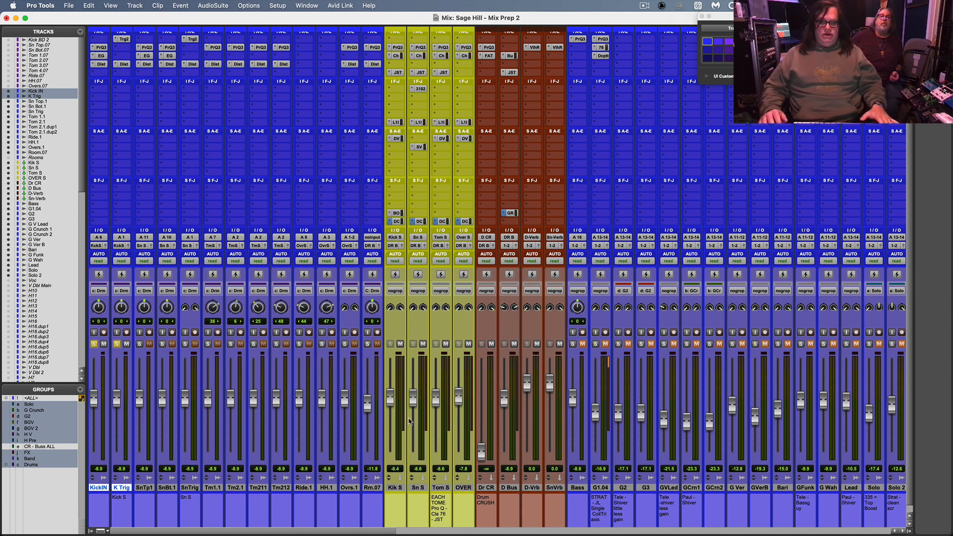
key("space")
left_click_drag(390, 398, 394, 376)
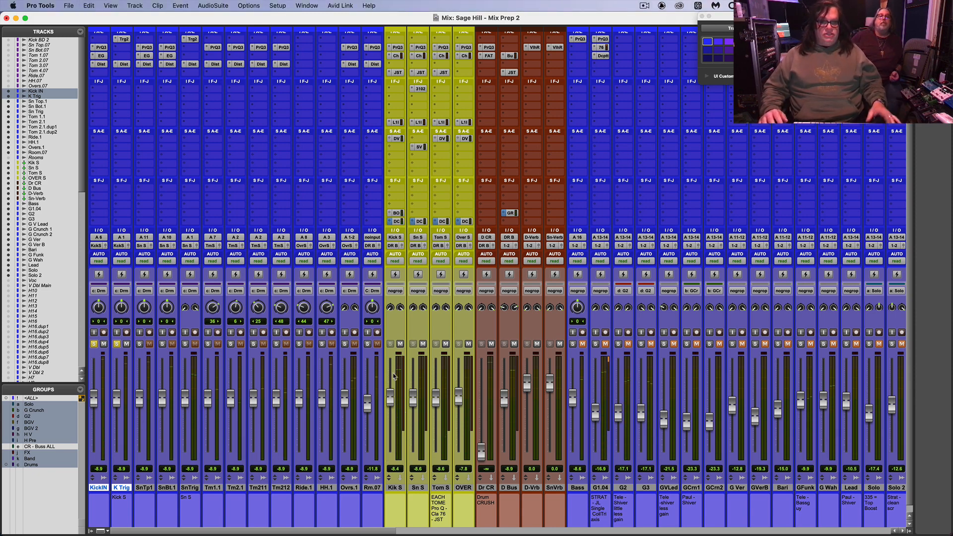
left_click(94, 344)
Step: Solo Sn Top.1, Sn Bot.1 and Sn Trig together, play them to check the snare routing, and clear the solos
left_click(145, 487)
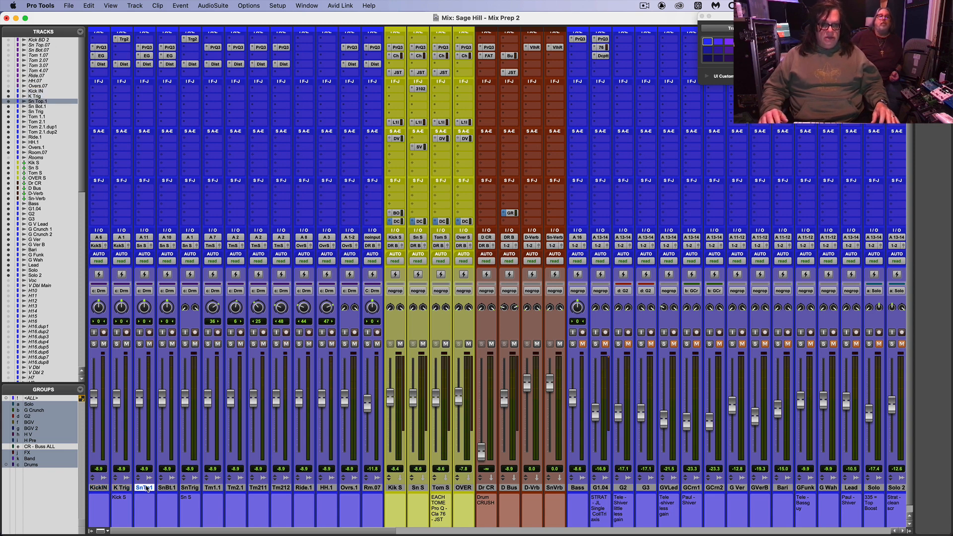
left_click(196, 488, "shift")
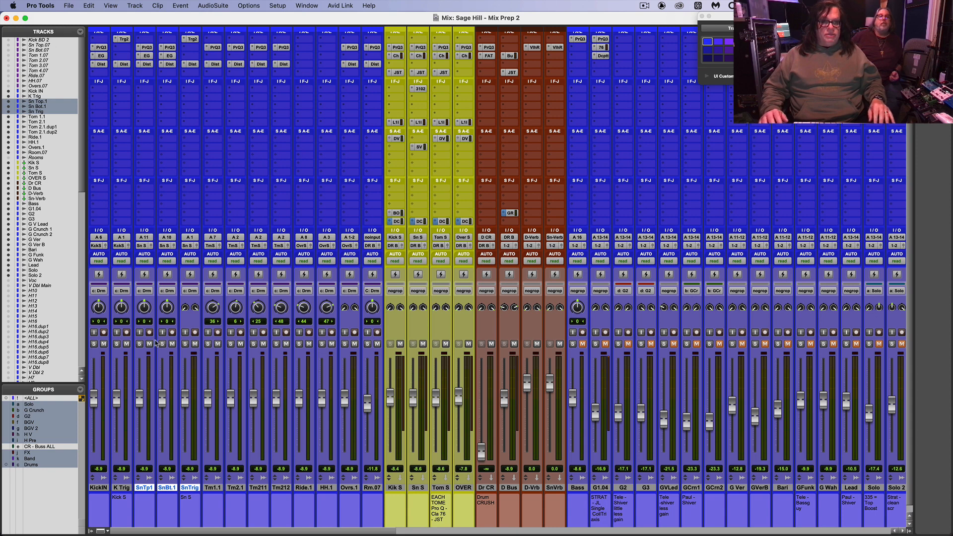
left_click(139, 344)
key("space")
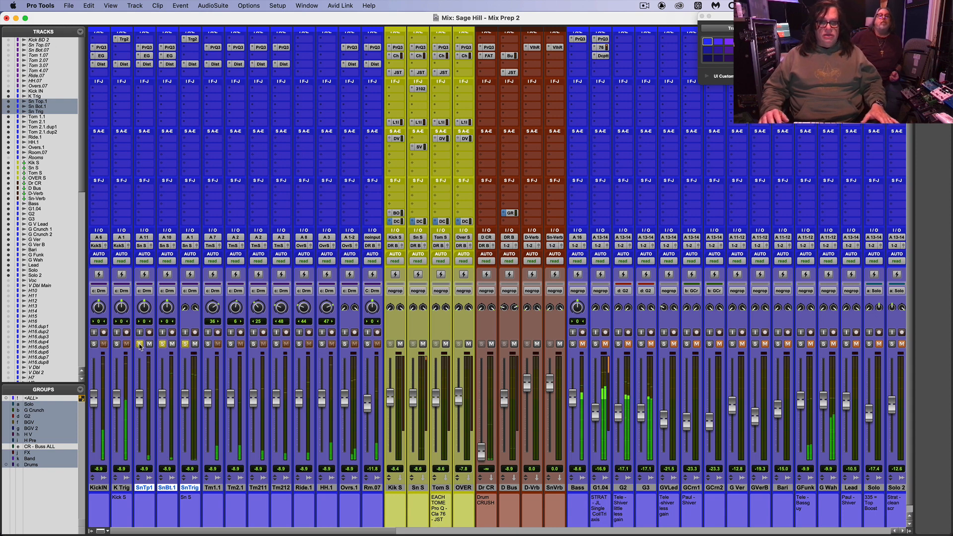
left_click(185, 344)
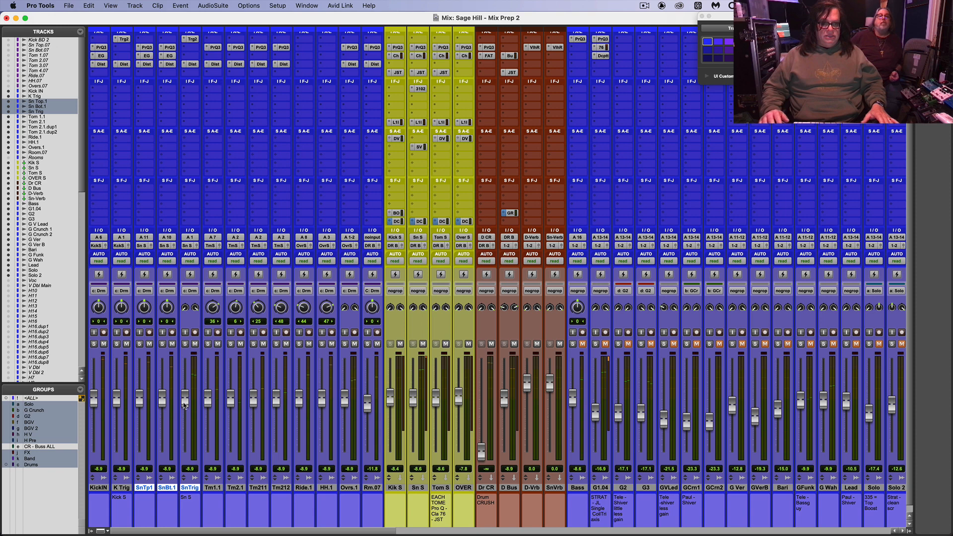
Step: Solo the four tom tracks together, play them to check their routing to Tom S, and clear the solos
left_click(212, 488)
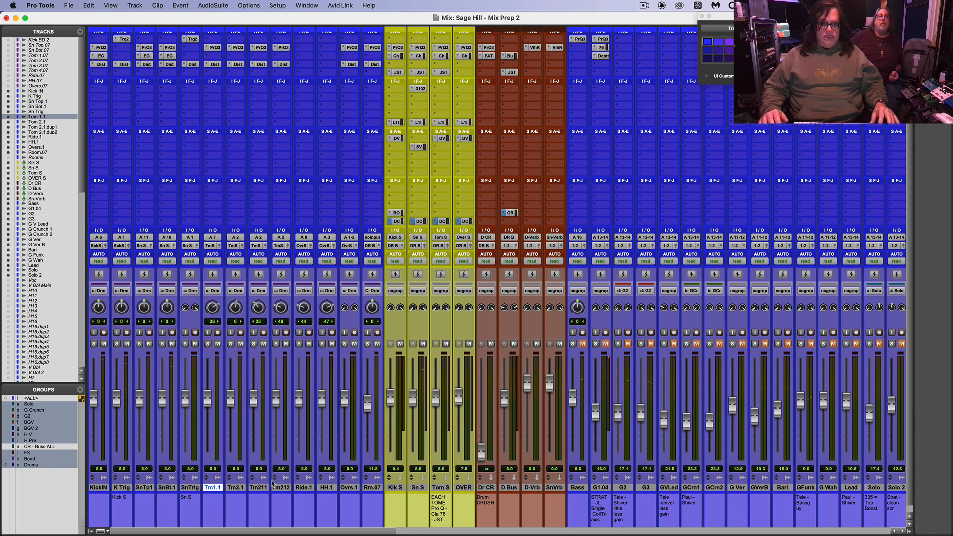
left_click(254, 344)
key("space")
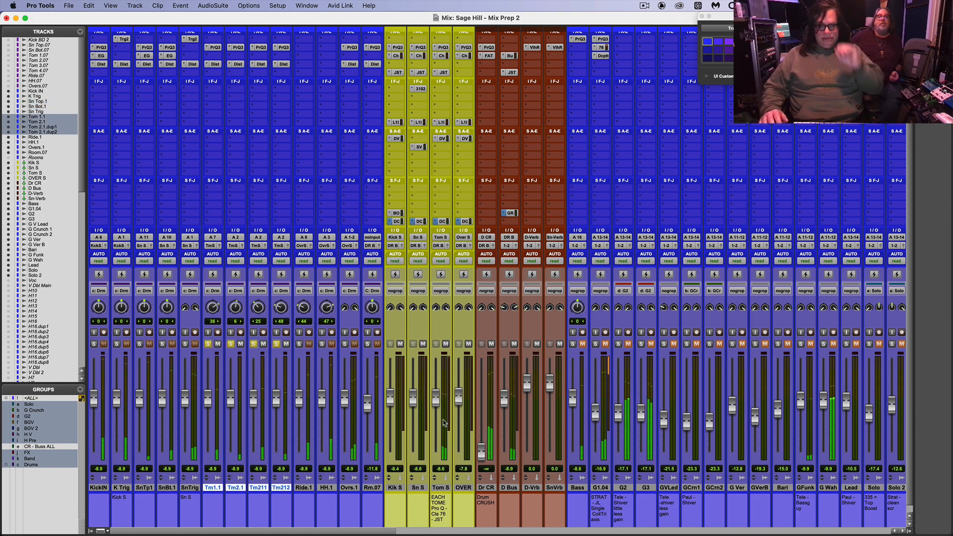
left_click(209, 344)
Step: Solo Ride.1, HH.1 and Overs.1 together and play them to check their routing to OVER S
left_click(306, 489)
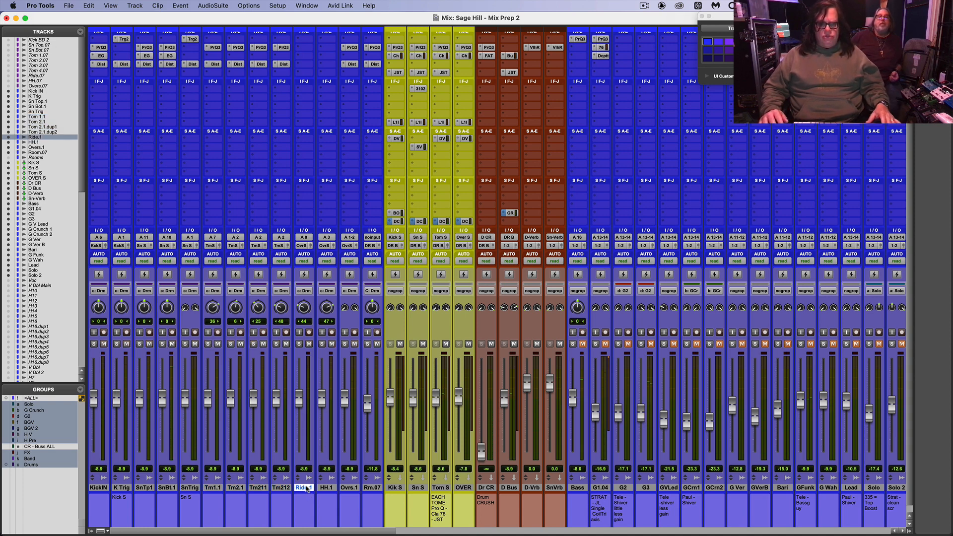
left_click(349, 488, "shift")
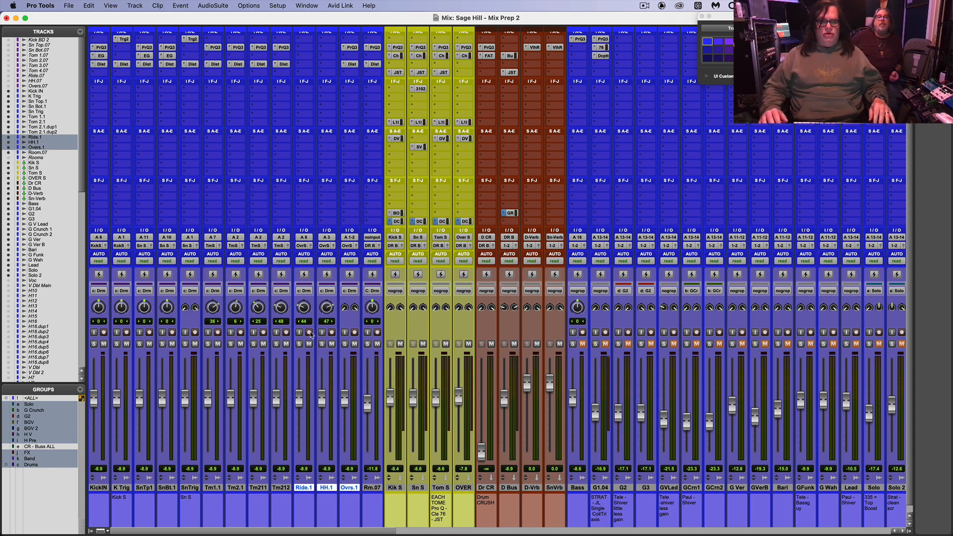
left_click(300, 344)
key("space")
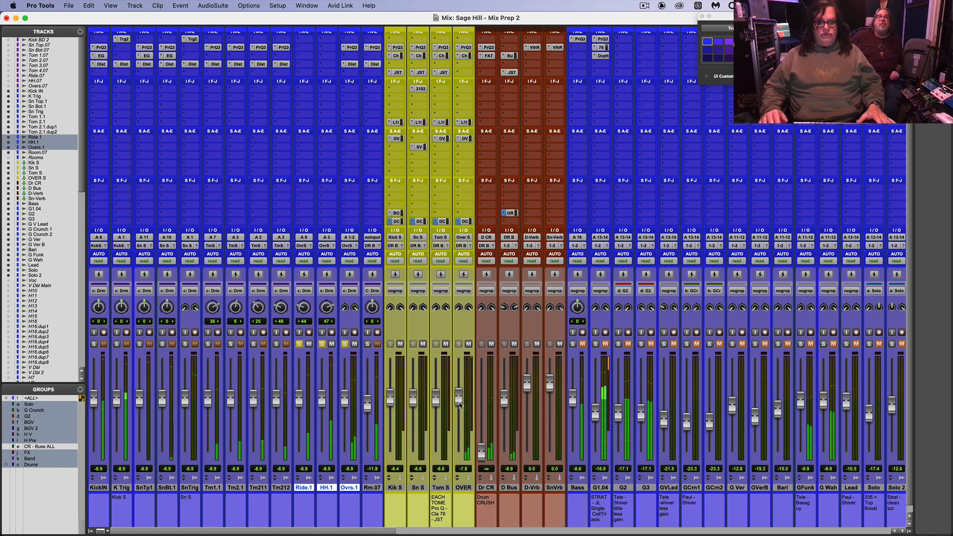
left_click(465, 47)
left_click(467, 48)
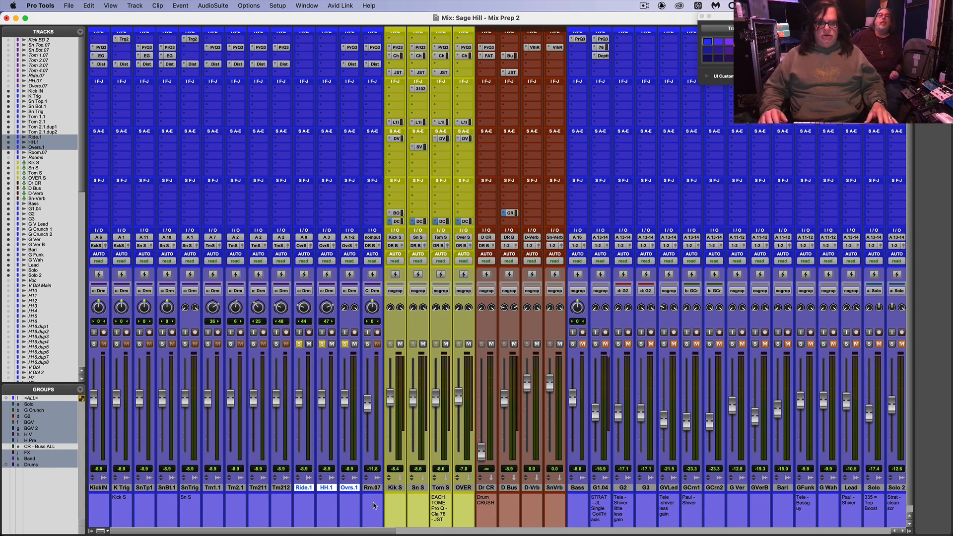
Step: Check Room.07's output bus assignment, then briefly play the soloed drum tracks and clear the solos
left_click(373, 488)
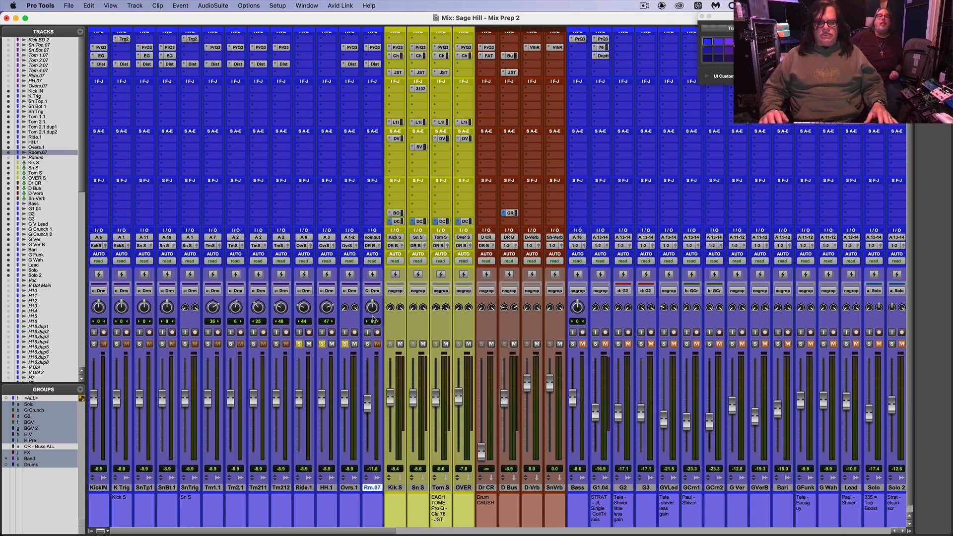
left_click(373, 246)
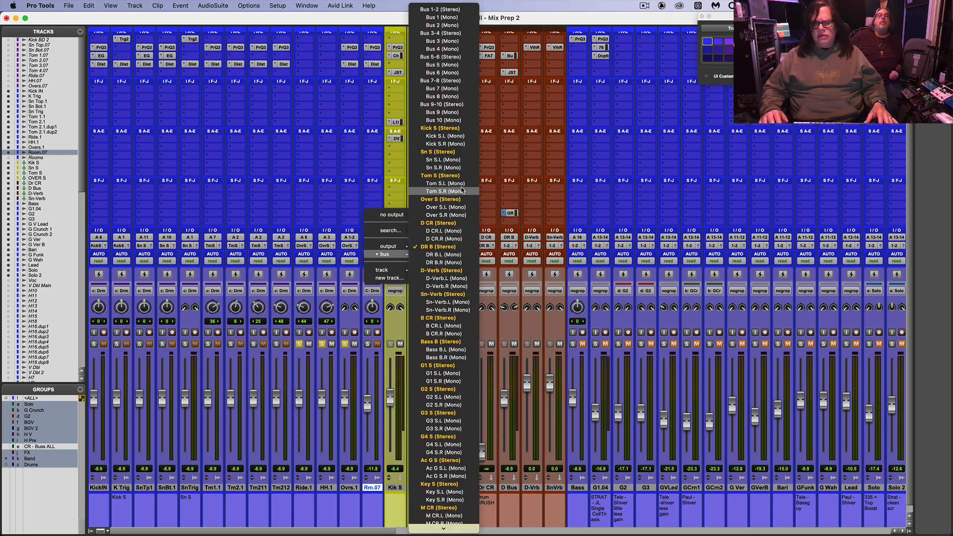
left_click(367, 336)
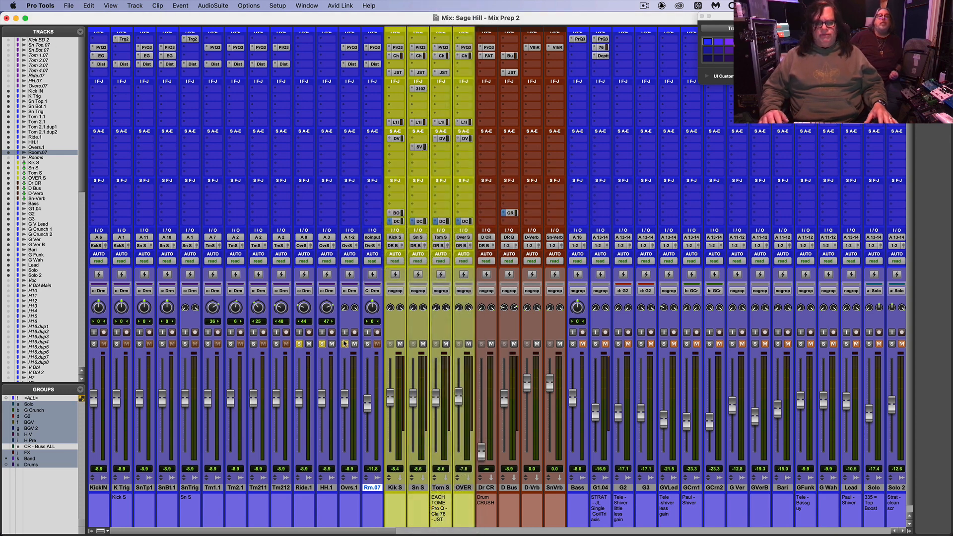
left_click(344, 343, "alt")
left_click(368, 344)
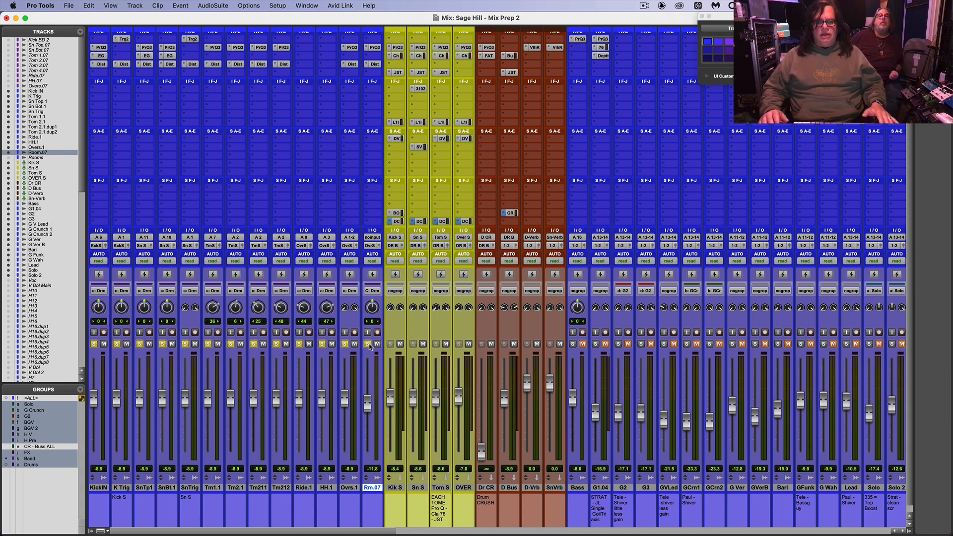
key("space")
key("space")
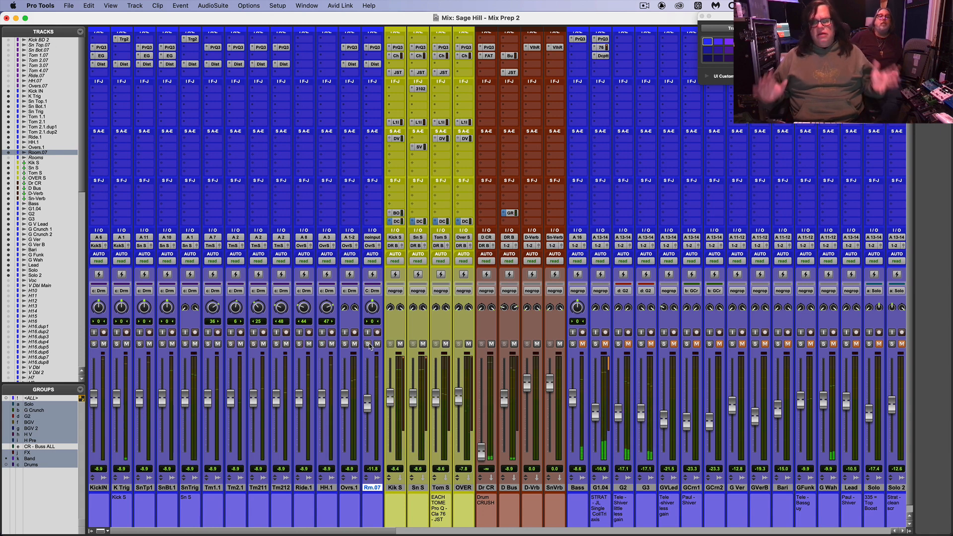
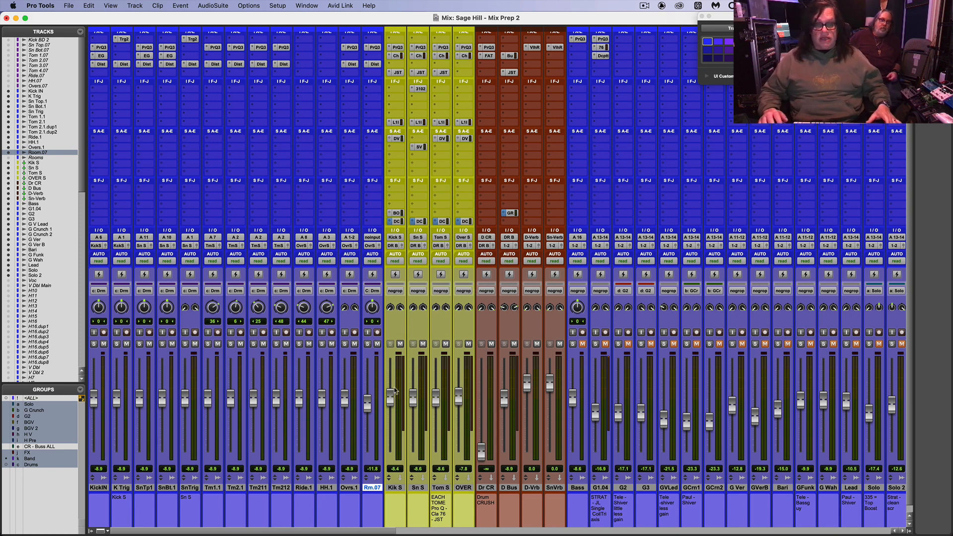
Step: Bring the Room.07 fader level with the other drum track faders at -8.6 dB
left_click(368, 403, "alt")
left_click_drag(367, 391, 349, 396)
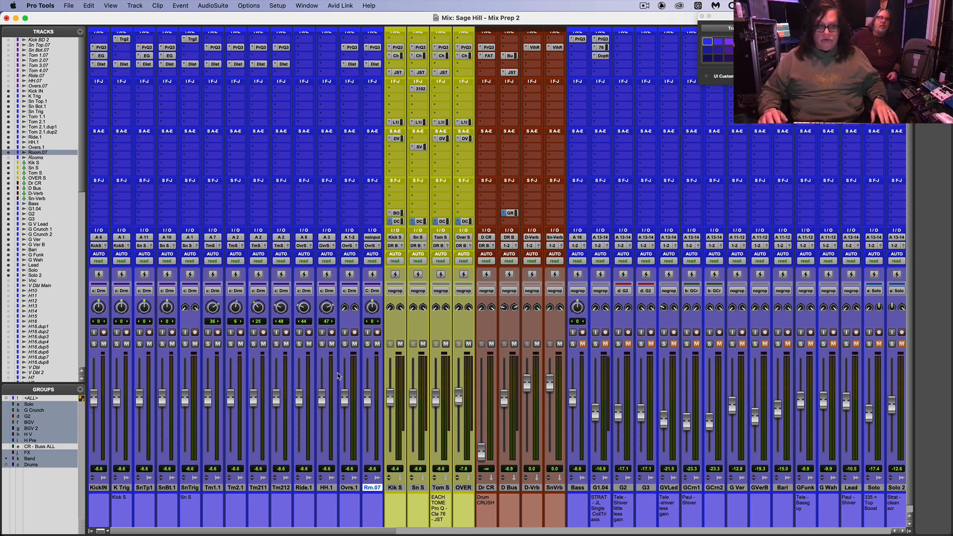
Step: Solo Overs.1 and inspect its Pro-Q 3 and Distressor inserts, closing the plug-in window
left_click(344, 343)
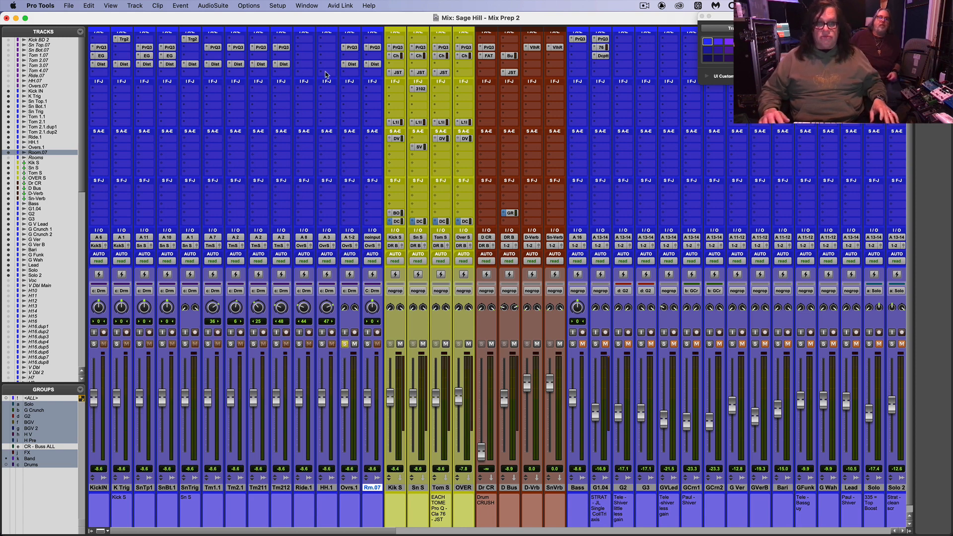
left_click(352, 48)
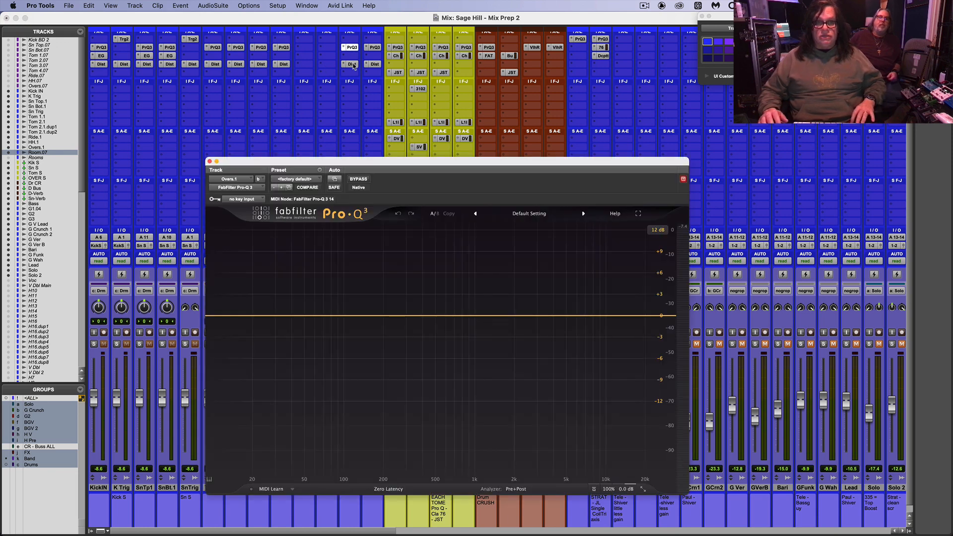
left_click(352, 65)
left_click(352, 65)
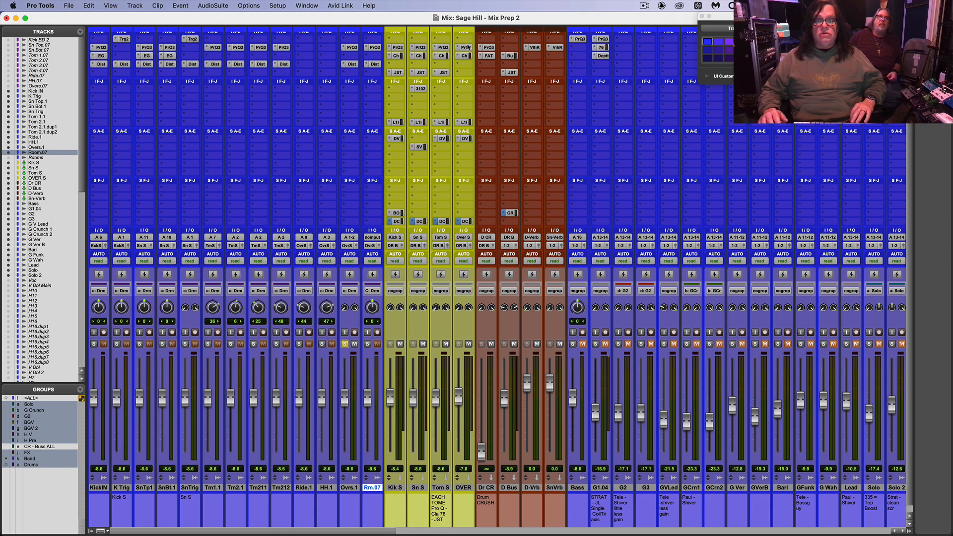
Step: Play the soloed overheads through OVER S's Channel Strip 2, clear the solo and adjust the plug-in's low-pass filter
left_click(467, 47)
left_click(466, 55)
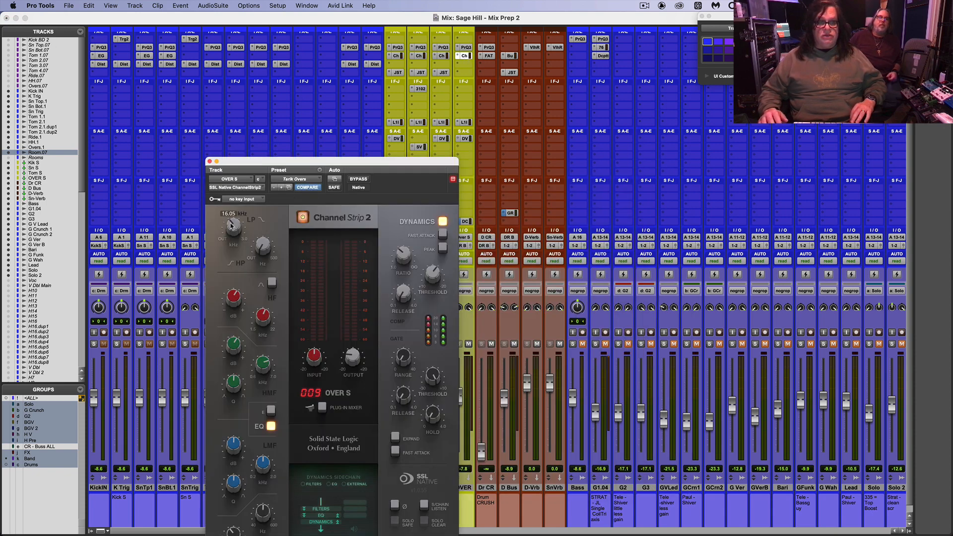
key("space")
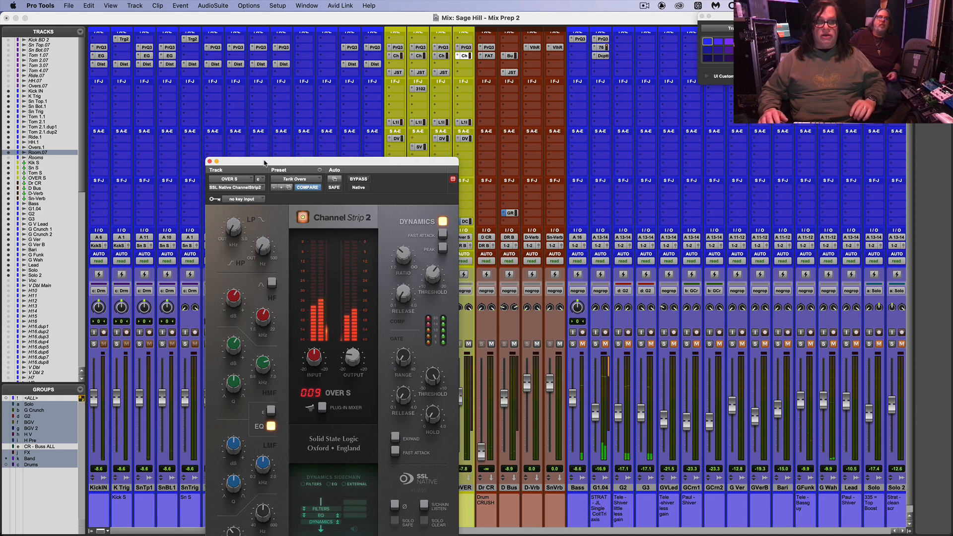
left_click_drag(264, 162, 609, 110)
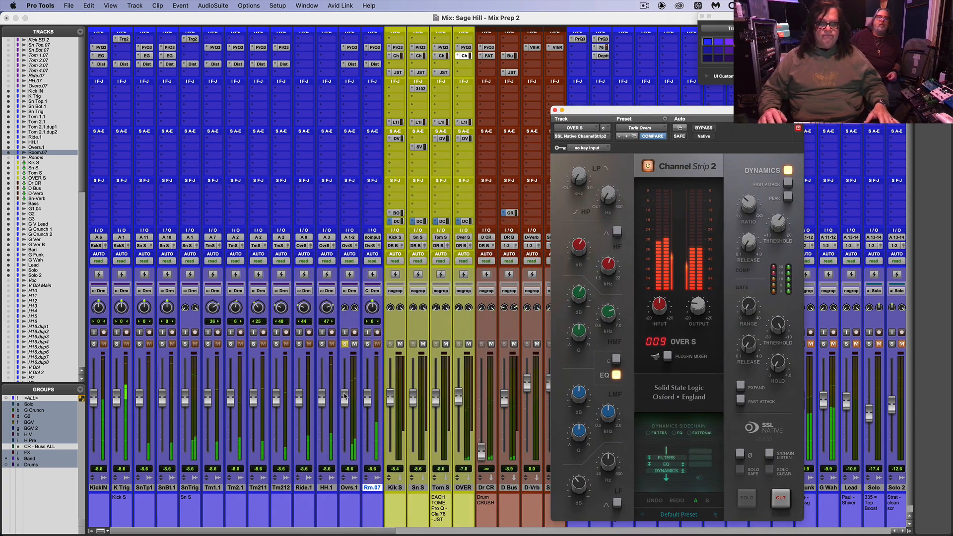
left_click(344, 345)
key("space")
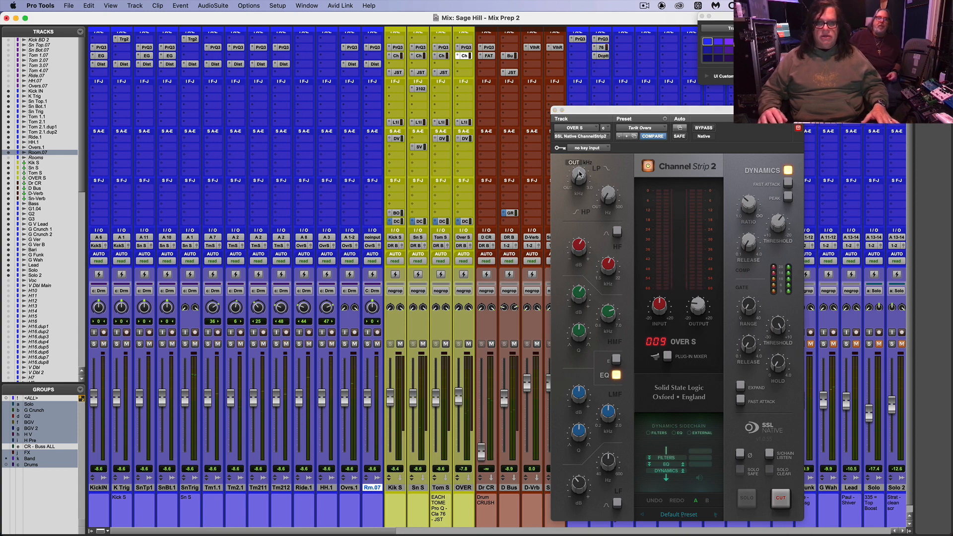
left_click_drag(580, 172, 582, 144)
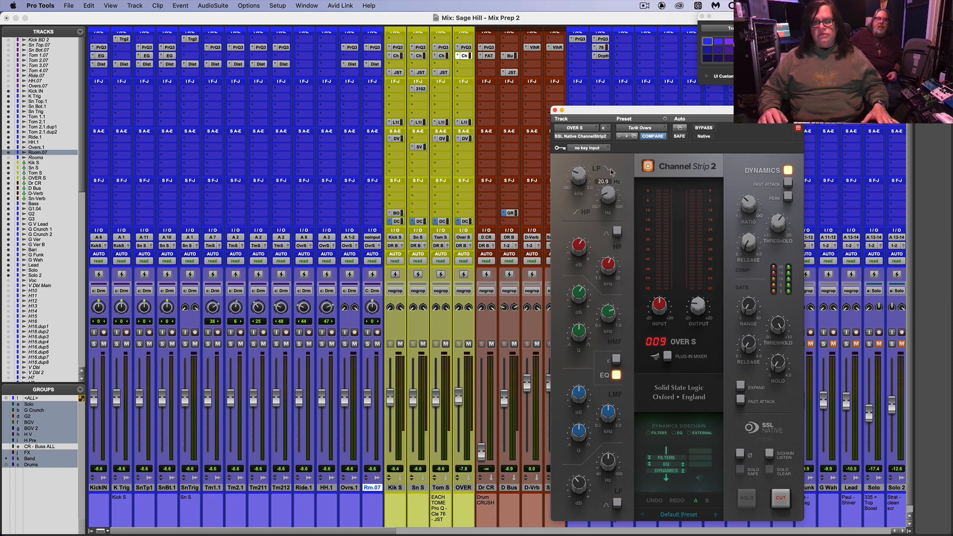
left_click(554, 110)
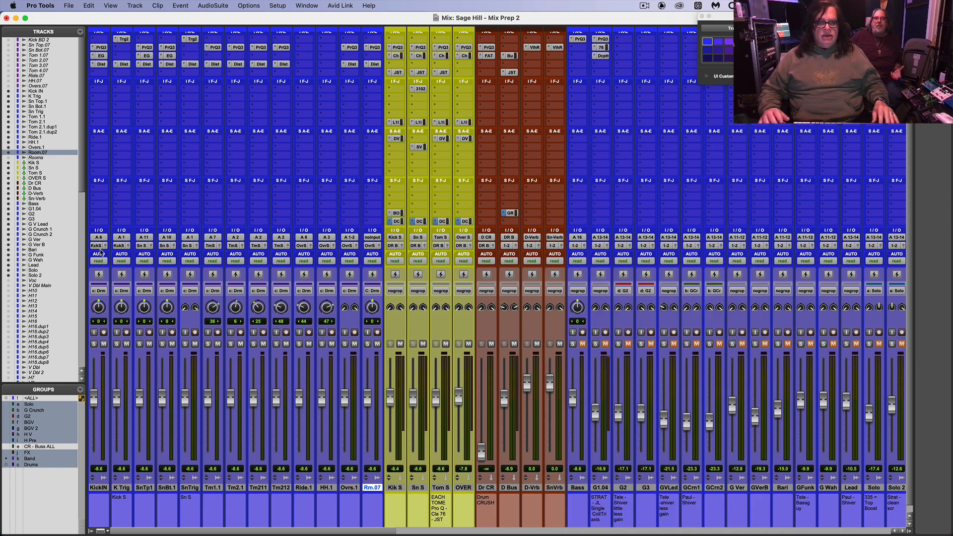
Step: Solo and play Kick IN, compare its Pro-Q 3 bypassed and active, and reduce the boost near 2.5 kHz
left_click(94, 345)
key("space")
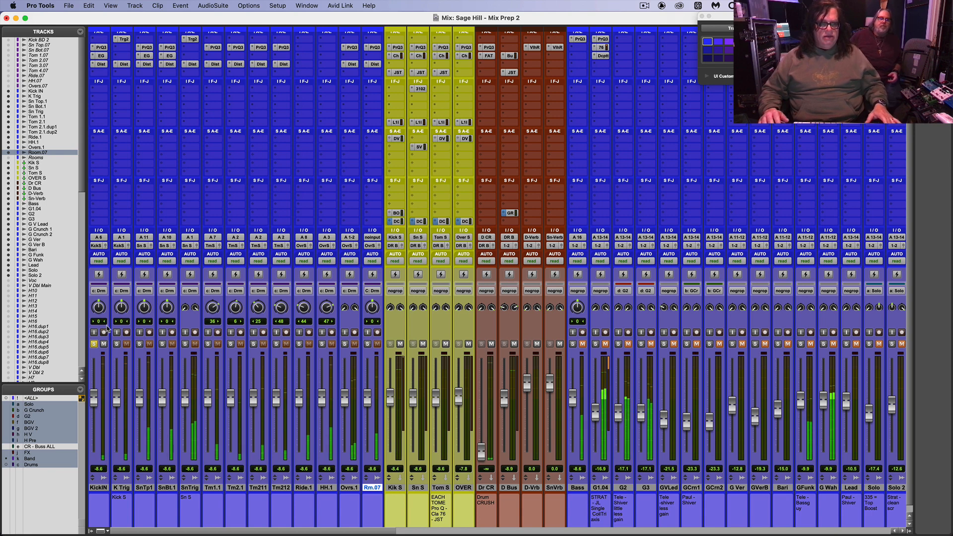
left_click(102, 47)
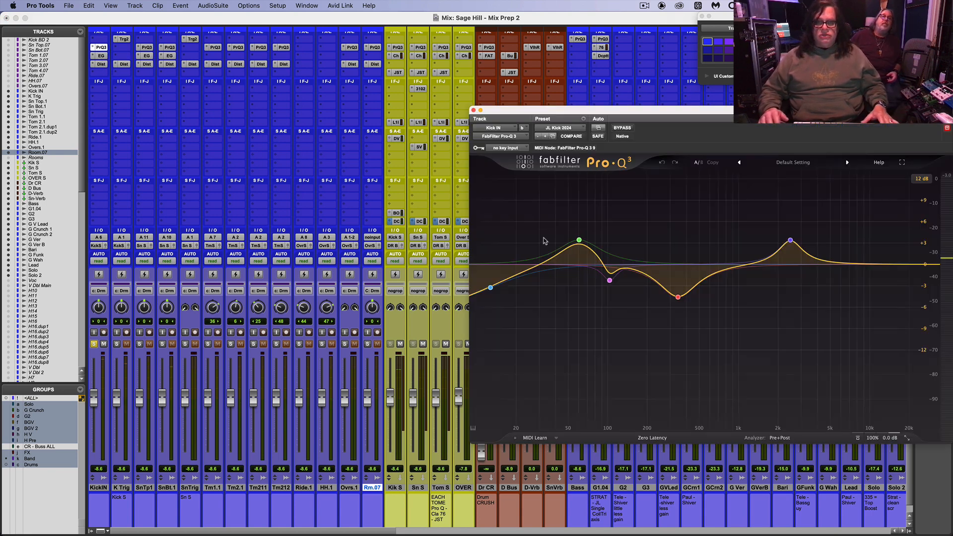
left_click(622, 128)
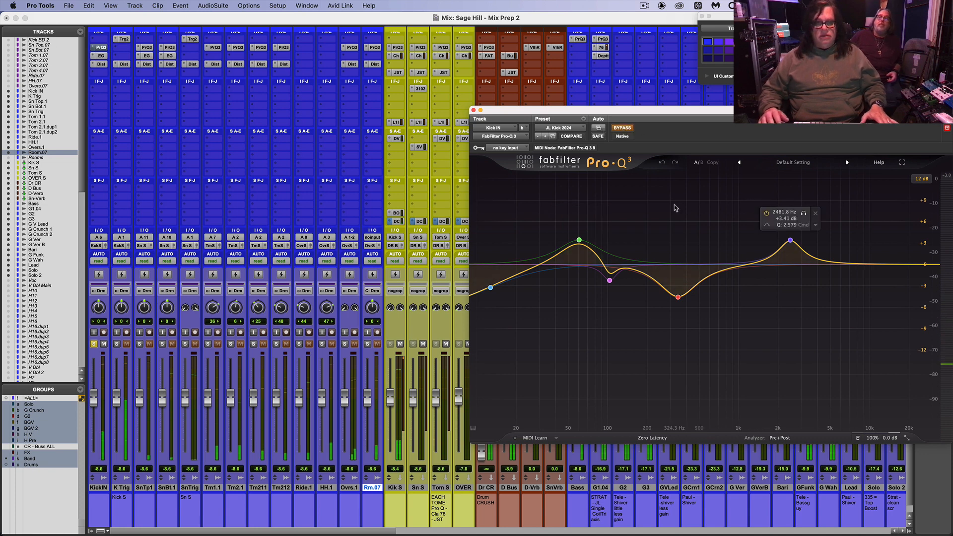
left_click(622, 128)
left_click_drag(790, 241, 802, 255)
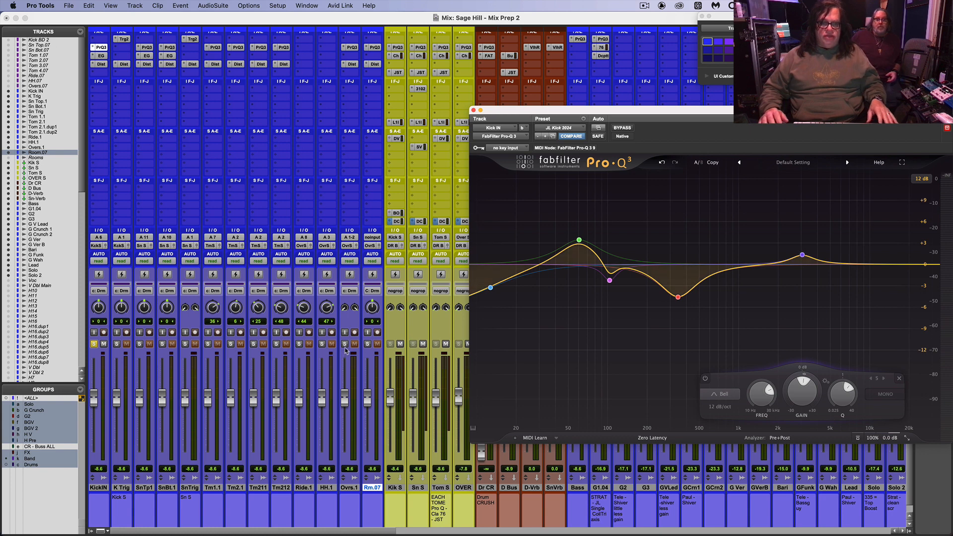
Step: Solo Overs.1 in place of Kick IN, play the overheads alone, and clear the solo
left_click(345, 344)
left_click(345, 344)
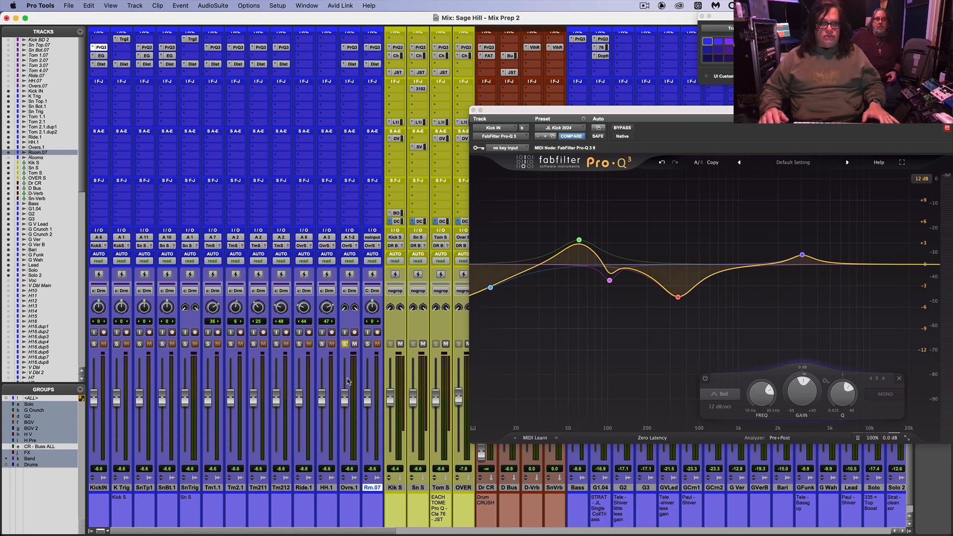
key("space")
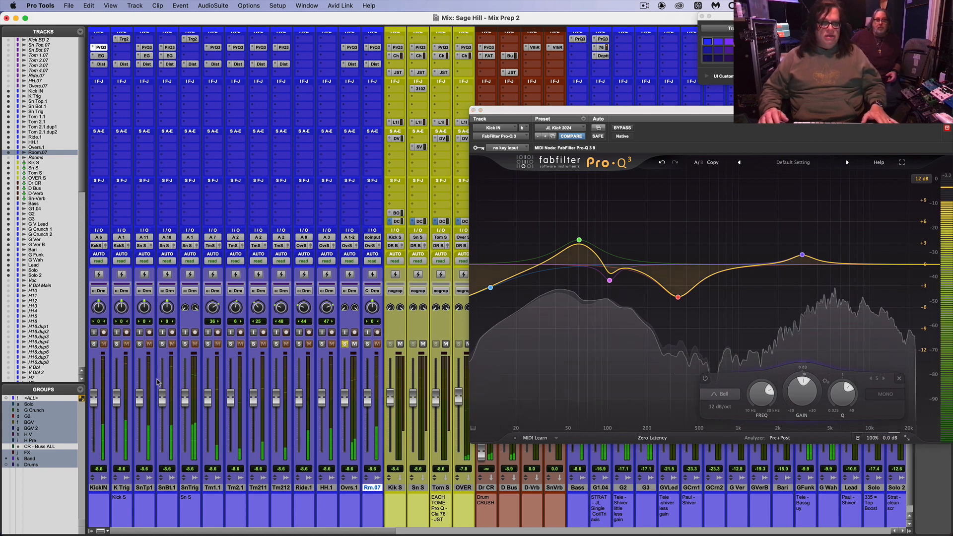
key("space")
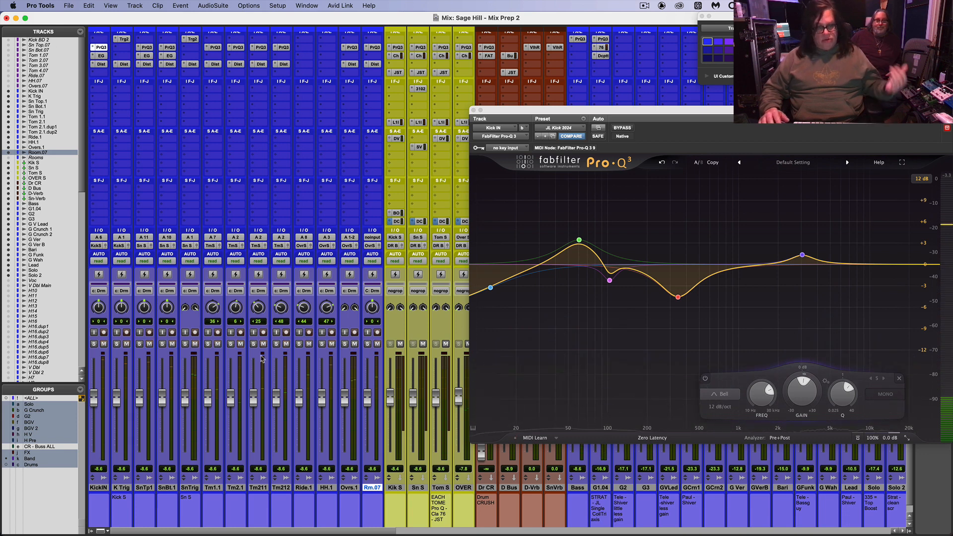
Step: Solo K Trig and play it alone, close Kick IN's Pro-Q 3 window, and clear the solo
left_click(117, 344)
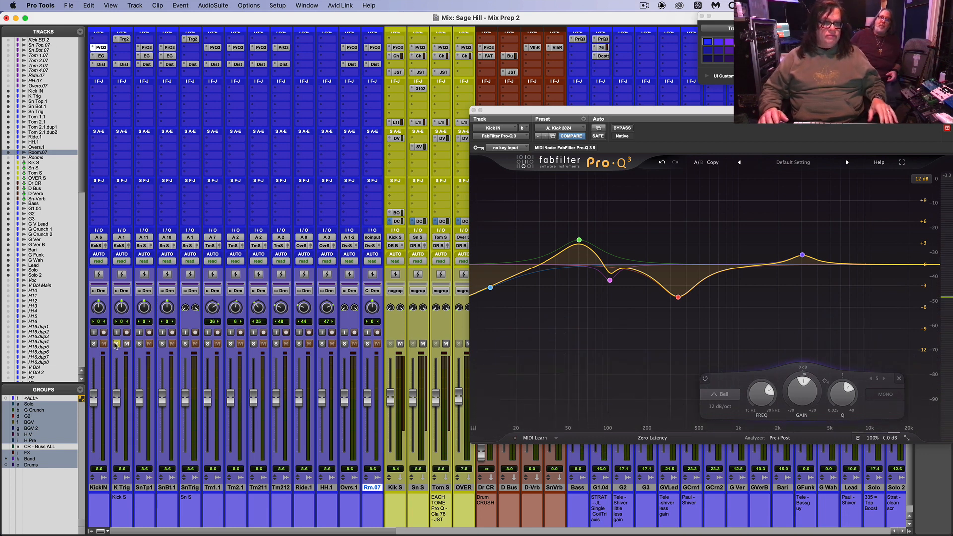
key("space")
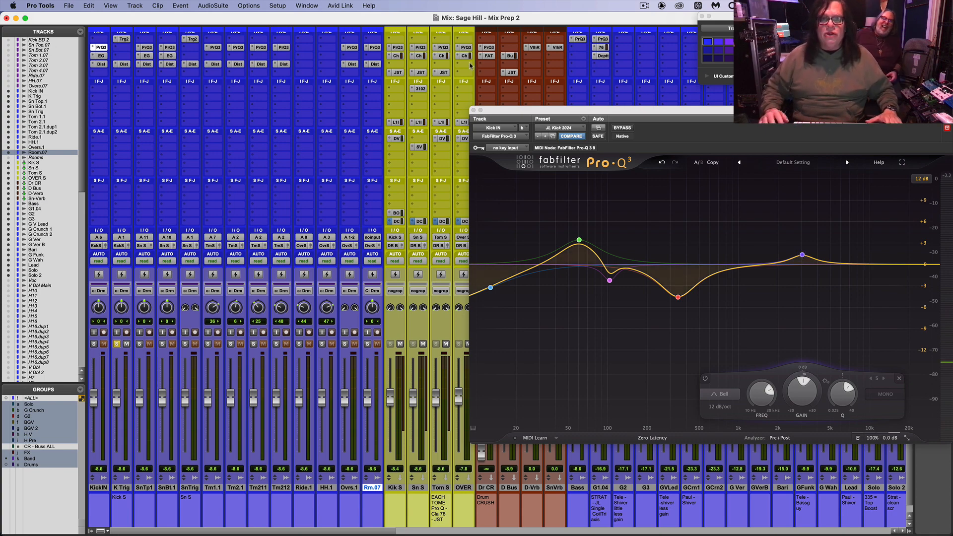
left_click(473, 110)
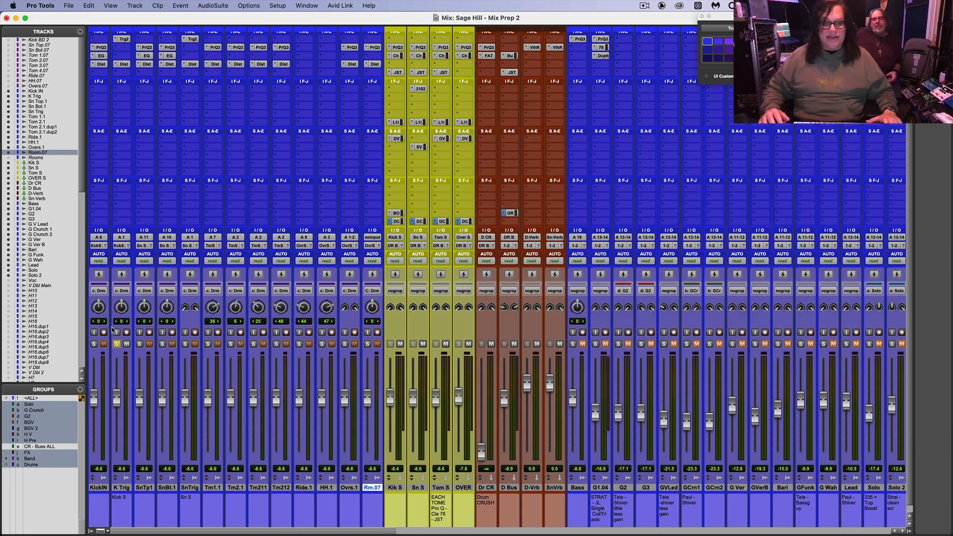
left_click(117, 344)
Step: Mute K Trig and Sn Trig to play the drums without triggers, and unmute both tracks
key("space")
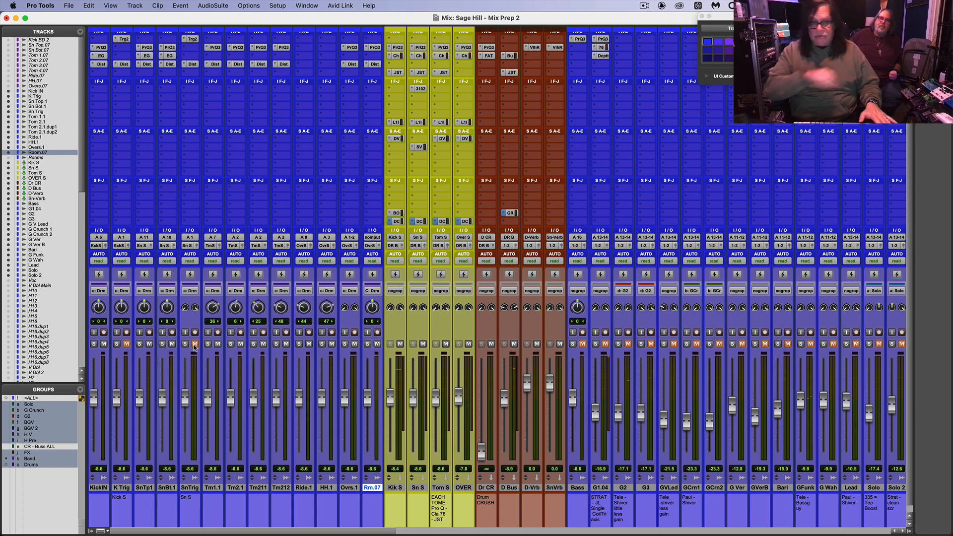
key("space")
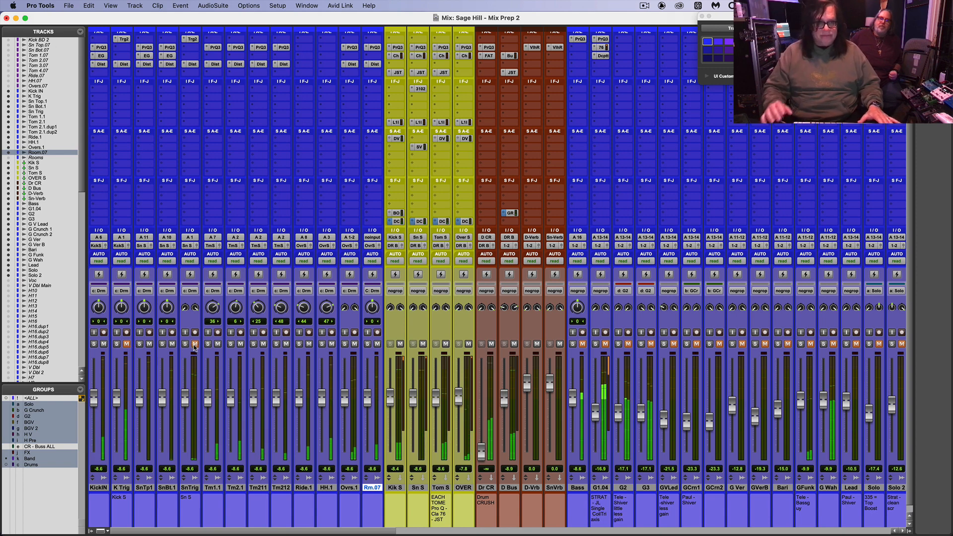
left_click(194, 345)
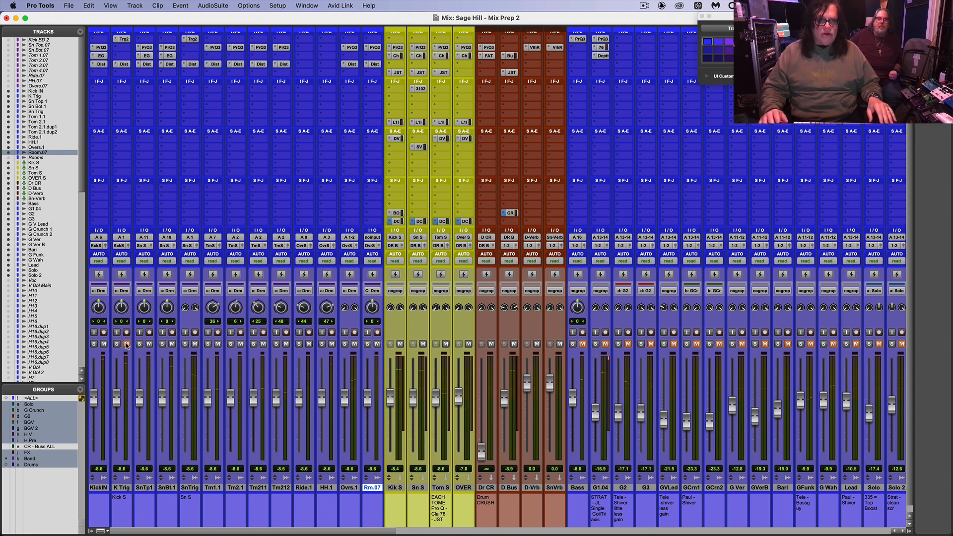
left_click(94, 344)
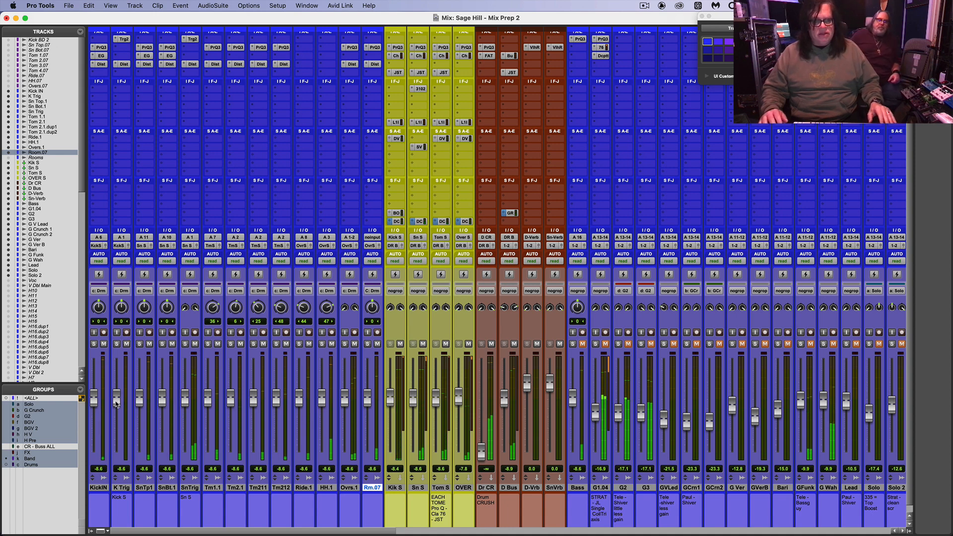
Step: Try a slightly lower K Trig fader level during playback, stop playback and undo the fader change
left_click_drag(117, 400, 116, 406)
key("space")
key("super+z")
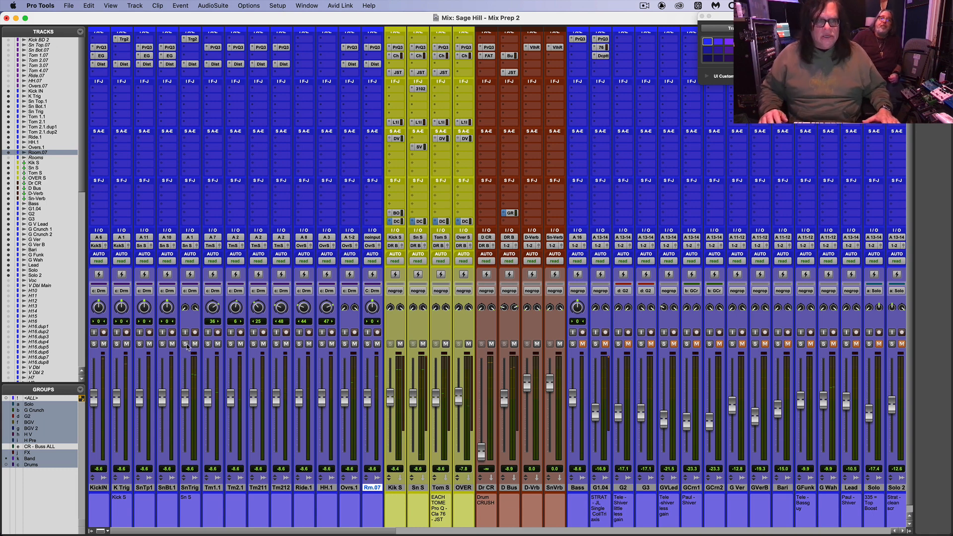
Step: Lower the SnBt.1 fader to -16.3 dB
left_click_drag(161, 399, 163, 413)
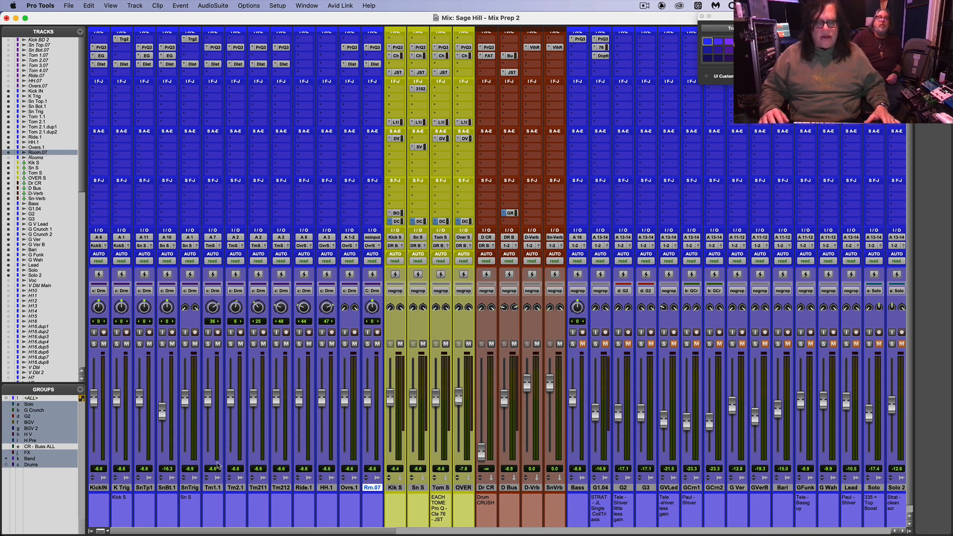
Step: Select the drum submix tracks Kik S, Sn S, Tom S and OVER and check their output routing options without changing them
left_click(390, 487)
left_click(418, 488)
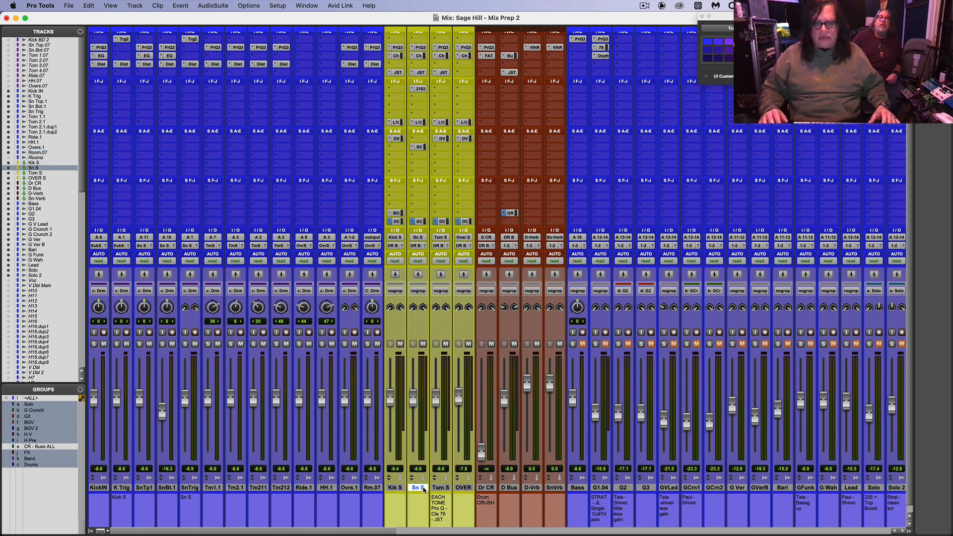
left_click(445, 489)
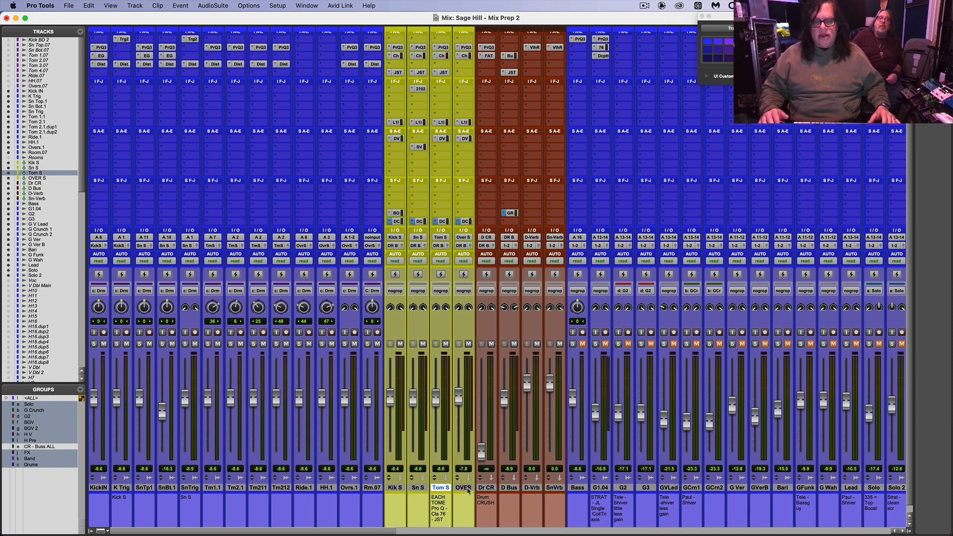
left_click(464, 487)
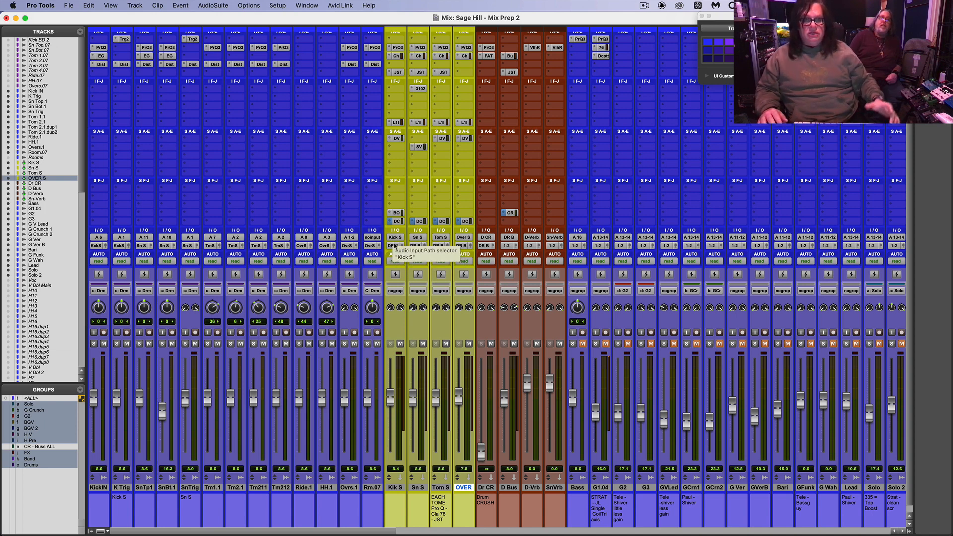
left_click(399, 488, "shift")
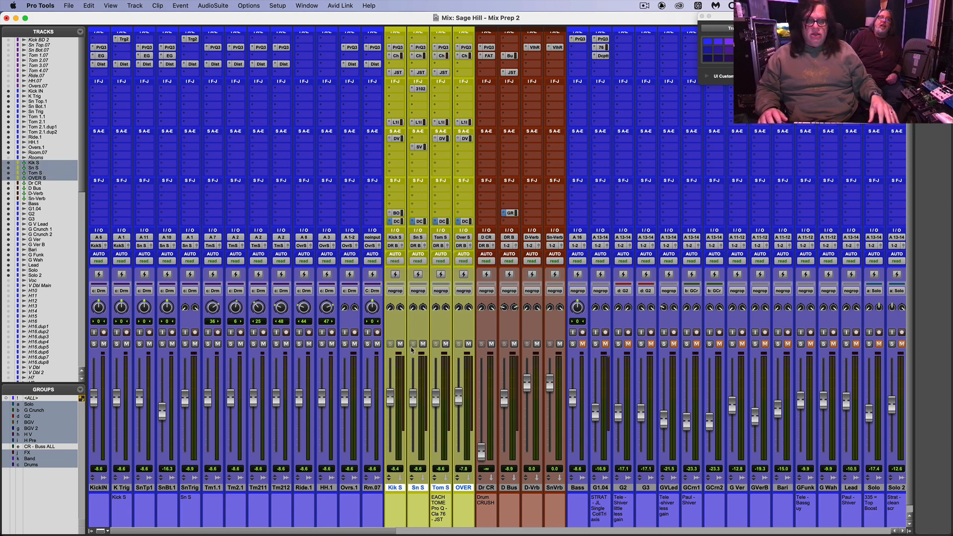
left_click(398, 247)
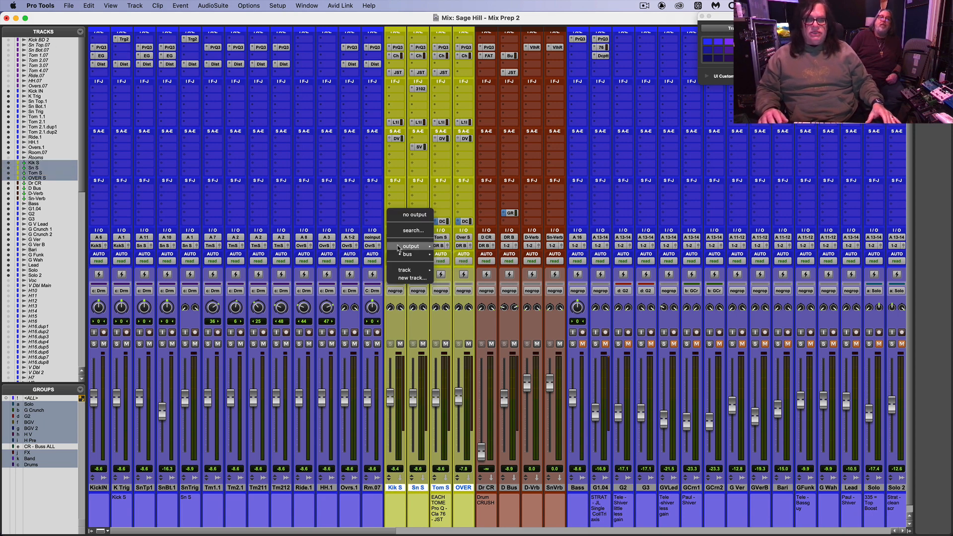
left_click(351, 159)
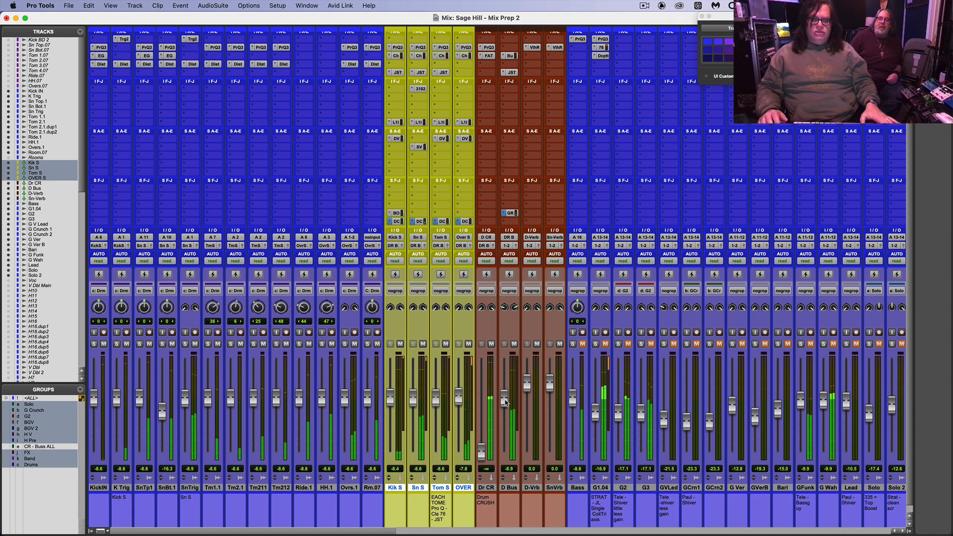
Step: Try D Bus fader levels during playback, from fully down to back up, and leave it at -3.6 dB
left_click_drag(504, 403, 504, 451)
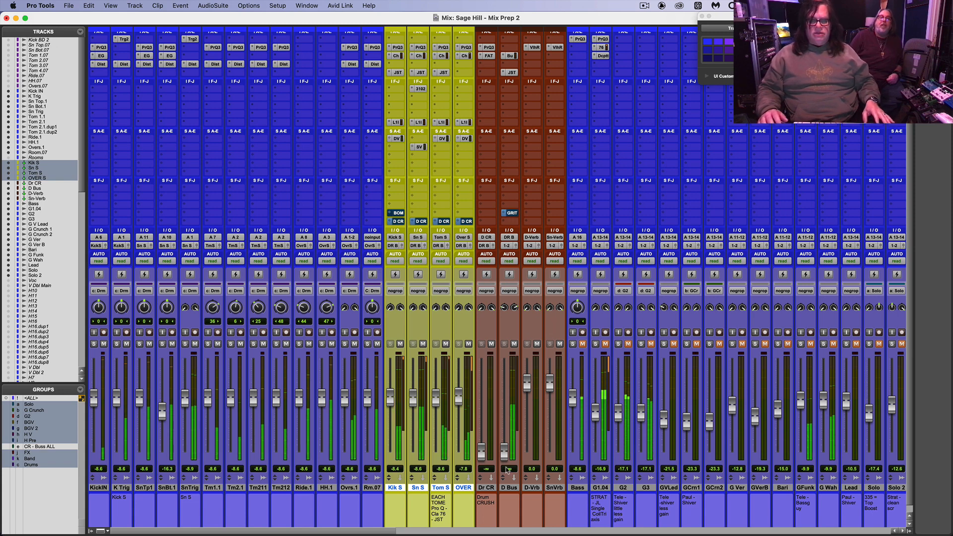
left_click_drag(504, 451, 506, 395)
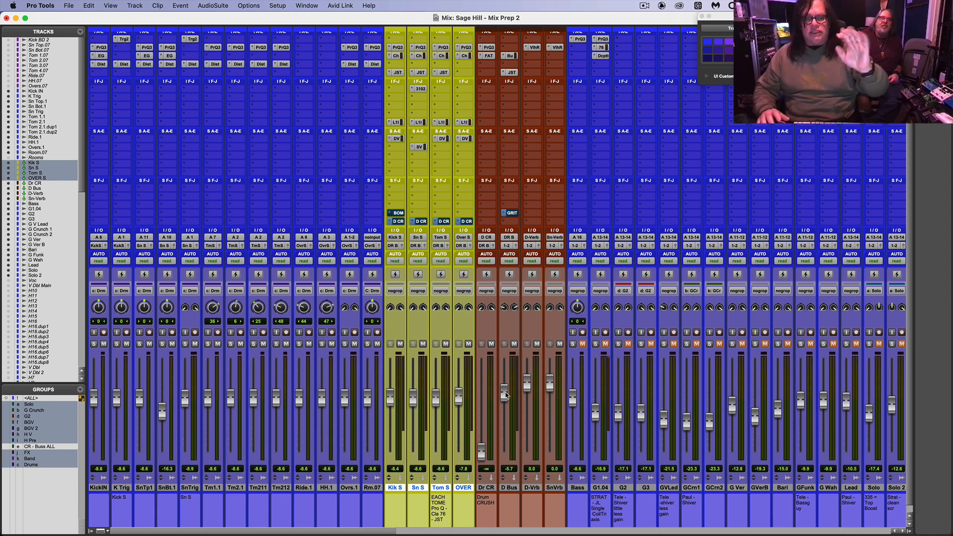
left_click(395, 488)
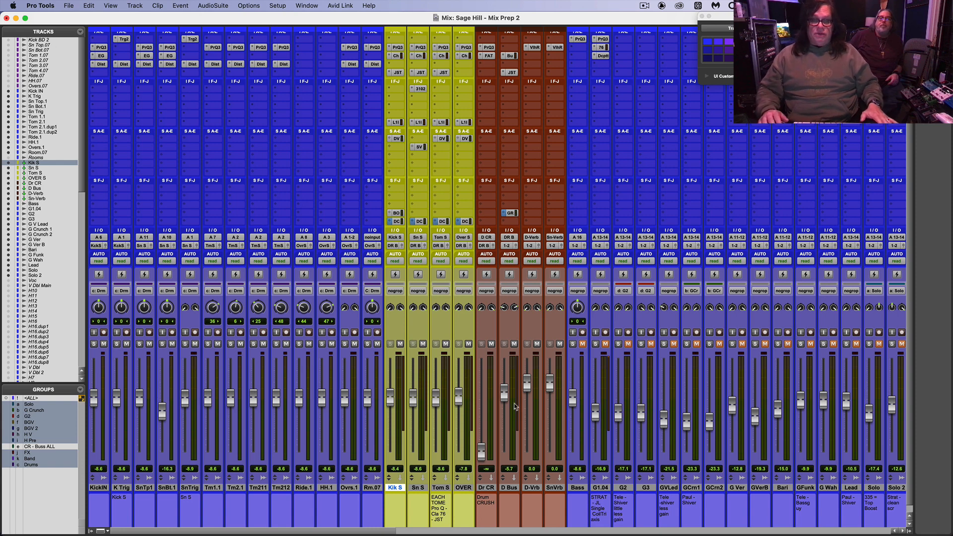
left_click_drag(506, 399, 503, 404)
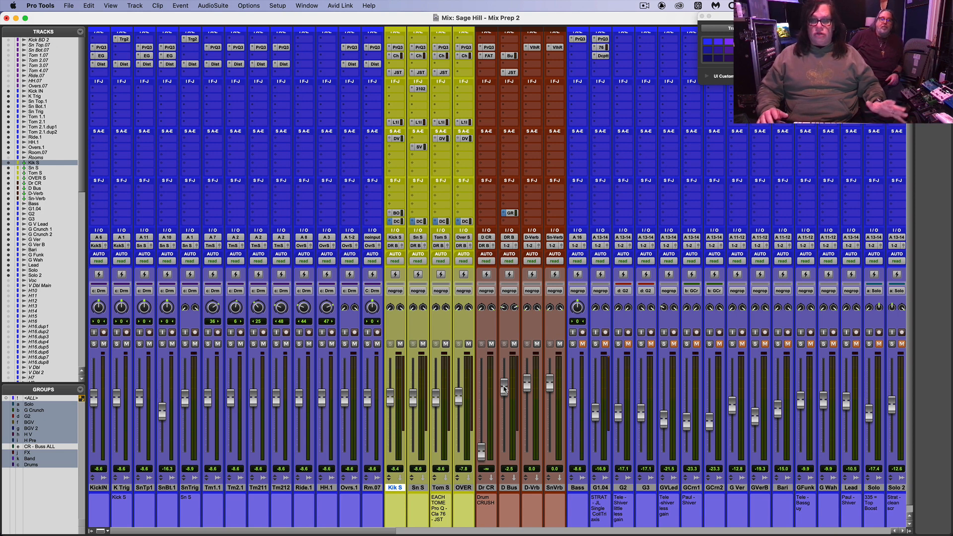
left_click_drag(504, 396, 505, 392)
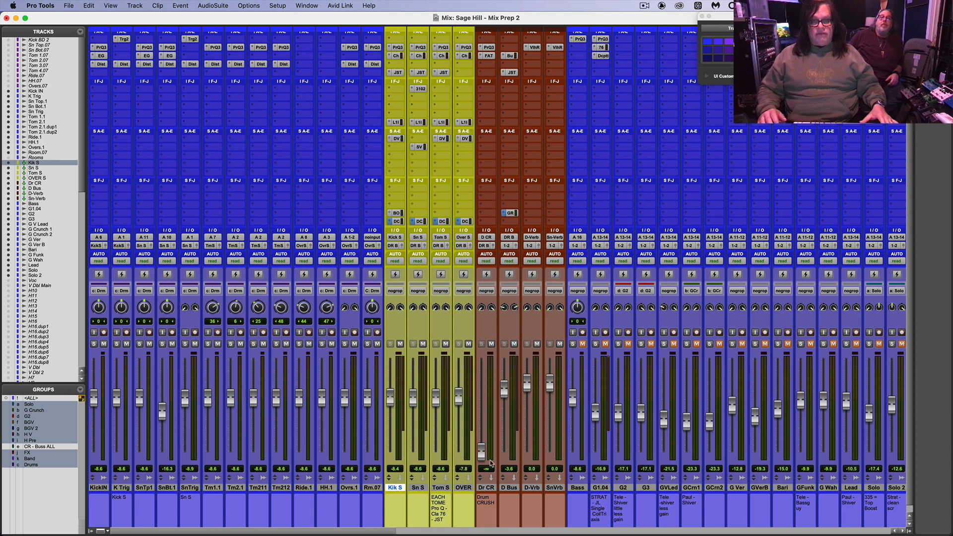
Step: Play the session with Dr CR's FATSO plug-in open, lower D Bus to -6.8 dB and try the Dr CR fader
left_click(489, 56)
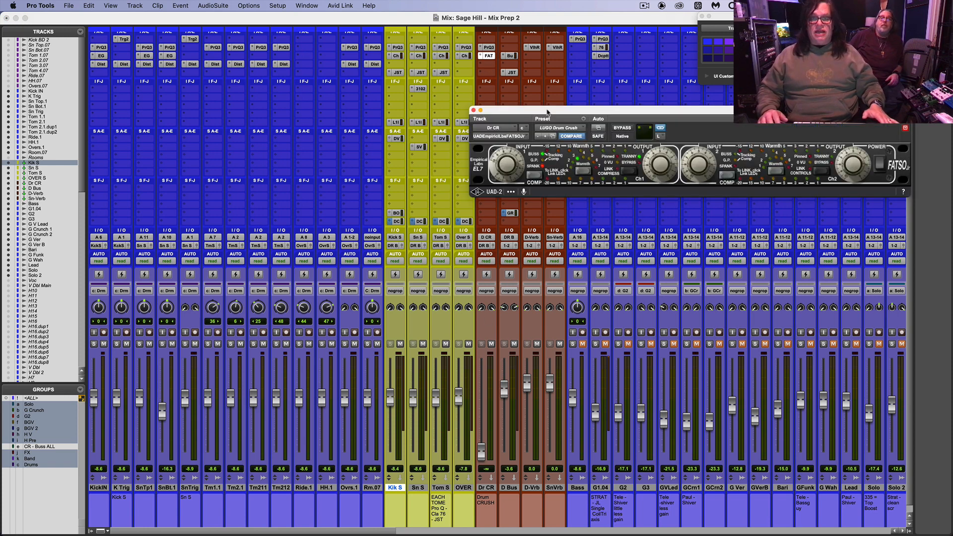
key("space")
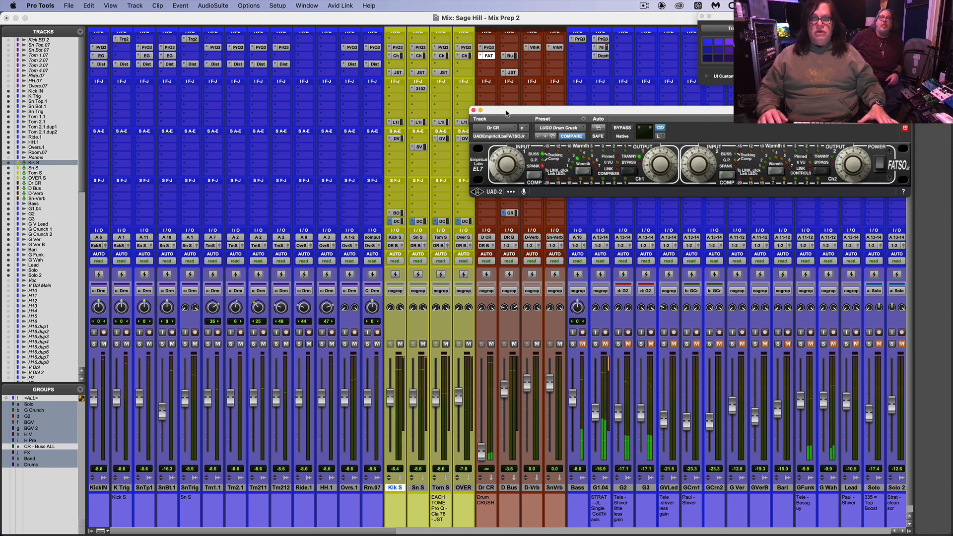
left_click_drag(505, 114, 692, 77)
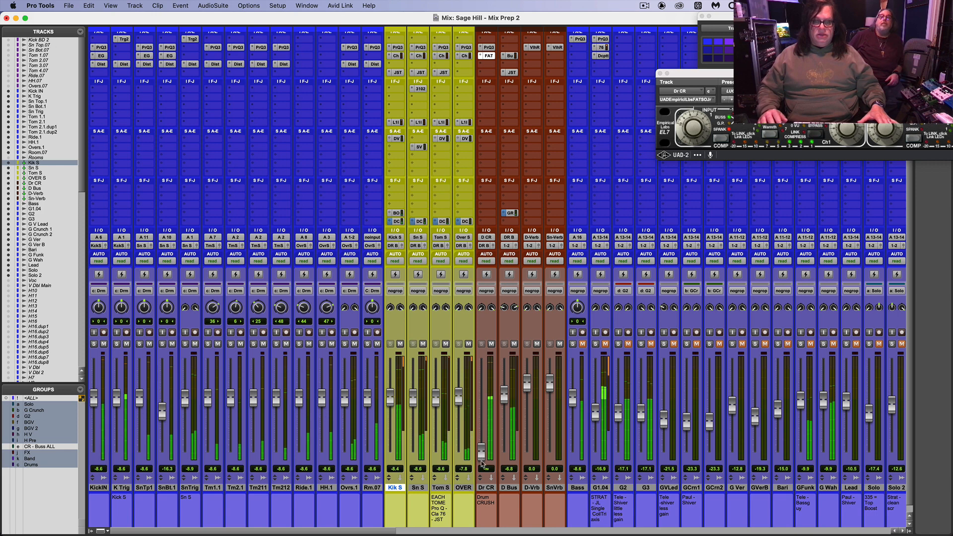
mouse_move(482, 450)
left_mouse_down()
mouse_move(487, 408)
mouse_move(483, 450)
left_mouse_up()
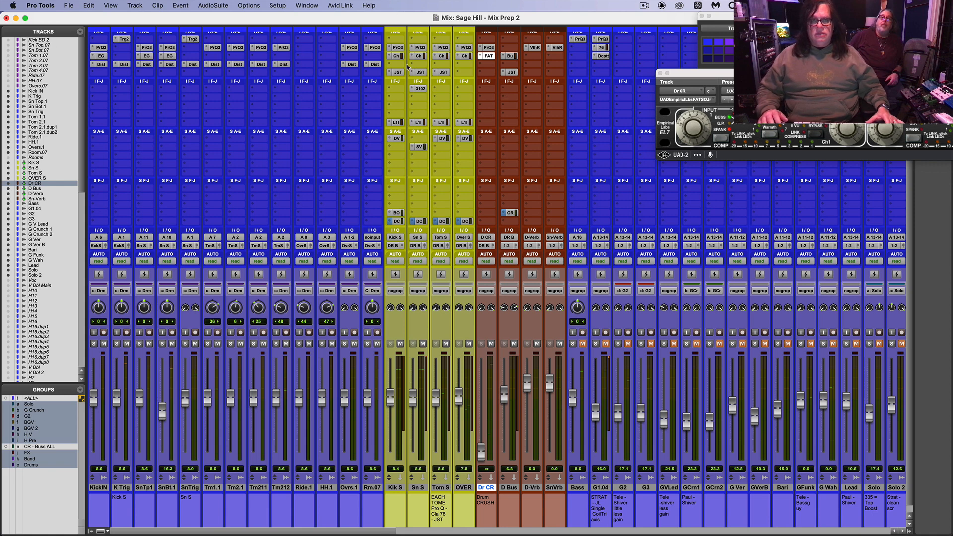
Step: Reduce the high bell boost near 5.9 kHz in Kik S's Pro-Q 3 to about +0.15 dB and close the plug-in
left_click(398, 47)
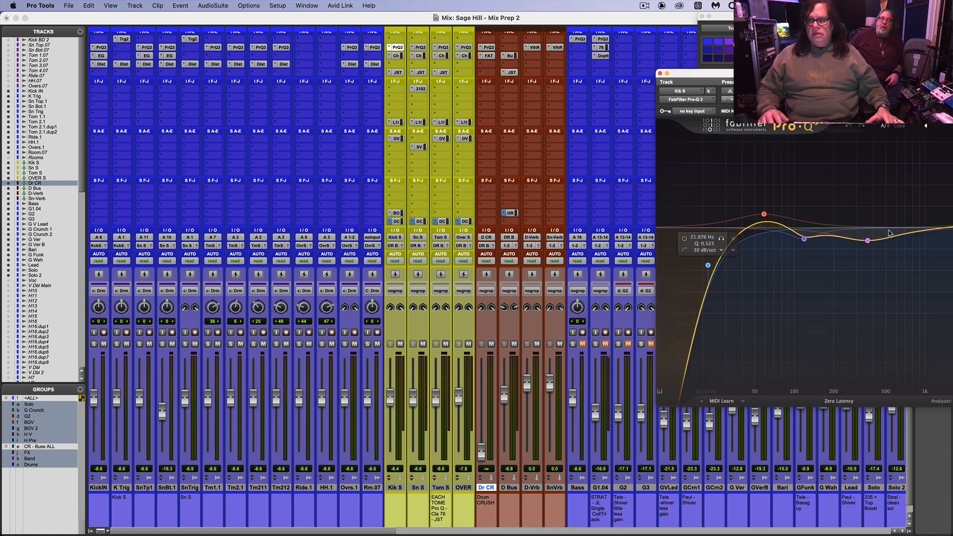
left_click_drag(869, 73, 659, 50)
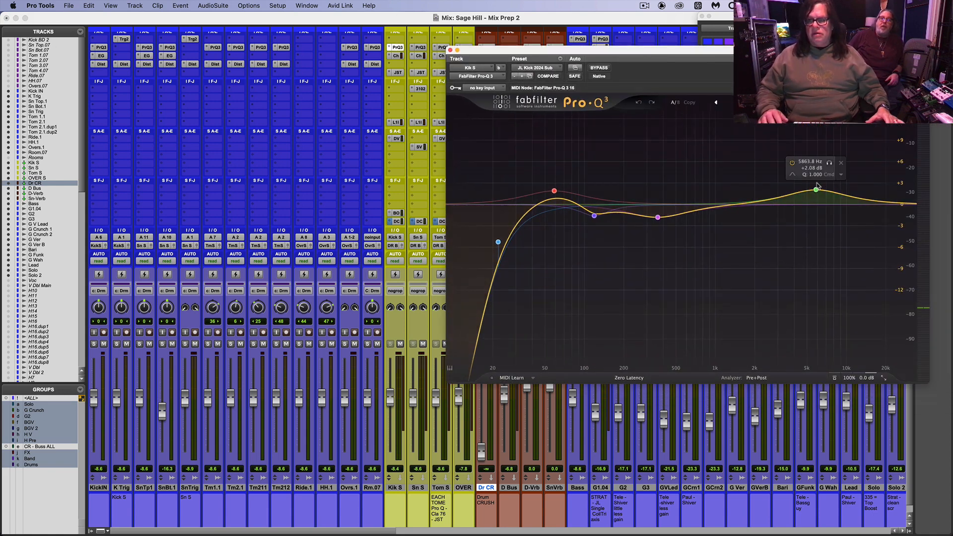
left_click_drag(817, 190, 817, 204)
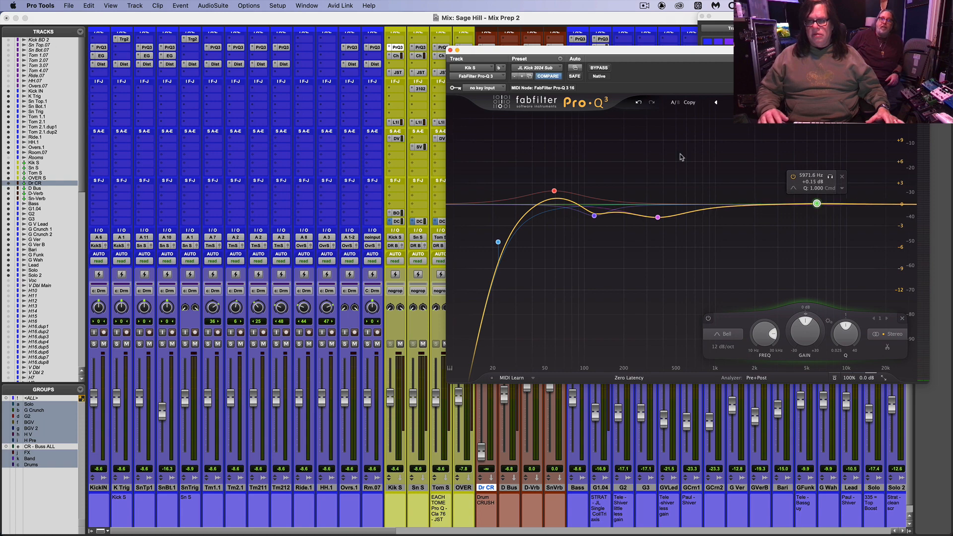
left_click(451, 50)
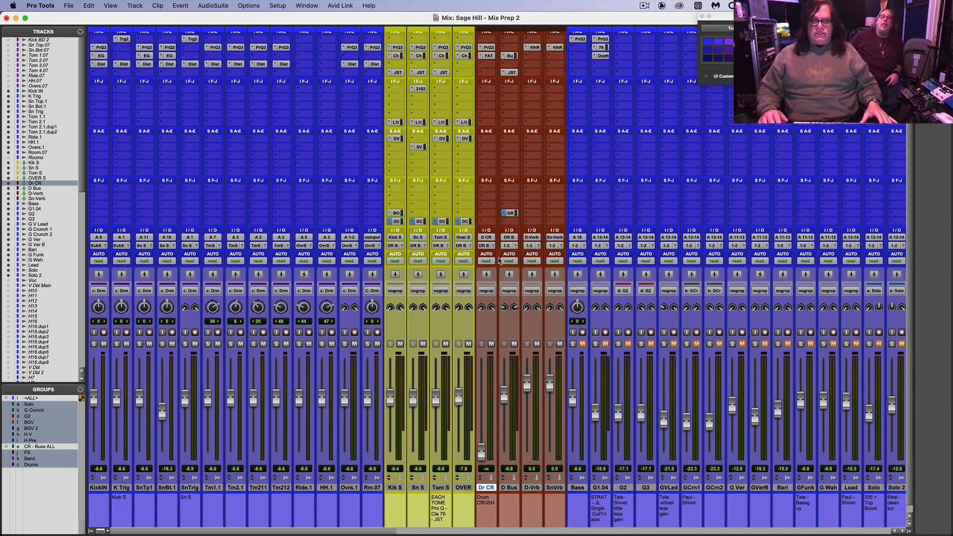
Step: Select the D Bus, D-Vrb and SnVrb tracks together and start playback
left_click(509, 487)
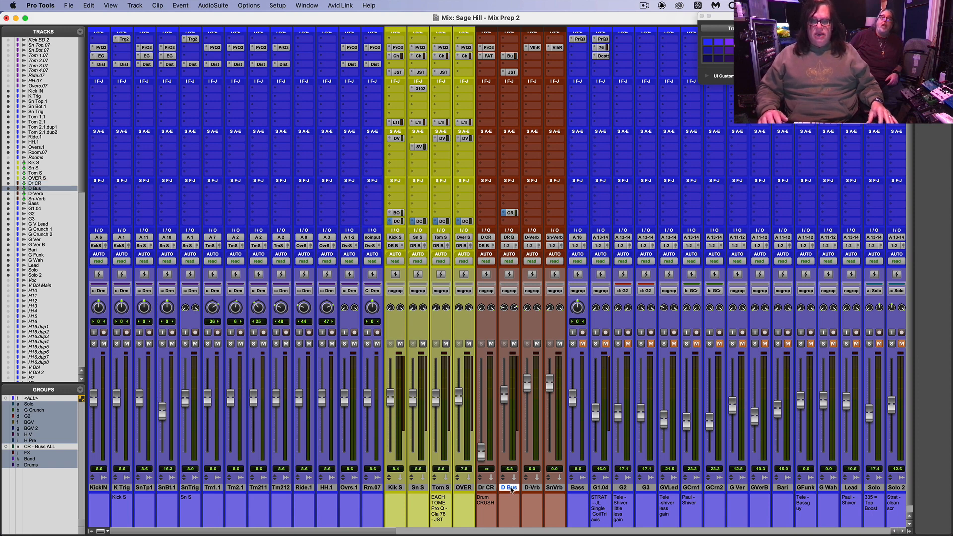
left_click(555, 491, "shift")
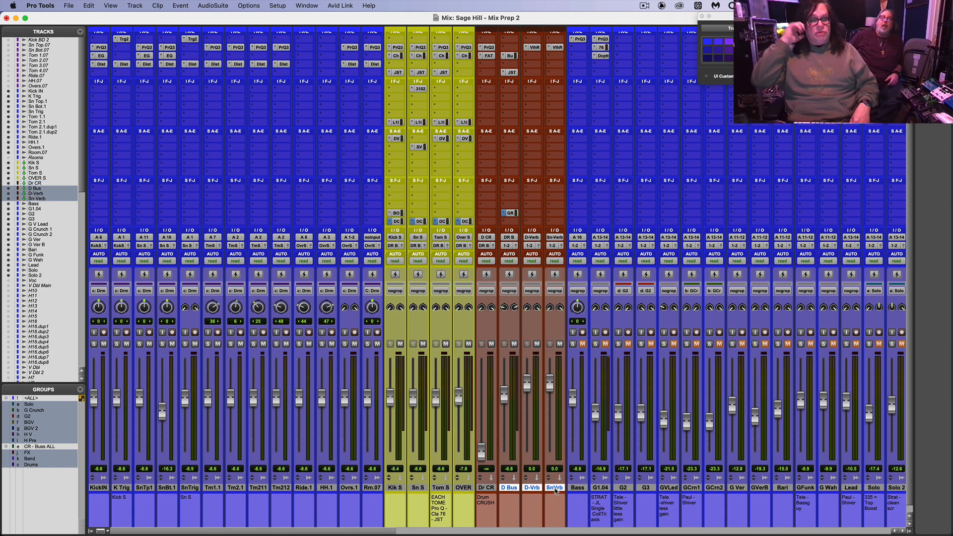
key("space")
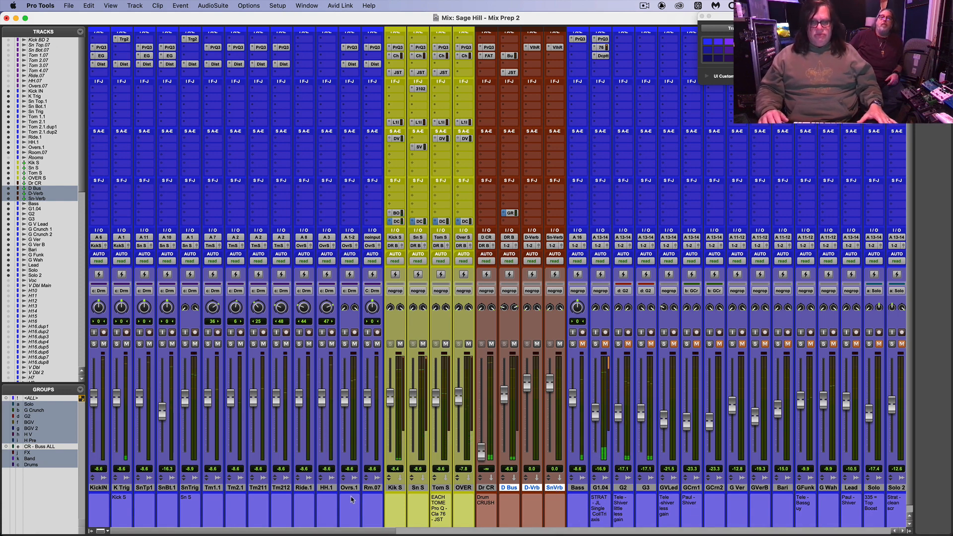
Step: Move the B CR and B Bus tracks together so they sit directly after the Bass track
left_click_drag(353, 532, 718, 534)
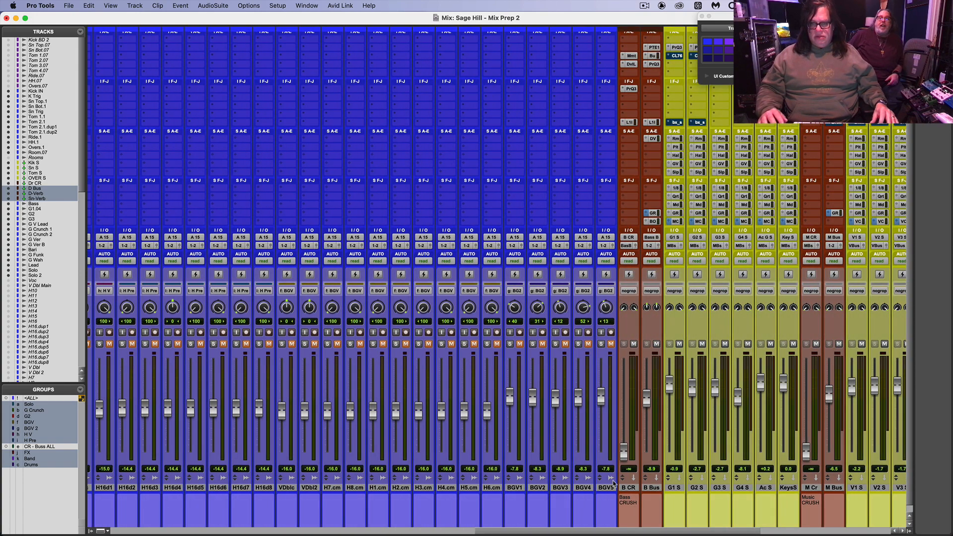
left_click(628, 488)
left_click(652, 488, "shift")
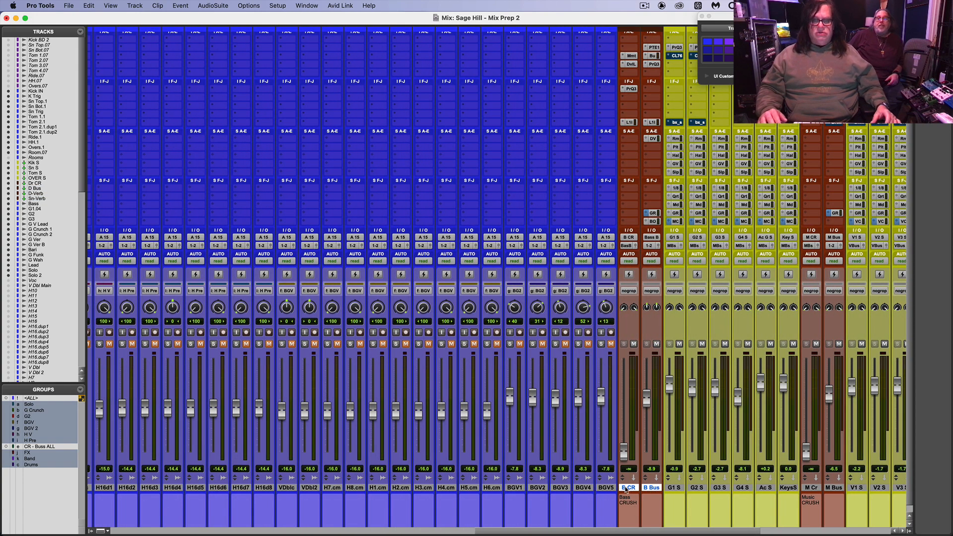
left_click_drag(615, 482, 580, 461)
left_click_drag(549, 331, 571, 265)
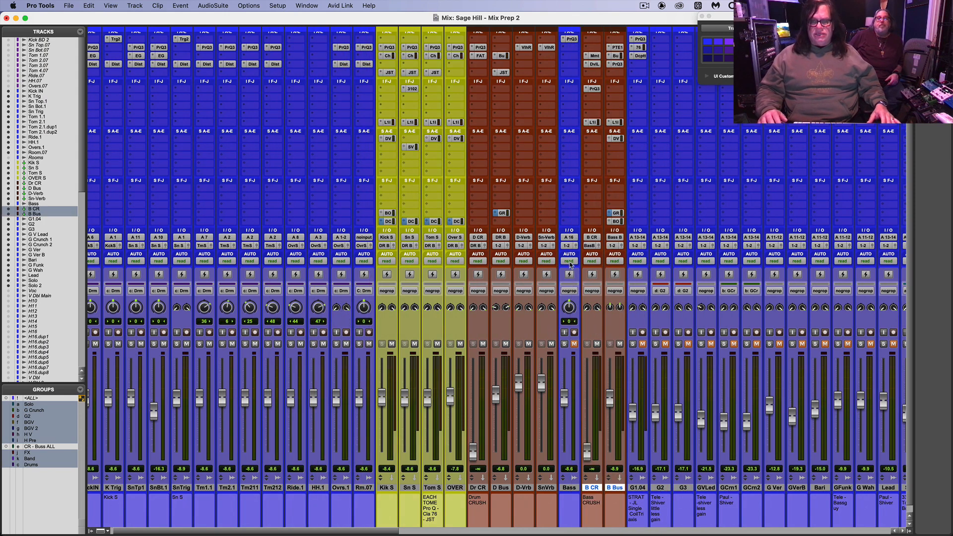
Step: Route the Bass track's output to the Bass B (Stereo) bus
left_click(571, 250)
mouse_move(573, 254)
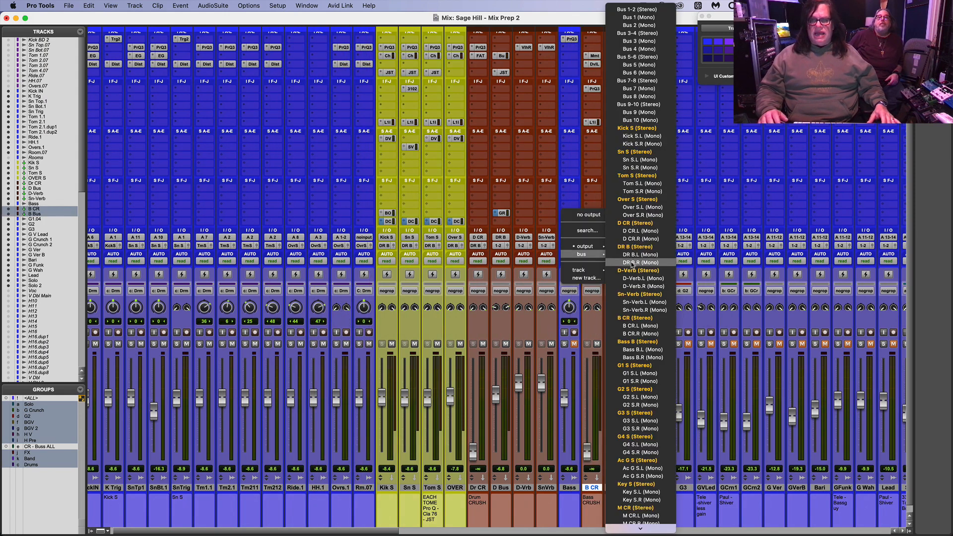
left_click(645, 342)
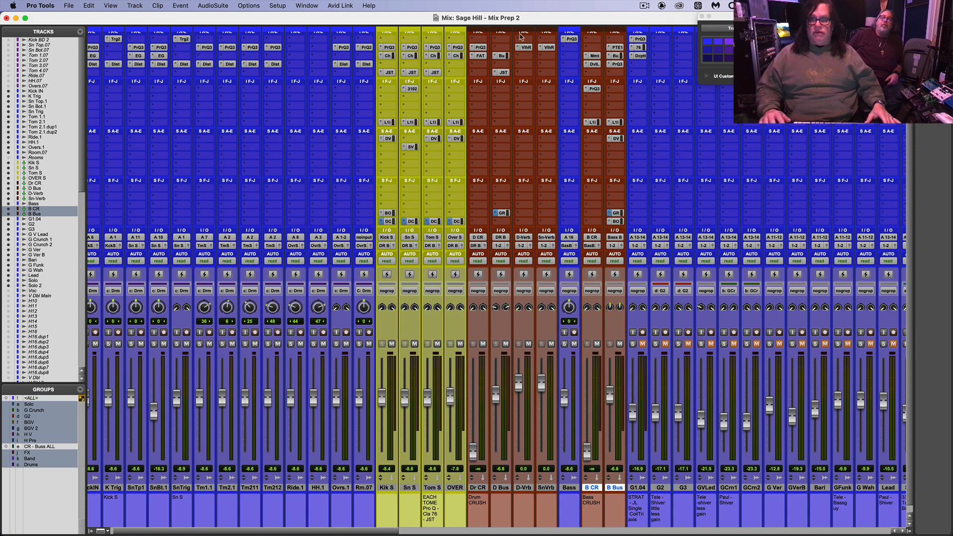
Step: Review the Devil-Loc and Mammoth plug-in settings on B CR and close the plug-in window
left_click(594, 64)
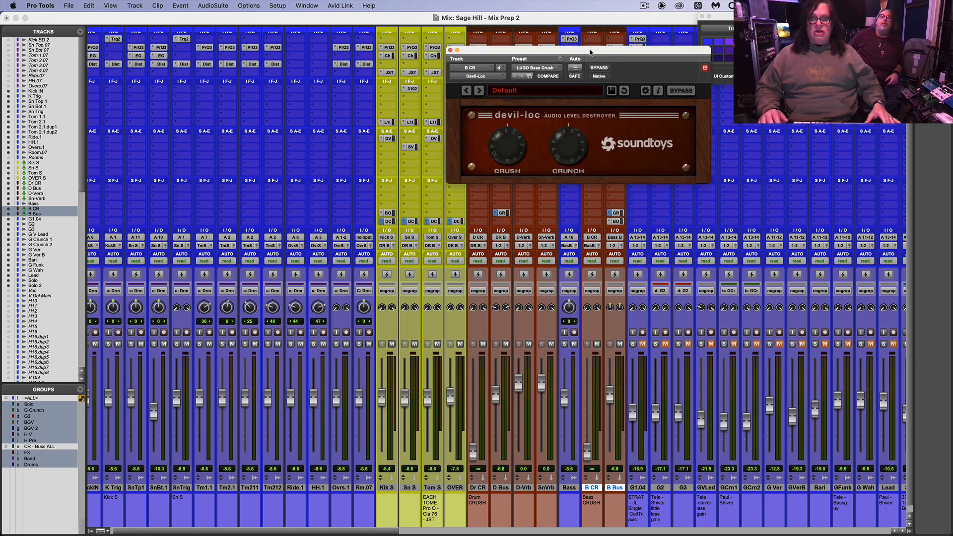
left_click_drag(590, 51, 404, 67)
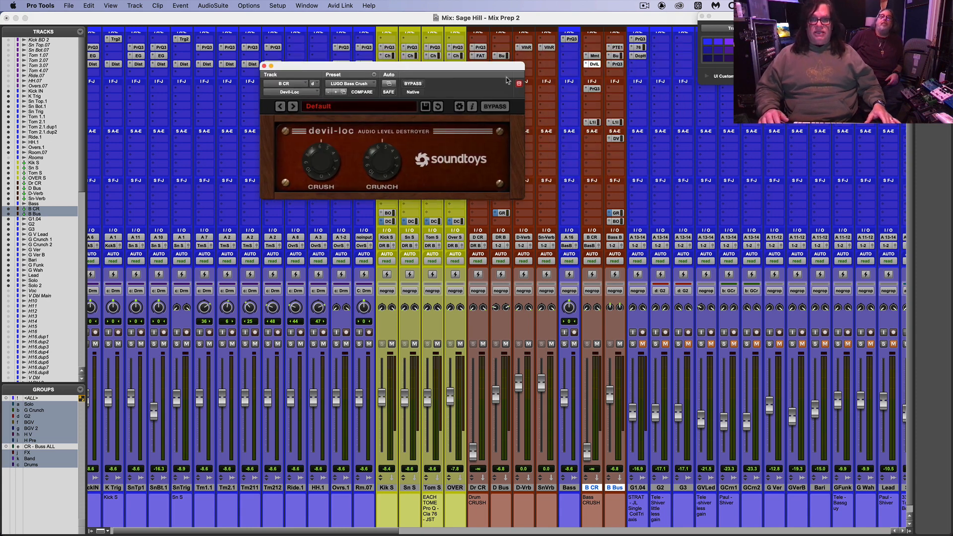
left_click(594, 56)
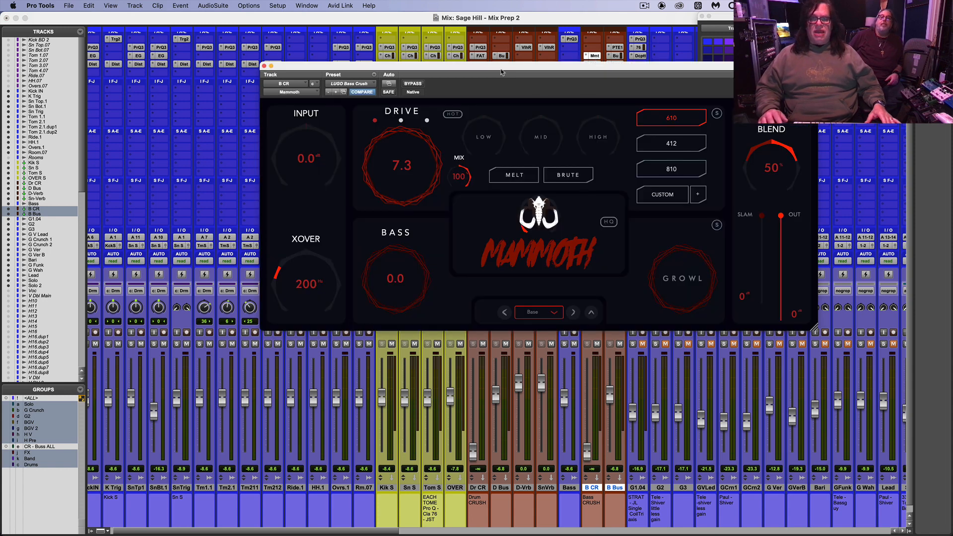
left_click(265, 66)
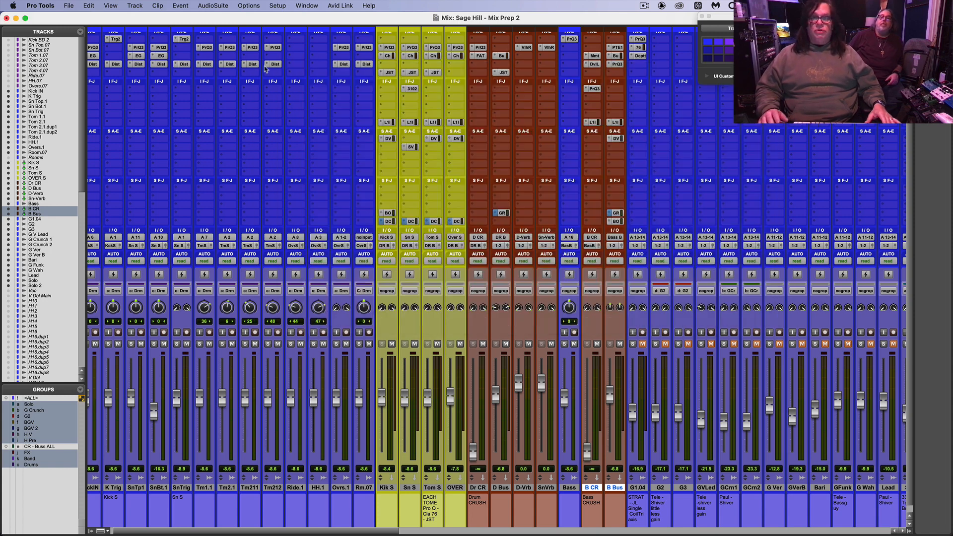
Step: Play the session, set the B Bus fader to -3.8 dB and bring up the B CR fader
key("space")
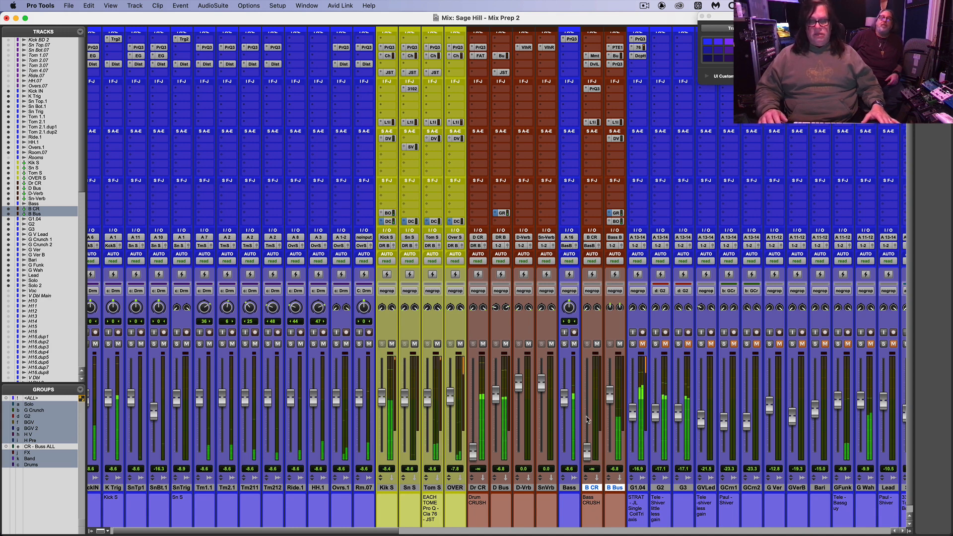
left_click_drag(610, 399, 611, 395)
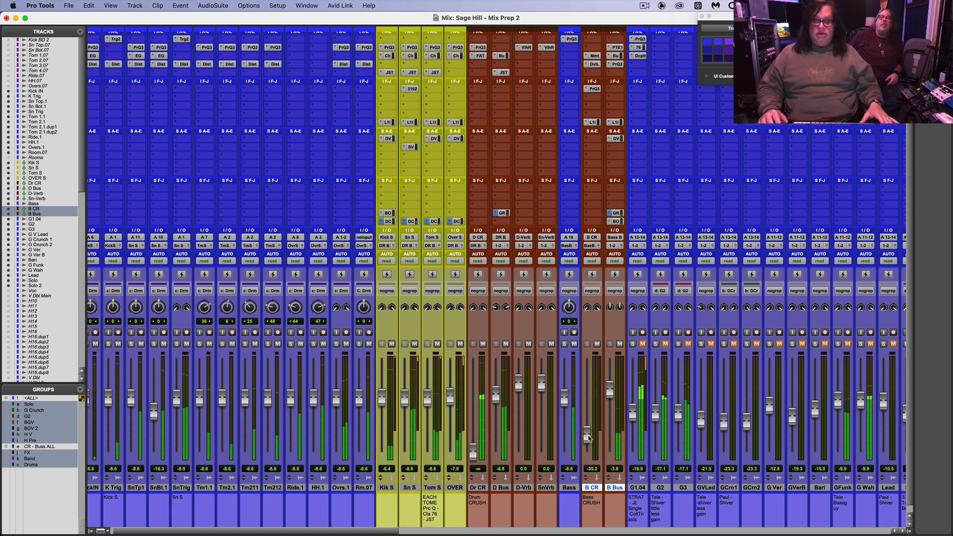
Step: Add a send from the Bass track to the B CR stereo bus and set its level to about -5.2 dB
left_click(568, 223)
mouse_move(589, 230)
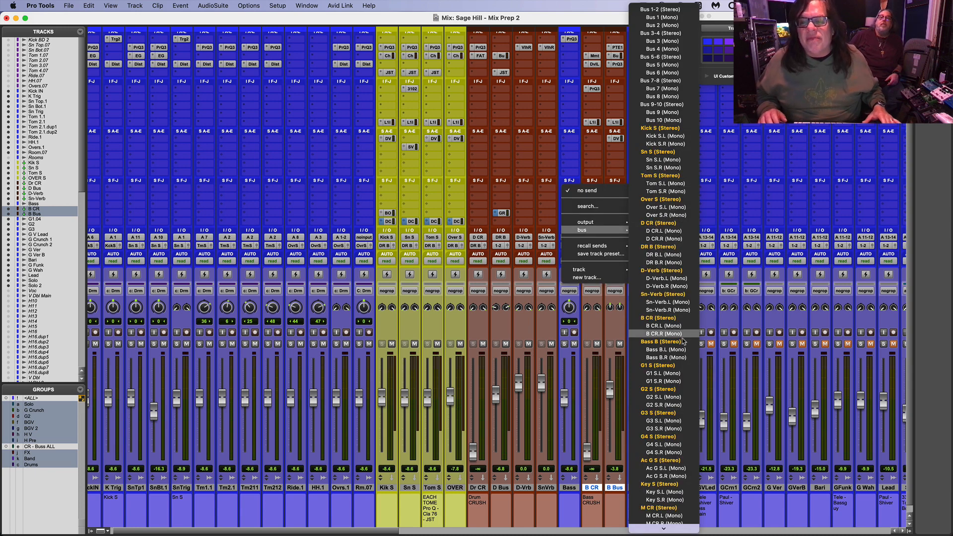
left_click(674, 318)
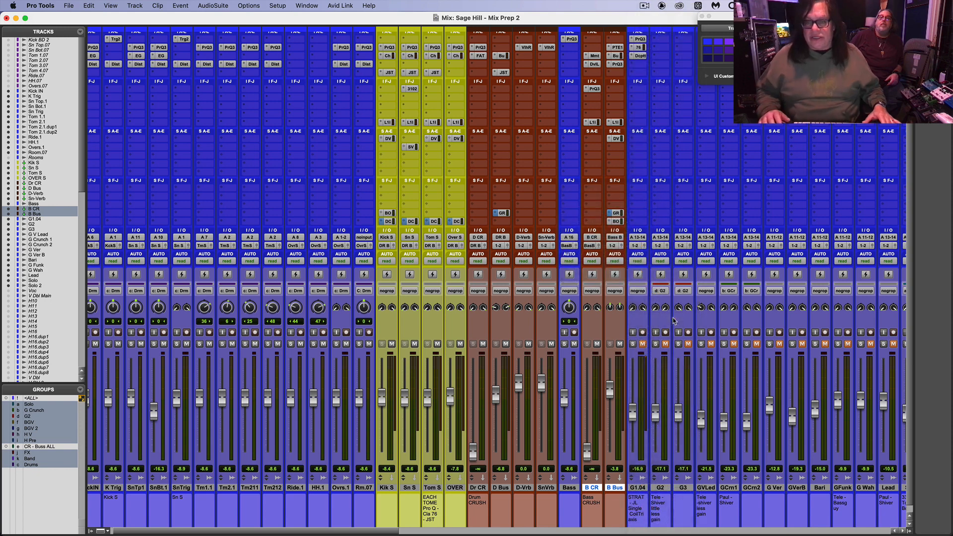
left_click_drag(44, 244, 47, 191)
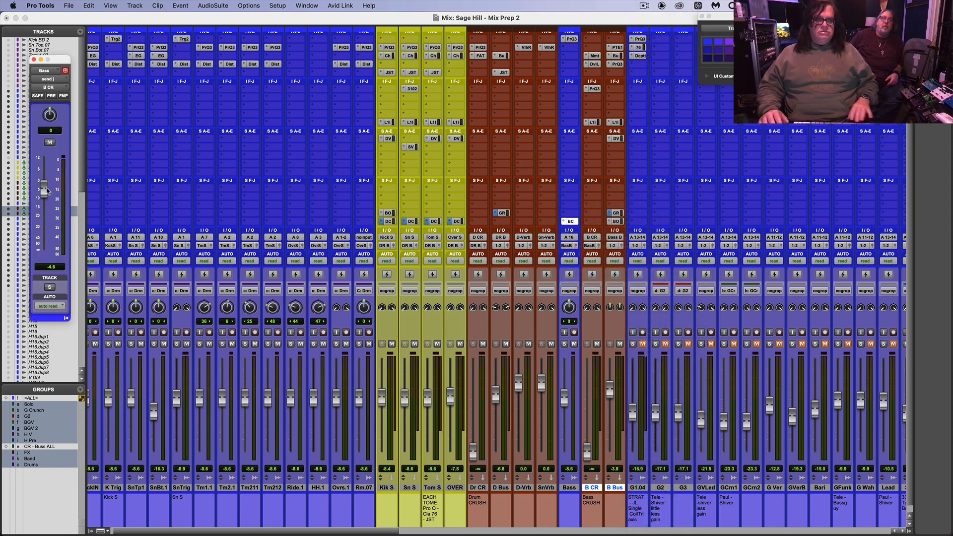
Step: During playback, set the B CR fader to about -31 dB and the B Bus fader to about -4.3 dB
key("space")
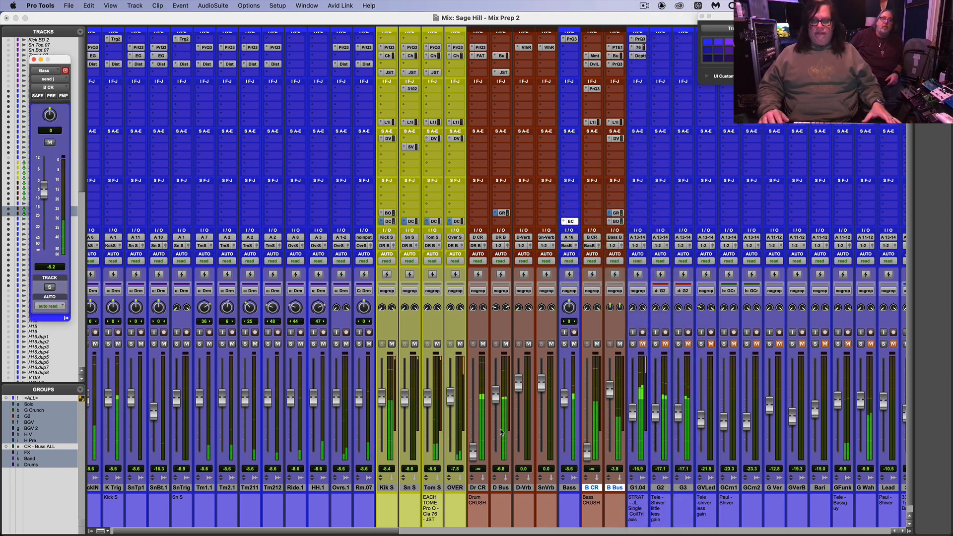
left_click(587, 452)
left_click_drag(587, 452, 583, 430)
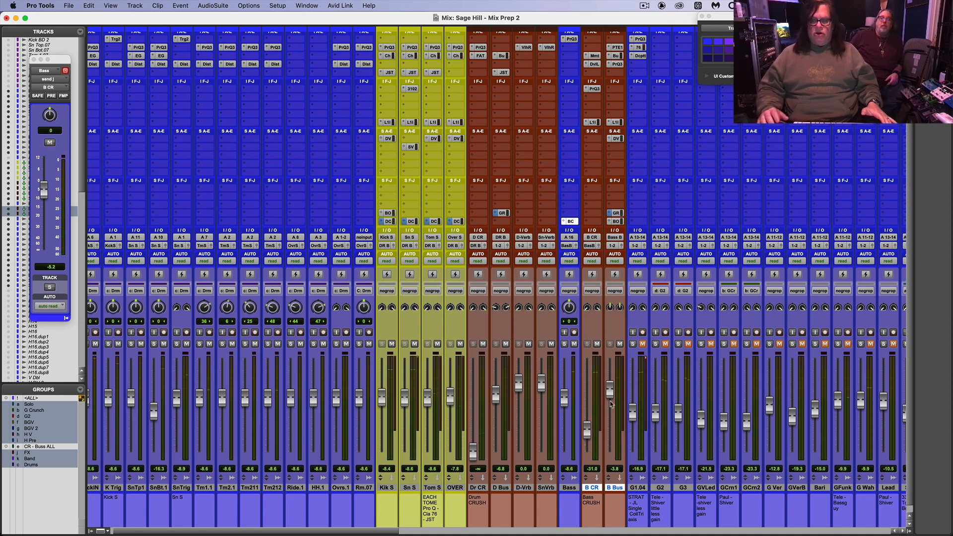
left_click_drag(611, 394, 610, 395)
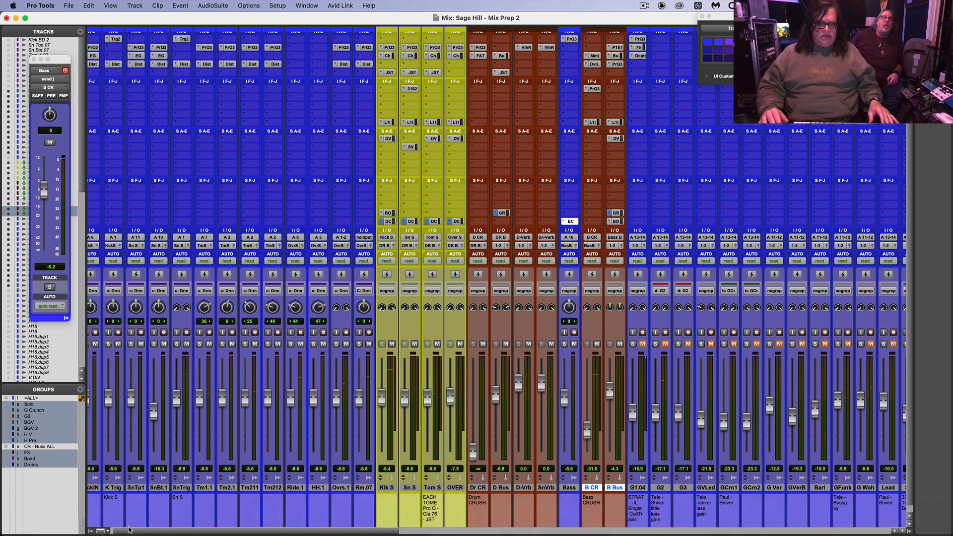
Step: Open the Trigger 2 plug-in on the K Trig track and check its kick triggering during playback
left_click_drag(129, 530, 70, 524)
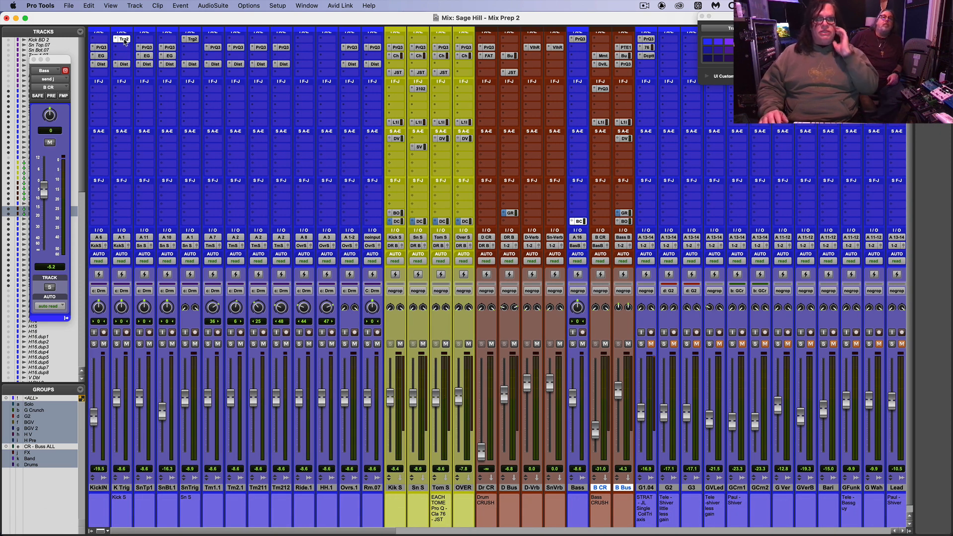
left_click(124, 39)
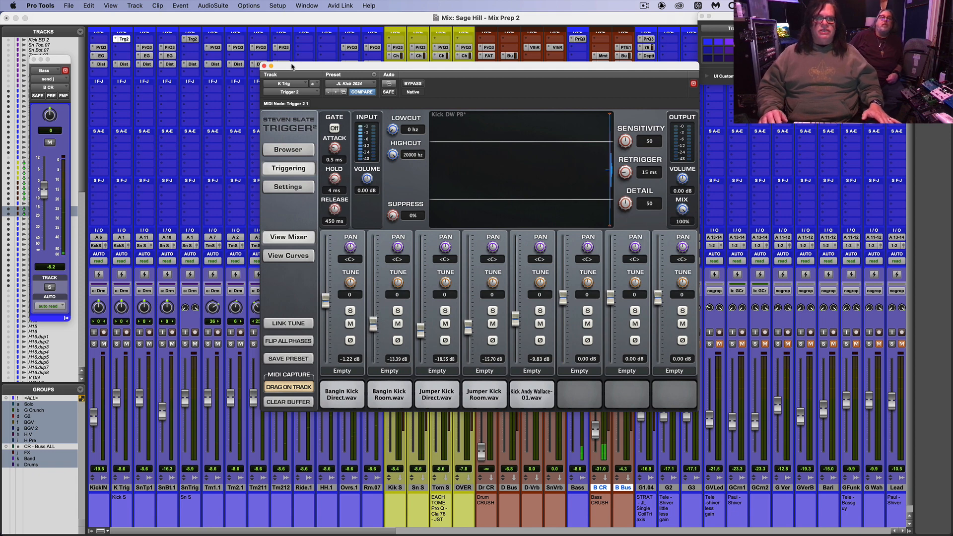
left_click_drag(287, 65, 586, 197)
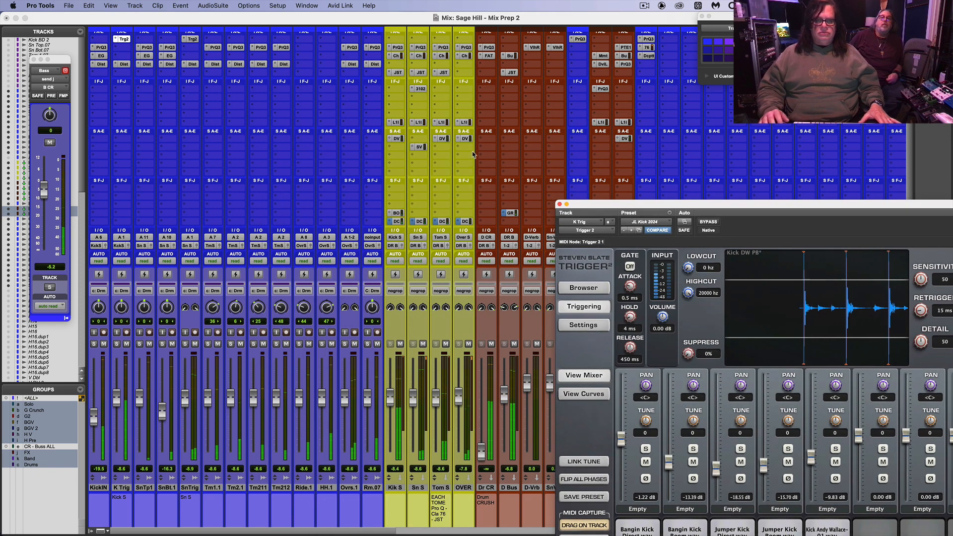
key("space")
Step: In the Kik S track's Pro-Q 3, set the high bell to about -1.6 dB near 5.4 kHz and add a high-shelf cut around 20 kHz
left_click(396, 48)
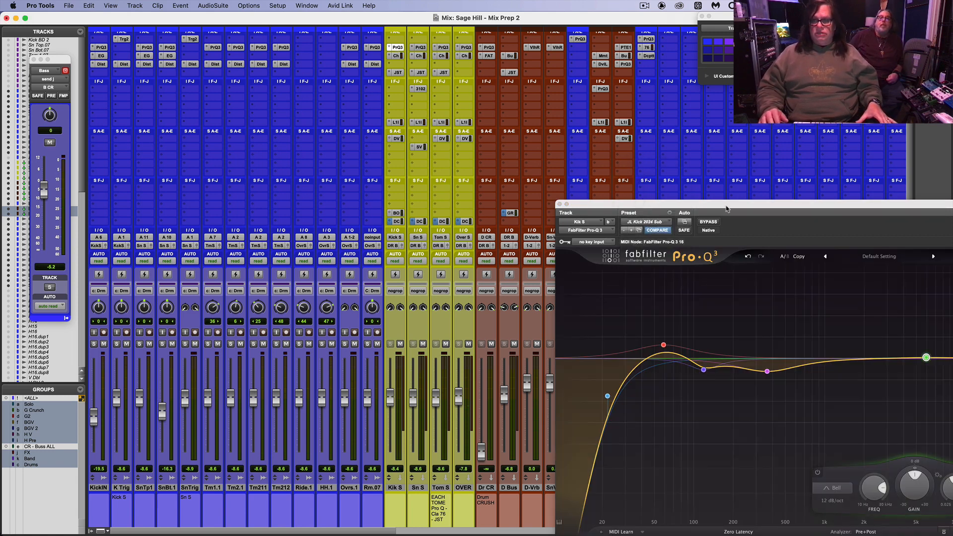
left_click_drag(728, 206, 378, 59)
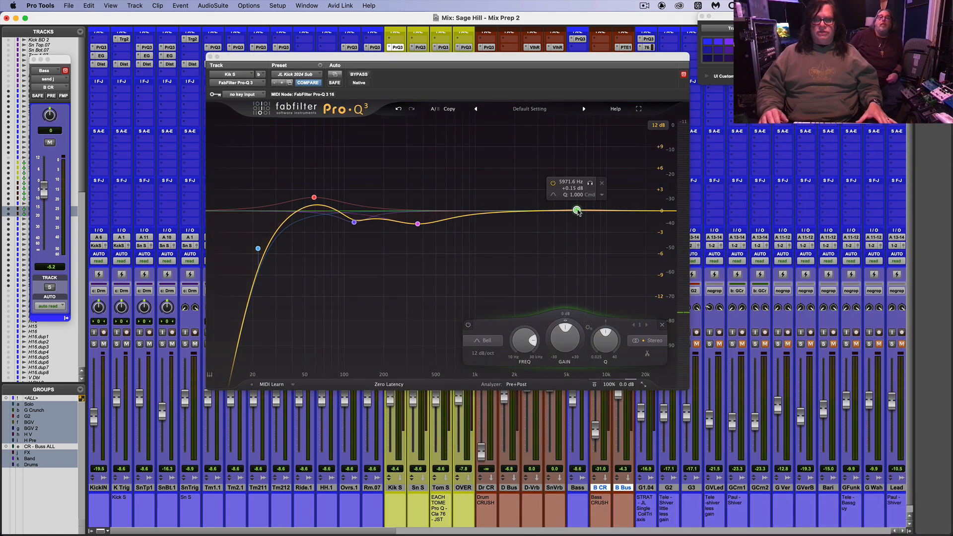
left_click_drag(577, 211, 575, 217)
key("space")
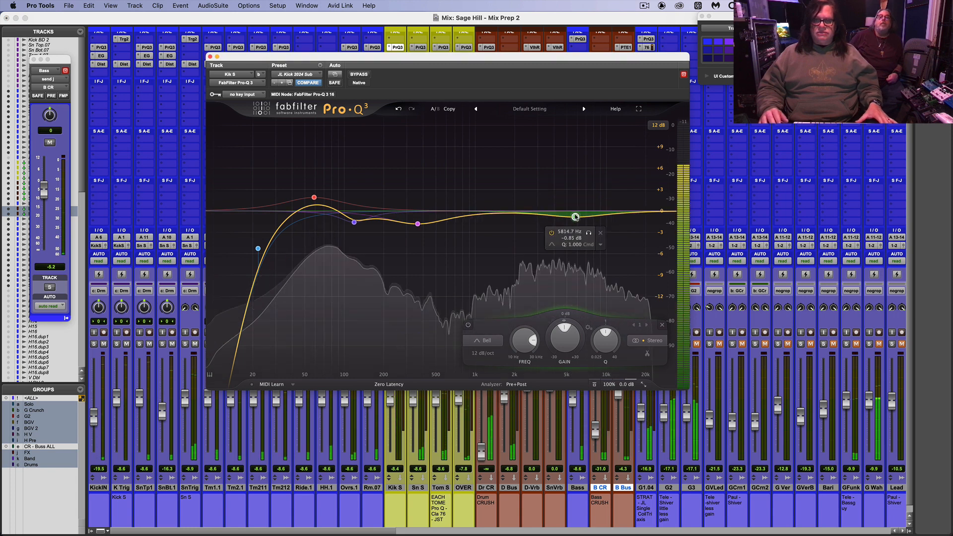
left_click_drag(645, 212, 644, 226)
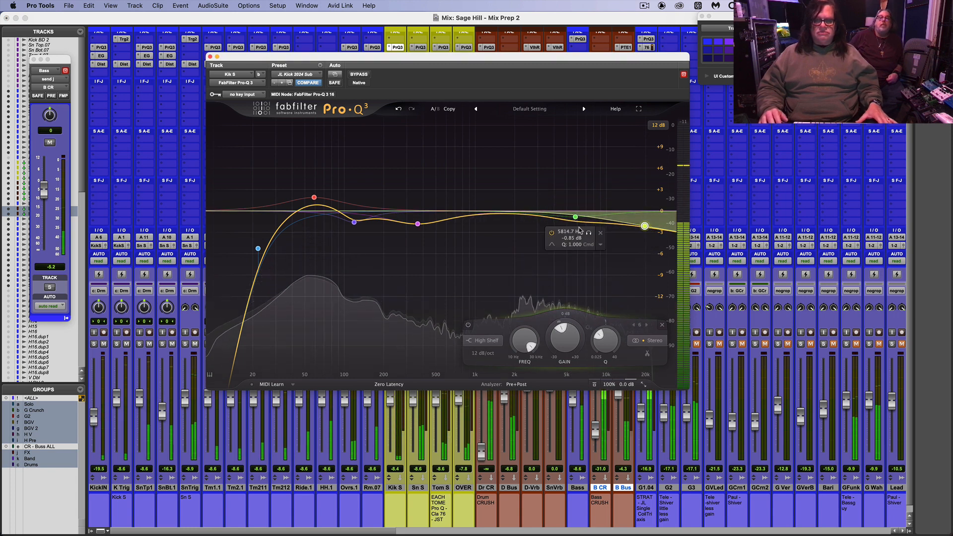
left_click_drag(575, 217, 570, 222)
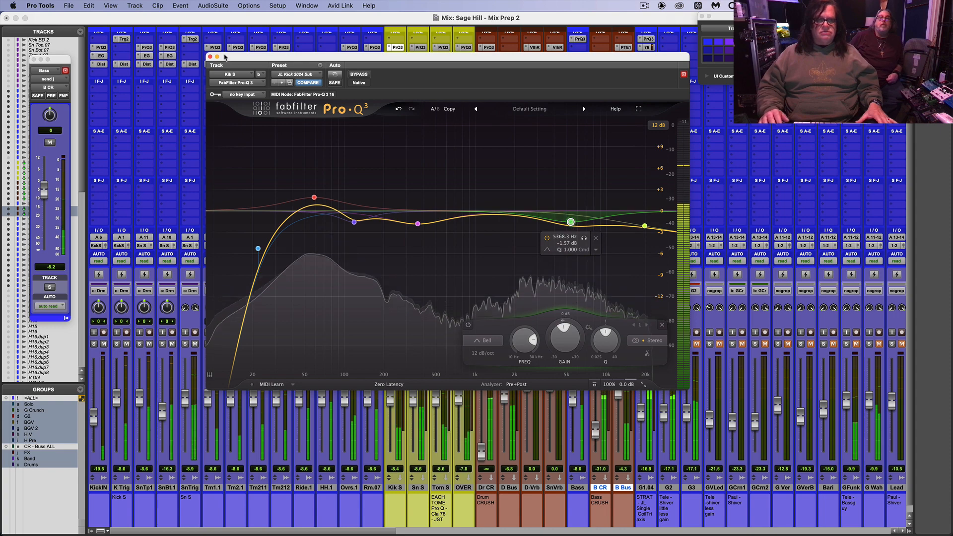
left_click(210, 56)
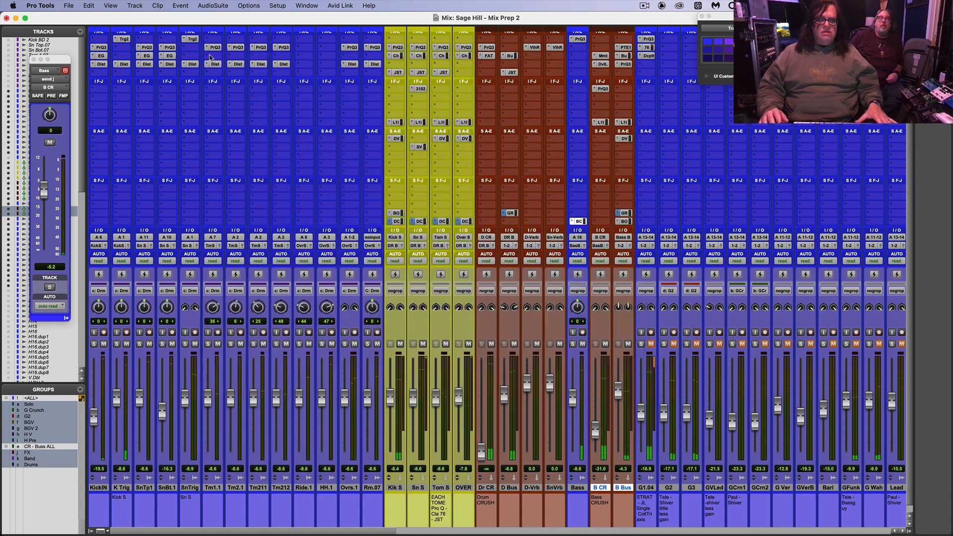
Step: Set the Kik S track's D-Verb send level to about -17.4 dB
left_click(396, 139)
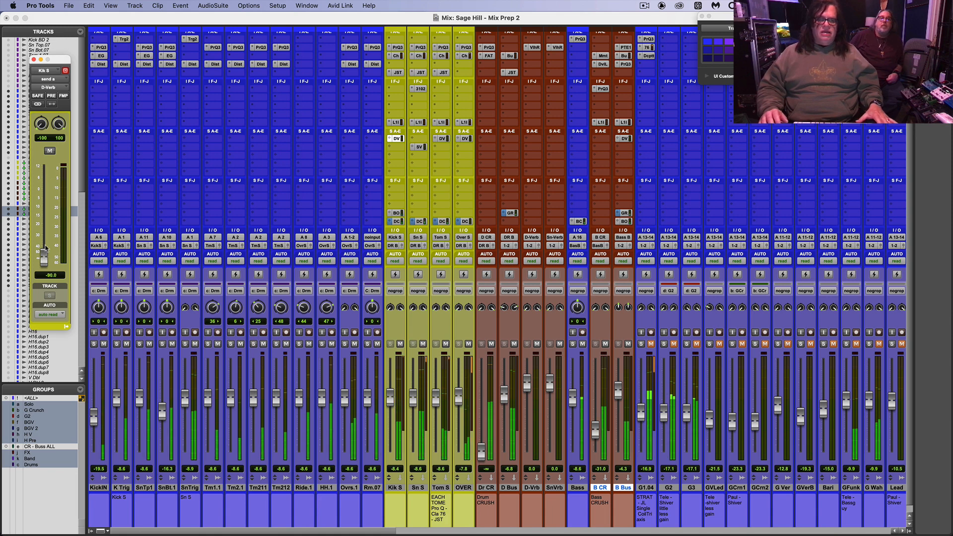
left_click_drag(43, 259, 45, 220)
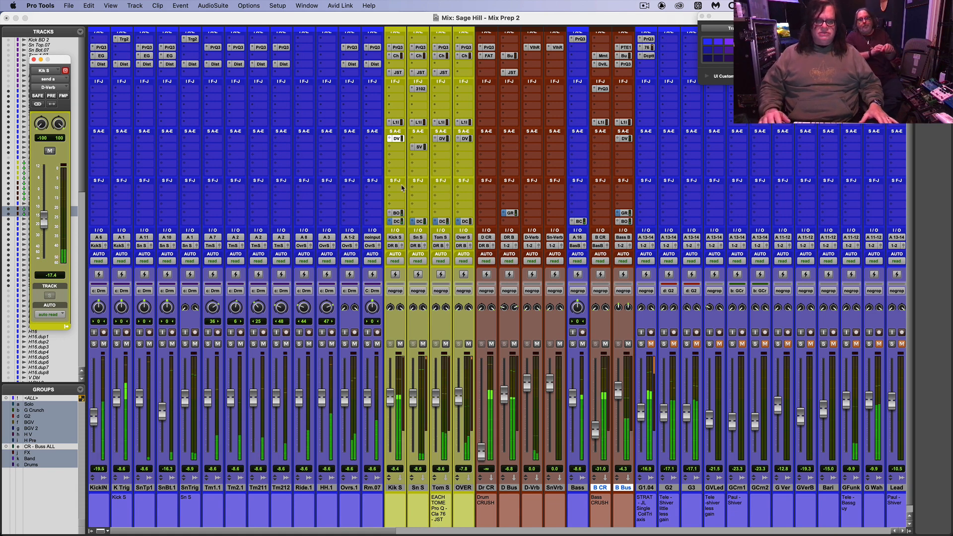
Step: Move the Sn-Verb send from the Sn S track to send slot C of the Sn Trig track
left_click(417, 488)
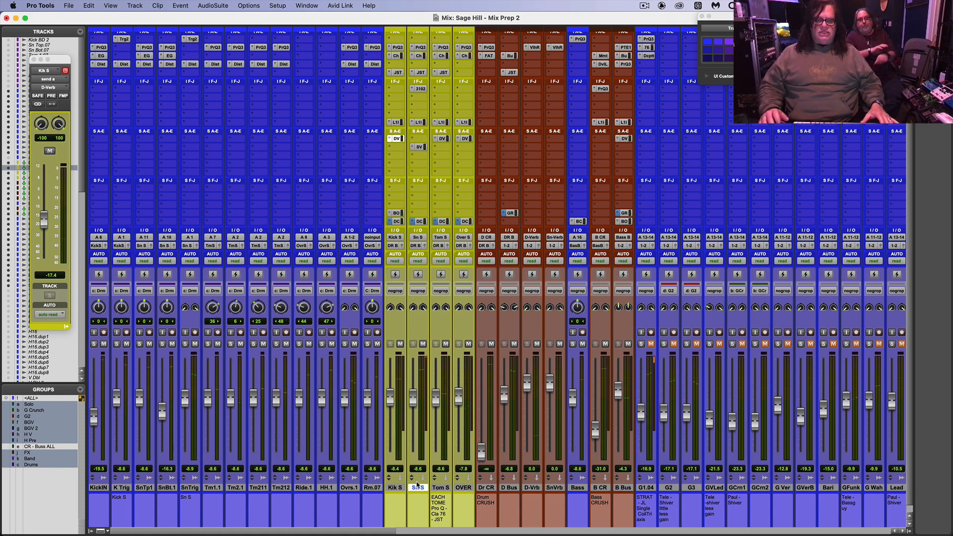
left_click(419, 148)
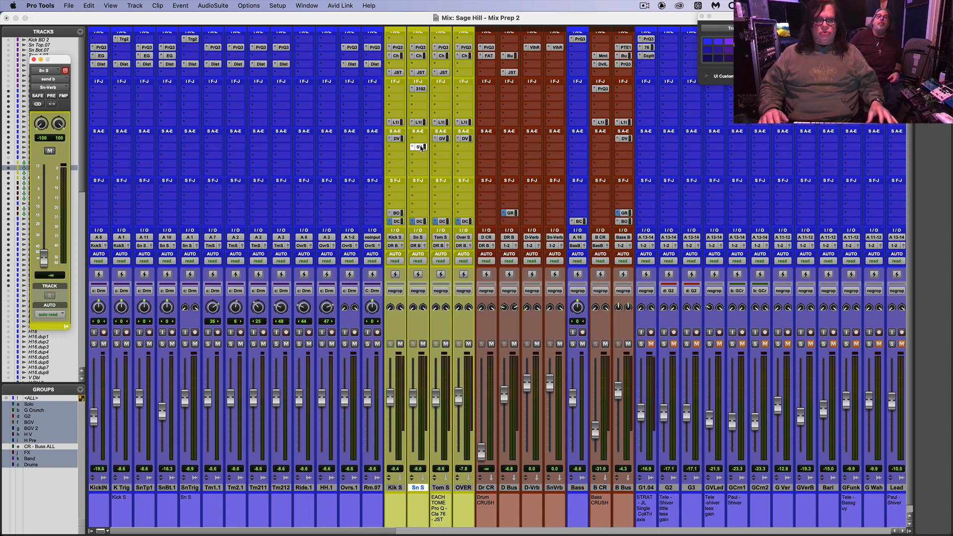
left_click_drag(421, 149, 191, 157)
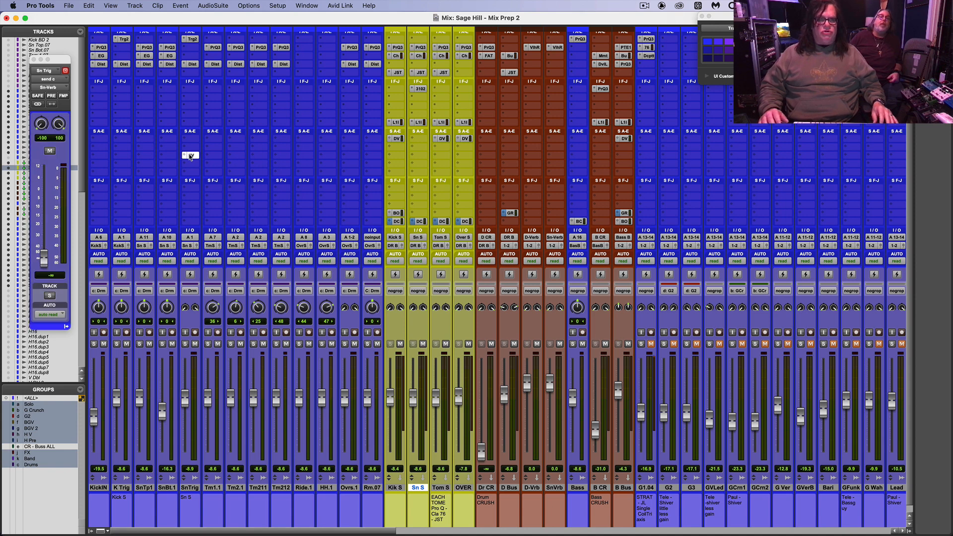
left_click(190, 157)
left_click(191, 157)
Step: Set the Sn Trig track's Sn-Verb send to about -3 dB during playback and copy the send back to slot B of Sn S
key("space")
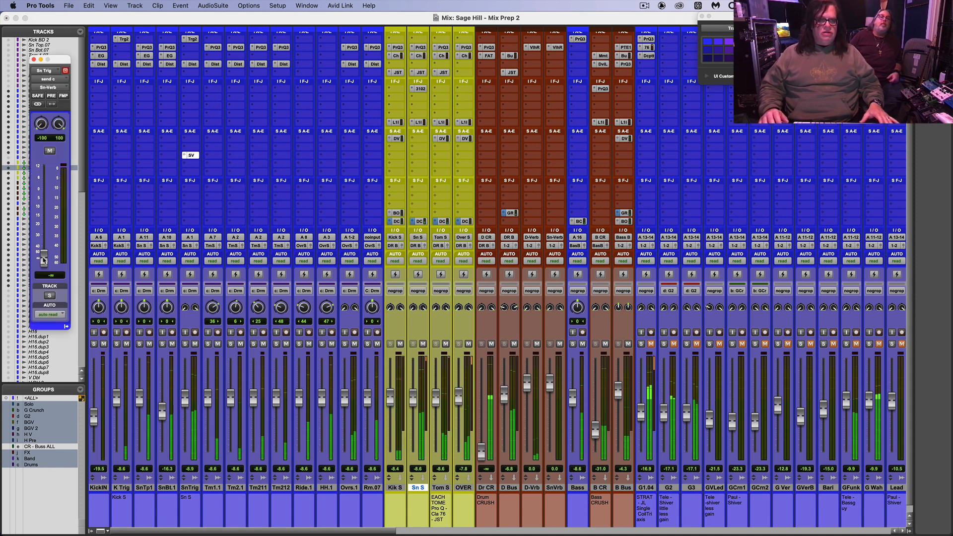
left_click_drag(43, 259, 44, 197)
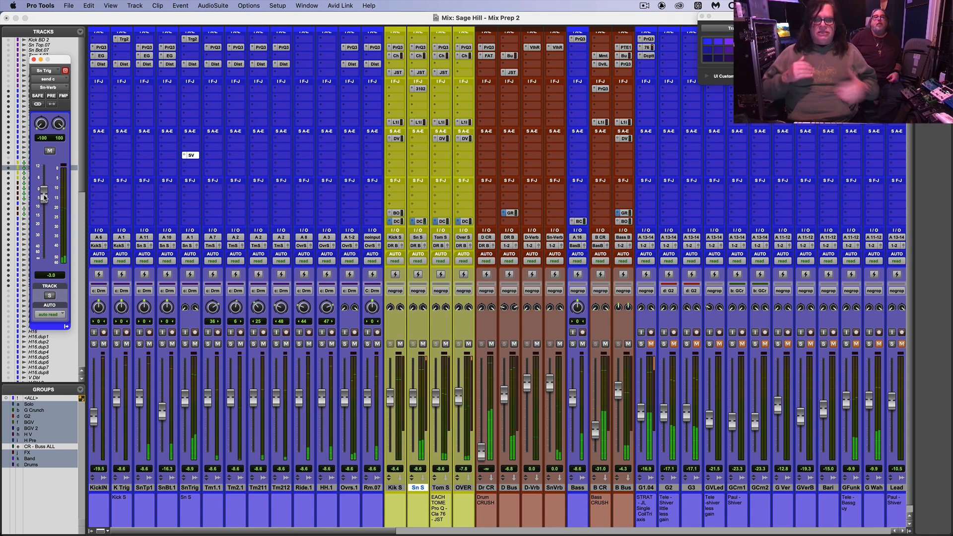
left_click(194, 155)
left_click_drag(418, 147, 418, 148)
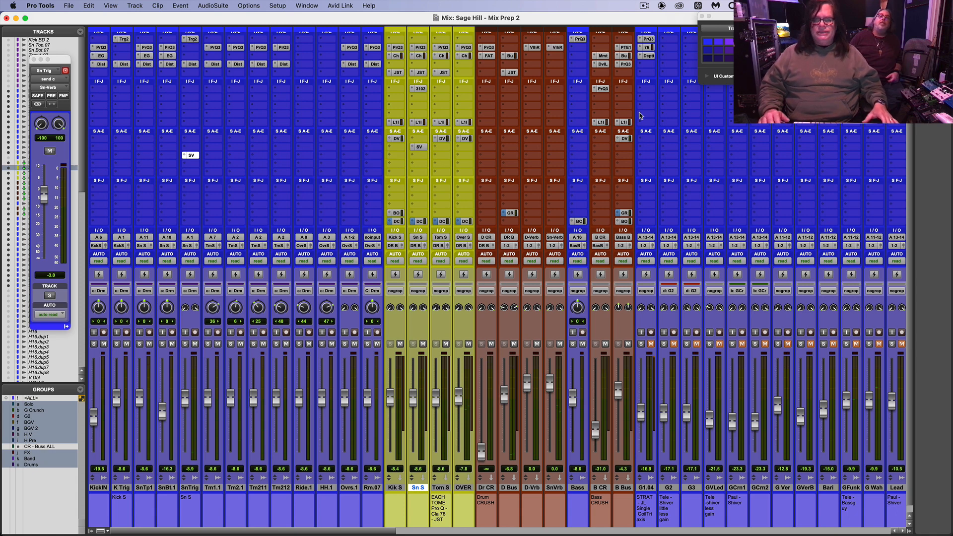
Step: Review the ValhallaRoom reverb settings on the D-Verb and Sn-Verb return tracks
left_click(555, 487)
left_click(532, 487)
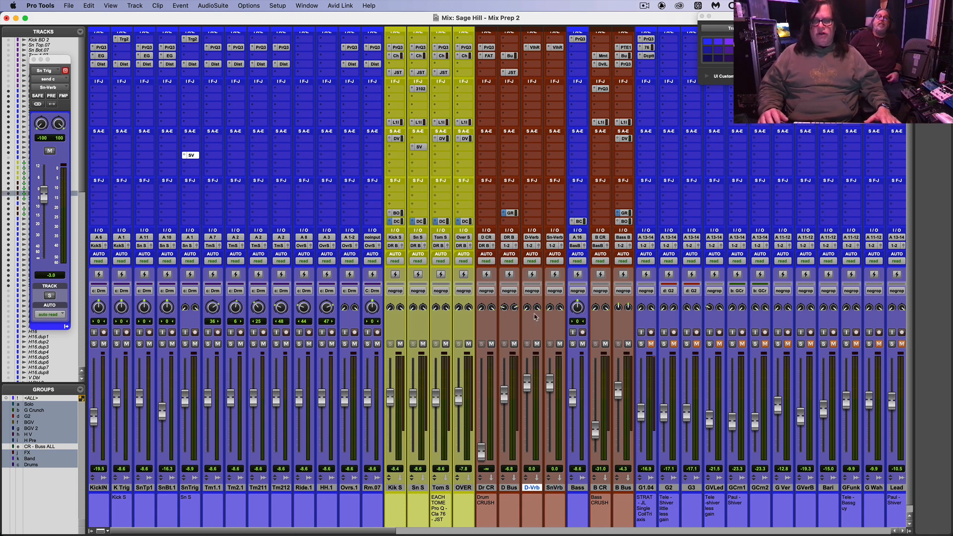
left_click(534, 48)
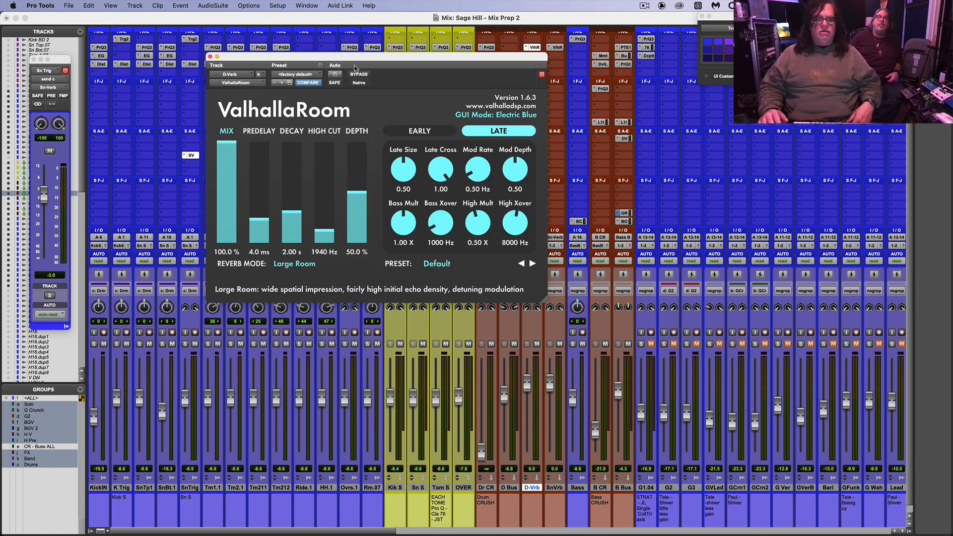
left_click_drag(340, 58, 231, 30)
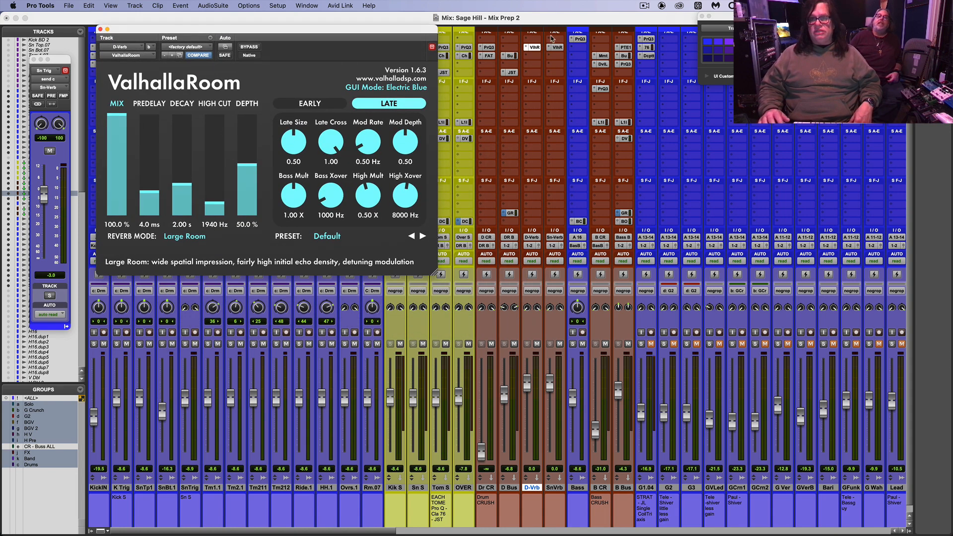
left_click(557, 48)
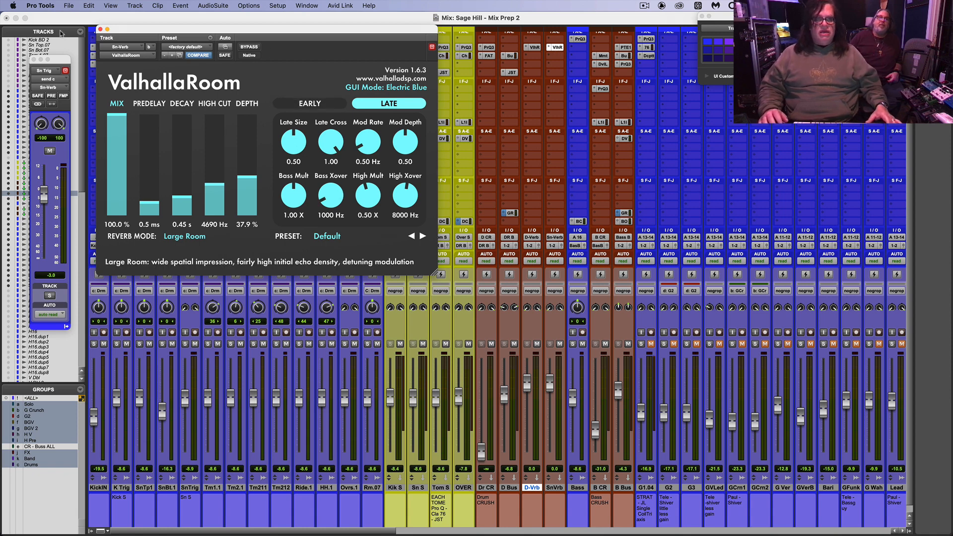
left_click(100, 30)
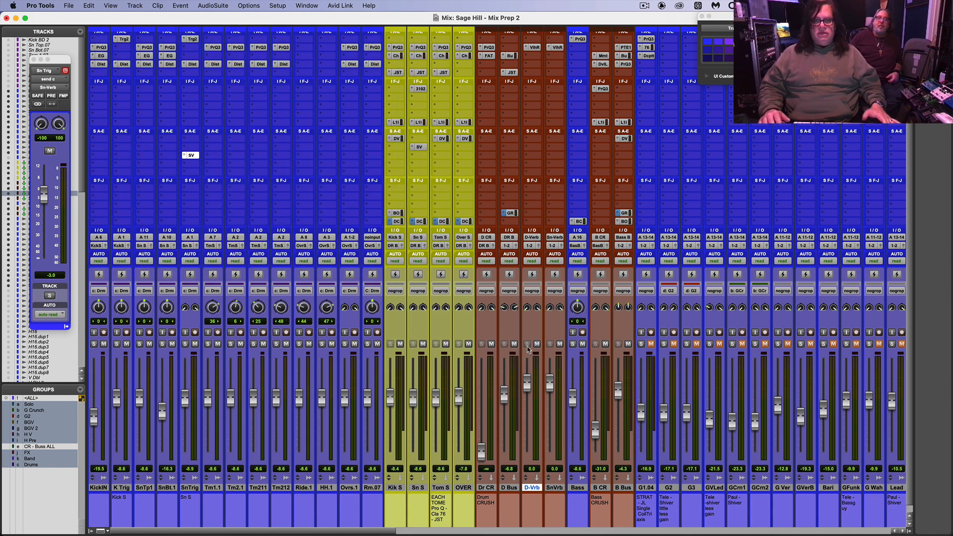
Step: Play the mix and check the B CR fader's balance against the drums and bass
key("space")
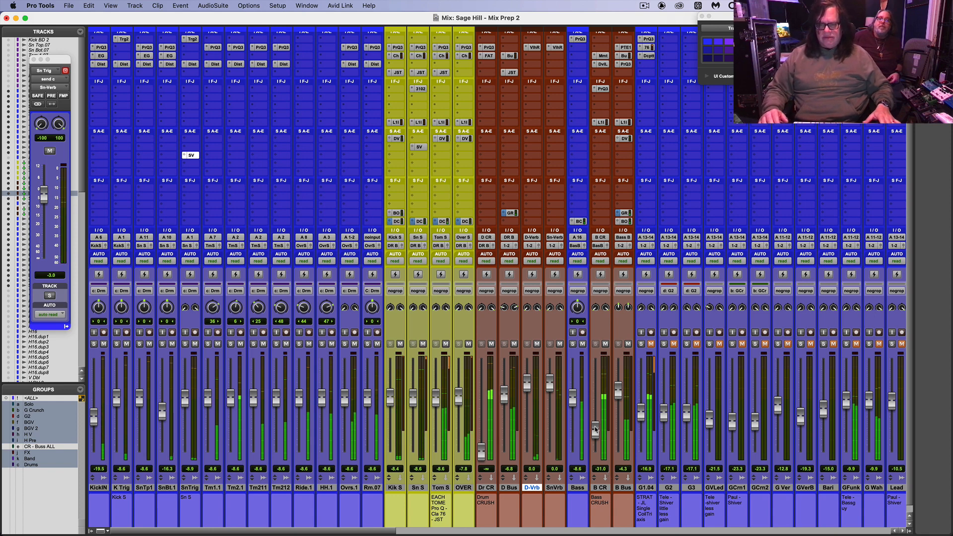
left_click_drag(596, 425, 596, 432)
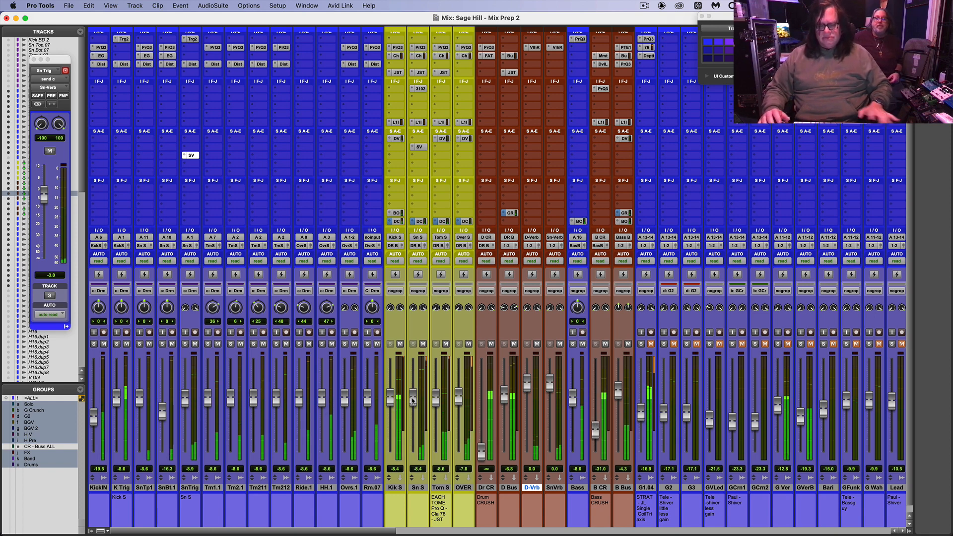
Step: Examine the drum tracks' waveforms zoomed in horizontally in the Edit window and return to the Mix window
key("super+equal")
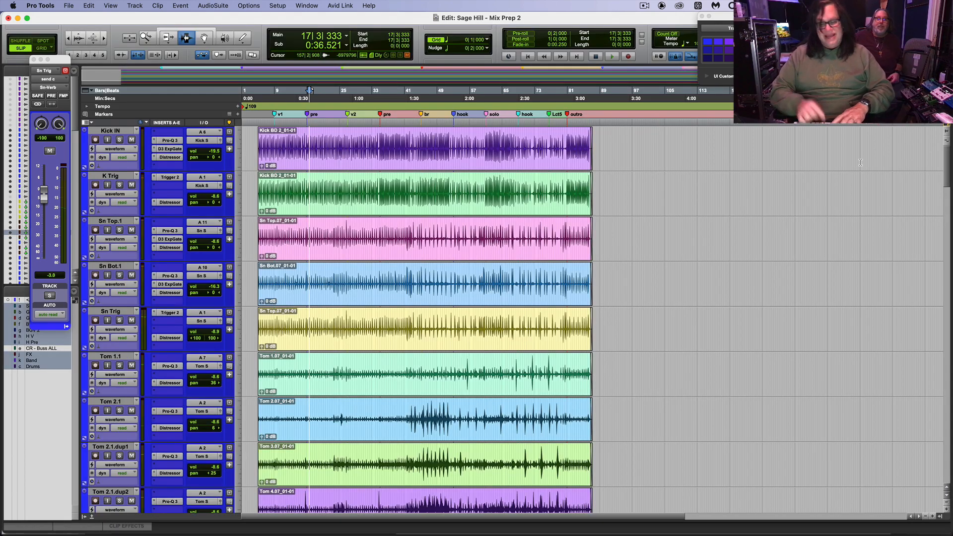
key("super+bracketright")
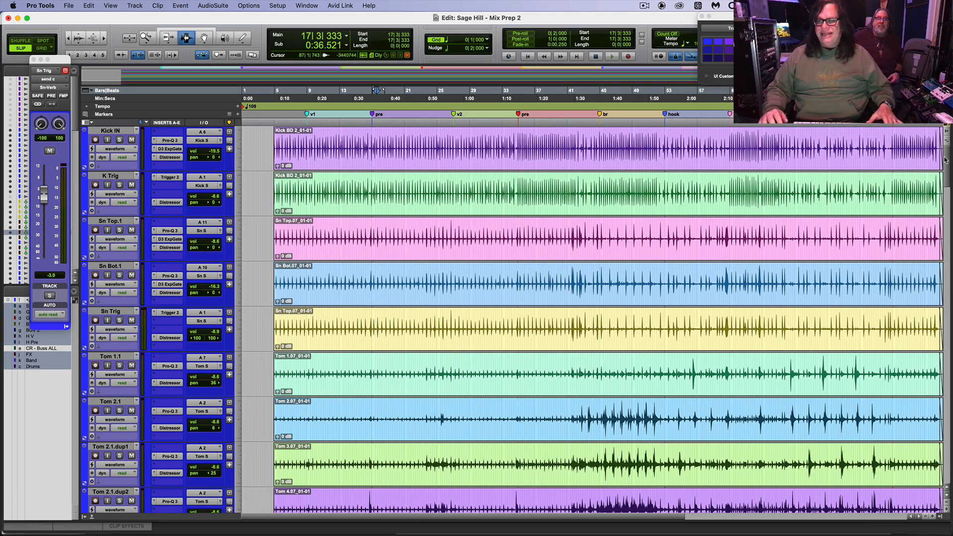
mouse_move(946, 160)
left_mouse_down()
mouse_move(951, 244)
mouse_move(952, 159)
left_mouse_up()
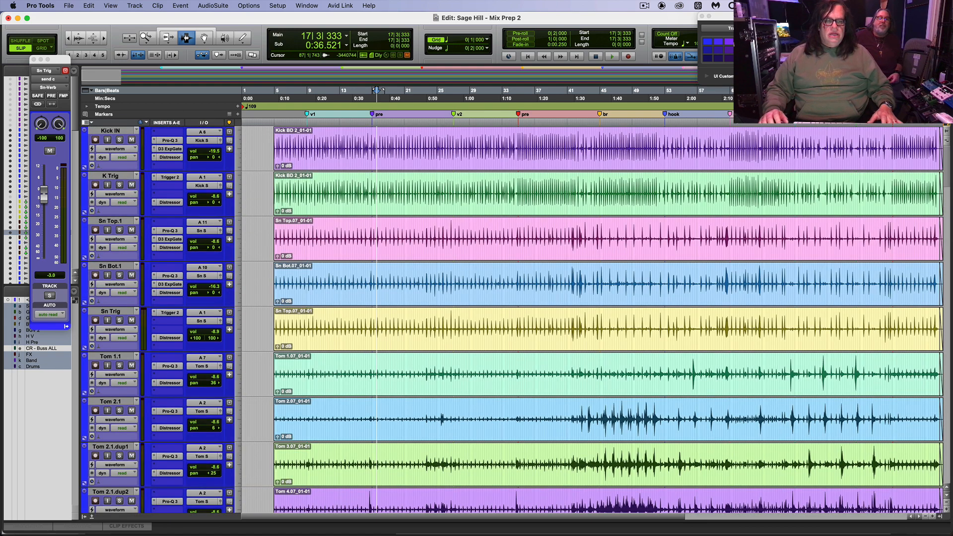
left_click(85, 312)
left_click(89, 312)
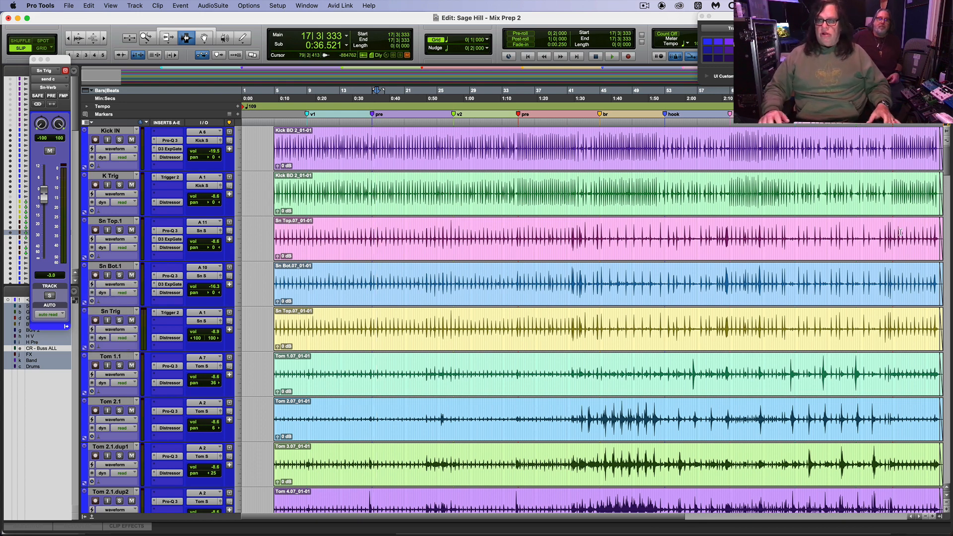
left_click_drag(947, 166, 949, 233)
key("super+equal")
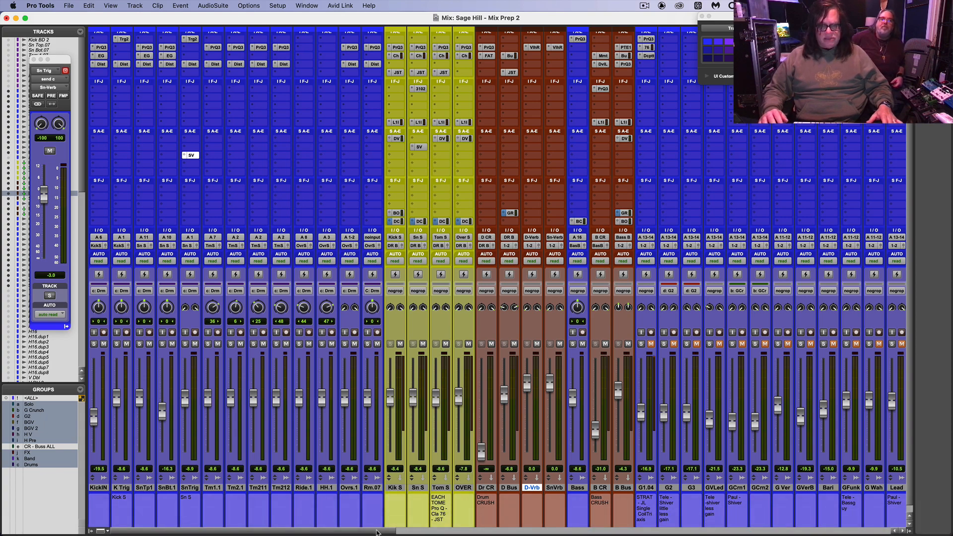
Step: Solo the G1.04 guitar track in the Edit window and play it from its first clips in the v1 section
left_click_drag(376, 532, 751, 532)
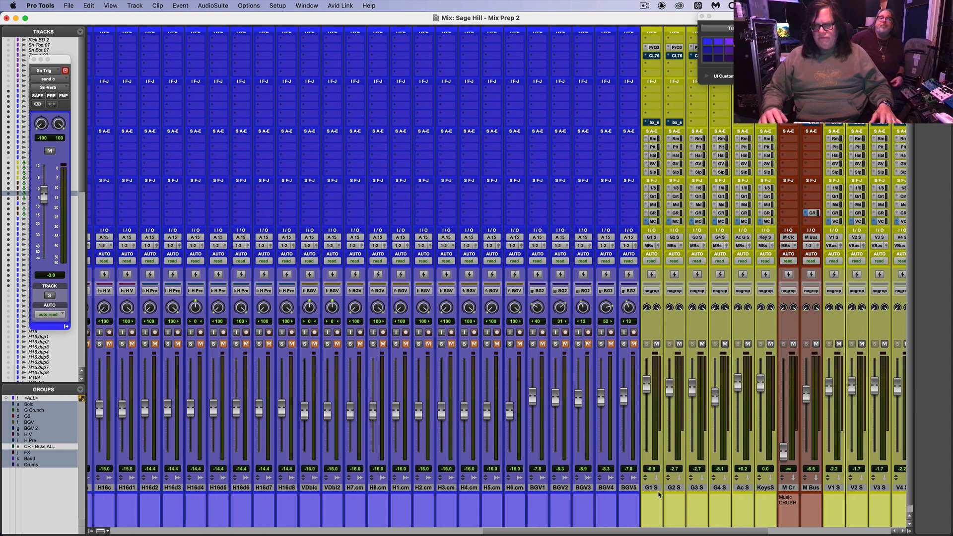
left_click(744, 488)
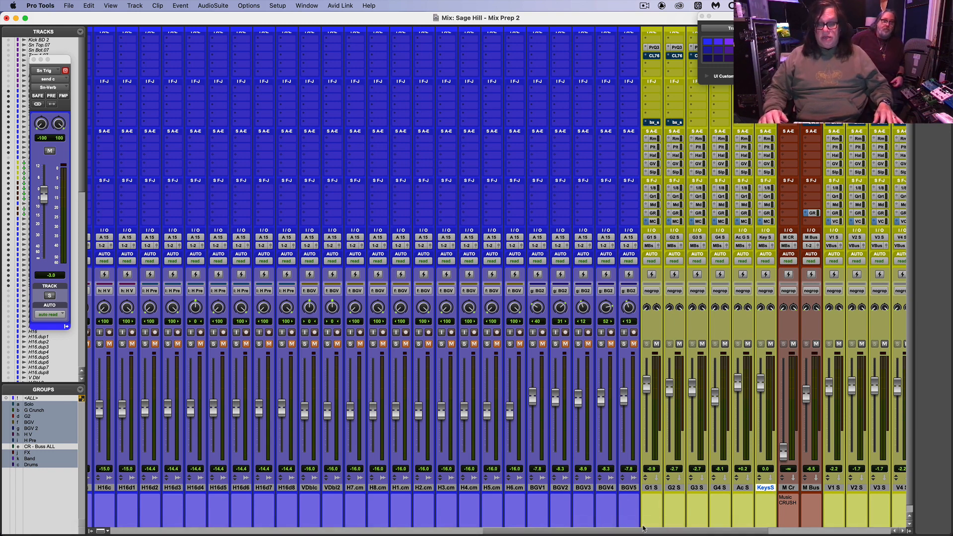
key("super+equal")
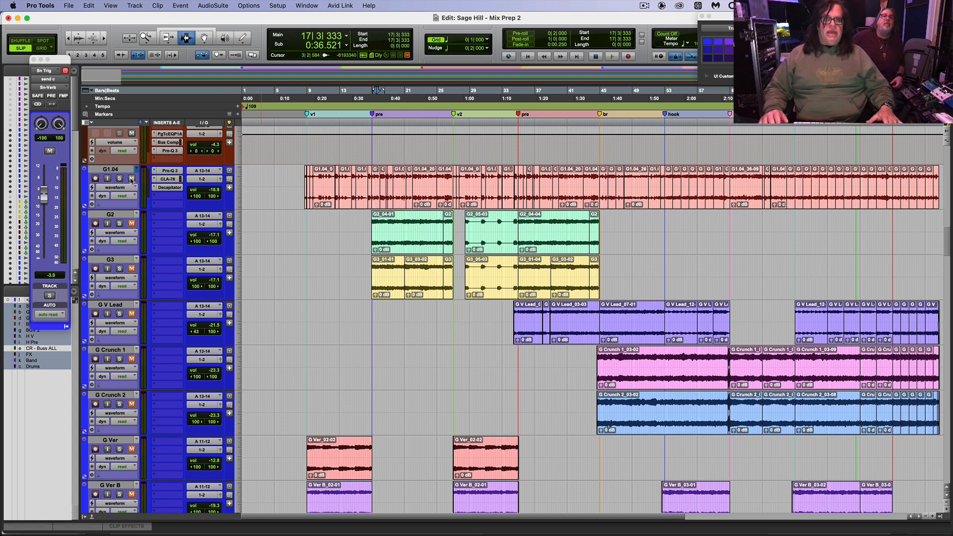
left_click(119, 178)
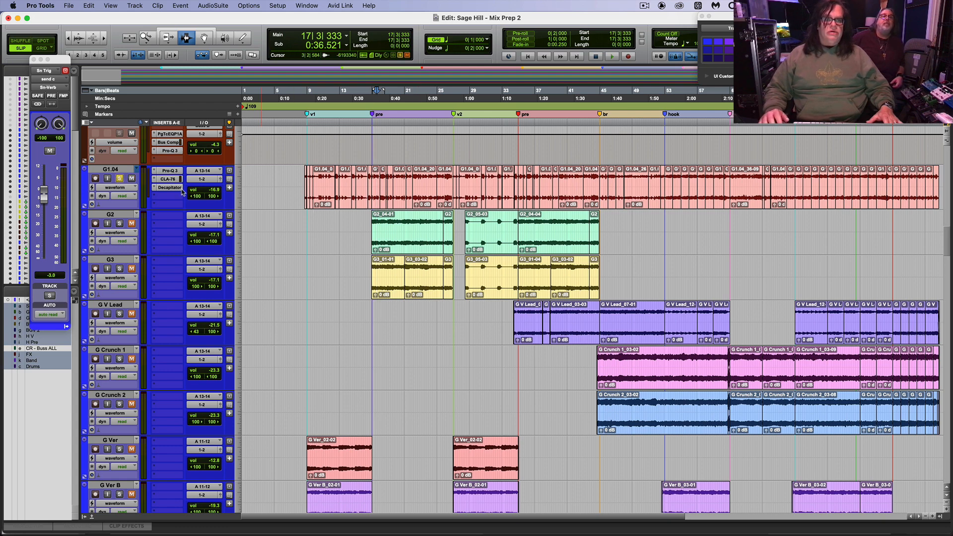
left_click(317, 183)
key("space")
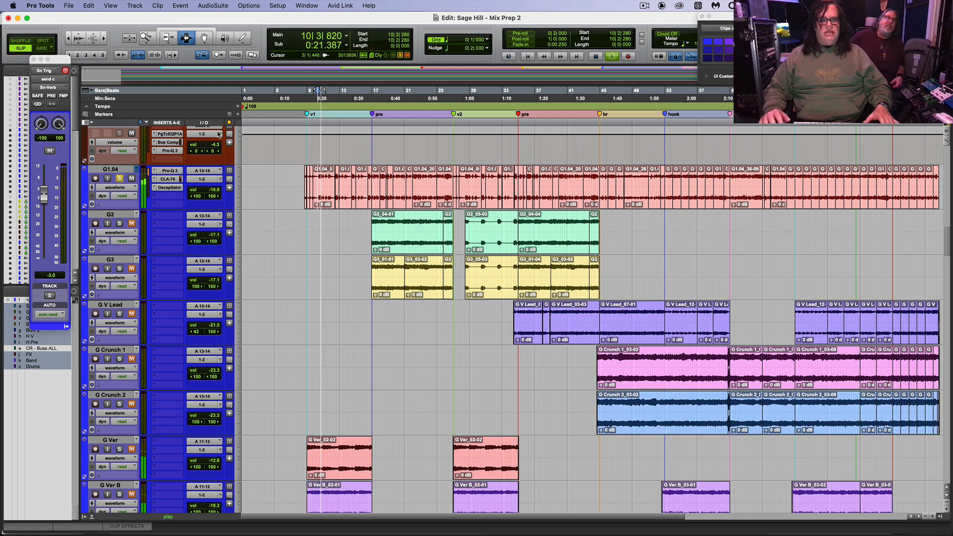
Step: Review the Pro-Q 3 and CLA-76 inserts on the G1.04 track and bypass its Decapitator
key("super+equal")
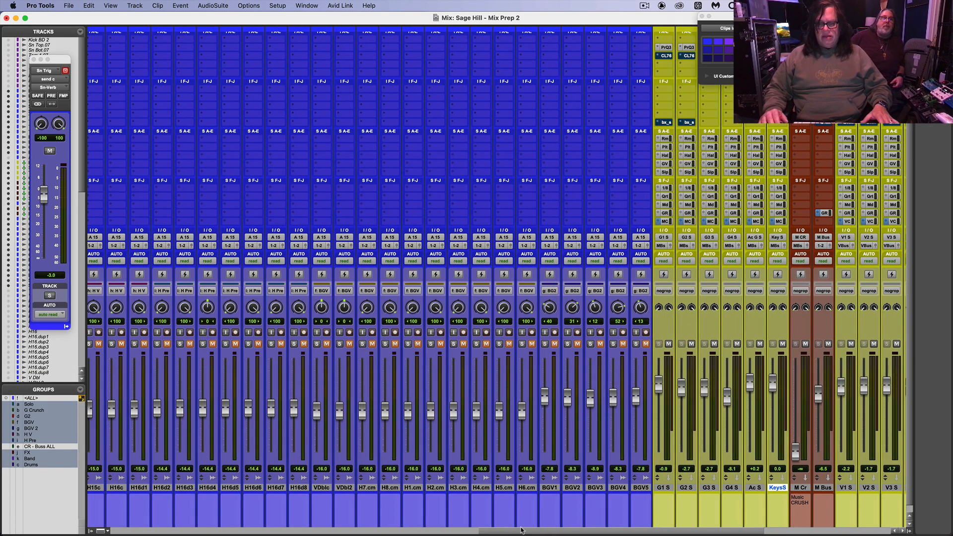
left_click_drag(536, 534, 250, 491)
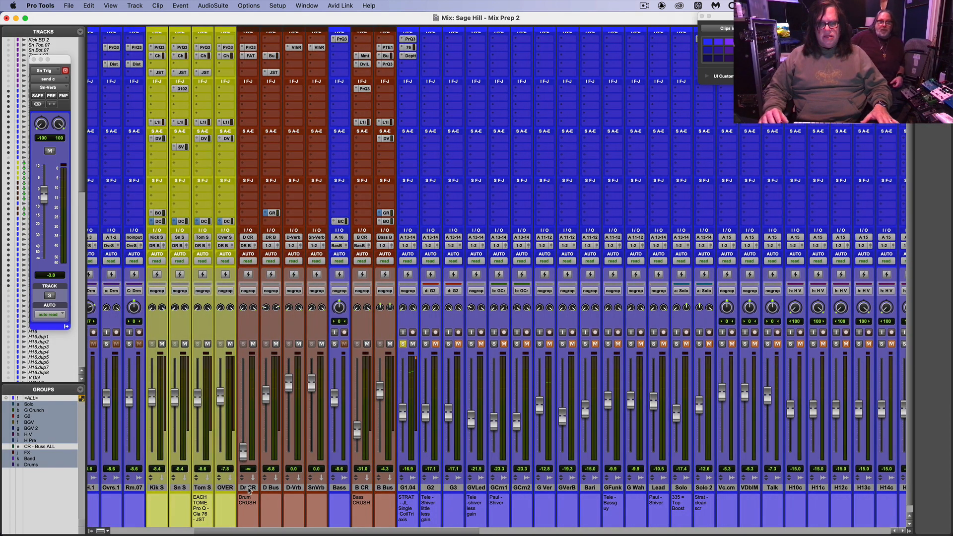
left_click(409, 39)
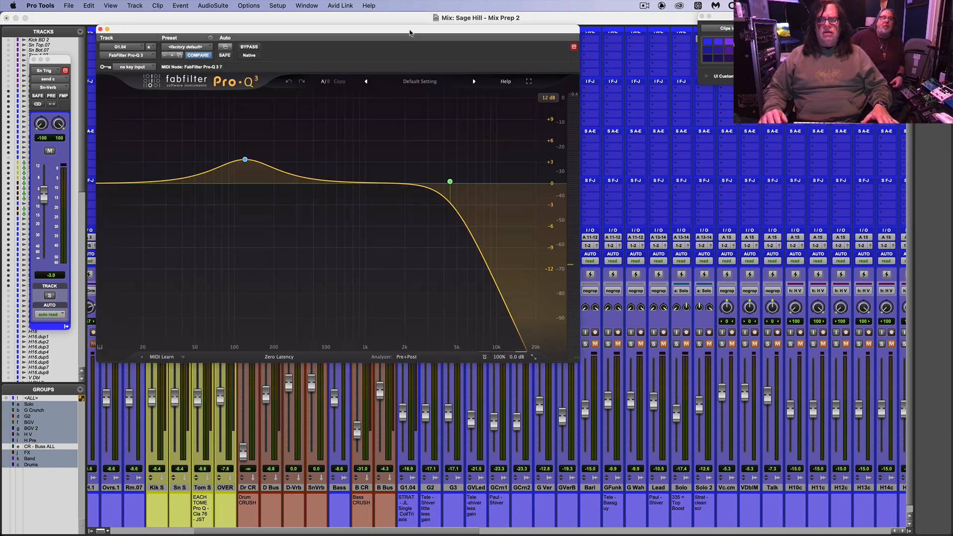
left_click_drag(410, 33, 396, 177)
left_click(409, 47)
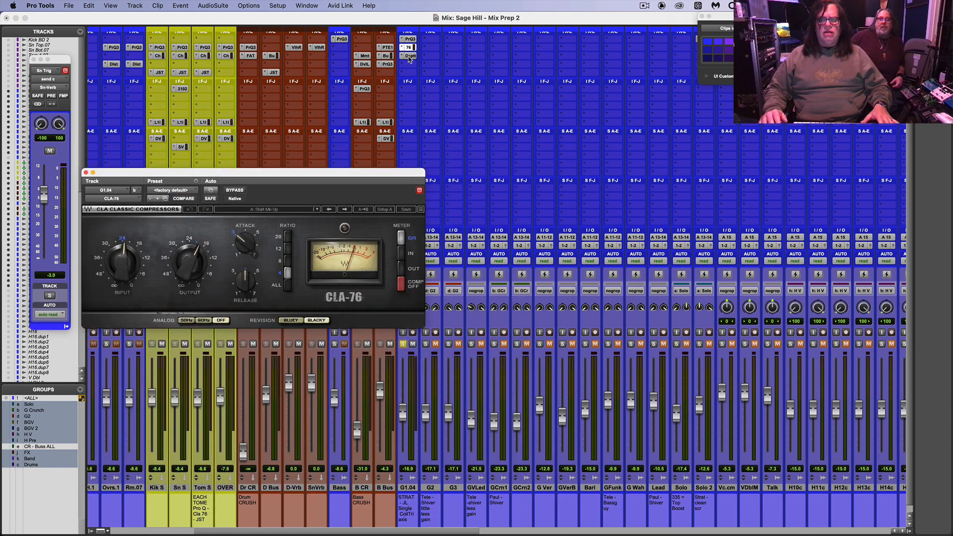
left_click(409, 56)
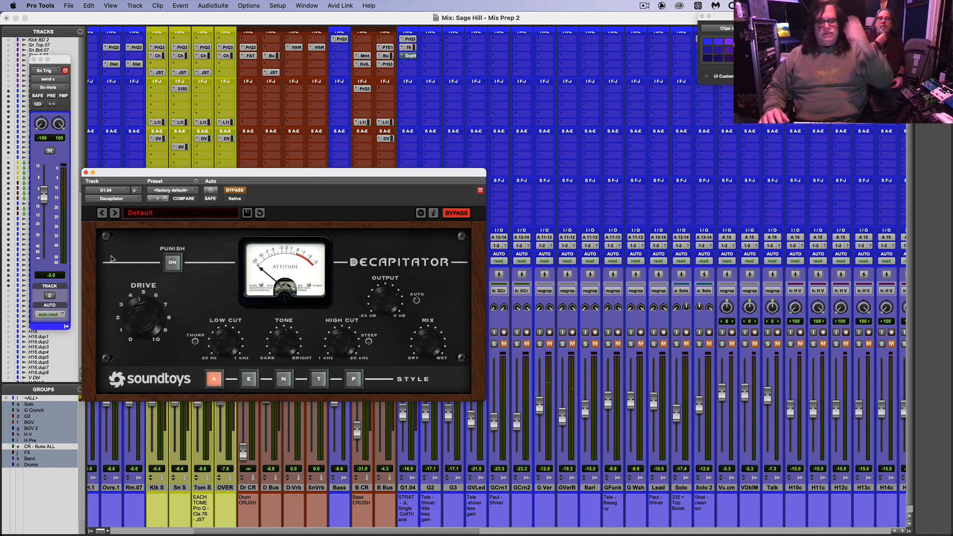
left_click(86, 173)
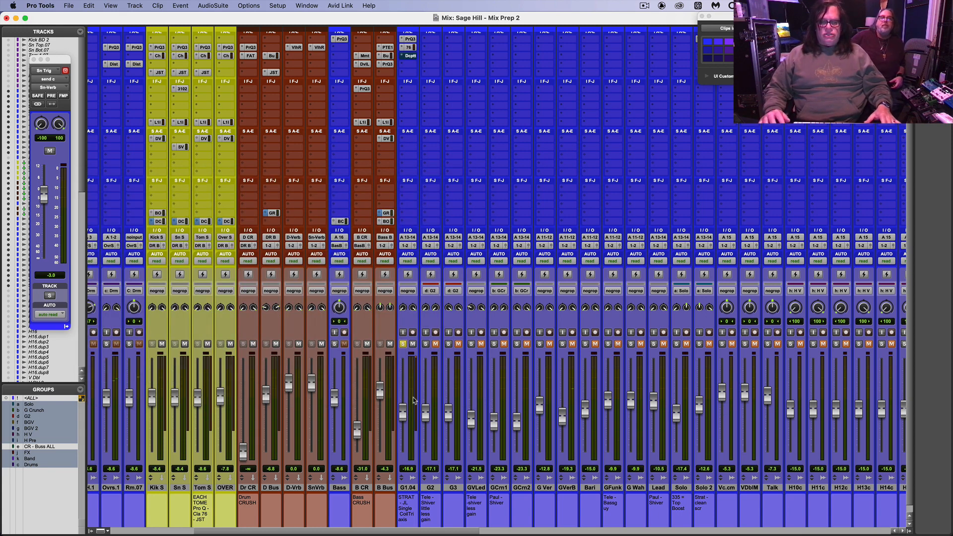
Step: Move the G1 S submaster channel directly beside the G1.04 guitar track in the Mix window
key("super+equal")
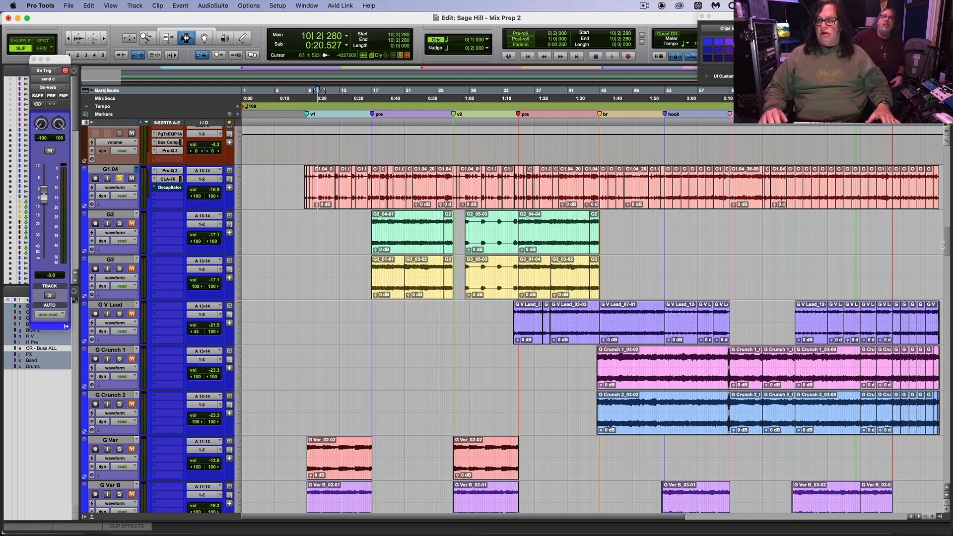
scroll(945, 238, "down", 2)
scroll(929, 223, "up", 3)
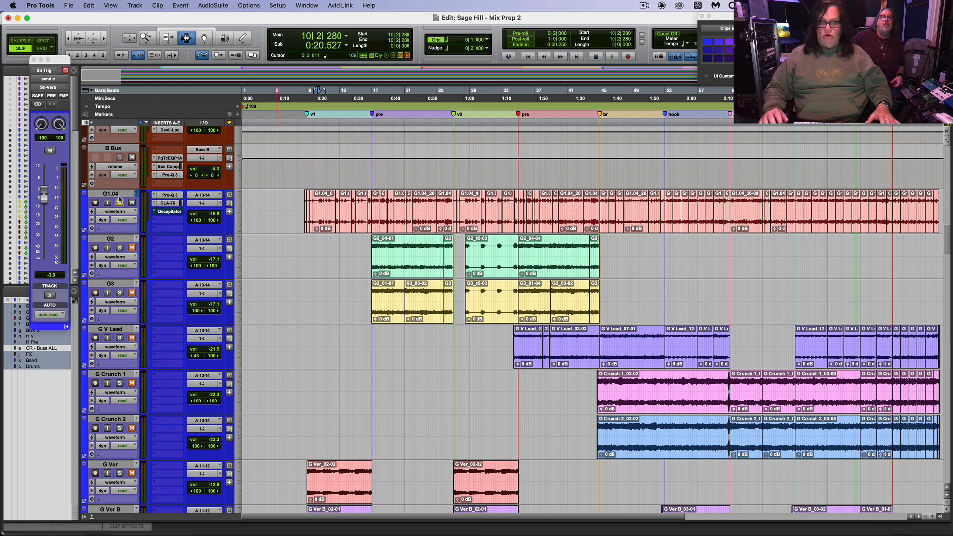
left_click(118, 196)
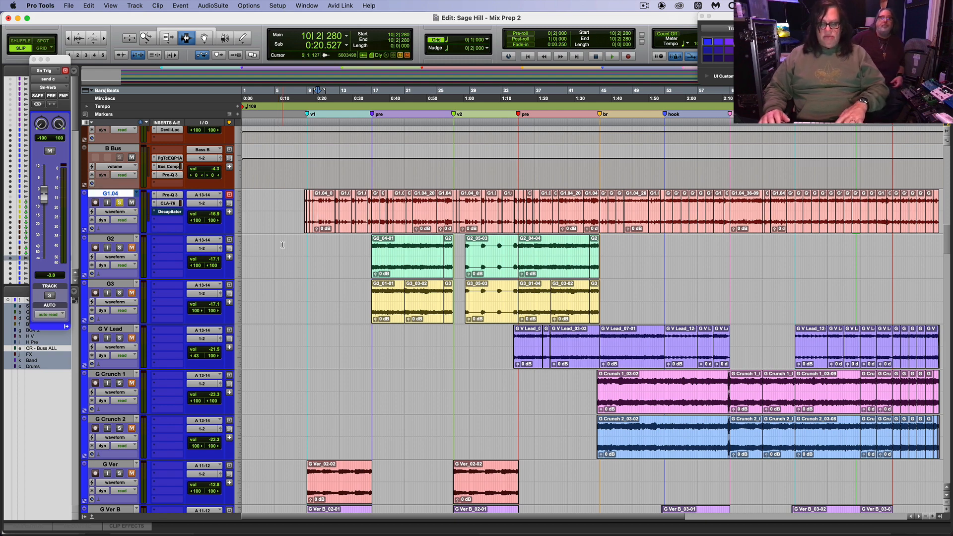
key("super+equal")
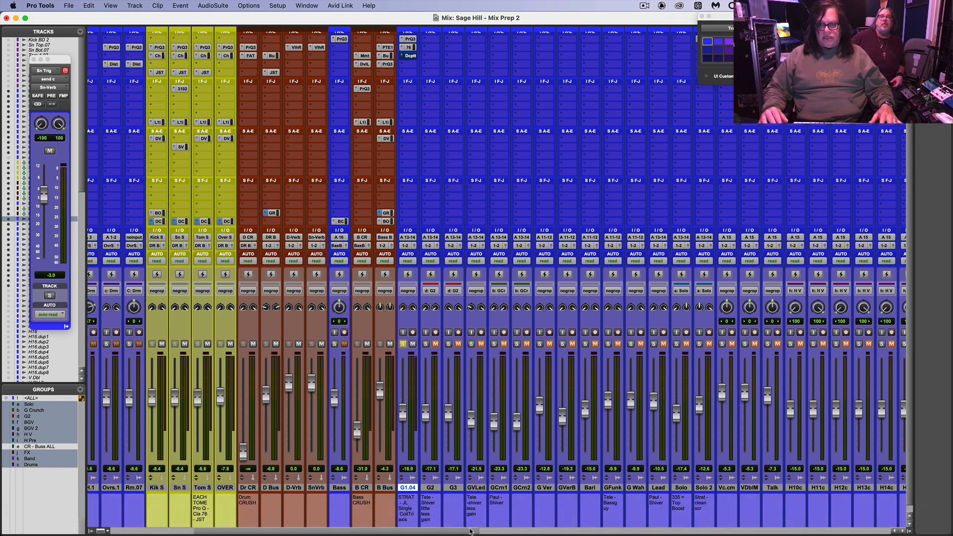
left_click_drag(470, 531, 724, 534)
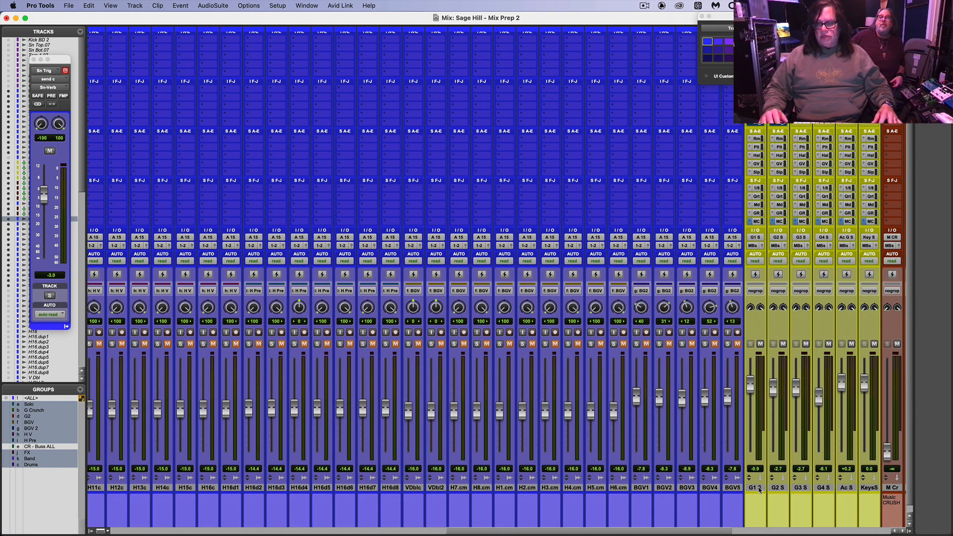
left_click_drag(760, 490, 548, 382)
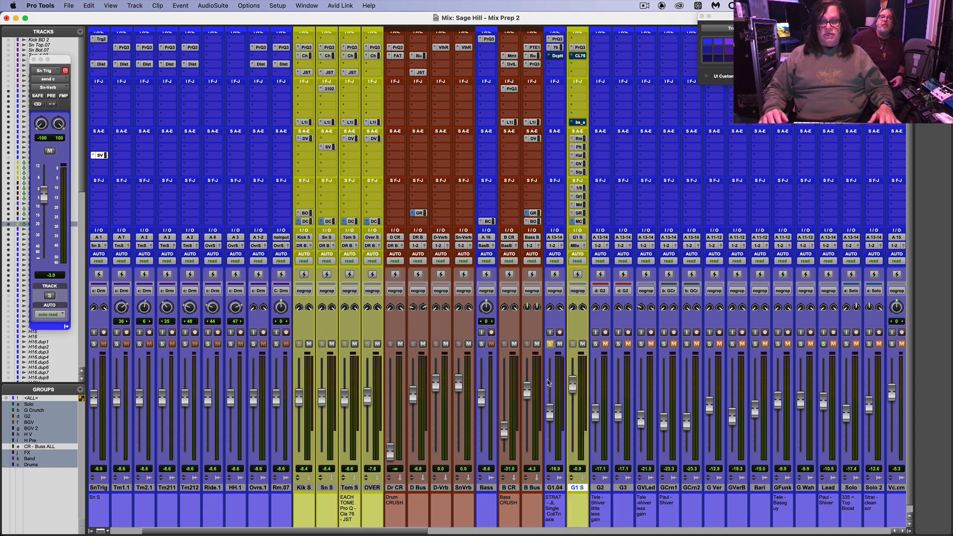
Step: Unsolo G1.04 and route its output to the G1 S stereo bus
left_click(550, 345)
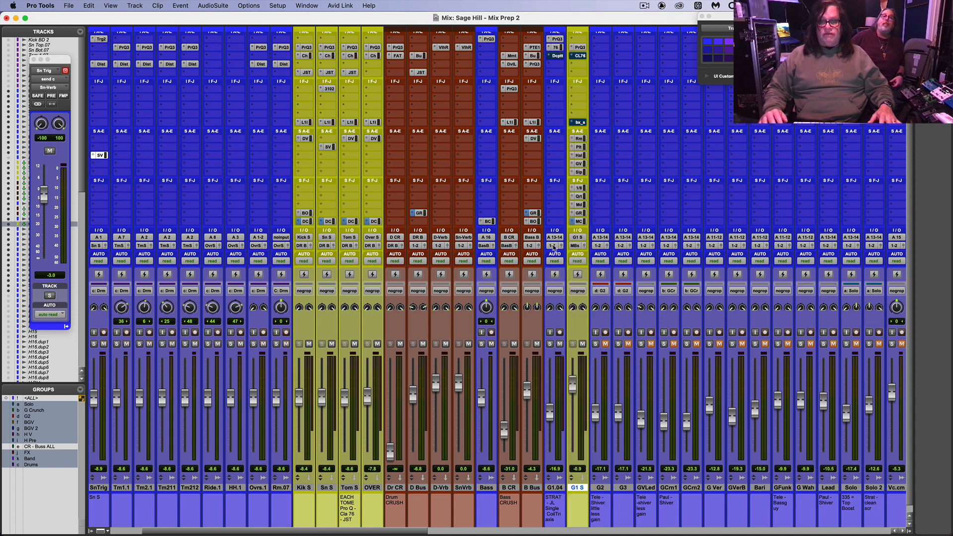
left_click(554, 246)
mouse_move(569, 254)
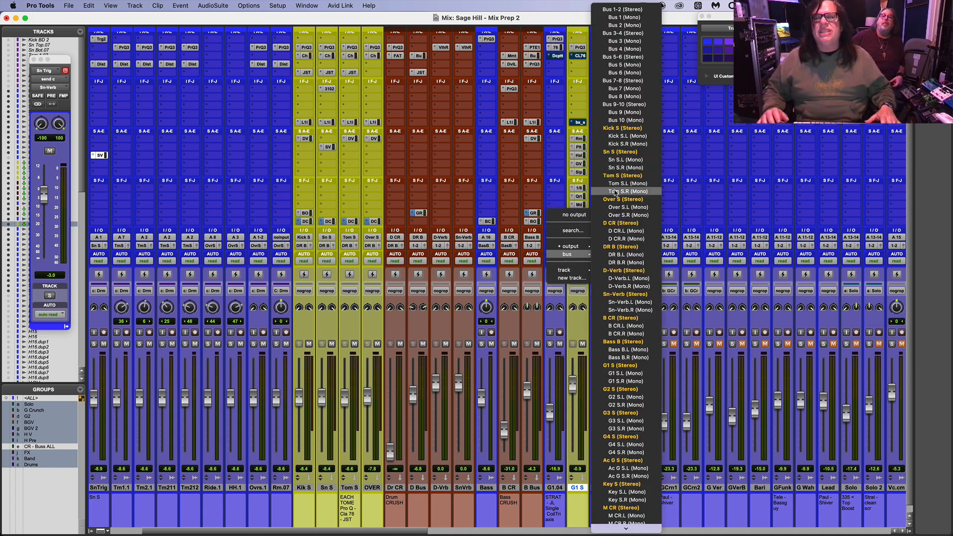
left_click(618, 366)
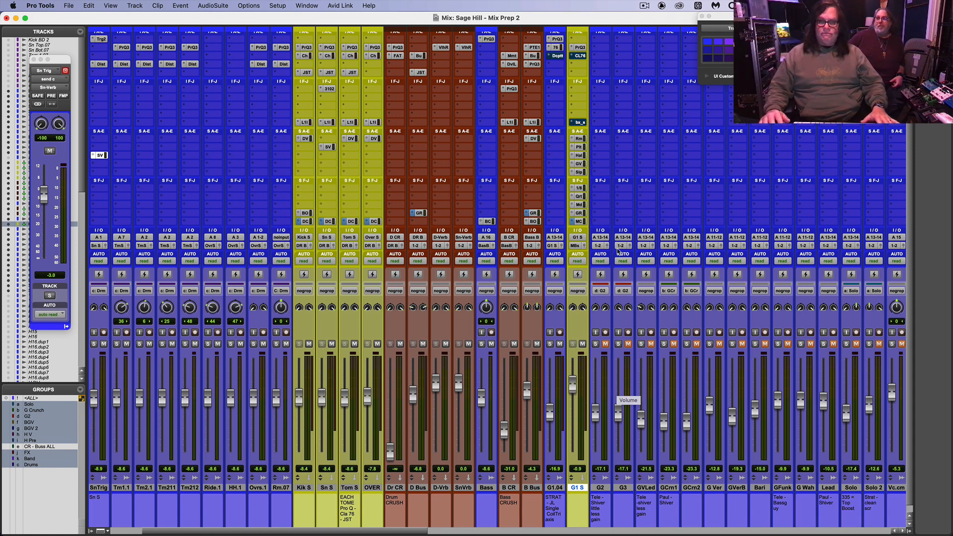
Step: Play the mix and balance the guitar by setting the G1.04 fader to about -10.2 dB and G1 S to about +2.1 dB
key("space")
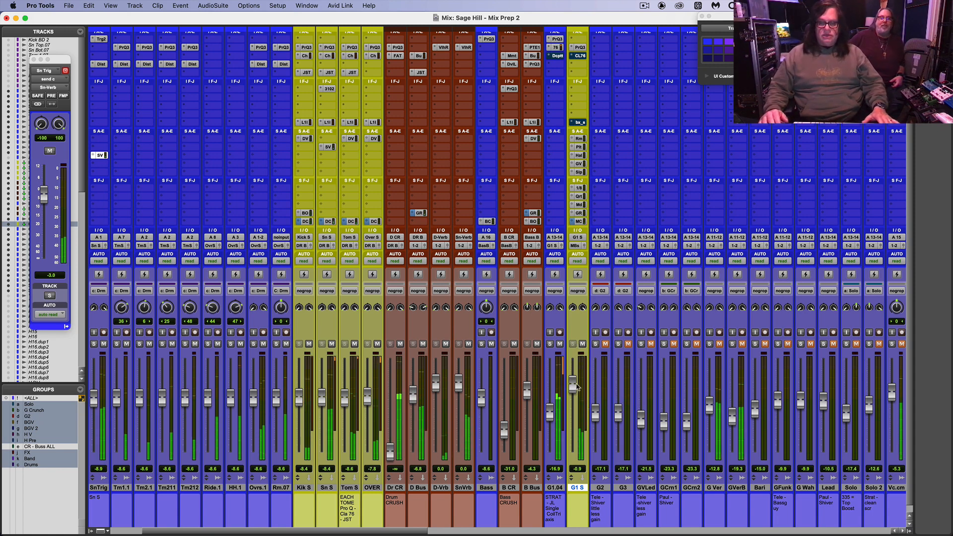
left_click_drag(573, 385, 576, 376)
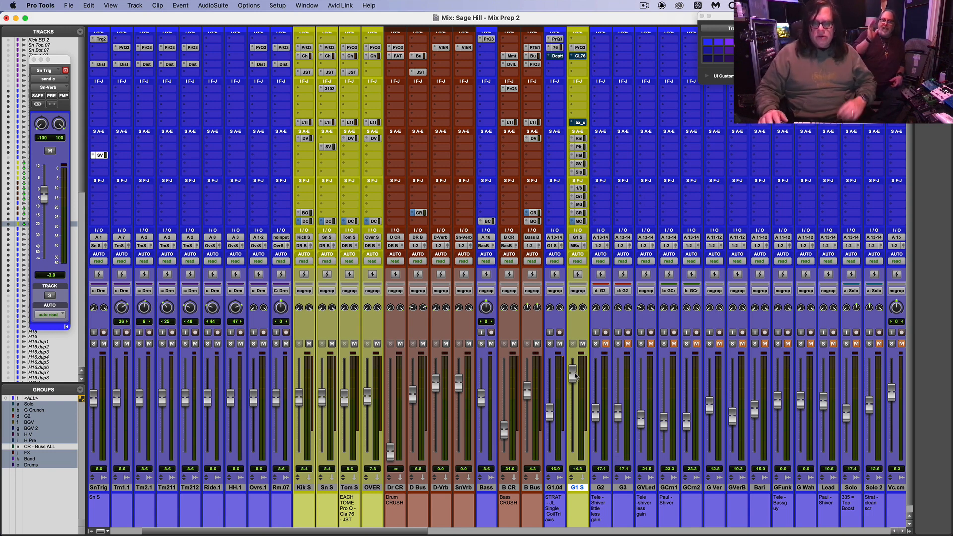
left_click_drag(551, 412, 574, 378)
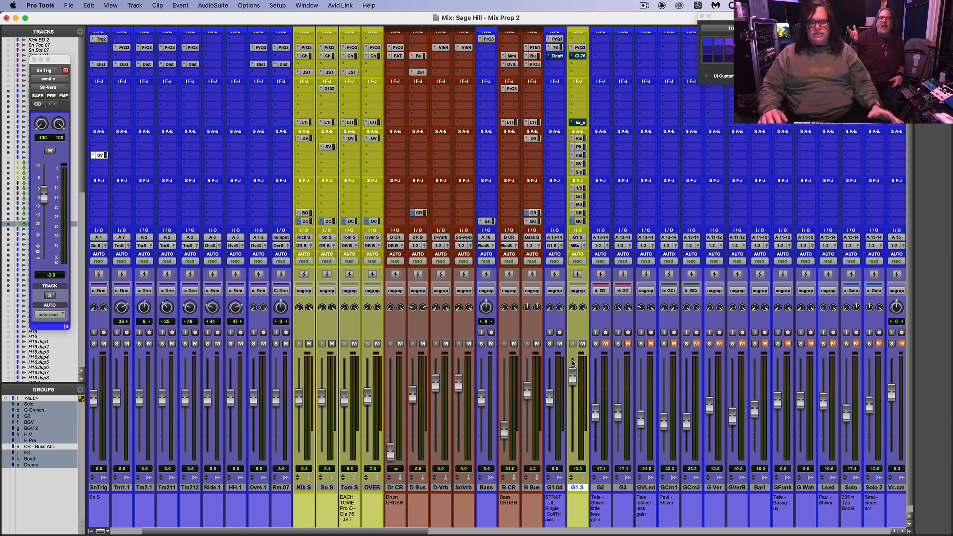
left_click(549, 344)
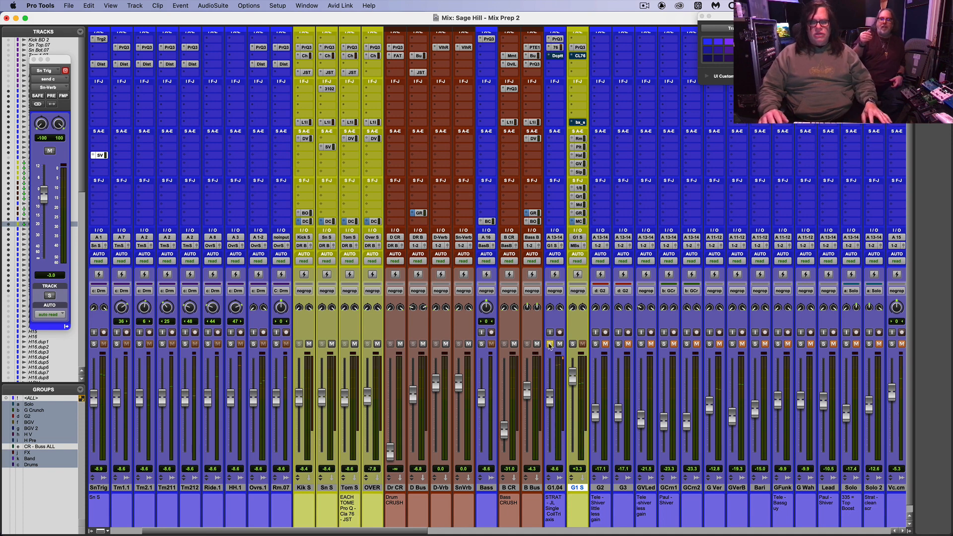
left_click(549, 344)
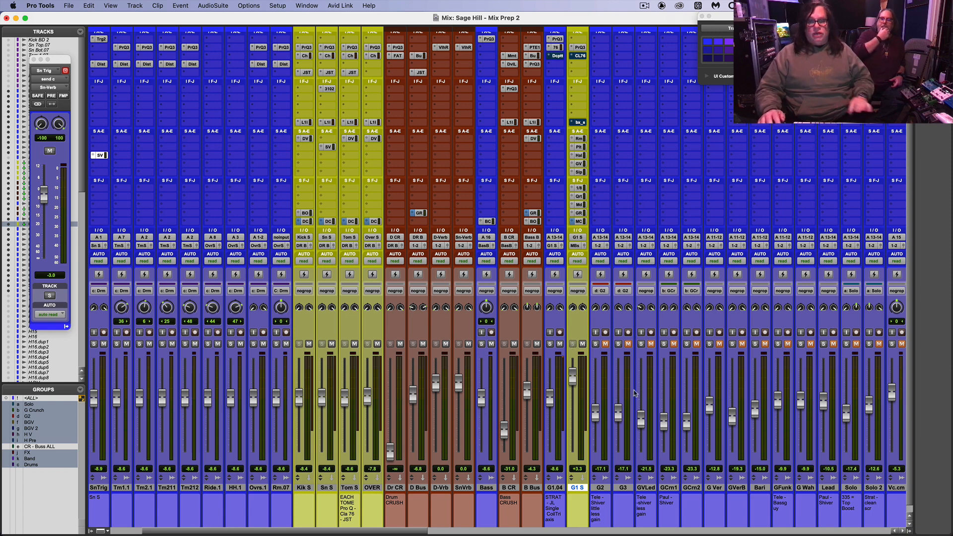
left_click_drag(550, 395, 574, 378)
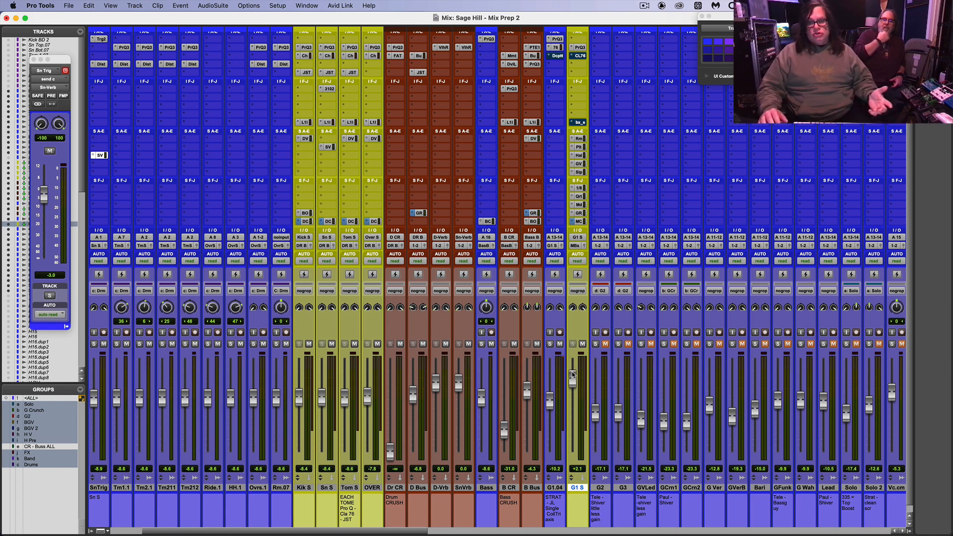
Step: Audition the guitar with the G1 S and G1.04 solos and raise the G1.04 fader to about -4.9 dB
left_click(573, 344)
key("space")
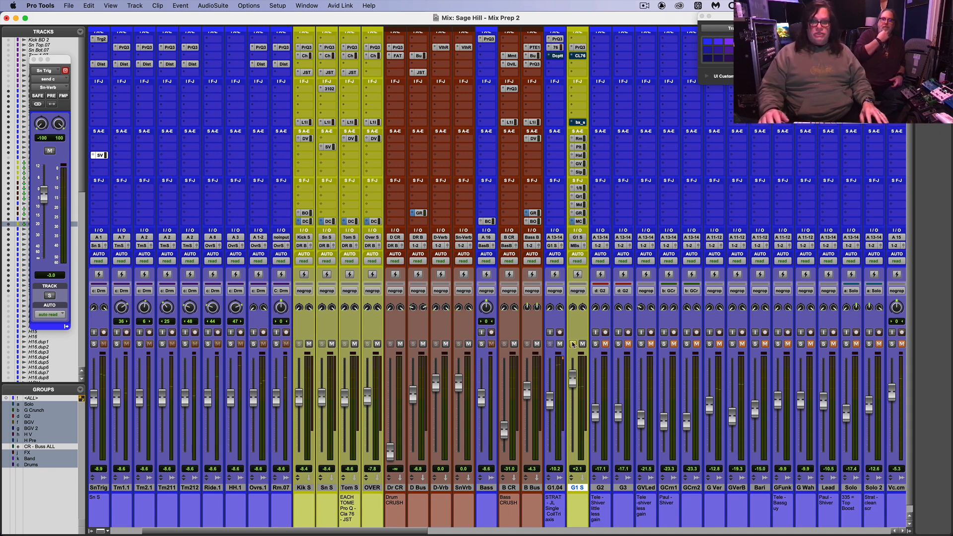
left_click(573, 344)
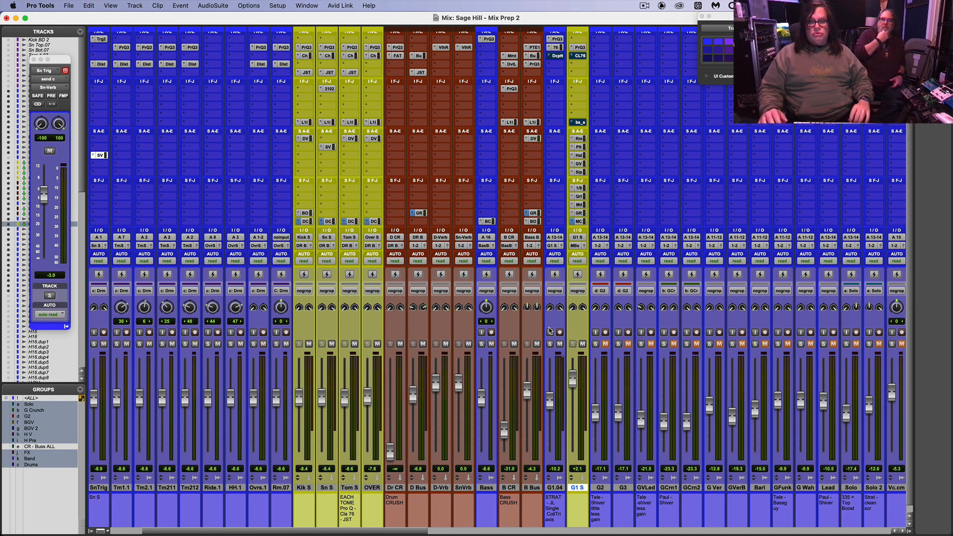
left_click(550, 344)
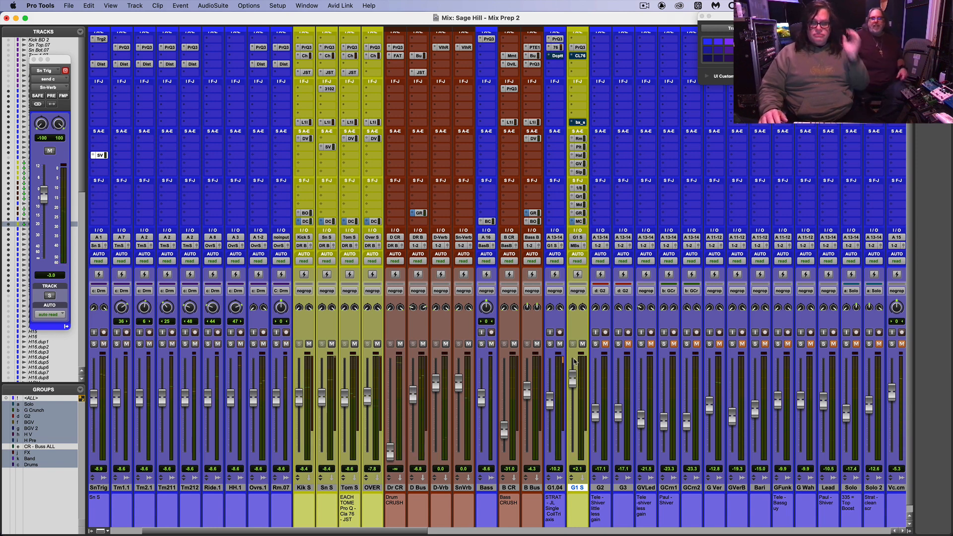
left_click_drag(550, 409, 550, 401)
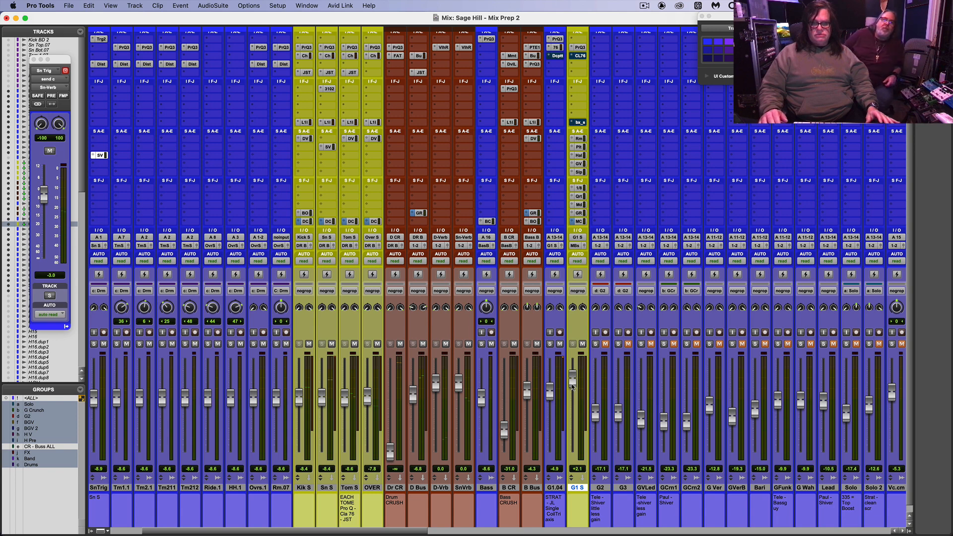
Step: Audition the drum tracks in solo during playback, isolate K Trig, and clear the solos
left_click(231, 344)
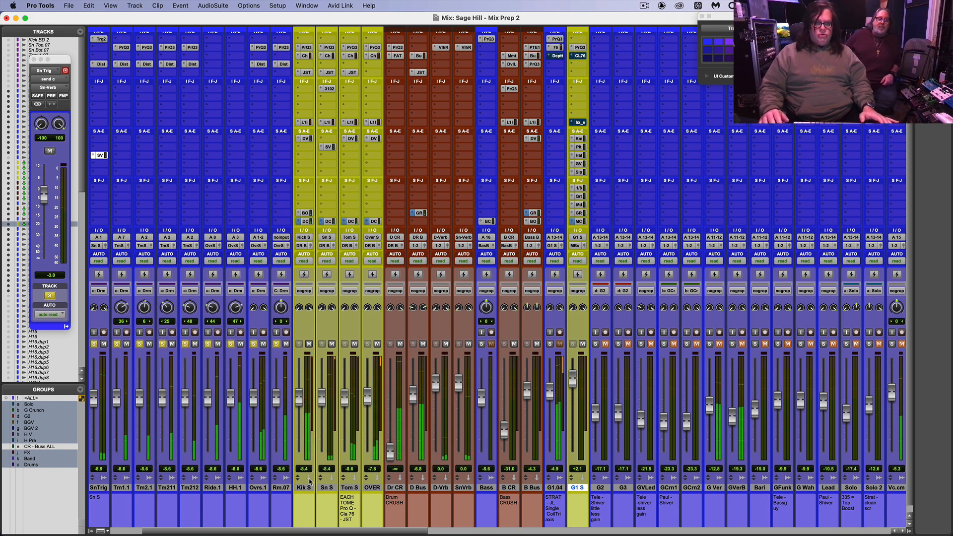
left_click(306, 524)
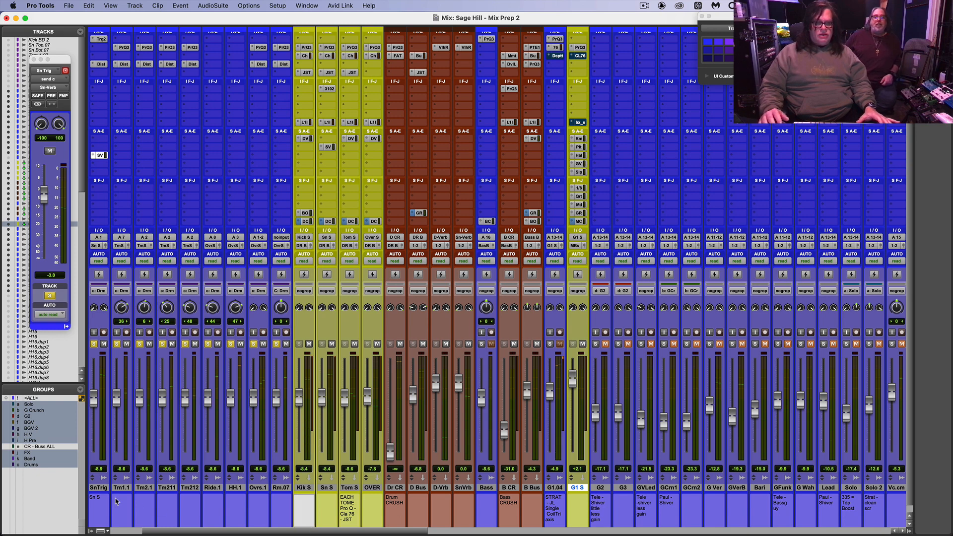
left_click_drag(163, 530, 109, 528)
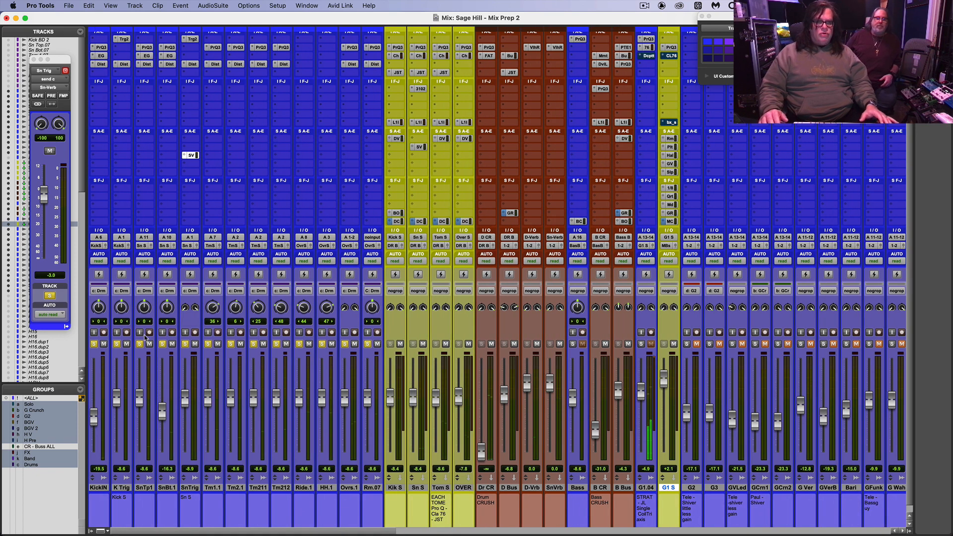
left_click(118, 344)
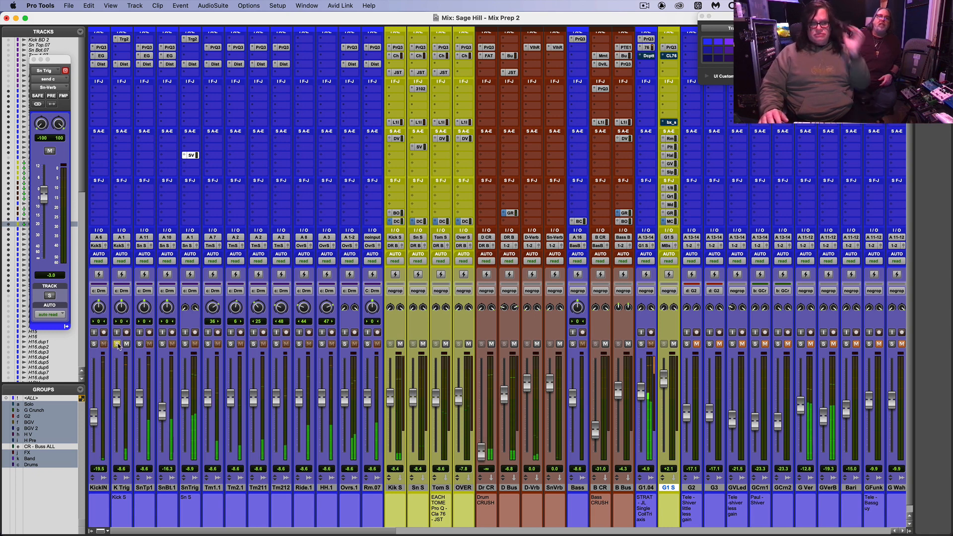
left_click(117, 344)
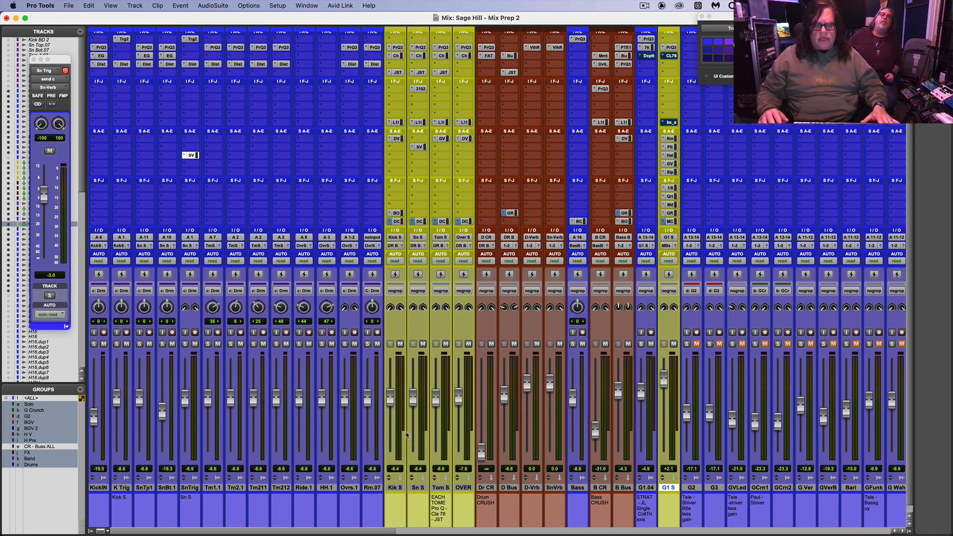
left_click(464, 488)
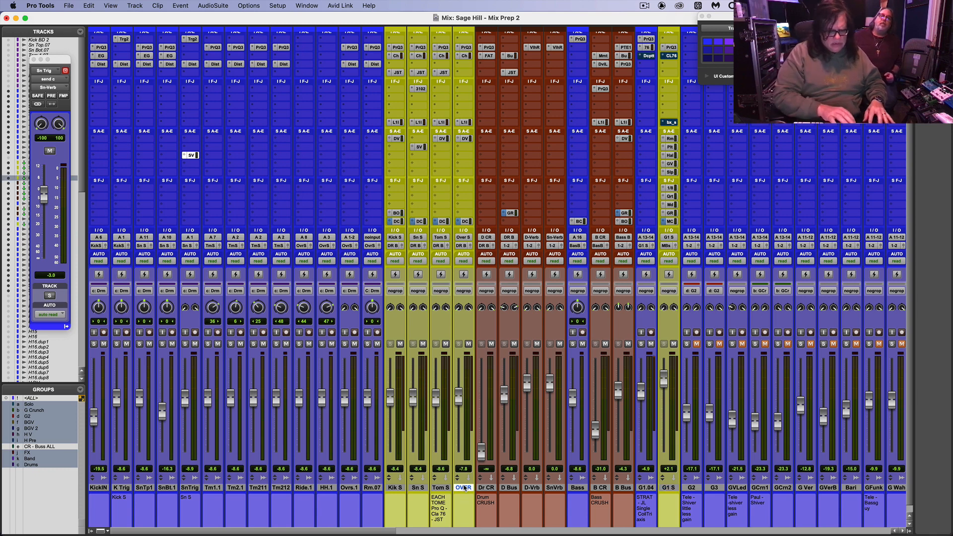
key("super+shift+n")
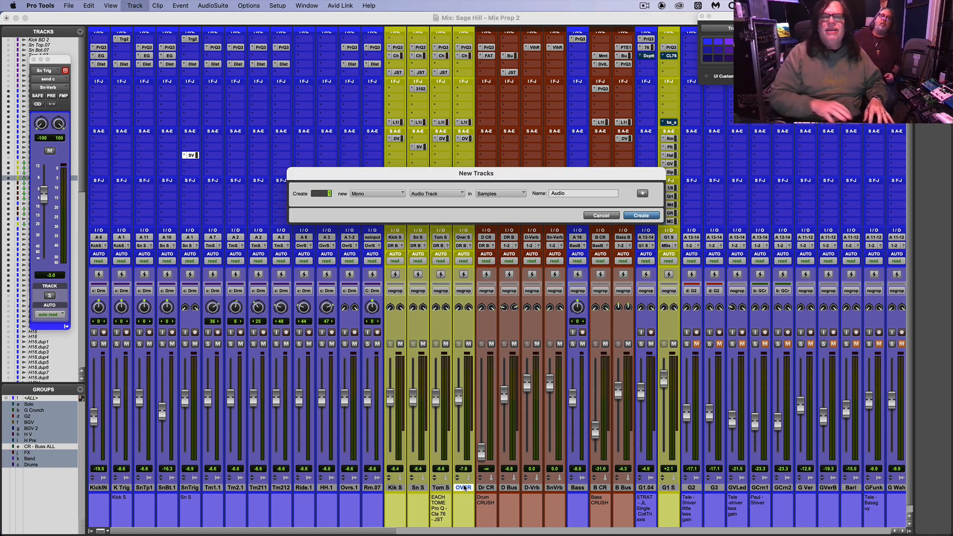
left_click(430, 197)
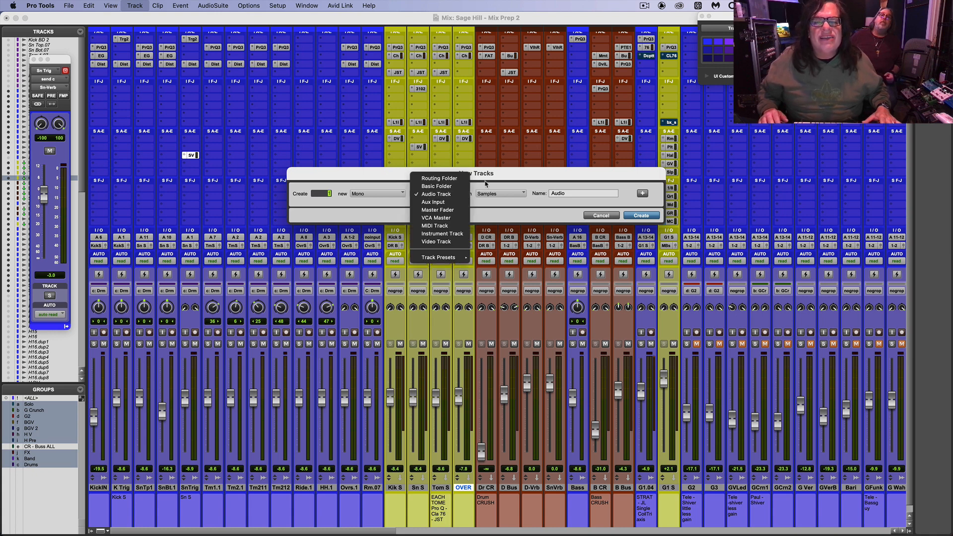
left_click(590, 216)
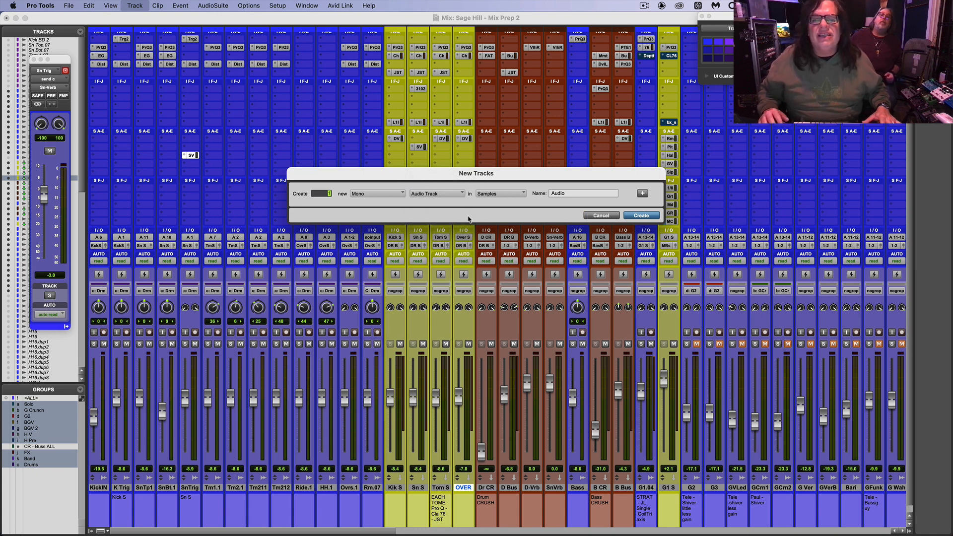
left_click(588, 217)
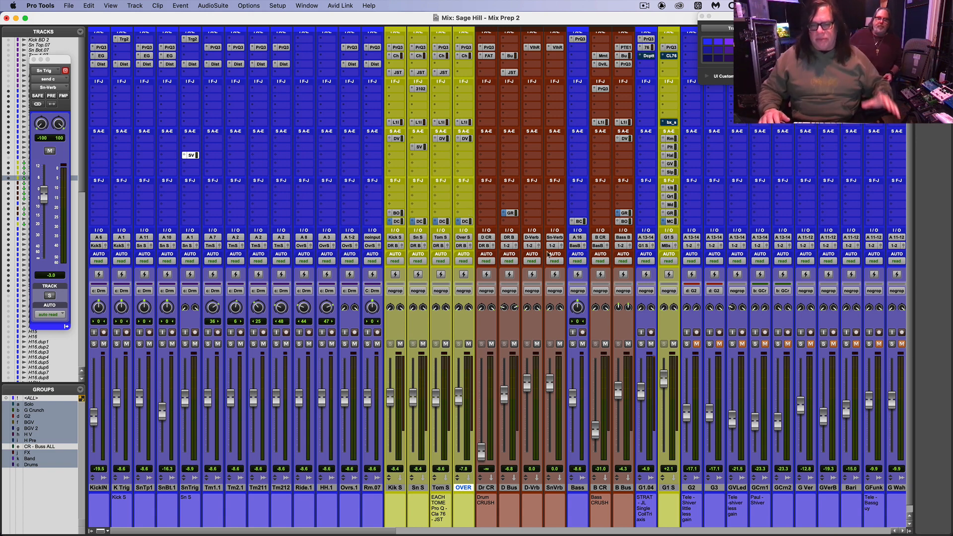
Step: Play the mix, check the guitar tracks' arrangement, and lower the G1 S fader to +1.9 dB
key("space")
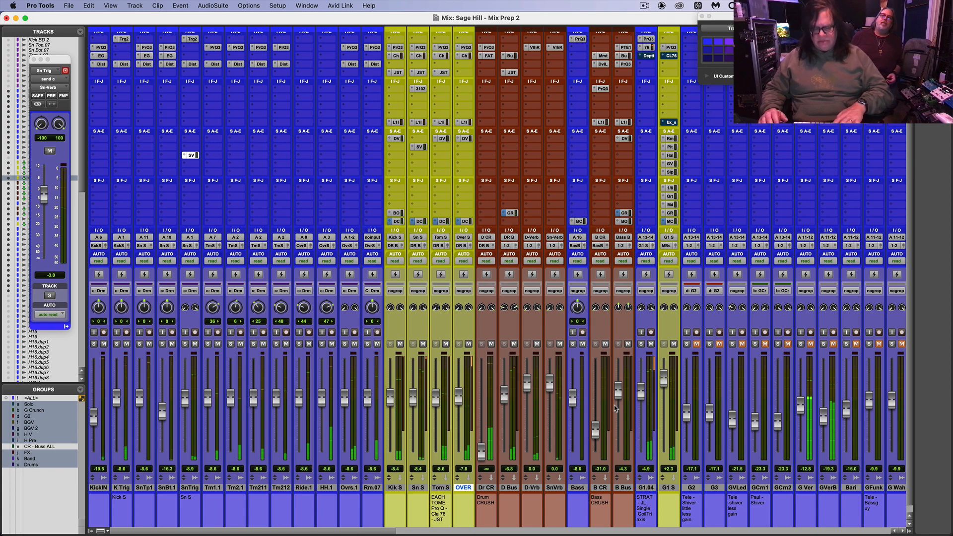
key("super+equal")
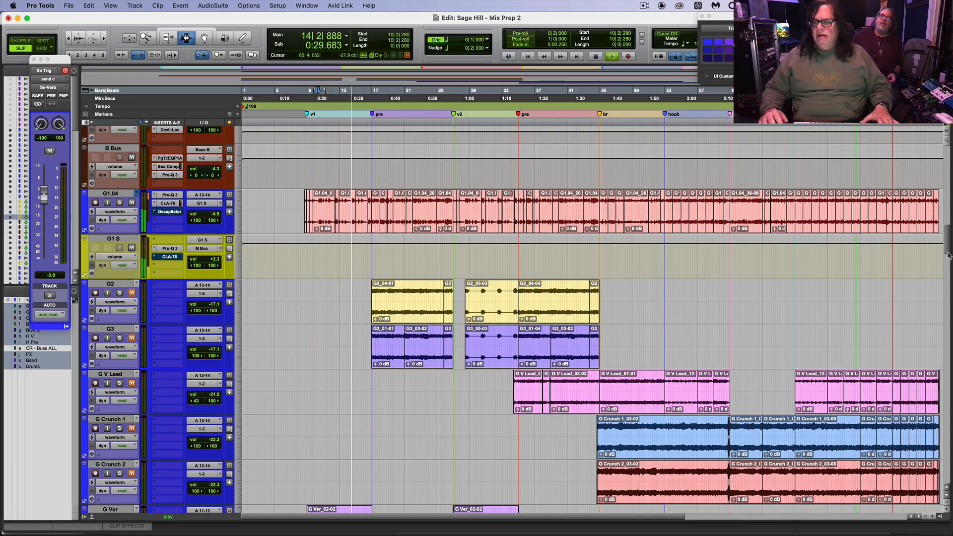
mouse_move(948, 251)
left_mouse_down()
mouse_move(949, 227)
mouse_move(951, 238)
left_mouse_up()
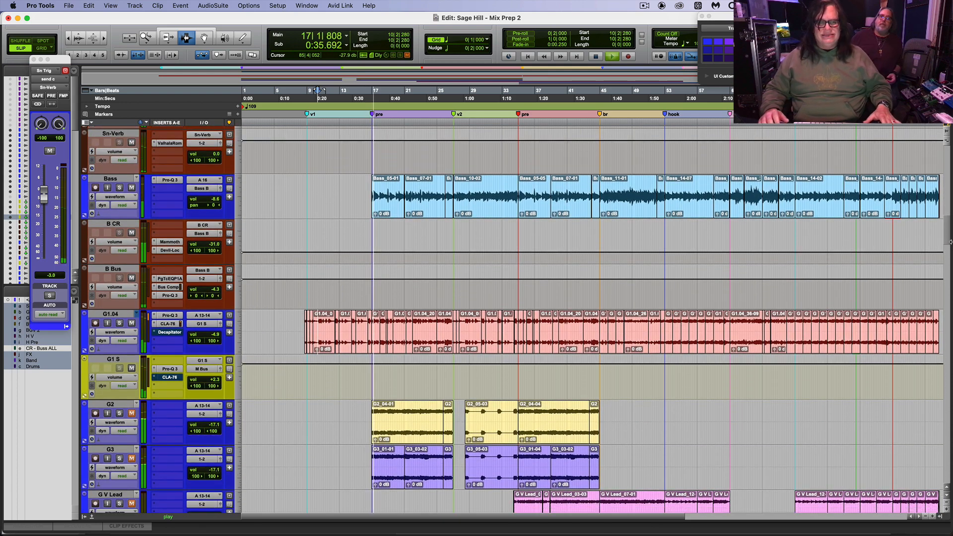
key("super+equal")
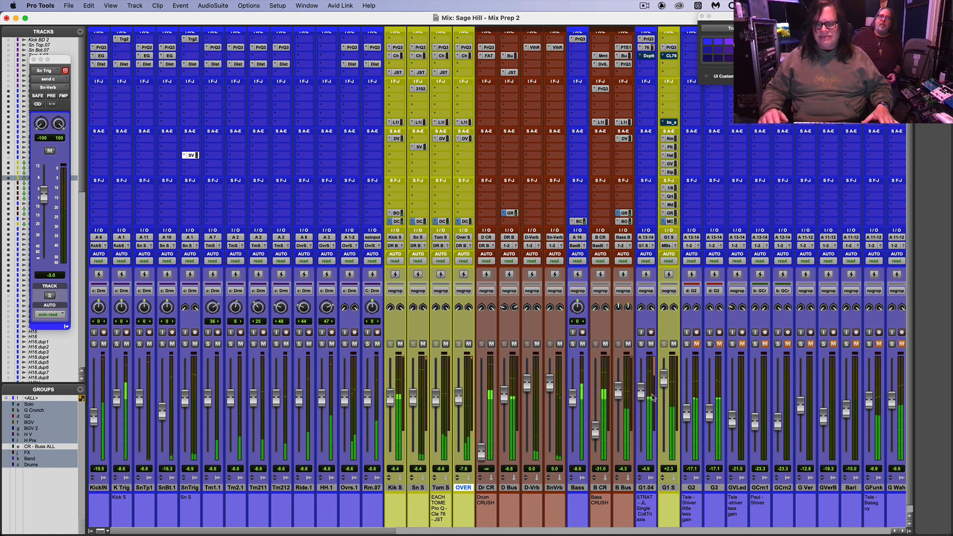
left_click_drag(664, 386, 663, 391)
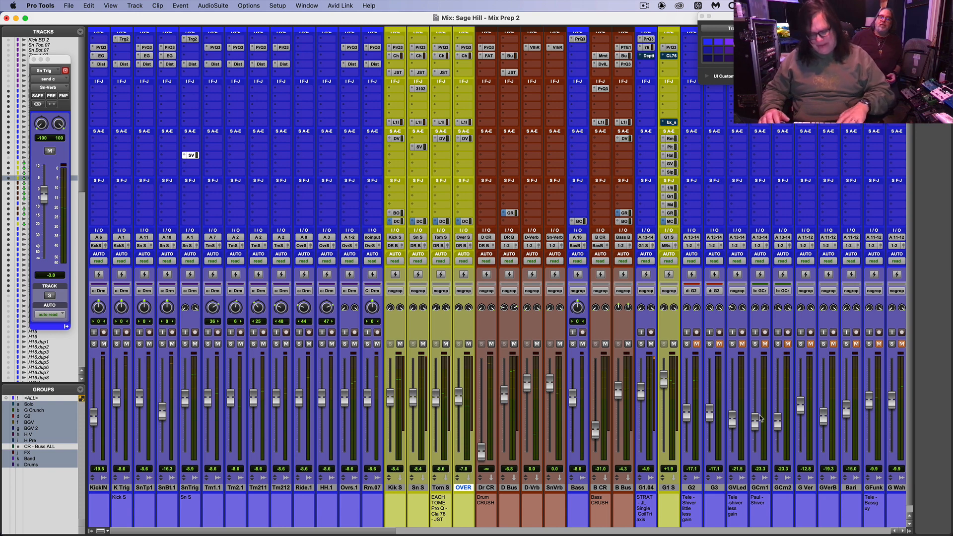
Step: Solo the G2 and G3 guitars and audition them from the start of the first pre section
key("super+equal")
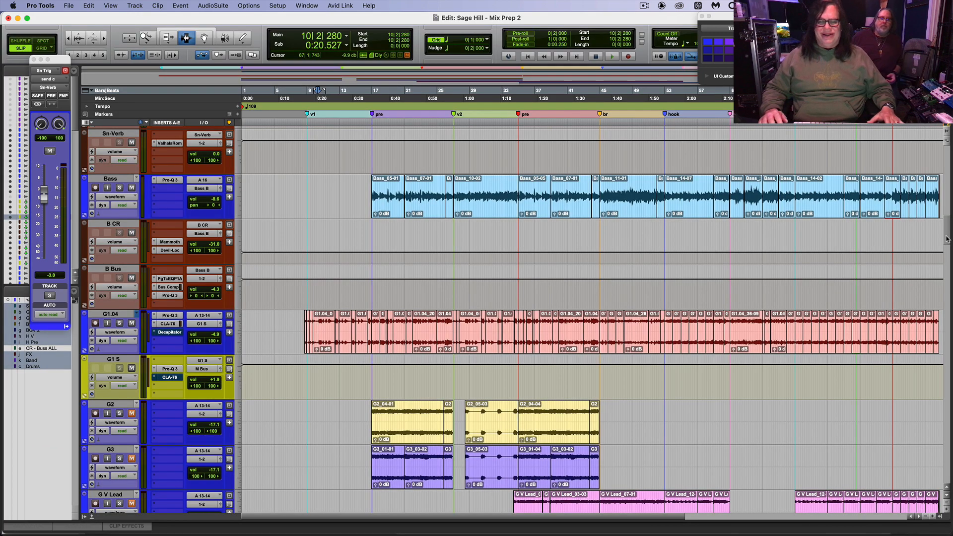
scroll(239, 259, "down", 8)
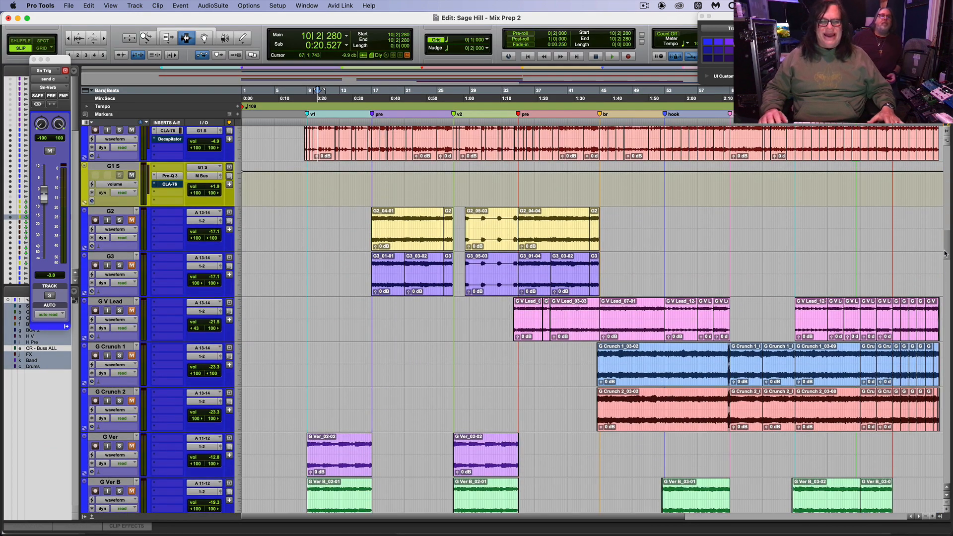
left_click(119, 220)
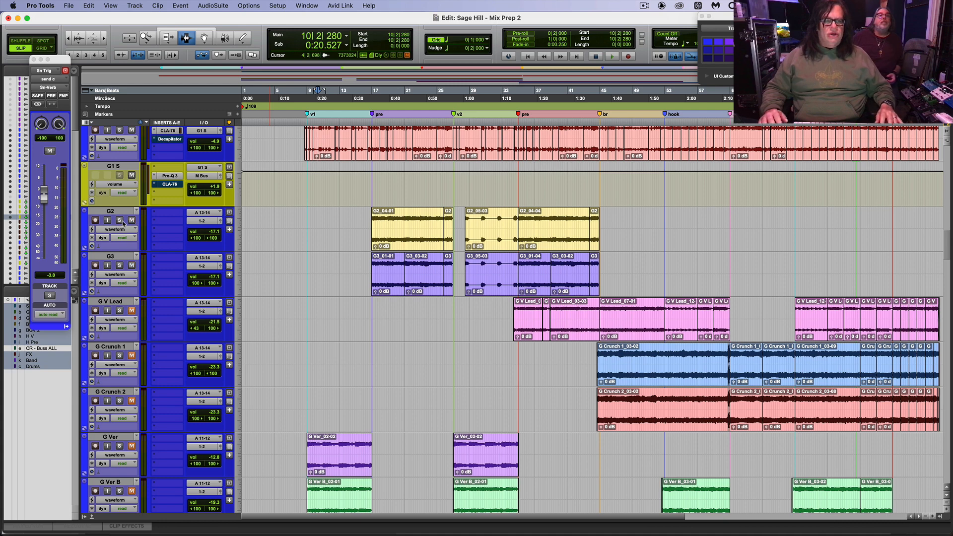
left_click(373, 243)
key("space")
key("space")
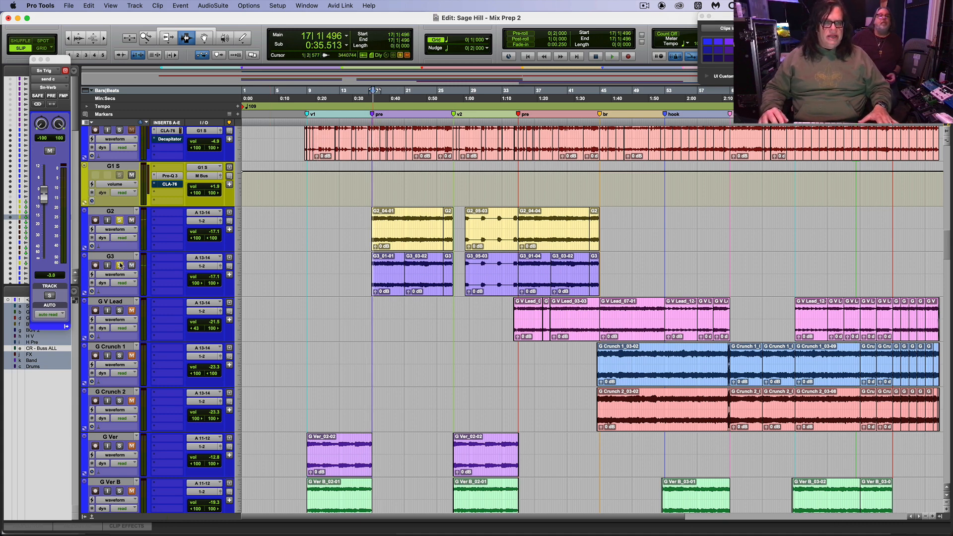
Step: Solo only G V Lead, audition it from the second pre section, and clear its solo
left_click(119, 311, "super")
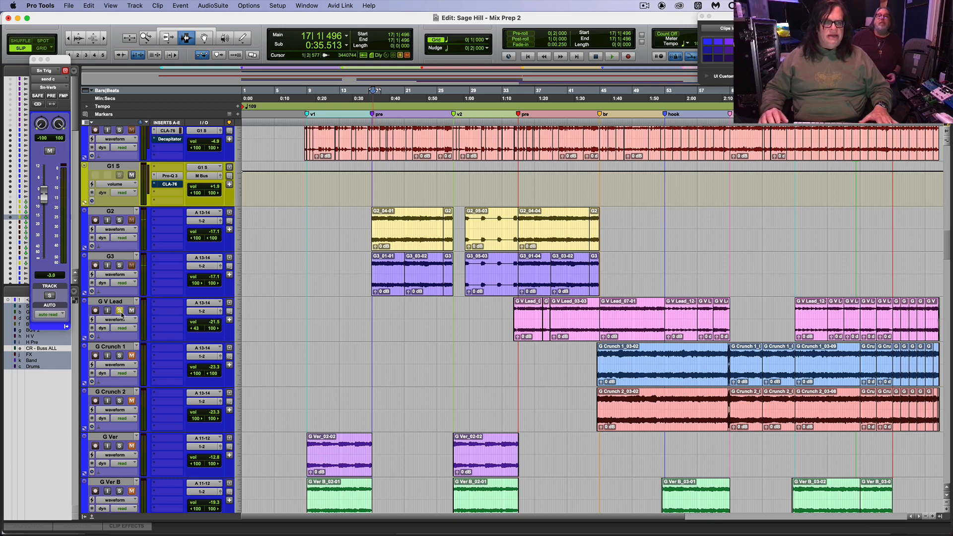
key("space")
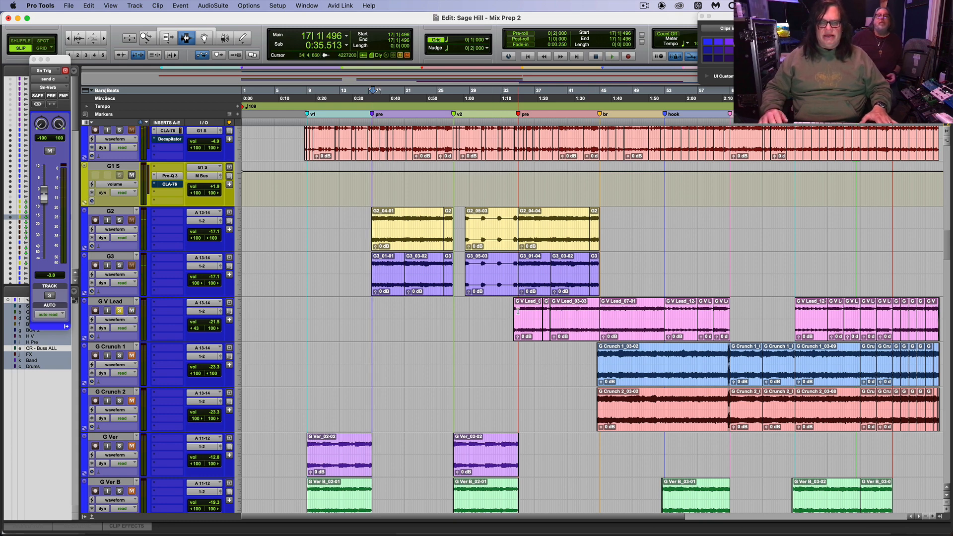
left_click(519, 311)
key("space")
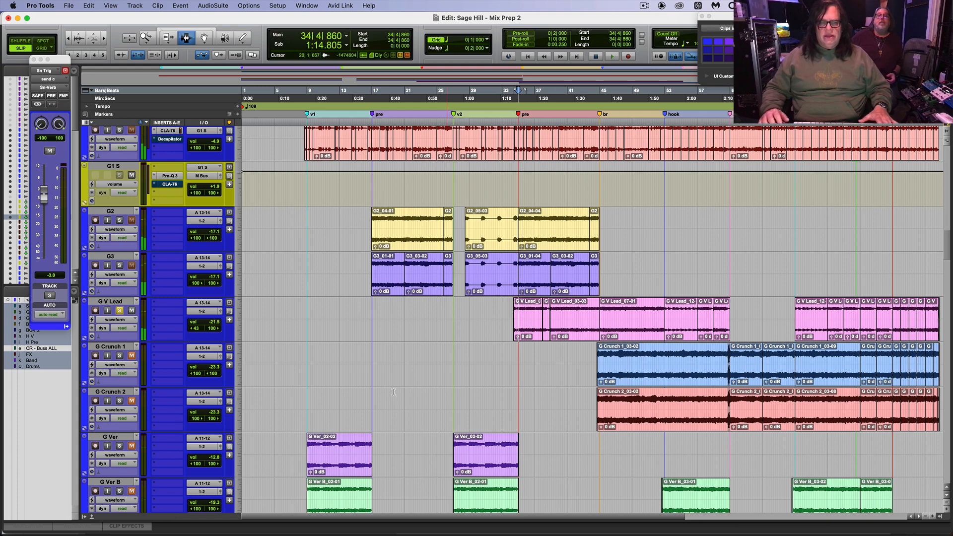
left_click(119, 310)
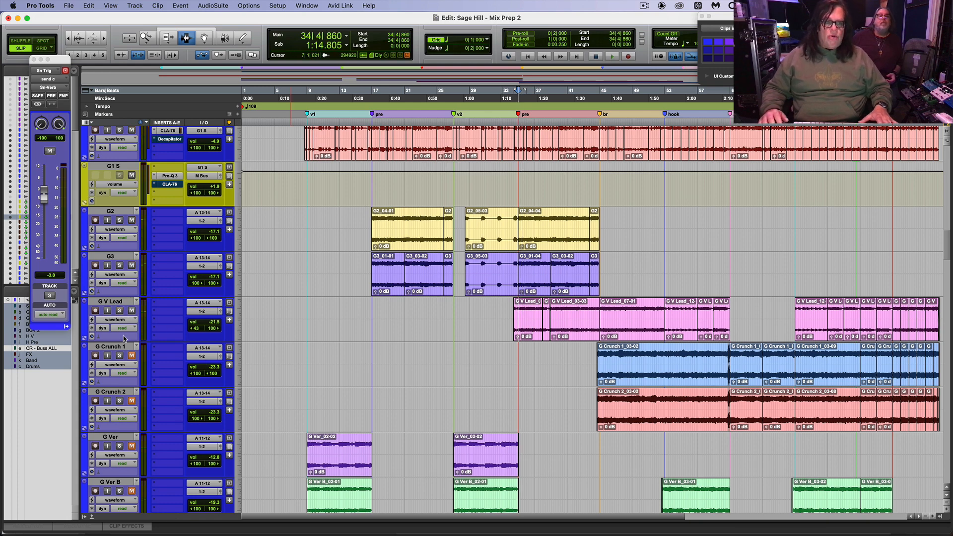
Step: Solo G Crunch 1 and G Crunch 2 and audition them from within the br section
left_click(119, 355)
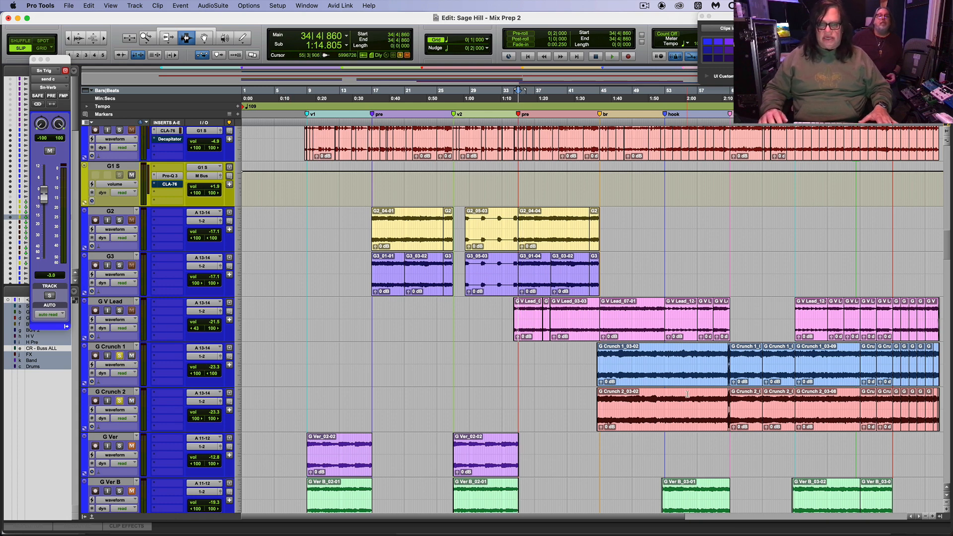
left_click(628, 379)
key("space")
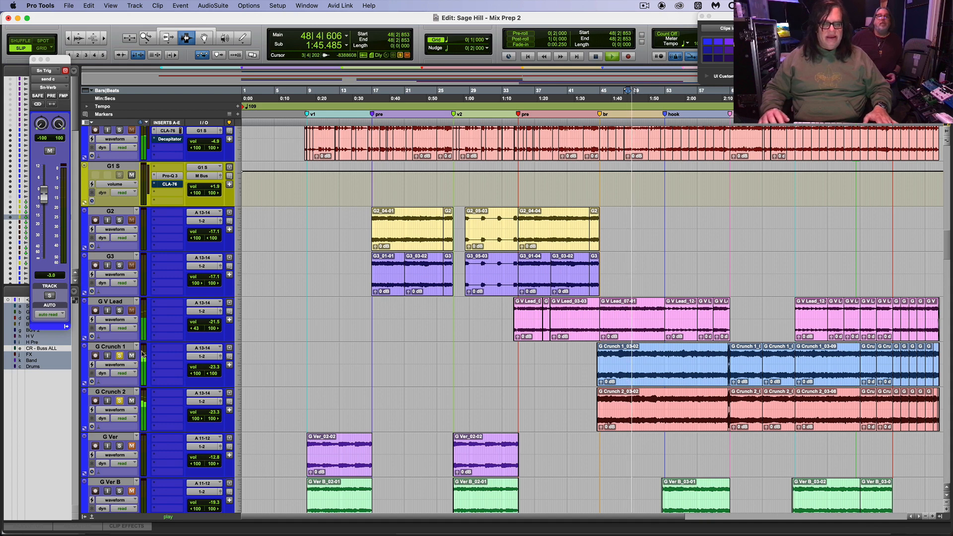
Step: Select the G Crunch 1 and G Crunch 2 tracks together and move them above G V Lead, directly below G3
left_click(122, 347)
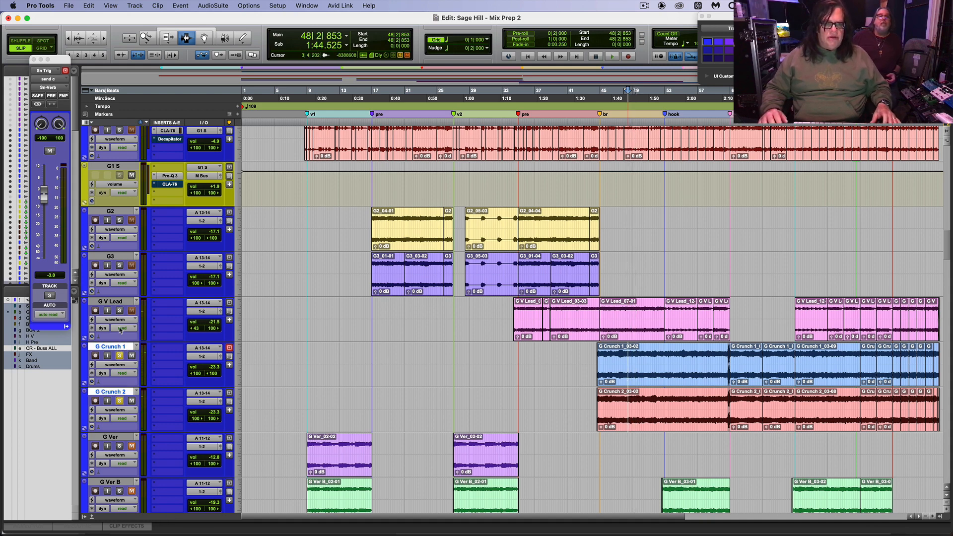
mouse_move(121, 342)
left_mouse_down()
mouse_move(121, 302)
mouse_move(119, 368)
mouse_move(120, 349)
left_mouse_up()
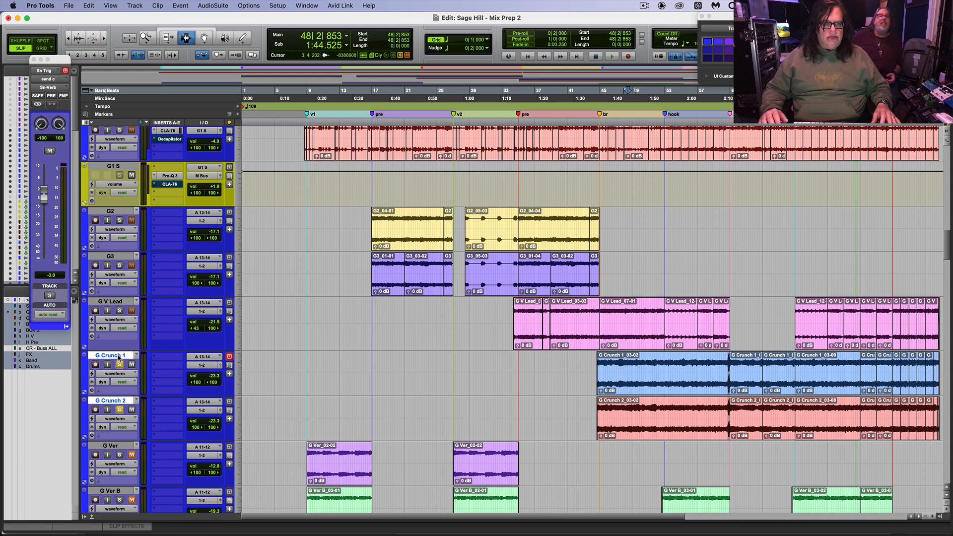
left_click_drag(119, 352, 121, 347)
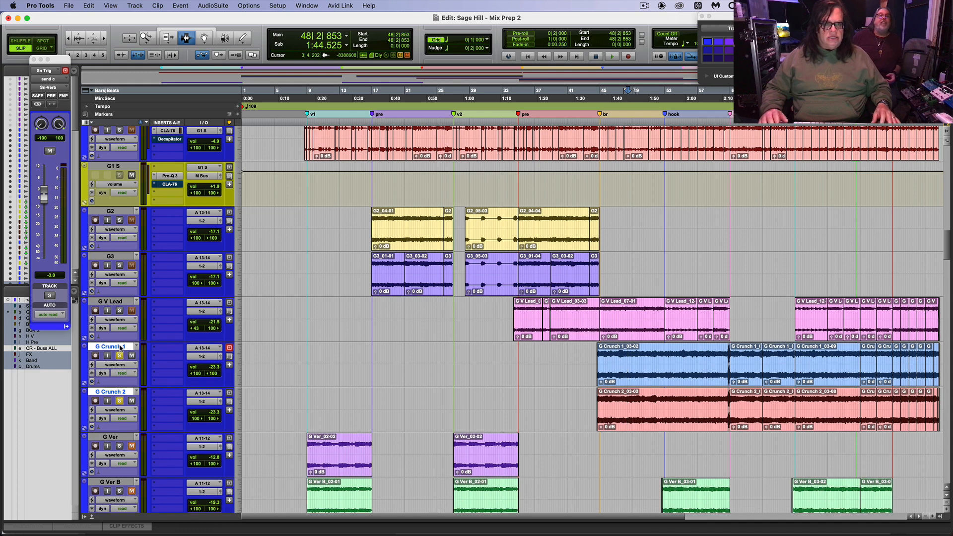
left_click(120, 348)
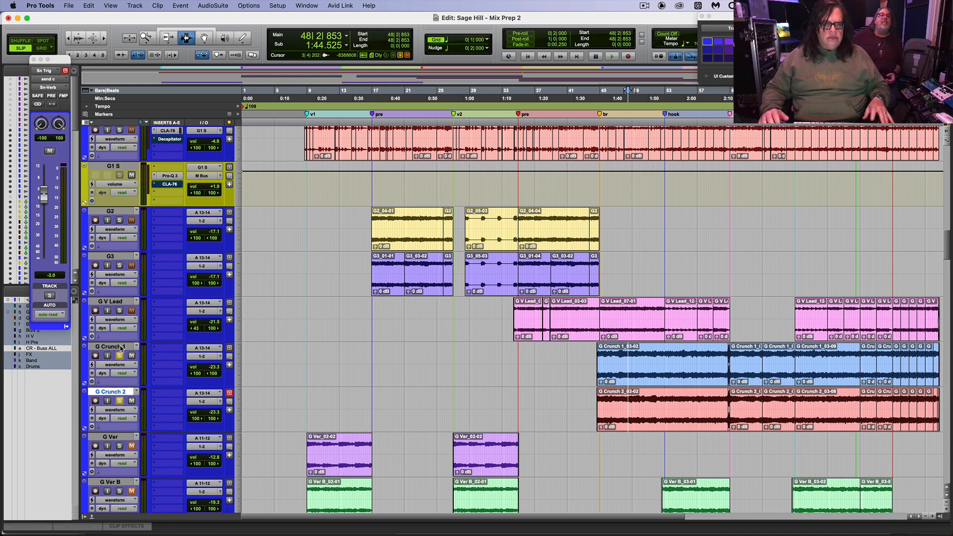
left_click(118, 392, "shift")
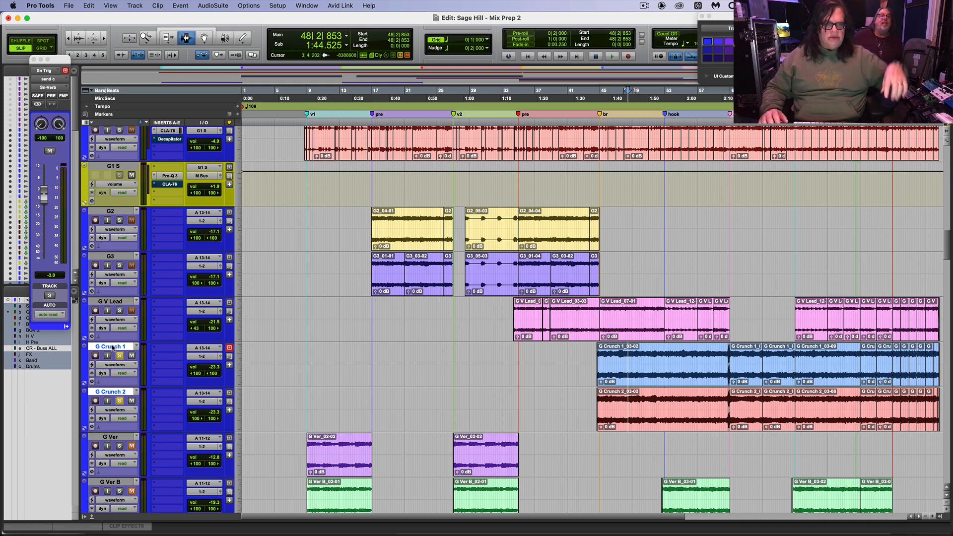
left_click_drag(112, 341, 113, 298)
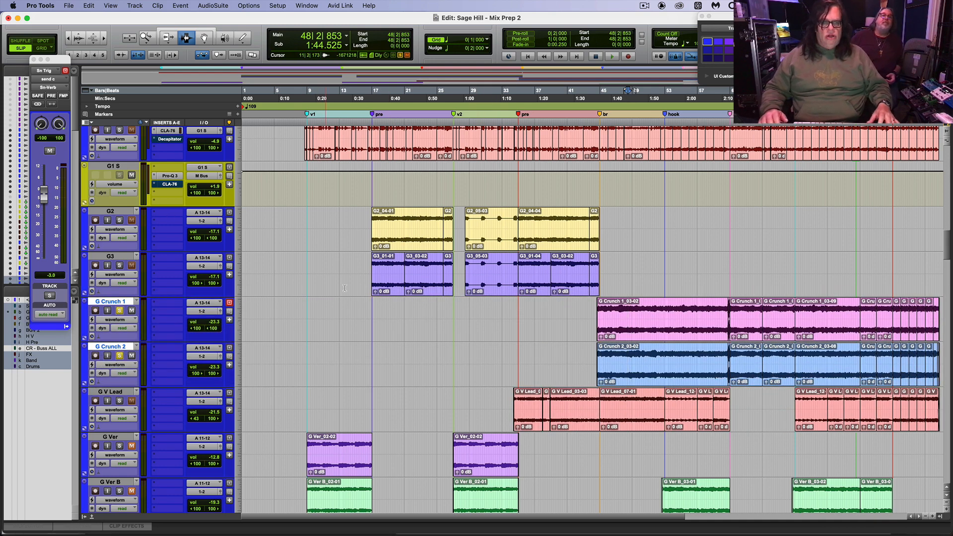
Step: Audition G2 and G3 in the first pre section and the G Crunch tracks around the hook, all in solo
left_click(388, 243)
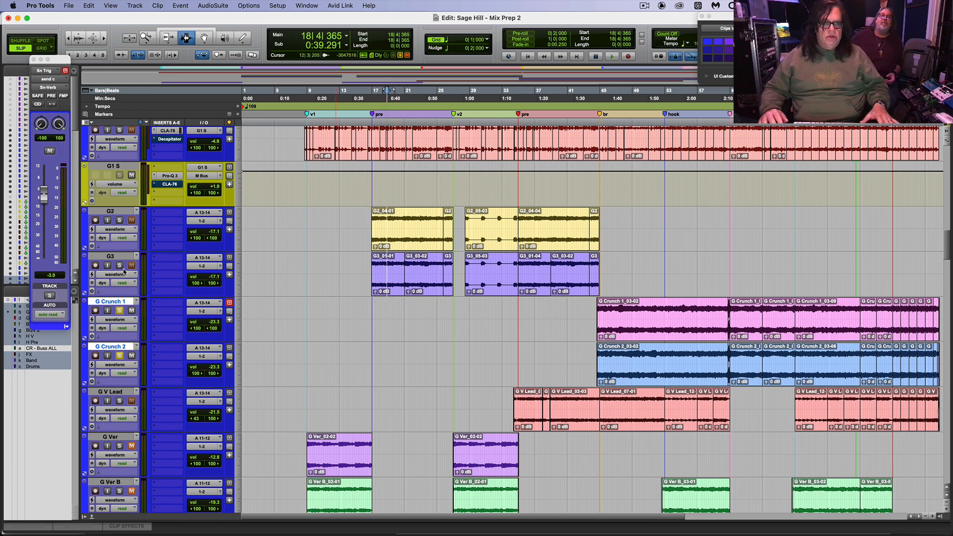
key("space")
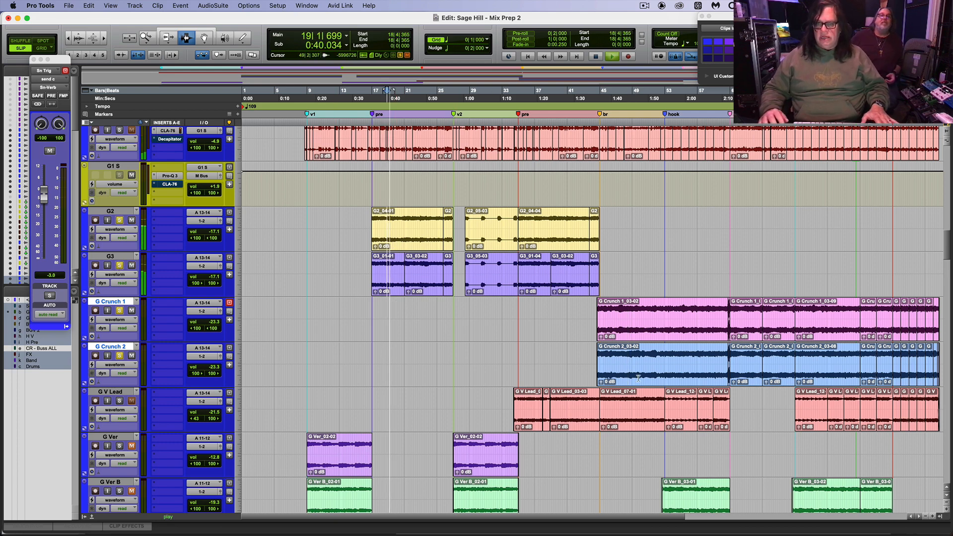
left_click(664, 319)
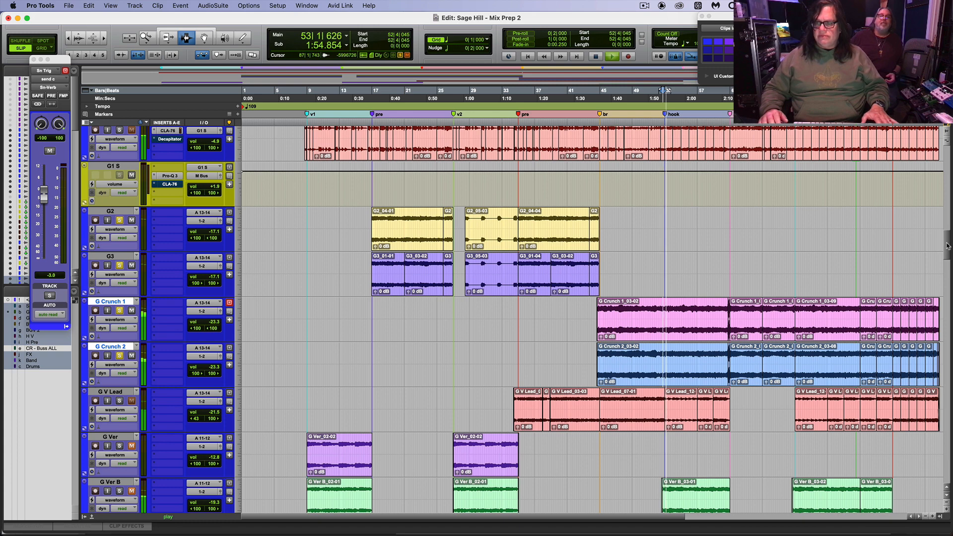
mouse_move(948, 243)
left_mouse_down()
mouse_move(949, 265)
mouse_move(951, 256)
left_mouse_up()
key("space")
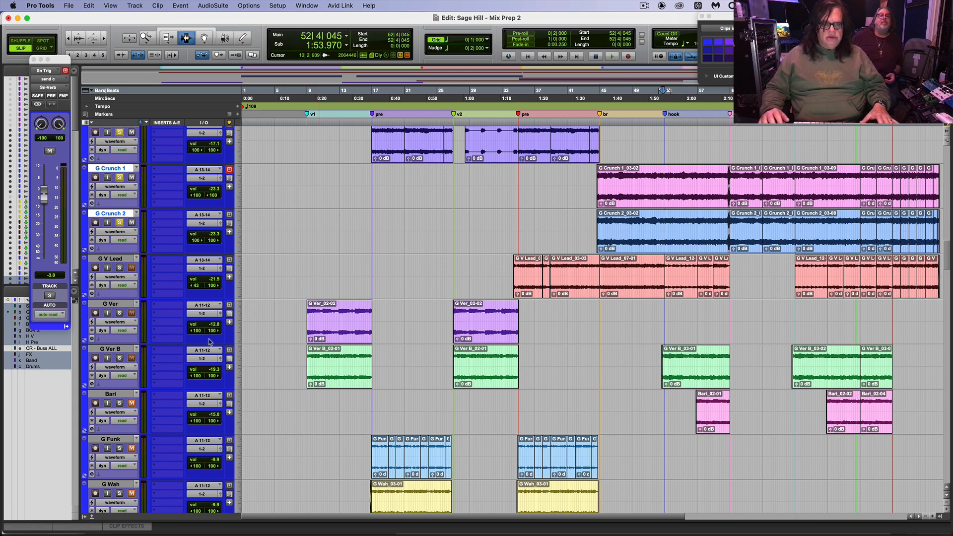
Step: Solo G Ver and G Ver B together and audition them in the v1 and v2 sections
left_click(311, 326)
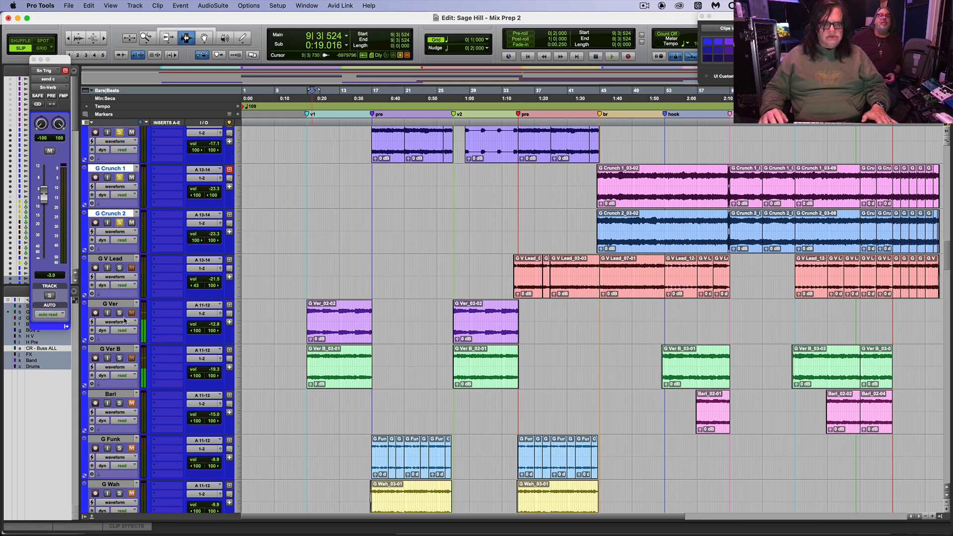
left_click(119, 357)
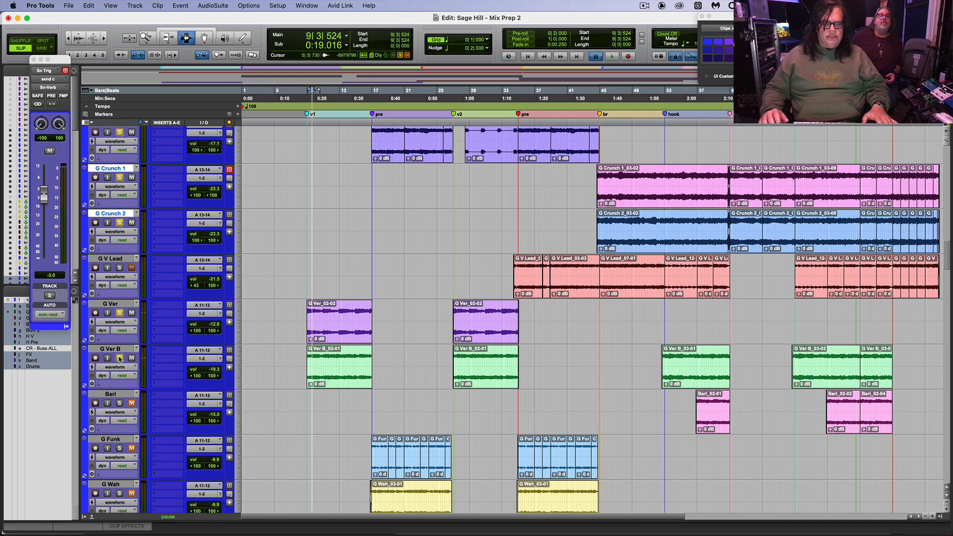
key("space")
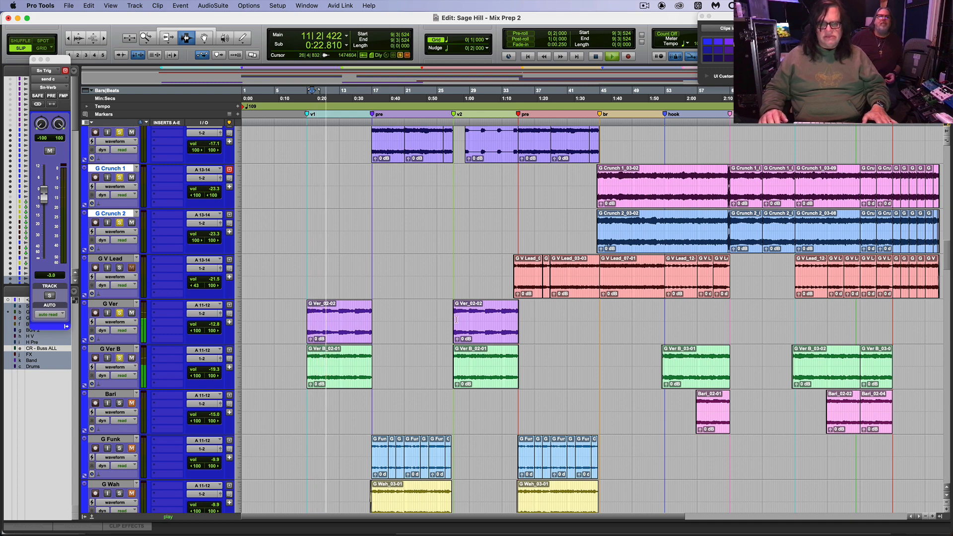
left_click(462, 378)
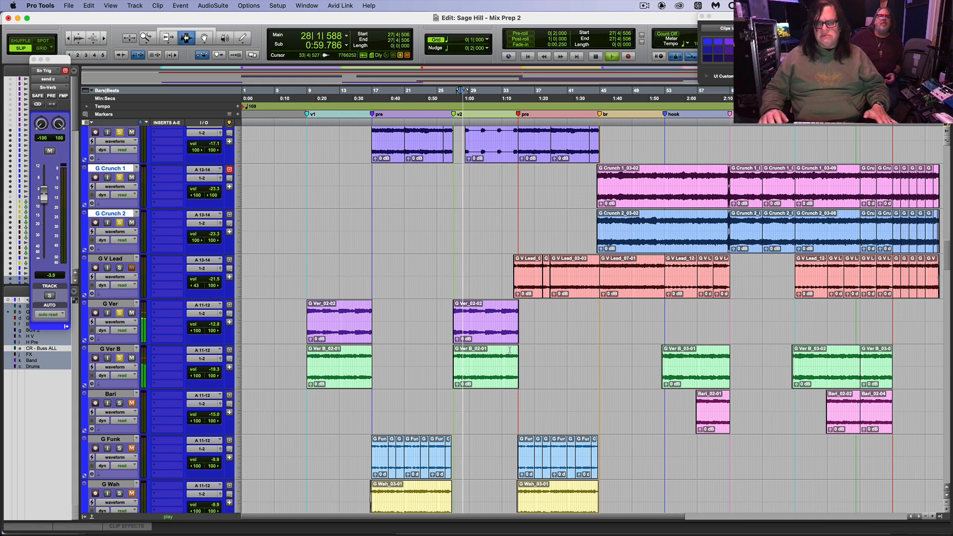
key("space")
Step: Audition G V Lead alone from the start of the second pre section and move its track below Bari, above G Funk
left_click(517, 277)
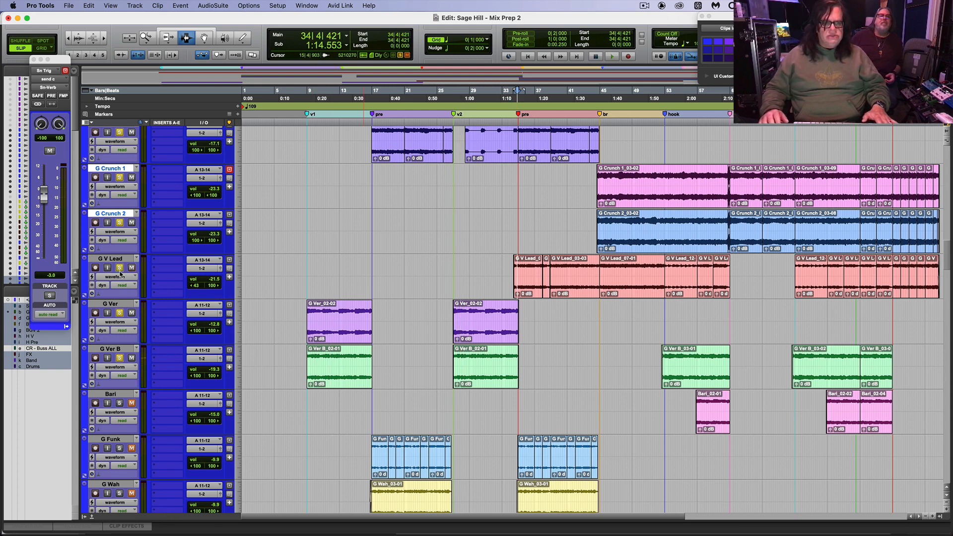
key("space")
key("space")
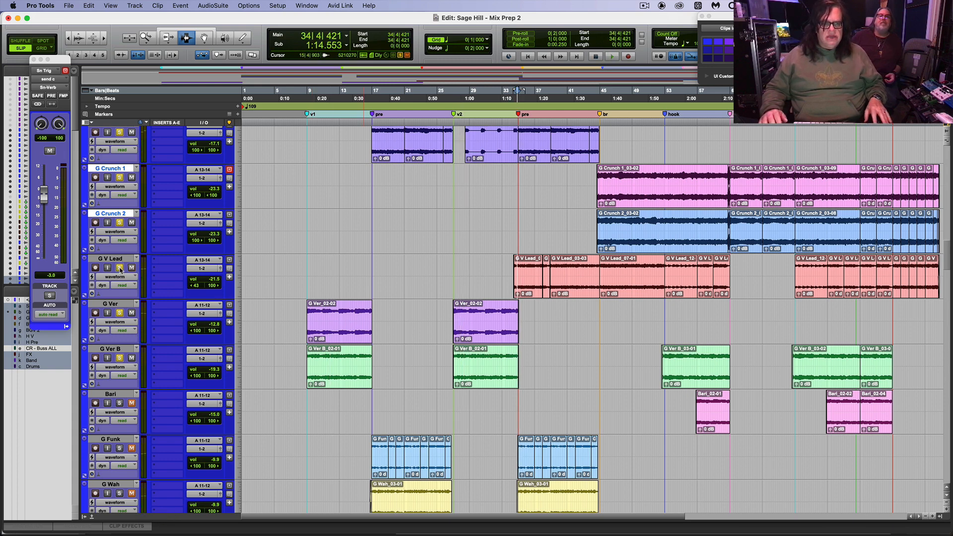
left_click(120, 268, "super")
key("space")
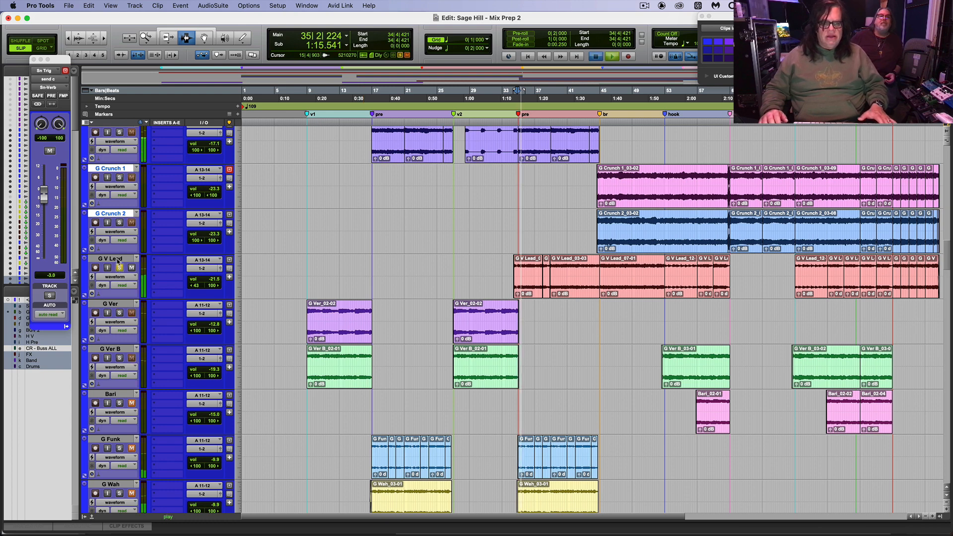
key("space")
left_click_drag(117, 258, 125, 435)
left_click_drag(436, 450, 584, 409)
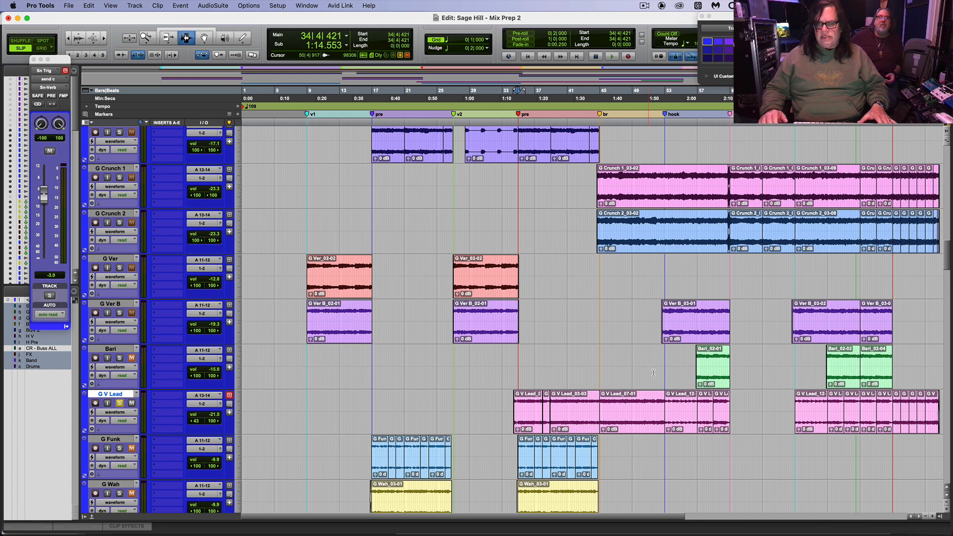
Step: Solo only the Bari track and audition its first clip in the hook section
double_click(709, 370)
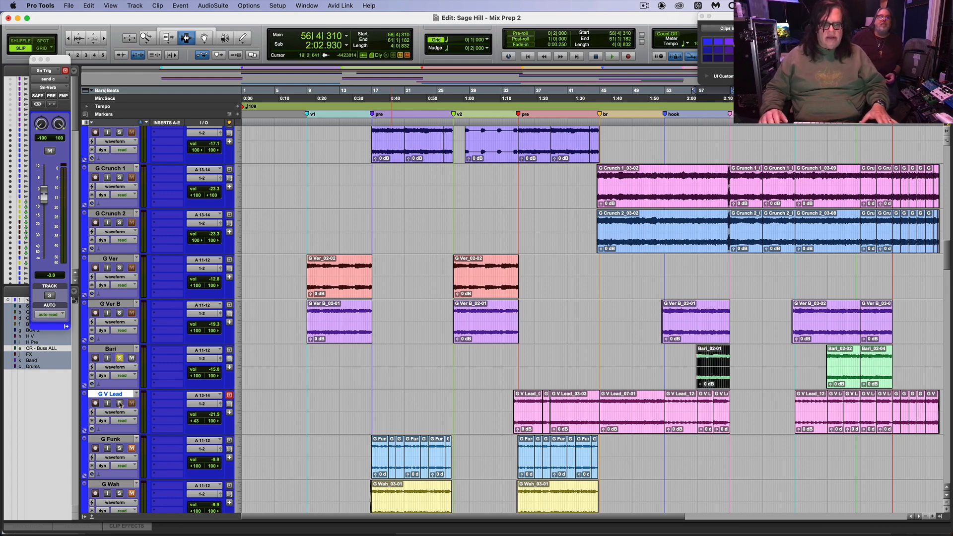
key("space")
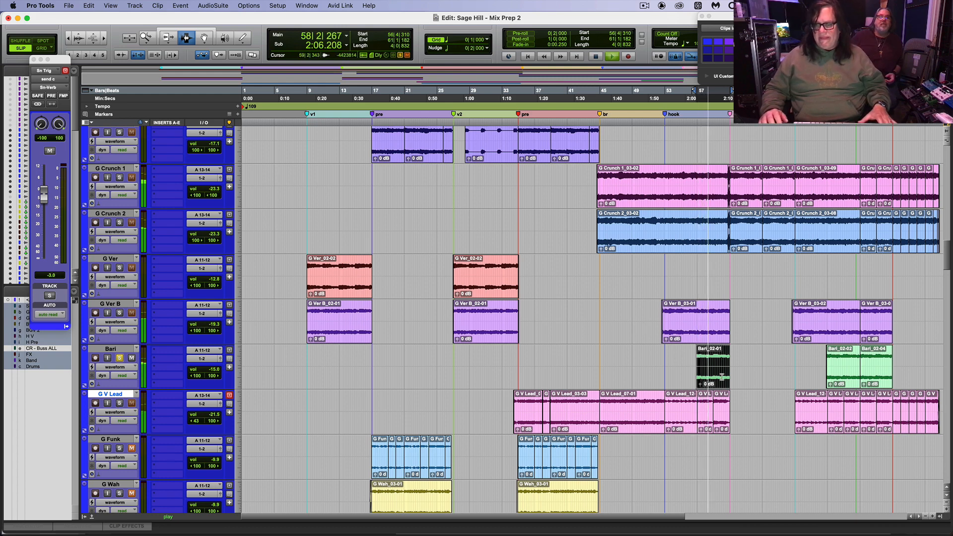
key("space")
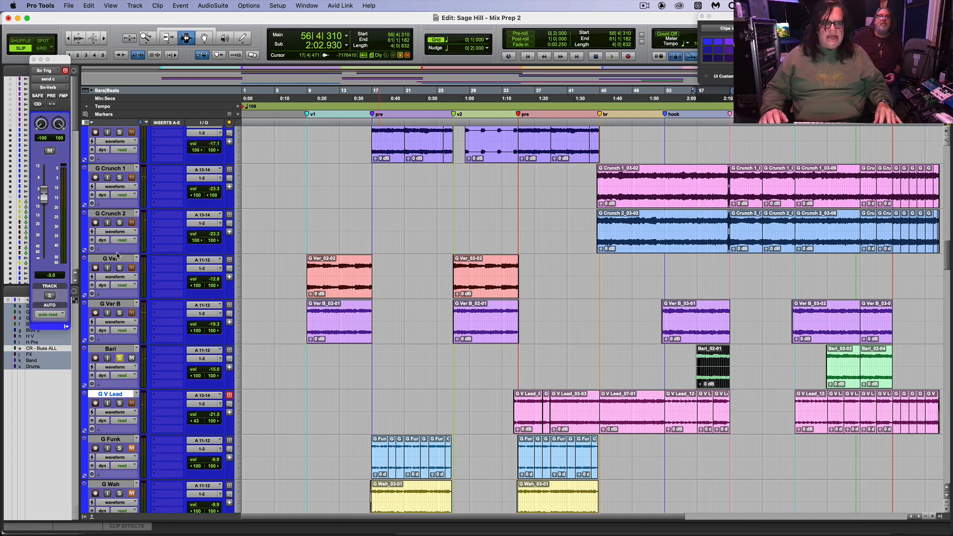
Step: Select all tracks from G2 through Bari and route their outputs together to the G2 S stereo bus
left_click(116, 349)
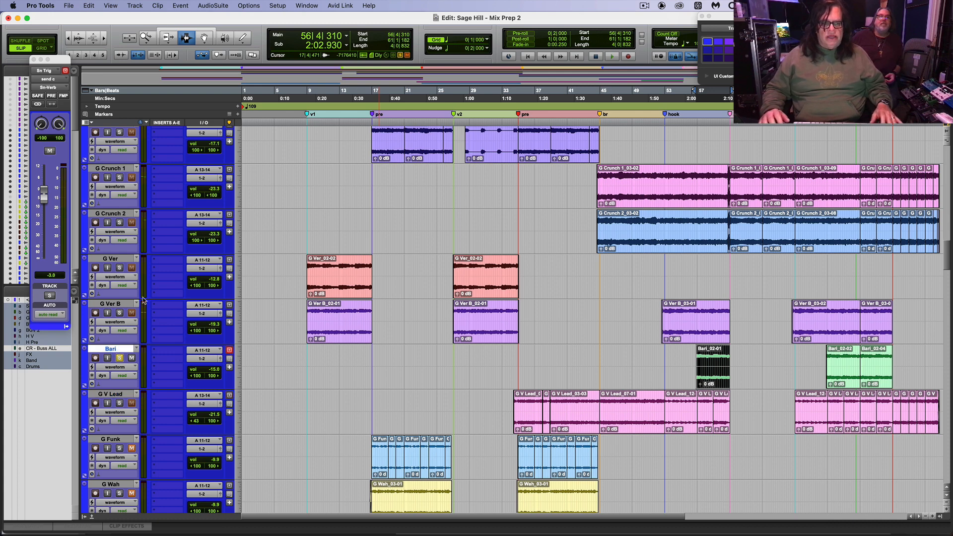
left_click_drag(947, 260, 947, 253)
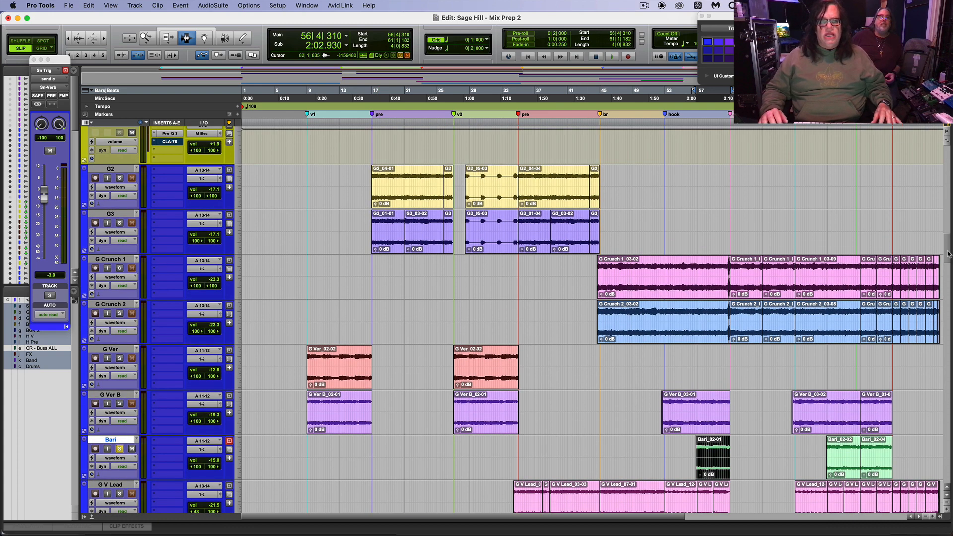
left_click(113, 171, "shift")
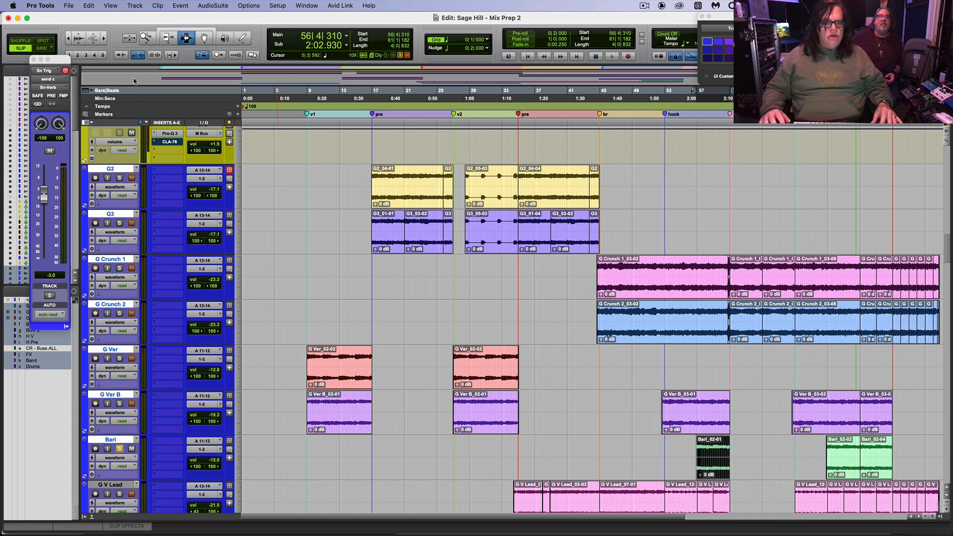
left_click(209, 182)
mouse_move(211, 188)
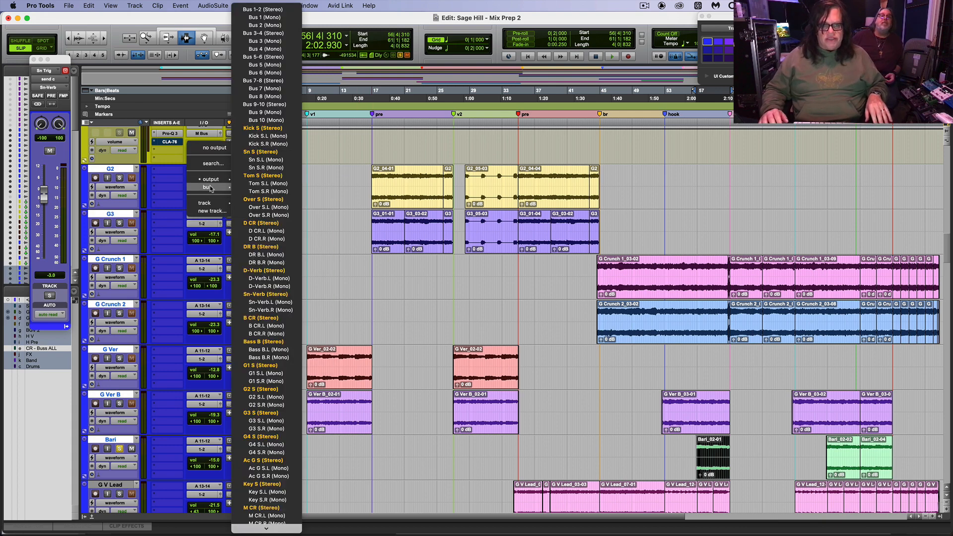
scroll(281, 193, "down", 5)
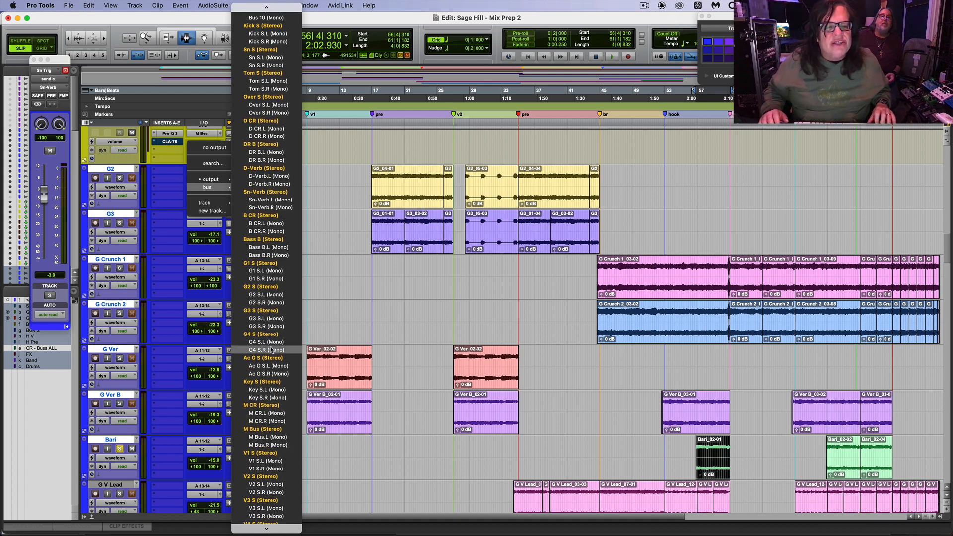
left_click(273, 287, "alt+shift")
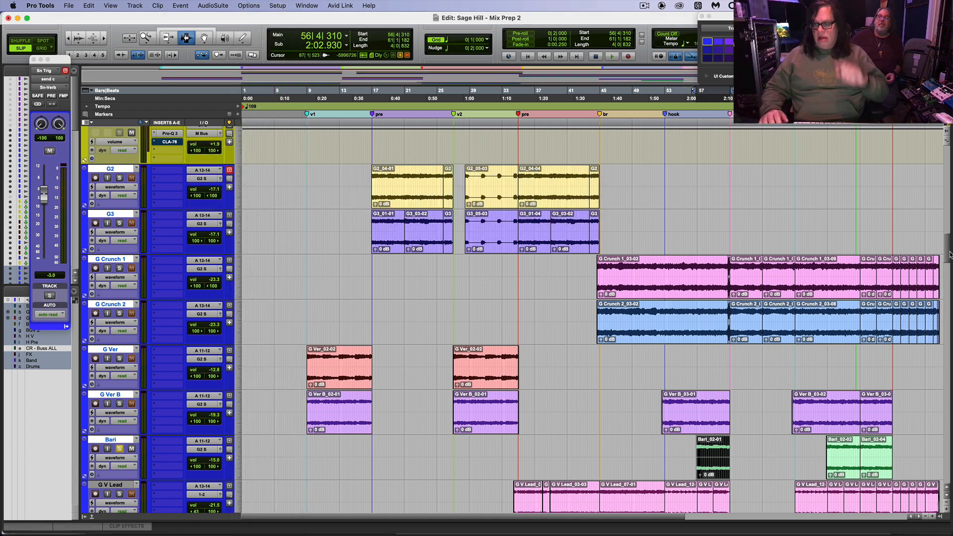
Step: In the Mix window, move the G2 S submaster between Bari and GVLed
key("super+equal")
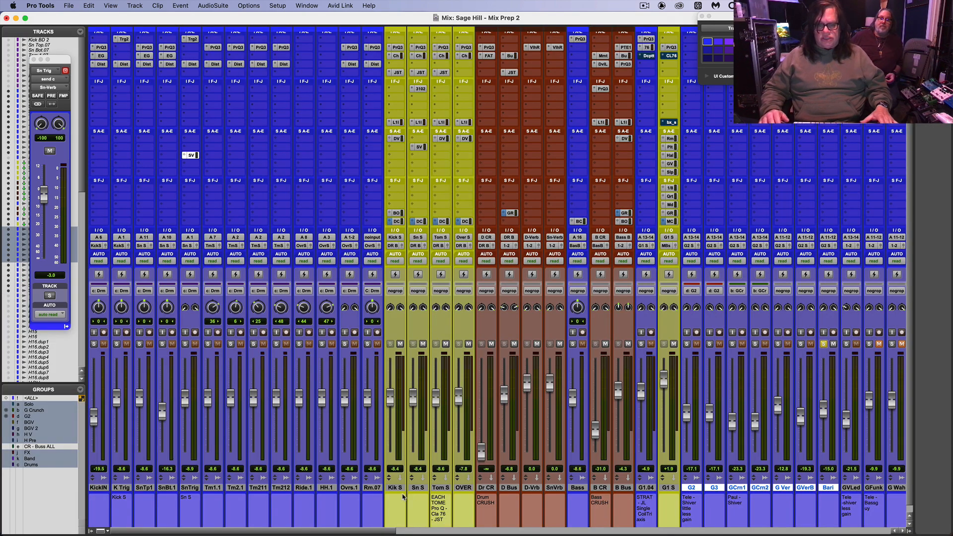
left_click_drag(388, 531, 714, 533)
left_click_drag(805, 490, 281, 481)
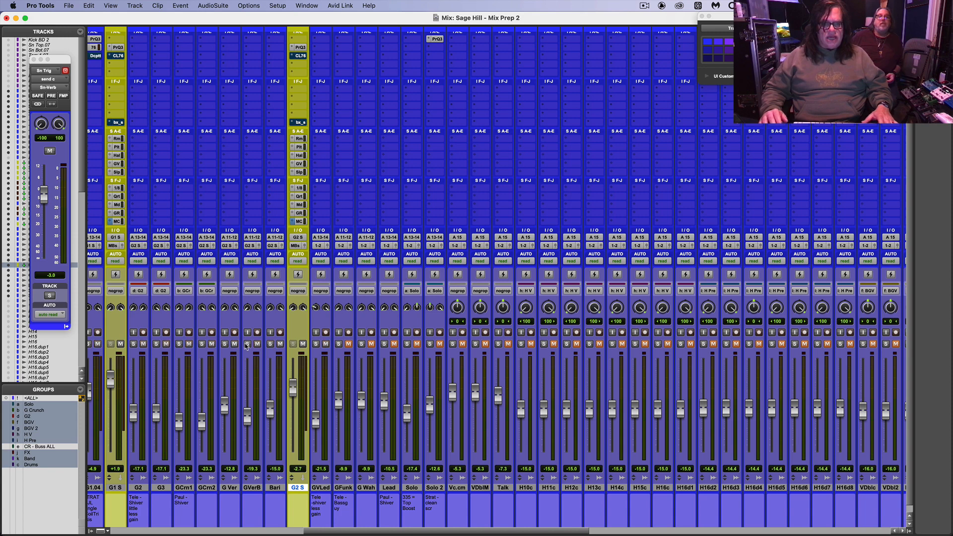
Step: Solo the G2 through Bari tracks and raise the G2 S submaster level to +3.1 dB during playback
left_click(140, 488)
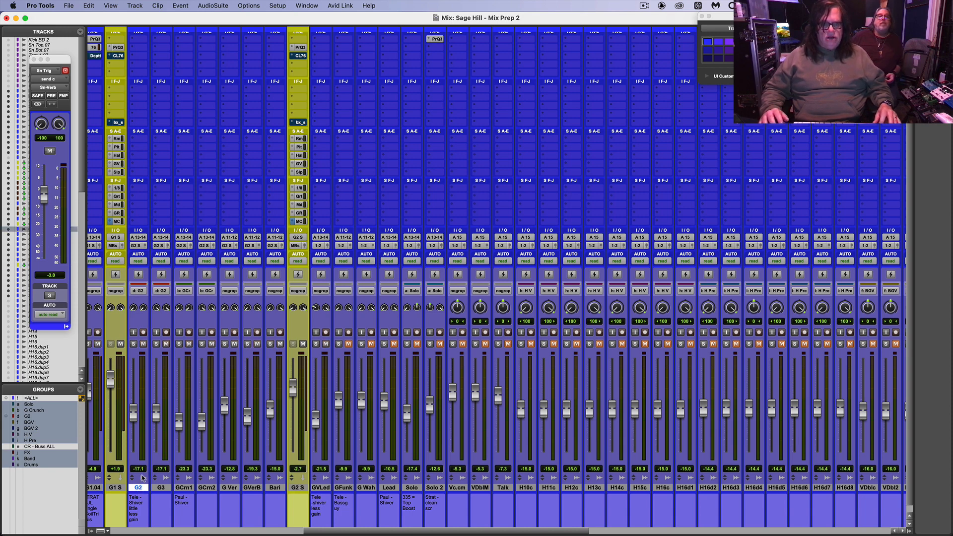
left_click(275, 488, "shift")
left_click(270, 344, "alt+shift")
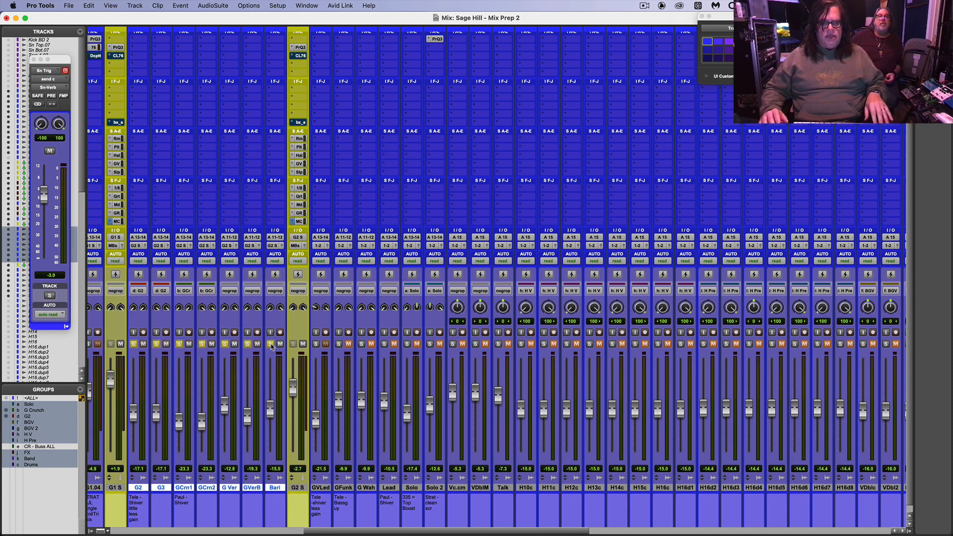
key("space")
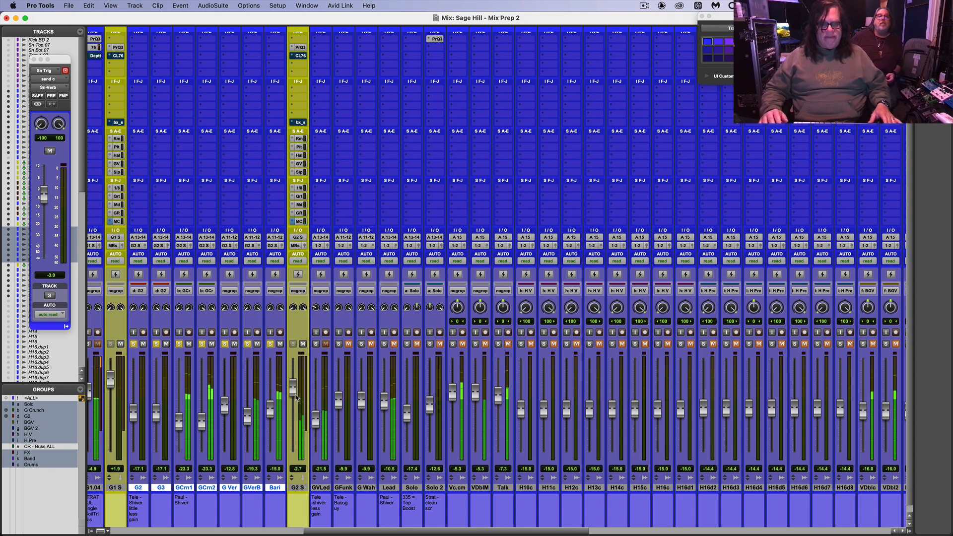
left_click_drag(297, 389, 300, 387)
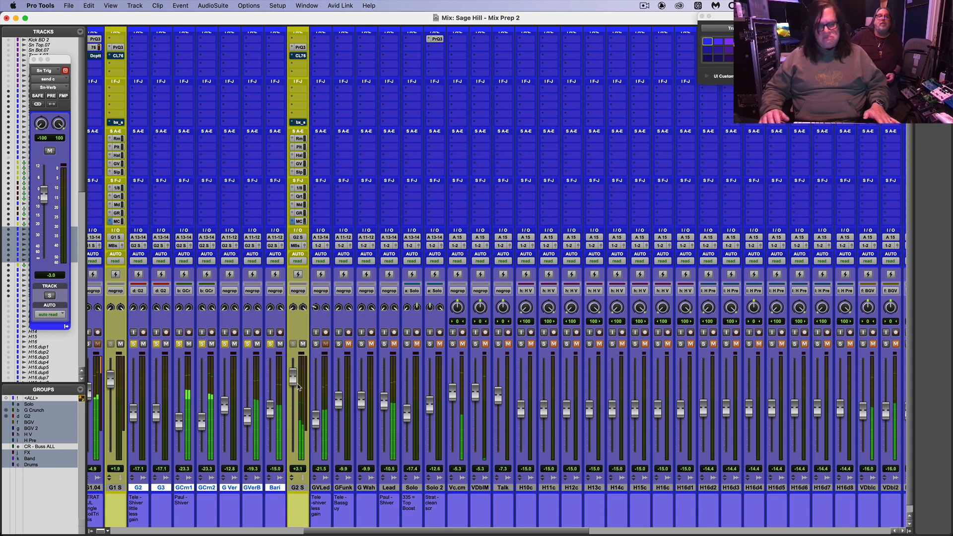
Step: Audition the soloed G2 through Bari guitars from the start of the first pre section in the Edit window
key("super+equal")
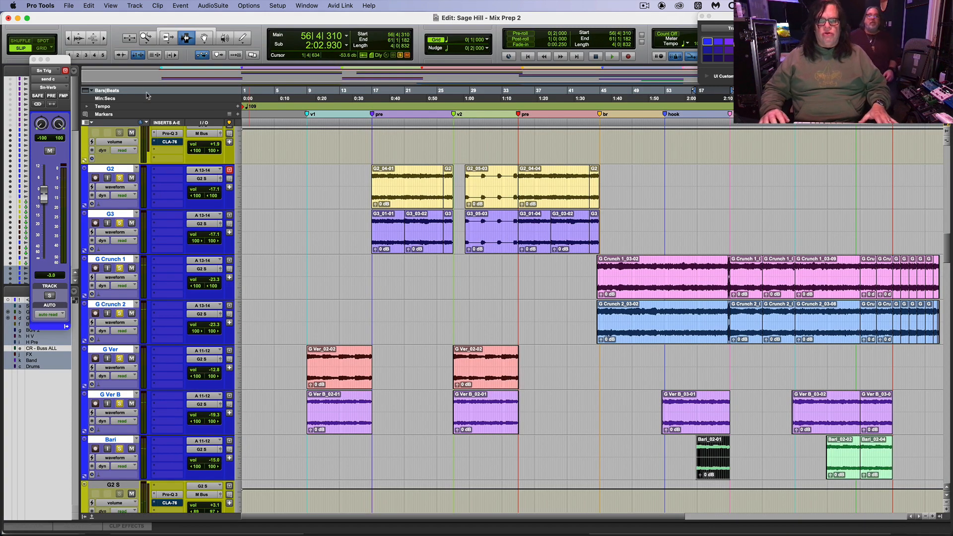
key("space")
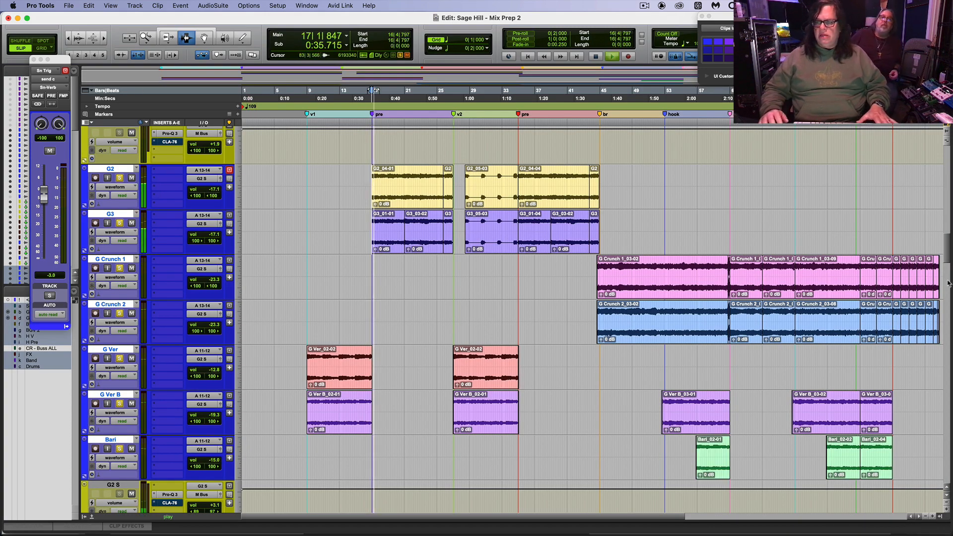
scroll(372, 179, "up", 5)
mouse_move(951, 235)
left_mouse_down()
mouse_move(952, 270)
mouse_move(951, 252)
left_mouse_up()
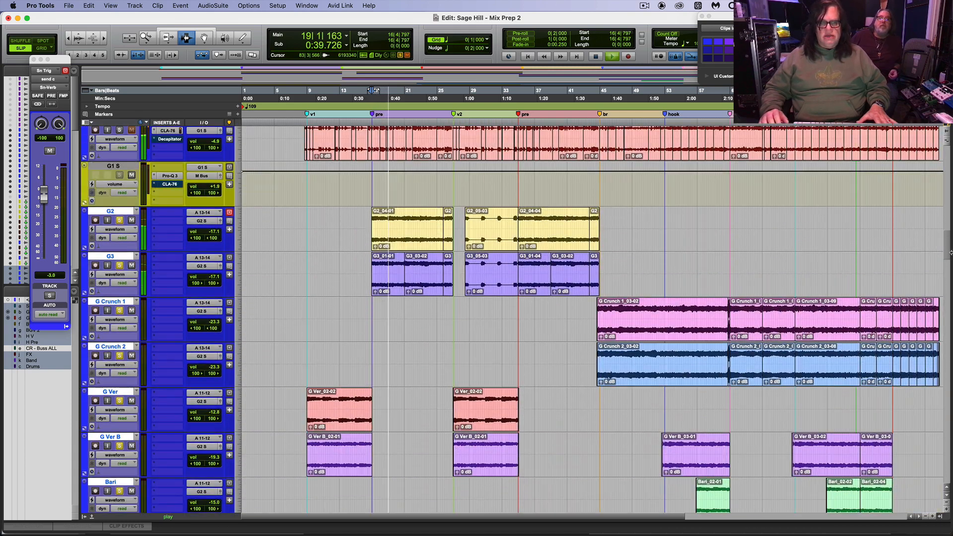
key("super+equal")
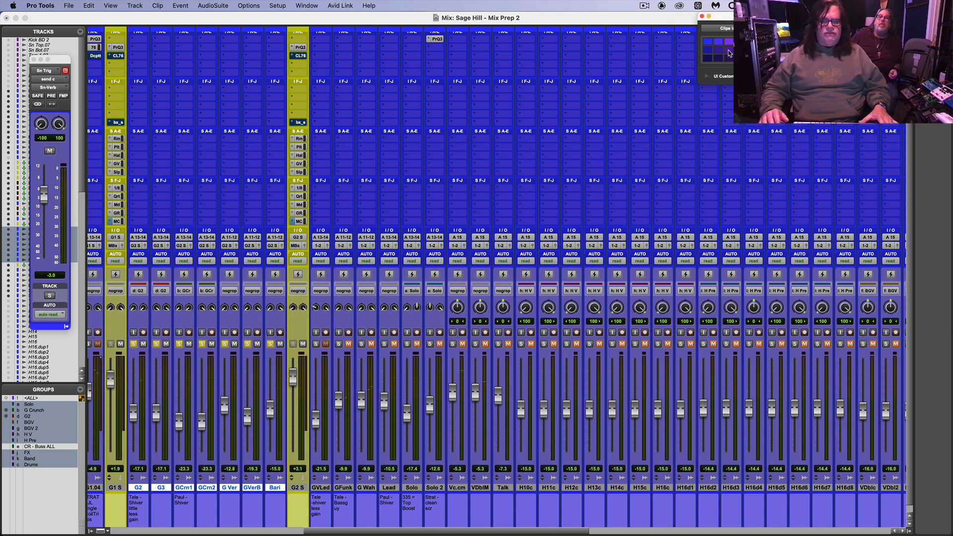
Step: Check the G2 through Bari tracks feeding G2 S in the mixer by selecting them, and select only GVLed
left_click(116, 488)
left_click(143, 490)
left_click(272, 489, "shift")
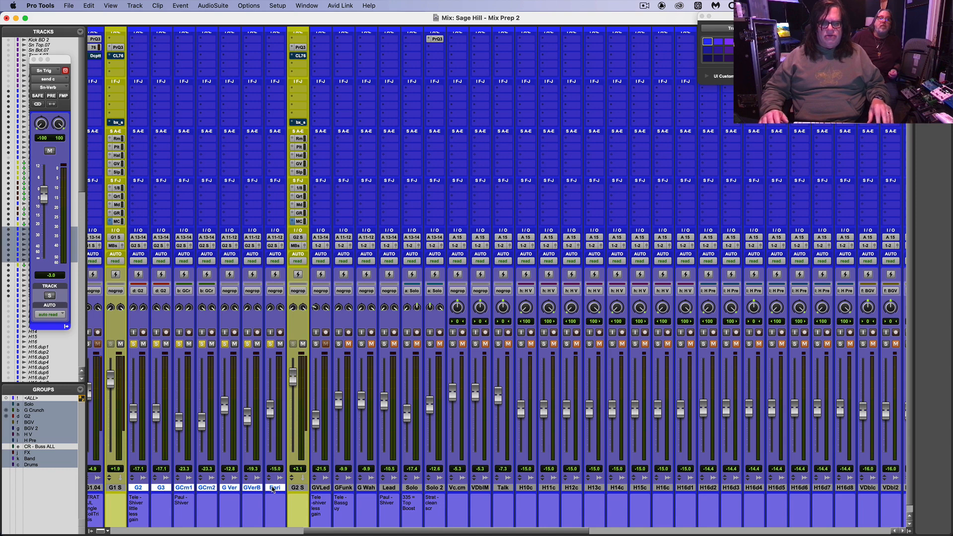
left_click(297, 489)
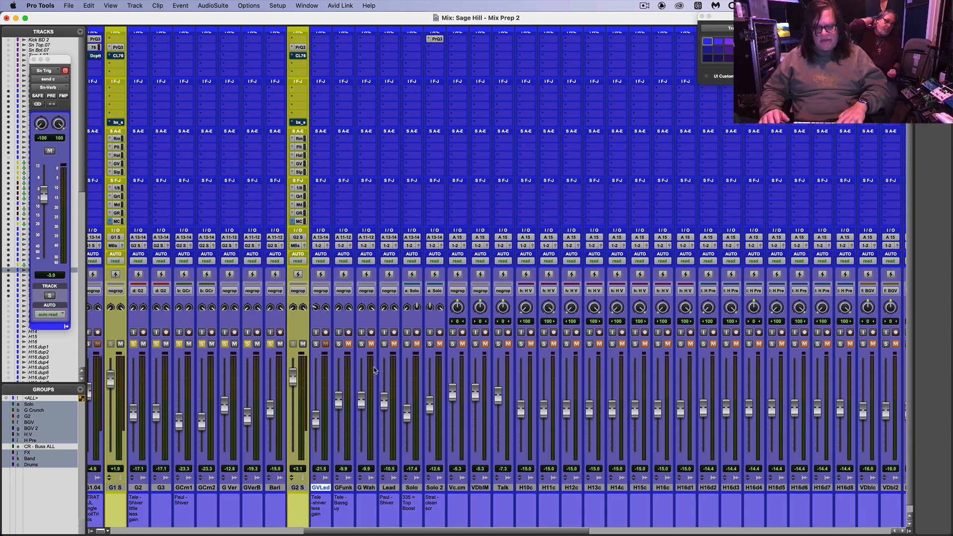
Step: Clear the solos on the G2 through Bari tracks and audition only G V Lead from early in the second pre section
key("super+equal")
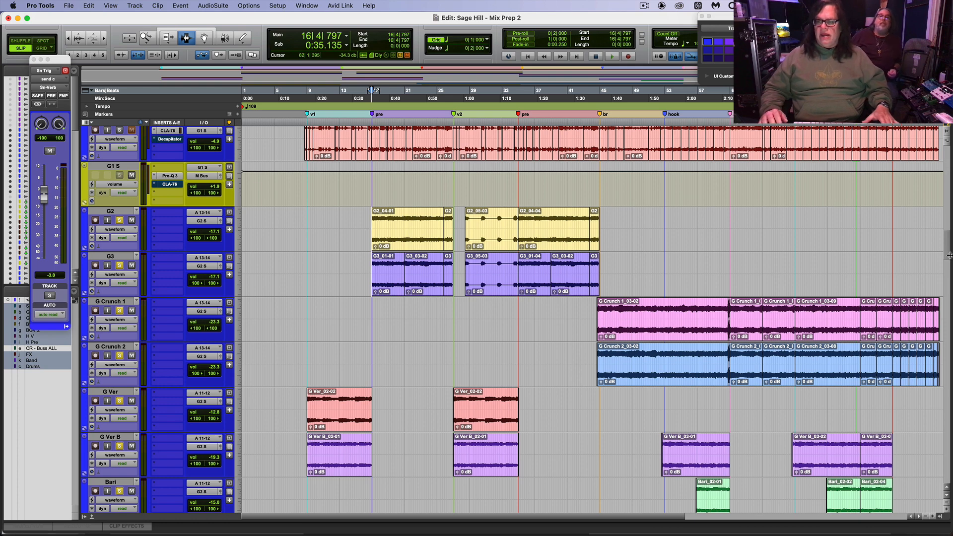
scroll(949, 255, "down", 6)
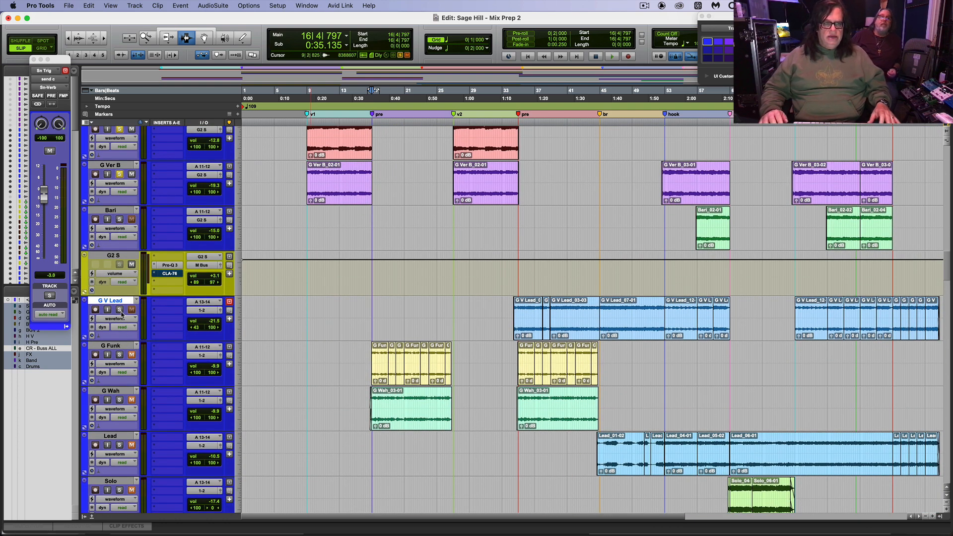
left_click(523, 302)
key("space")
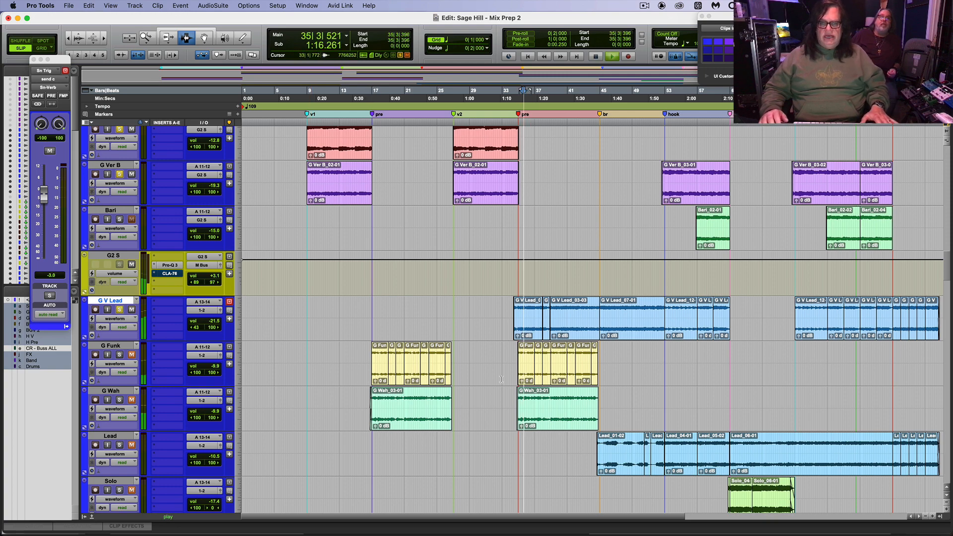
key("space")
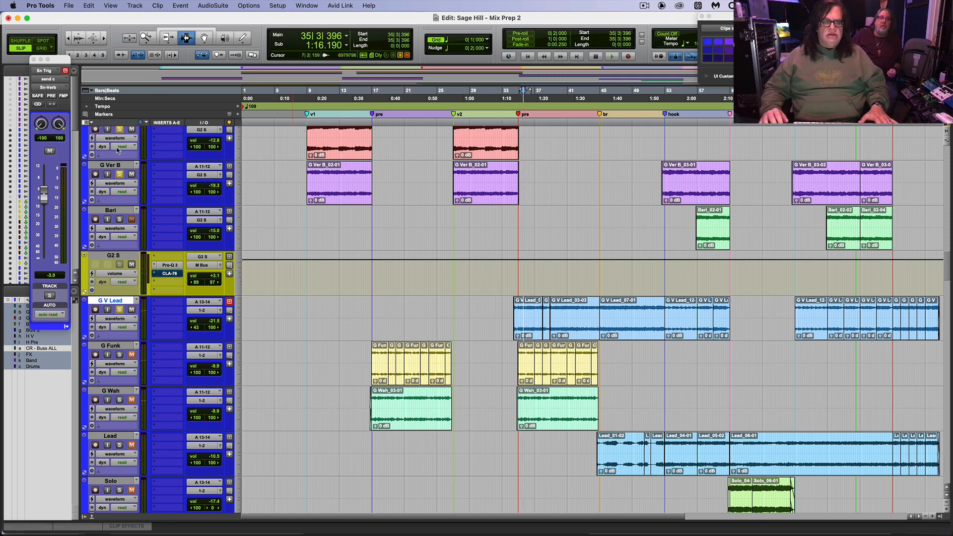
left_click(120, 174)
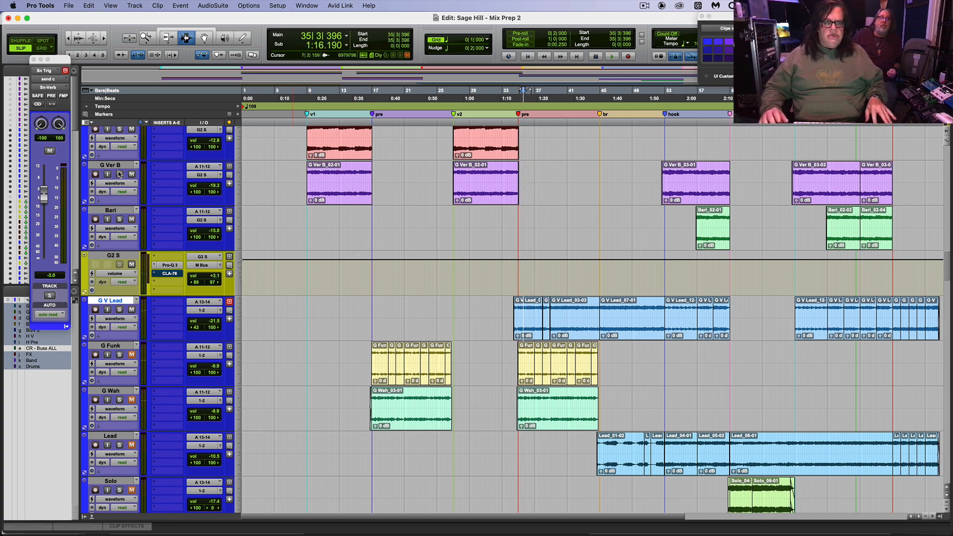
left_click(121, 312)
key("space")
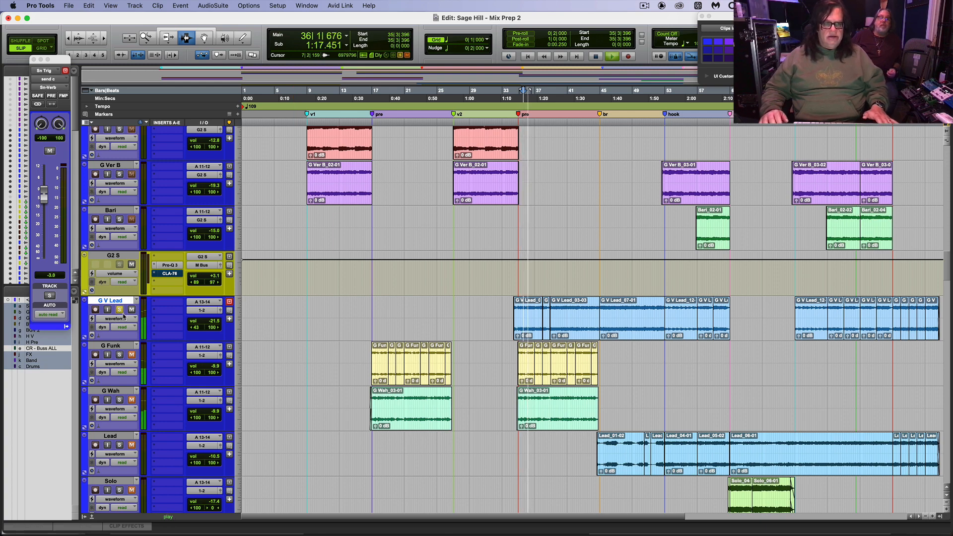
Step: Audition G Funk soloed from early in the second pre section, first without and then with G Wah soloed
key("space")
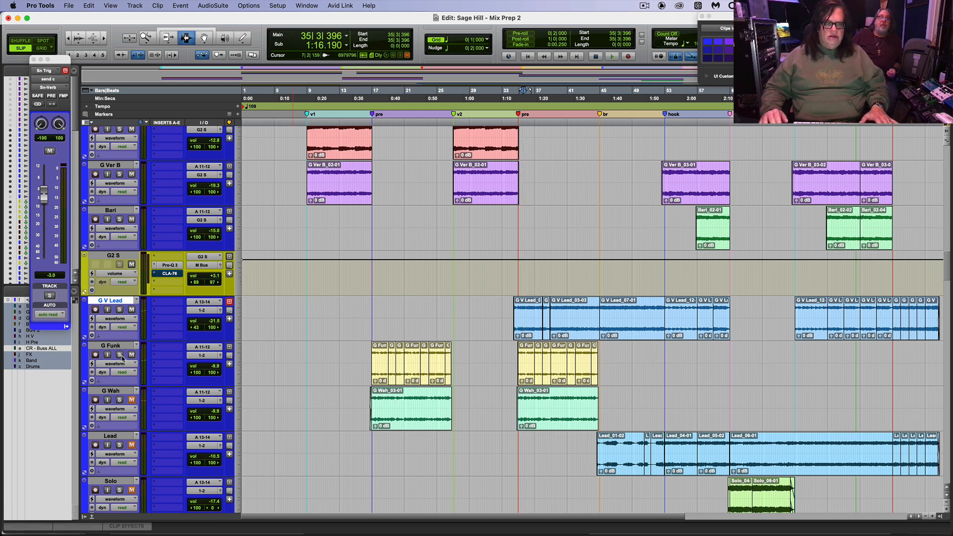
key("space")
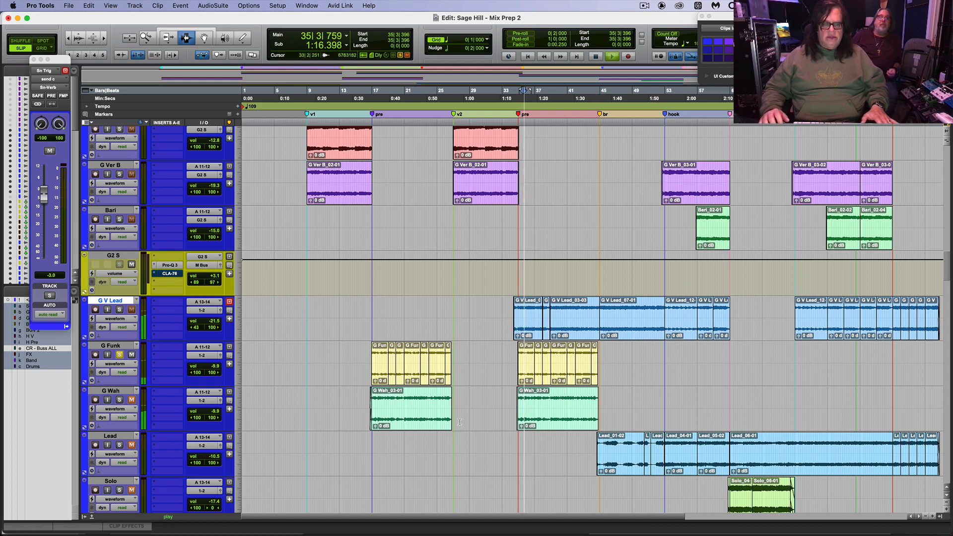
key("space")
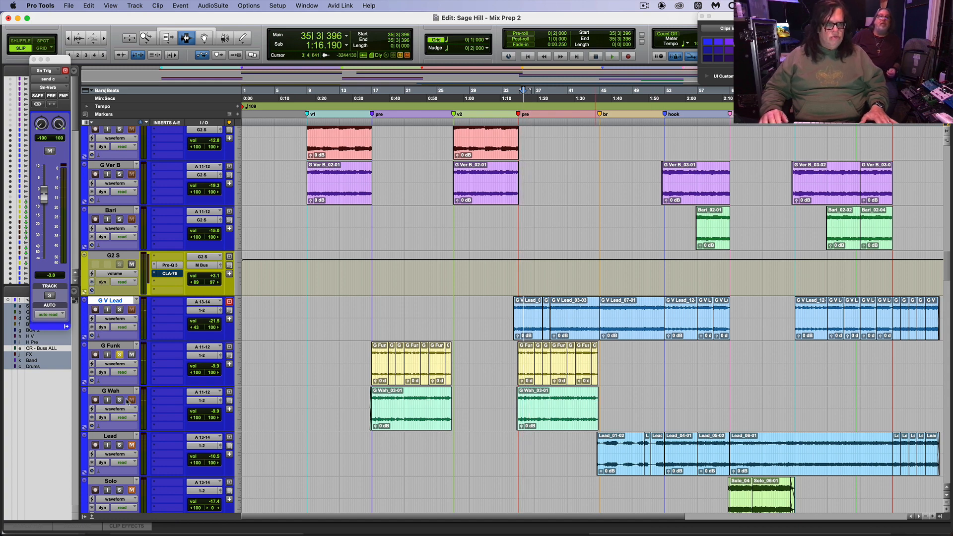
key("space")
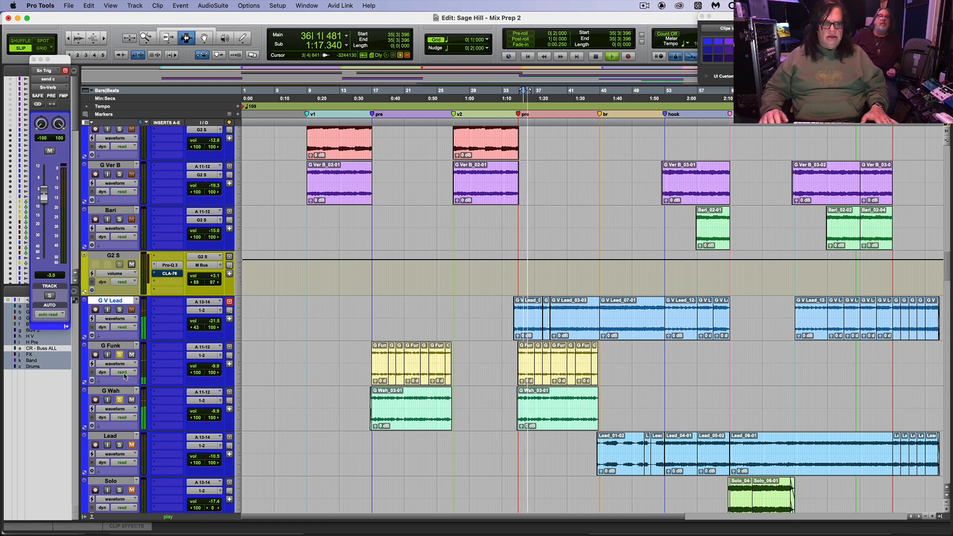
key("space")
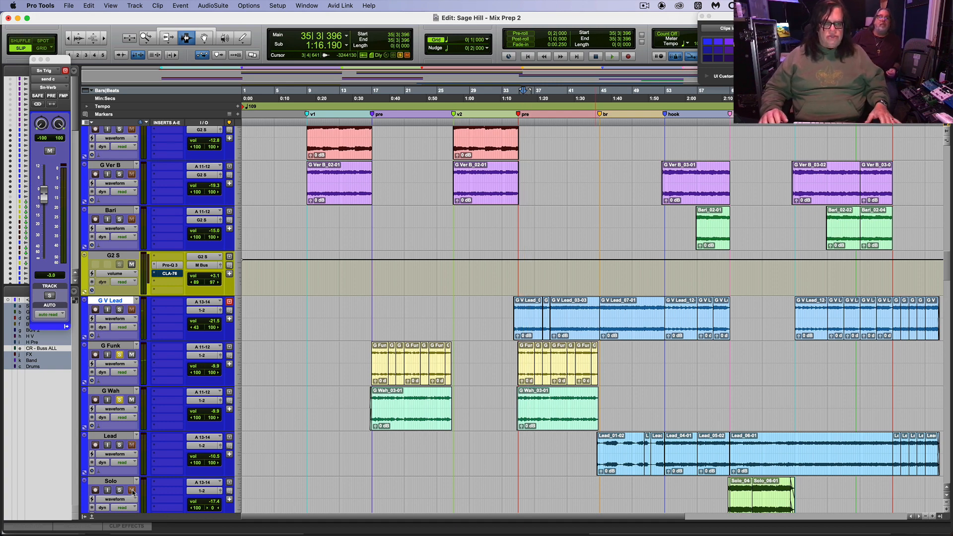
Step: Clear the solos on G Funk and G Wah and audition only Lead from early in the br section
mouse_move(946, 275)
left_mouse_down()
mouse_move(946, 325)
mouse_move(951, 276)
left_mouse_up()
scroll(951, 276, "down", 1)
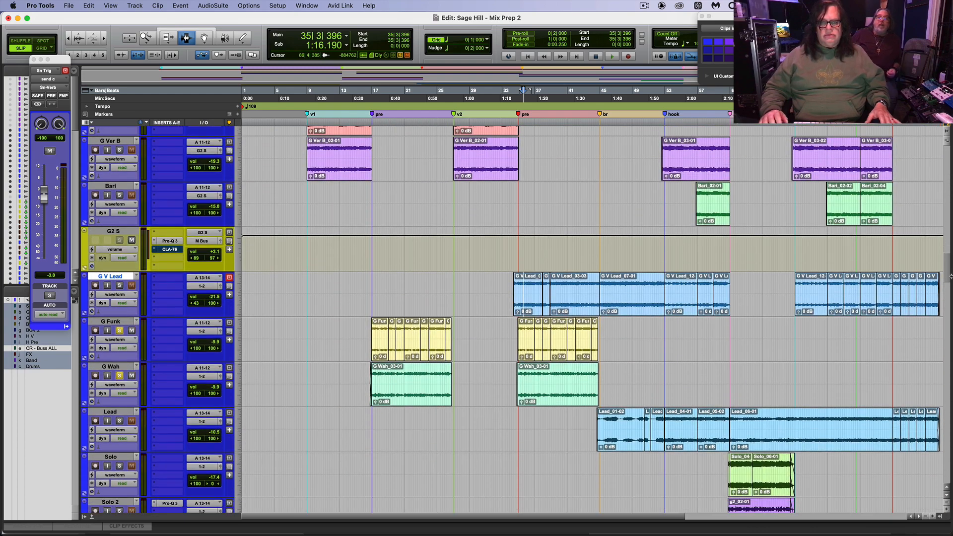
scroll(376, 319, "down", 6)
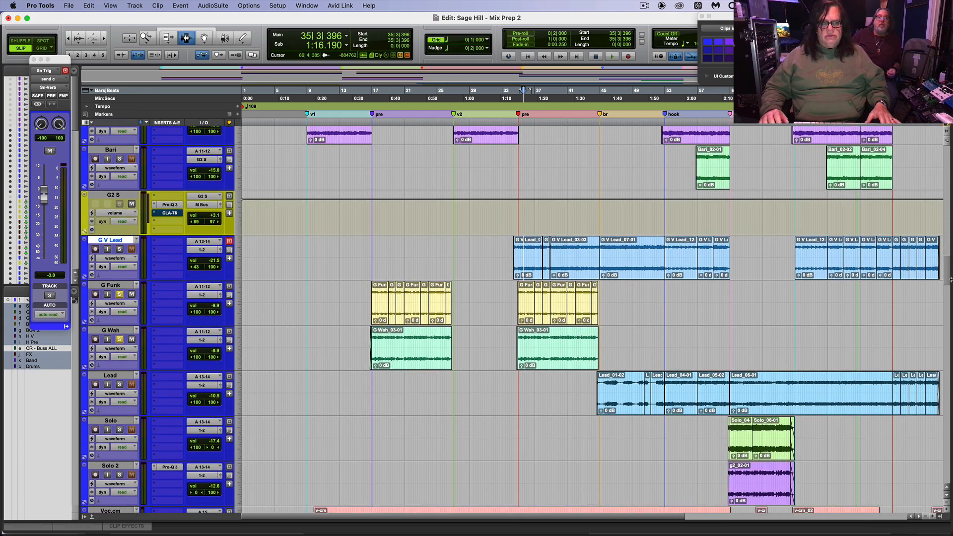
left_click(119, 272)
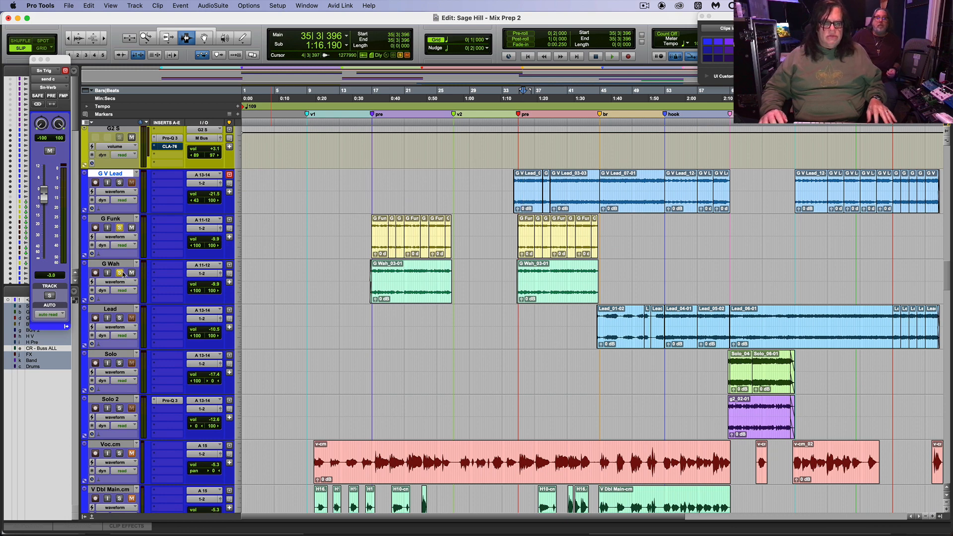
left_click(119, 228)
left_click(119, 318)
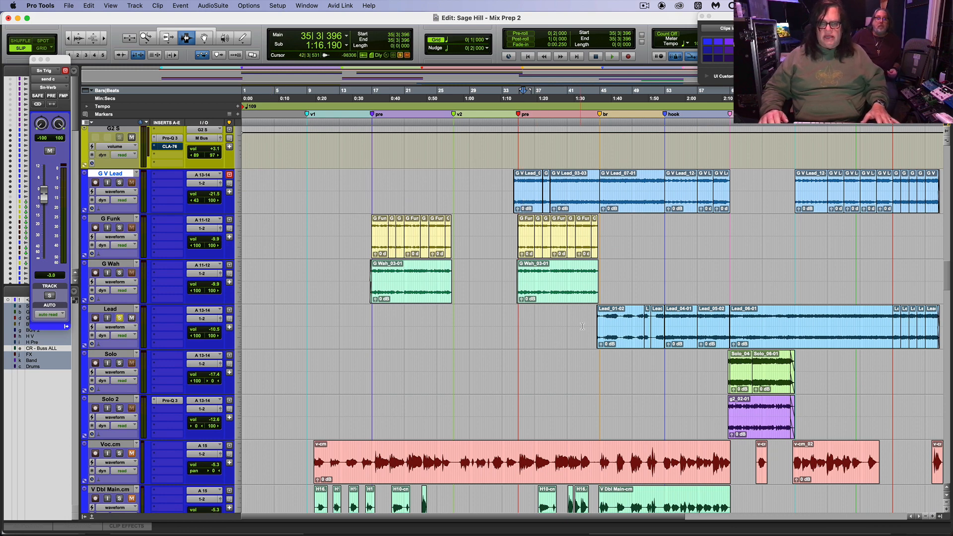
left_click(607, 332)
key("space")
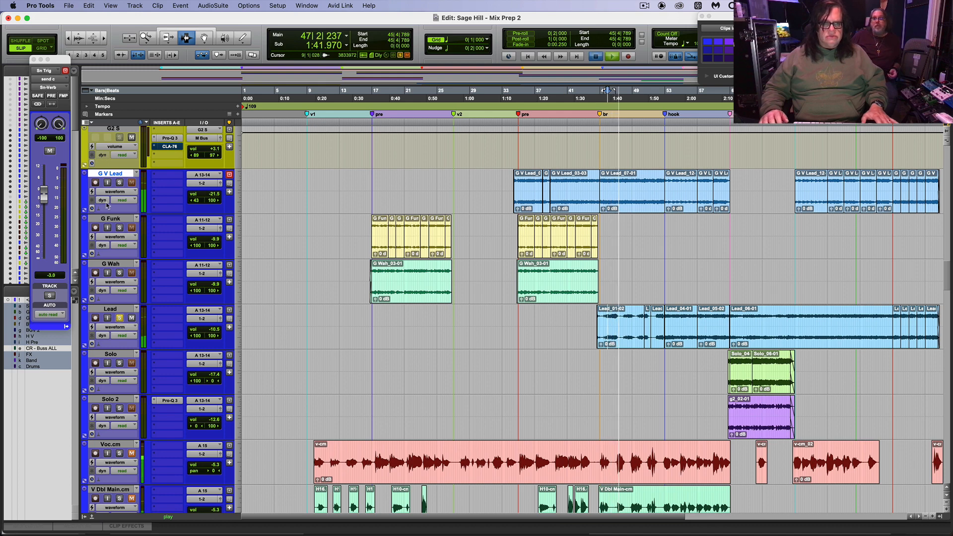
Step: Solo G V Lead and play the same passage at the start of the br section
key("space")
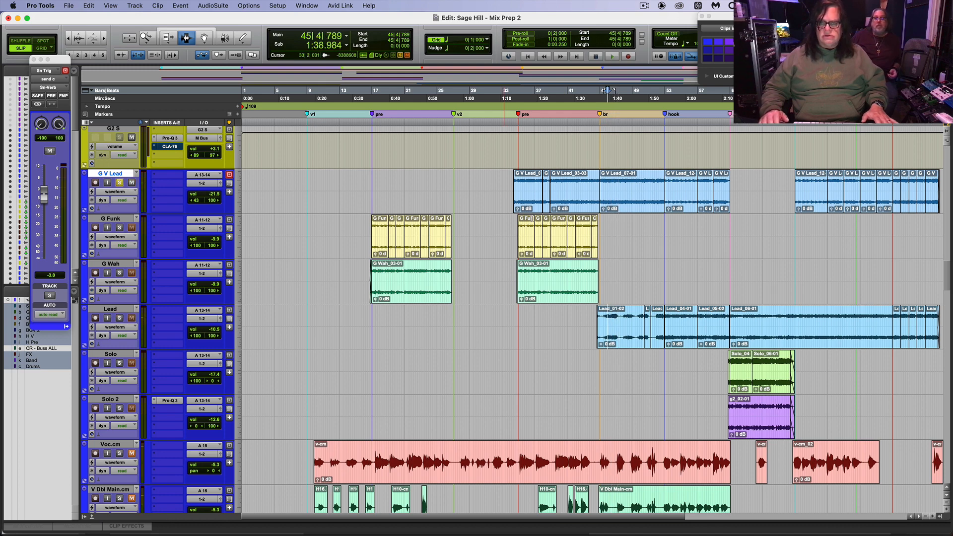
key("space")
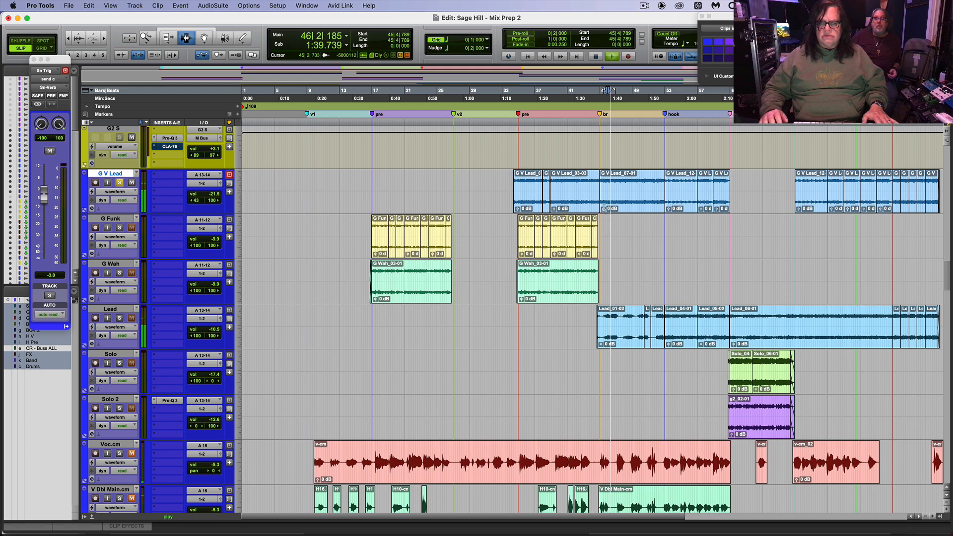
key("space")
Step: Audition the soloed Solo and Solo 2 tracks from their clips after the hook, and G Funk from early in the first pre section
left_click(740, 378)
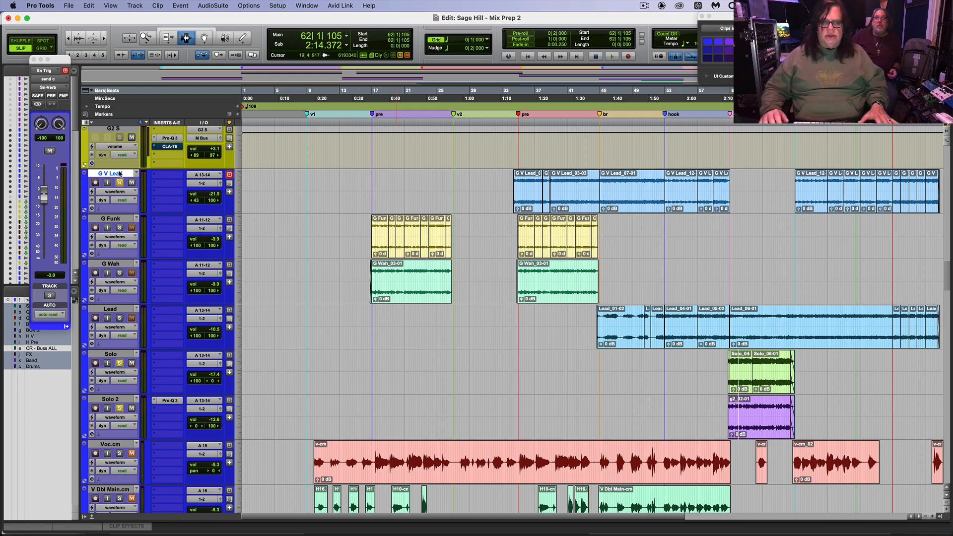
key("space")
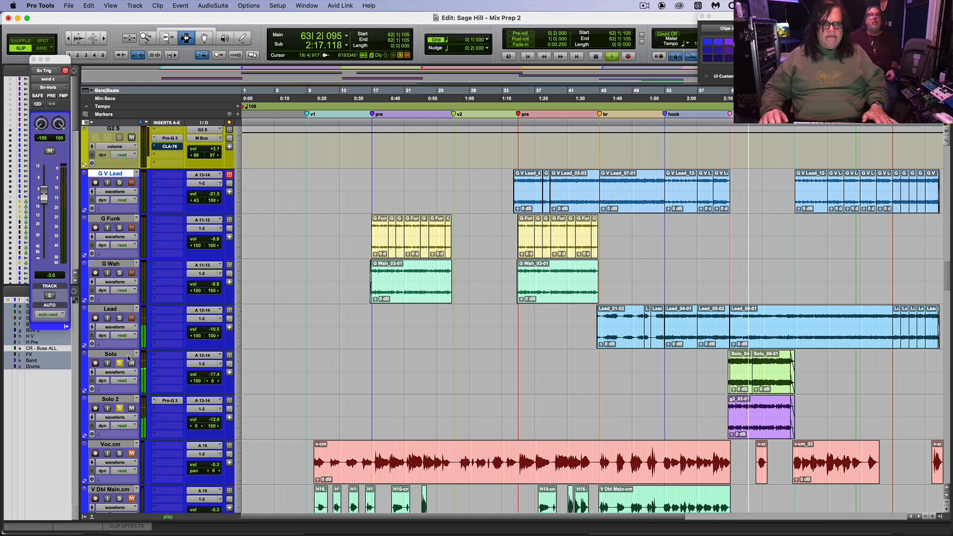
key("space")
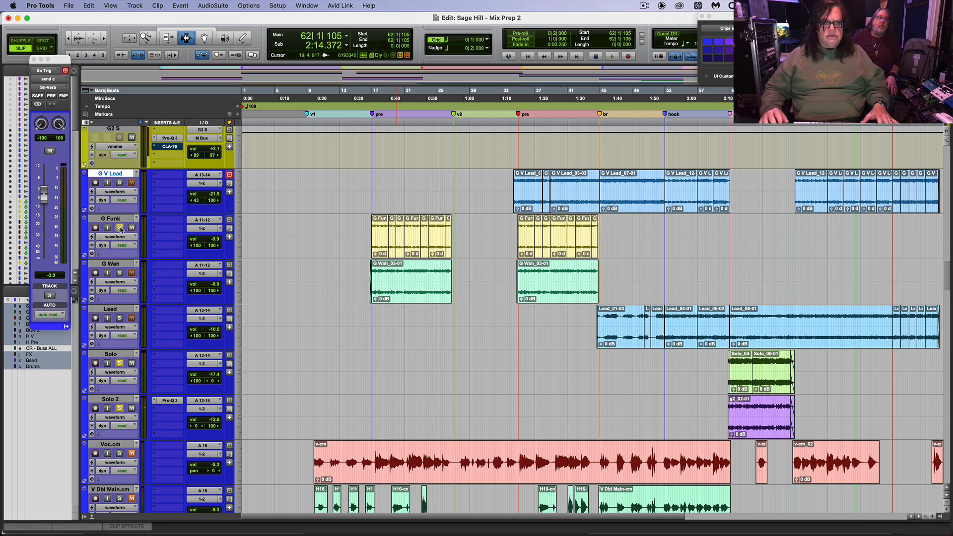
left_click(389, 250)
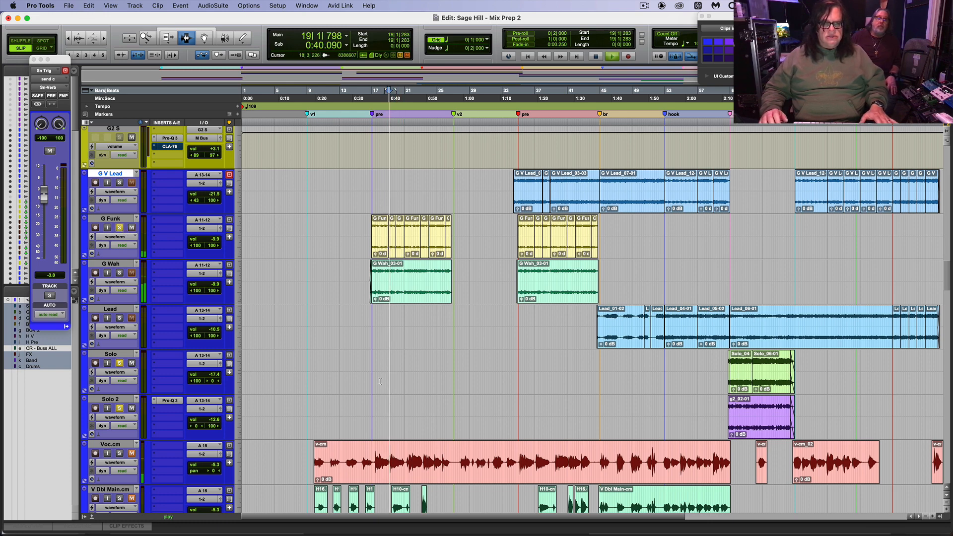
Step: Move the Solo and Solo 2 tracks together to directly above Lead
left_click(124, 400)
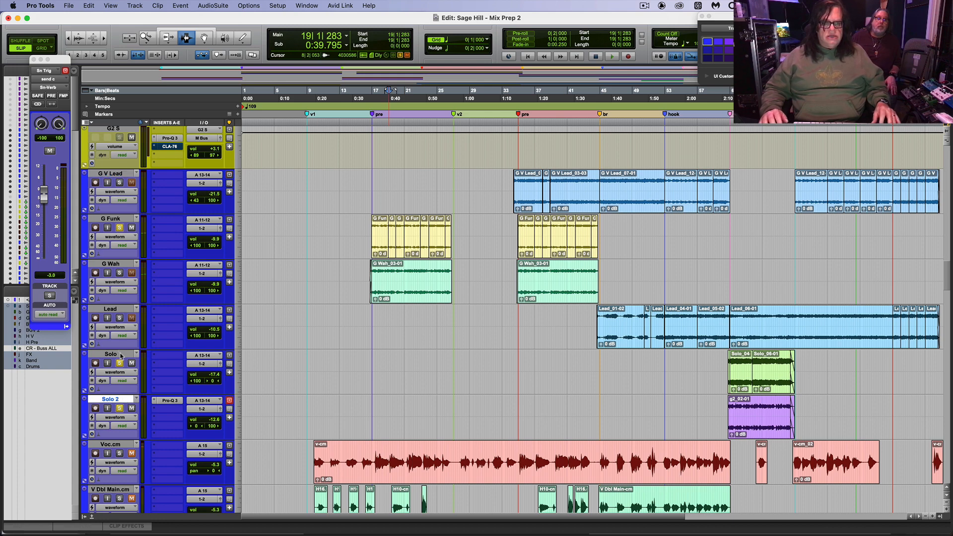
left_click_drag(121, 356, 122, 310)
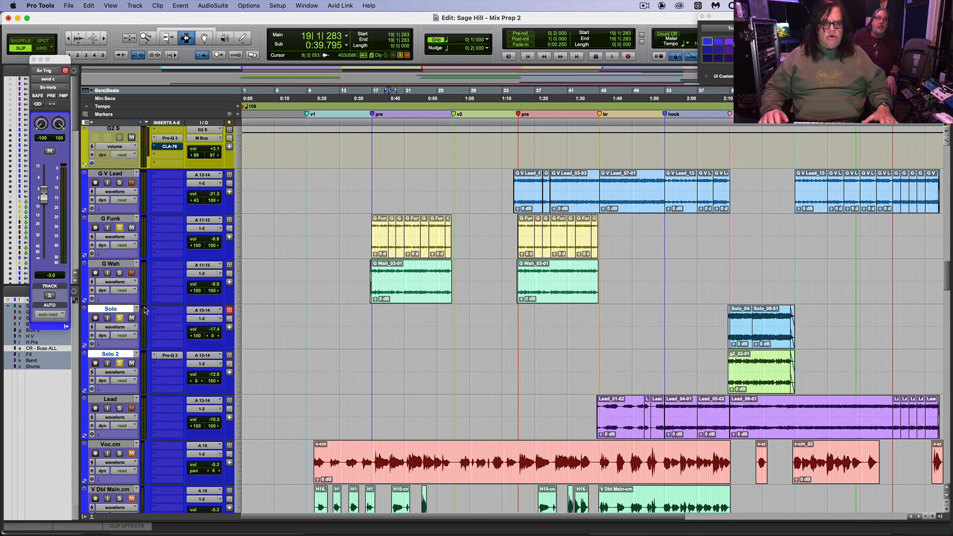
Step: Select the G V Lead through Solo 2 tracks and route all their outputs to the G3 S stereo bus in the mixer
left_click(124, 176, "shift")
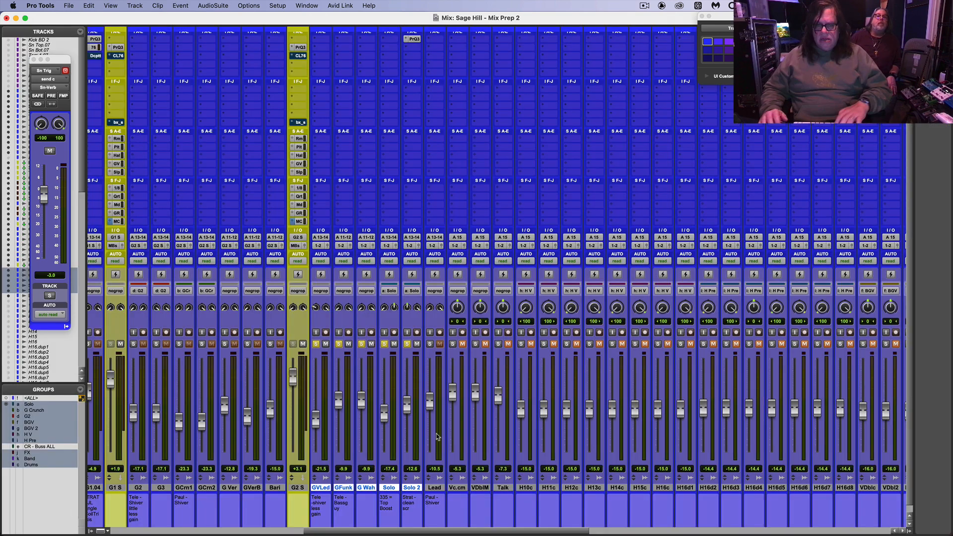
key("super+equal")
left_click(319, 246)
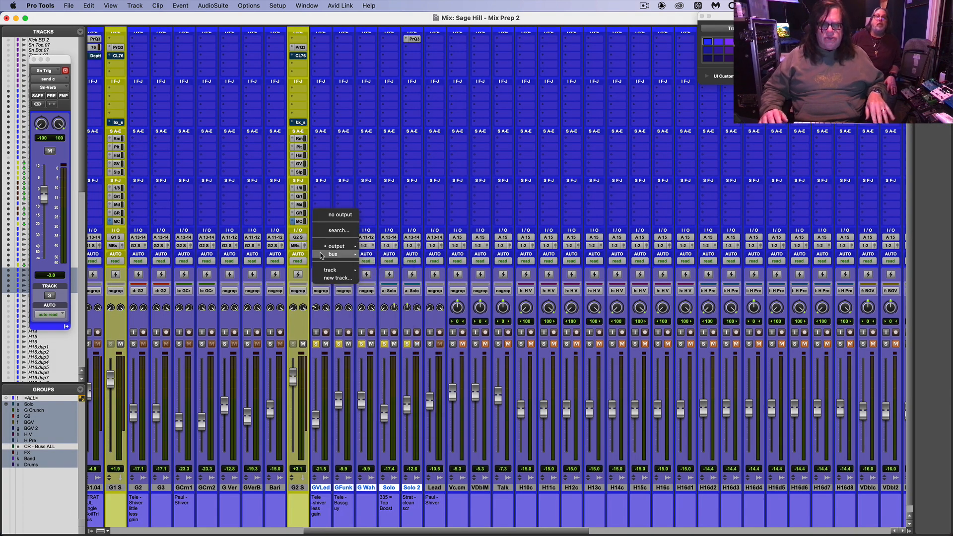
mouse_move(337, 255)
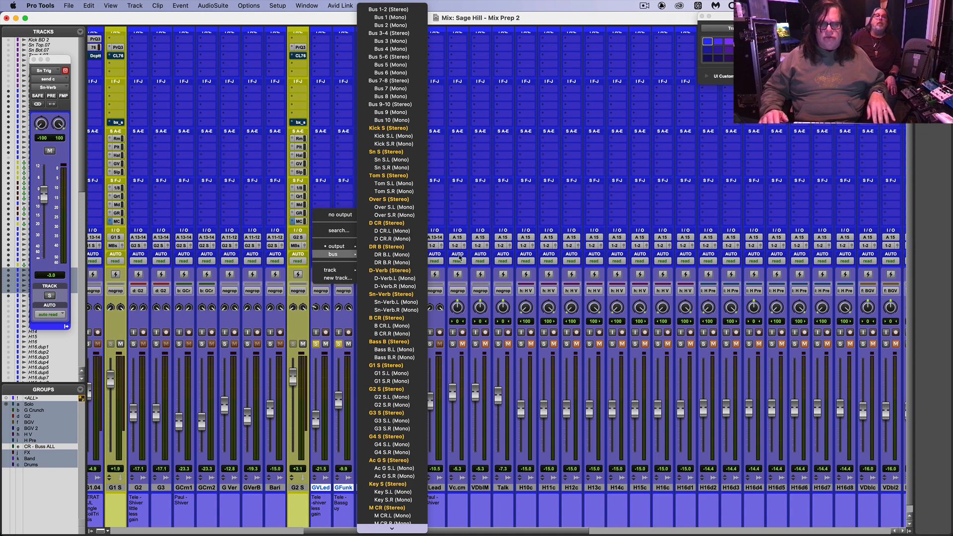
left_click(393, 413, "alt+shift")
mouse_move(400, 533)
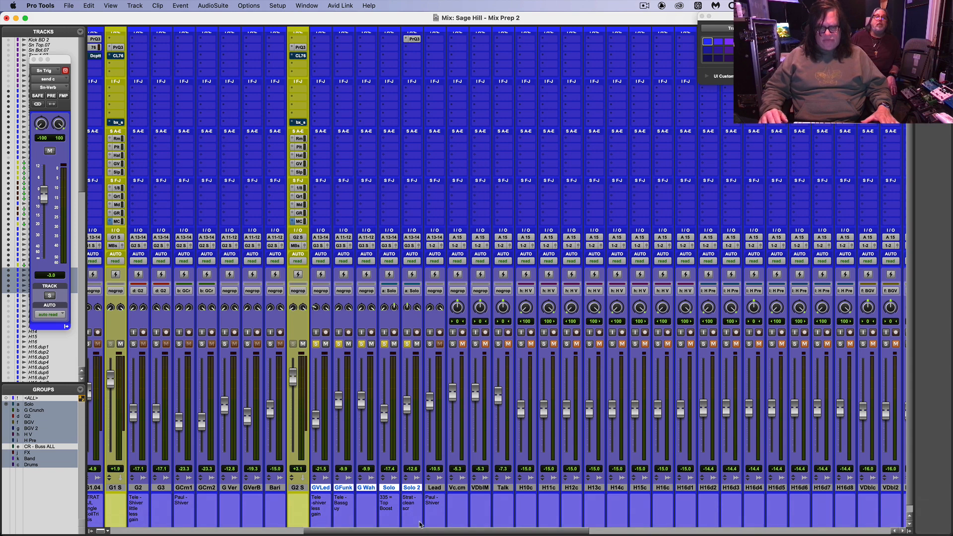
Step: Move the G3 S submaster to directly between Solo 2 and Lead in the mixer
left_click(421, 528)
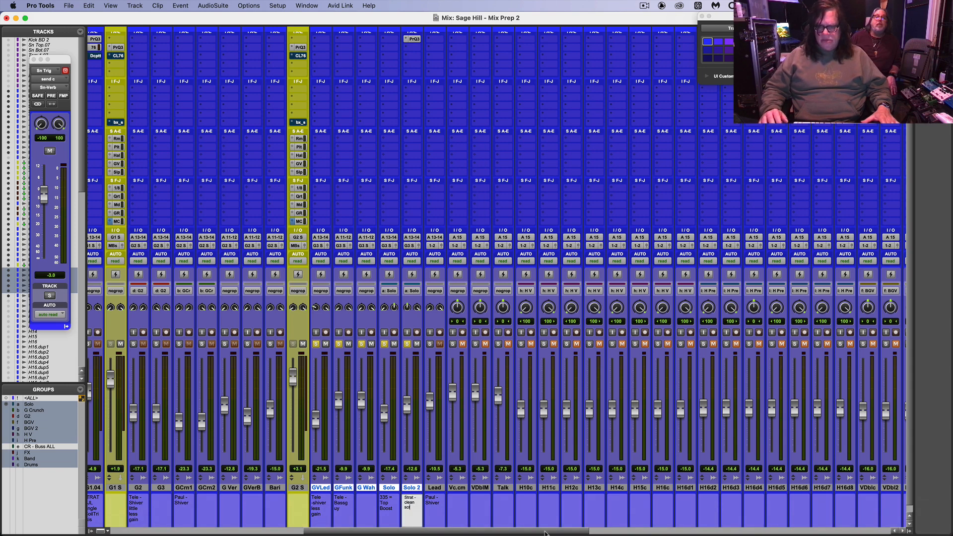
left_click_drag(545, 532, 752, 529)
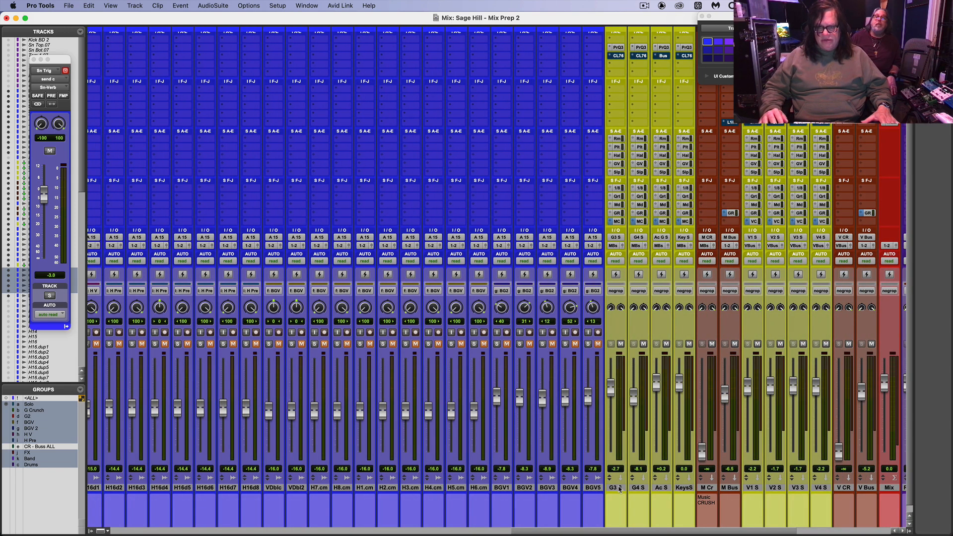
left_click_drag(619, 489, 642, 394)
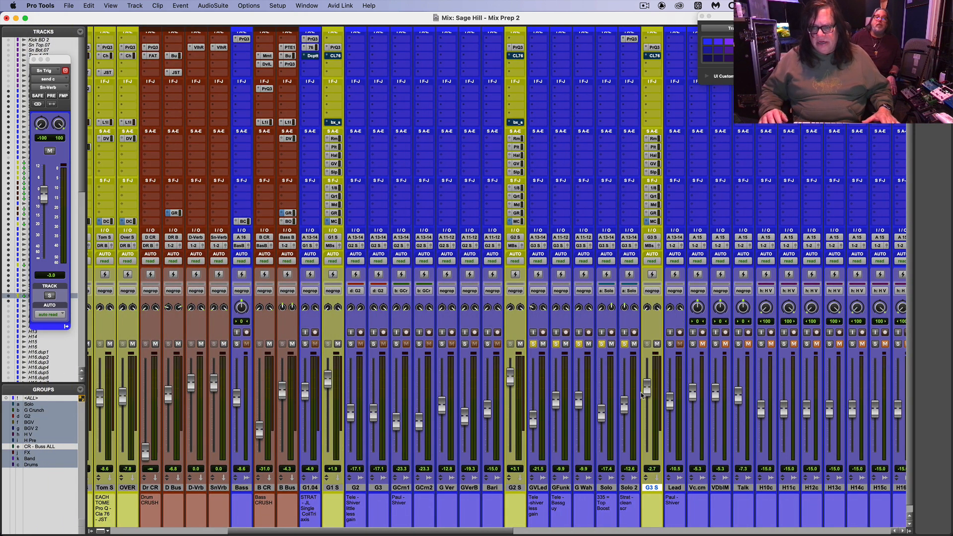
Step: Play the guitars through G3 S briefly, select Lead, and check the tracks that follow it in the Edit window
key("space")
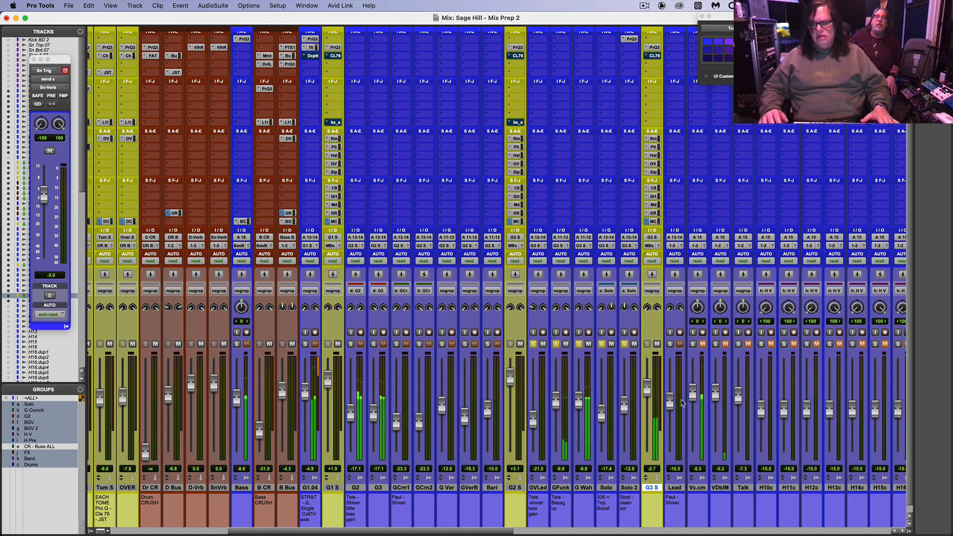
left_click(674, 488)
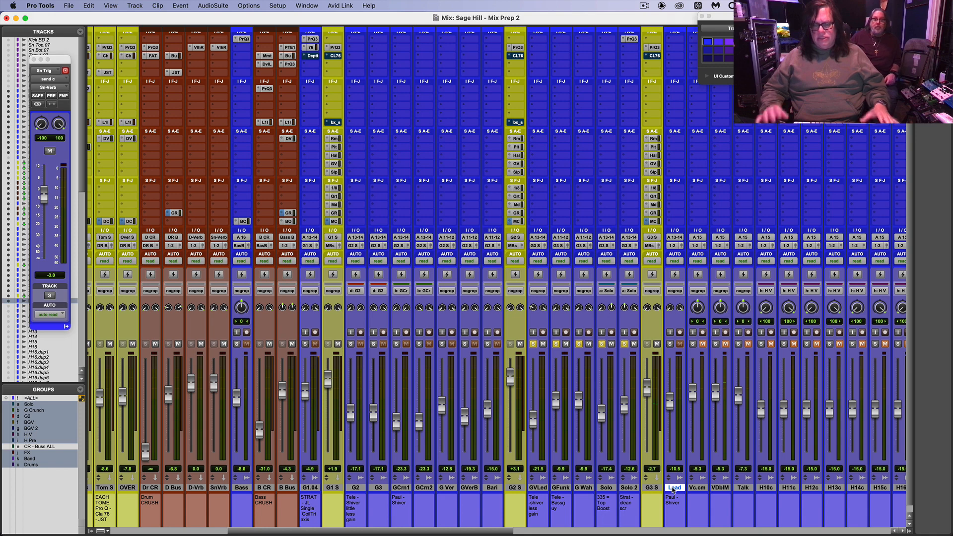
key("super+equal")
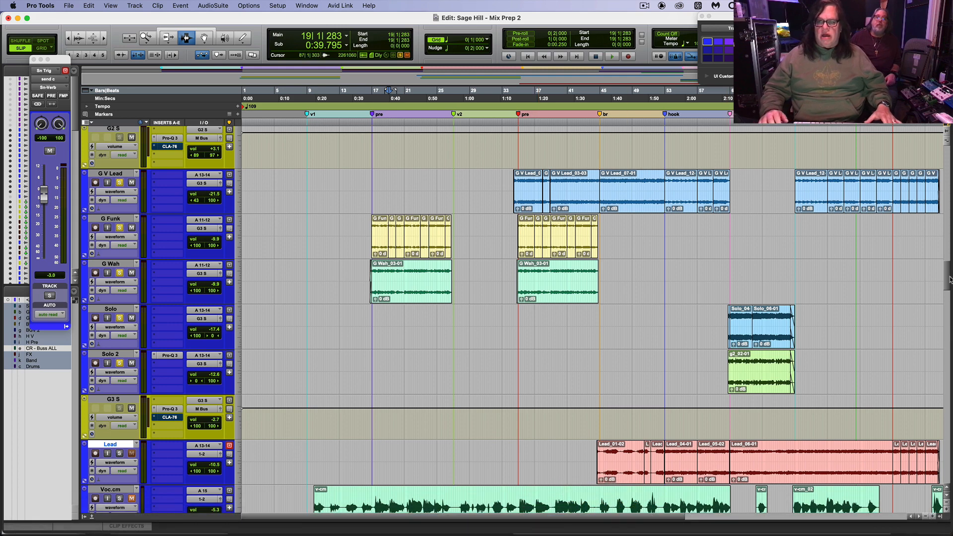
left_click_drag(947, 279, 950, 298)
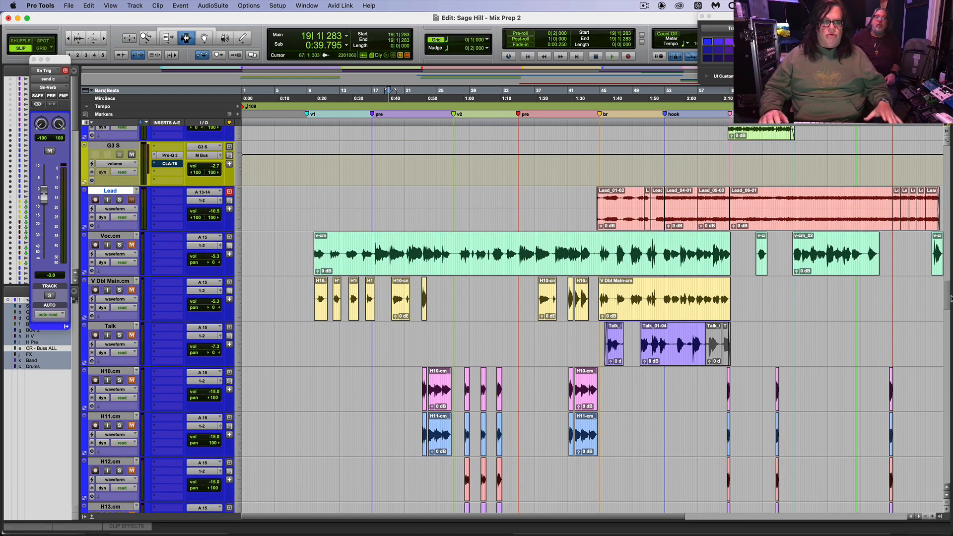
key("super+equal")
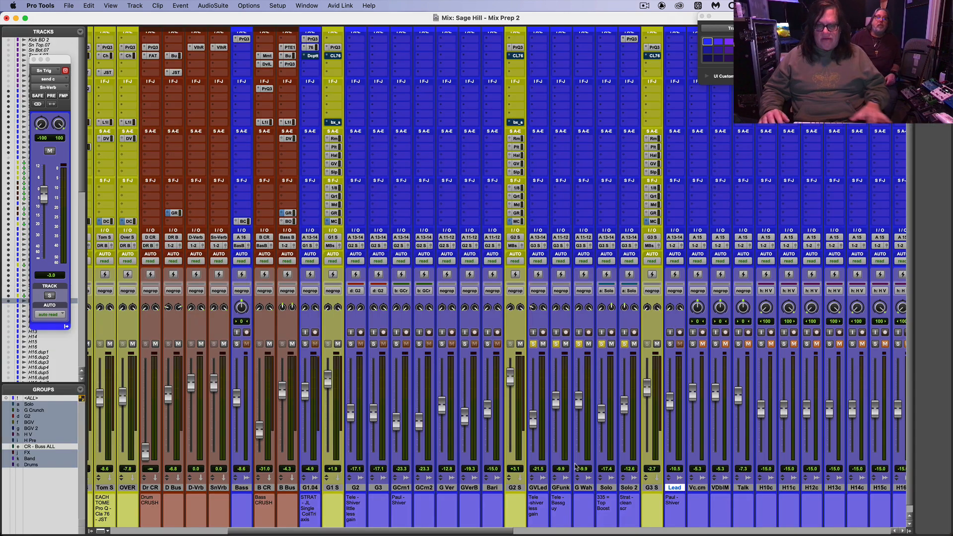
Step: Move the G4 S, Ac S, KeysS, M Cr and M Bus tracks together to directly after Lead in the mixer
left_click_drag(503, 530, 802, 515)
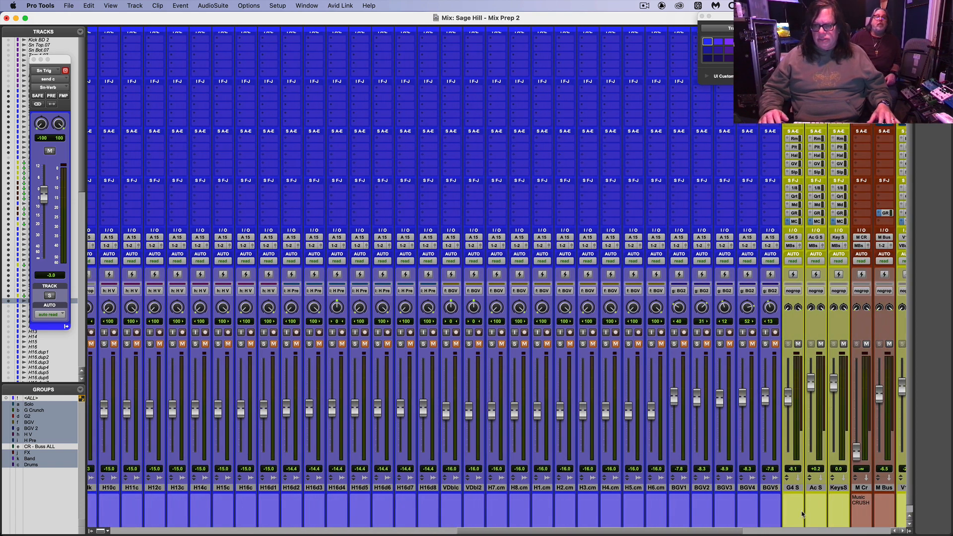
left_click(794, 488)
left_click(885, 489, "shift")
left_click_drag(885, 489, 470, 459)
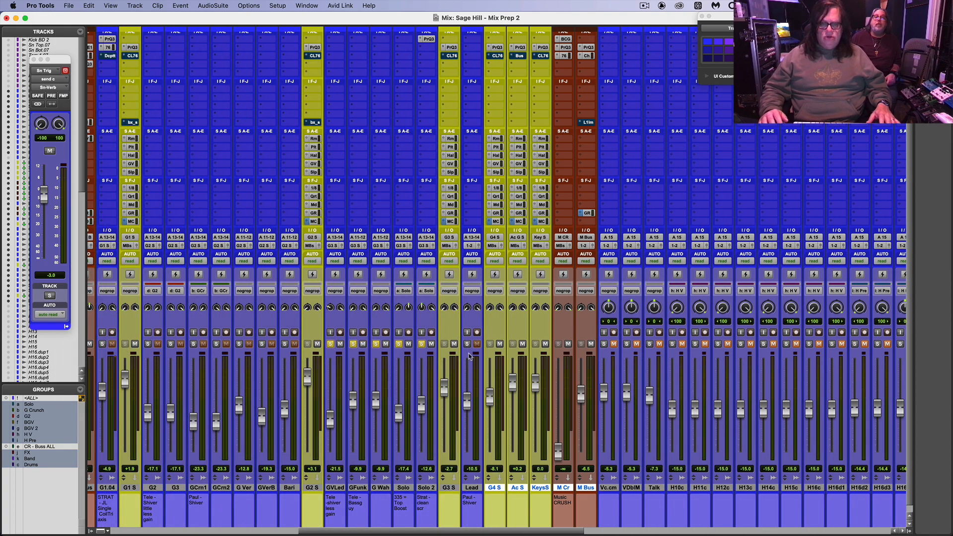
Step: Route the output of the Lead track to the G4 S stereo bus
left_click(470, 247)
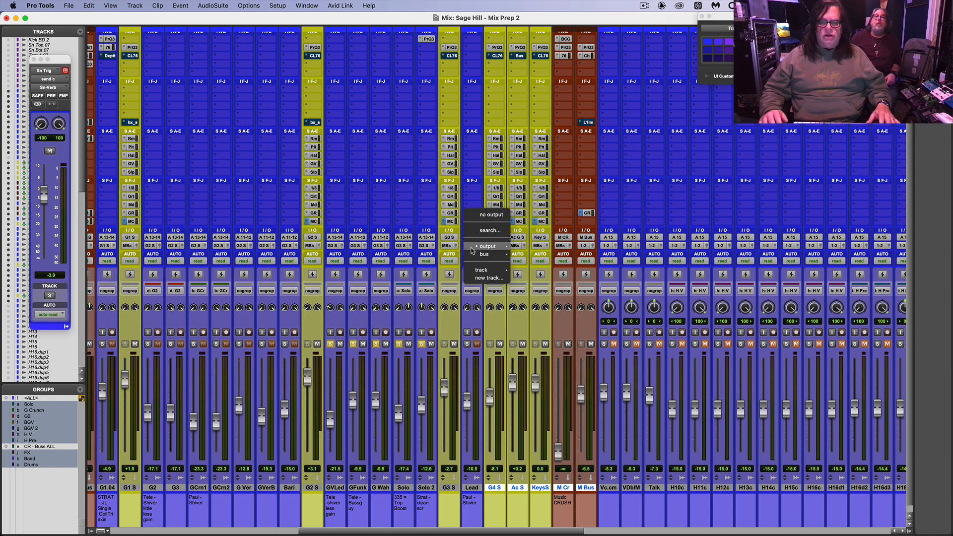
mouse_move(492, 254)
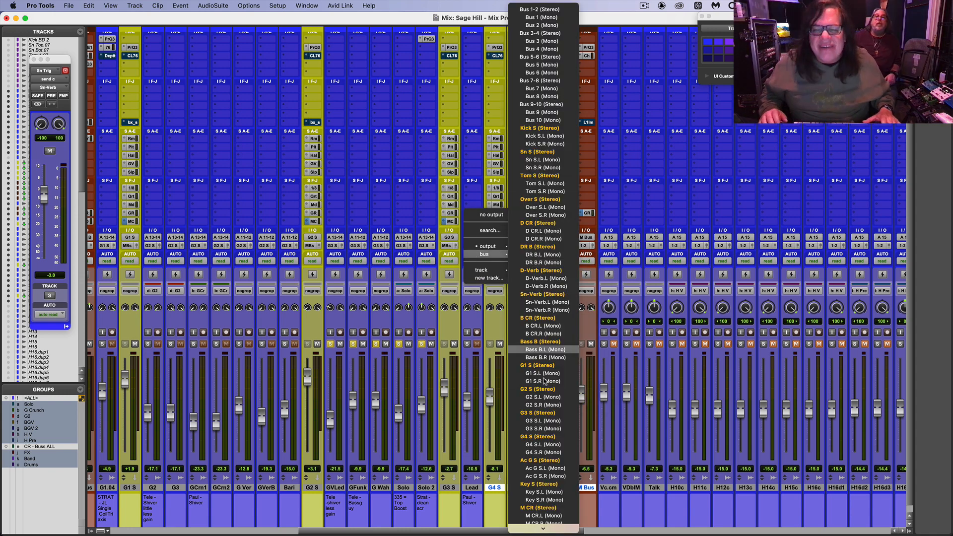
left_click(548, 438)
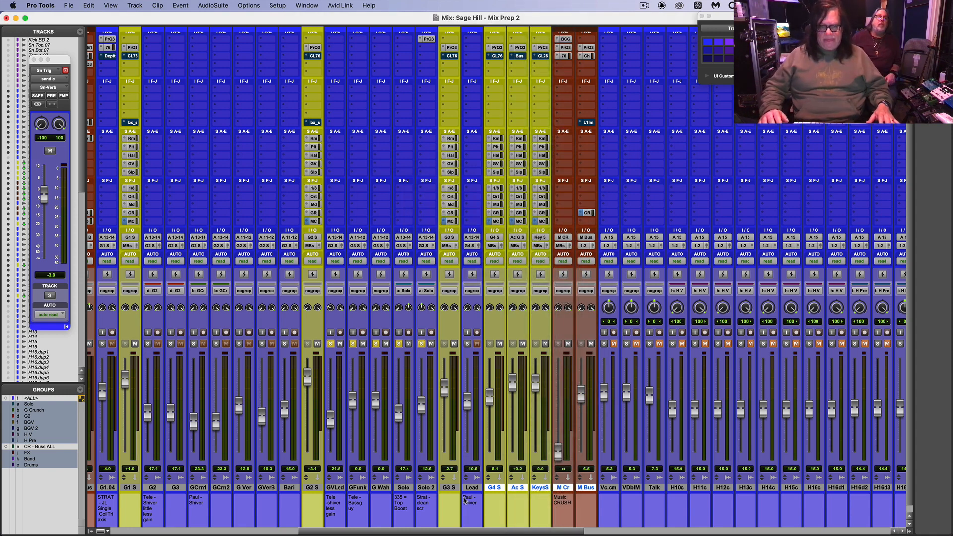
Step: Solo the Lead guitar and play it from its clip at about bar 62, returning to the mixer
key("super+equal")
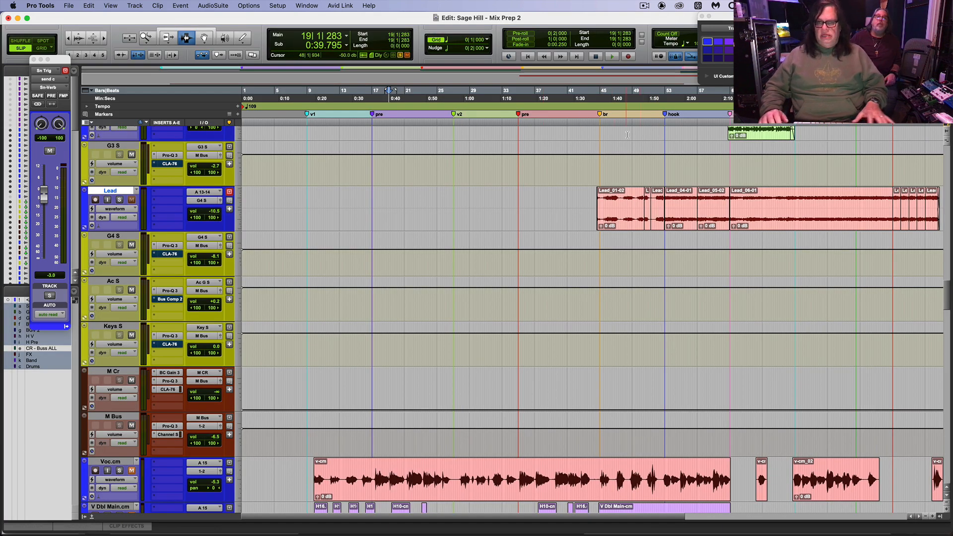
left_click(746, 212)
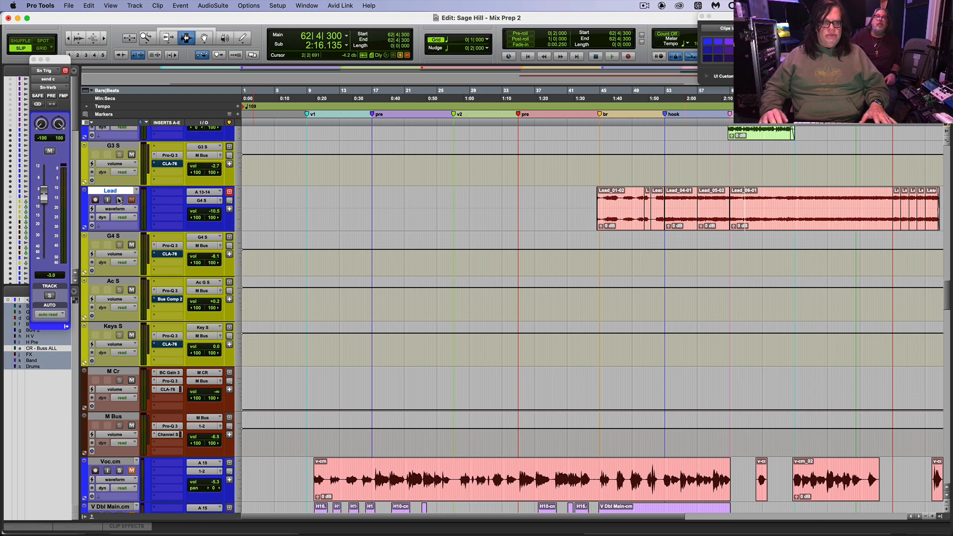
key("super+equal")
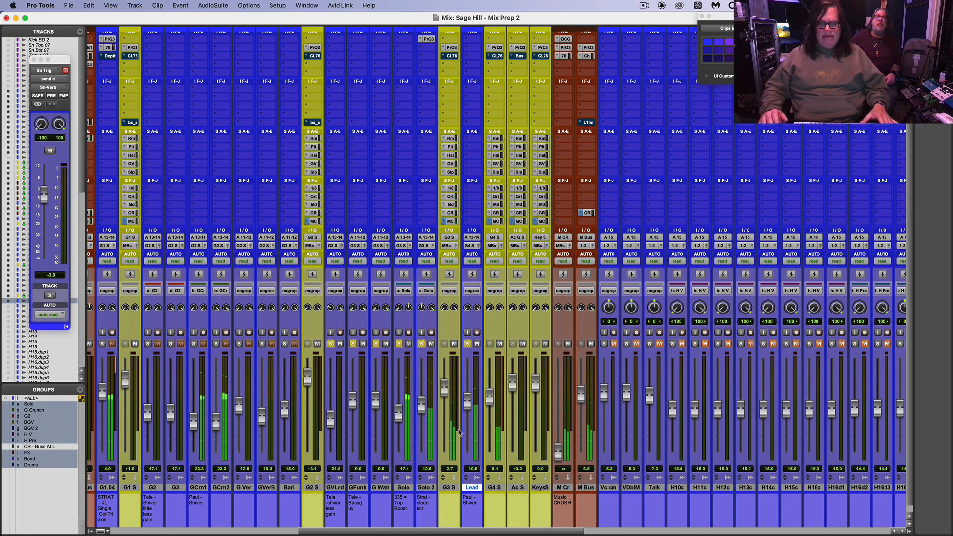
Step: Clear the solos on the other guitar tracks, and raise Lead to -7.5 dB and G4 S to -2.7 dB
left_click(422, 344)
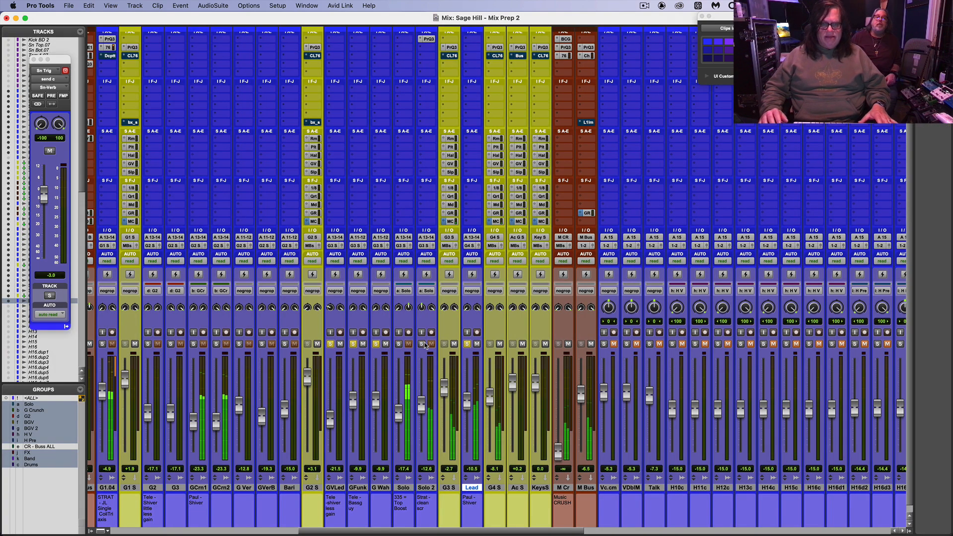
left_click(375, 344)
left_click(353, 344)
left_click(330, 344)
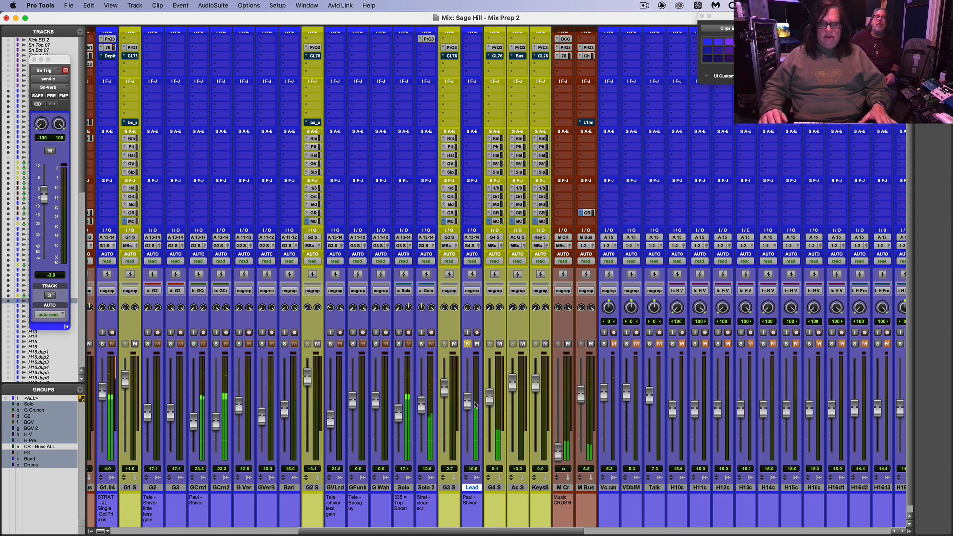
mouse_move(465, 406)
left_mouse_down()
mouse_move(489, 383)
mouse_move(489, 394)
left_mouse_up()
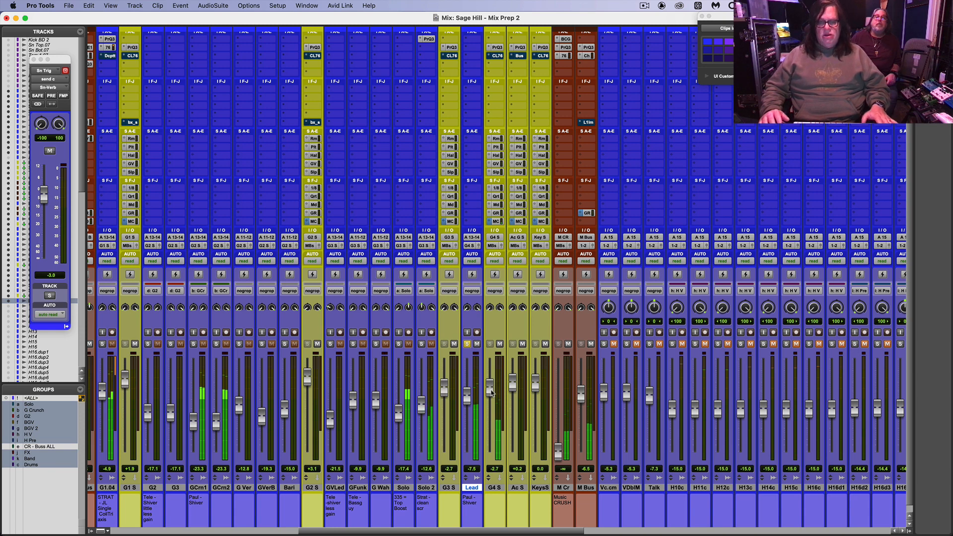
Step: Hide and make inactive the Ac S and KeysS submasters, and clear the solo on Lead
left_click(516, 488)
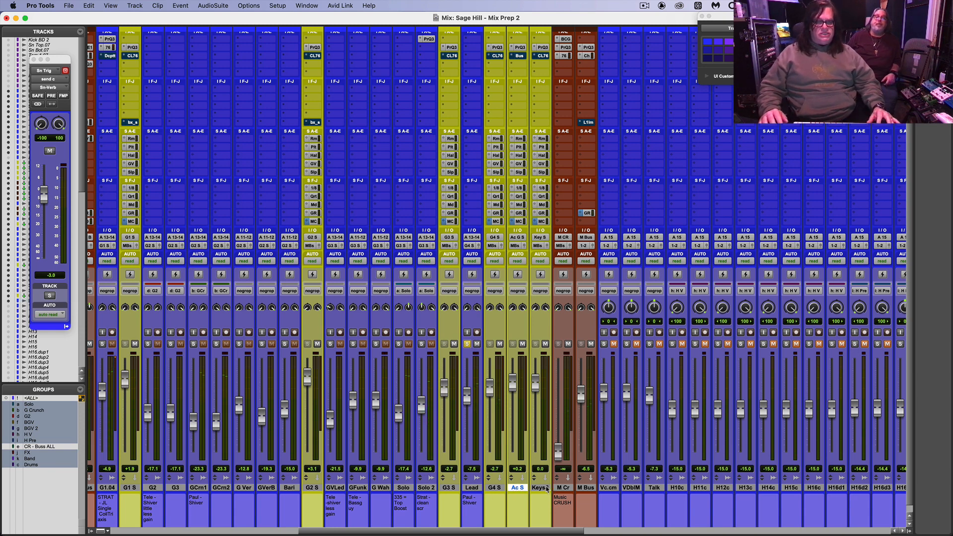
left_click(539, 488, "shift")
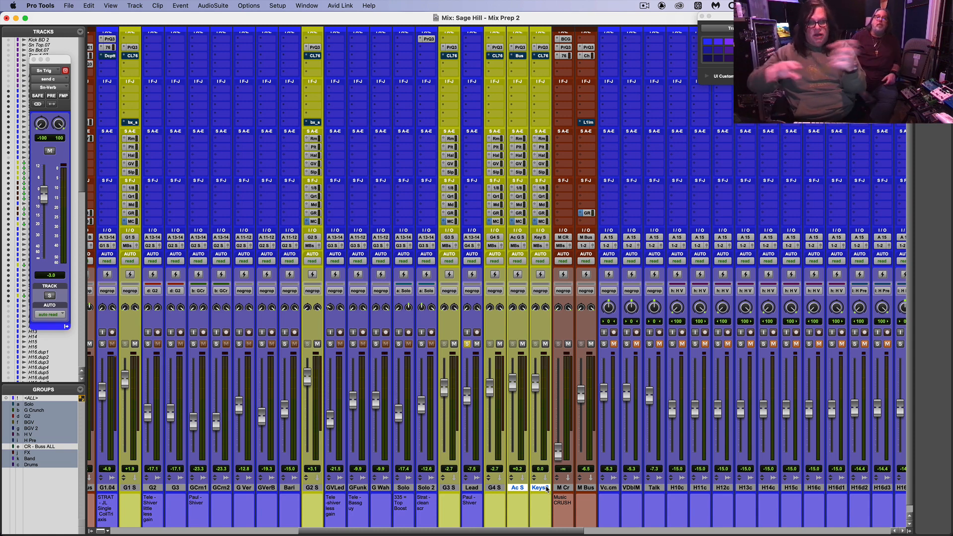
right_click(546, 489)
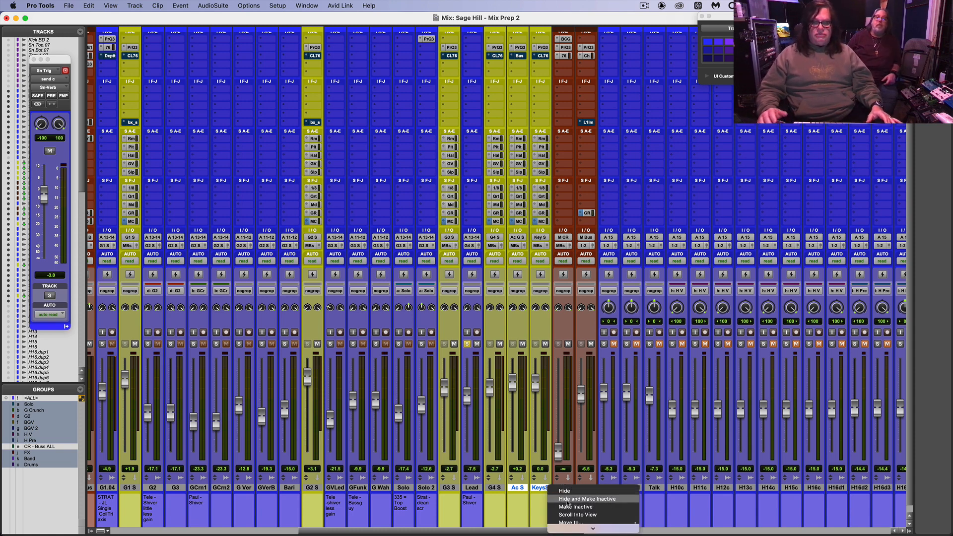
left_click(566, 499)
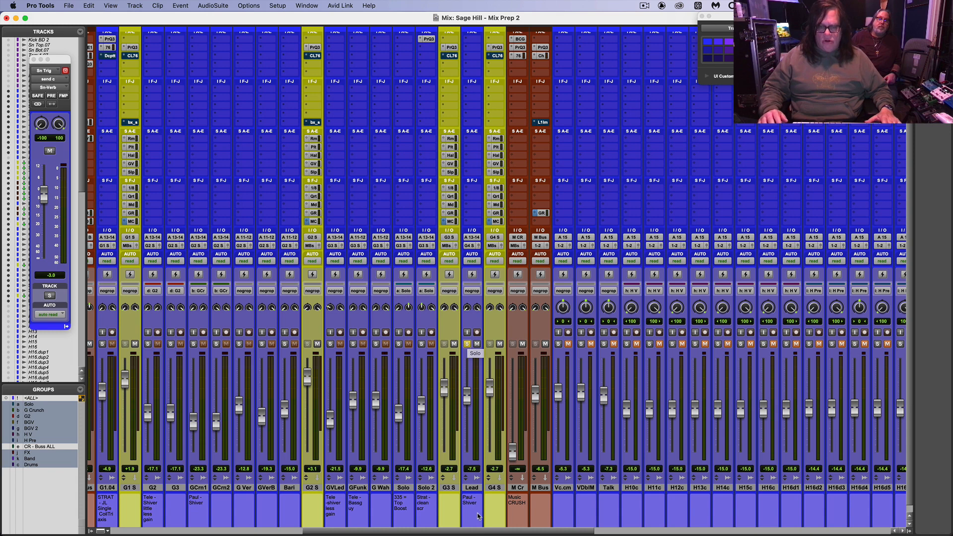
left_click(467, 344)
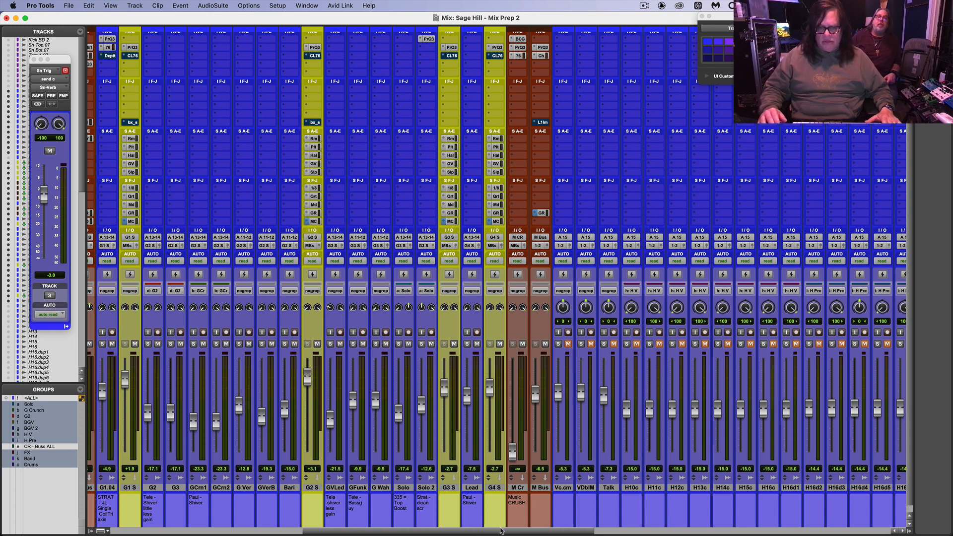
Step: Select all tracks from G1.04 through G4 S, and raise the M Bus level to -3.6 dB during playback
left_click_drag(501, 530, 441, 530)
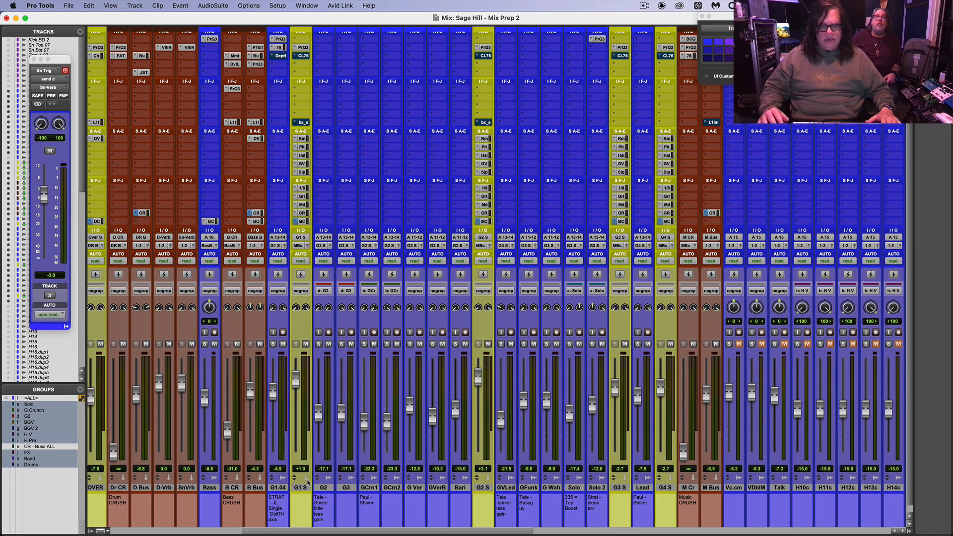
left_click(278, 489)
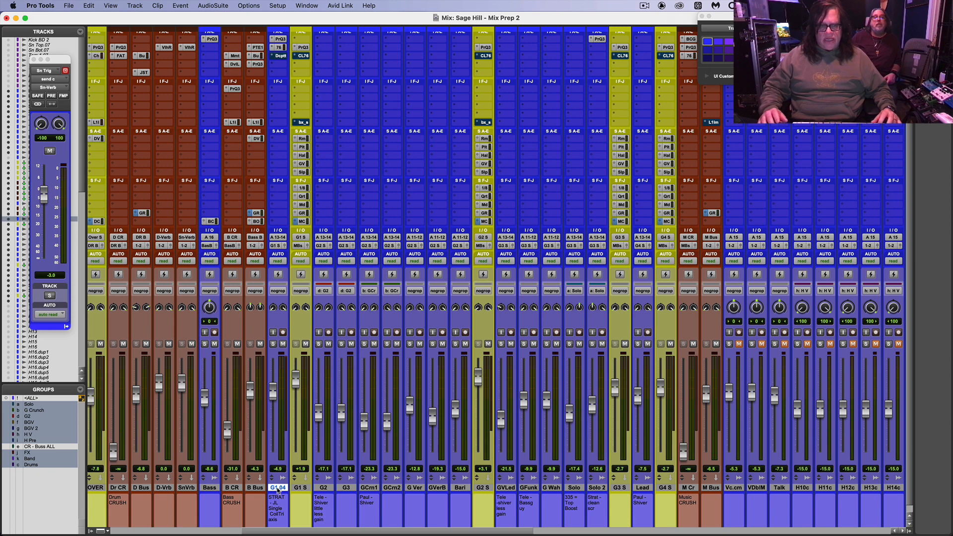
left_click(668, 489, "shift")
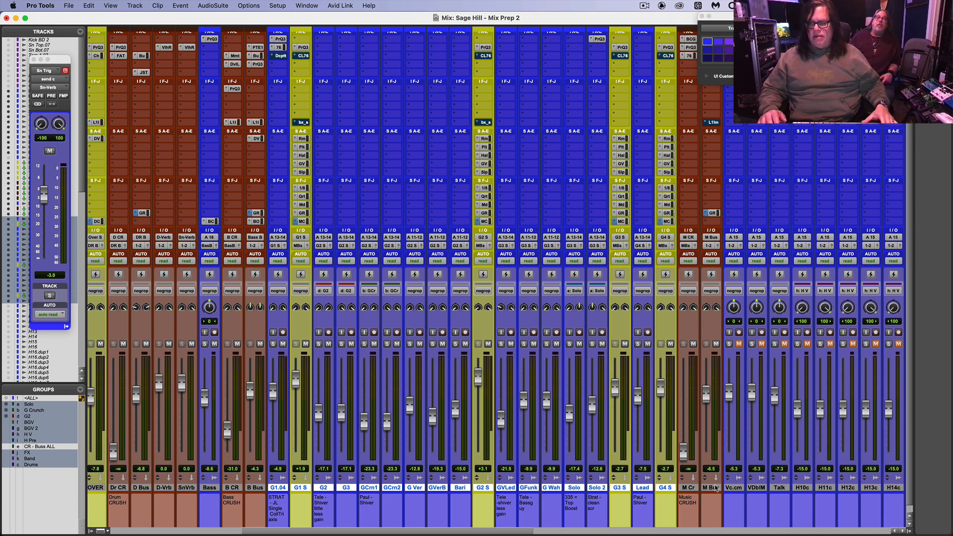
mouse_move(706, 402)
left_mouse_down()
mouse_move(716, 367)
mouse_move(716, 389)
left_mouse_up()
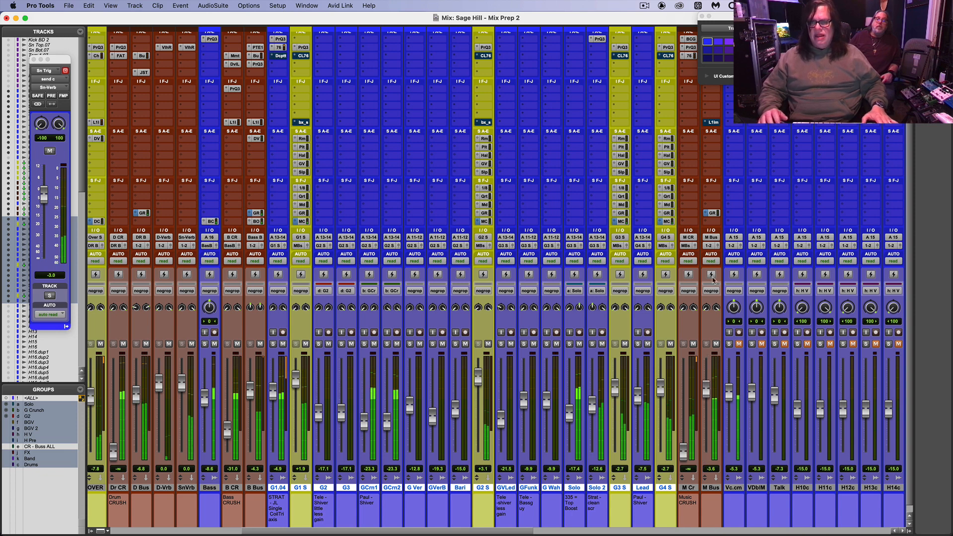
Step: Turn up the input of the CLA-76 compressor on M Cr, and bring the M Cr fader up to -14.7 dB
left_click(690, 56)
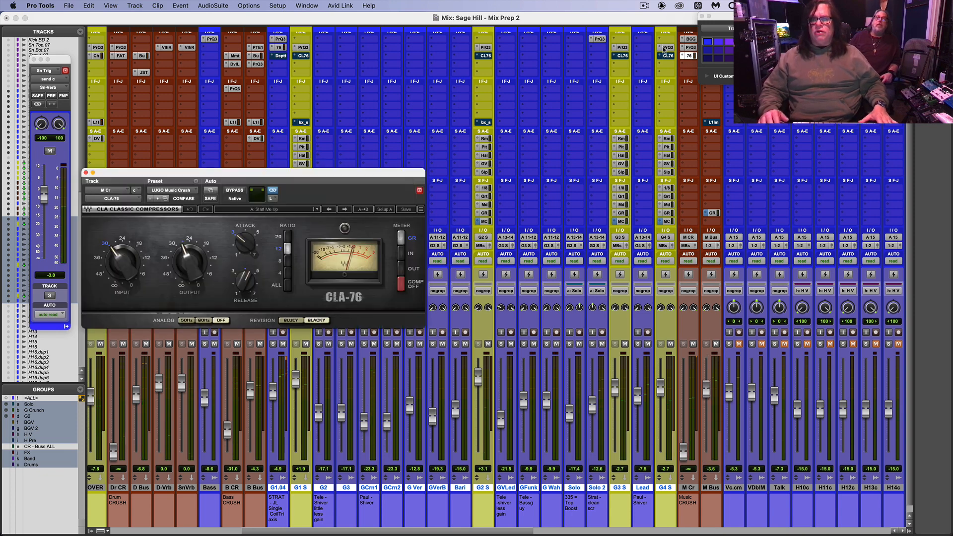
left_click(692, 486)
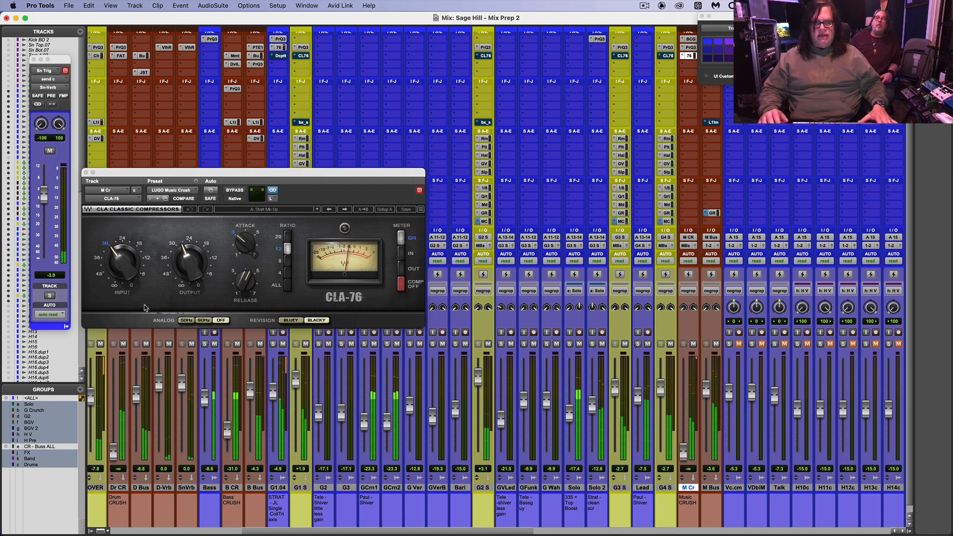
left_click(122, 261)
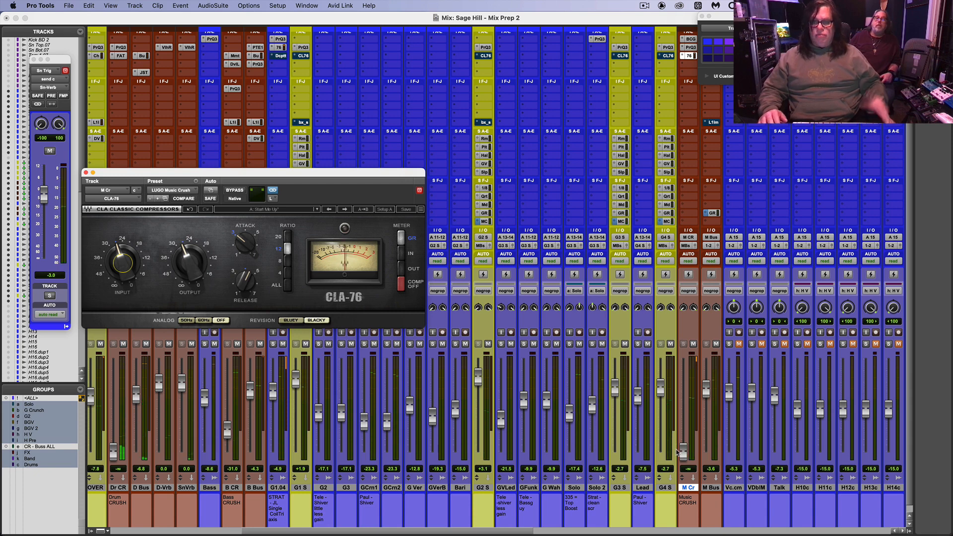
left_click_drag(684, 452, 688, 409)
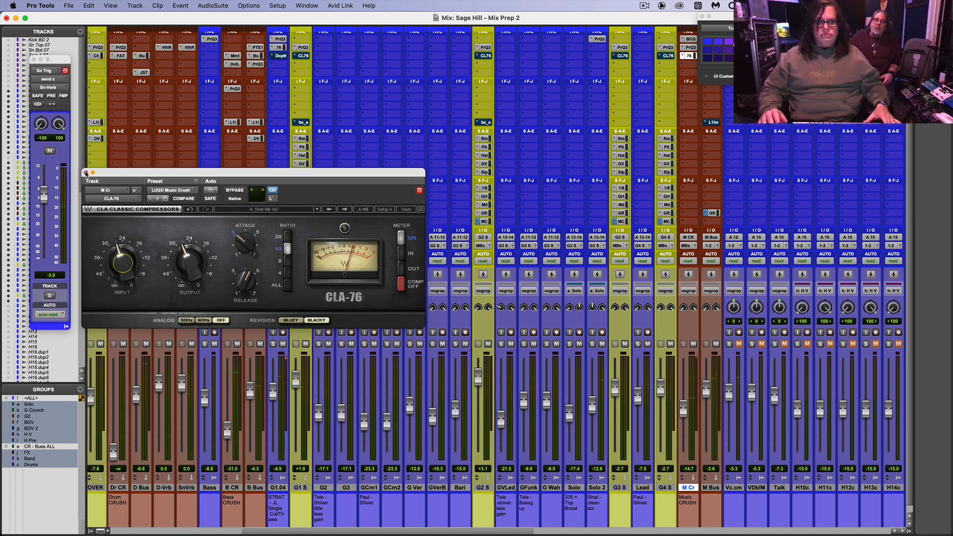
left_click(86, 172)
key("super+w")
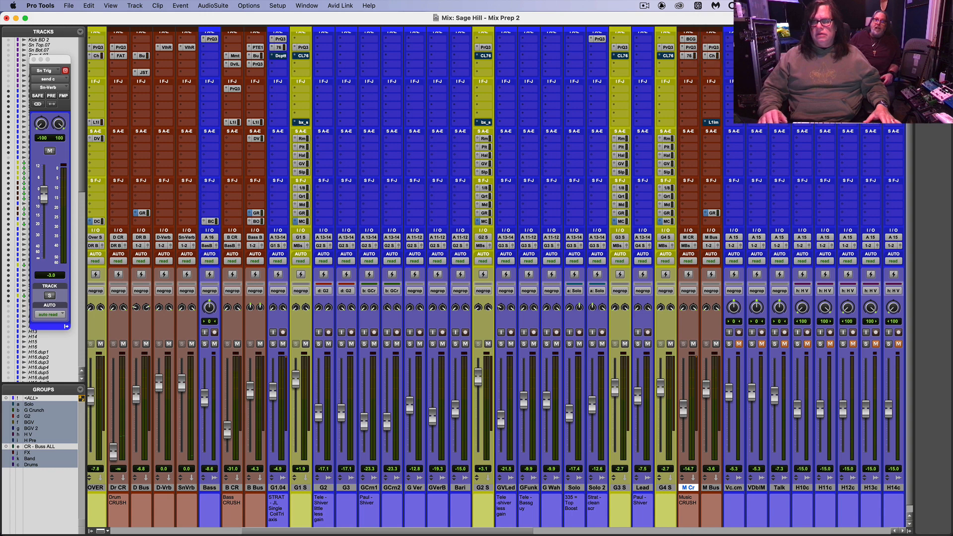
Step: Examine the lead vocal, double, talk and harmony tracks below M Bus in the Edit window across the song
key("super+equal")
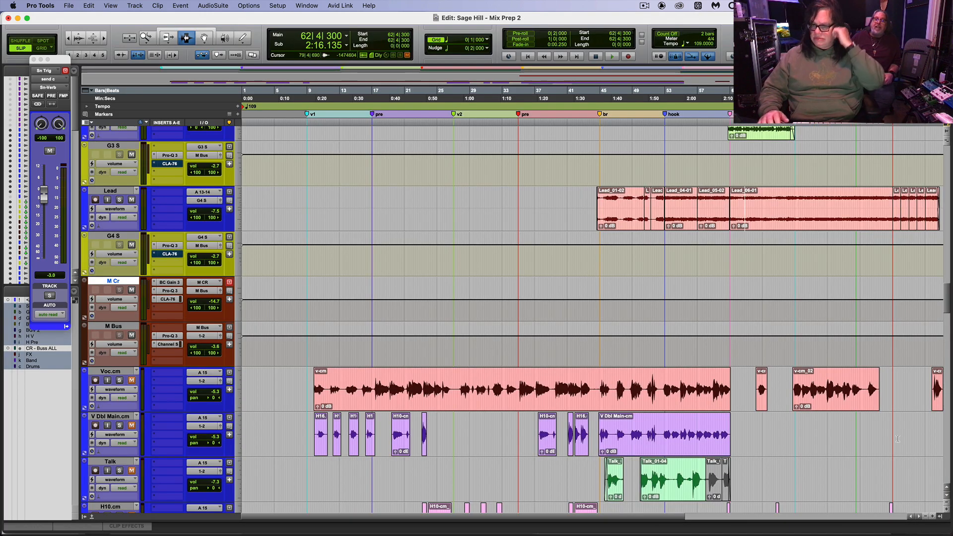
left_click_drag(948, 301, 949, 313)
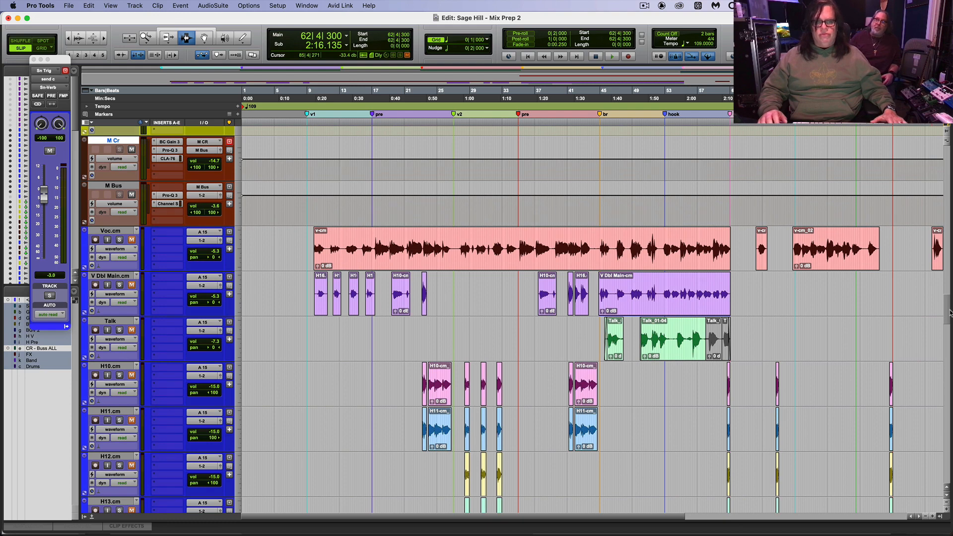
mouse_move(951, 313)
left_mouse_down()
mouse_move(951, 346)
mouse_move(951, 262)
mouse_move(951, 375)
mouse_move(950, 298)
mouse_move(950, 307)
left_mouse_up()
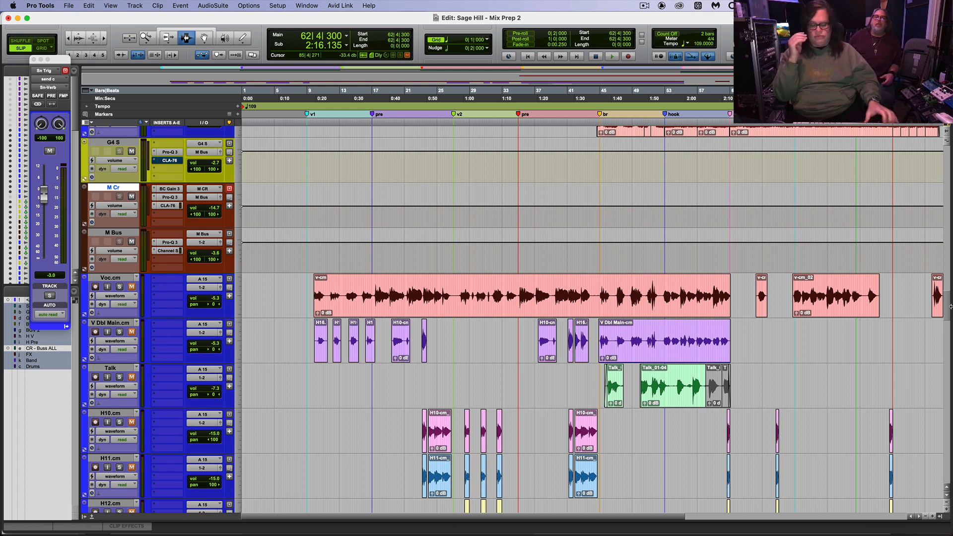
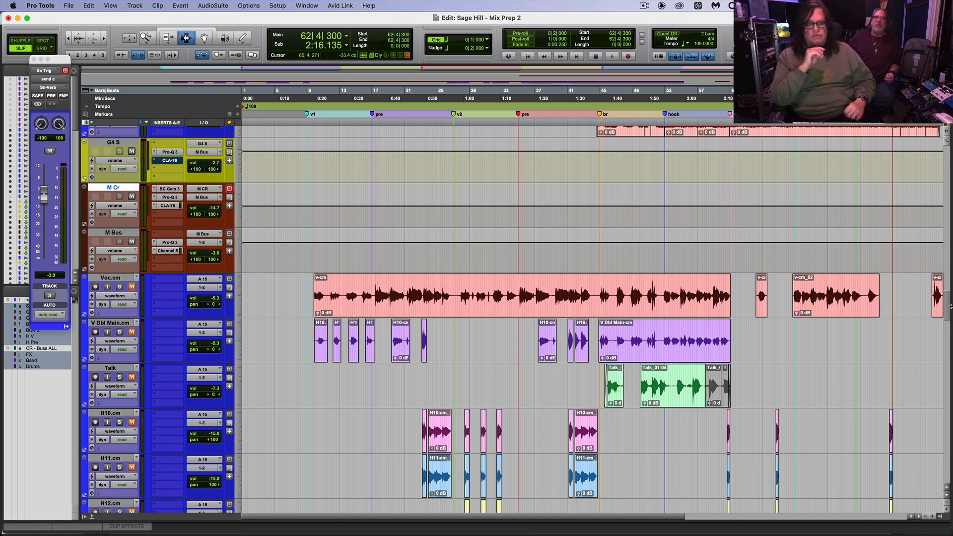
key("Return")
key("super+bracketleft")
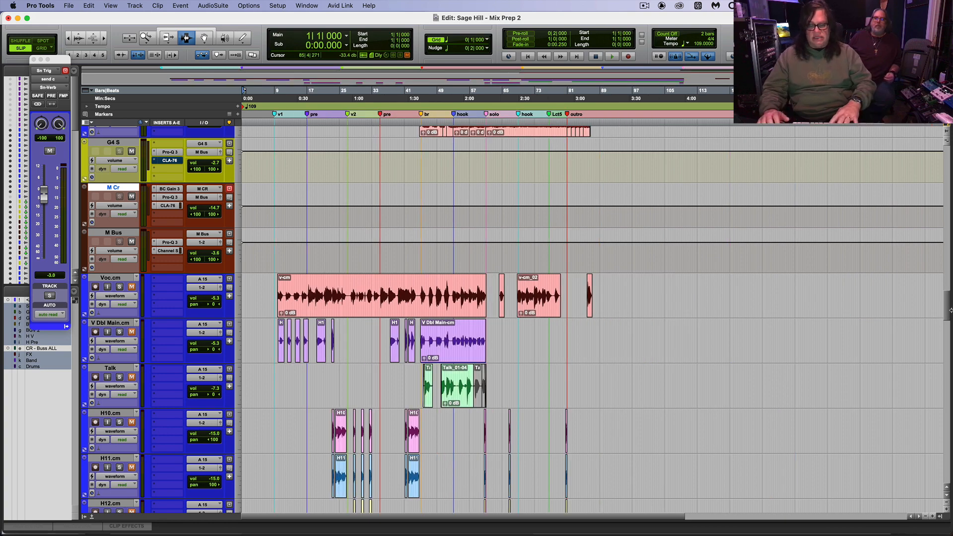
key("super+bracketright")
left_click_drag(947, 305, 949, 372)
Step: Move the V1 S submaster to directly after VDblM in the mixer, and select the Vc.cm and VDblM tracks together
key("super+equal")
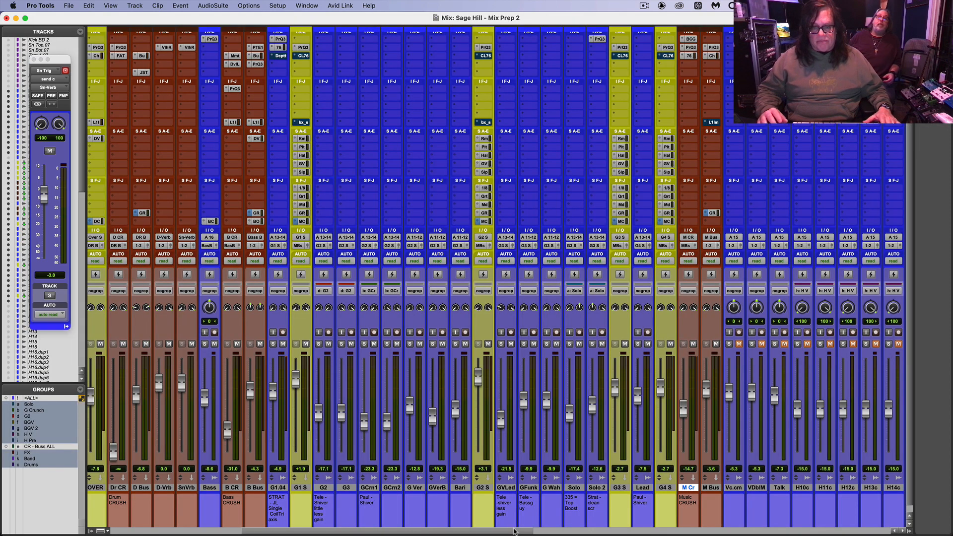
left_click_drag(514, 531, 818, 531)
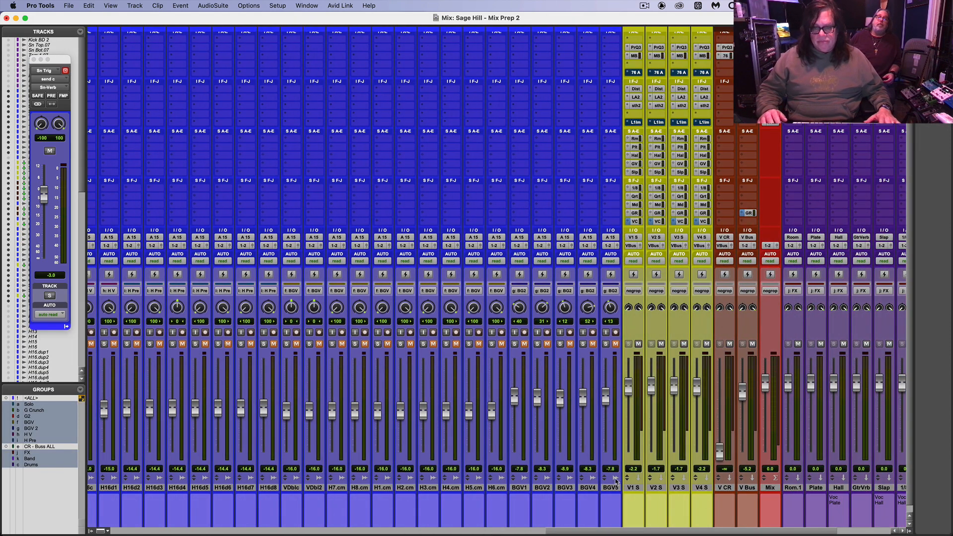
left_click(639, 487)
left_click_drag(634, 485, 736, 504)
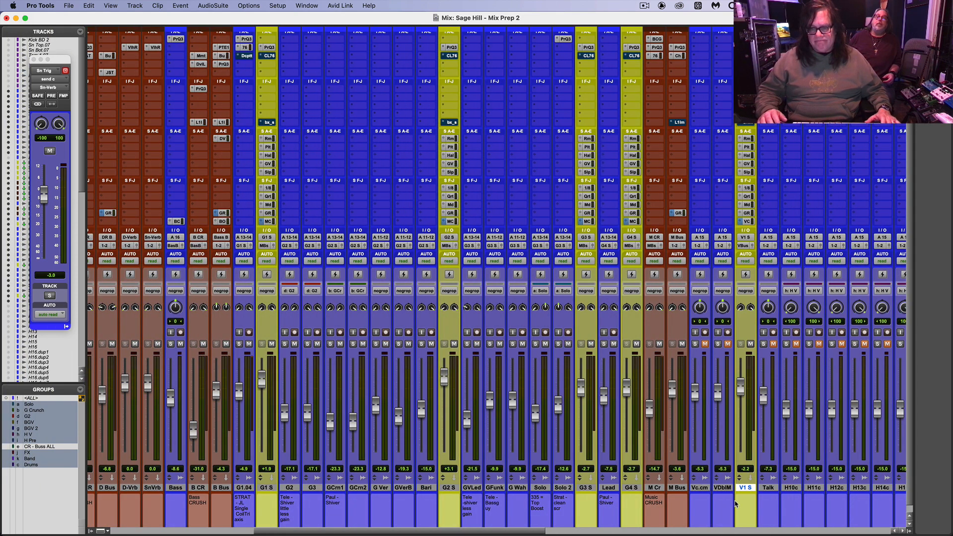
left_click(726, 488)
left_click(698, 488, "shift")
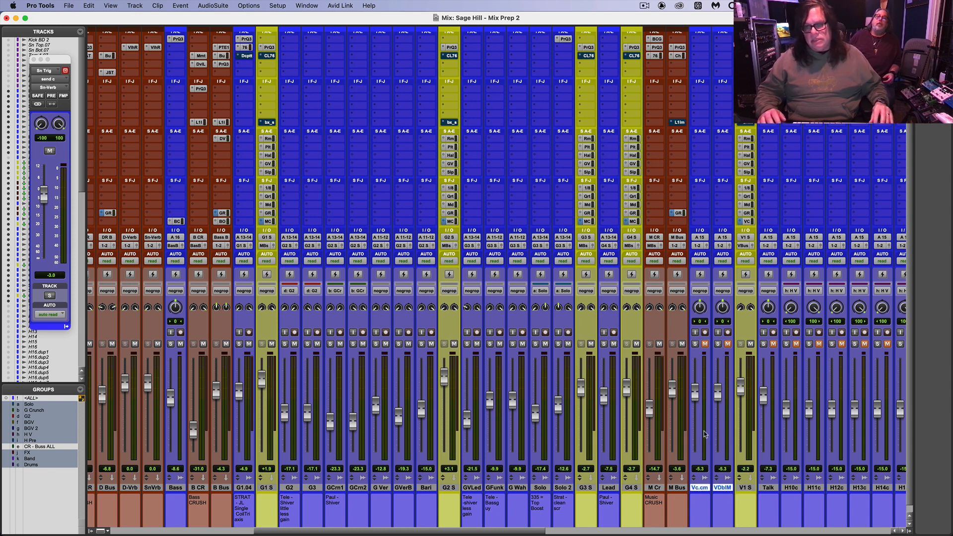
left_click(699, 248)
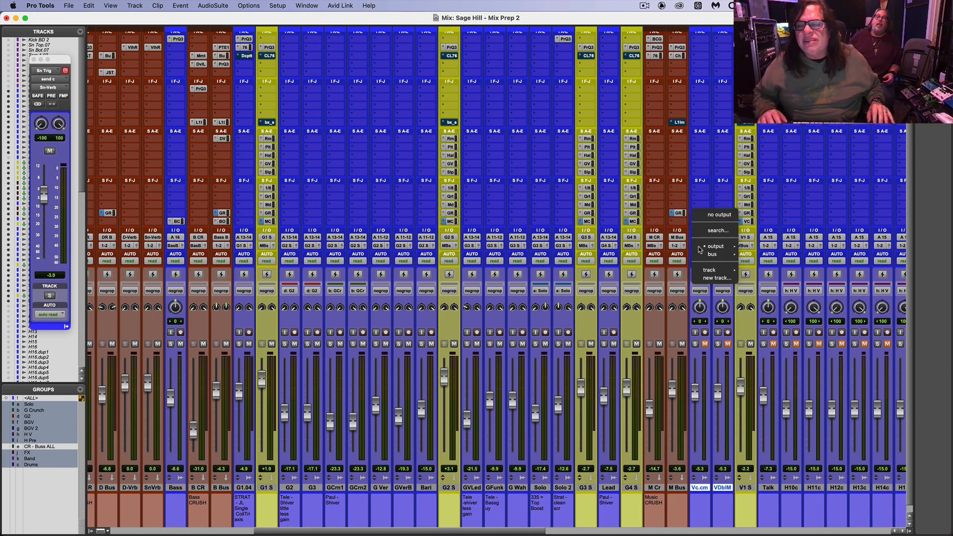
mouse_move(714, 254)
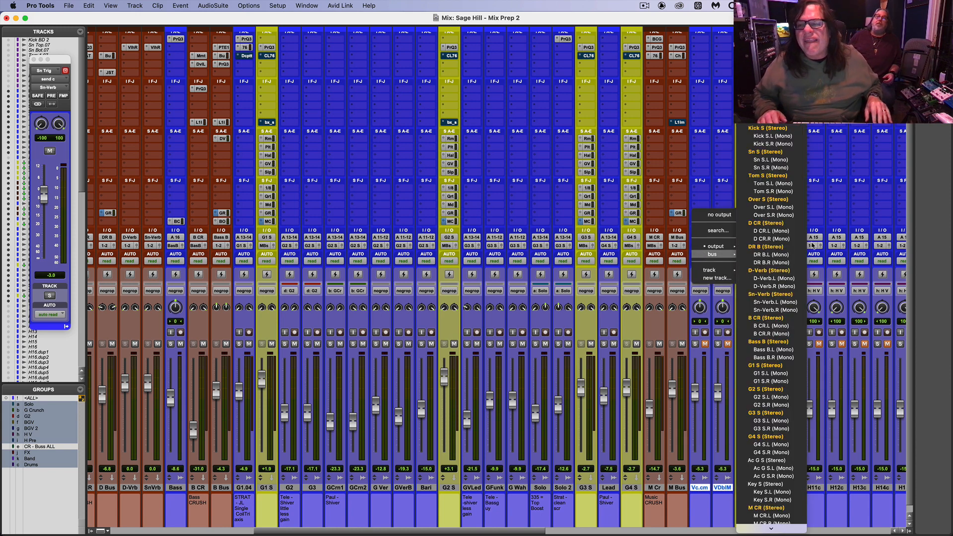
left_click(641, 139)
Step: Solo Voc.cm and V Dbl Main.cm in the Edit window and play them from the lead vocal's start at bar 10
key("super+equal")
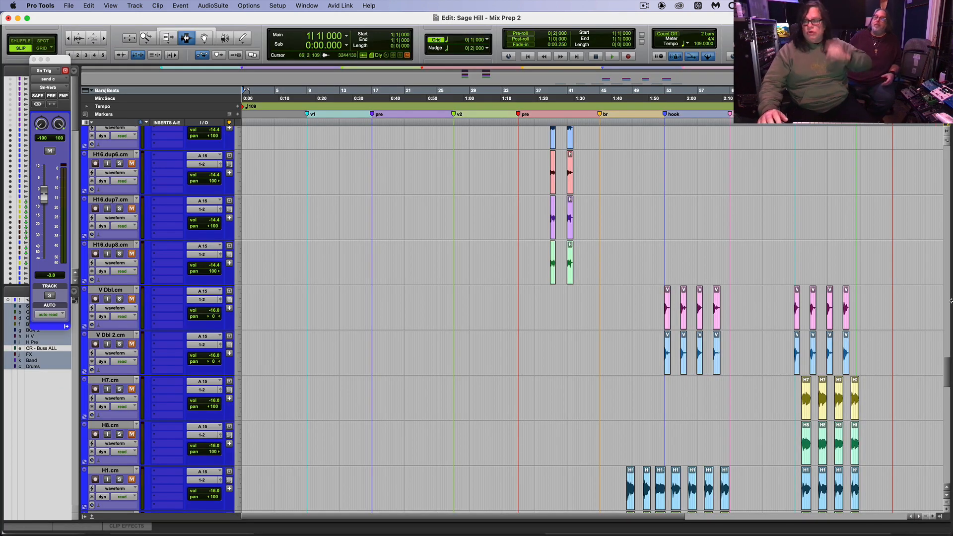
left_click_drag(947, 365, 950, 296)
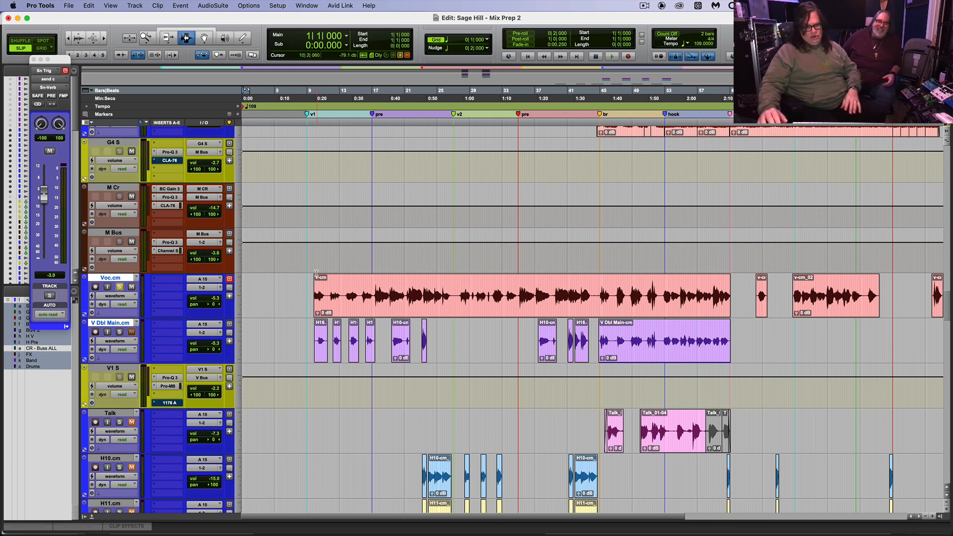
left_click(315, 288)
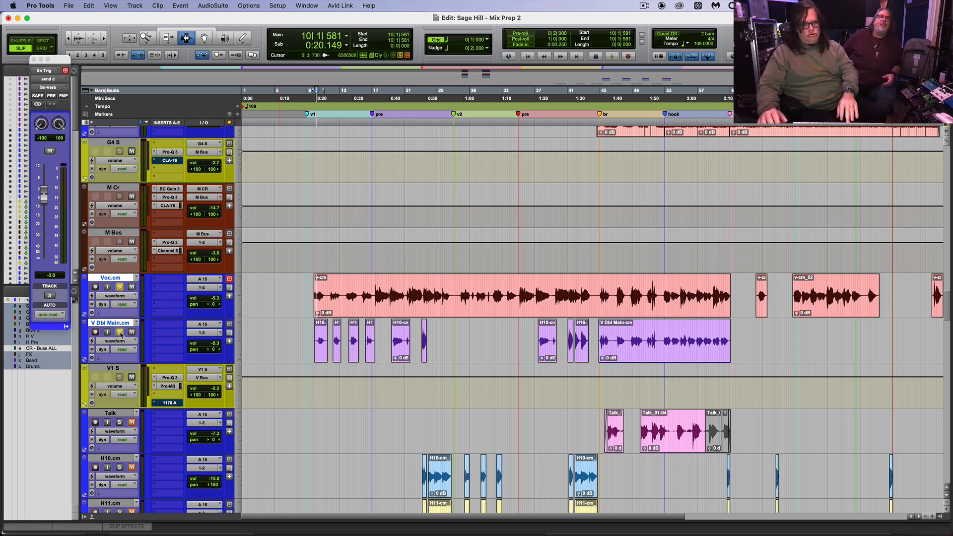
key("space")
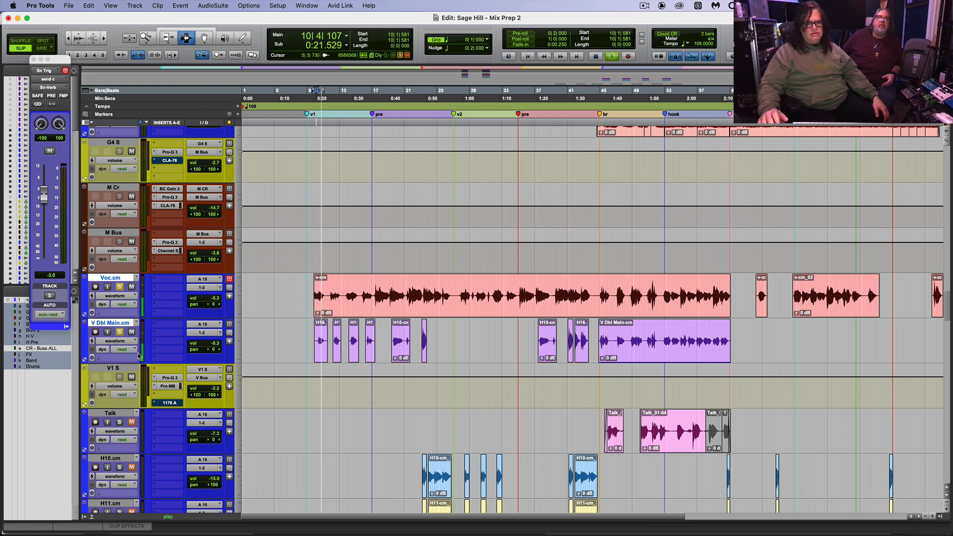
Step: Stop playback and route the outputs of both Voc.cm and V Dbl Main.cm to the V1 S stereo bus
key("space")
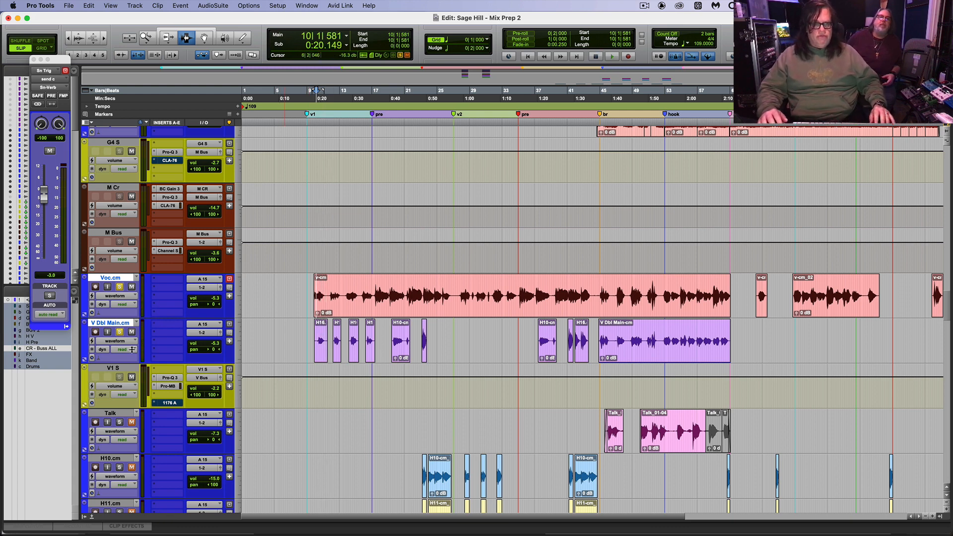
left_click(212, 290)
mouse_move(213, 296)
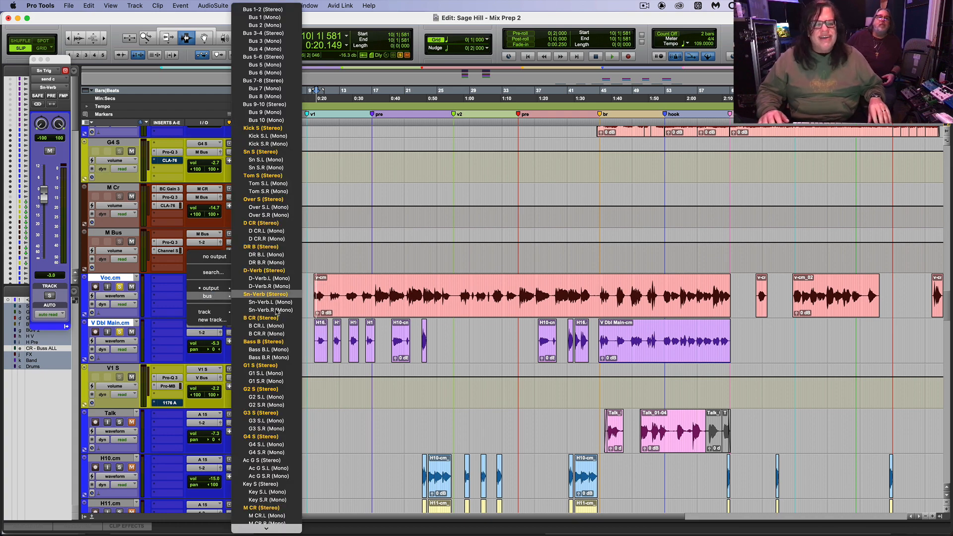
mouse_move(276, 528)
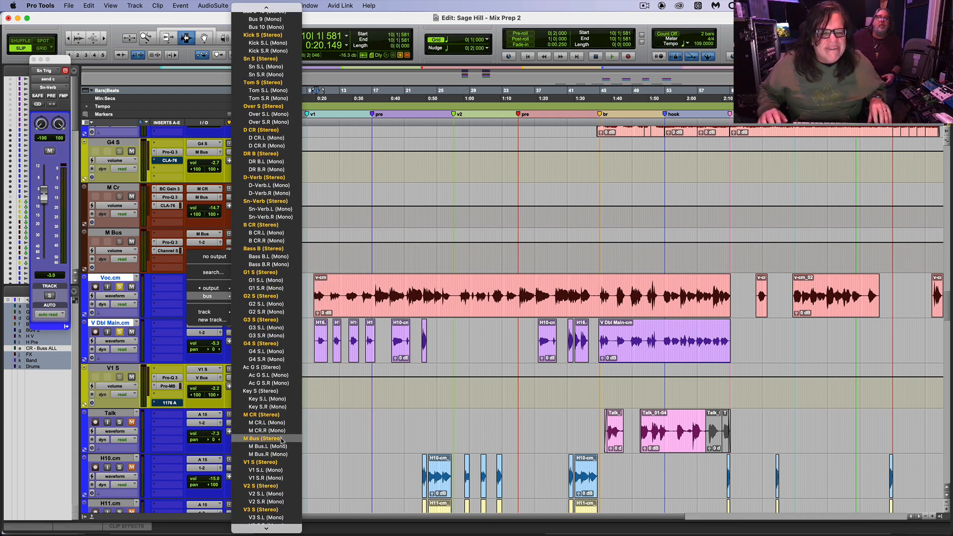
left_click(280, 462, "alt+shift")
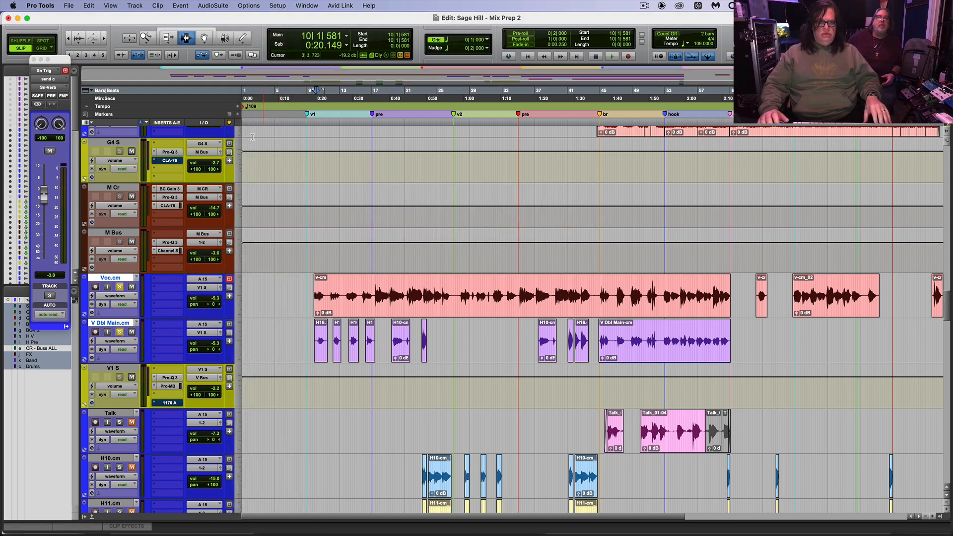
Step: Show Inserts F-J, Sends A-E and Sends F-J for the tracks in the Edit window
left_click(89, 6)
mouse_move(112, 5)
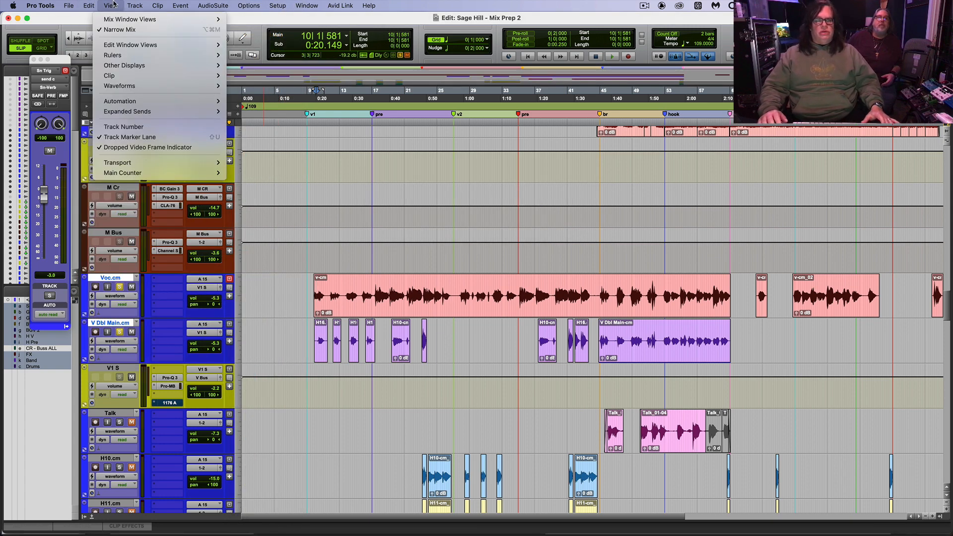
mouse_move(149, 45)
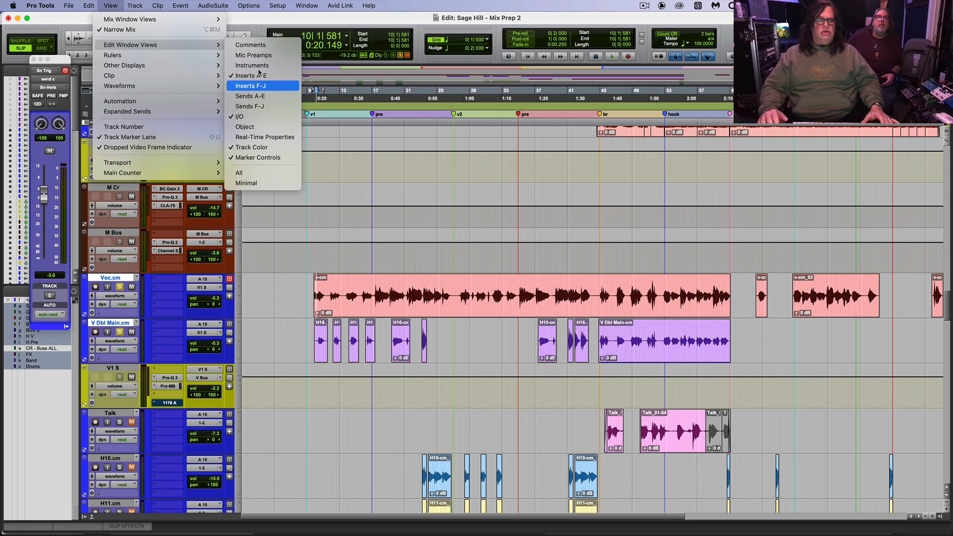
left_click(253, 86)
left_click(111, 6)
mouse_move(159, 45)
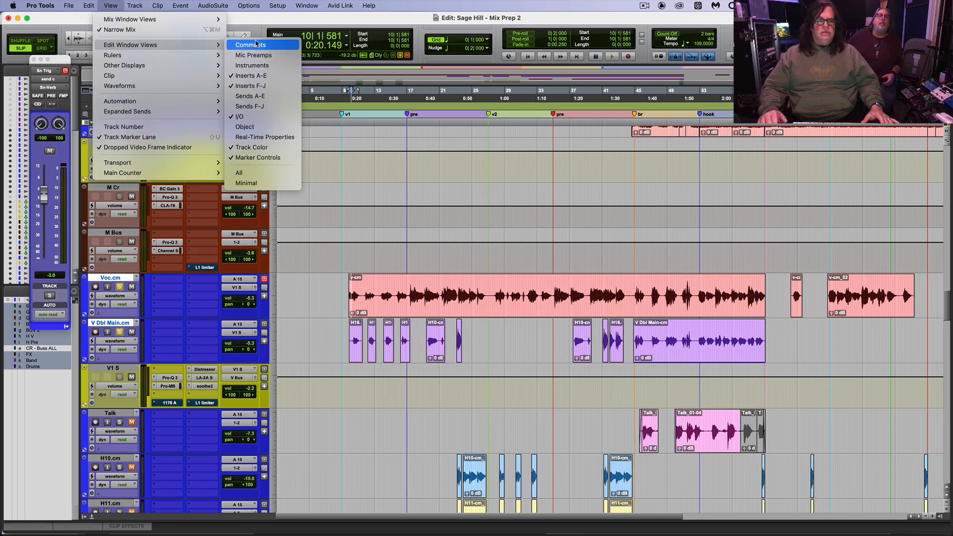
left_click(110, 5)
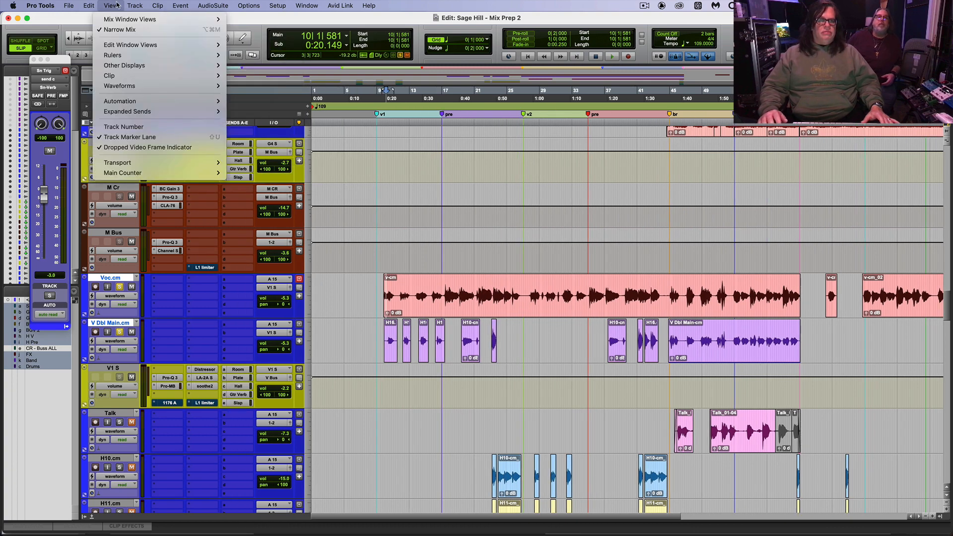
mouse_move(135, 44)
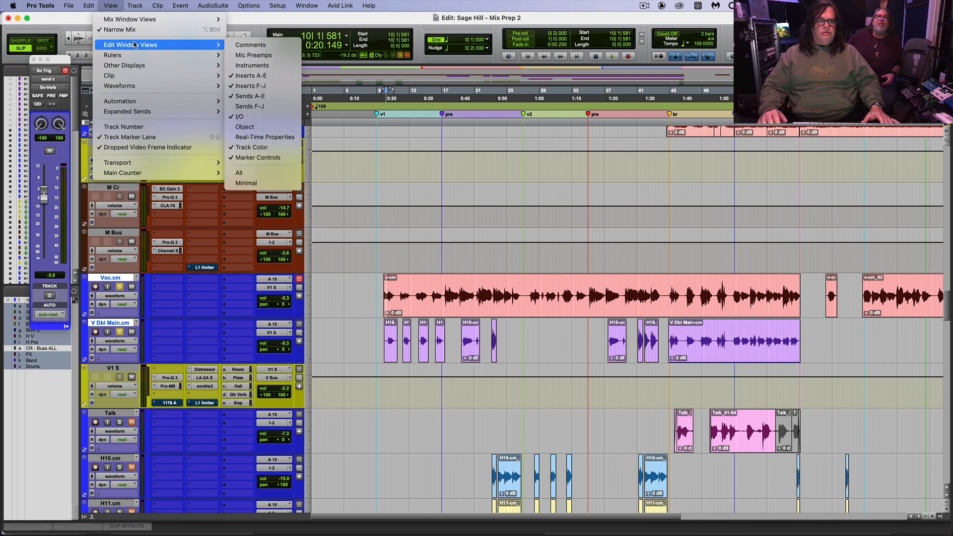
left_click(249, 106)
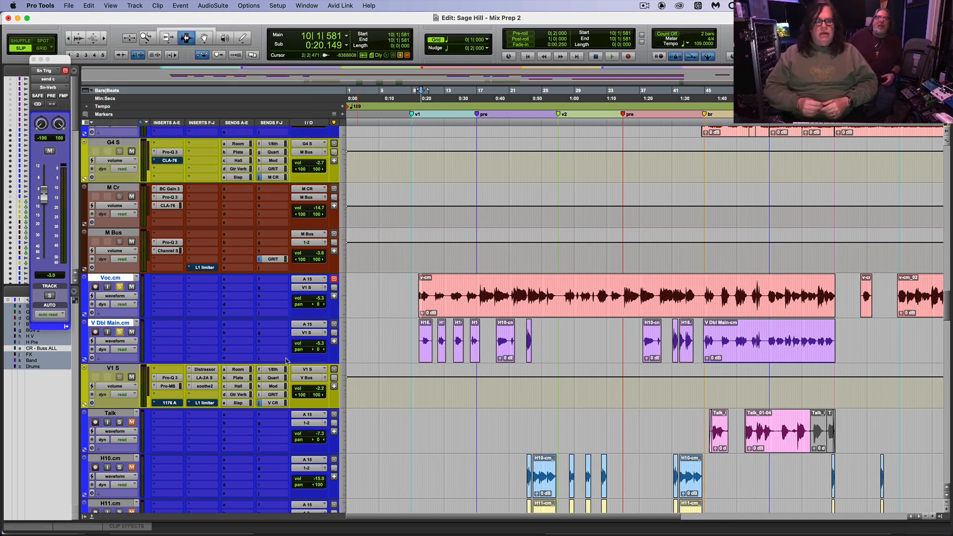
key("super+equal")
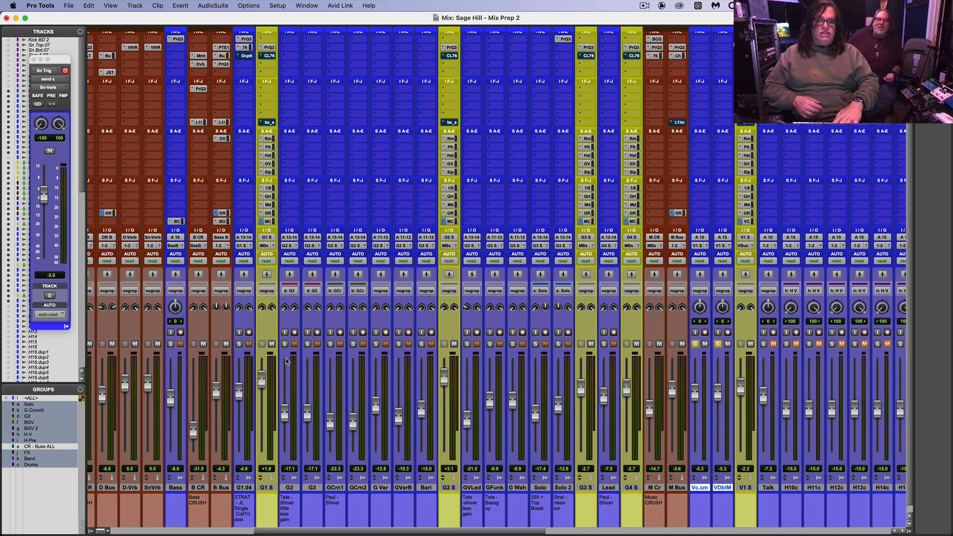
key("super+equal")
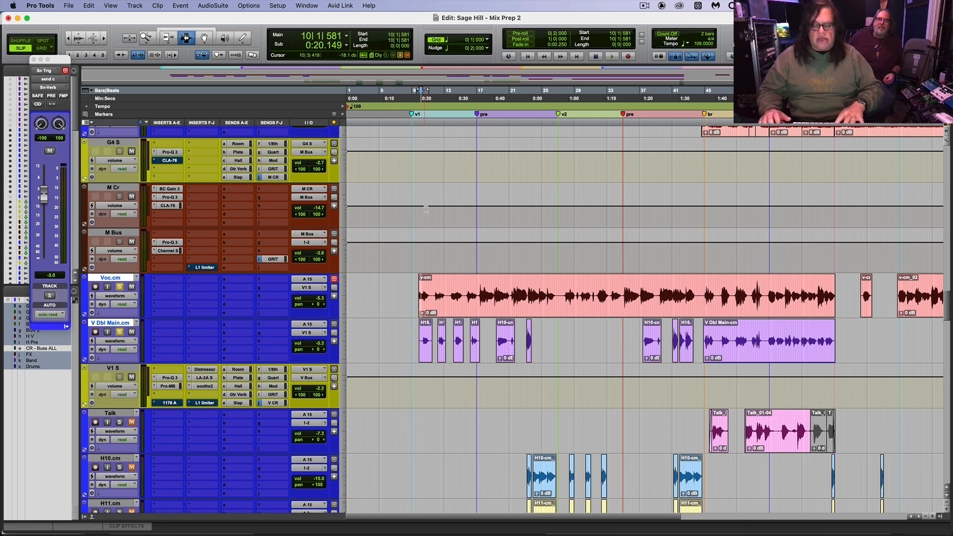
key("r")
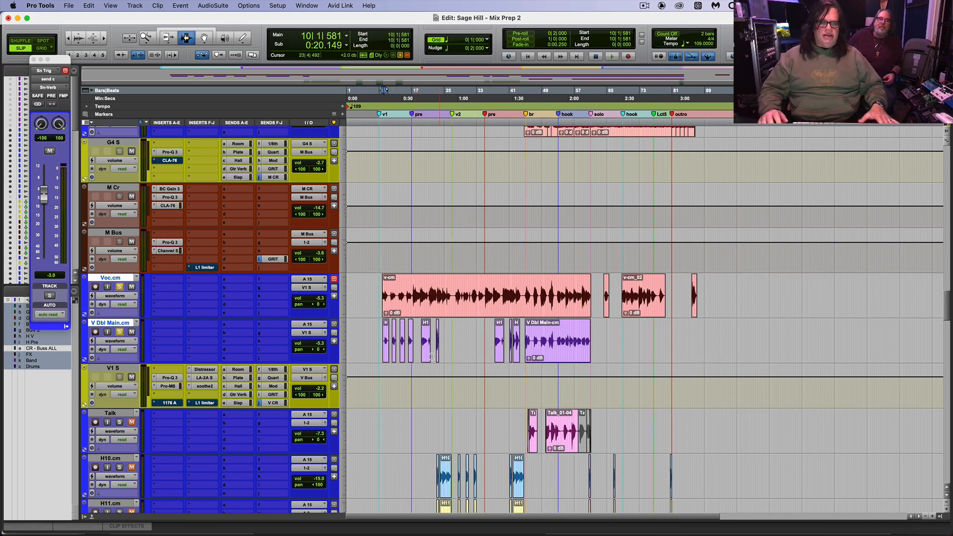
Step: Solo the Talk track along with the lead and double, and play from the start of the Talk_01-04 clip at bar 49
key("super+equal")
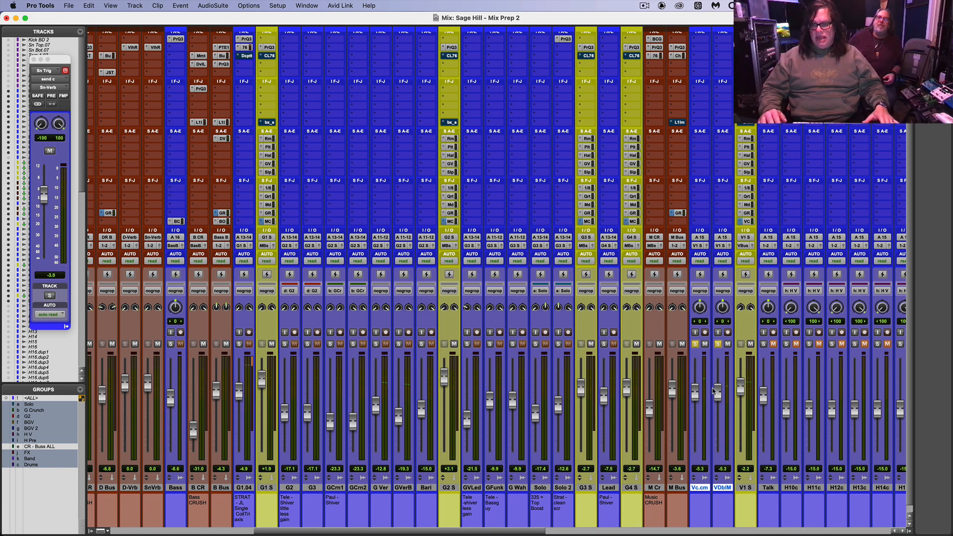
left_click(746, 488)
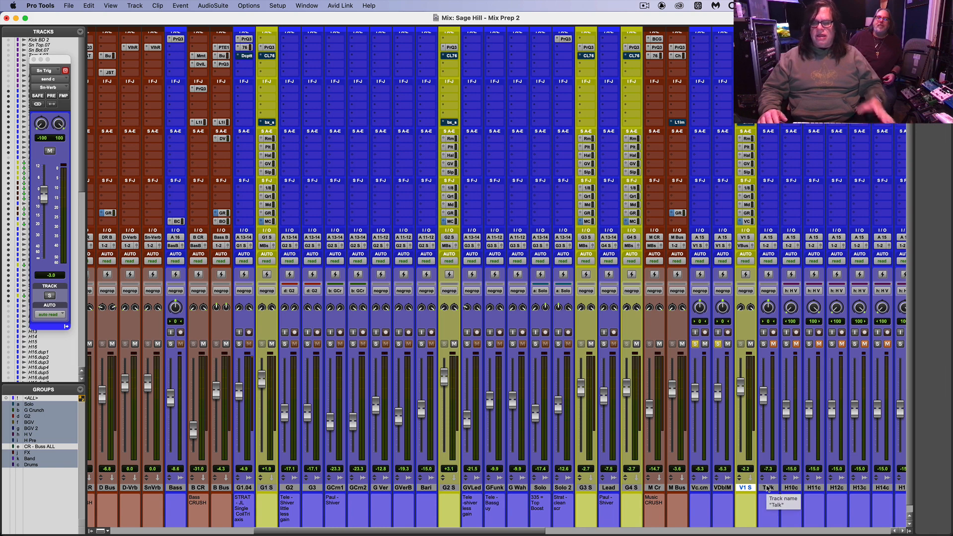
left_click(770, 489)
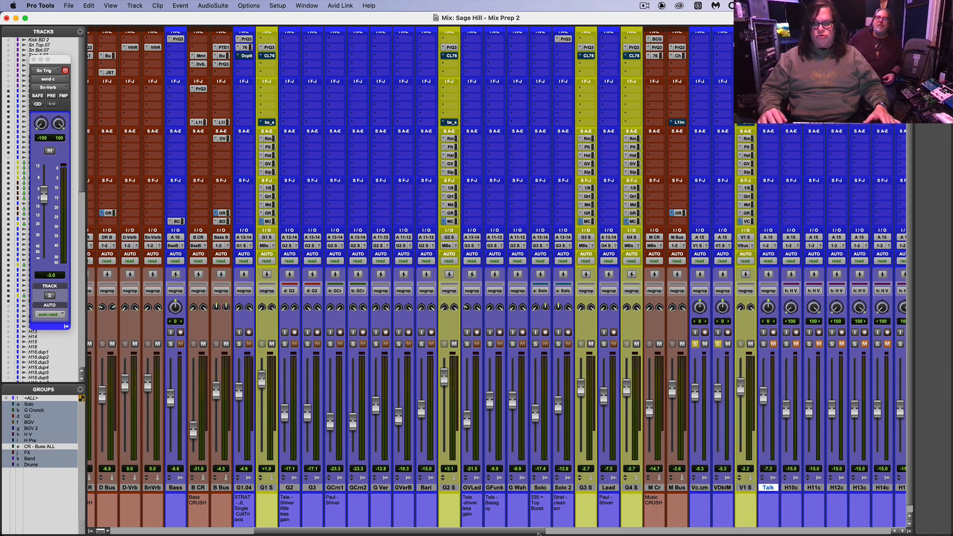
left_click_drag(539, 533, 605, 361)
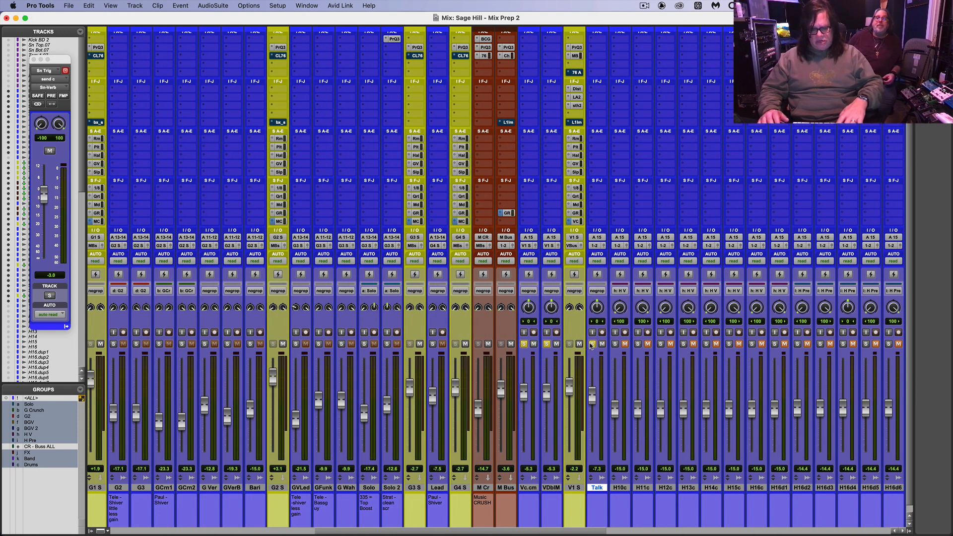
key("super+equal")
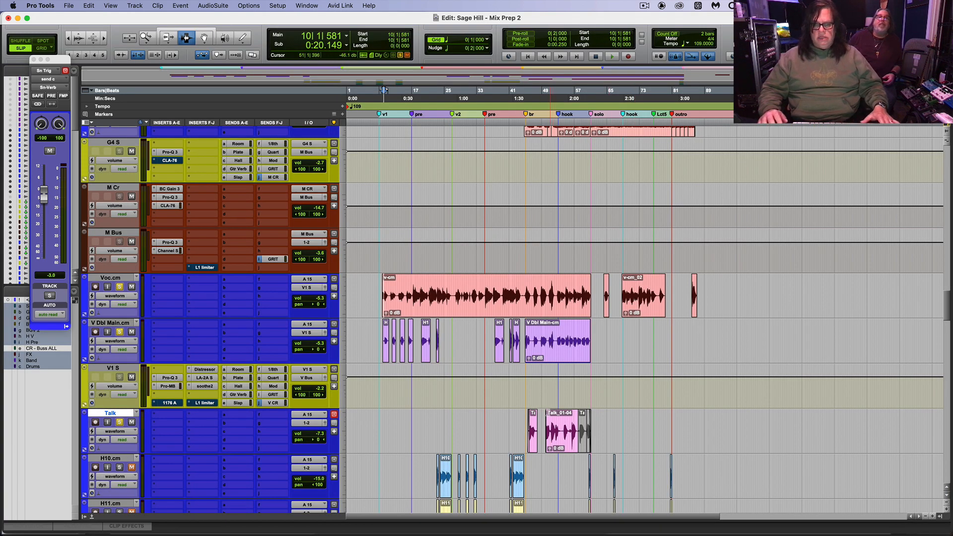
left_click(544, 419)
key("space")
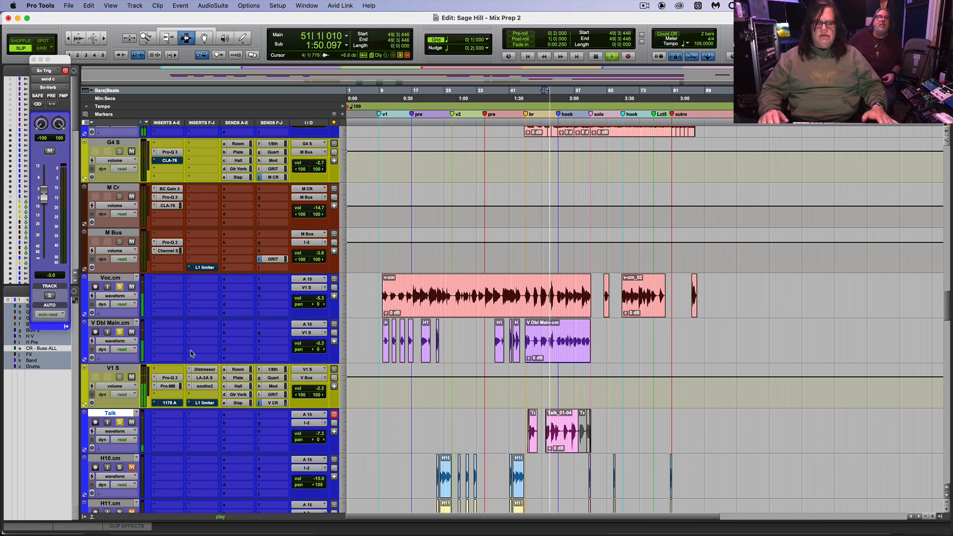
Step: Move the V2 S submaster to directly after Talk in the mixer, and route Talk's output to the V2 S stereo bus
key("super+equal")
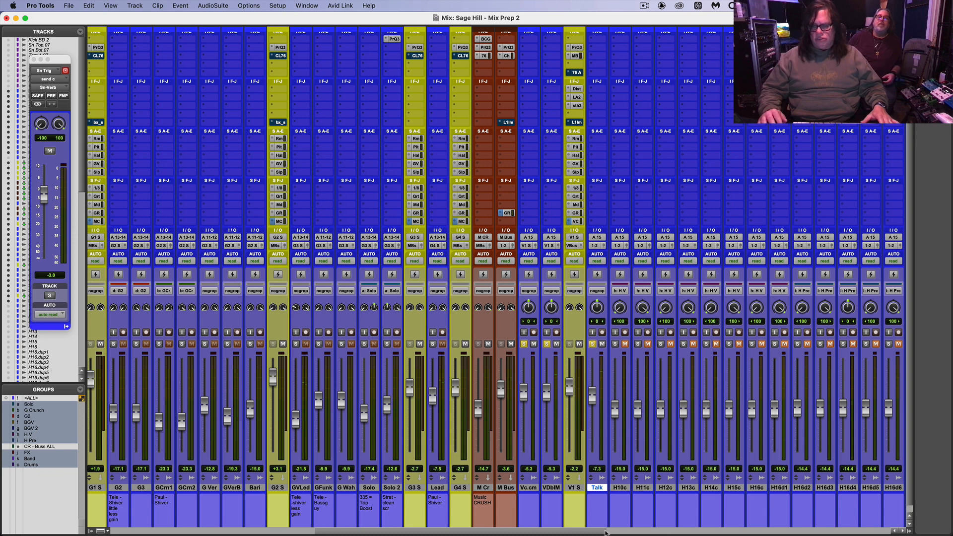
left_click_drag(601, 532, 761, 532)
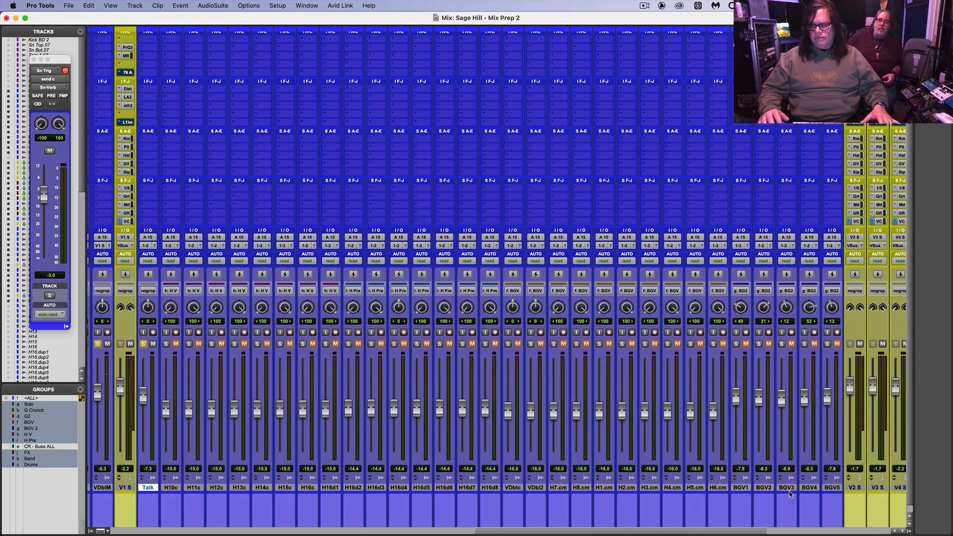
left_click_drag(860, 488, 139, 395)
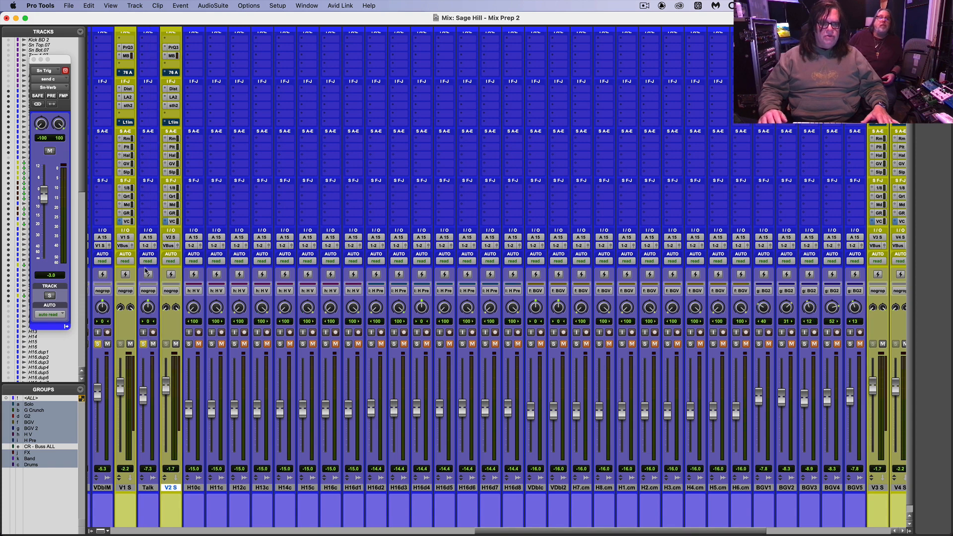
left_click(147, 246)
mouse_move(162, 254)
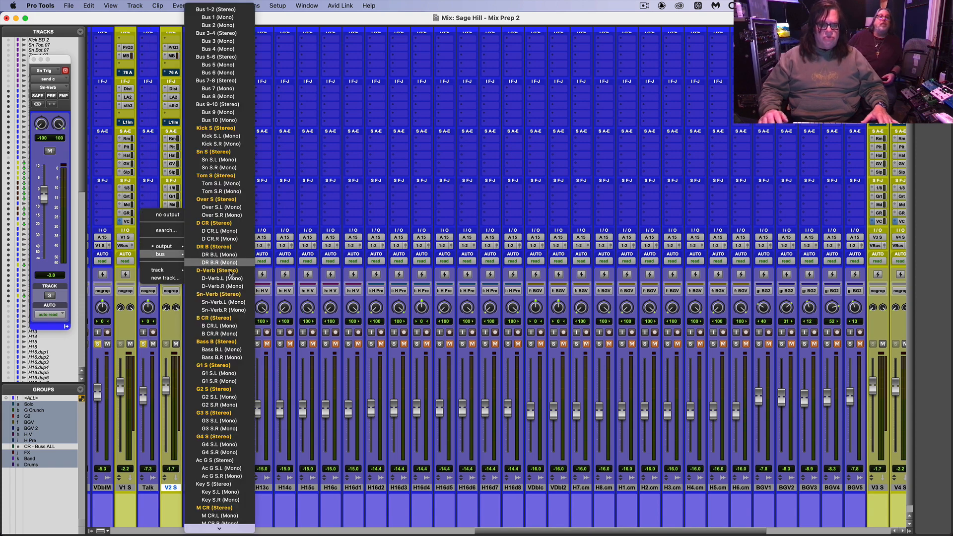
scroll(224, 447, "down", 8)
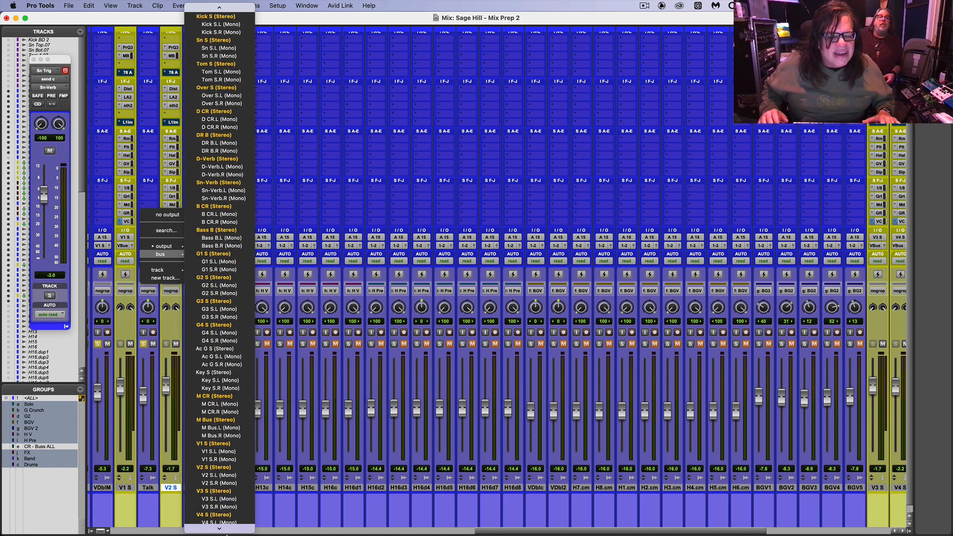
left_click(231, 392)
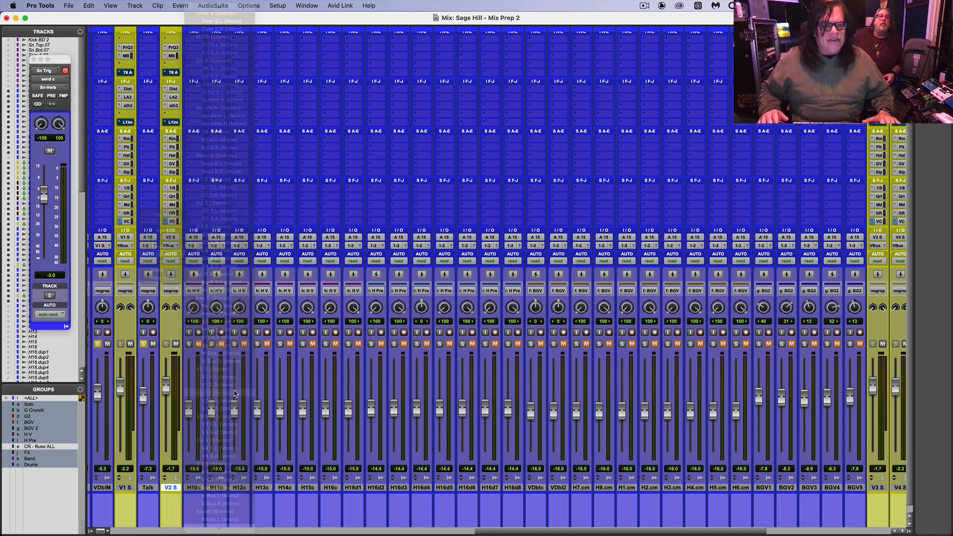
Step: Clear all track solos and bring the V2 S fader up to -1.1 dB
left_click(143, 343, "alt")
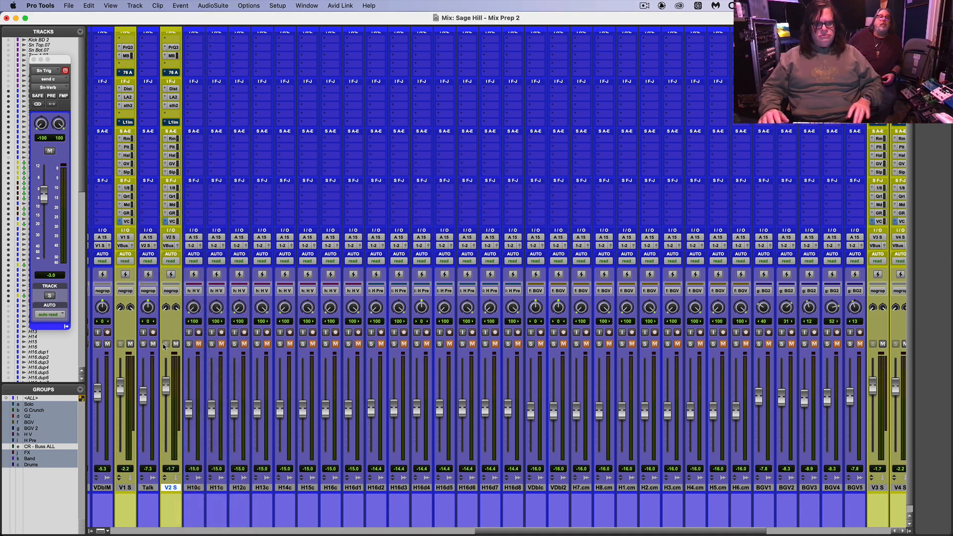
key("space")
left_click_drag(166, 389, 166, 389)
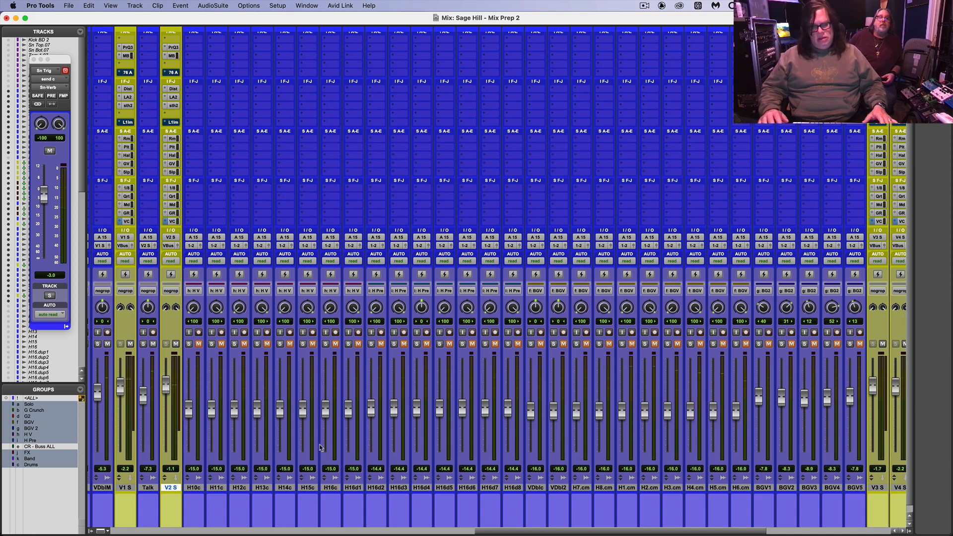
Step: Select the first harmony clips on the H16.dup2 to H16.dup5 tracks in the second pre section, solo their tracks and play from bar 38
left_click(199, 487)
key("super+equal")
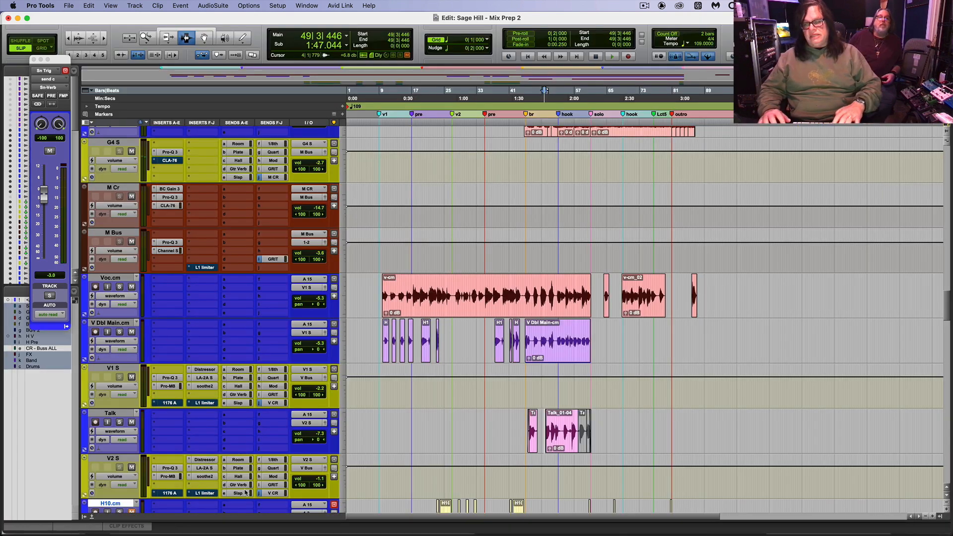
key("super+bracketright")
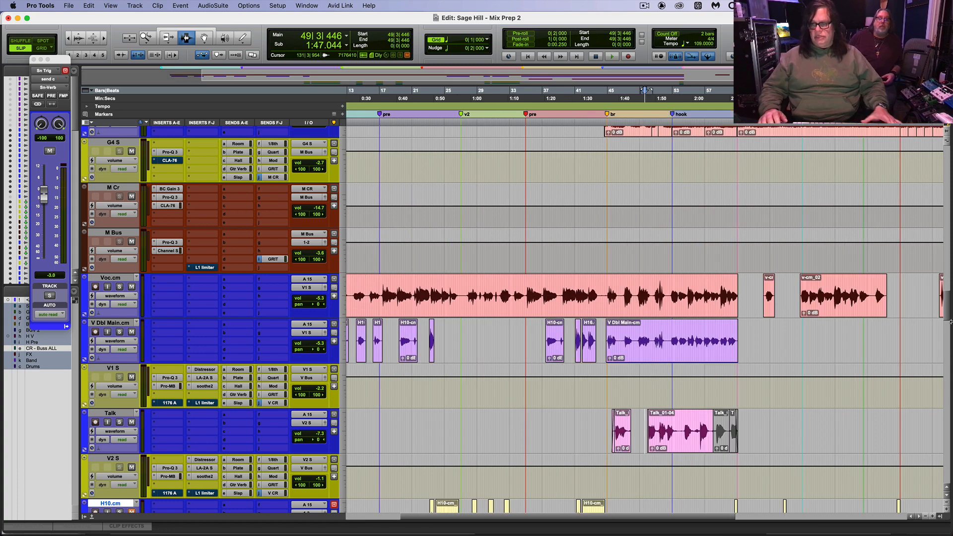
left_click_drag(947, 318, 950, 342)
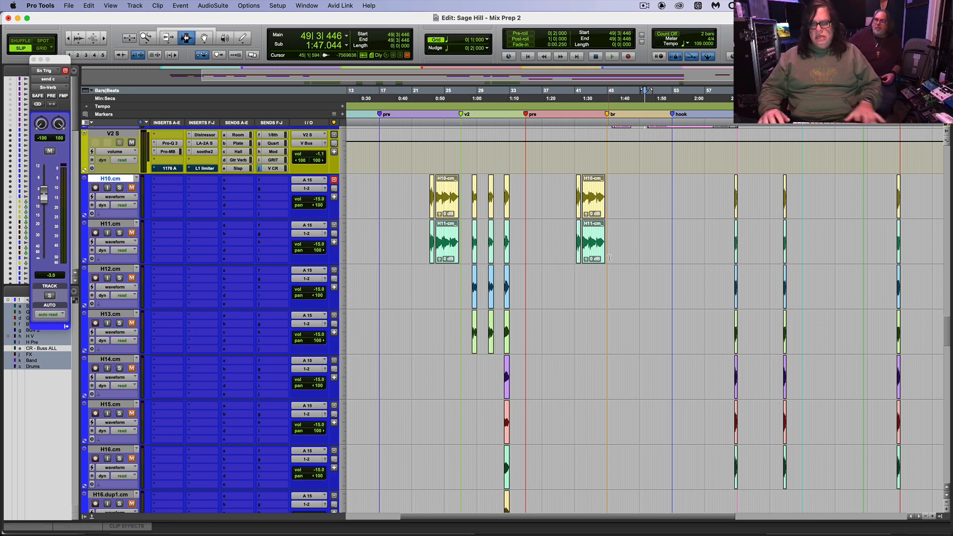
mouse_move(947, 328)
left_mouse_down()
mouse_move(950, 383)
mouse_move(950, 340)
left_mouse_up()
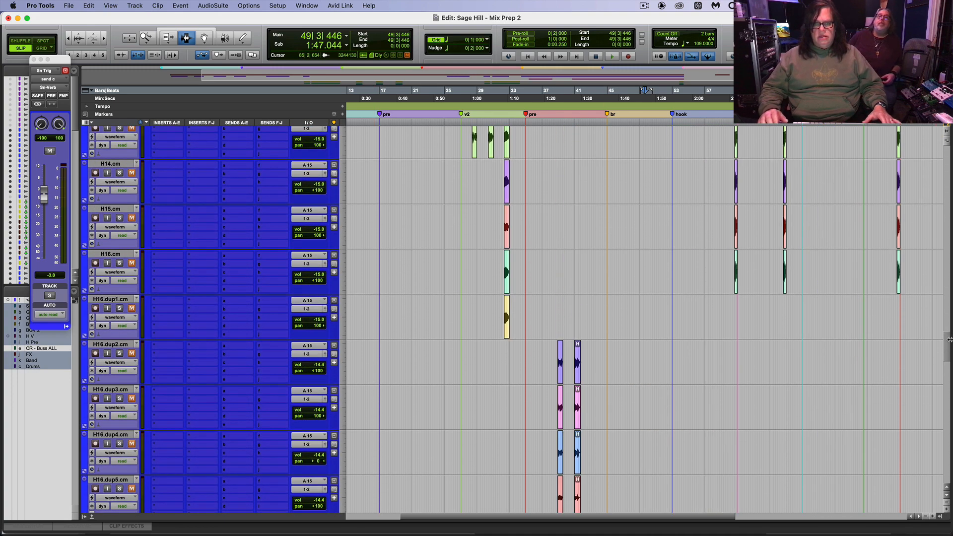
double_click(558, 372)
key("space")
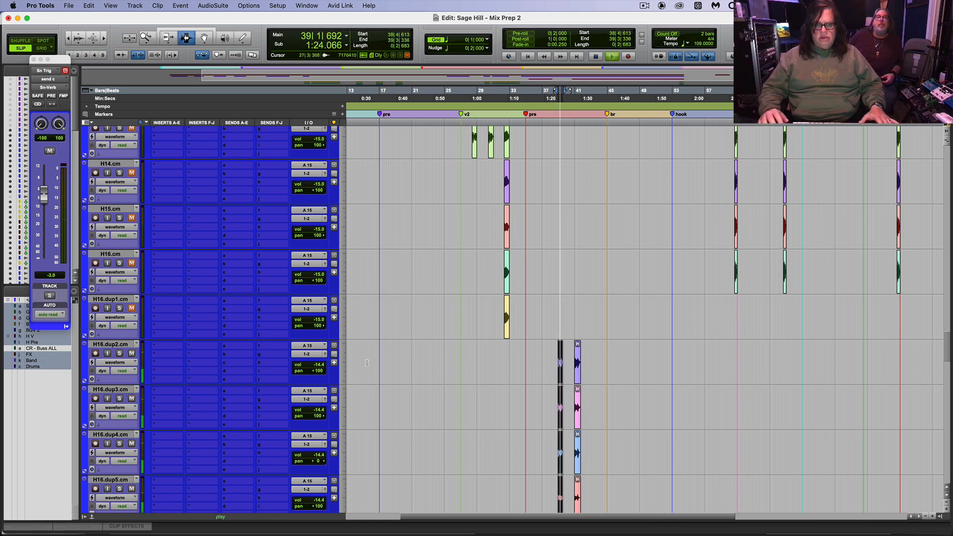
key("shift+s")
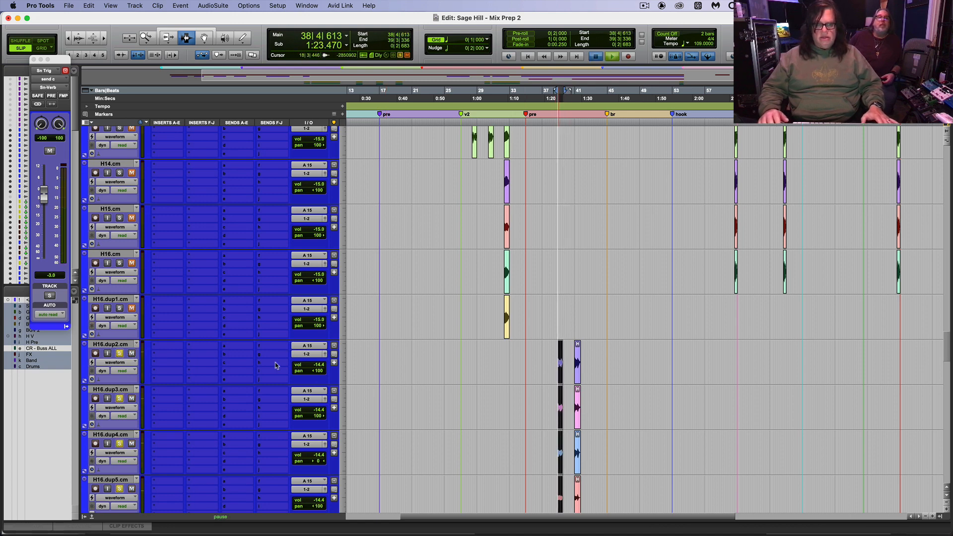
key("space")
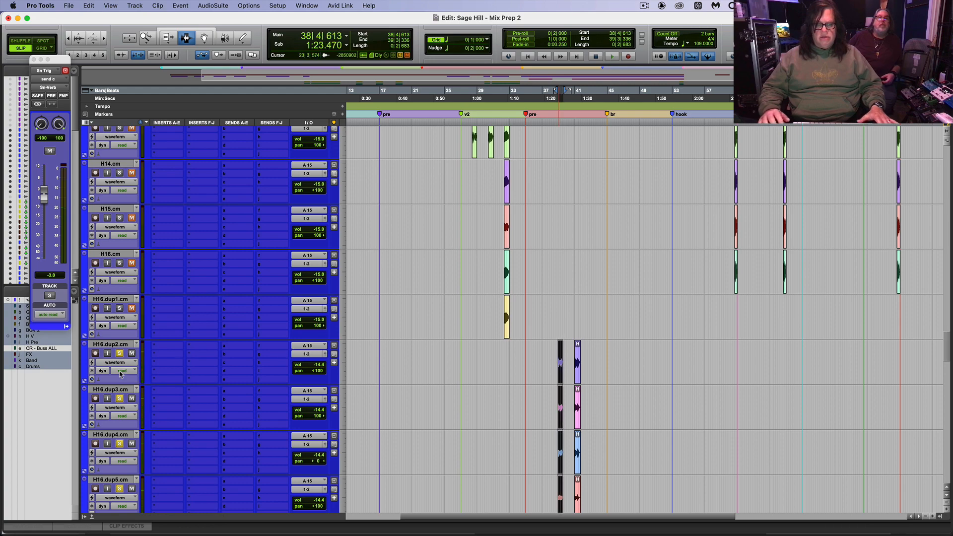
left_click_drag(943, 357, 943, 402)
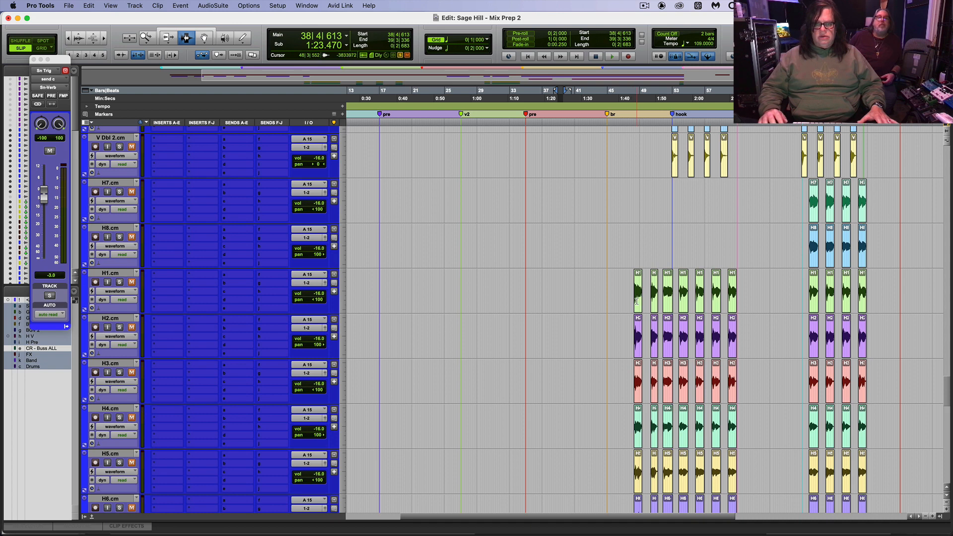
Step: Select the first clips on the H1 to H6 harmony tracks at bar 48, solo the harmony group and play them
double_click(637, 301)
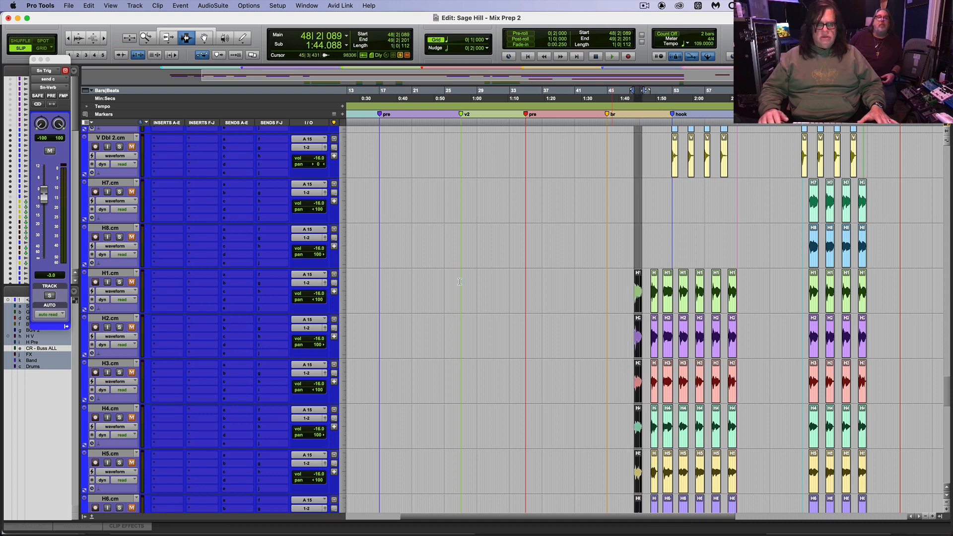
left_click(120, 283)
key("space")
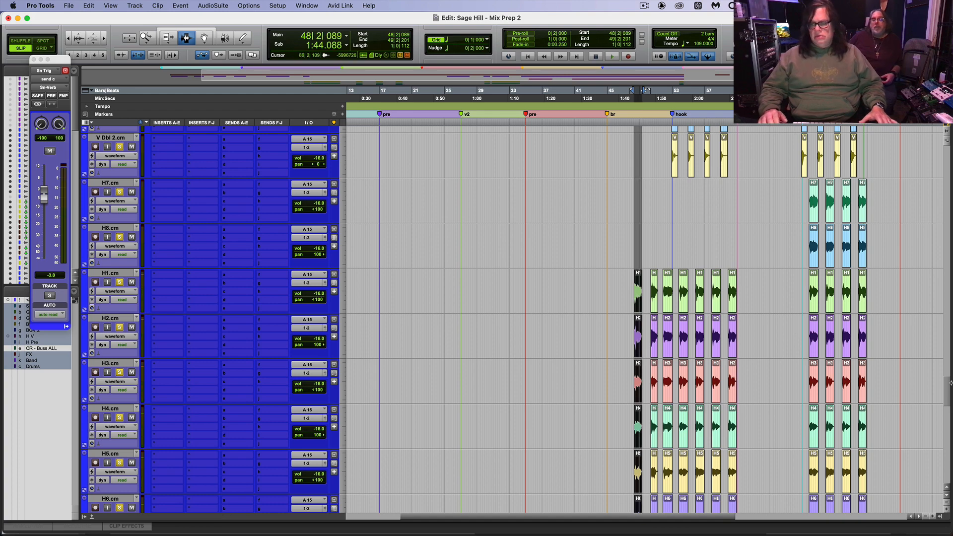
Step: Select both sets of clips on the H16.dup2 to H16.dup8 tracks in the second pre section and switch to Grid mode
left_click_drag(949, 389, 949, 355)
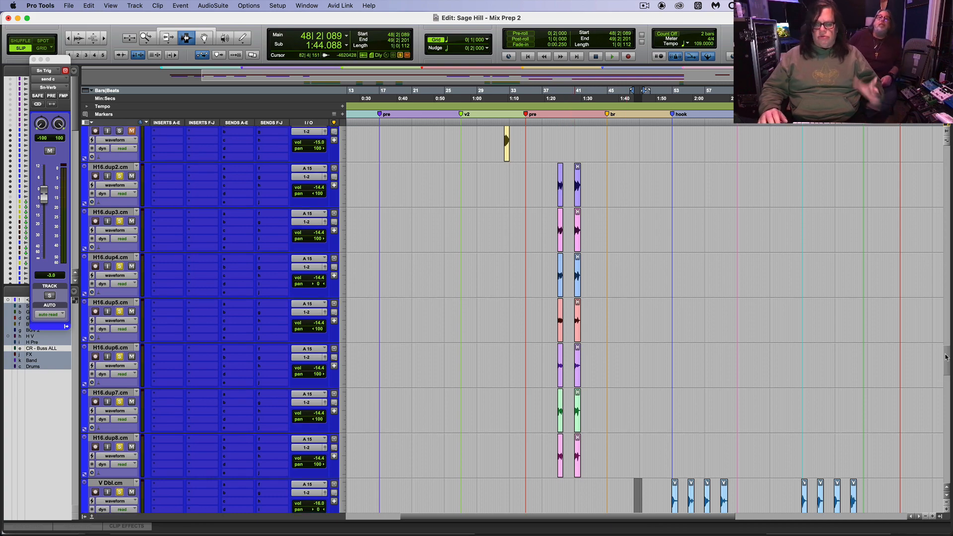
left_click_drag(948, 357, 950, 397)
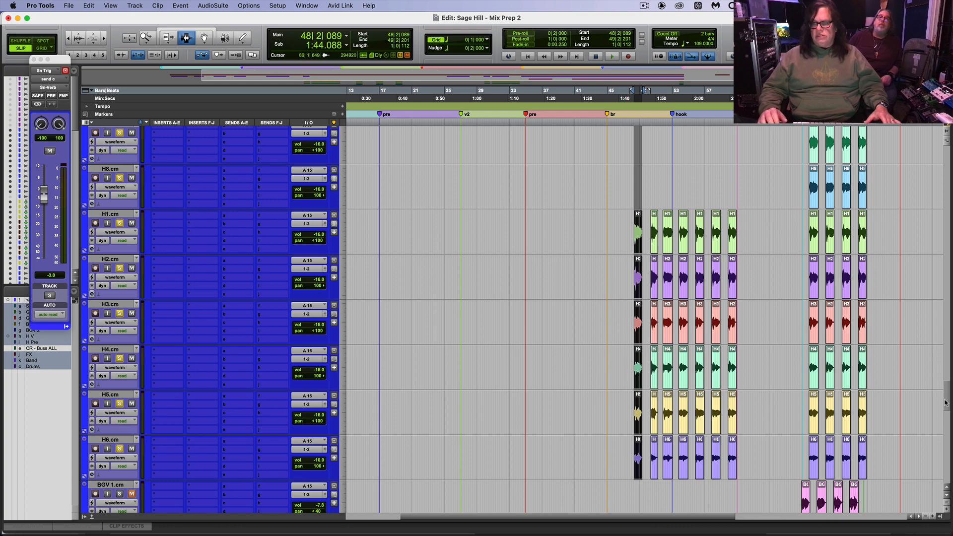
left_click_drag(946, 403, 948, 355)
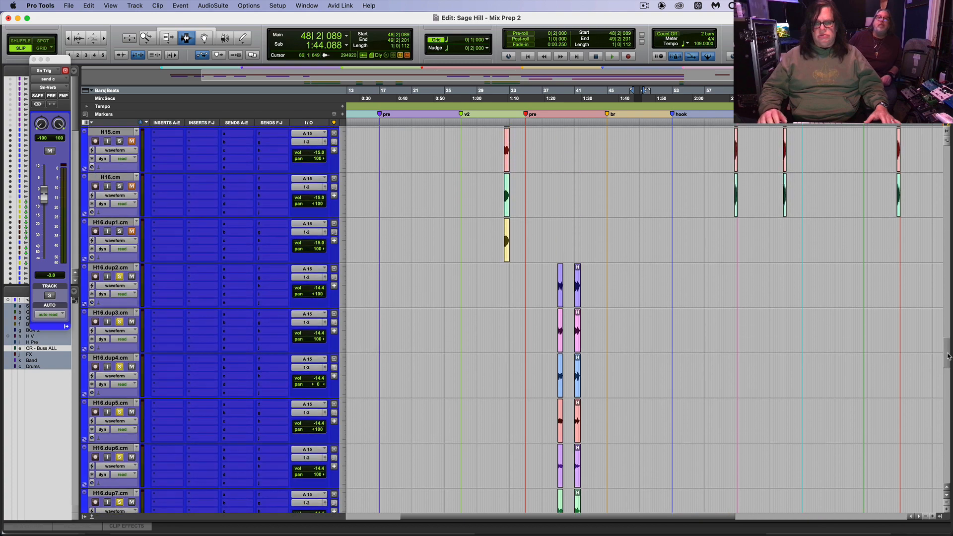
double_click(558, 287)
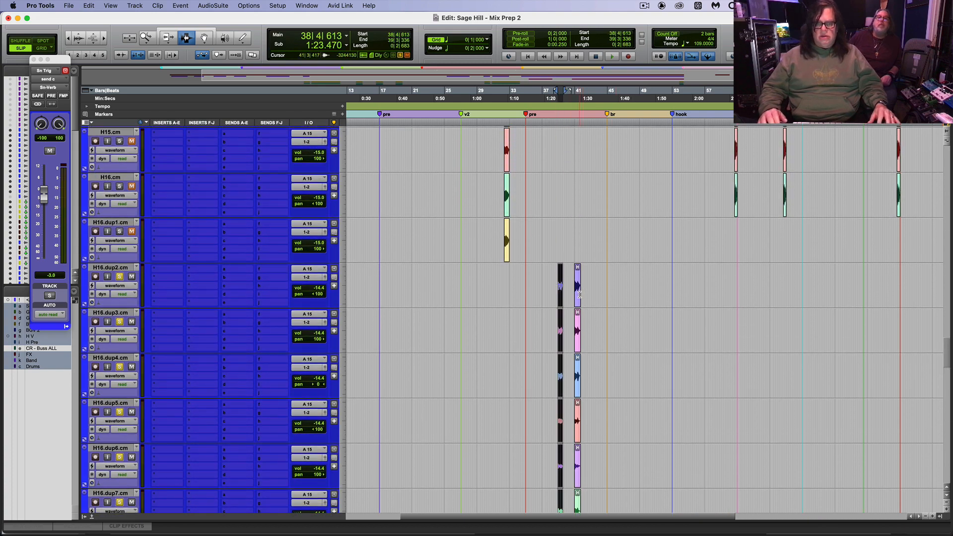
left_click(580, 295, "shift")
key("alt+f")
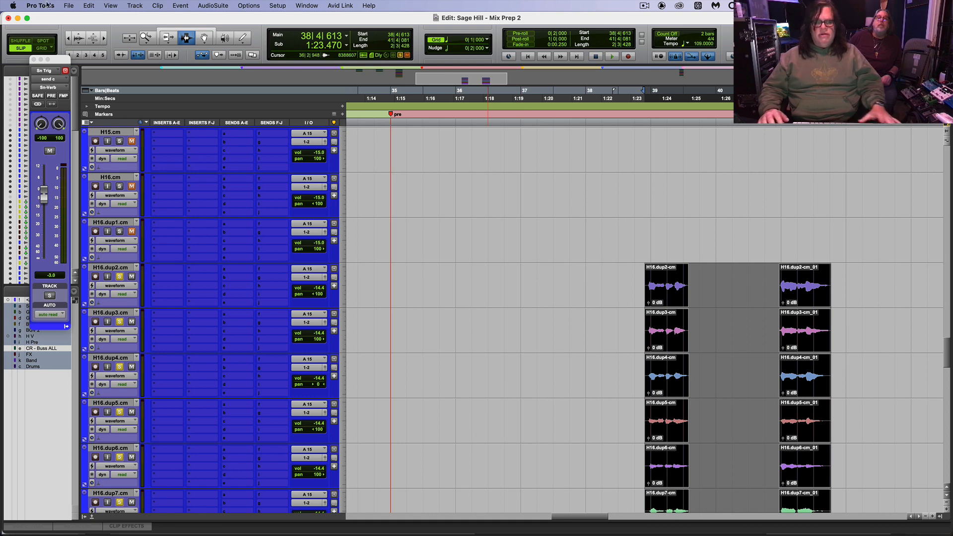
left_click(41, 48)
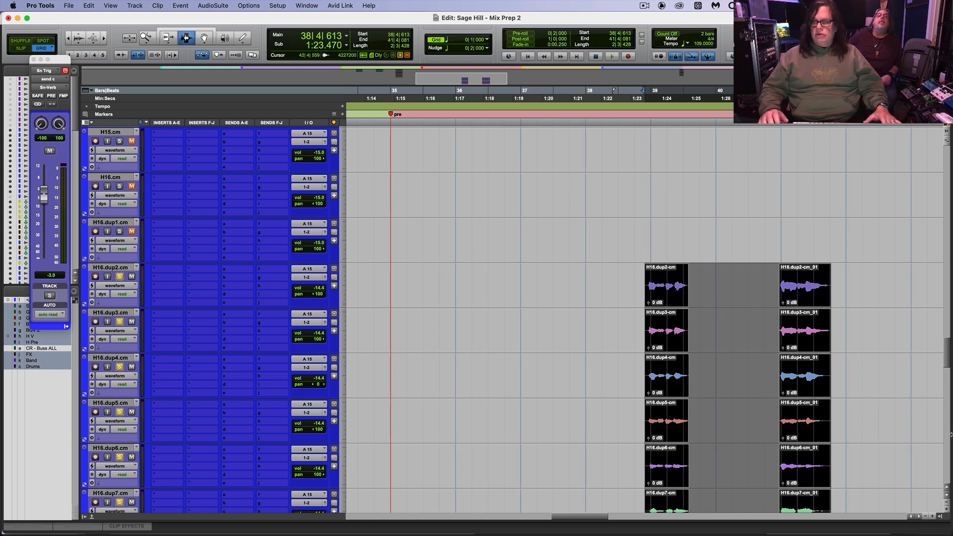
Step: Try to move the selected H16.dup clips down onto the harmony tracks with the Grabber tool, undoing each attempt
left_click_drag(947, 364, 946, 387)
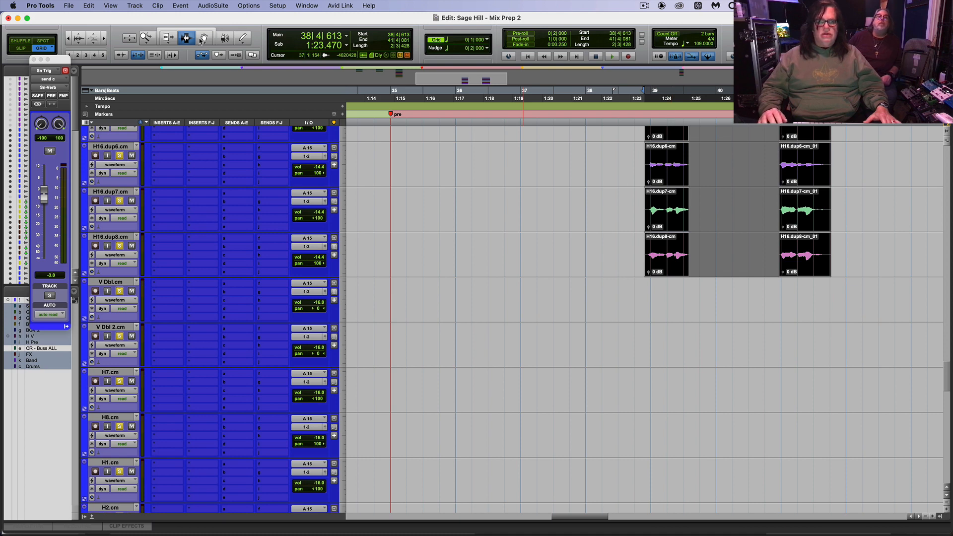
left_click(202, 40)
key("r")
key("r")
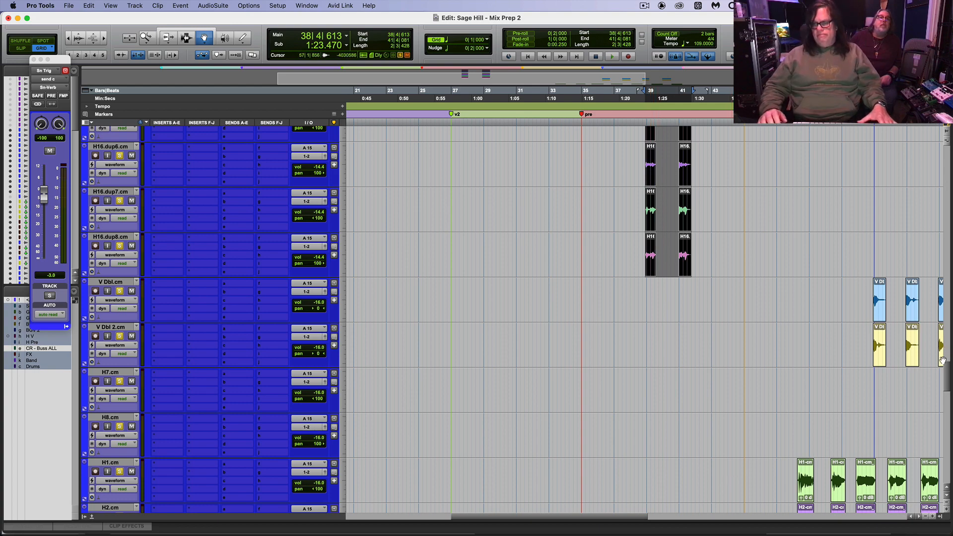
left_click_drag(950, 392, 950, 346)
scroll(598, 134, "down", 3)
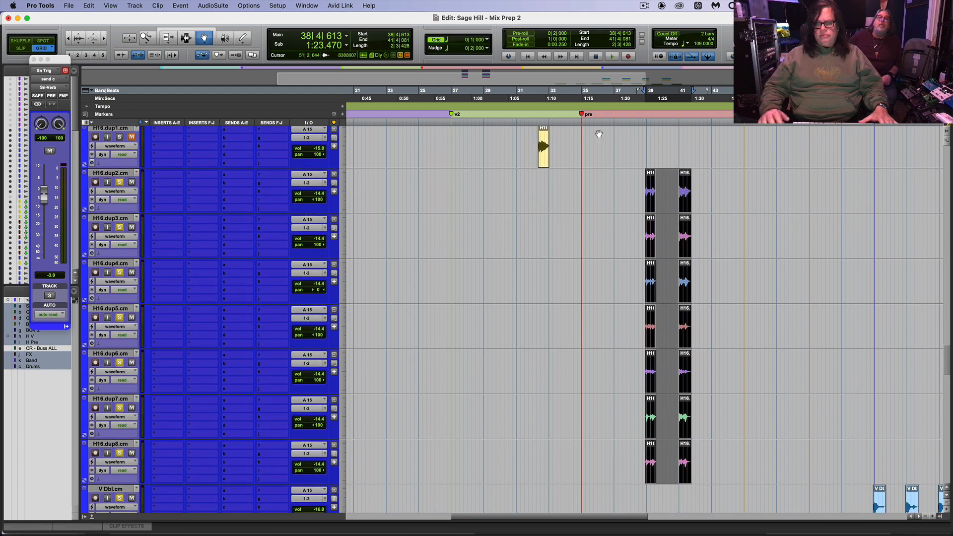
left_click_drag(650, 215, 652, 507)
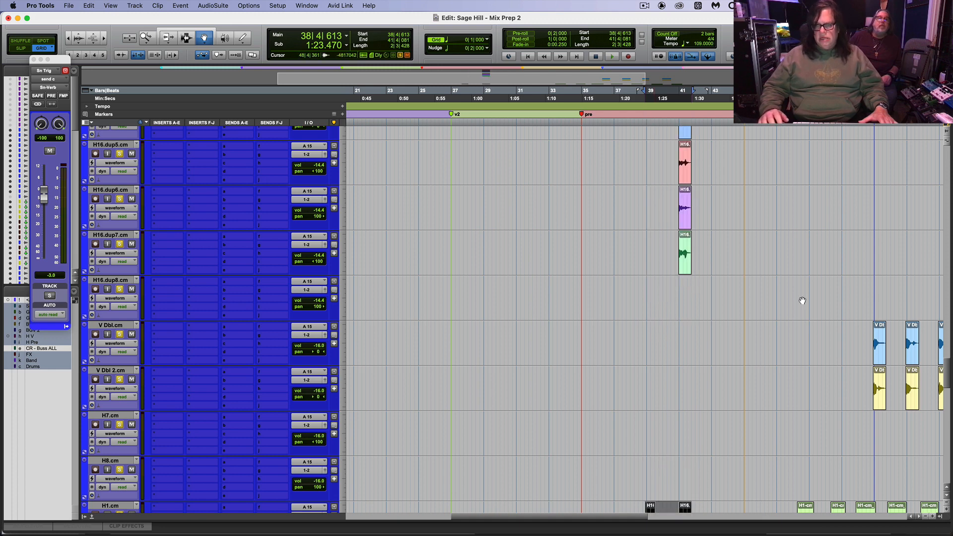
key("super+z")
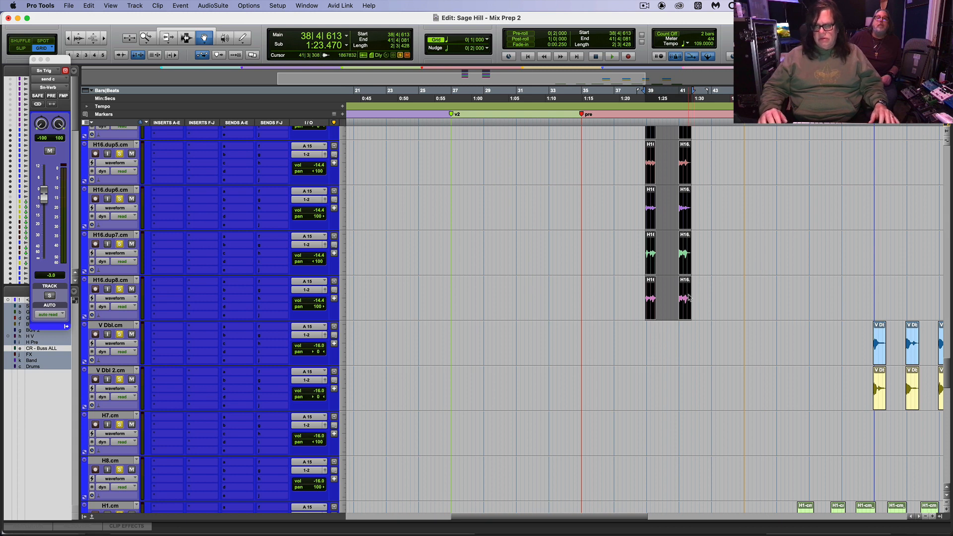
left_click_drag(689, 298, 698, 384)
key("super+z")
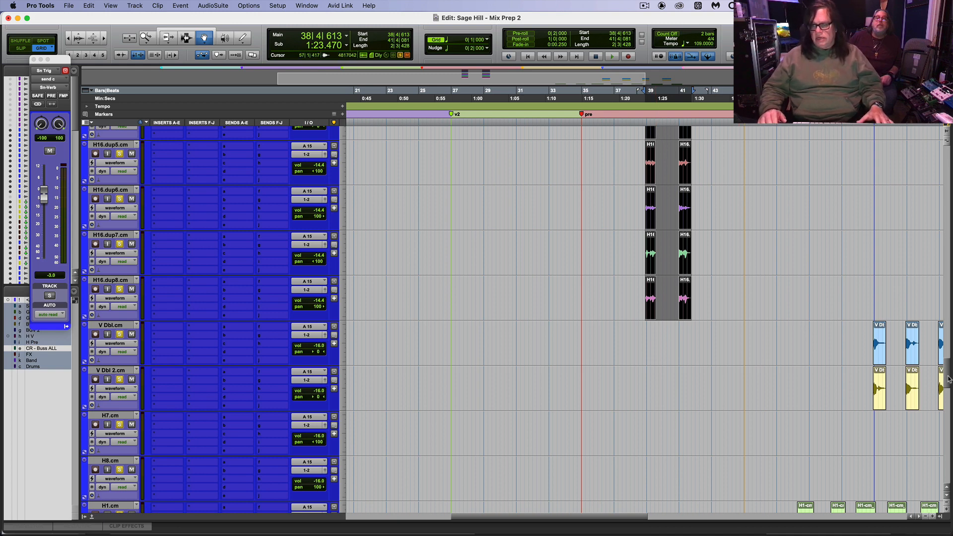
Step: Examine the start and end boundaries of the selected H16.dup clips against the bar grid
left_click_drag(948, 378, 948, 376)
key("t")
key("t")
key("t")
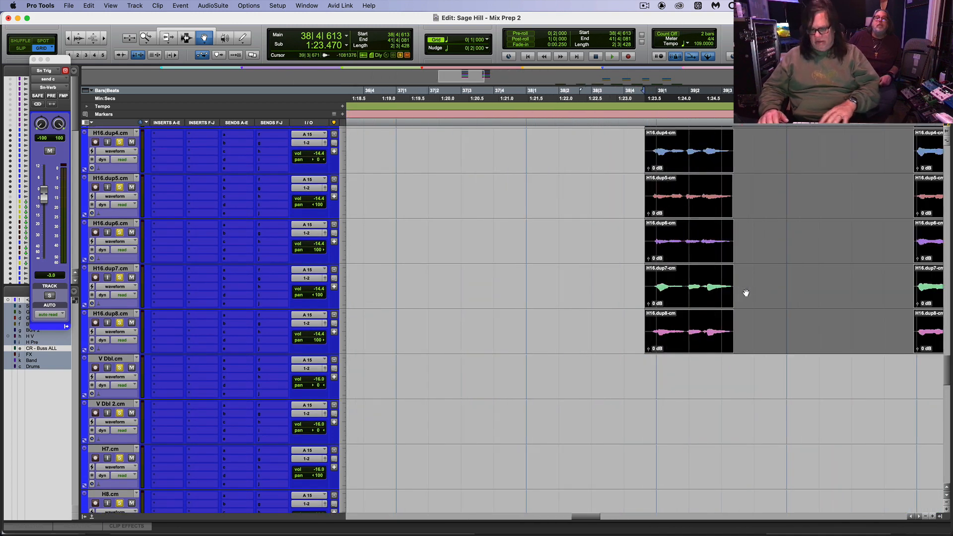
scroll(745, 293, "right", 5)
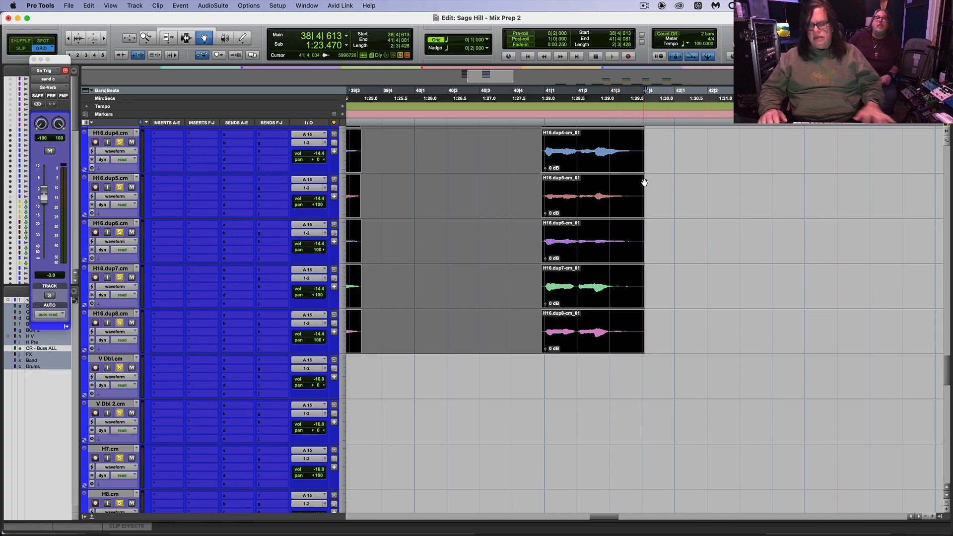
key("t")
key("t")
key("t")
key("t")
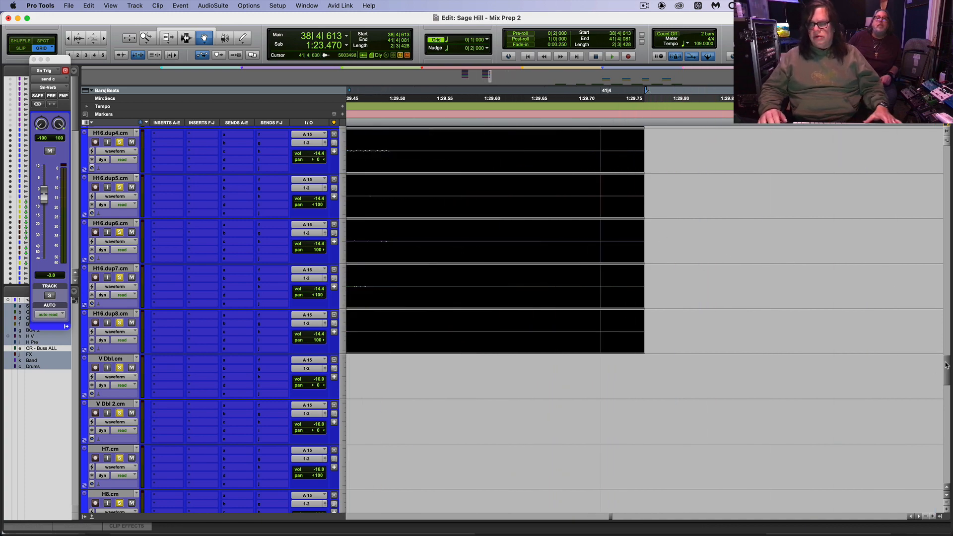
mouse_move(946, 365)
left_mouse_down()
mouse_move(946, 318)
mouse_move(947, 360)
left_mouse_up()
key("r")
key("r")
key("r")
key("r")
key("r")
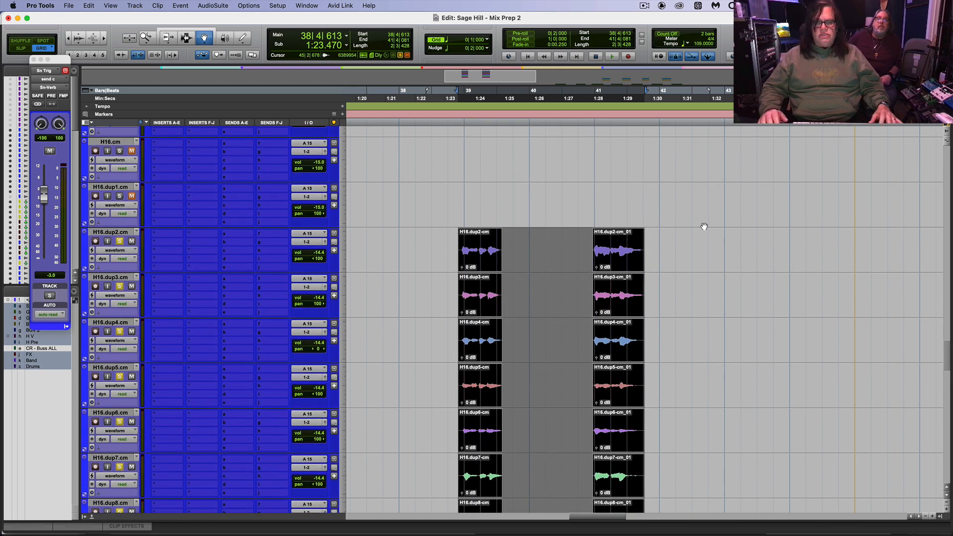
Step: With the Selector tool, extend the H16.dup clip selection back to 38|1|000 and copy it
left_click(187, 32)
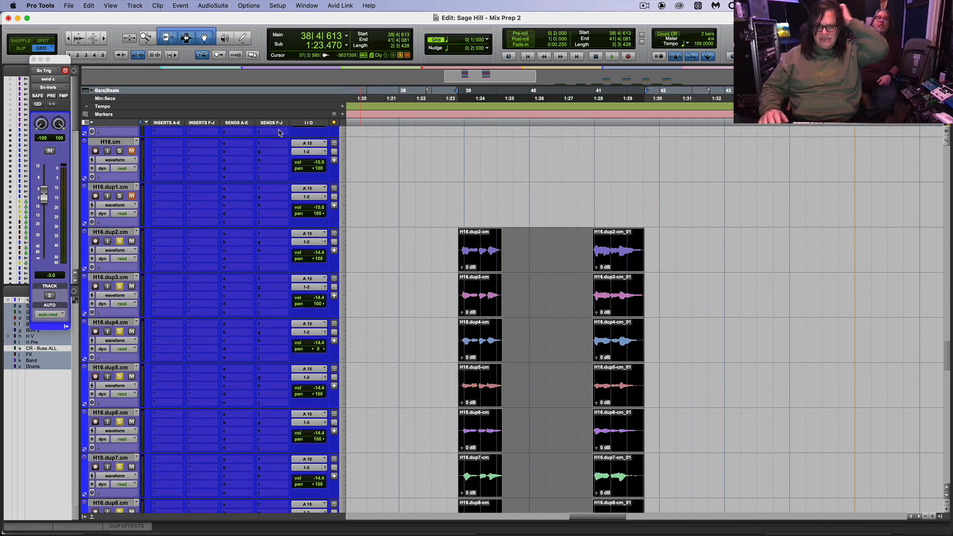
left_click(185, 40)
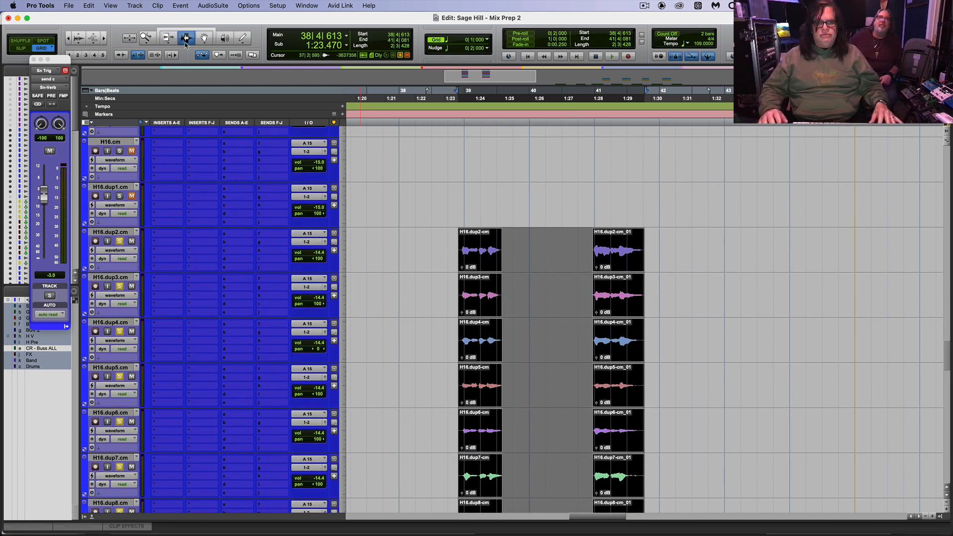
left_click(405, 315, "shift")
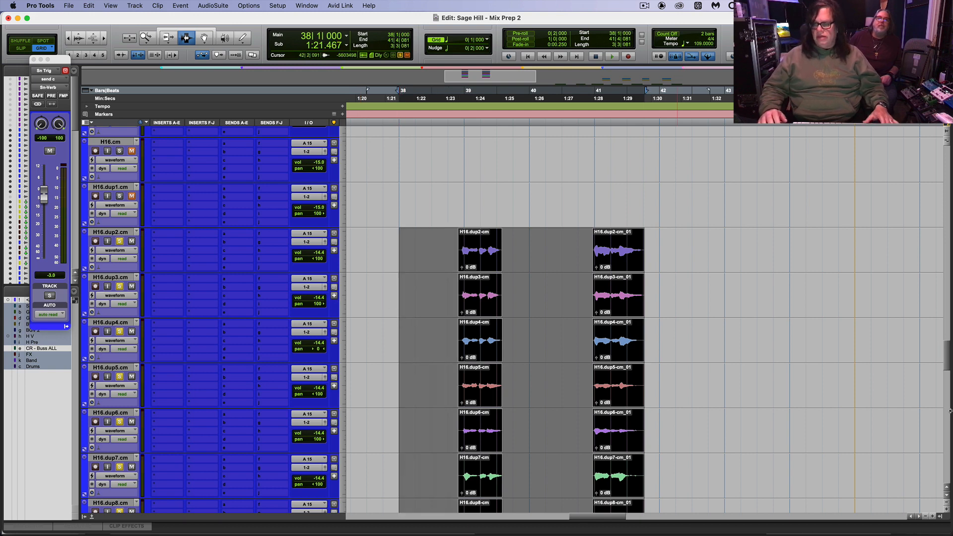
Step: Mute both sets of original clips on the H16.dup2 to H16.dup8 tracks
key("super+m")
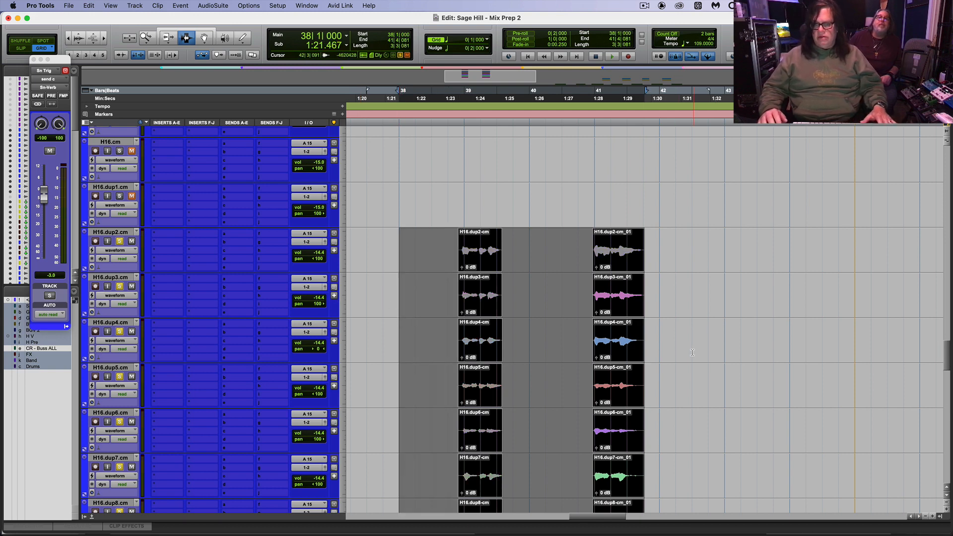
double_click(615, 339)
key("super+m")
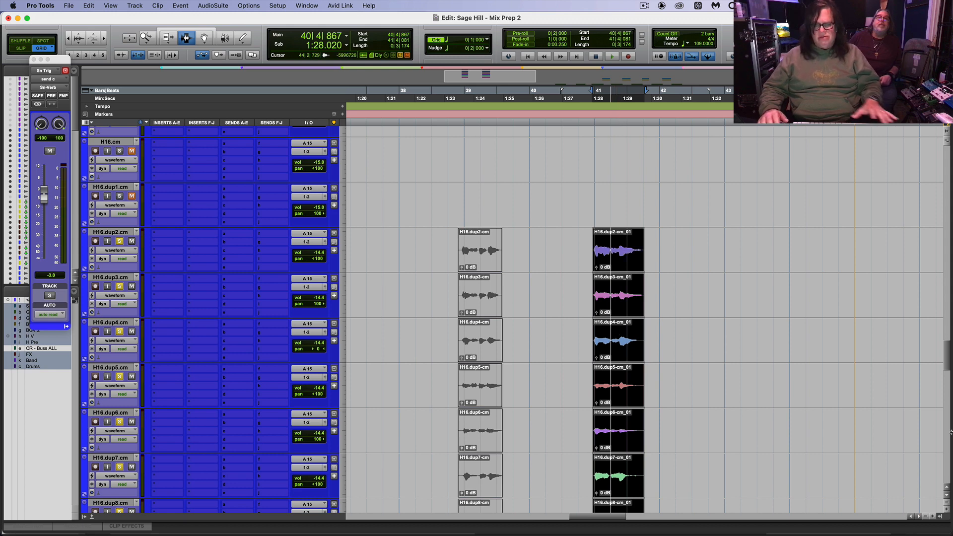
key("super+m")
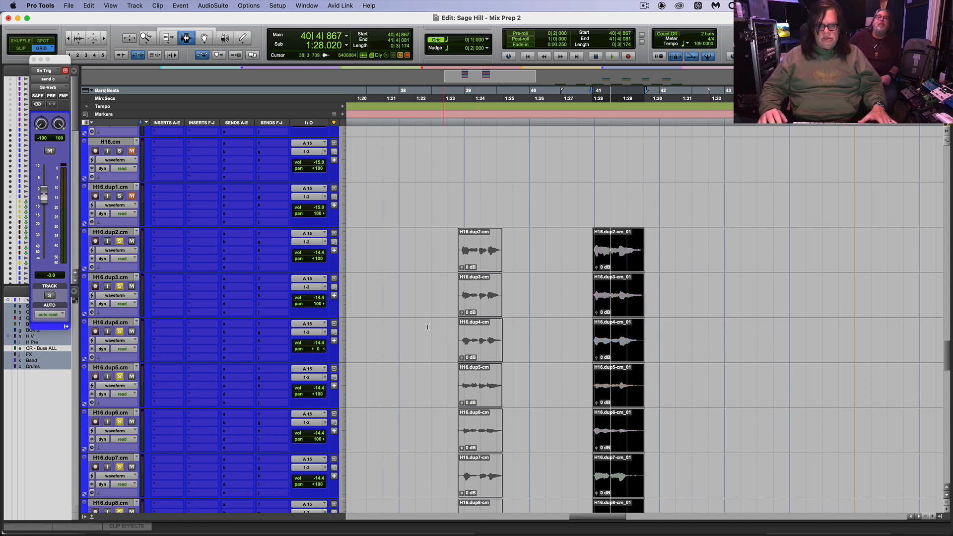
Step: Paste the copied harmony clips at 38|1|000 onto the tracks from V Dbl downward, through V Dbl 2, H7, H8 and H1 to H3
left_click(401, 339)
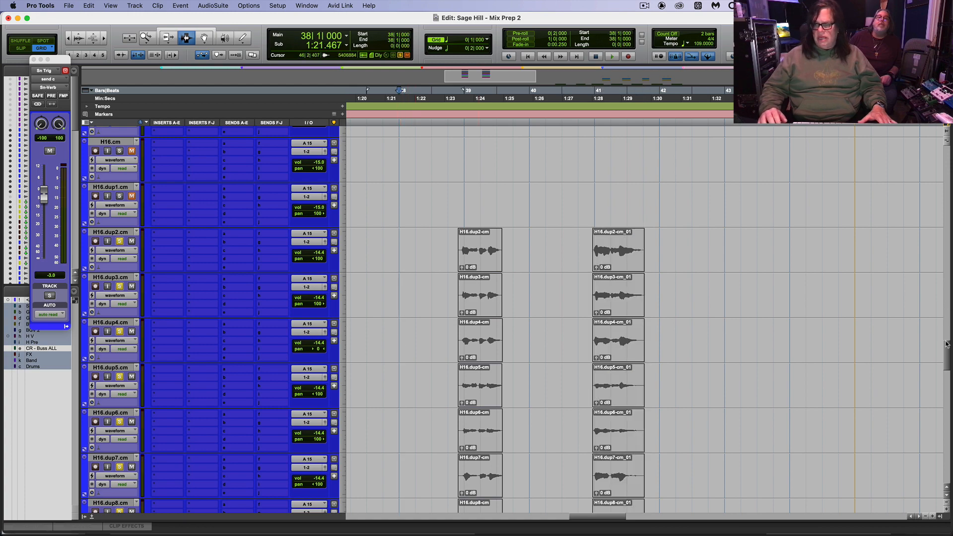
scroll(945, 385, "down", 5)
mouse_move(946, 385)
left_mouse_down()
mouse_move(947, 308)
mouse_move(947, 371)
left_mouse_up()
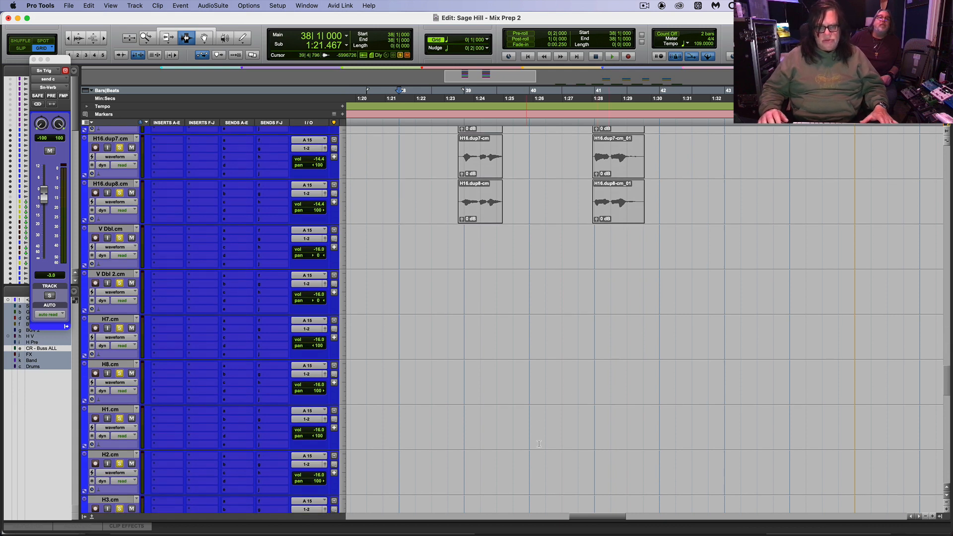
left_click(400, 402)
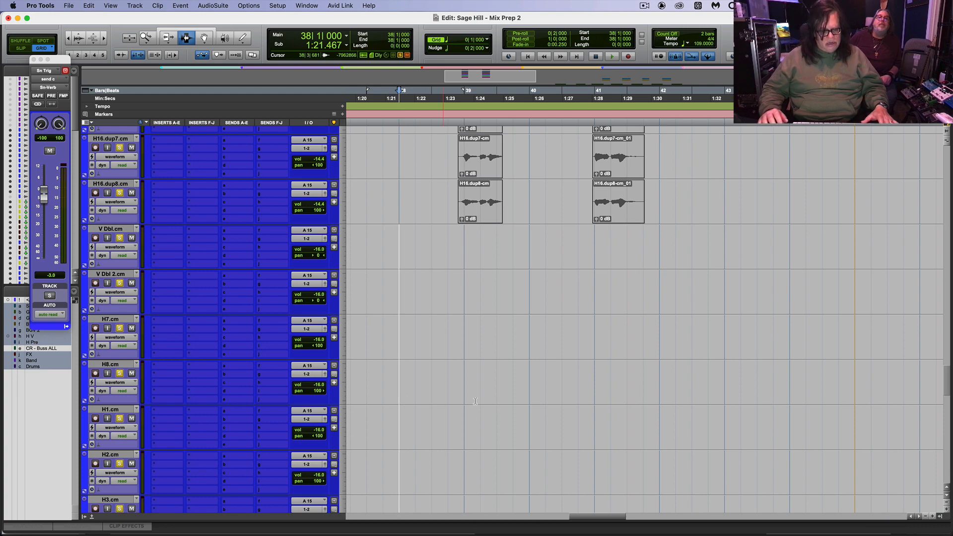
key("super+v")
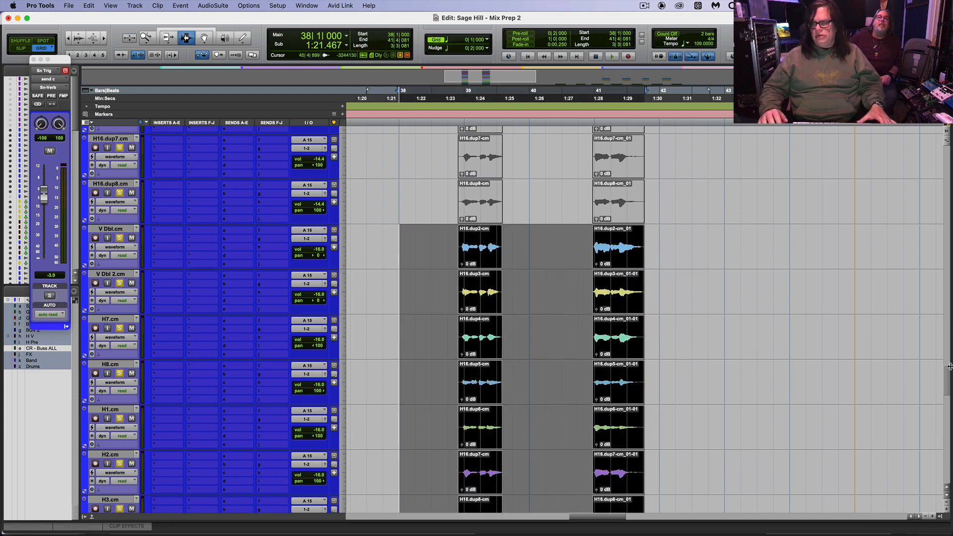
Step: Hide and make inactive the H16.dup2 to H16.dup8 tracks, and play the pasted harmony clips from bar 38
left_click_drag(950, 380, 949, 355)
key("r")
key("r")
key("r")
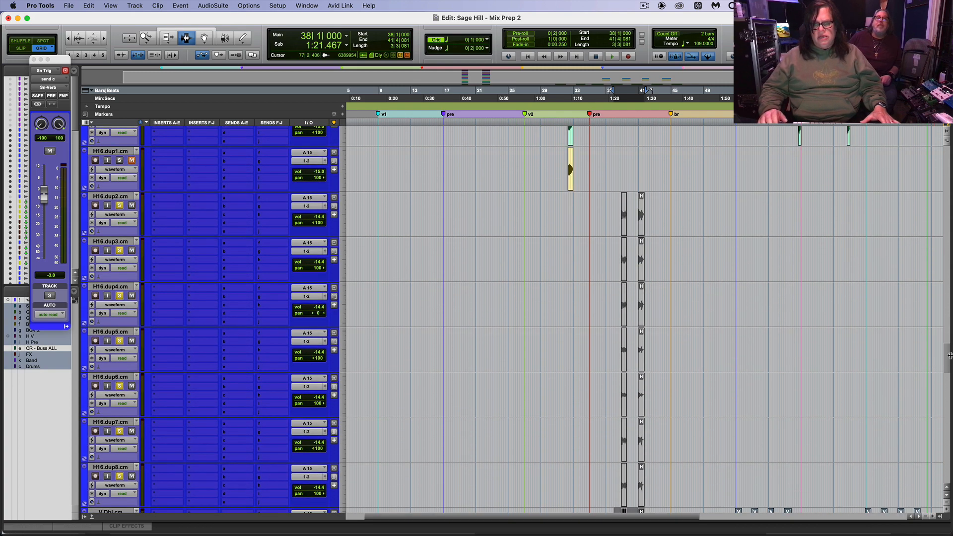
left_click(109, 198)
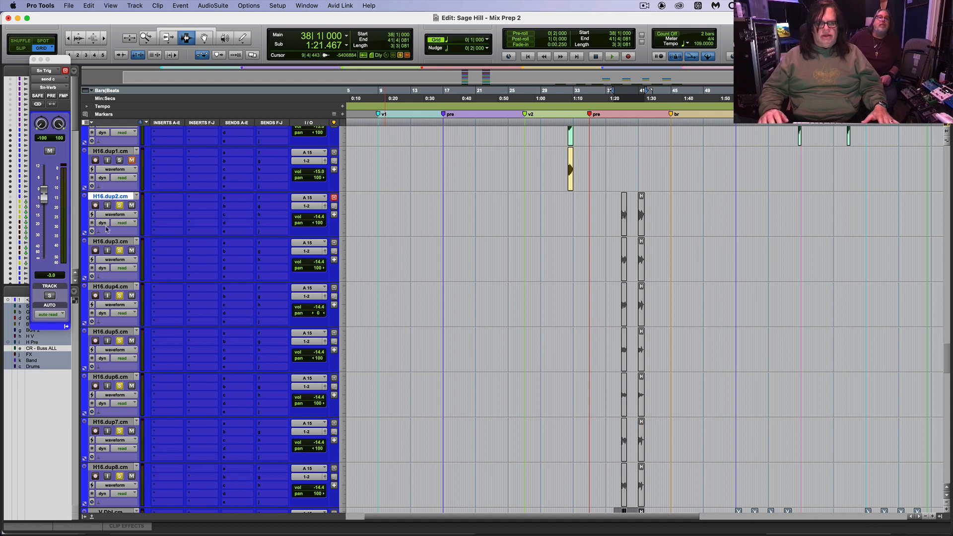
scroll(706, 495, "right", 5)
scroll(794, 462, "left", 6)
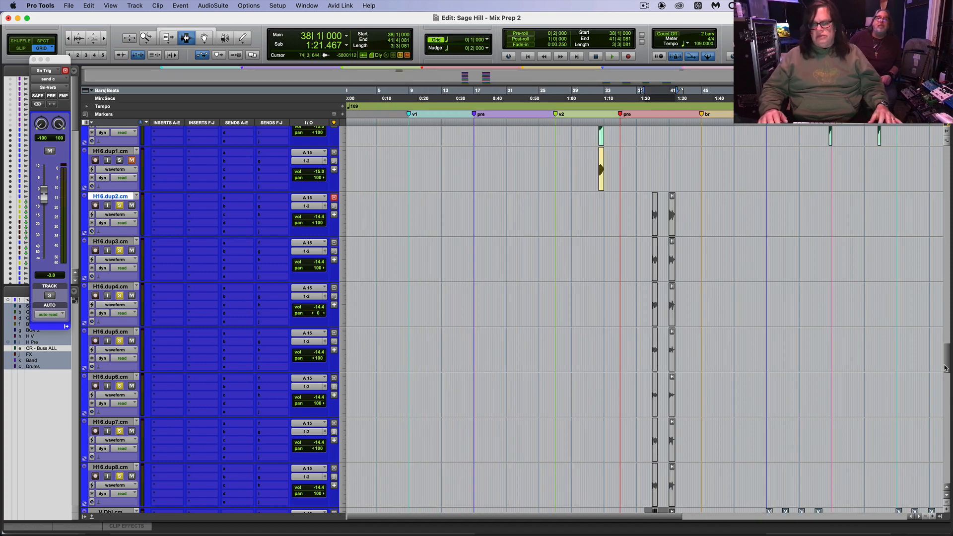
scroll(946, 368, "down", 5)
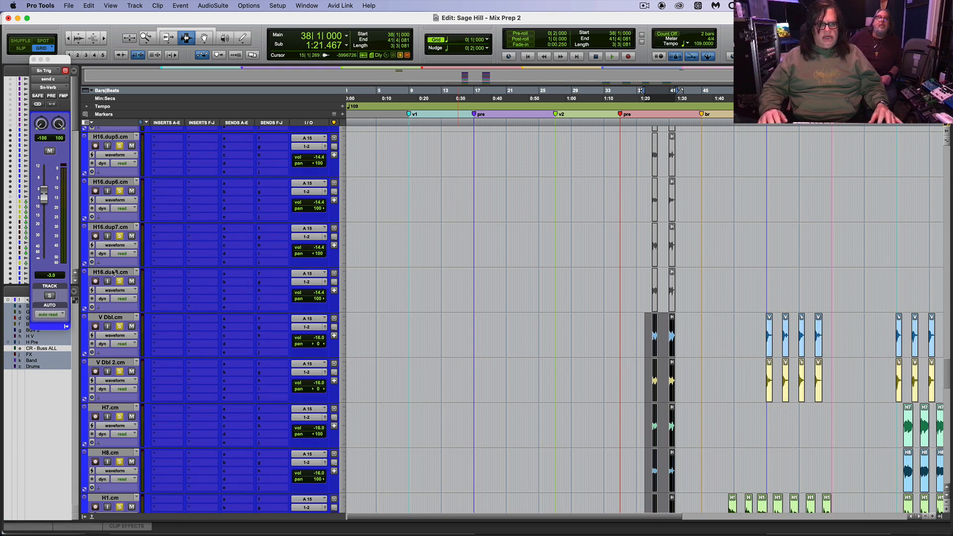
left_click(113, 274, "shift")
right_click(113, 274)
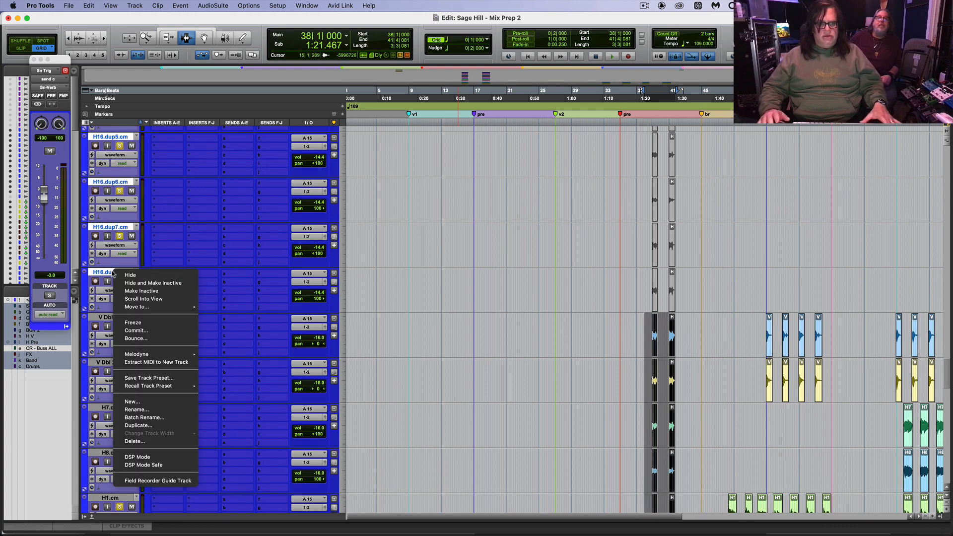
left_click(154, 285)
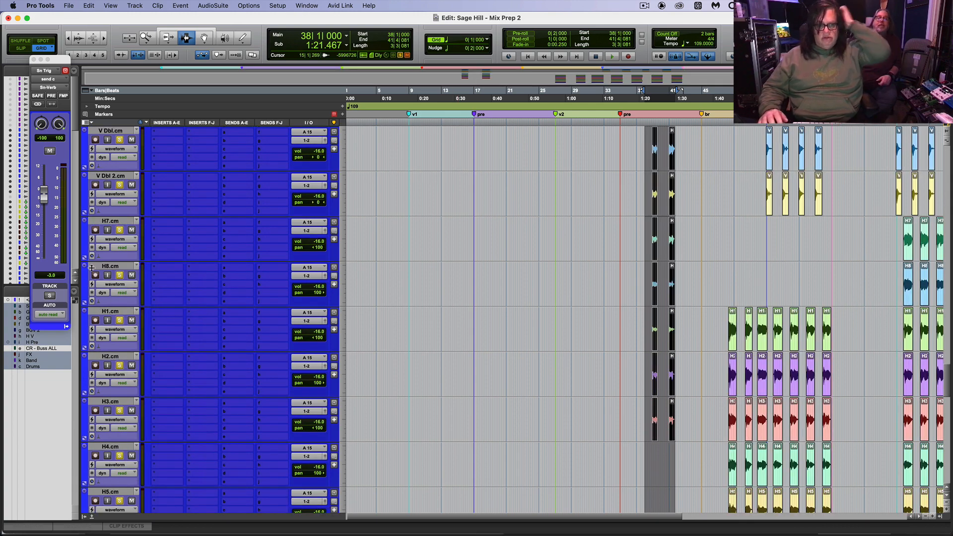
key("space")
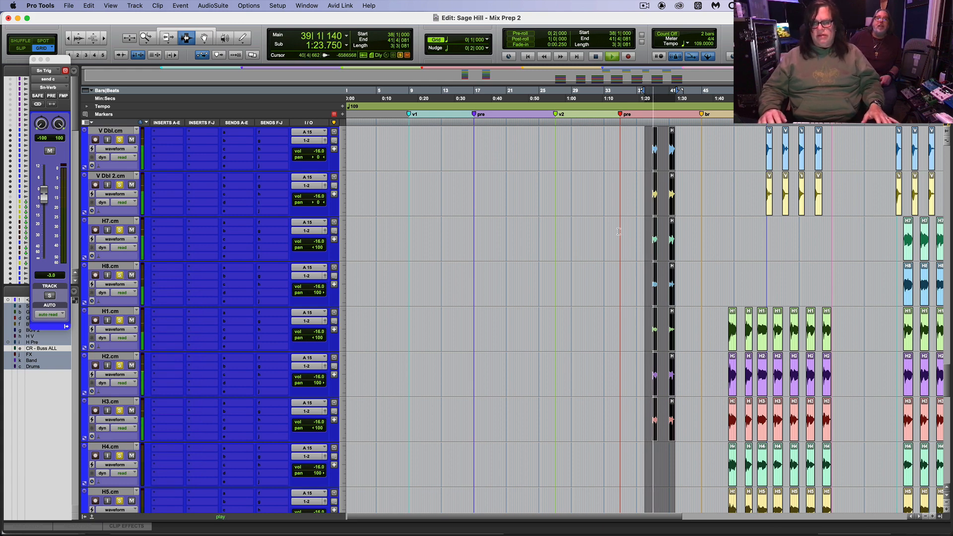
Step: Turn off all track solos and play the song from 38|4|000 to hear the pasted harmony clips
left_click(119, 276, "alt")
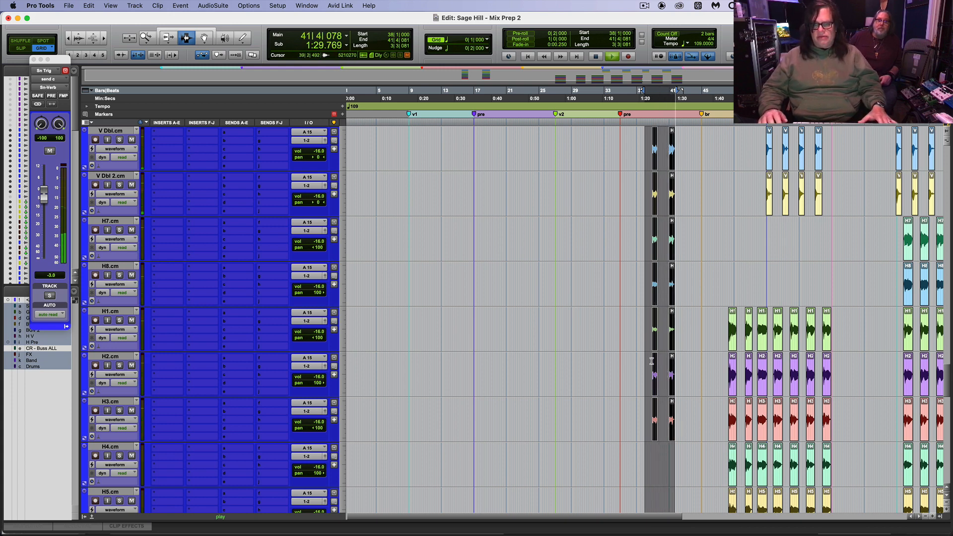
key("space")
left_click(652, 345)
key("space")
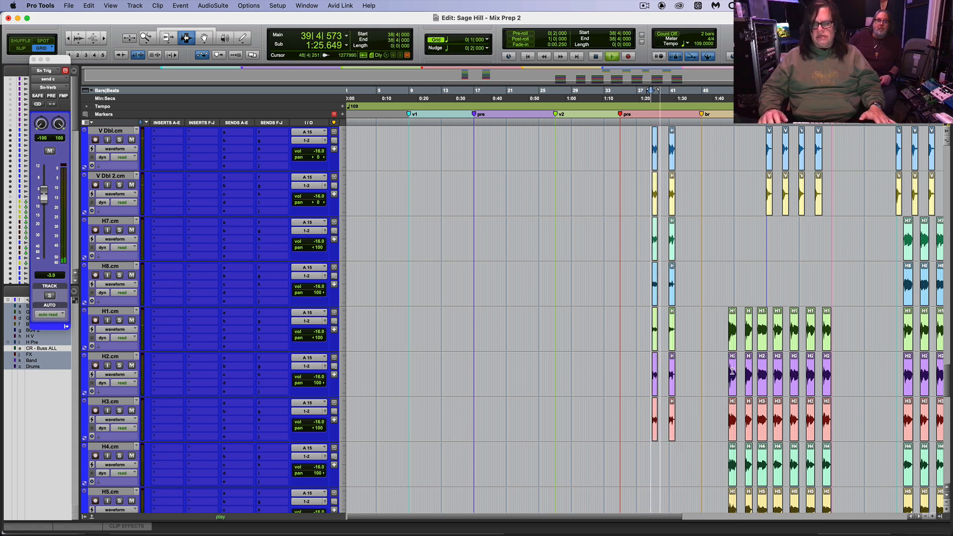
key("space")
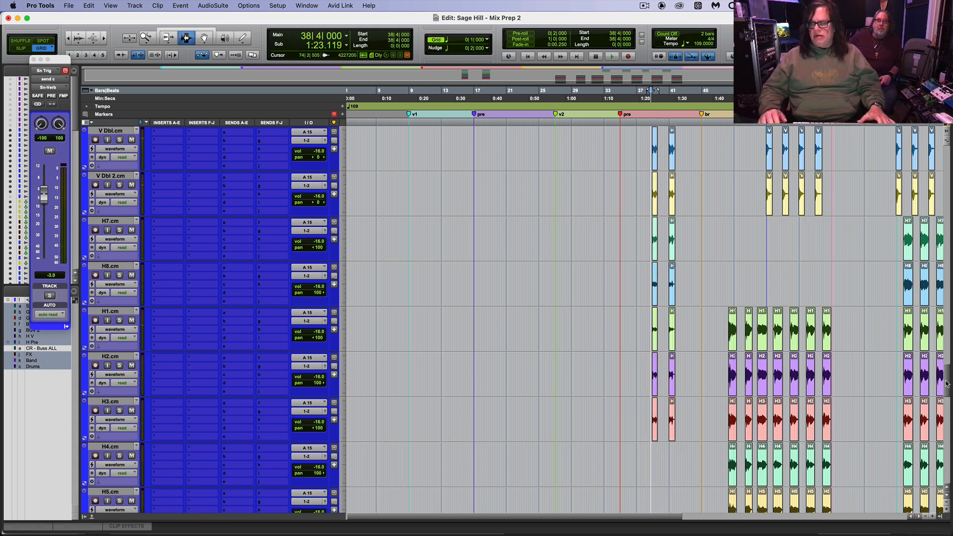
Step: Place the cursor at 38|1|000 and play the pasted harmony clips together with the mix
left_click_drag(949, 386, 950, 364)
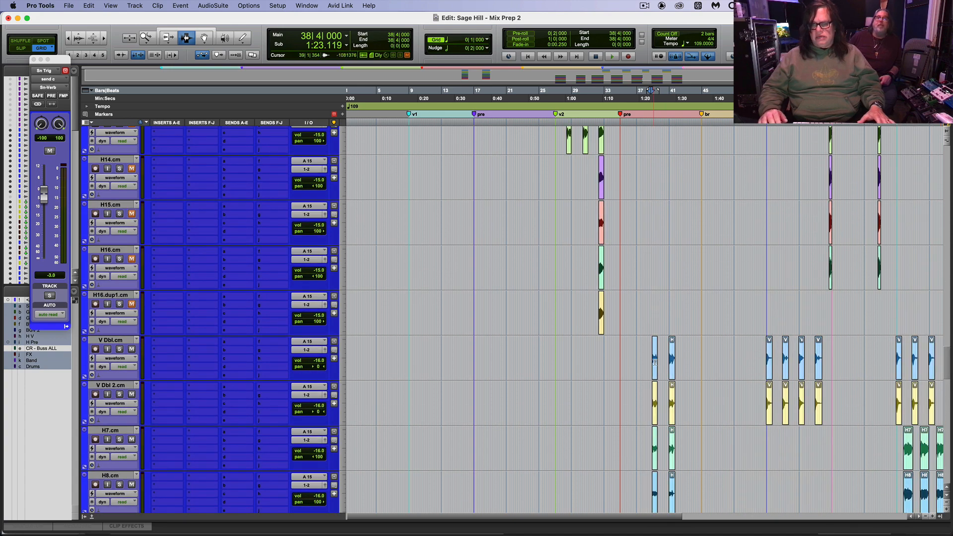
left_click(658, 373)
key("t")
key("t")
key("t")
left_click(548, 387)
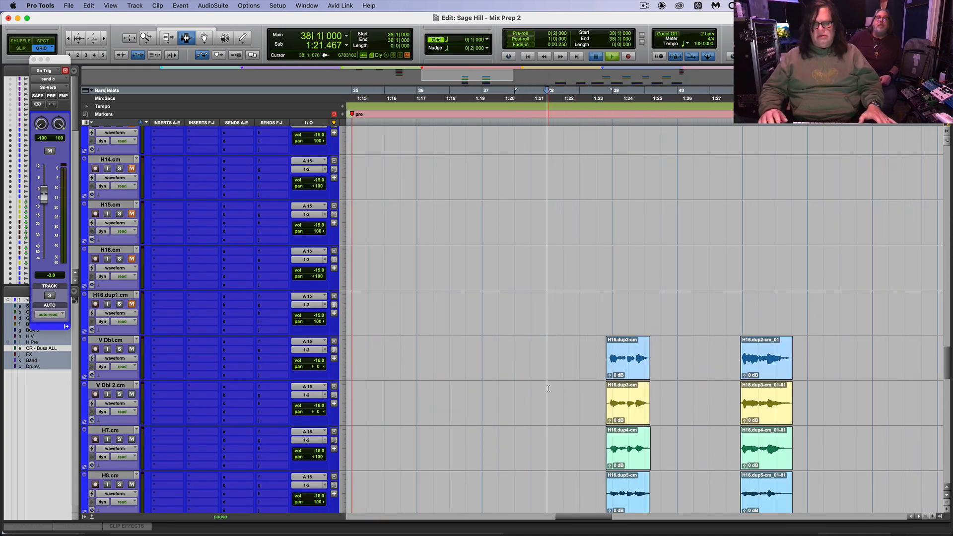
key("space")
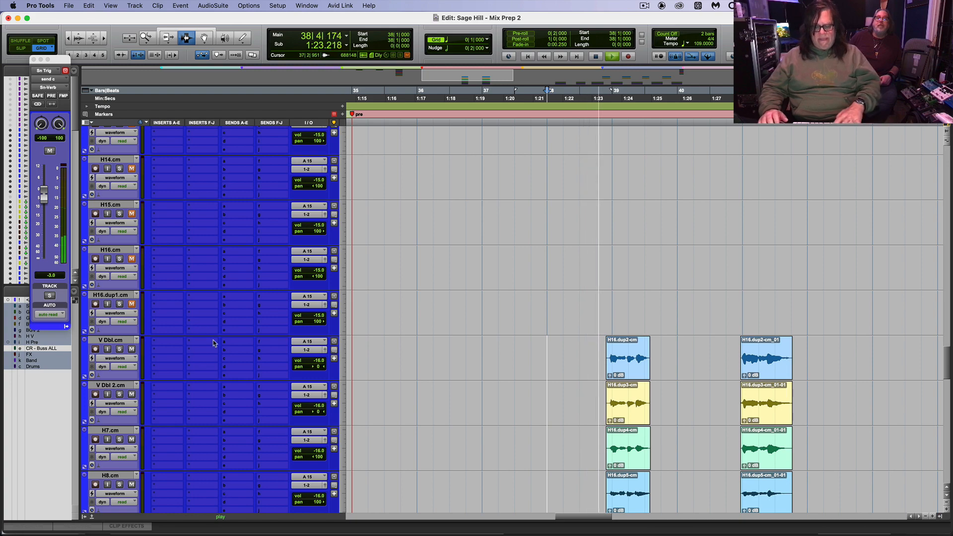
Step: In the Mix window, move the V3 S submaster so it sits between H16.dup1 and V Dbl
key("super+equal")
mouse_move(416, 411)
left_mouse_down()
mouse_move(418, 384)
mouse_move(416, 411)
left_mouse_up()
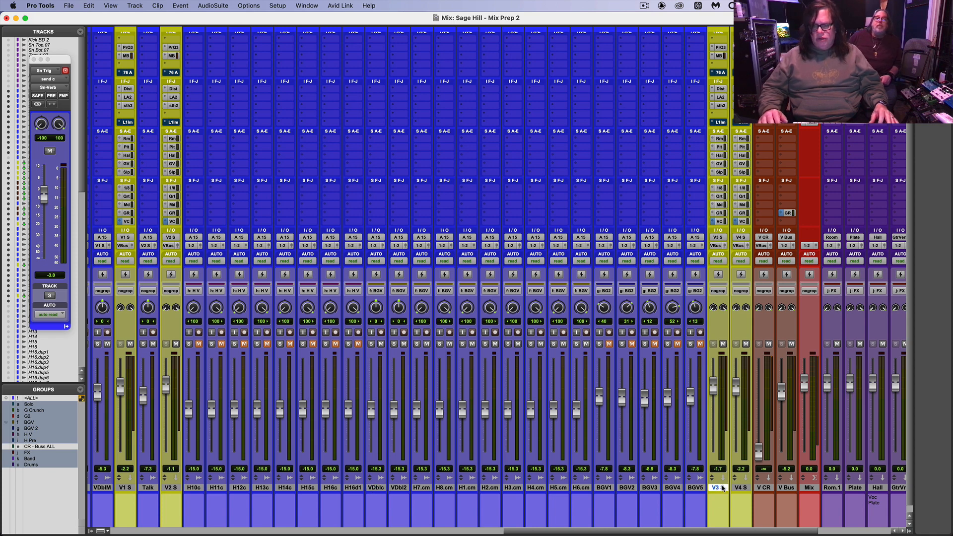
left_click_drag(722, 488, 379, 497)
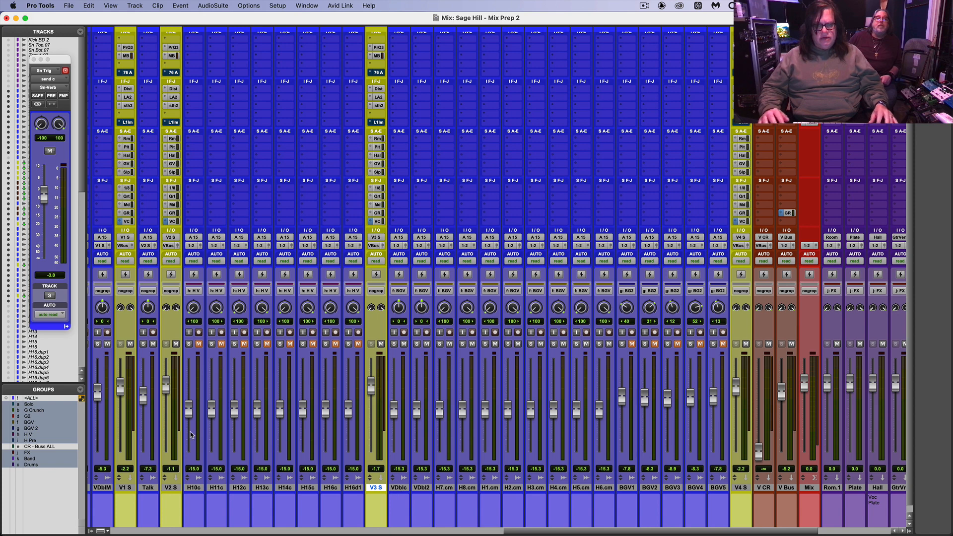
Step: Route the outputs of the H10 to H16.dup1 tracks to the V3 S stereo bus
left_click(191, 489)
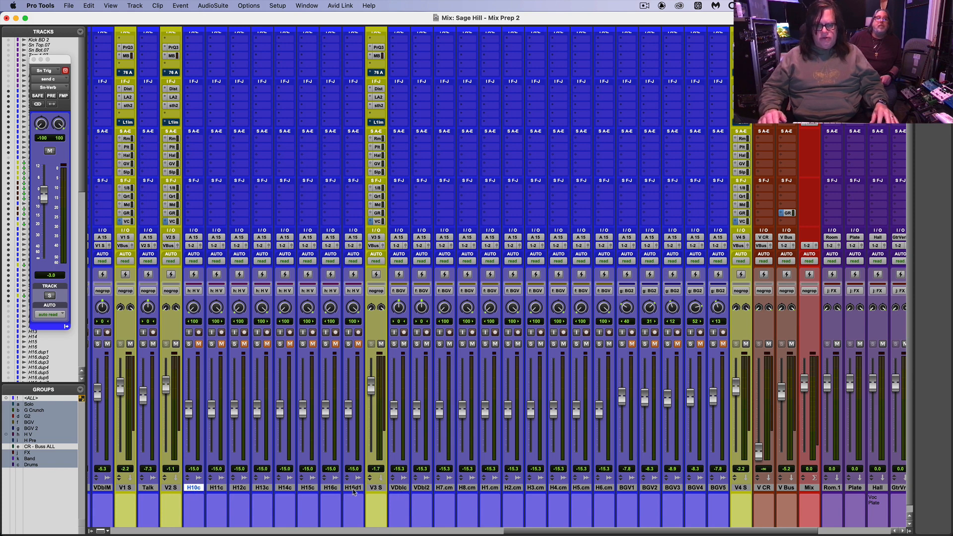
left_click(354, 489, "shift")
left_click(196, 246)
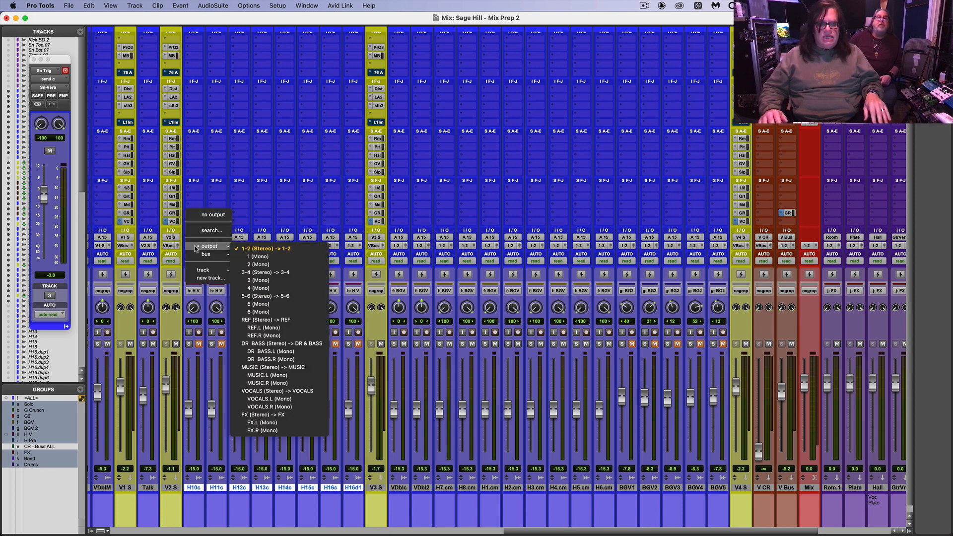
mouse_move(197, 255)
scroll(276, 514, "down", 10)
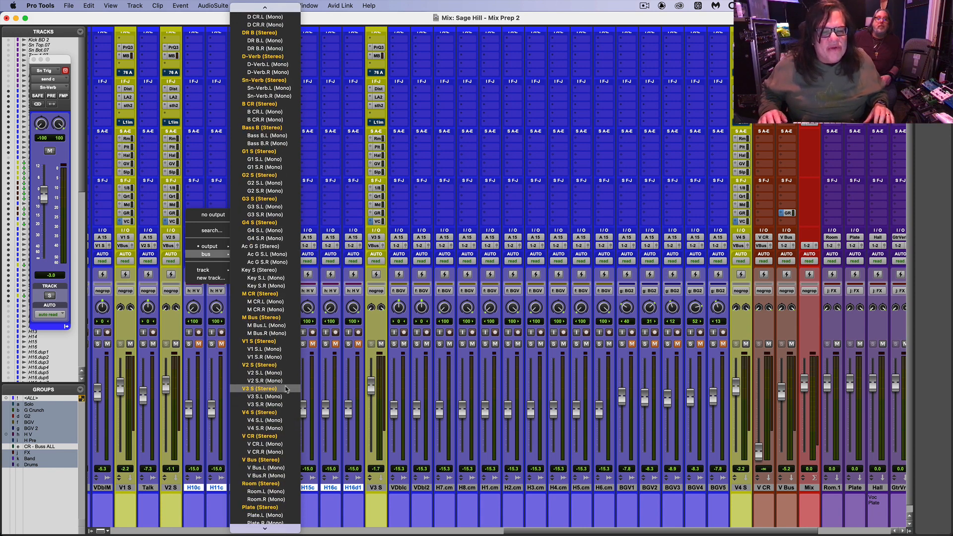
left_click(287, 381)
Step: Unmute the H10 to H16.dup1 tracks and raise their faders to -8.4 dB
left_click(313, 344)
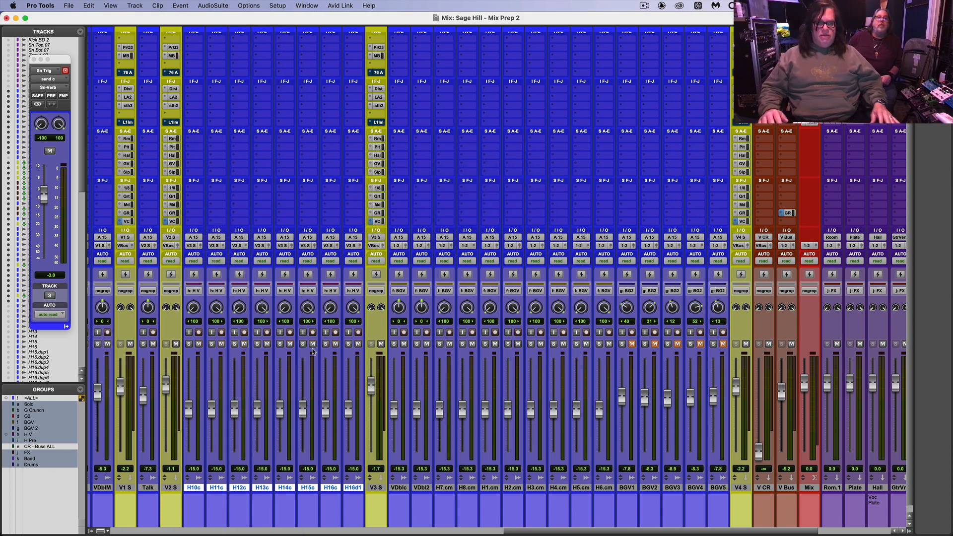
left_click_drag(306, 411, 305, 402)
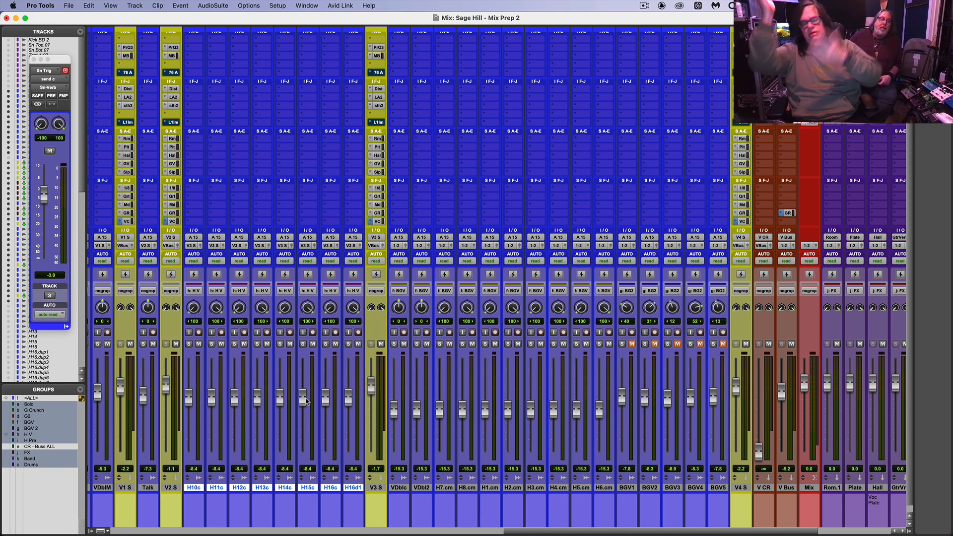
Step: Examine in the Edit window where the V Dbl, harmony and BGV clips fall across the song, down to V4 S
key("super+equal")
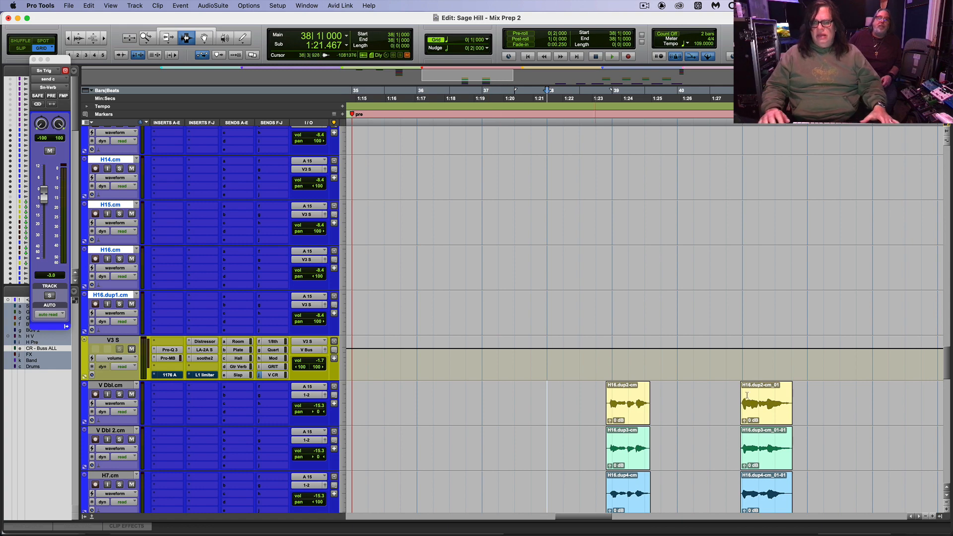
left_click_drag(948, 374, 949, 400)
key("r")
key("r")
key("r")
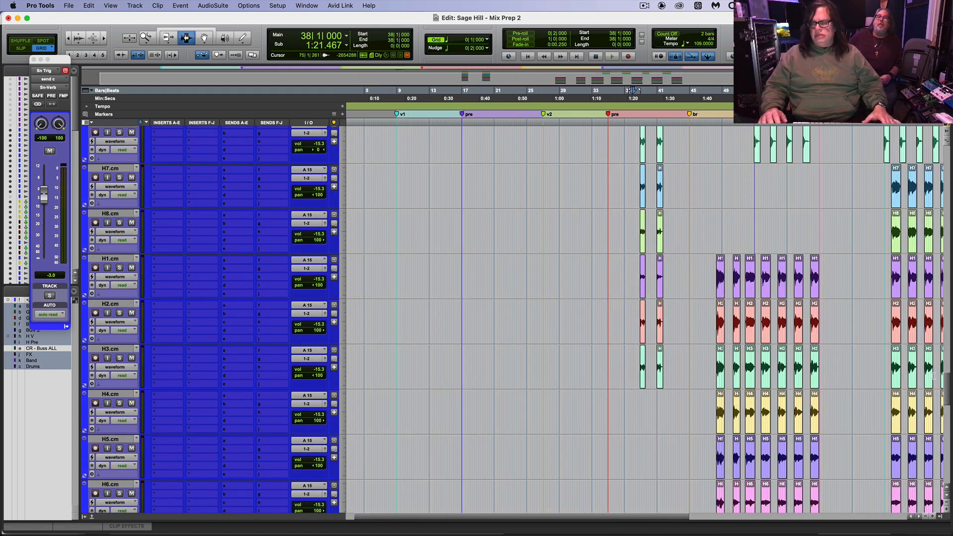
scroll(948, 375, "up", 3)
key("r")
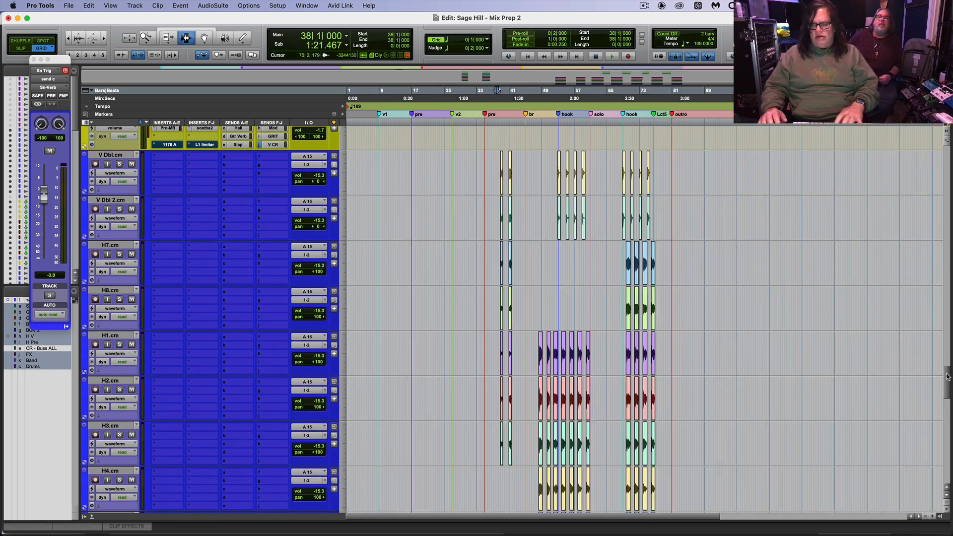
left_click_drag(948, 376, 949, 412)
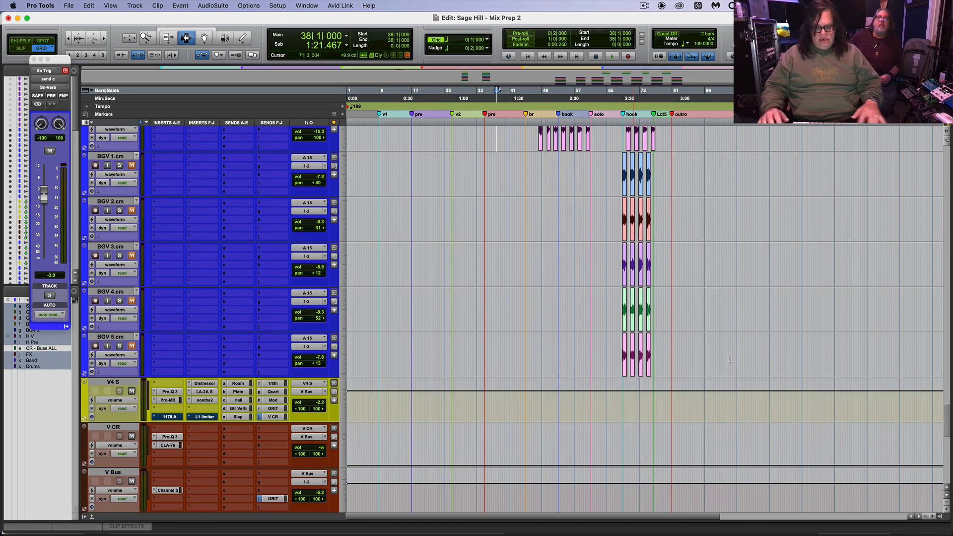
Step: Back in the Mix window, route the outputs of all tracks from V Dbl through BGV 5 to the V4 S stereo bus
key("super+equal")
left_click(400, 487)
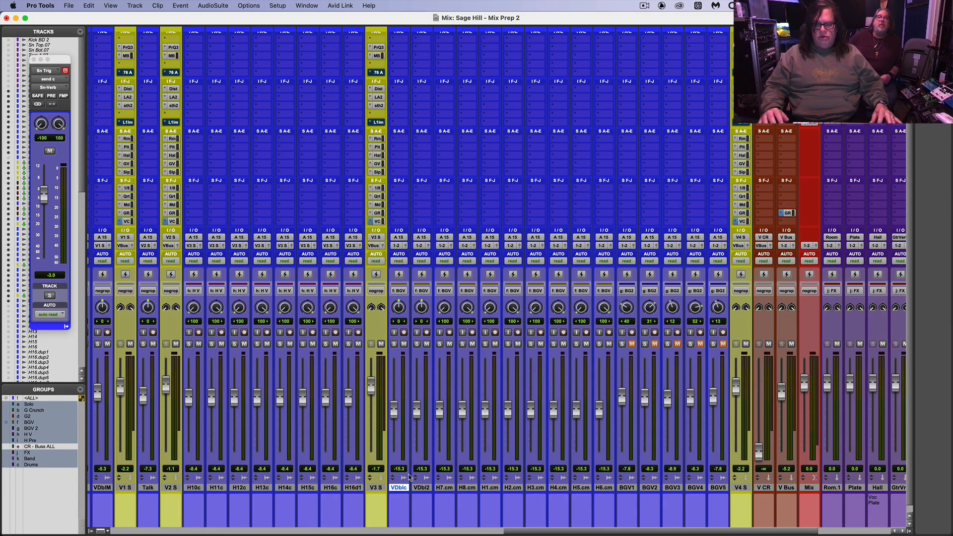
left_click(715, 488, "shift")
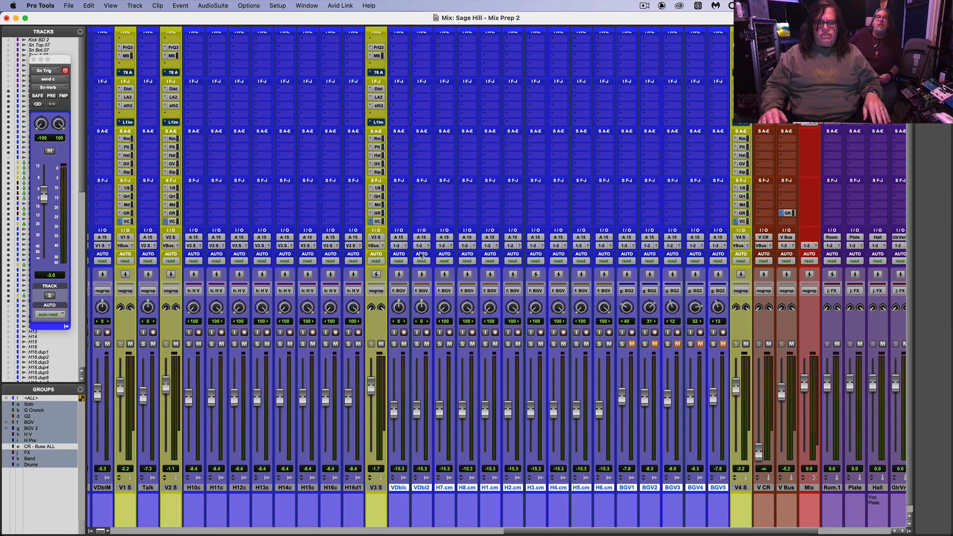
left_click(398, 245)
mouse_move(412, 254)
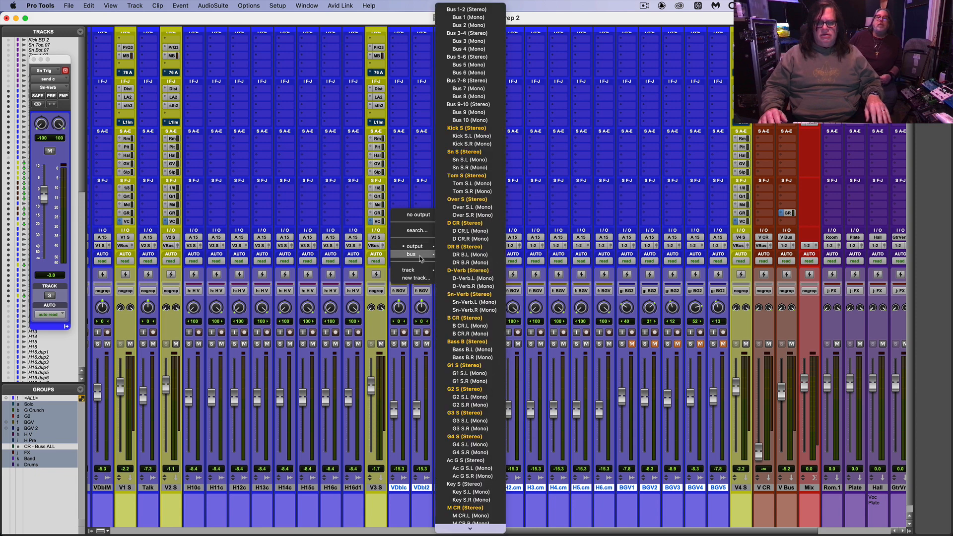
mouse_move(486, 530)
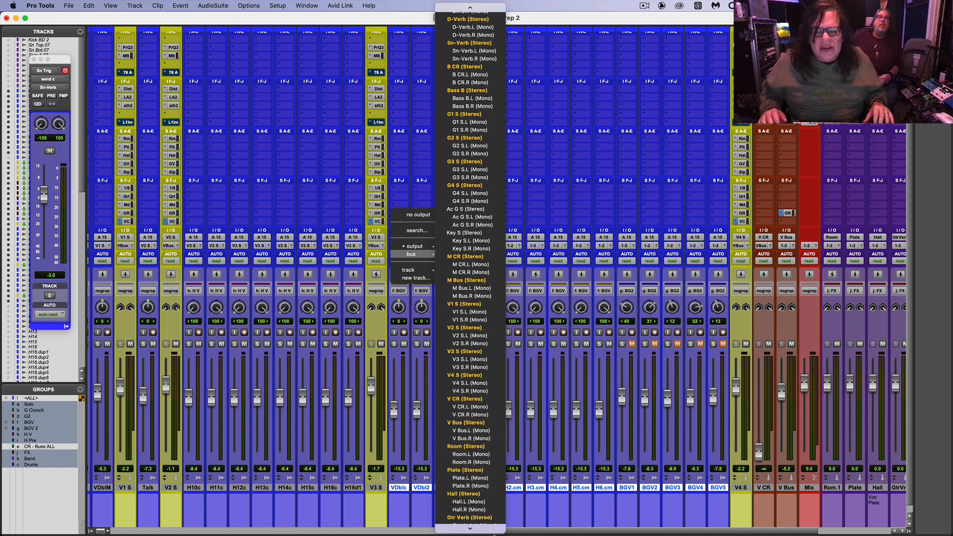
left_click(481, 347, "alt+shift")
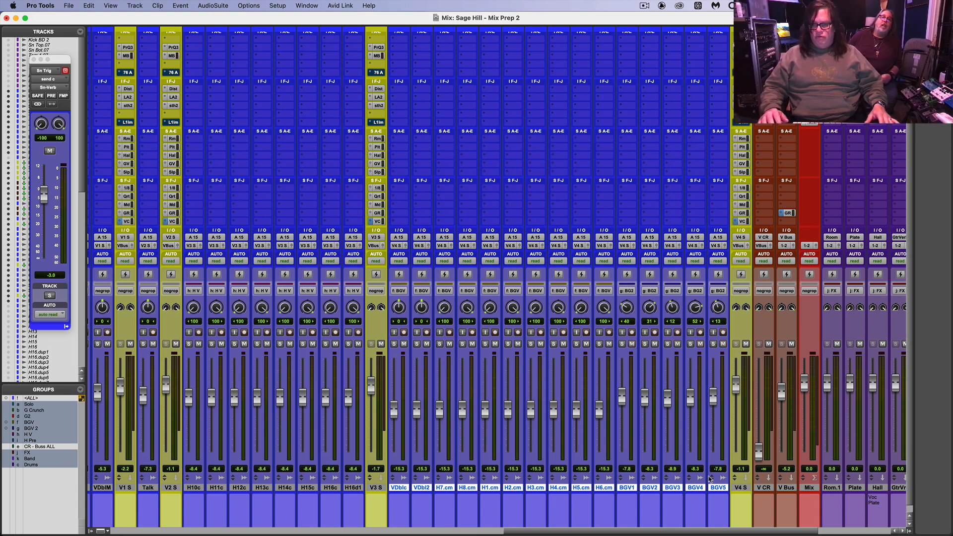
Step: Open the CLA-76 compressor on V CR and raise the V CR fader to -24.3 dB during playback
left_click(786, 488, "super")
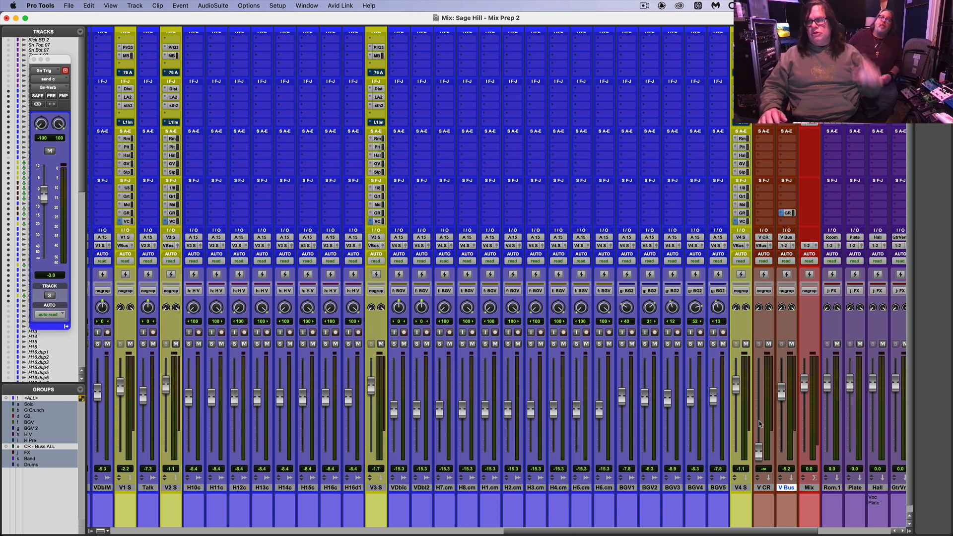
left_click(766, 55)
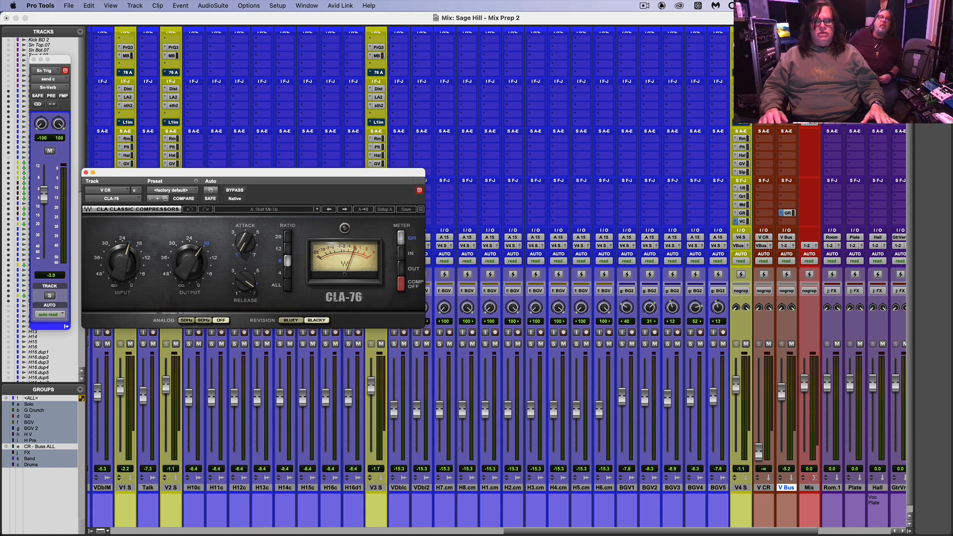
key("space")
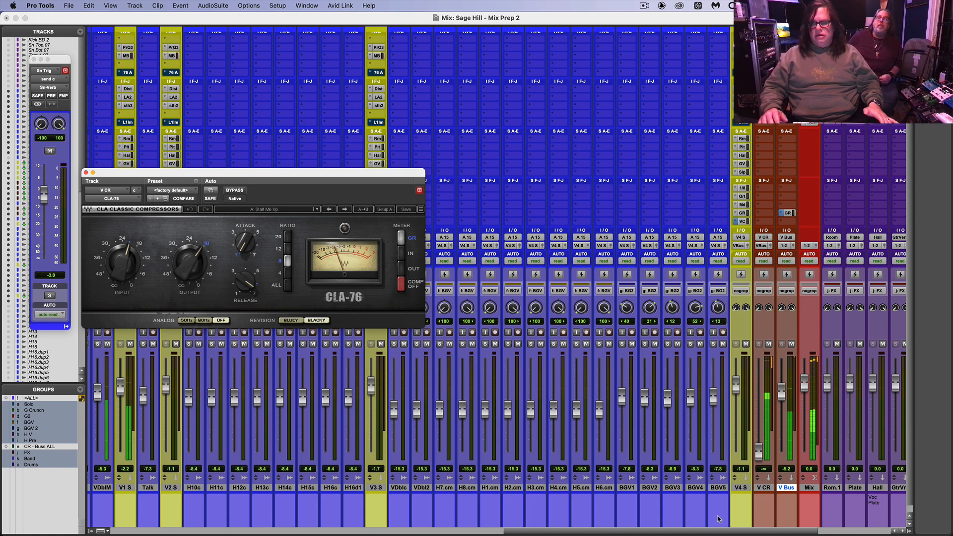
left_click_drag(765, 444, 765, 424)
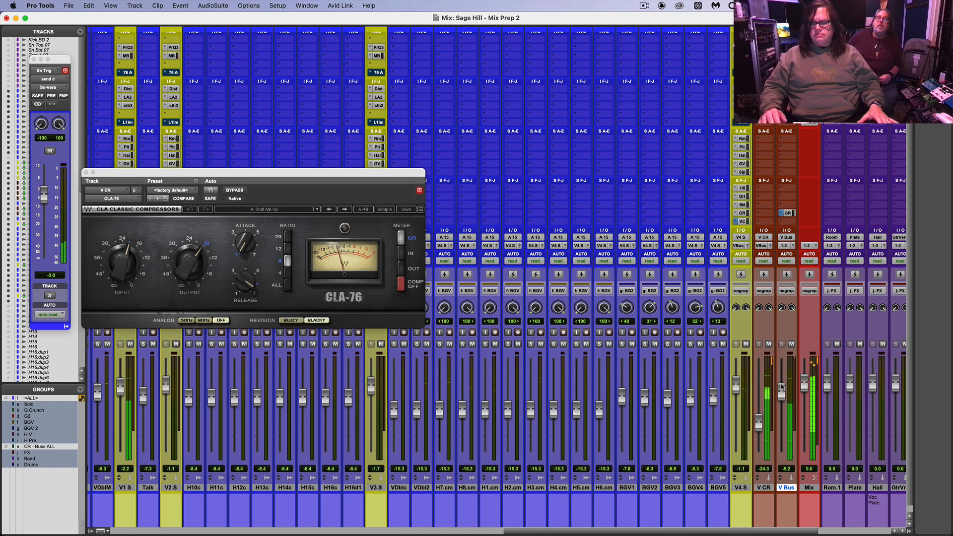
Step: Raise V Bus to -2.2 dB and V1 S to -0.4 dB, and close the floating send and CLA-76 windows
mouse_move(782, 392)
left_mouse_down()
mouse_move(783, 375)
mouse_move(783, 384)
left_mouse_up()
left_click_drag(120, 391, 120, 388)
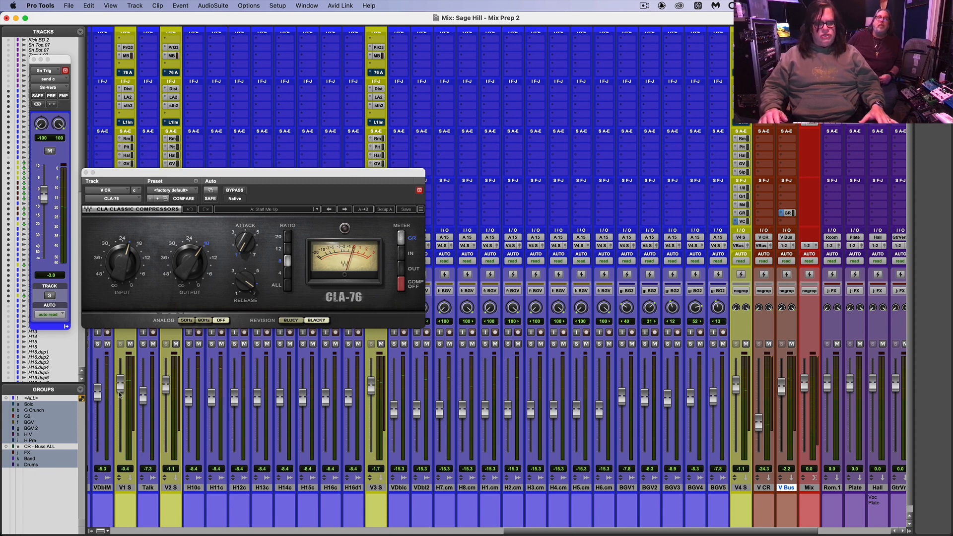
left_click(33, 59)
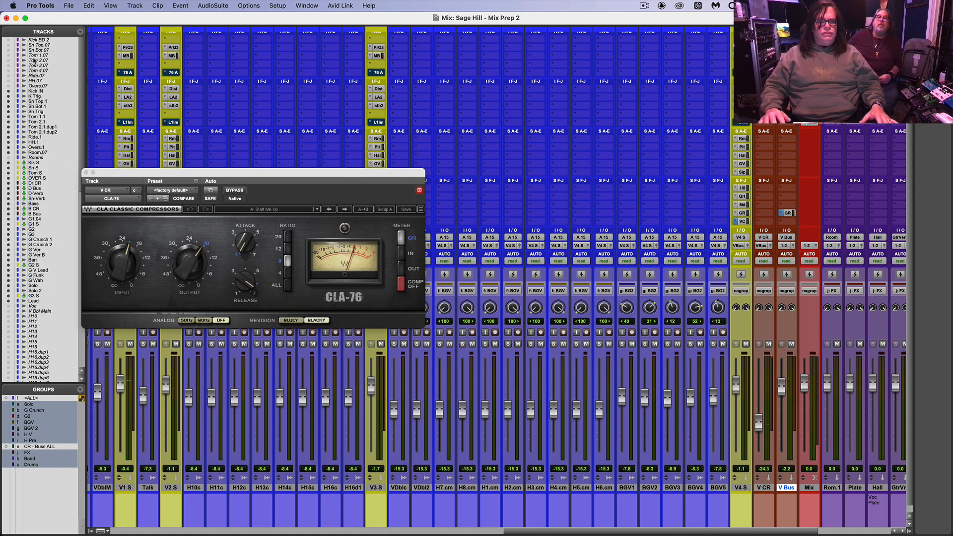
left_click(85, 173)
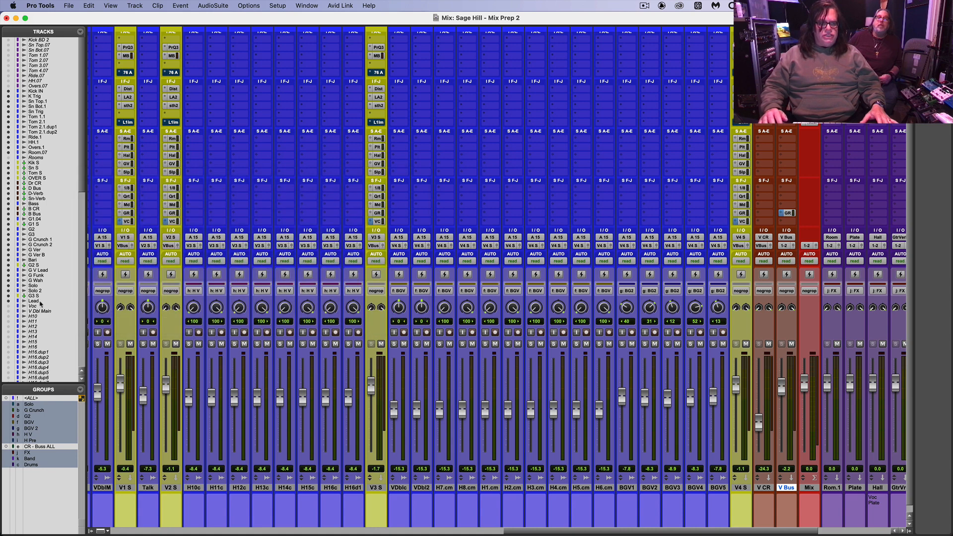
Step: Enable the CR - Buss ALL group and lower the grouped vocal buses during playback, bringing V Bus to -8.6 dB
left_click(48, 447)
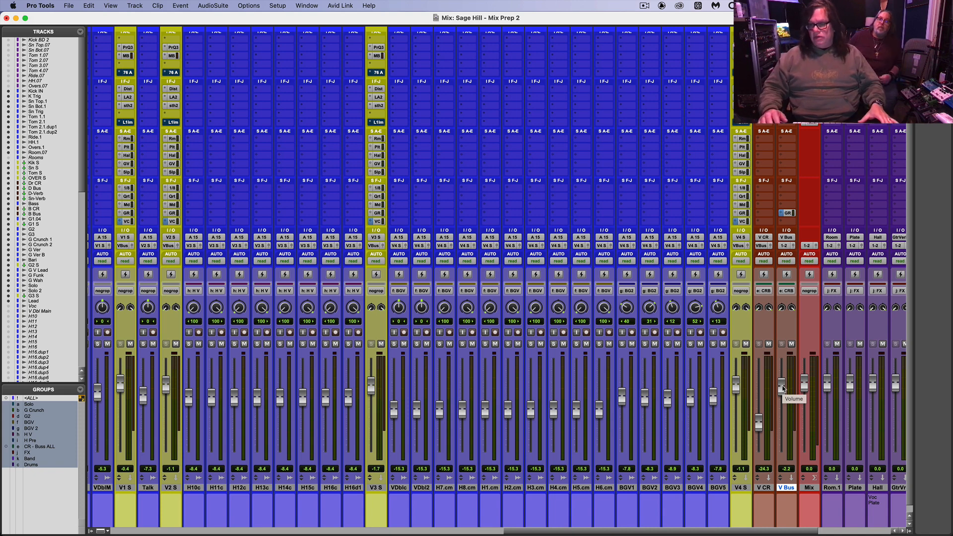
key("space")
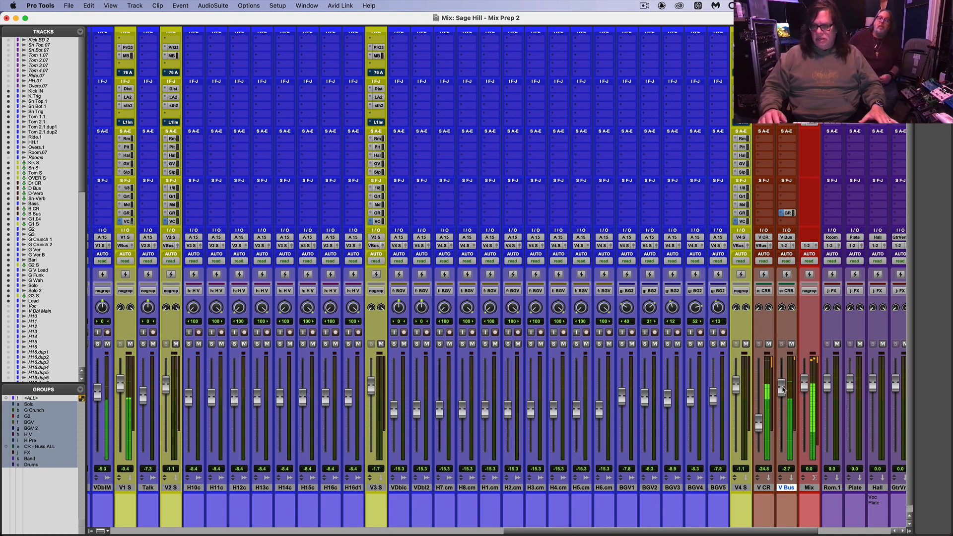
left_click_drag(783, 407, 783, 407)
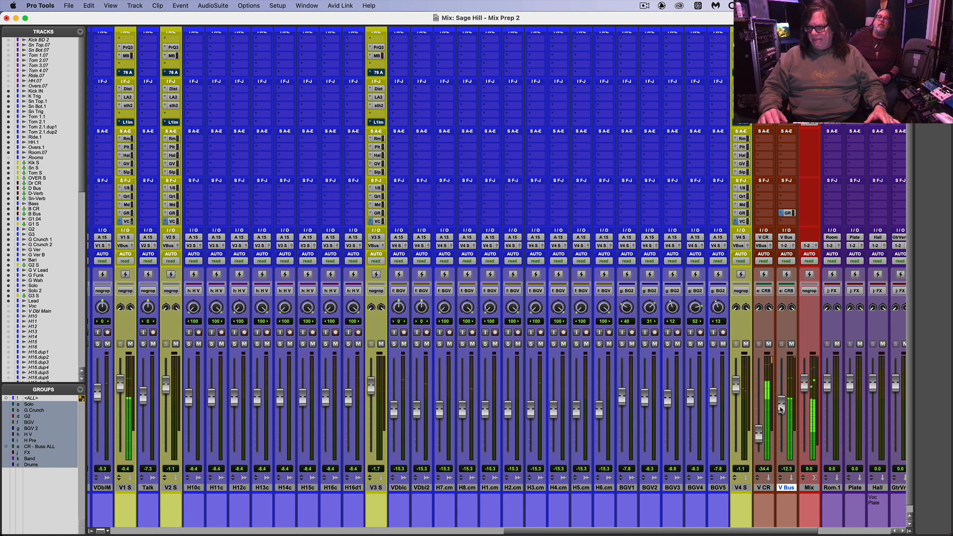
left_click_drag(782, 410, 783, 404)
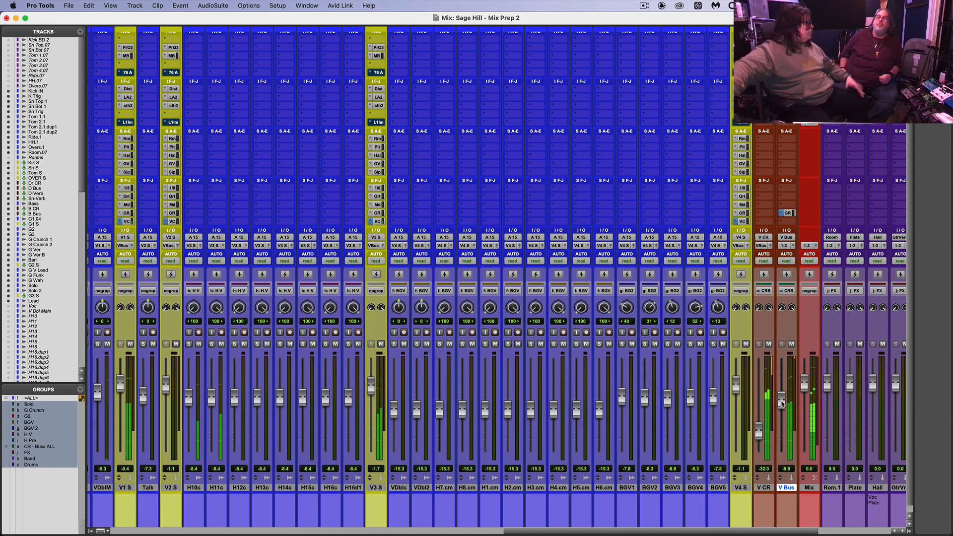
left_click_drag(783, 404, 783, 401)
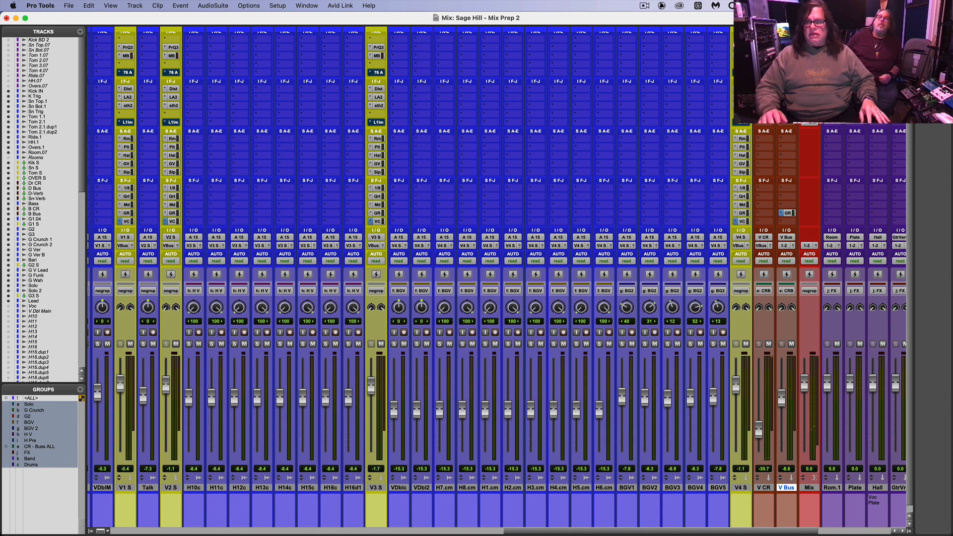
Step: Inspect the Pro-L 2 limiter on the Mix track and look over the drum and guitar channels in the mixer
left_click(811, 122)
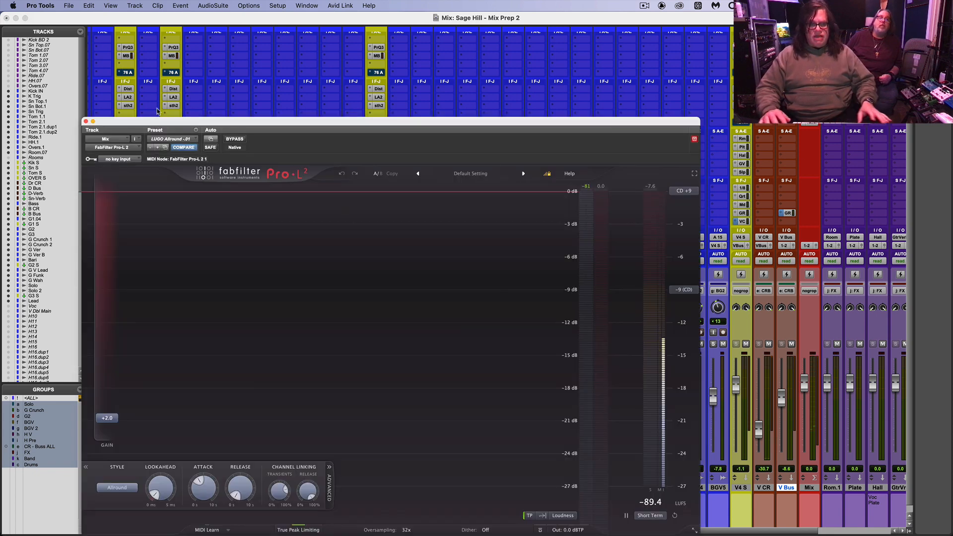
left_click(86, 122)
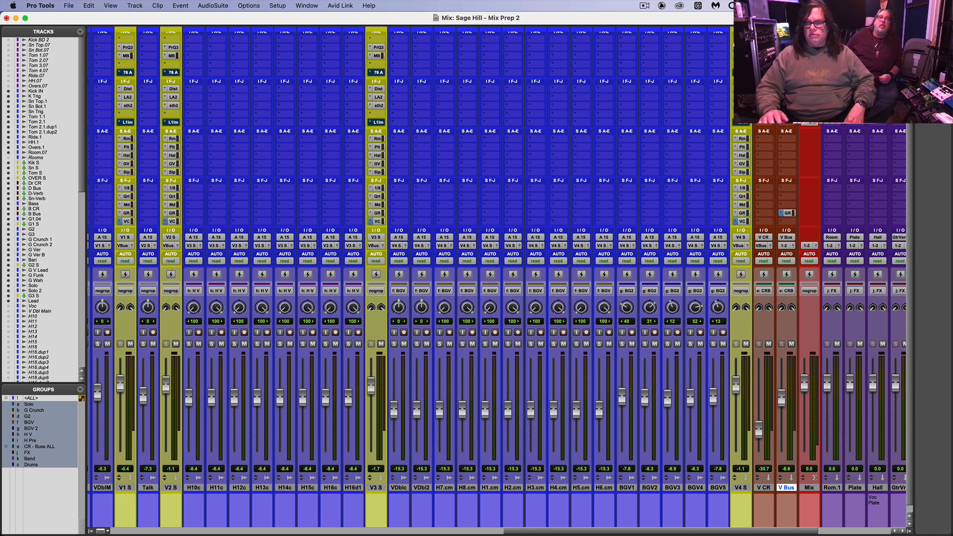
scroll(752, 526, "left", 20)
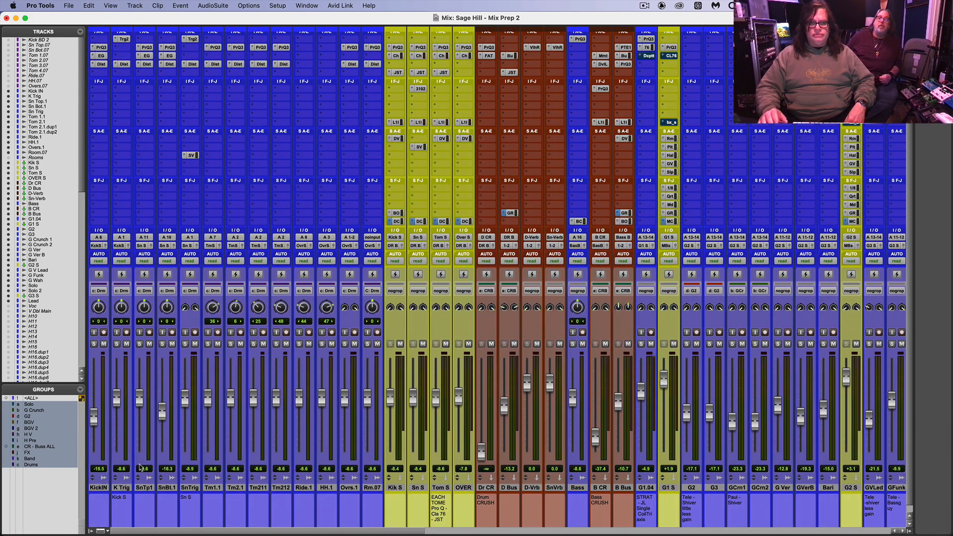
left_click_drag(141, 467, 44, 447)
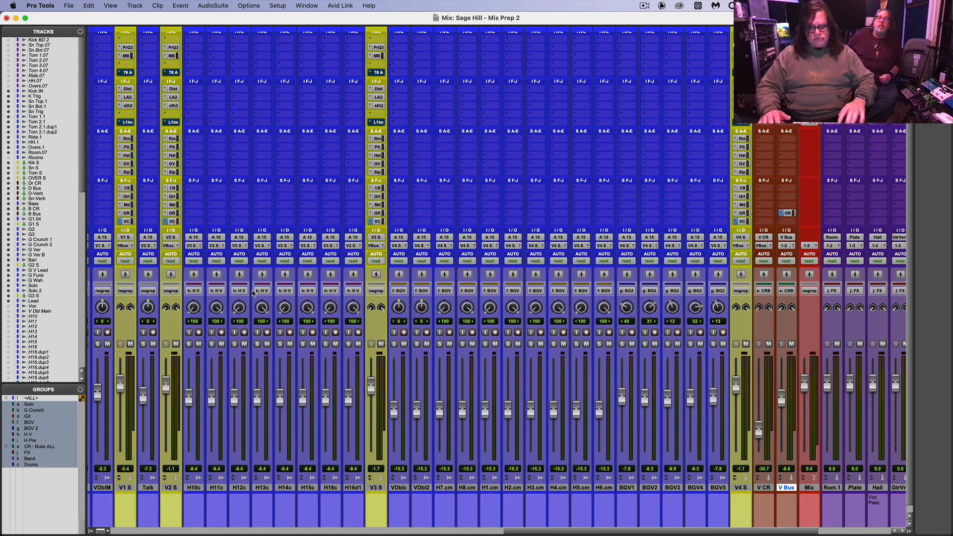
Step: In the Edit window, set the height of all tracks to small and save the session
key("super+equal")
key("Return")
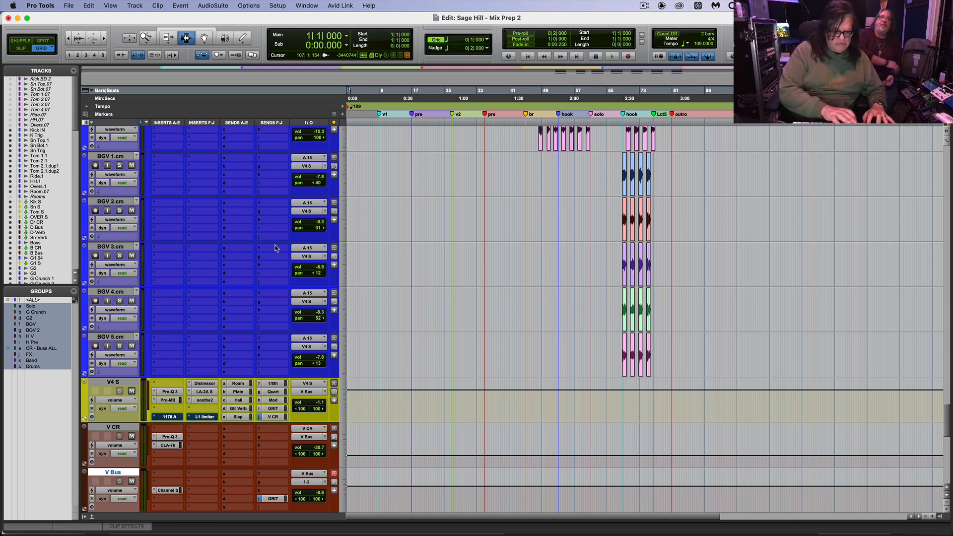
key("super+shift+b")
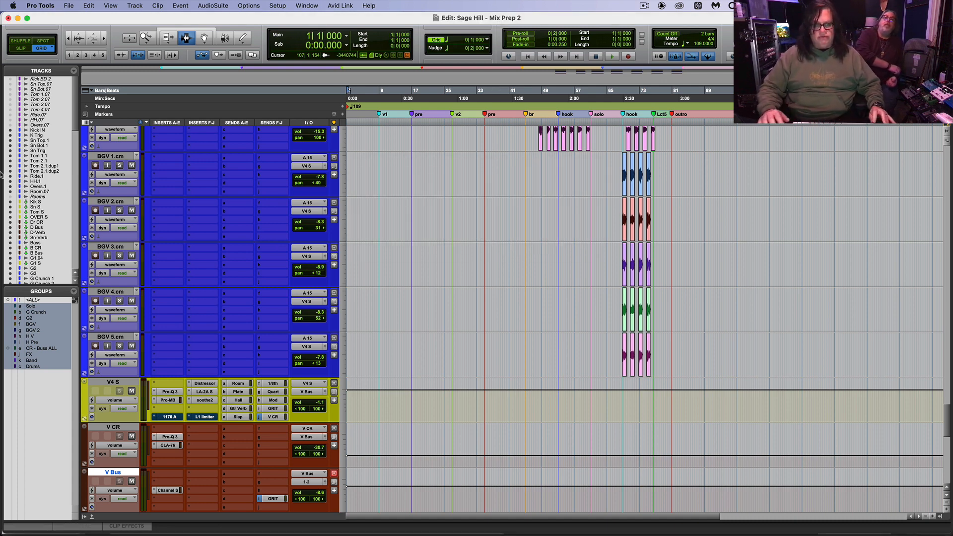
left_click(84, 338, "alt")
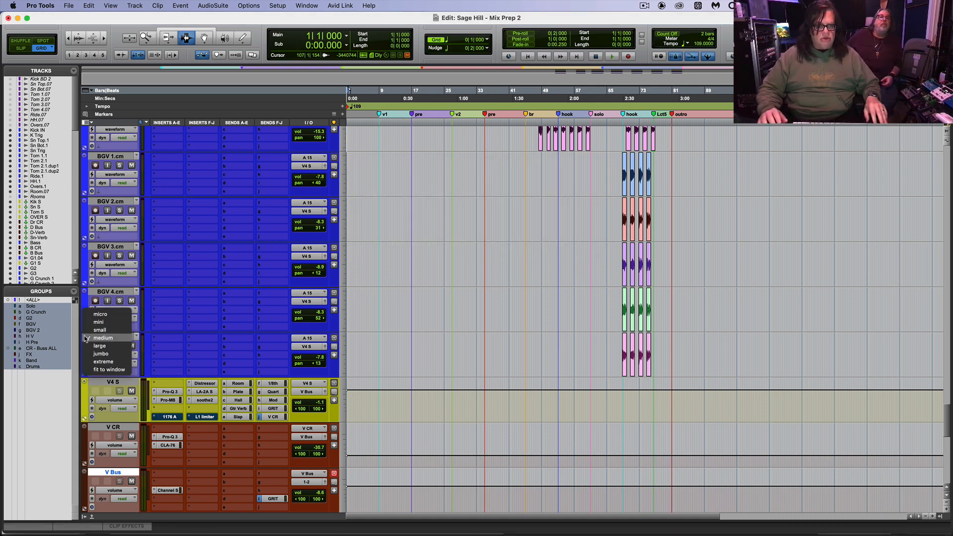
left_click(88, 330, "alt")
key("super+s")
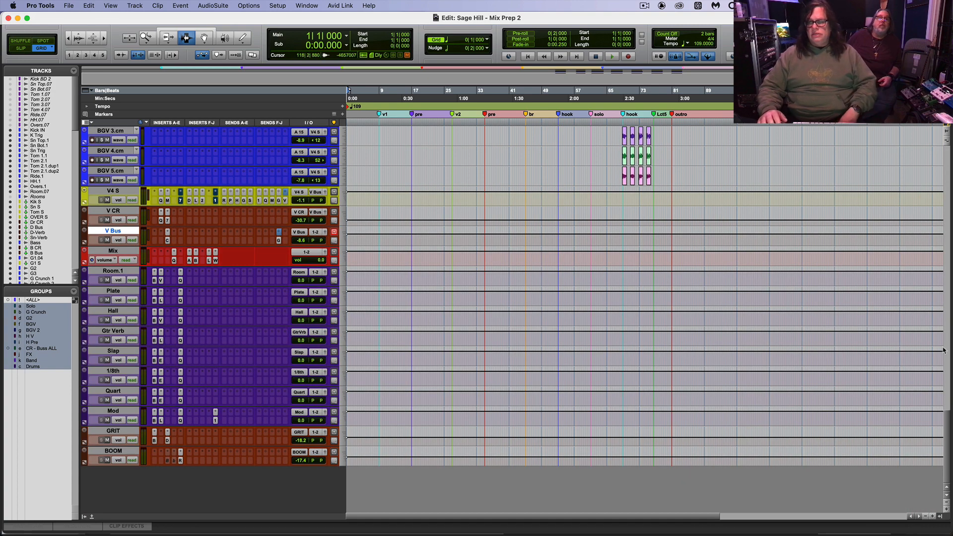
Step: Select the four tom tracks, Tom 1.1 through Tom 2.1.dup2, and set their track height to medium
scroll(945, 421, "up", 10)
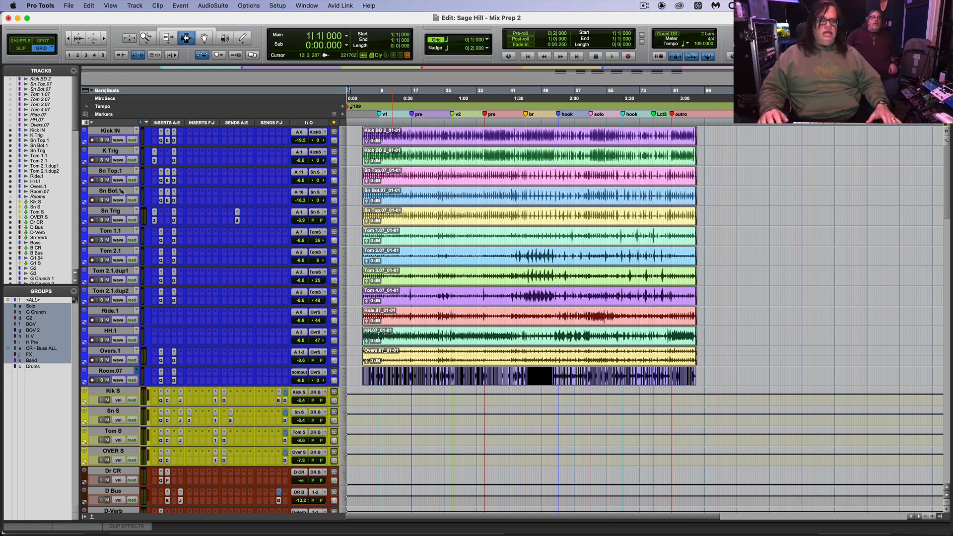
left_click(113, 231)
left_click(117, 292, "shift")
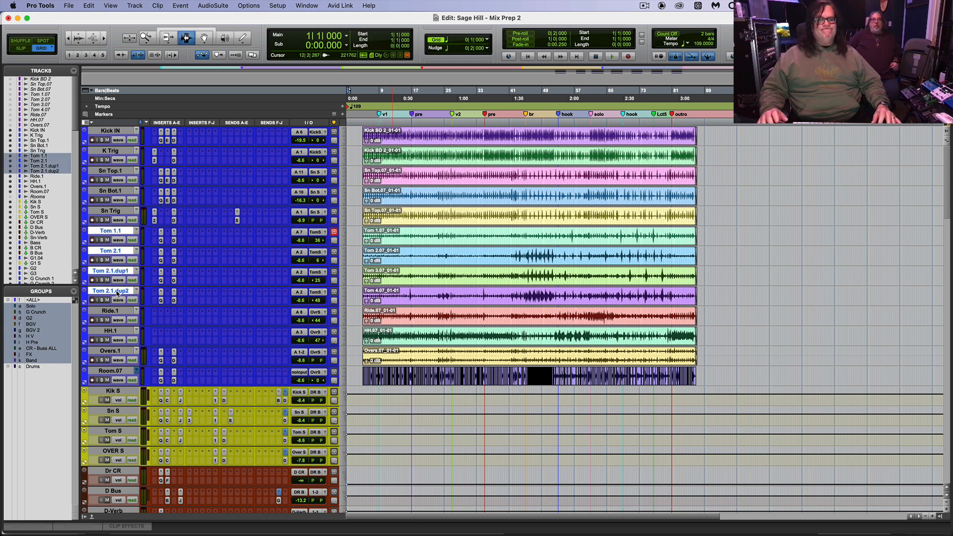
left_click(86, 232)
mouse_move(112, 217)
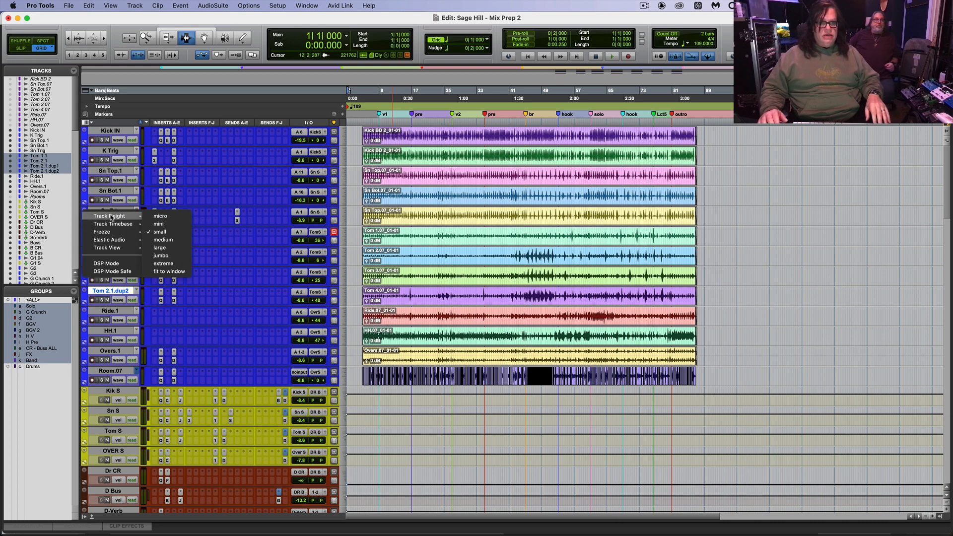
left_click(184, 249)
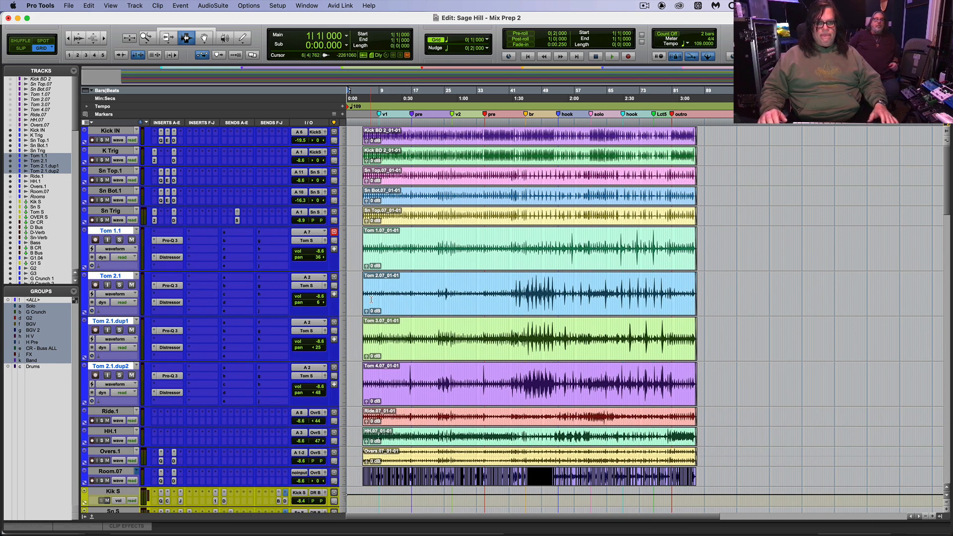
Step: Solo the four tom tracks and audition them at the song's start, before v1 and from bar 16
key("t")
key("t")
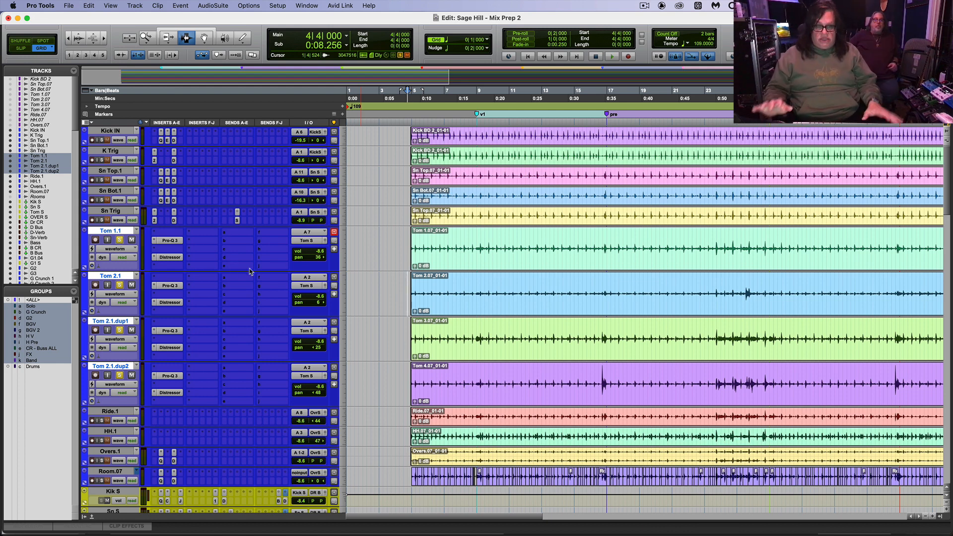
key("space")
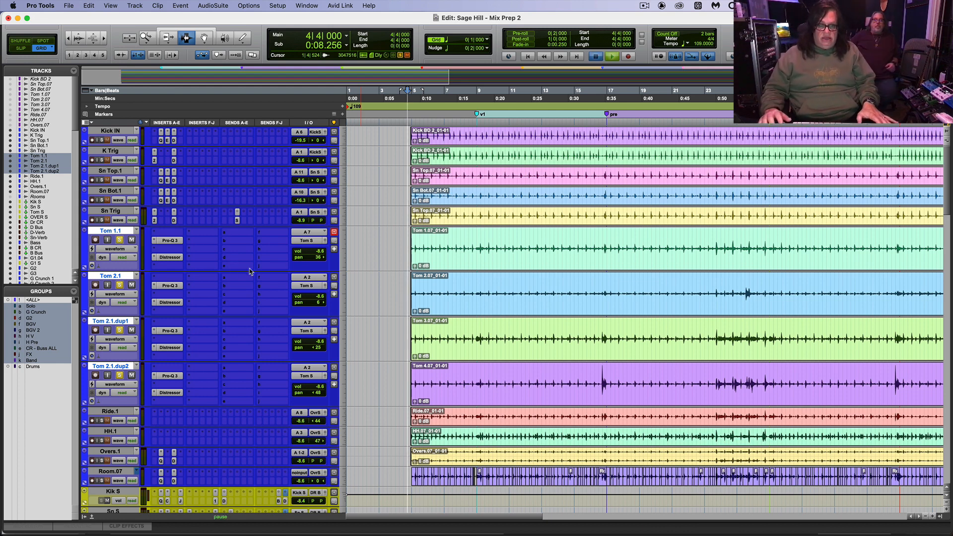
left_click(473, 293)
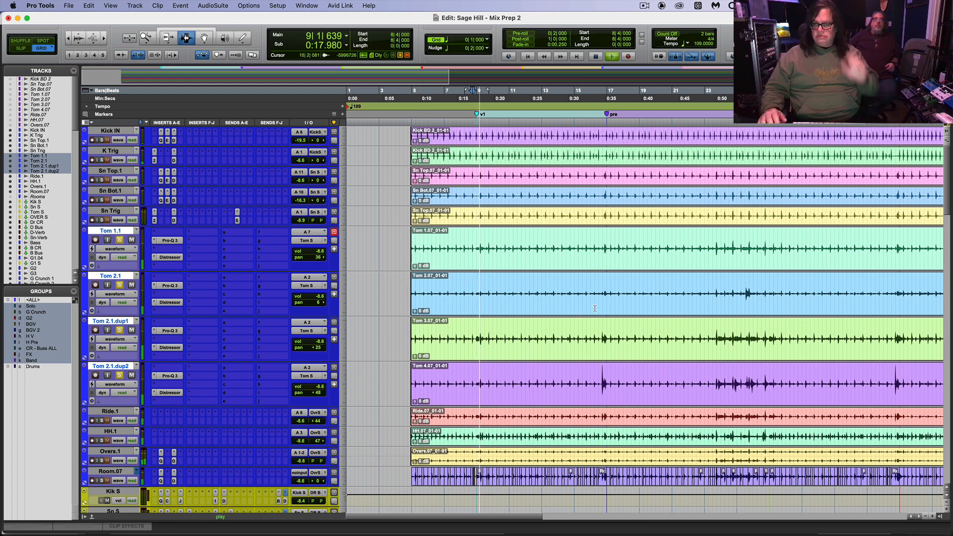
left_click(595, 324)
key("super+bracketright")
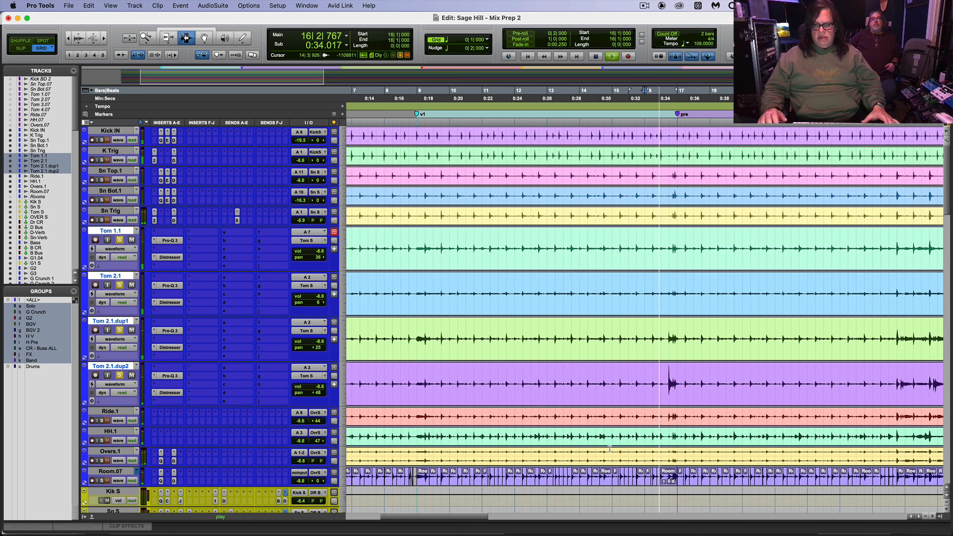
key("space")
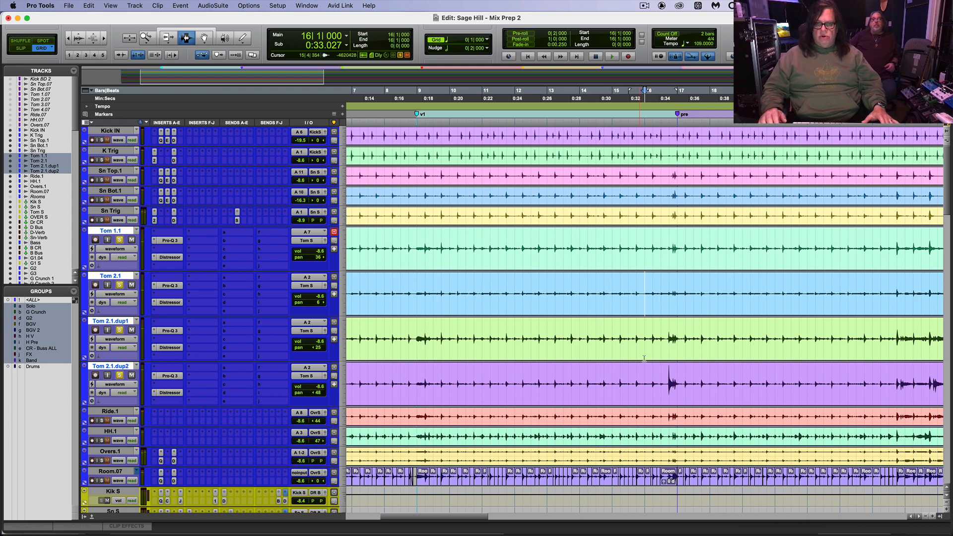
Step: Delete the audio on all four tom tracks from the clip start up to bar 16|4
left_click_drag(665, 378, 567, 271)
key("super+bracketleft")
key("super+bracketleft")
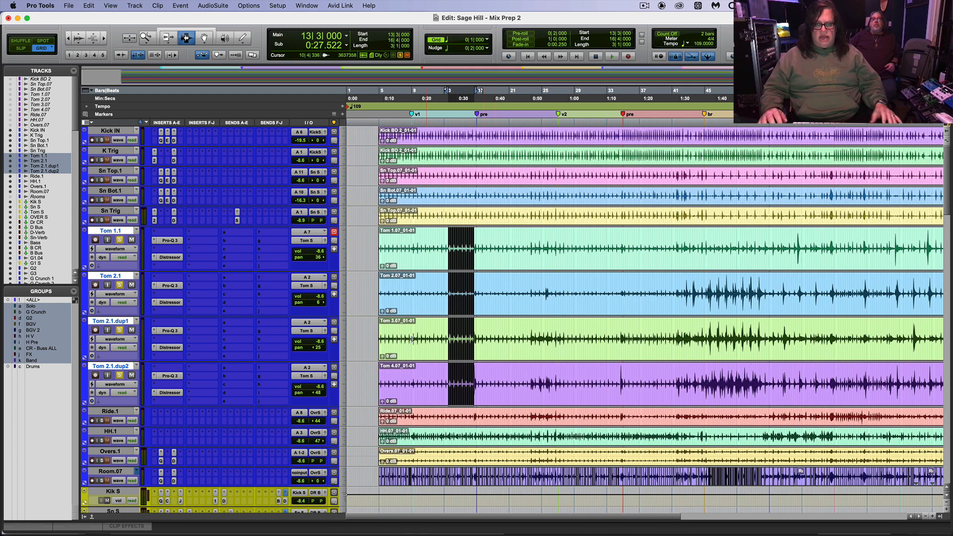
left_click(374, 340, "shift")
key("Delete")
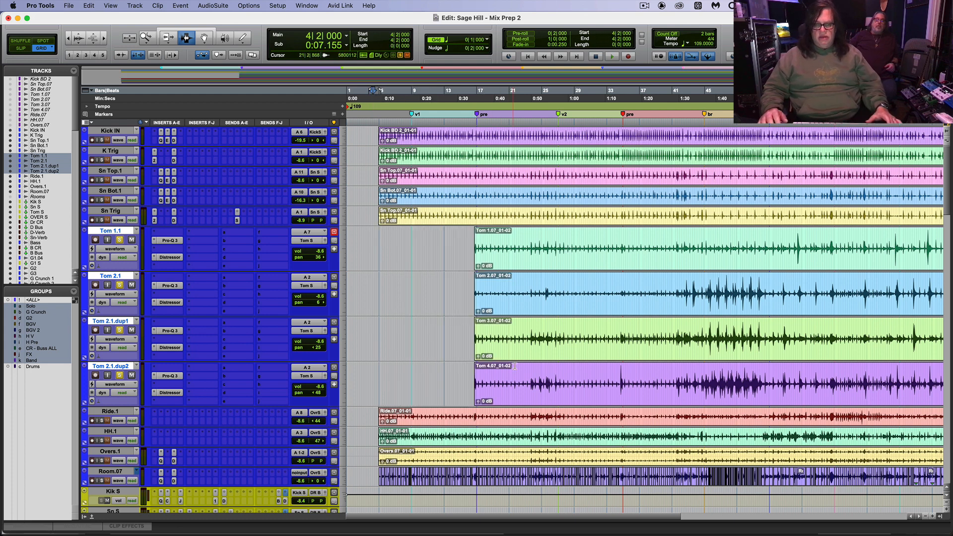
Step: In Slip mode, extend the start of the Tom 4.07 clip back to 16|3|918 and add a short fade-in before the hit
double_click(495, 376)
key("super+bracketright")
key("super+bracketright")
key("super+bracketright")
key("super+bracketright")
key("super+bracketright")
key("super+bracketright")
key("super+bracketright")
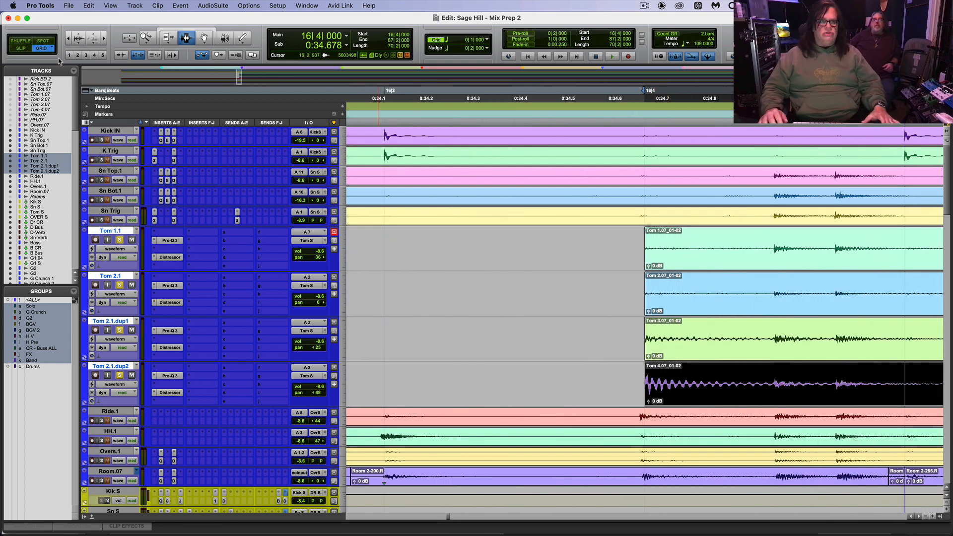
left_click(22, 48)
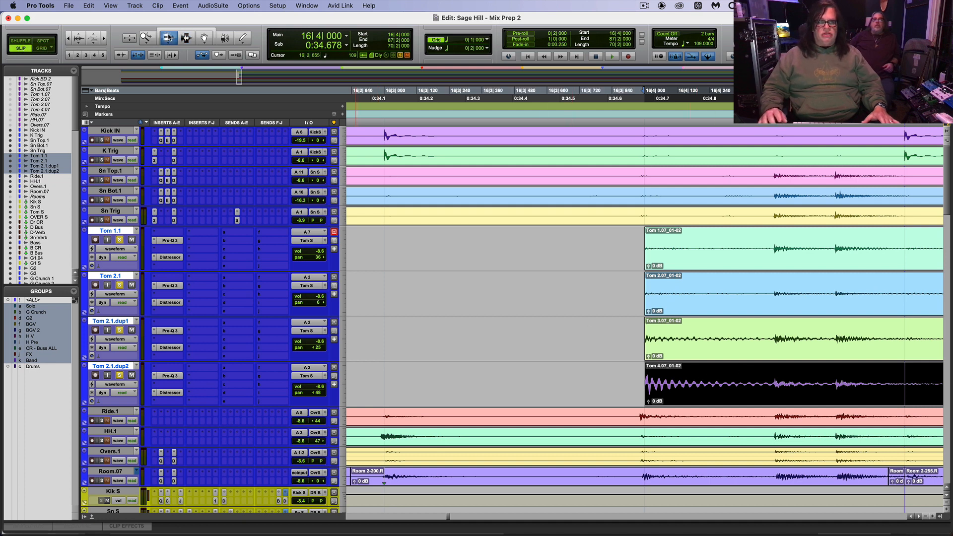
mouse_move(646, 380)
left_mouse_down()
mouse_move(617, 379)
mouse_move(634, 379)
left_mouse_up()
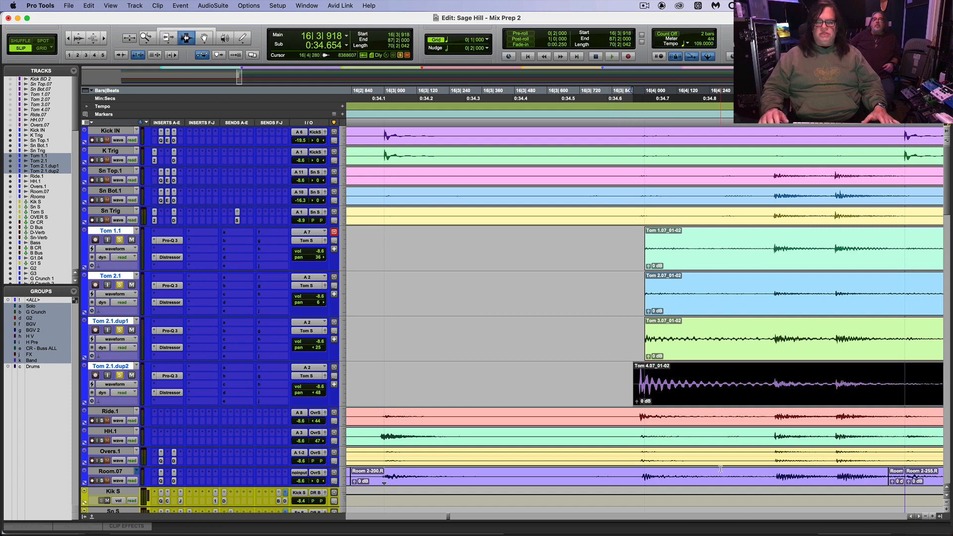
left_click_drag(629, 382, 638, 390)
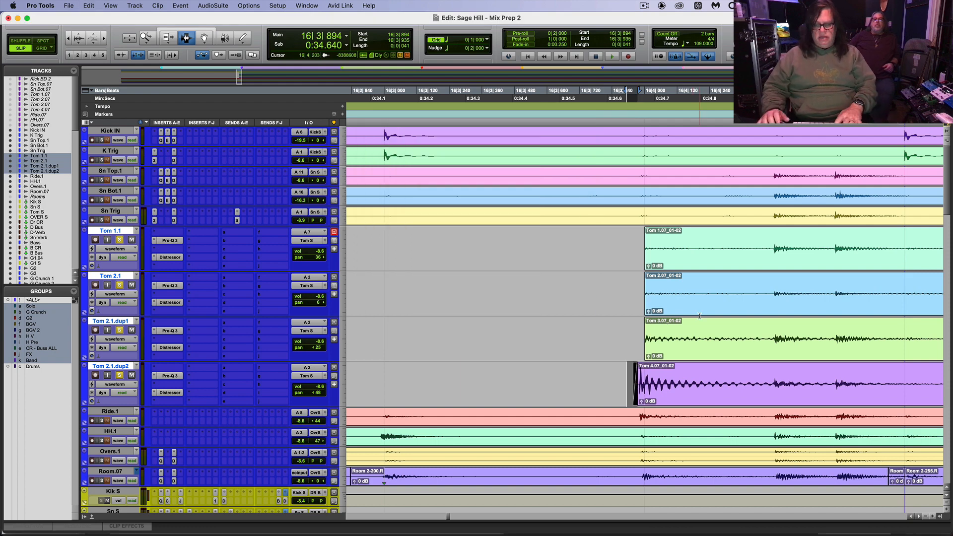
Step: Play back the first hit on Tom 2.1.dup2 from just before the new fade-in
key("r")
key("r")
key("r")
key("space")
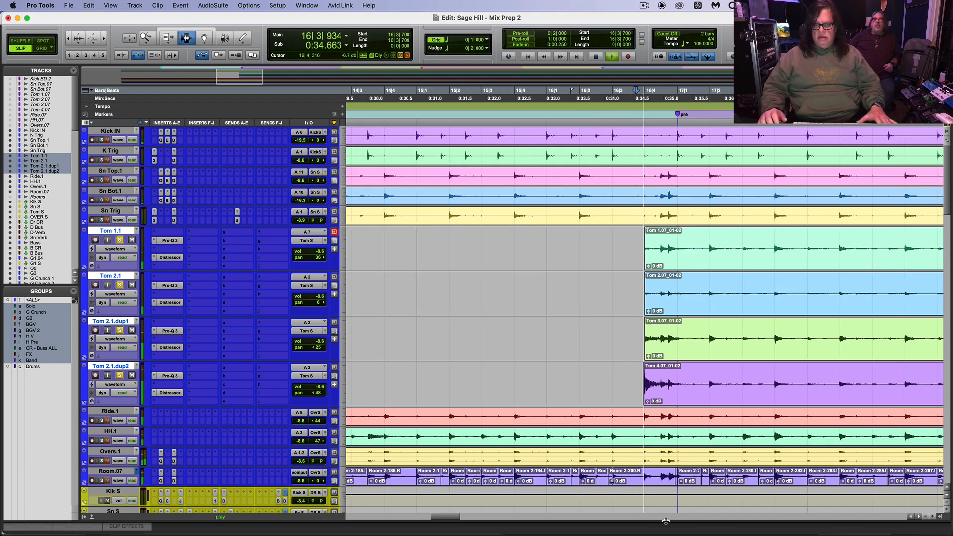
key("space")
Step: Delete a section of Tom 4.07 after the first hit's decay and fade out the end of the shortened clip from 17|2|263
left_click_drag(748, 381, 805, 383)
key("Delete")
left_click_drag(719, 382, 772, 382)
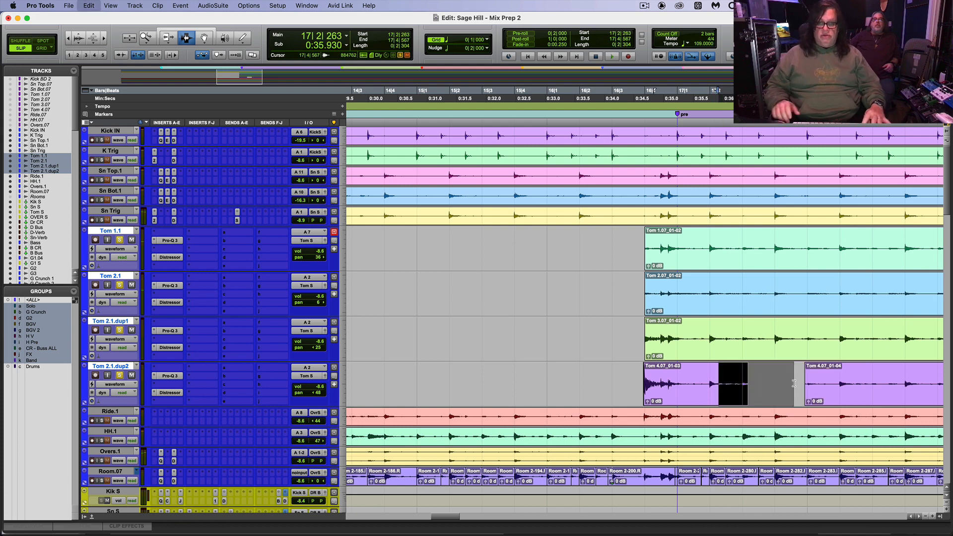
key("super+f")
key("Return")
Step: Delete the audio on Tom 1.1, Tom 2.1 and Tom 2.1.dup1 up to about bar 23|3
key("r")
key("r")
key("r")
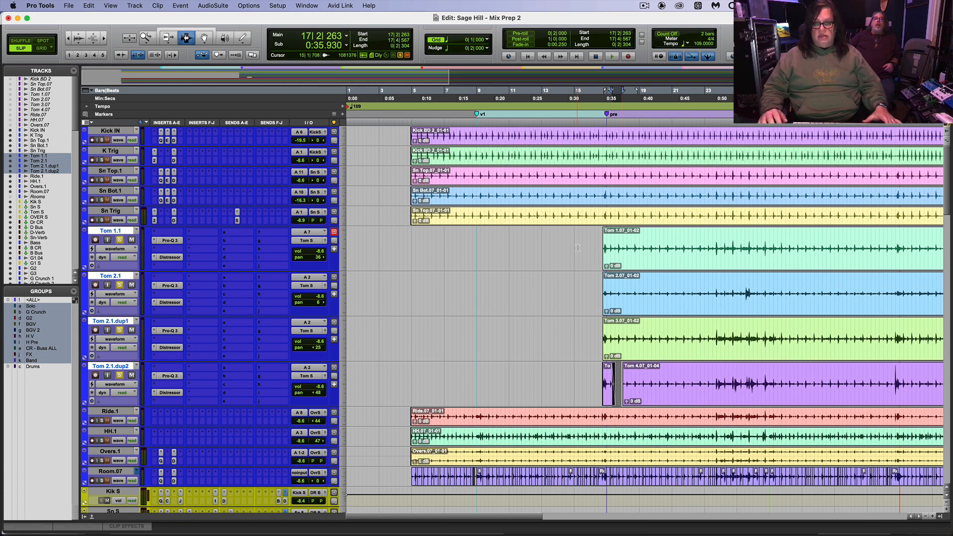
left_click_drag(583, 247, 715, 330)
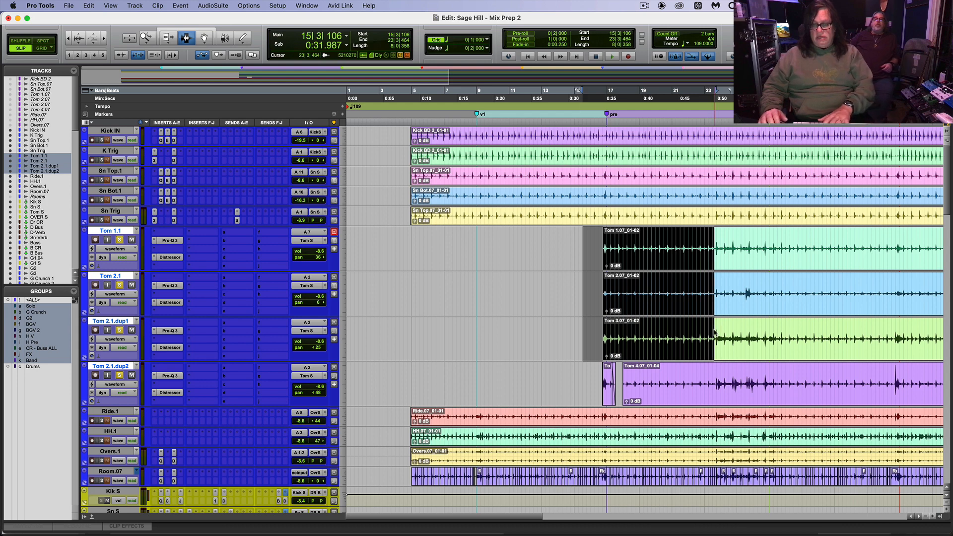
key("Delete")
Step: Audition the tom fill from about bar 23|3 with the waveforms enlarged
left_click(715, 330)
key("space")
key("space")
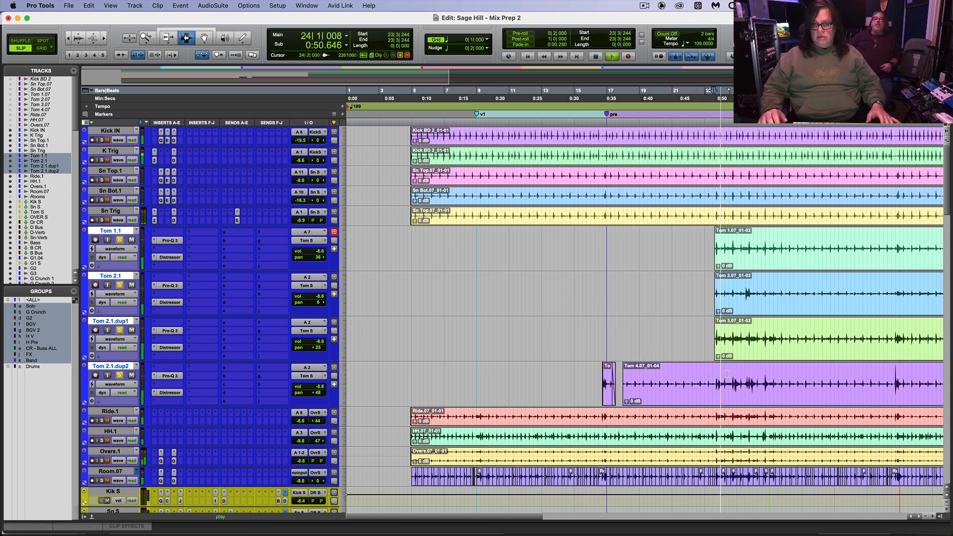
key("t")
key("t")
key("t")
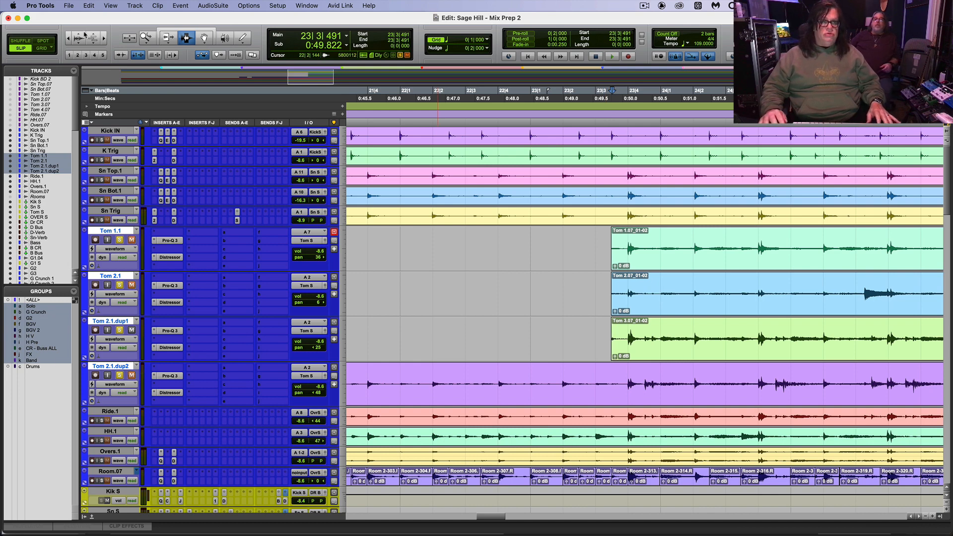
left_click(84, 34)
key("space")
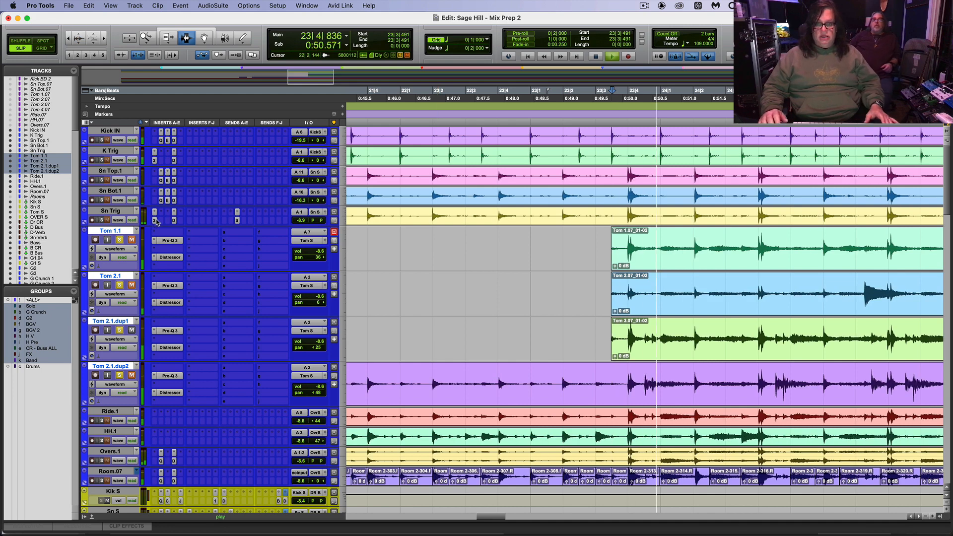
Step: Compare Tom 2.1.dup1 and Tom 2.1.dup2 in the fill from 23|3|491, switching their mutes between playbacks
key("space")
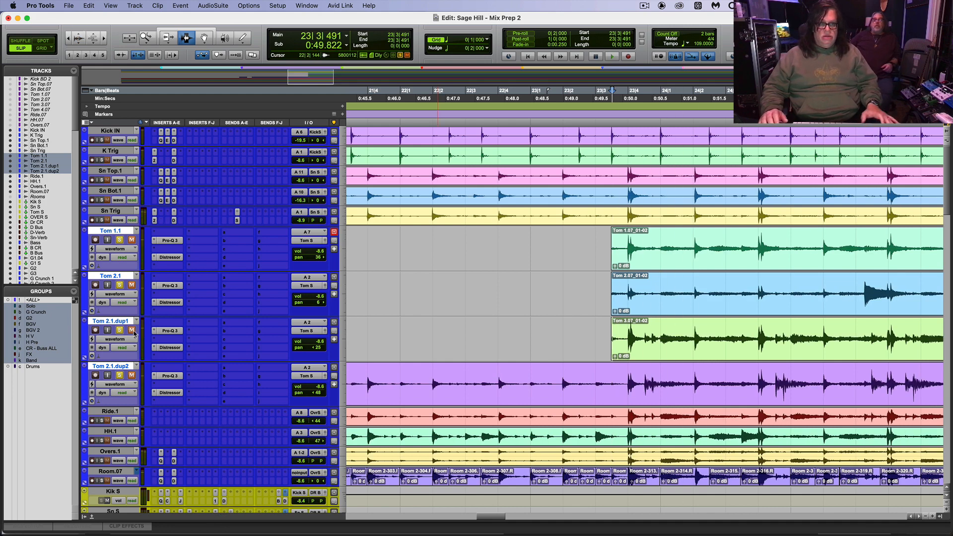
key("space")
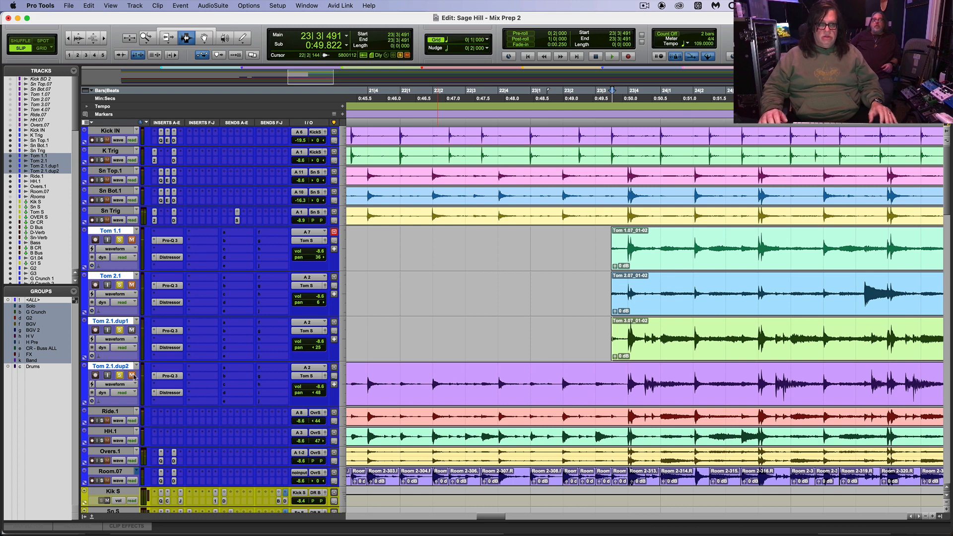
key("space")
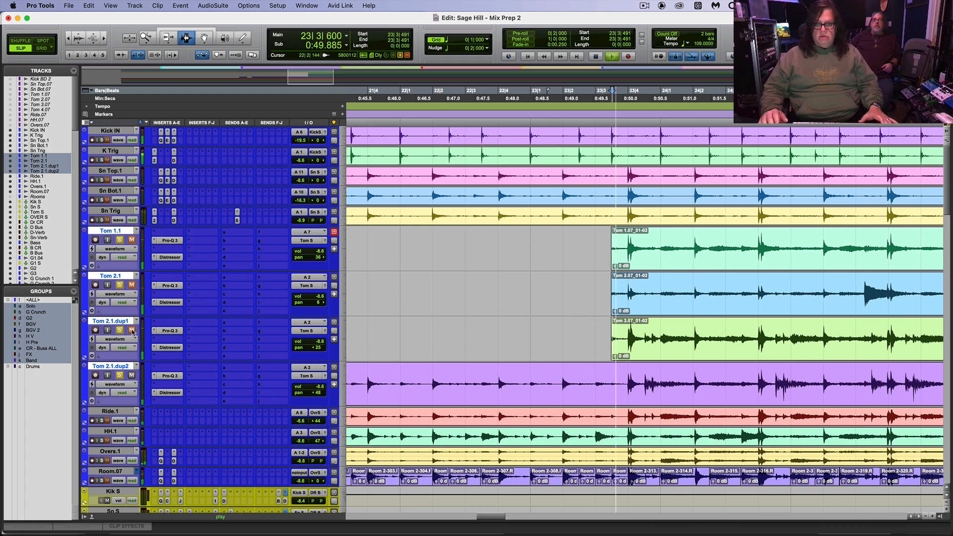
key("space")
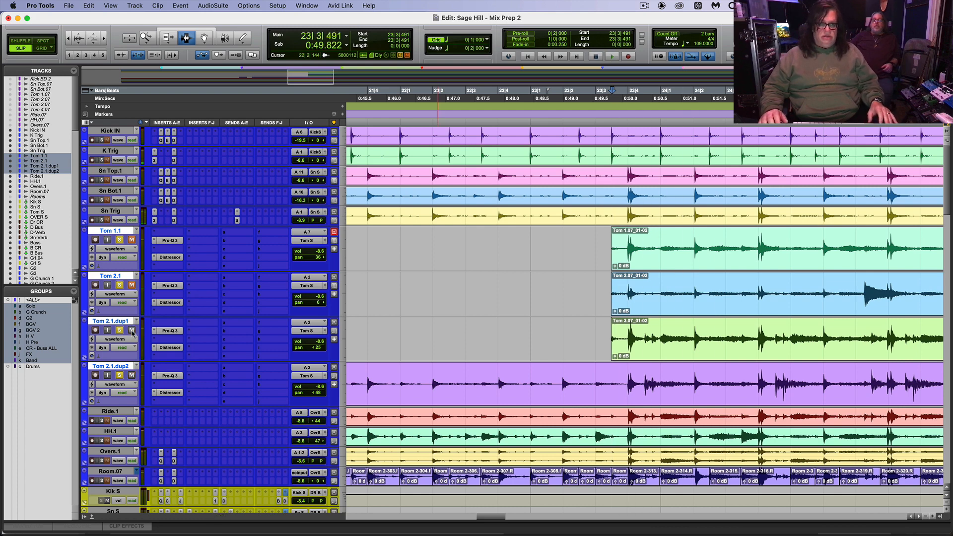
key("space")
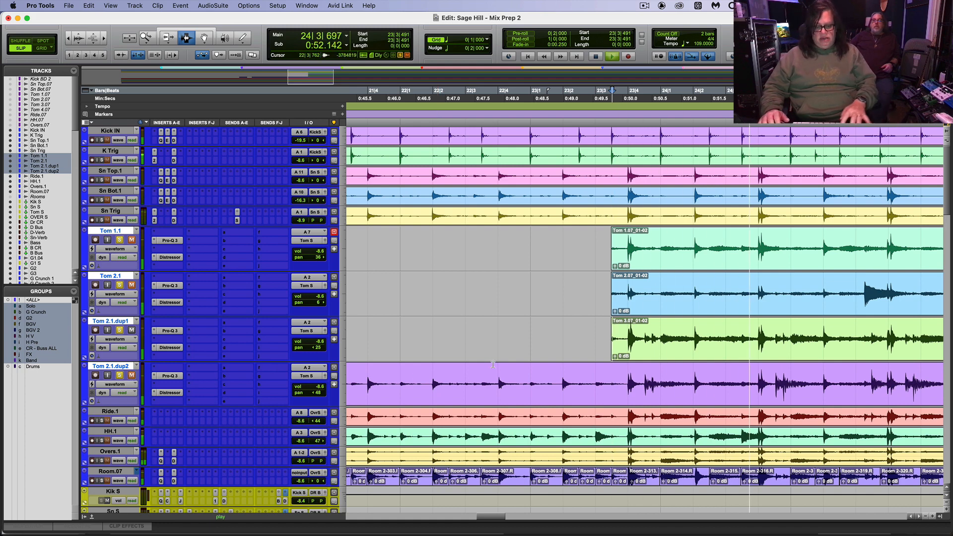
Step: Delete the audio on Tom 1.1, Tom 2.1 and Tom 2.1.dup1 from 23|1|078 up to about bar 25|2
key("r")
key("r")
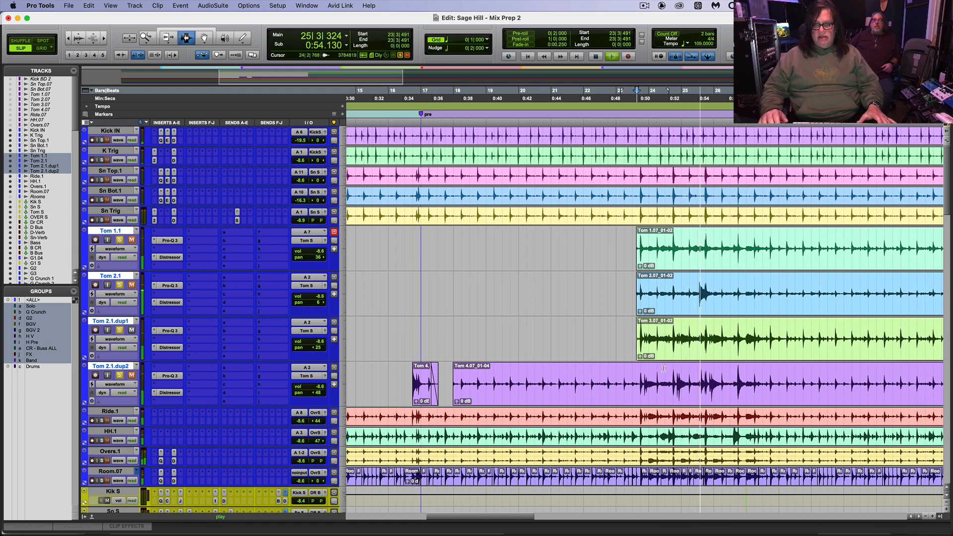
key("space")
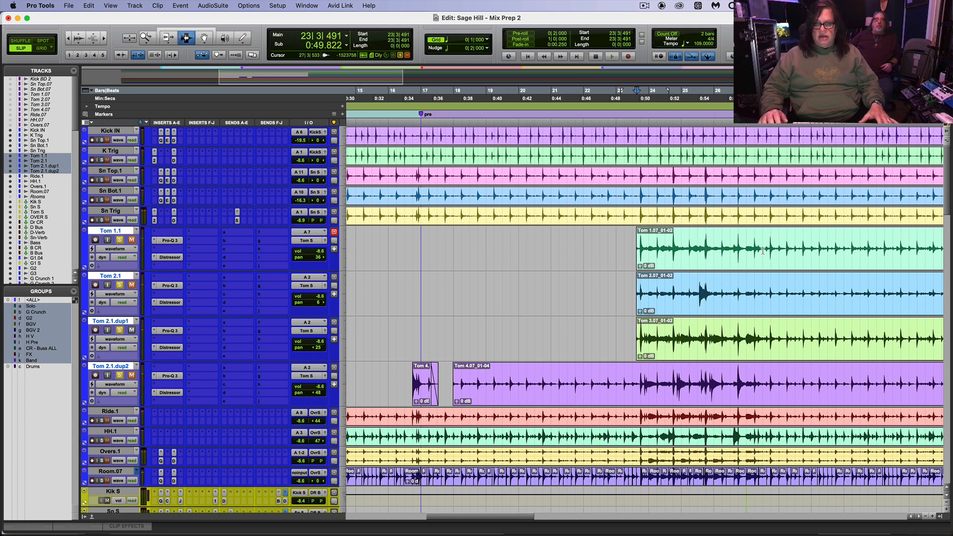
left_click_drag(617, 256, 696, 328)
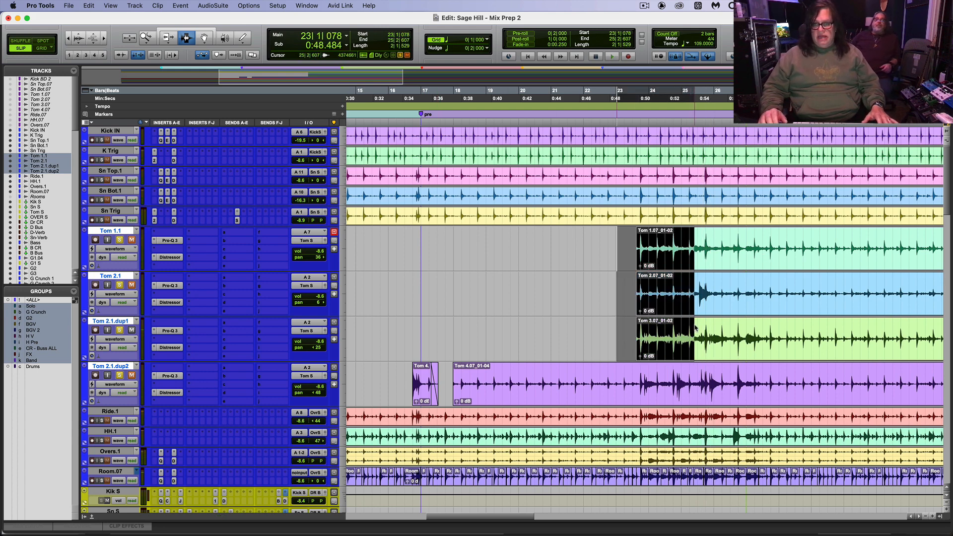
key("Delete")
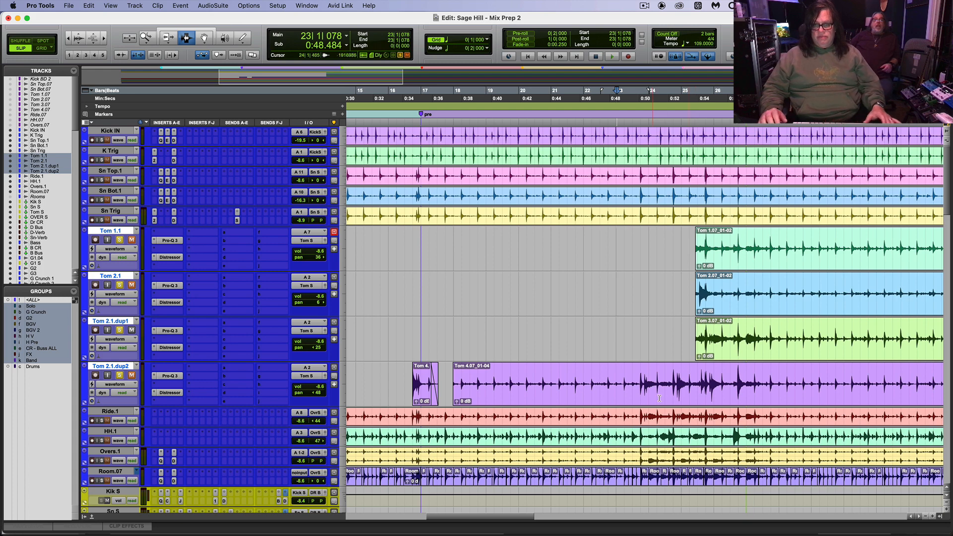
Step: Delete the Tom 4.07 audio from 17|4|636 to just before the fill and fade in the remaining clip from 23|3|189
left_click_drag(639, 385, 451, 372)
key("Delete")
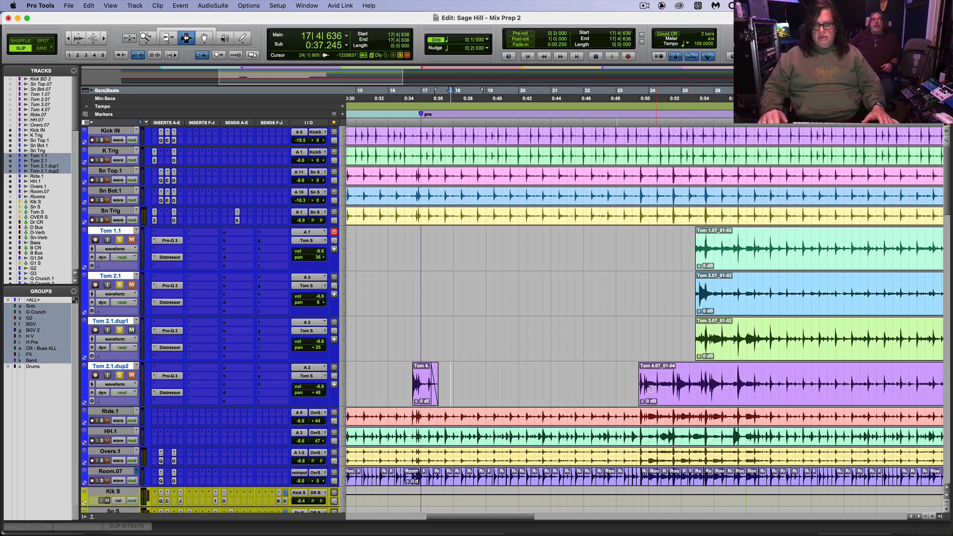
key("super+f")
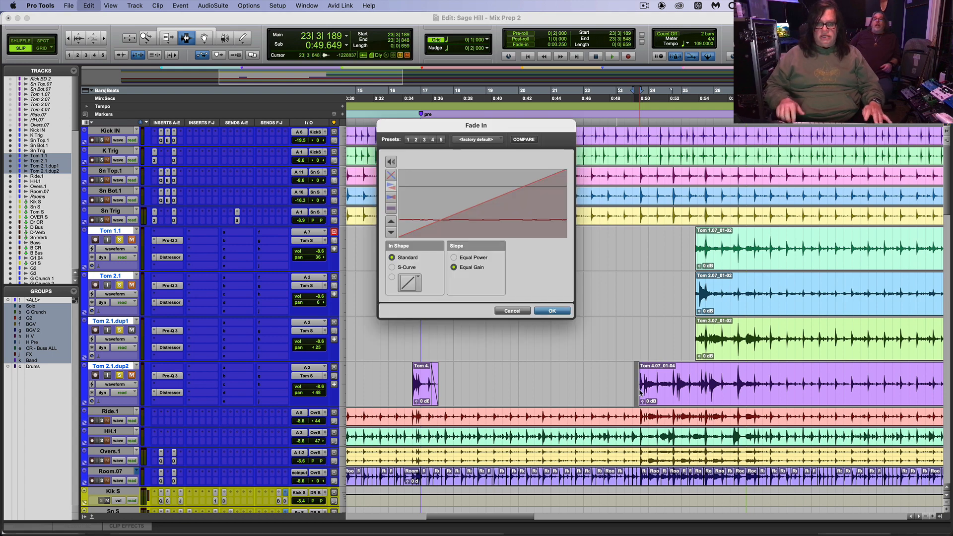
key("Return")
Step: Toggle the mute on Tom 1.1 and audition the fill on Tom 2.1.dup2 from 24|2|494 and from 23|3|292
left_click(618, 369)
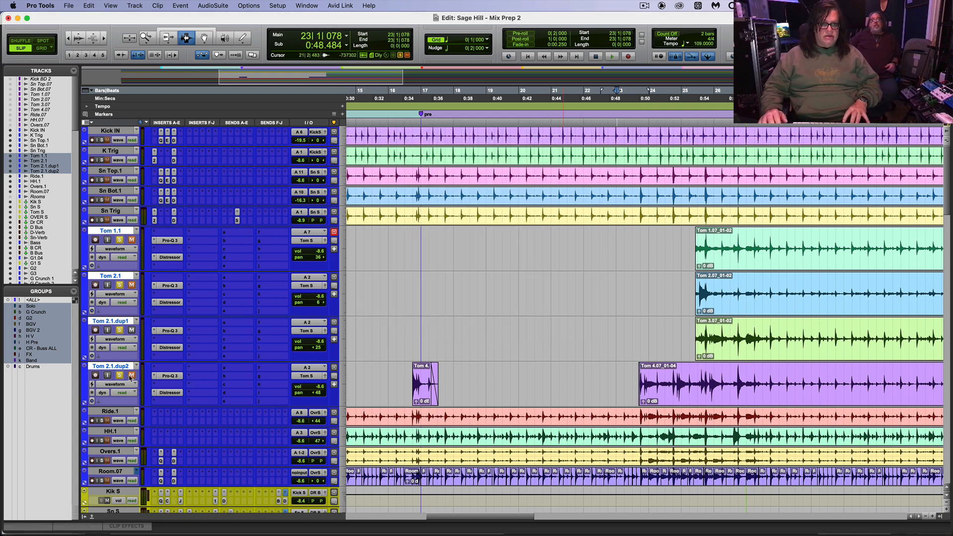
left_click(132, 240)
key("space")
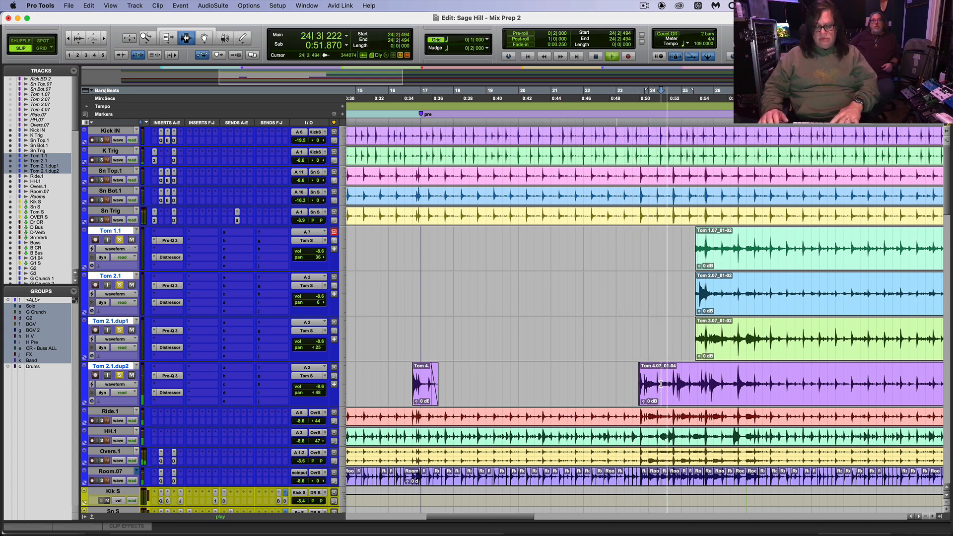
key("t")
key("t")
key("t")
key("space")
left_click(436, 382)
key("space")
key("space")
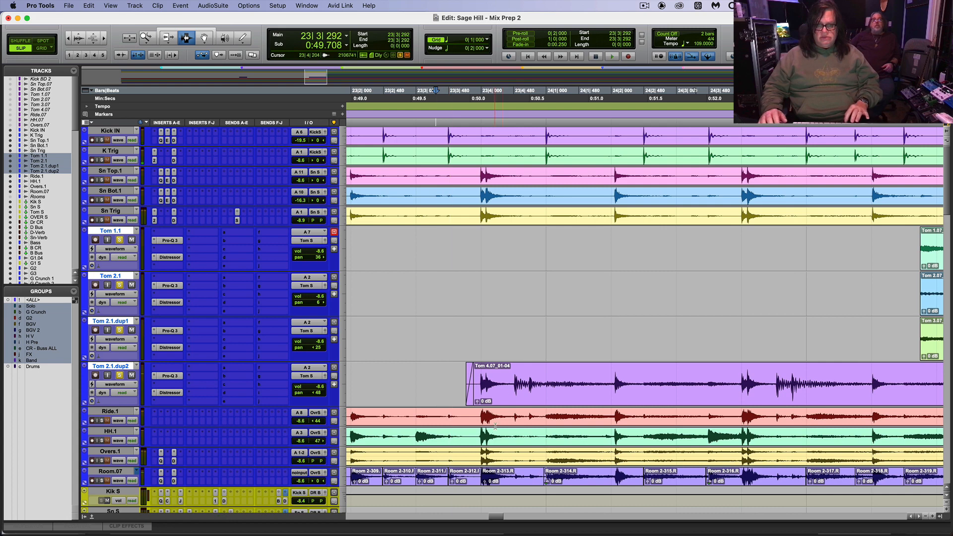
key("space")
key("space")
Step: Trim the start of the Tom 4.07 clip to just before the first real tom hit after 23|4 and add a short fade-in
mouse_move(512, 388)
left_mouse_down()
mouse_move(466, 388)
mouse_move(500, 401)
left_mouse_up()
key("Delete")
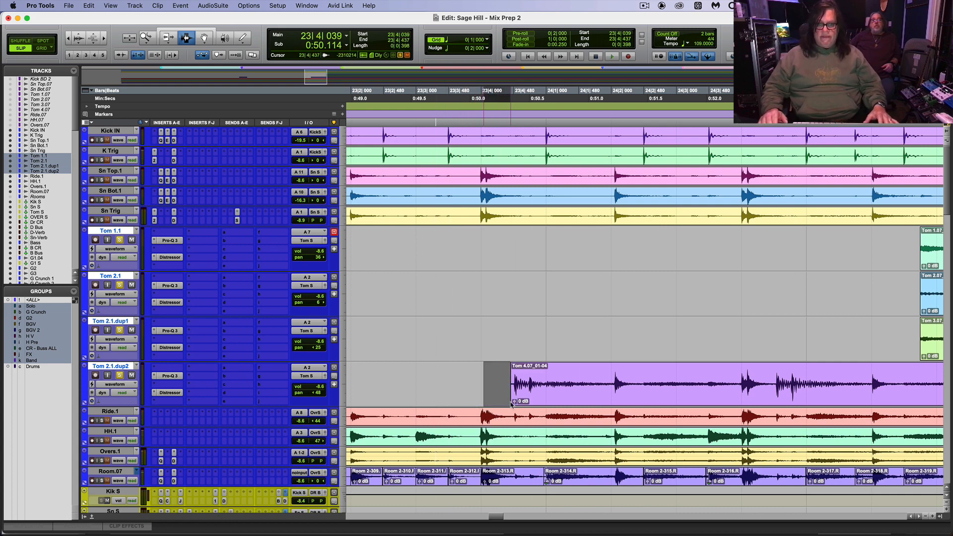
left_click(517, 392)
Step: Play back the Tom 2.1.dup2 fill from 23|4|526 and again from 24|4|379 to identify the real hits
key("space")
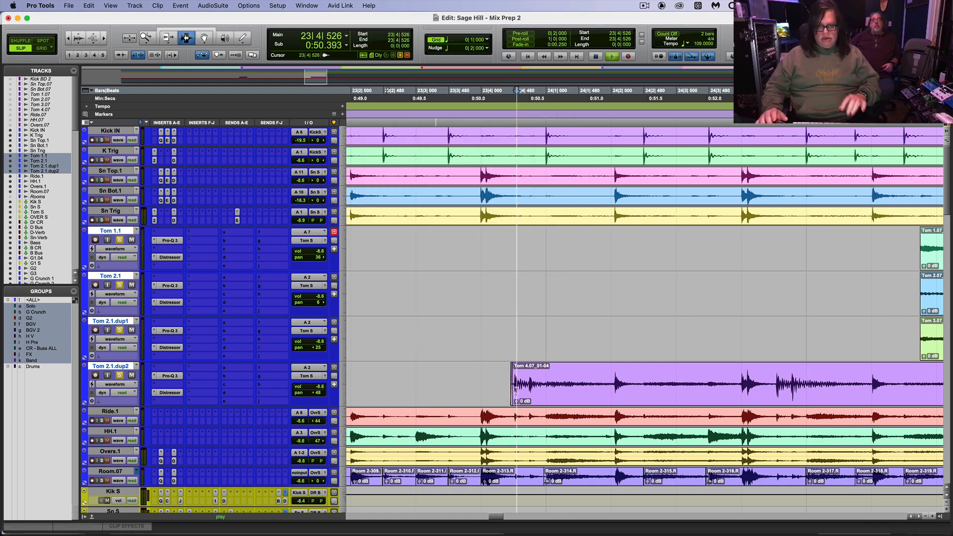
key("r")
key("r")
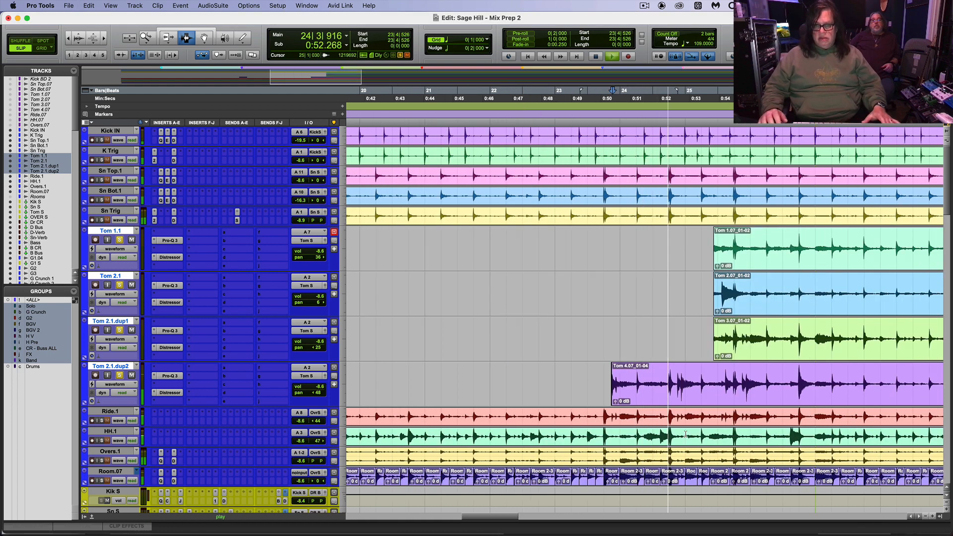
key("space")
key("t")
key("t")
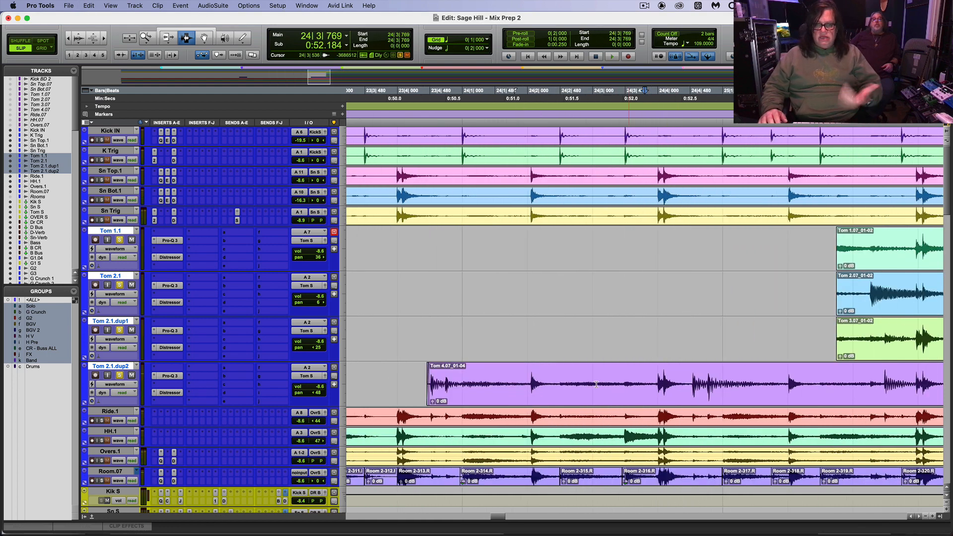
key("space")
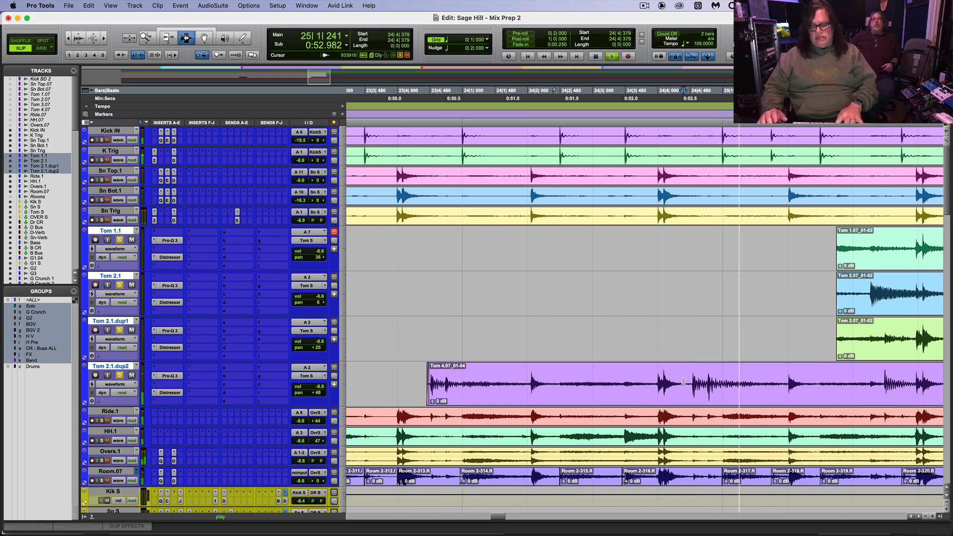
key("r")
key("r")
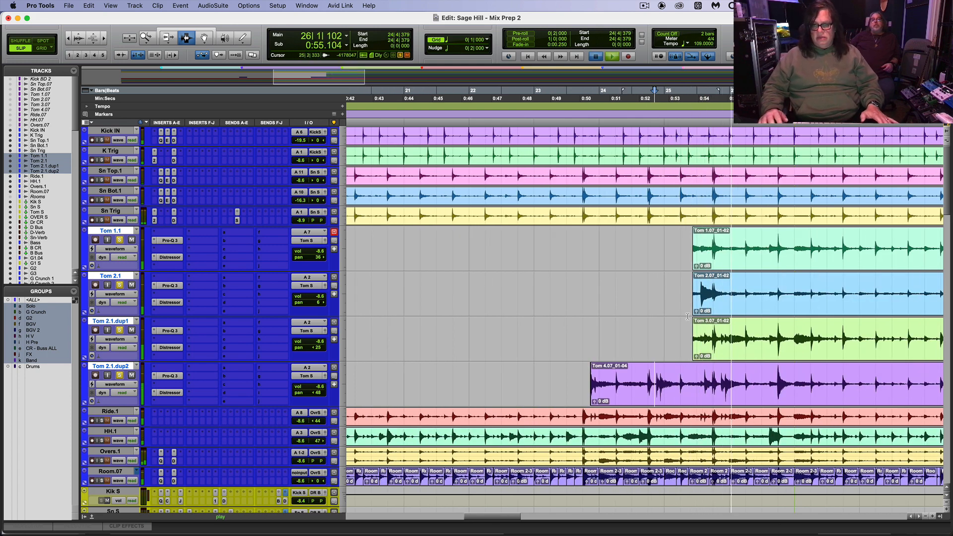
key("space")
Step: Delete the Tom 2.1 audio before its large hit near bar 25|3 and fade in the clip from 25|3|220
key("t")
key("t")
key("t")
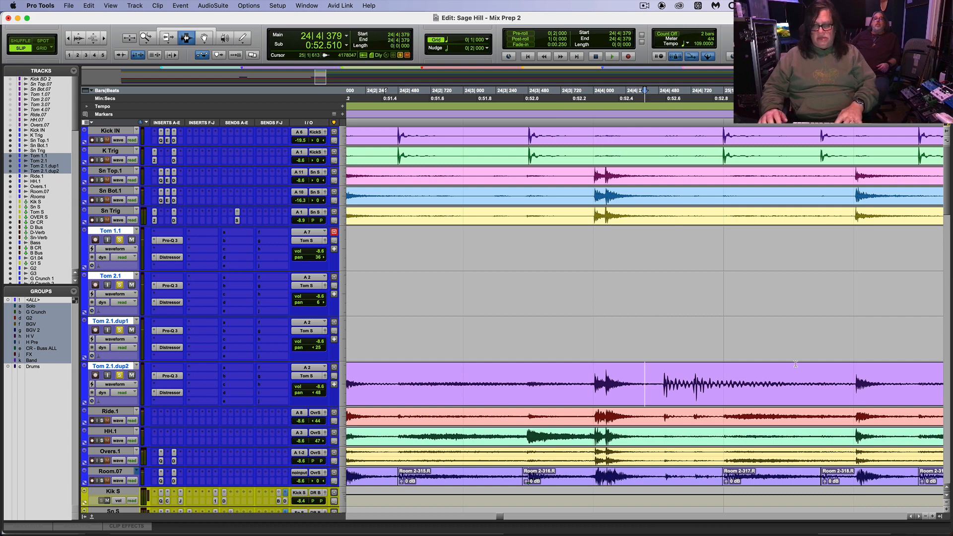
key("r")
key("r")
key("t")
key("t")
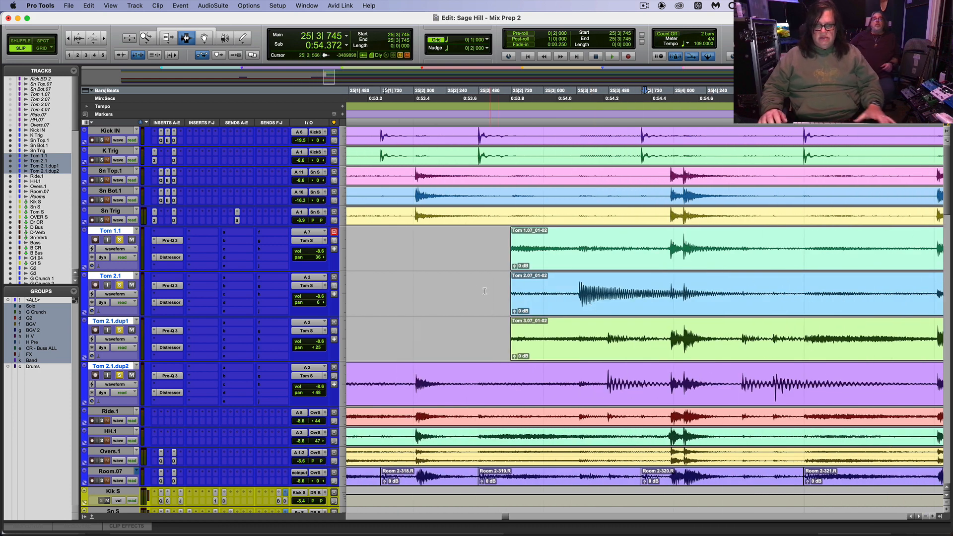
left_click_drag(479, 292, 576, 308)
key("Delete")
left_click(583, 308)
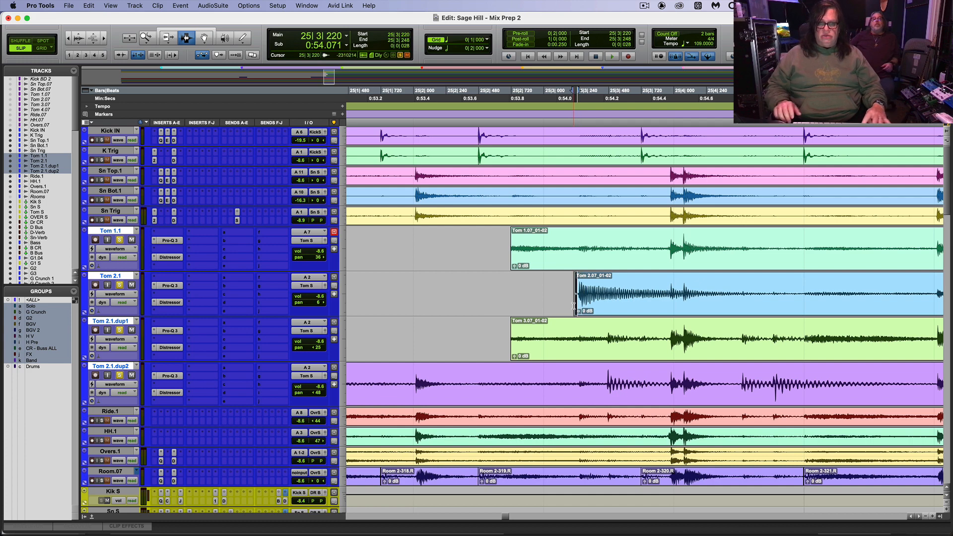
key("Delete")
Step: Delete the Tom 2.1.dup1 audio up to just before bar 25|4 and fade in the clip from 25|3|889
left_click_drag(499, 354, 655, 349)
key("Delete")
left_click(665, 353)
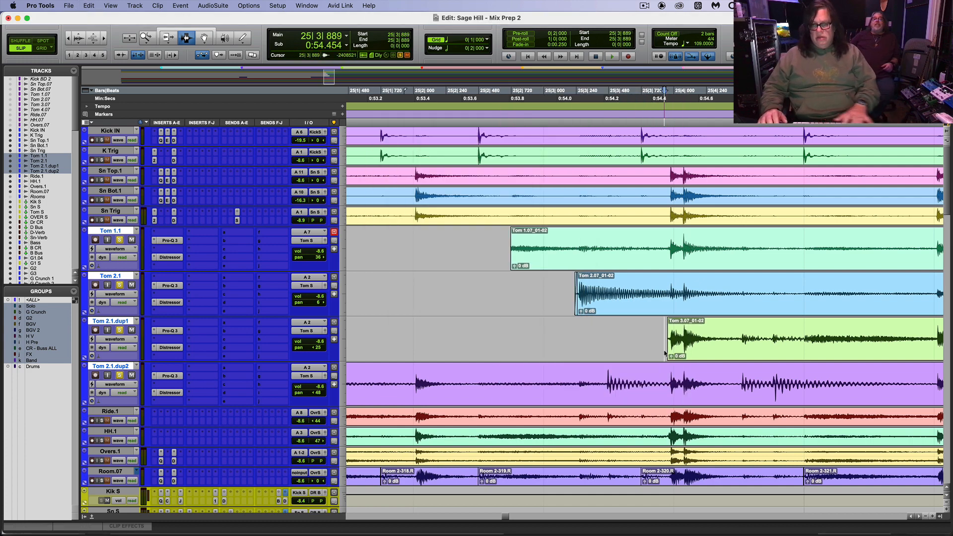
key("Delete")
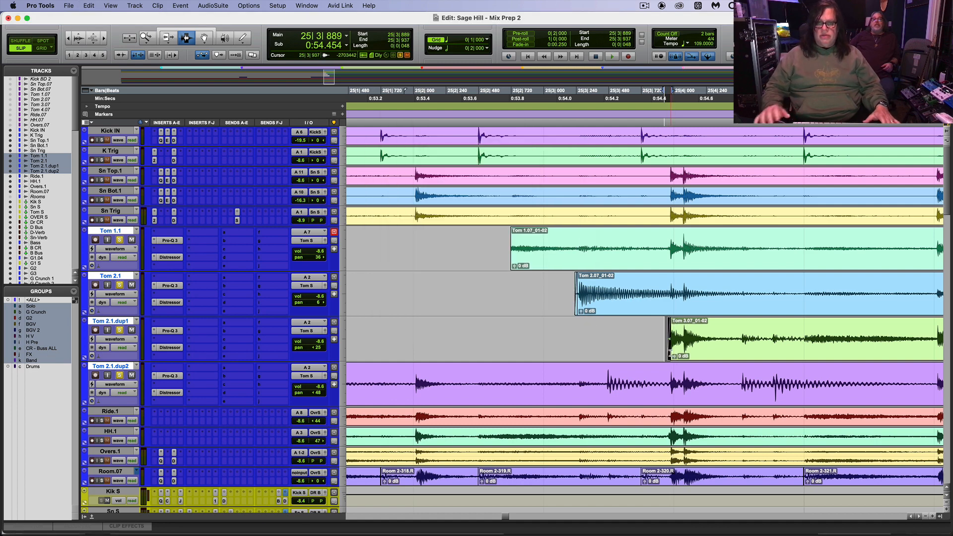
Step: Delete the Tom 1.1 audio from 25|2|532 to just before bar 25|4 and fade in the clip from 25|3|865
left_click_drag(486, 247, 663, 255)
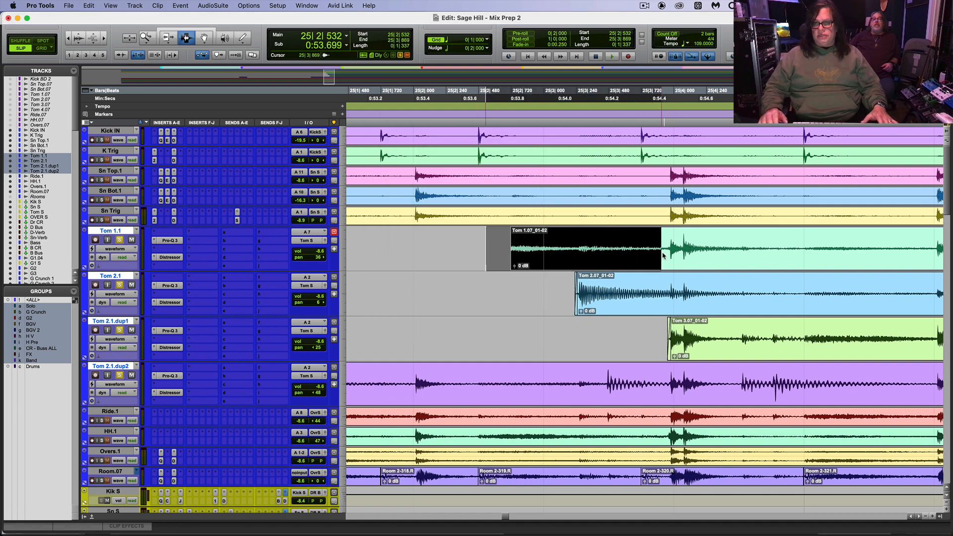
key("Delete")
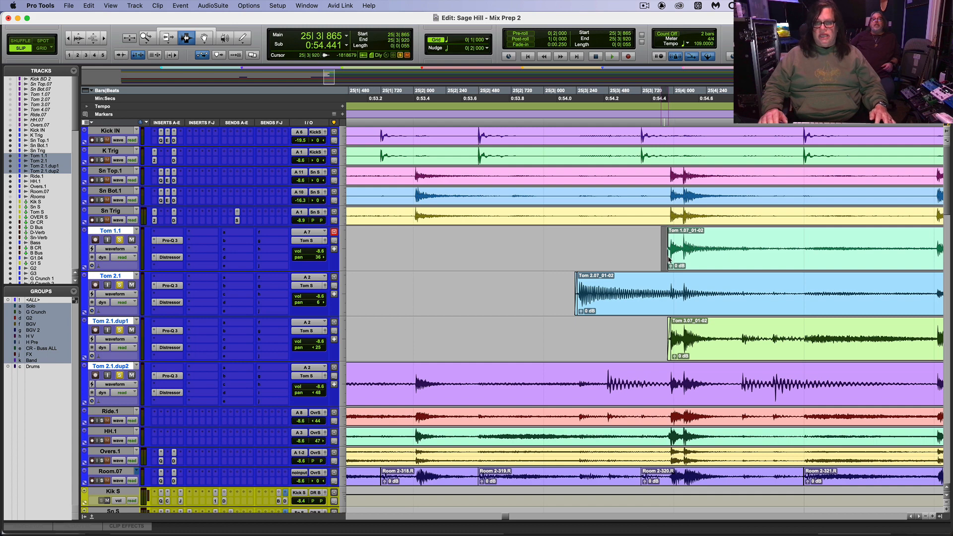
key("super+f")
key("Return")
Step: Audition the trimmed toms twice from 24|4|146 through the end of the fill
key("r")
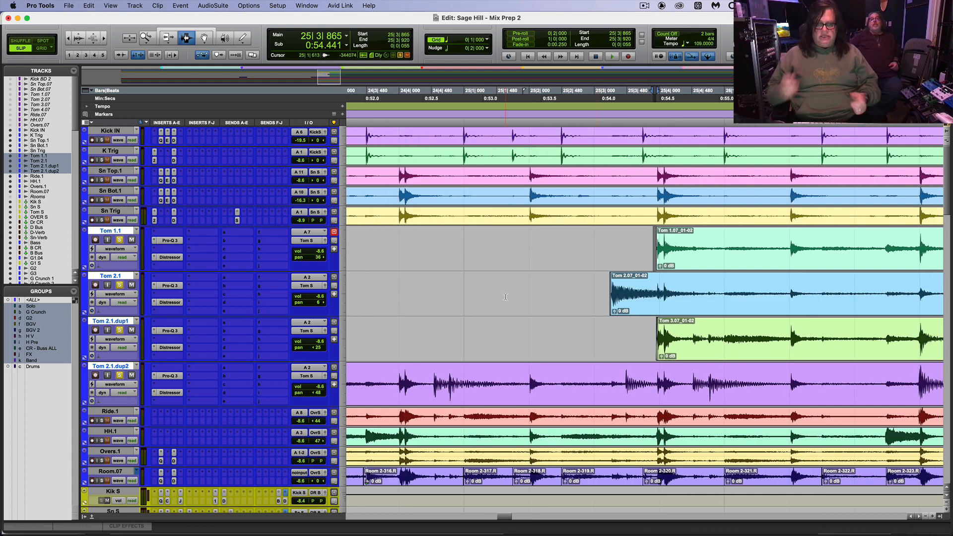
left_click(409, 304)
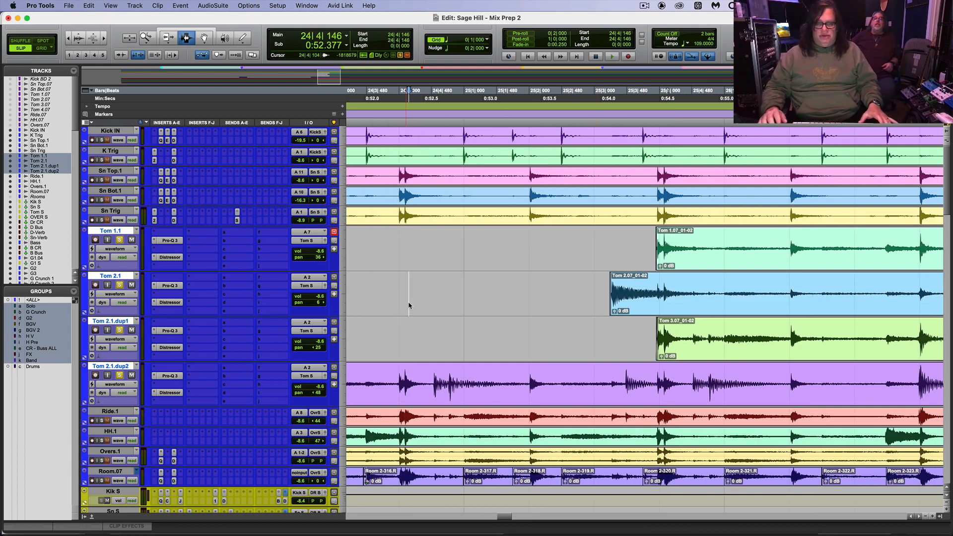
key("space")
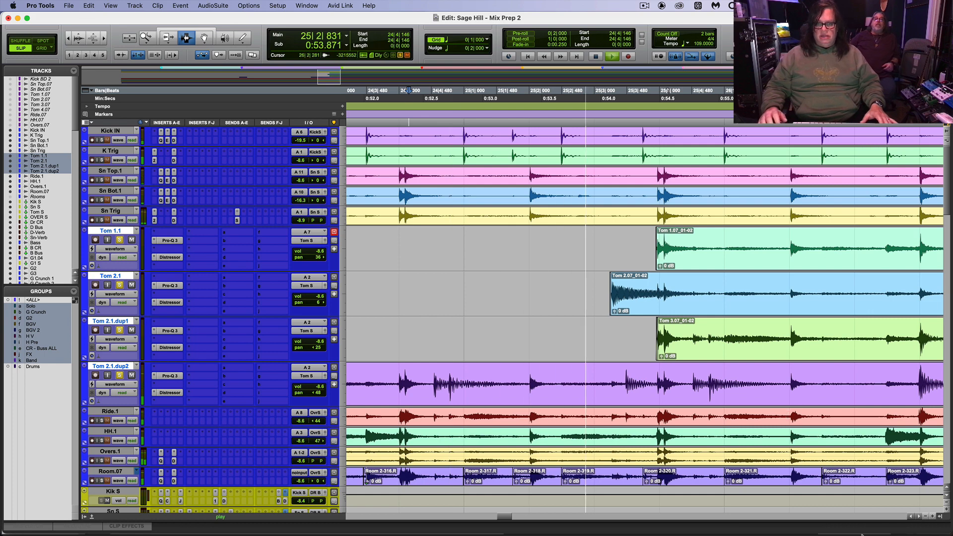
key("space")
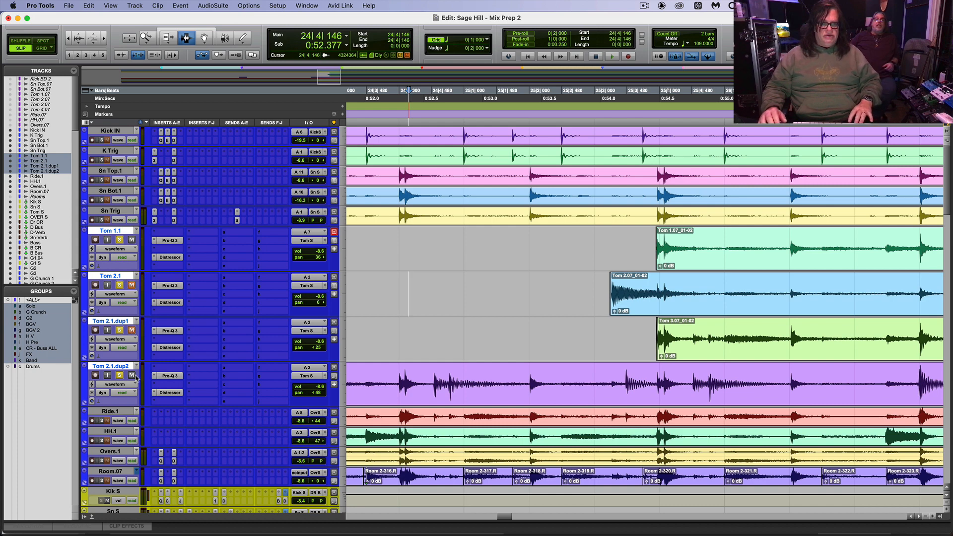
key("space")
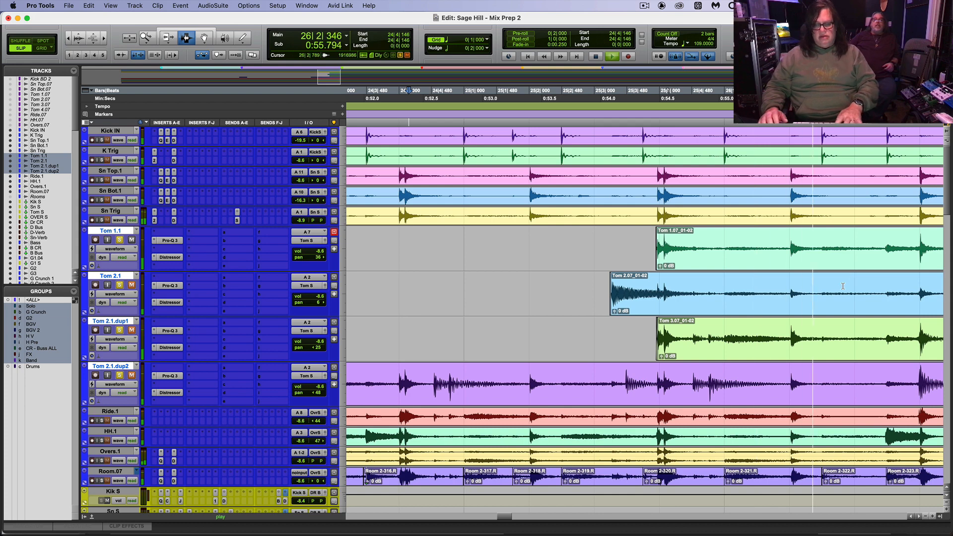
Step: Delete the Tom 1.1 audio from 22|4|049 up to about bar 34|4 and stop playback
key("r")
key("r")
key("r")
key("r")
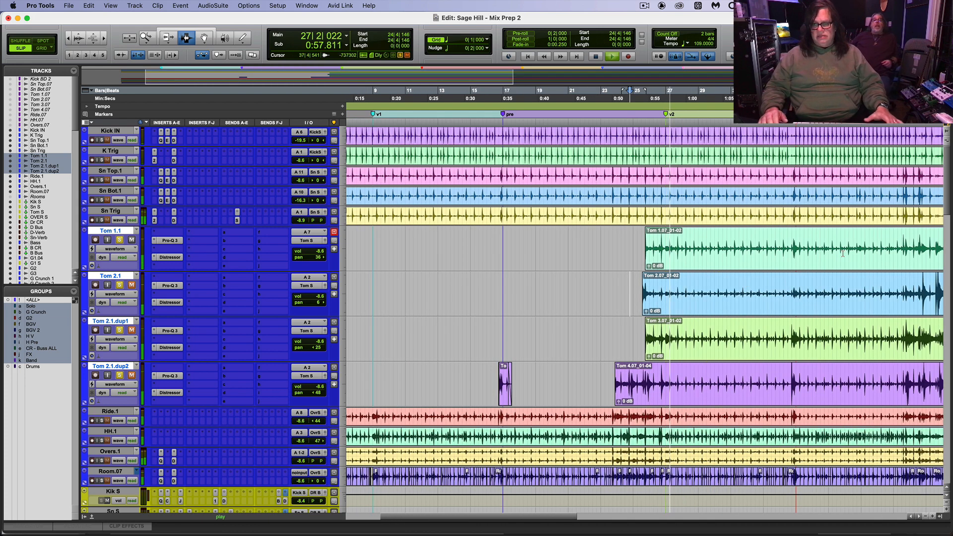
left_click_drag(791, 240, 597, 231)
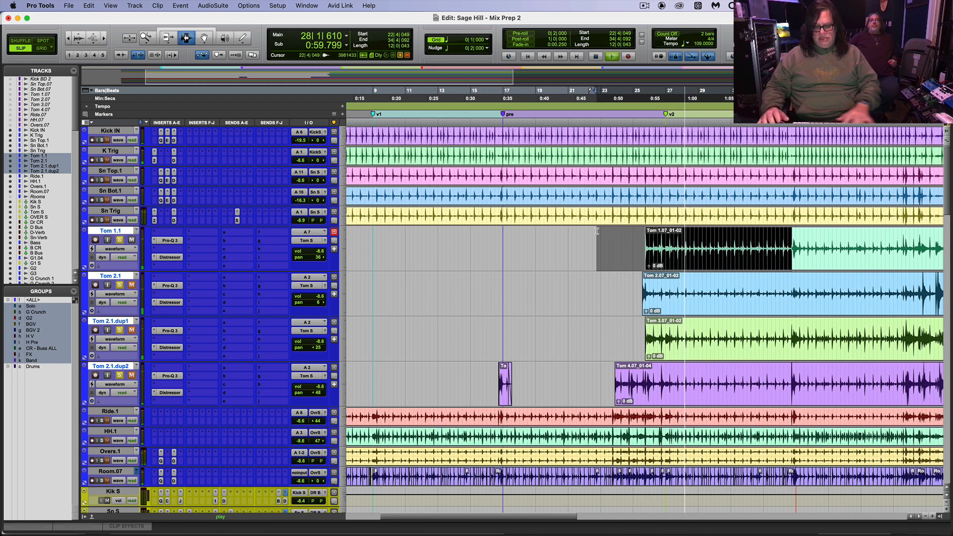
key("Delete")
key("space")
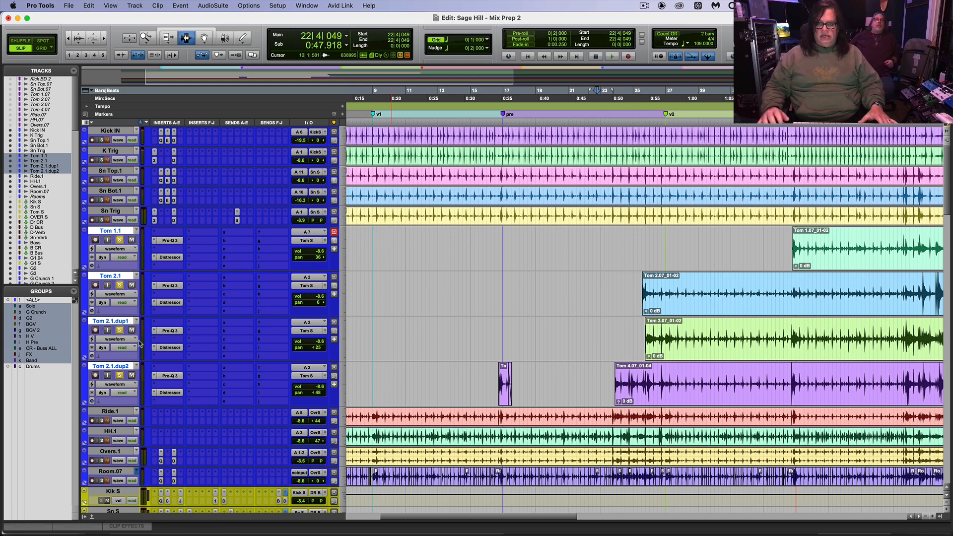
Step: Audition the toms from 26|1|747, then delete the Tom 2.1, Tom 2.1.dup1 and Tom 2.1.dup2 audio from 28|2|014 to just before 34|4
left_click(738, 293)
key("t")
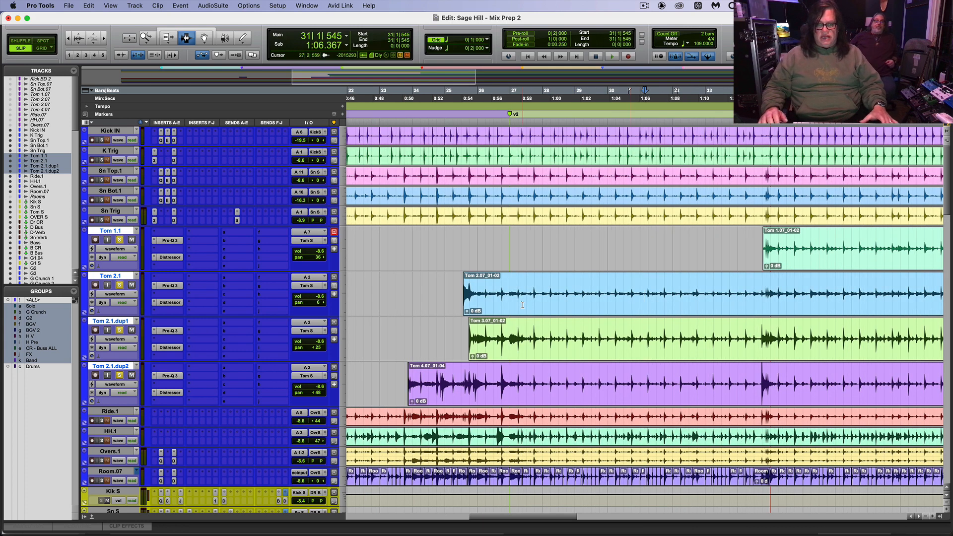
left_click(484, 286)
key("space")
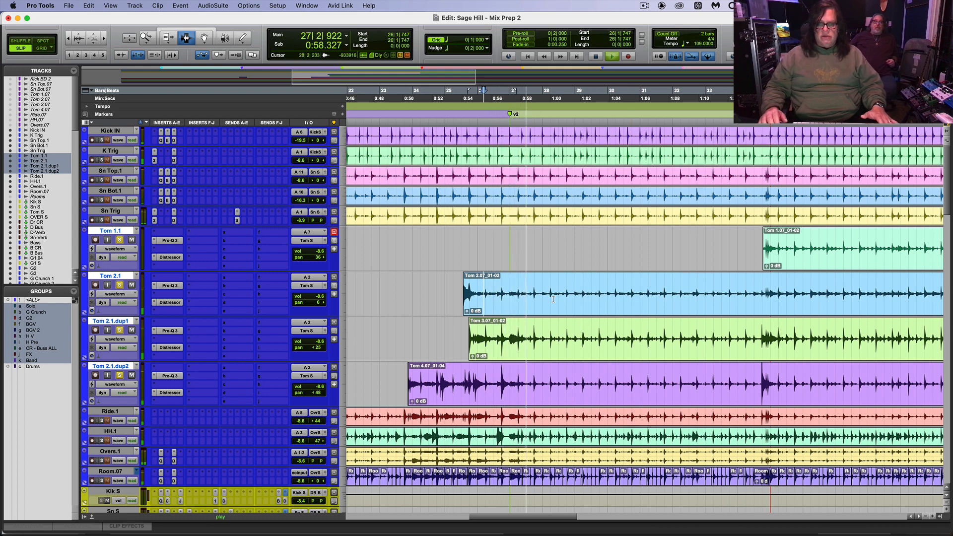
key("space")
left_click_drag(551, 287, 757, 392)
key("Delete")
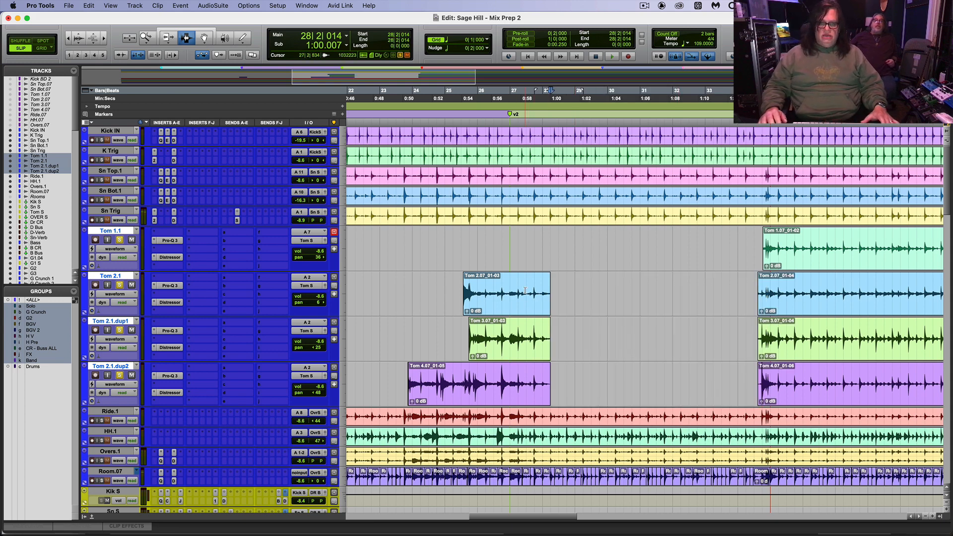
Step: Fade out the ends of the Tom 2.1, Tom 2.1.dup1 and Tom 2.1.dup2 clips starting at 27|2|834
left_click_drag(525, 291, 583, 367)
key("super+f")
key("Return")
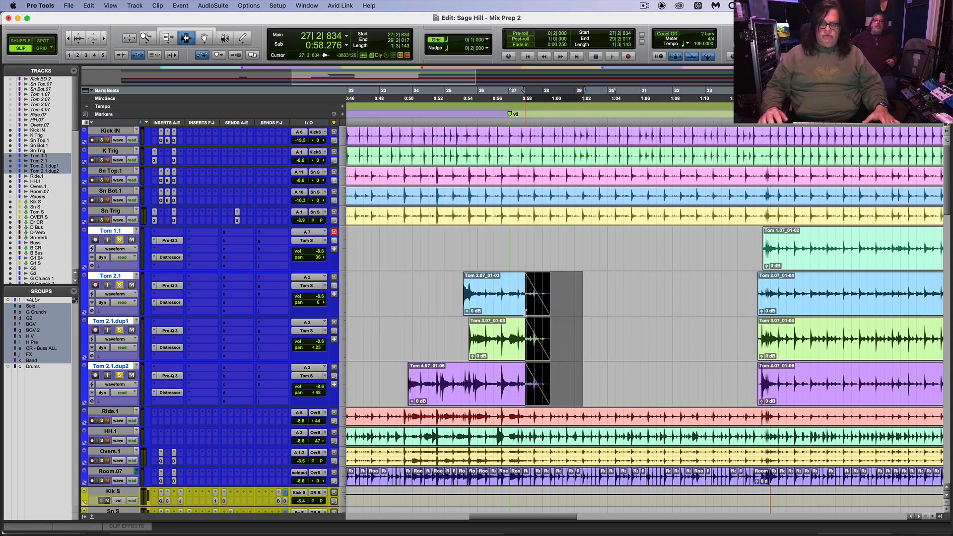
left_click(526, 313)
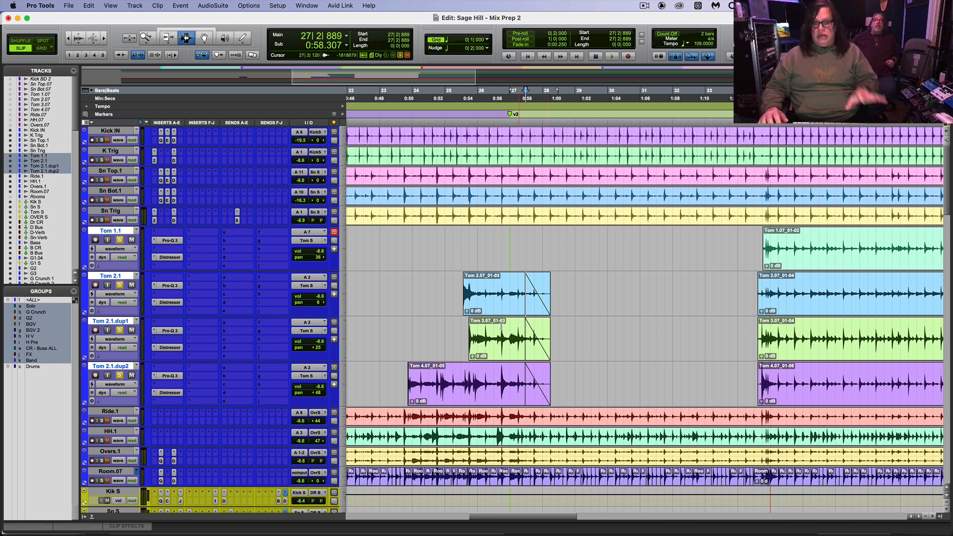
Step: Delete the Tom 2.1.dup2 audio from 34|3|228 to 36|3|729
left_click(754, 297)
key("super+bracketright")
key("super+bracketright")
key("super+bracketright")
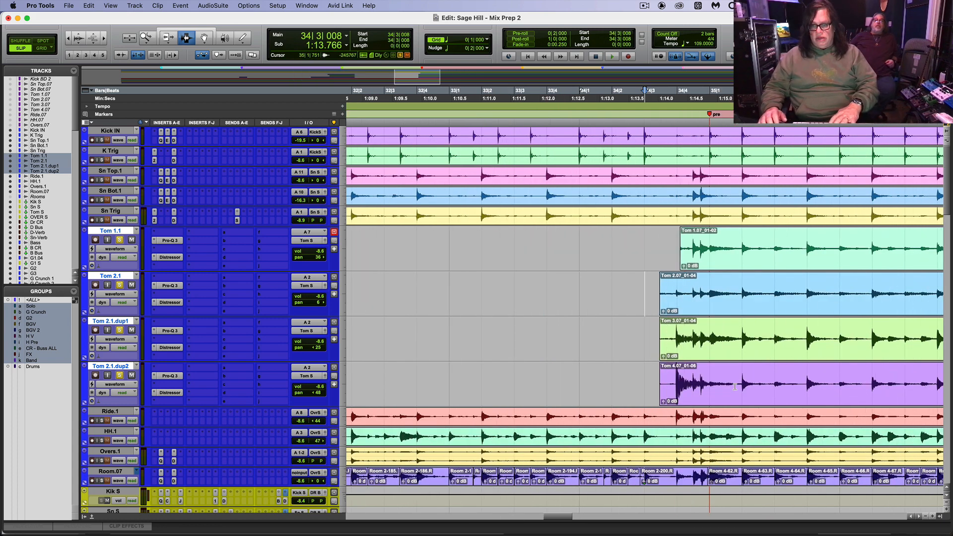
key("super+bracketleft")
key("super+bracketleft")
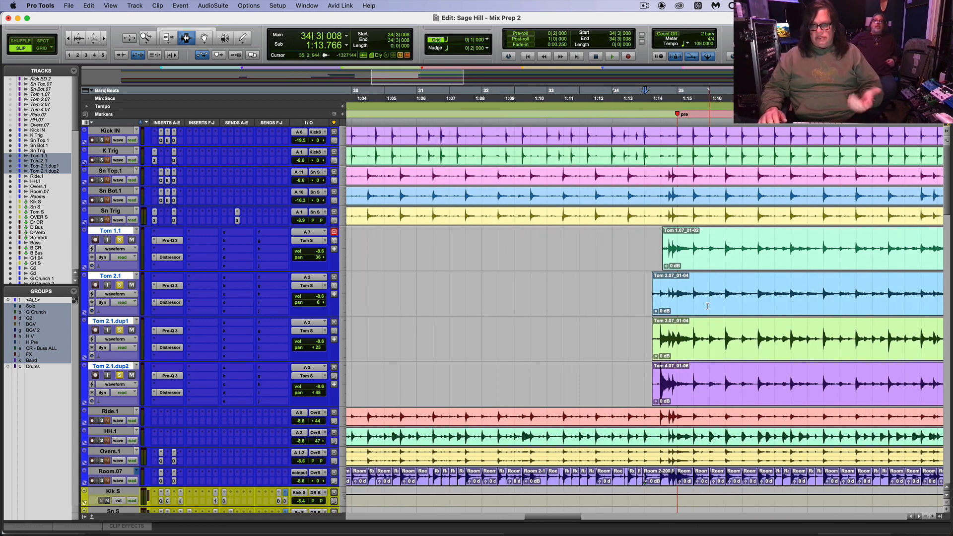
left_click_drag(639, 394, 648, 377)
key("Delete")
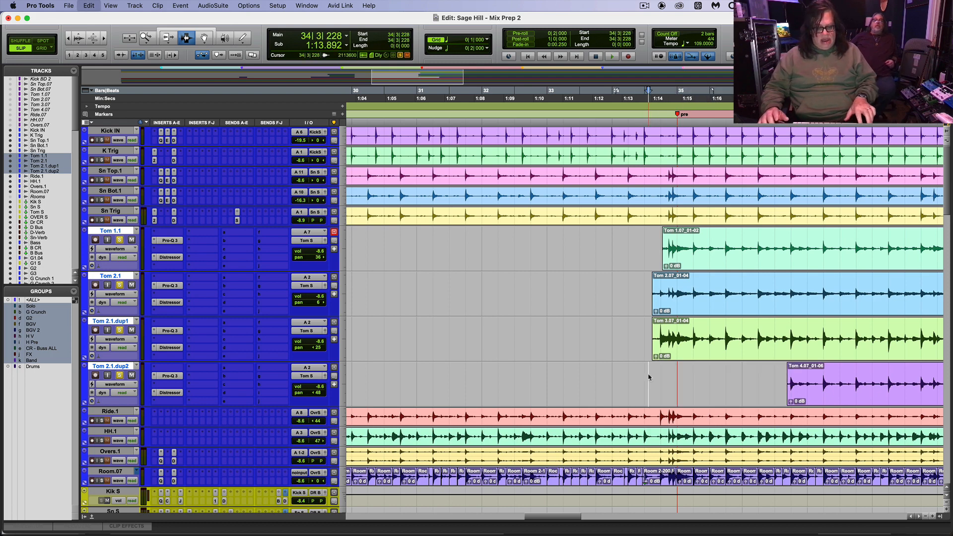
Step: Try muting that Tom 2.1.dup2 section as a separate clip instead of deleting it, and undo the change
key("super+v")
key("super+m")
left_click(619, 372)
key("space")
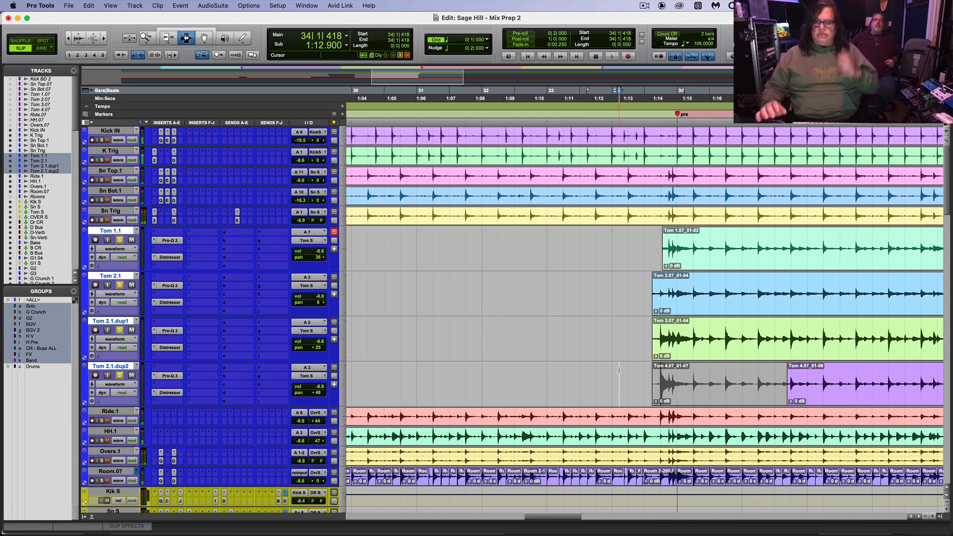
key("super+z")
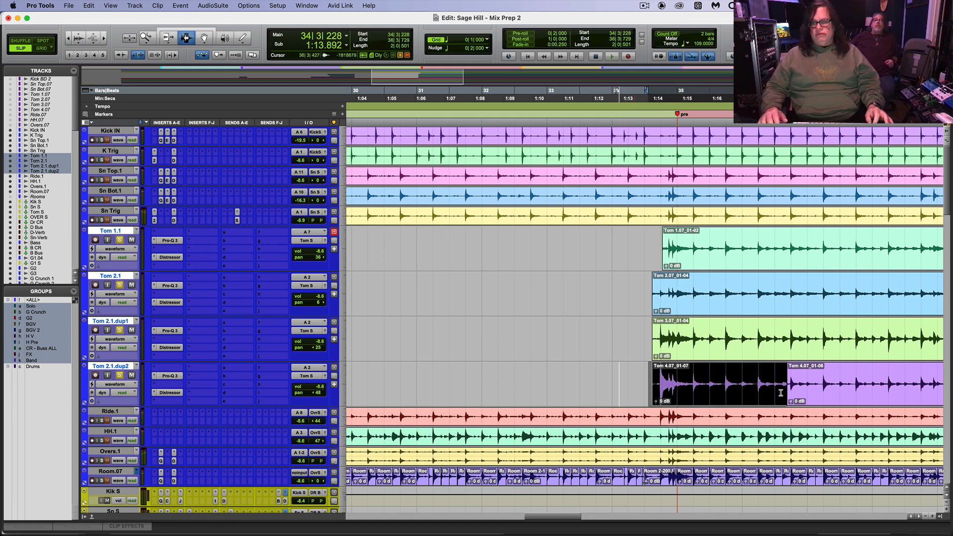
key("super+z")
key("super+z")
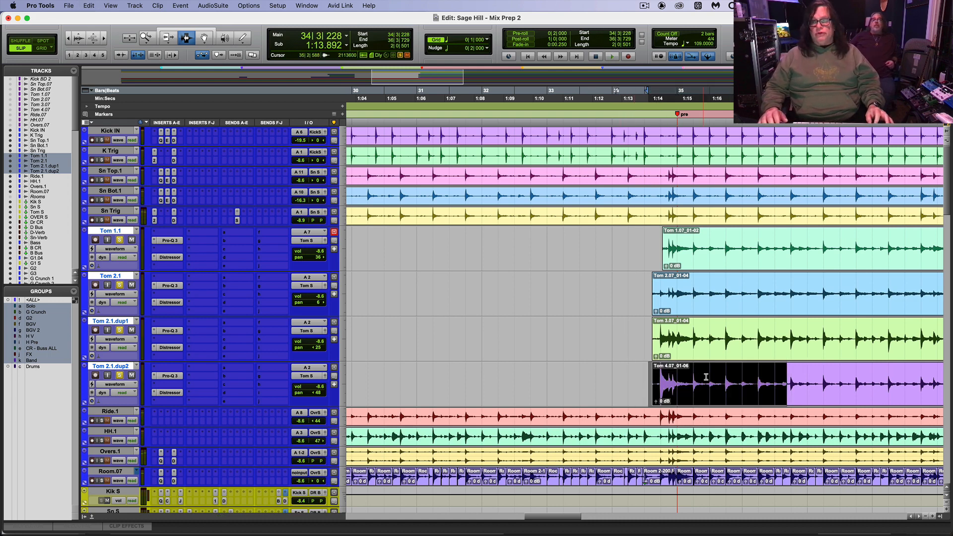
Step: Delete the Tom 2.1.dup1 and Tom 2.1.dup2 audio up to just before 34|4 and fade in both clips from 34|3|866
left_click(654, 339)
key("t")
key("t")
key("t")
left_click_drag(593, 342, 694, 382)
key("Delete")
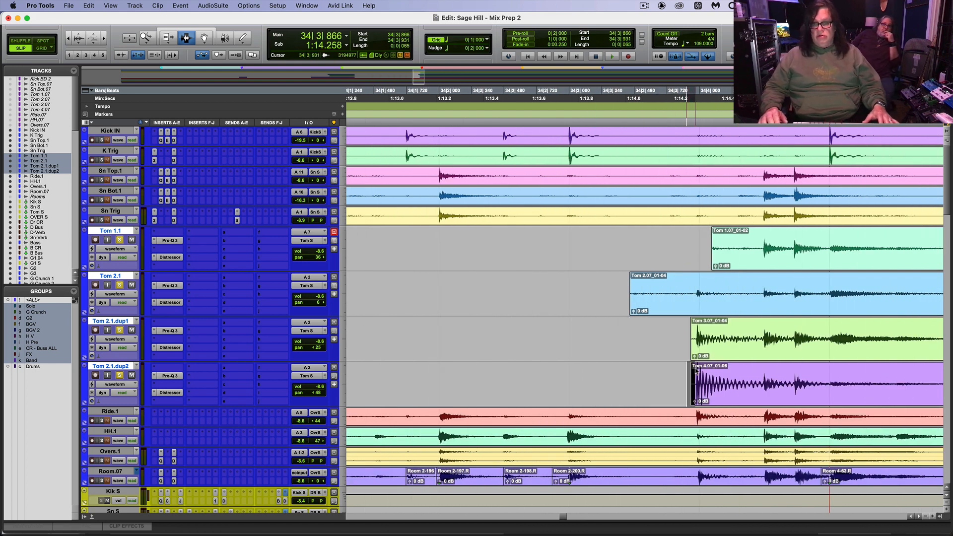
key("super+f")
key("Return")
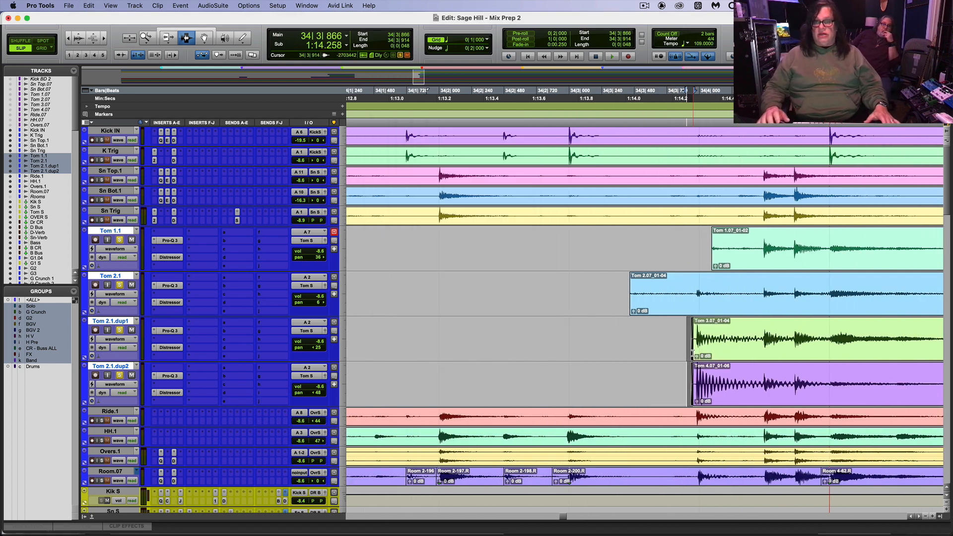
Step: Delete the Tom 1.1 audio from 34|4|023 to 34|4|448 and fade in the clip from 34|4|428
left_click_drag(703, 248, 764, 253)
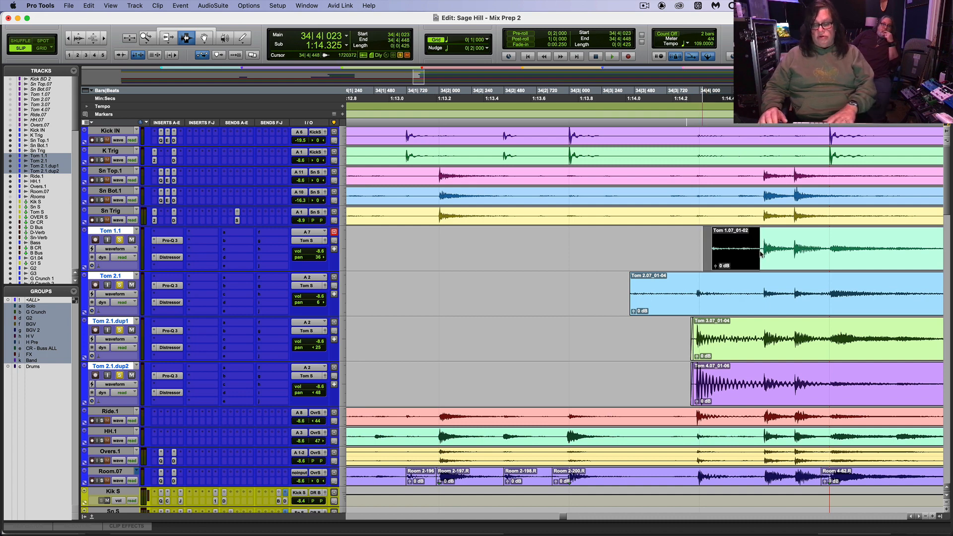
key("Delete")
key("super+f")
key("Return")
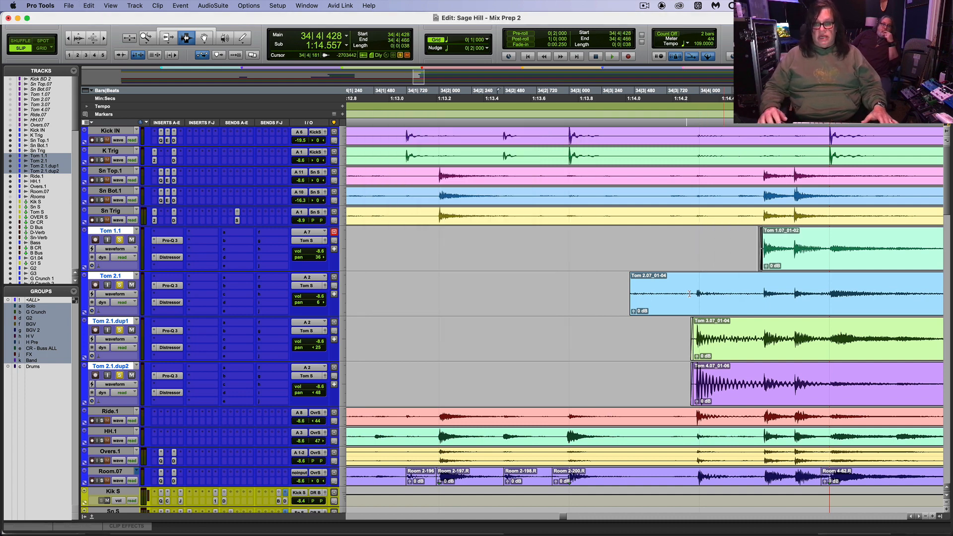
Step: Delete the Tom 2.1 audio from its clip start before 34|4 to about bar 37|2
left_click_drag(628, 292, 816, 298)
key("super+bracketleft")
key("super+bracketleft")
key("super+bracketleft")
key("Delete")
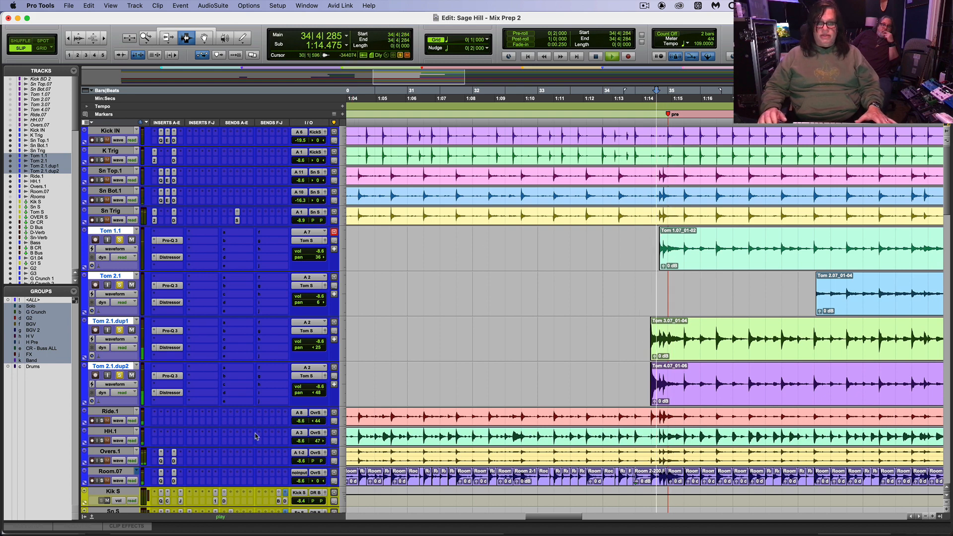
Step: Delete the Tom 1.1 and Tom 2.1 audio from 34|2|145 to 41|1|910
key("r")
key("r")
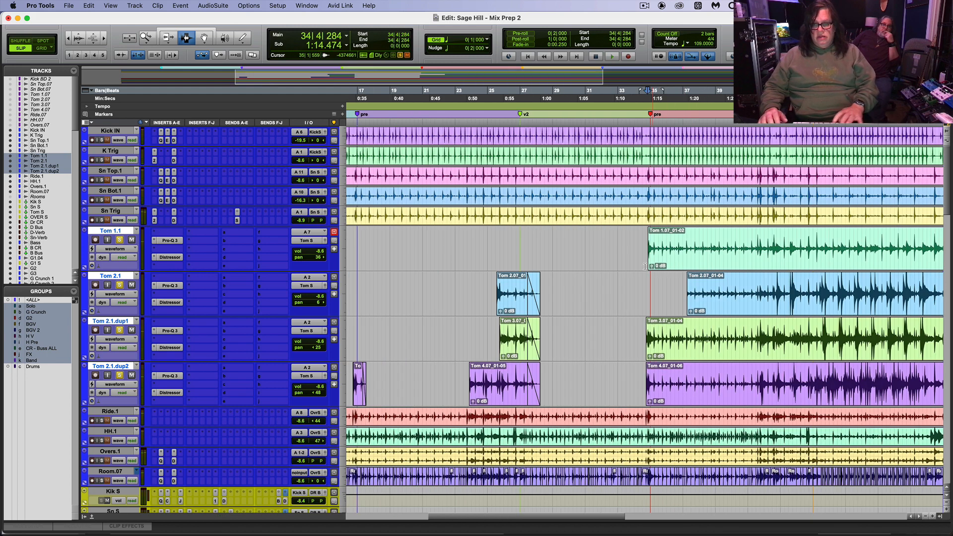
left_click_drag(638, 258, 750, 293)
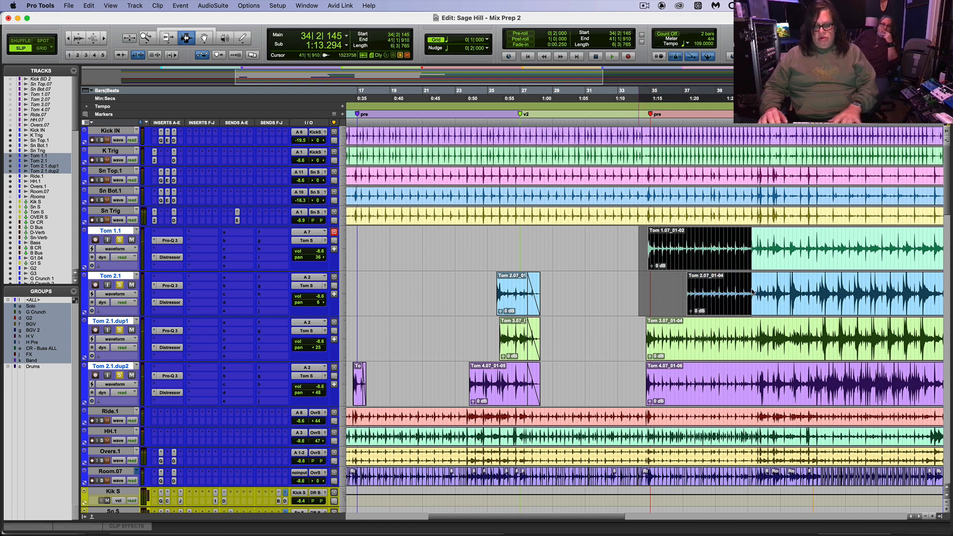
key("Delete")
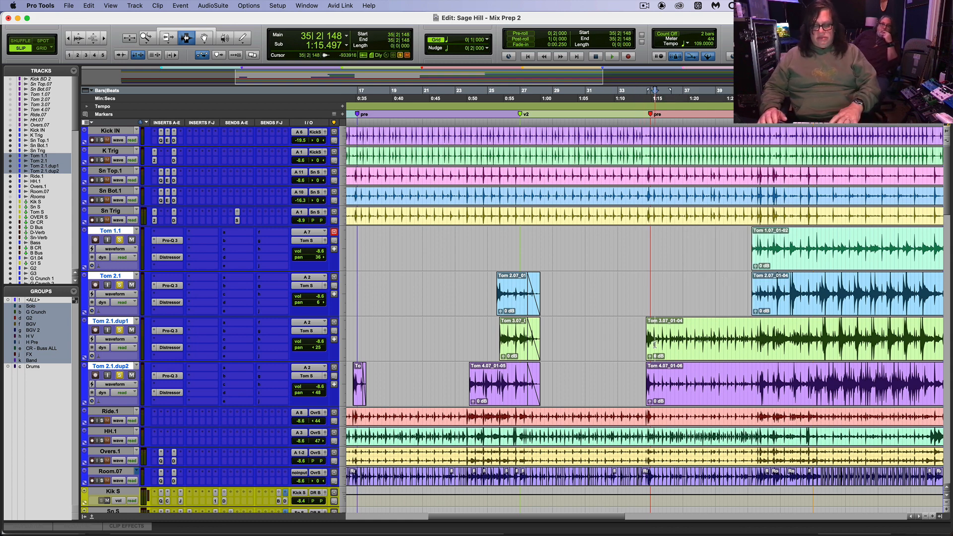
Step: Delete the Tom 2.1.dup1 and Tom 2.1.dup2 audio from 35|4|617 to about 36|3
key("t")
key("t")
key("t")
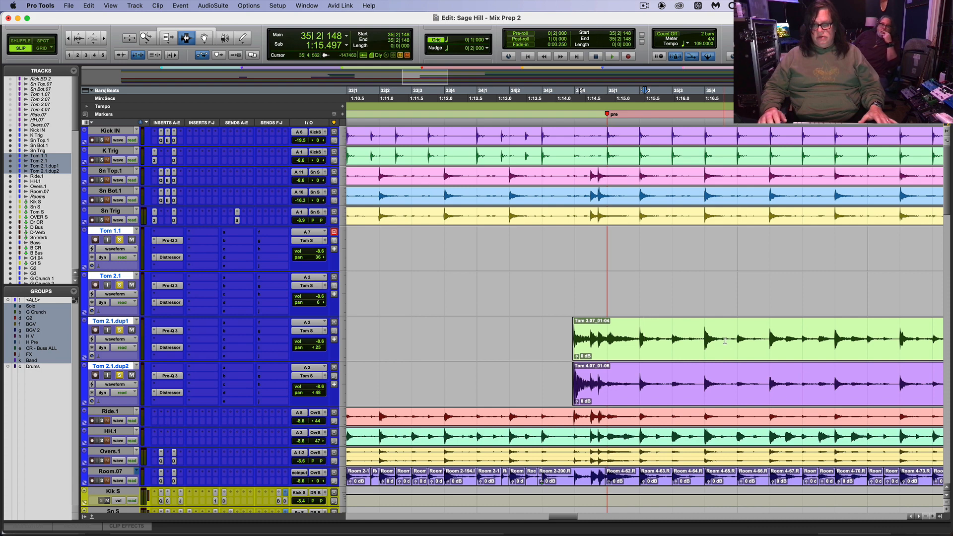
left_click_drag(725, 341, 803, 377)
key("Delete")
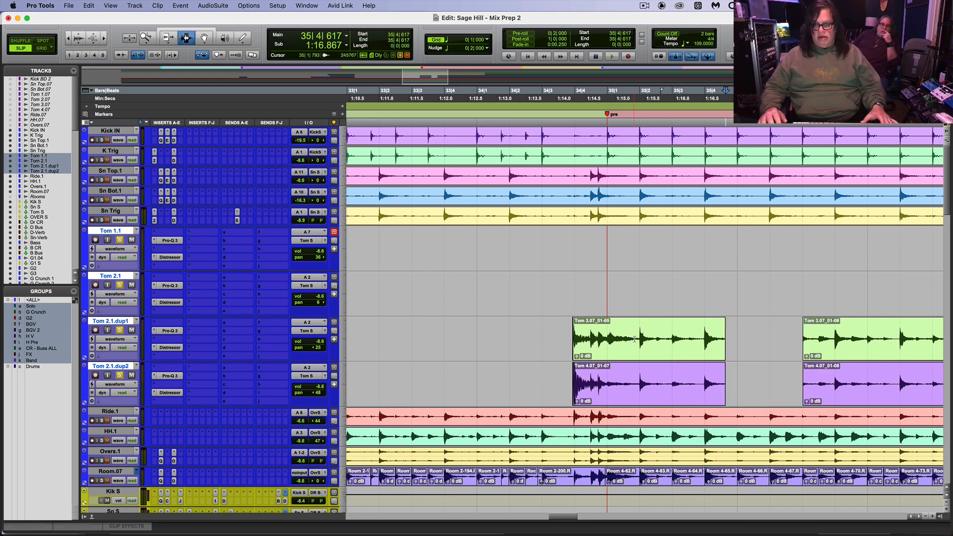
Step: Fade out the Tom 2.1.dup1 and Tom 2.1.dup2 clips from 35|2|189 and play back the result
left_click_drag(635, 339, 773, 382)
key("super+f")
key("Return")
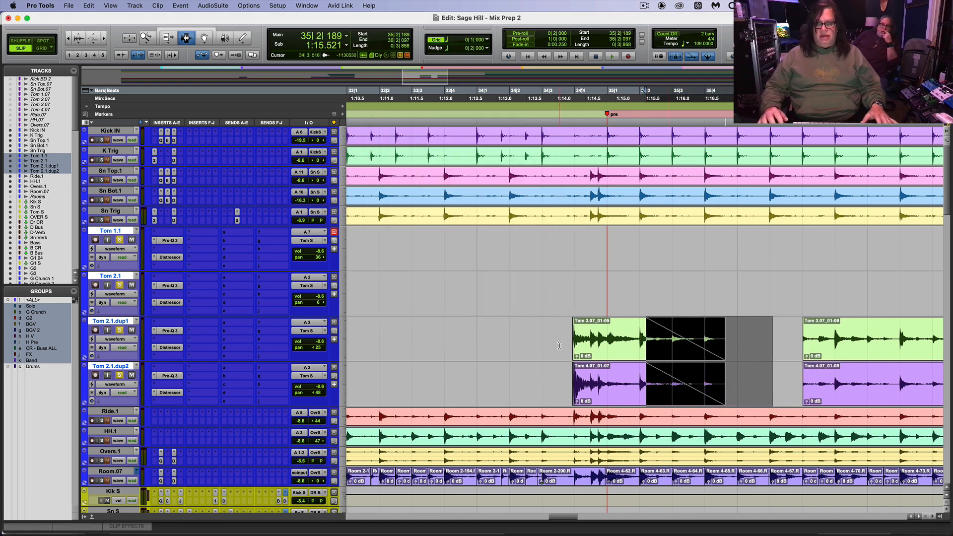
left_click(514, 340)
key("space")
Step: Delete the Tom 2.1.dup1 and Tom 2.1.dup2 audio from just before 36|3 up to just before 41|2
key("r")
key("r")
key("r")
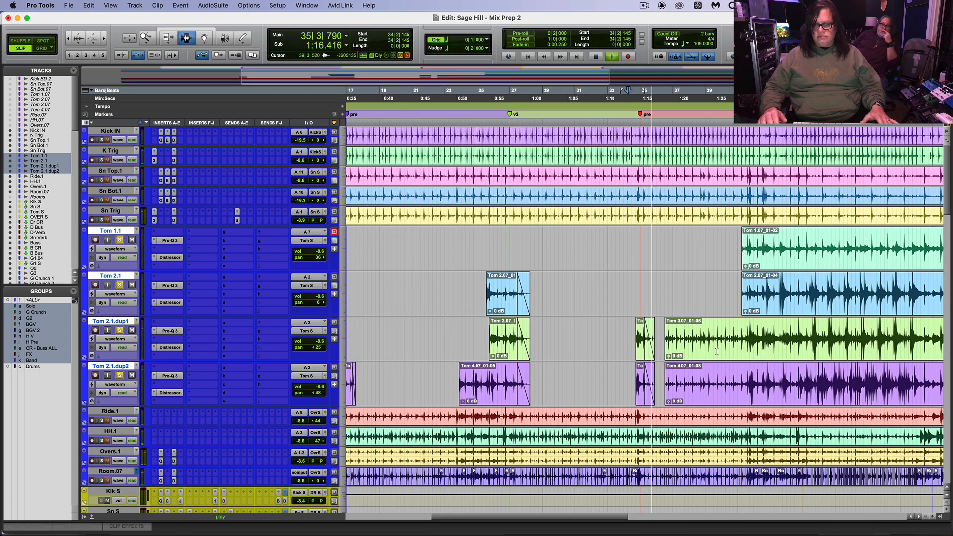
key("t")
key("t")
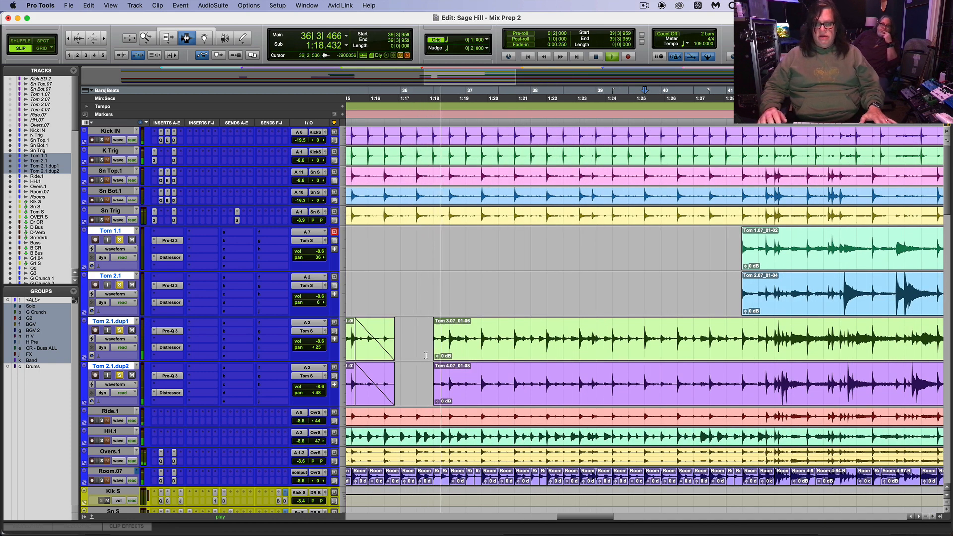
left_click_drag(426, 356, 738, 396)
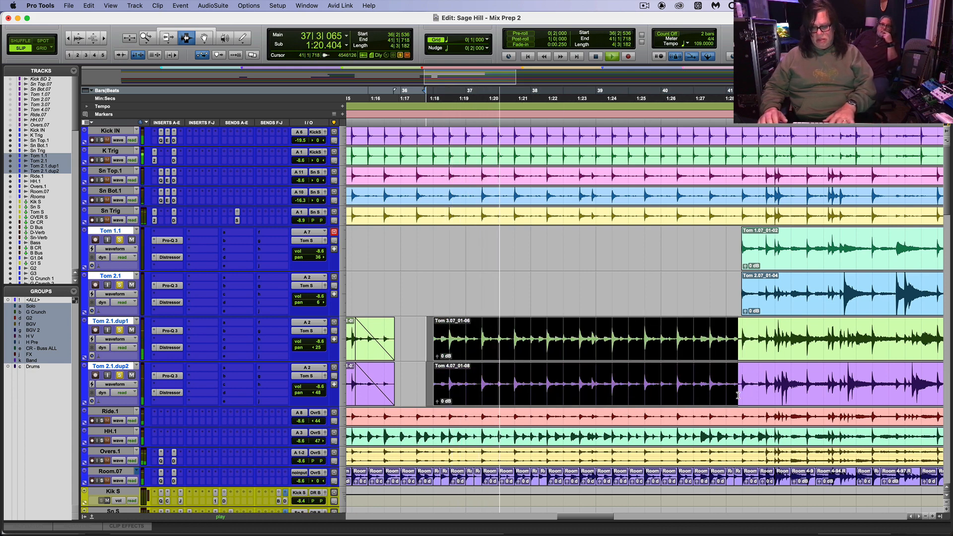
key("Delete")
Step: Audition the tom fill from 41|1|855, comparing it with Tom 2.1.dup2 muted
left_click(740, 395)
key("t")
key("t")
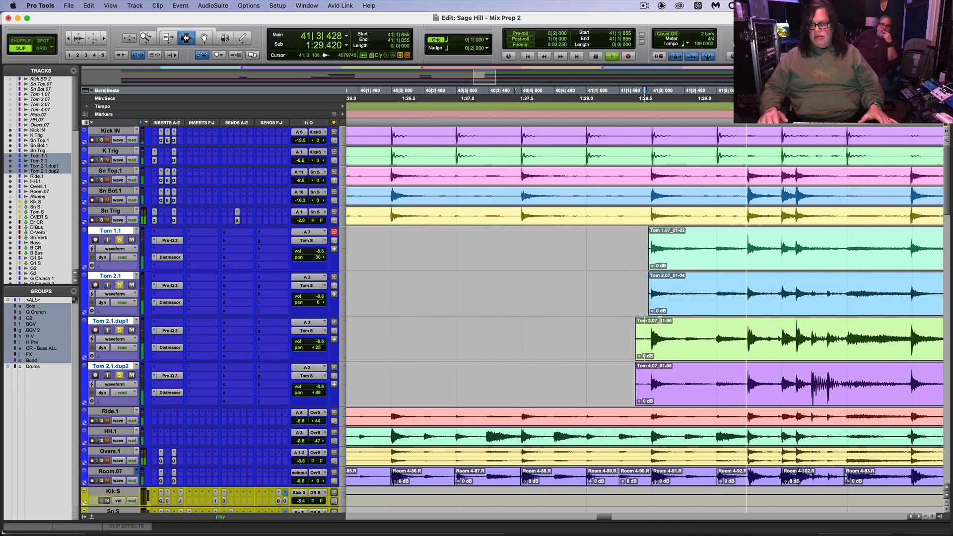
key("space")
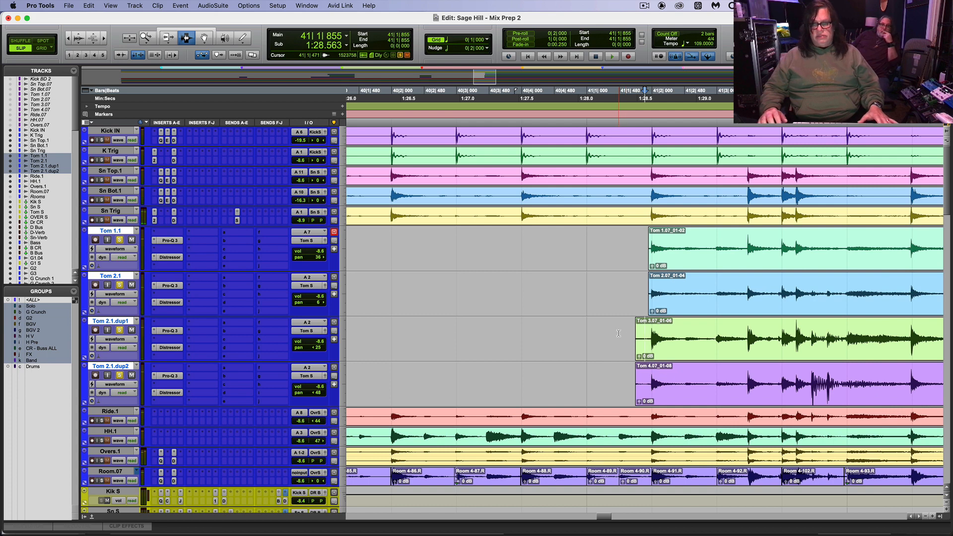
left_click(131, 376)
key("space")
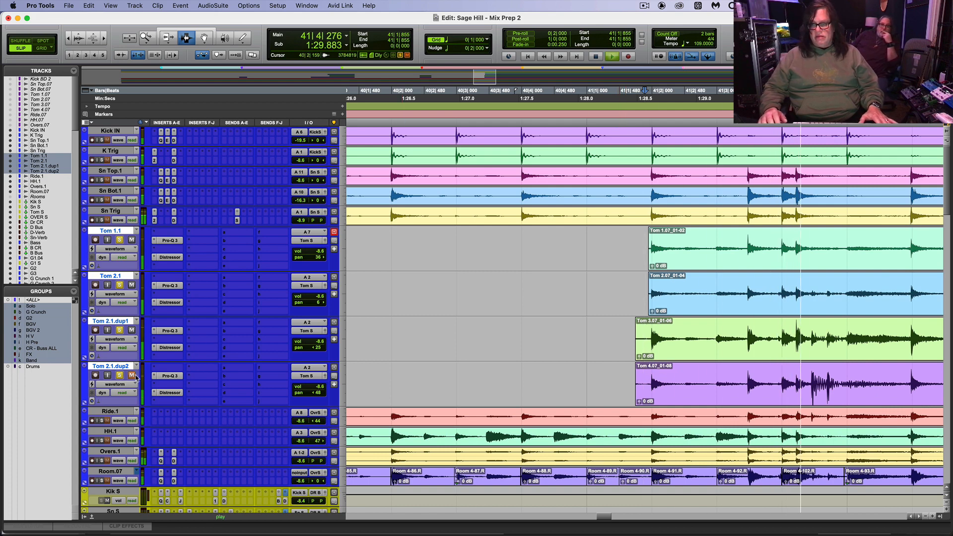
key("space")
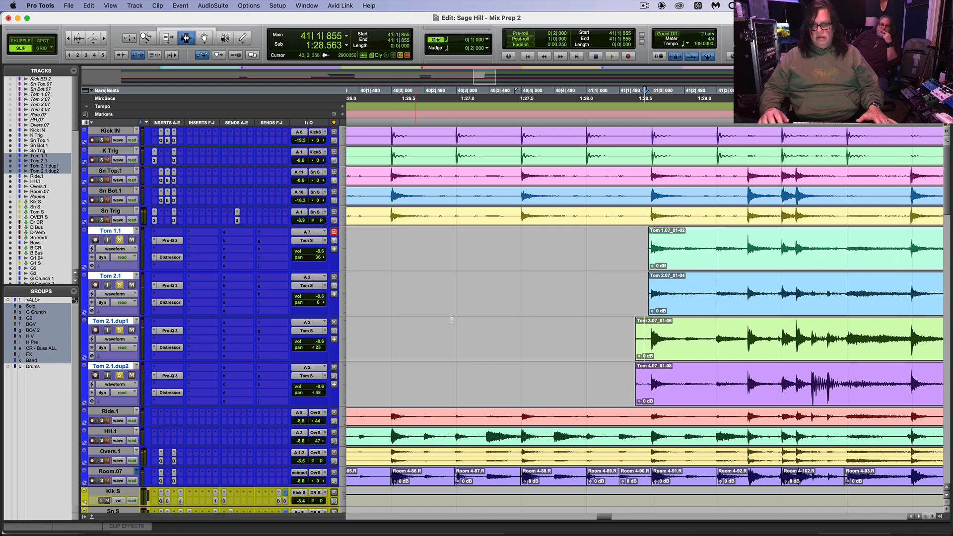
key("r")
key("r")
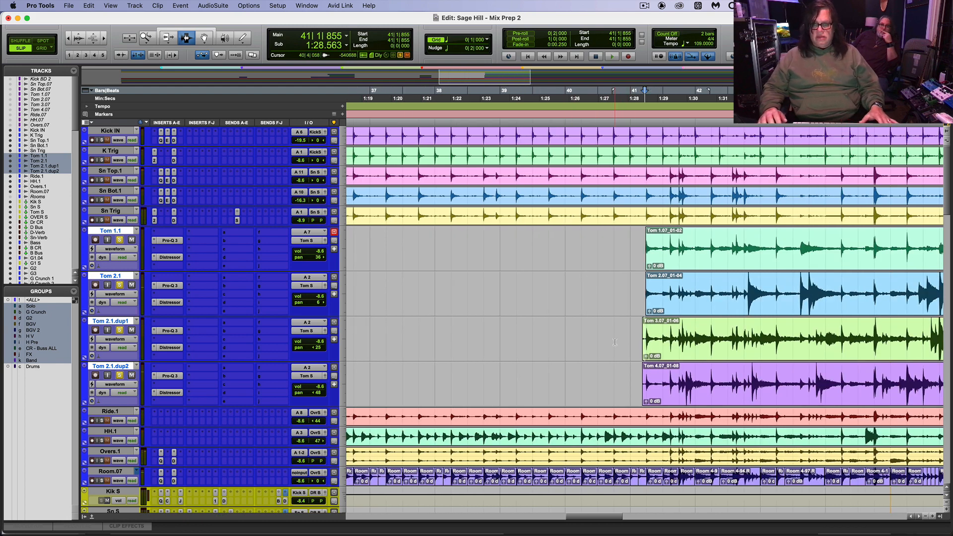
left_click(80, 44)
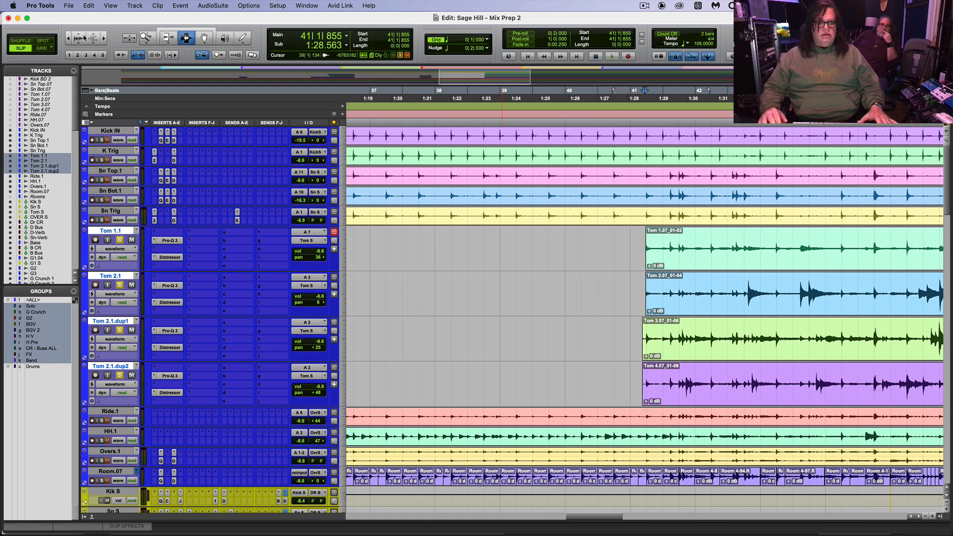
left_click(79, 37)
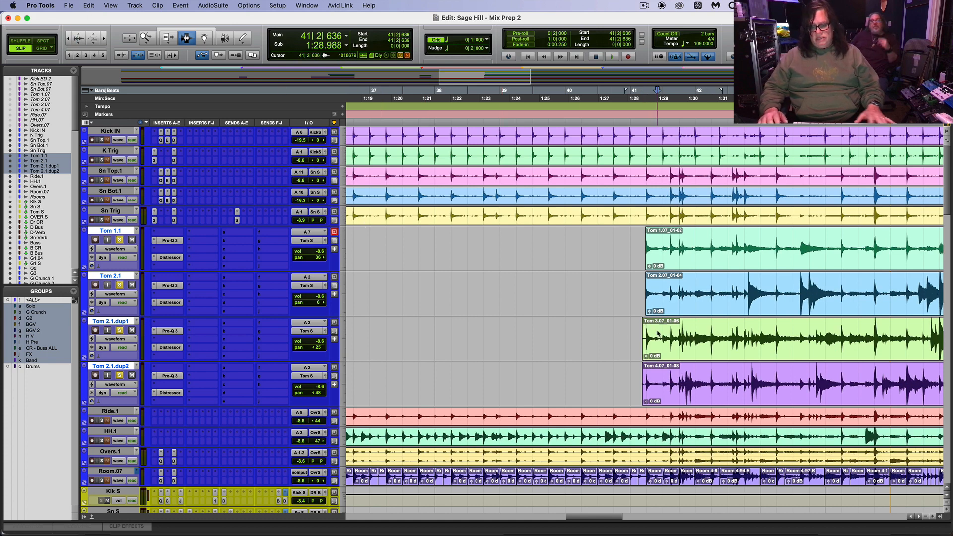
Step: Delete the Tom 1.1, Tom 2.1 and Tom 2.1.dup1 audio from 40|4|806 to just before bar 42
key("t")
key("t")
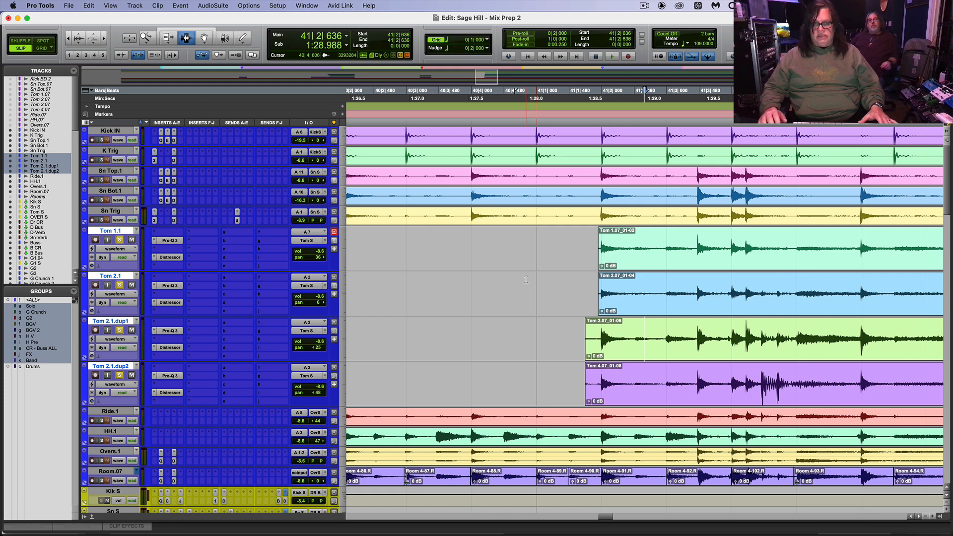
left_click_drag(527, 280, 782, 354)
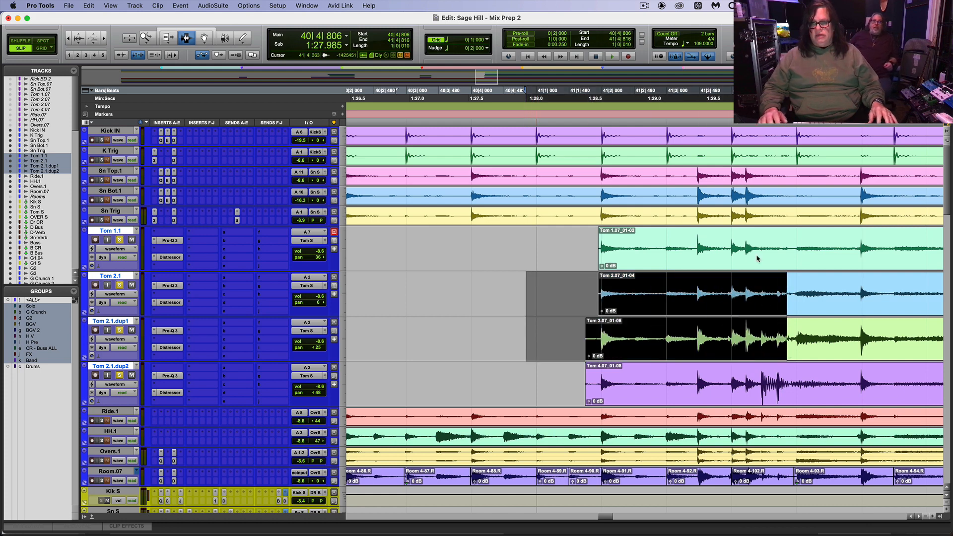
key("shift+p")
key("Delete")
Step: Play back the Tom 2.1.dup2 fill and delete its audio from 41|1|429 up to the tom hit just after 41|4
left_click_drag(553, 383, 695, 381)
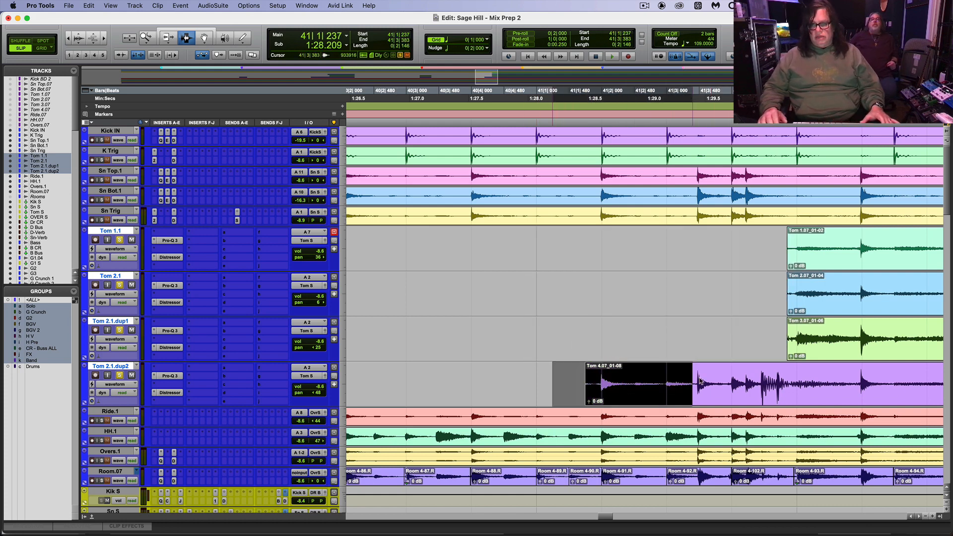
left_click(700, 379)
key("space")
key("space")
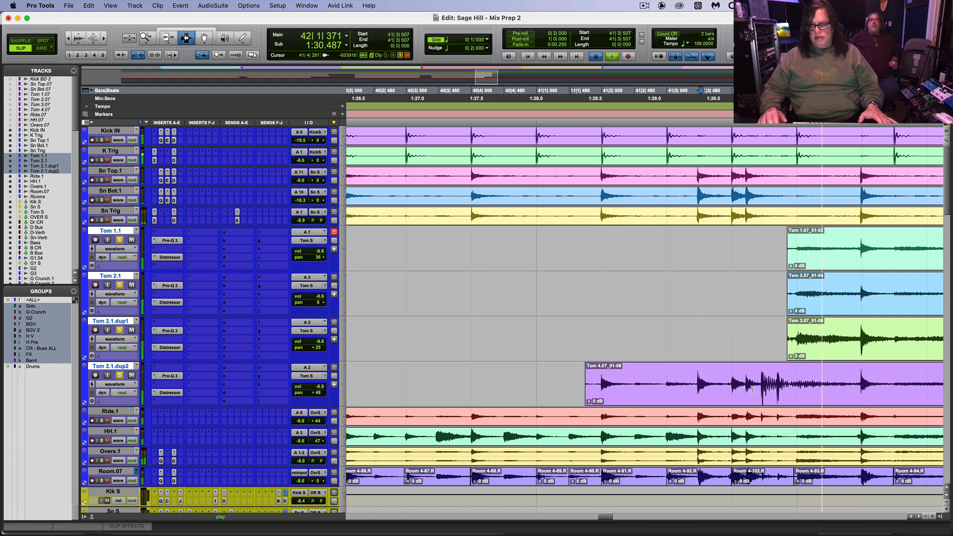
left_click_drag(759, 388, 566, 366)
key("Delete")
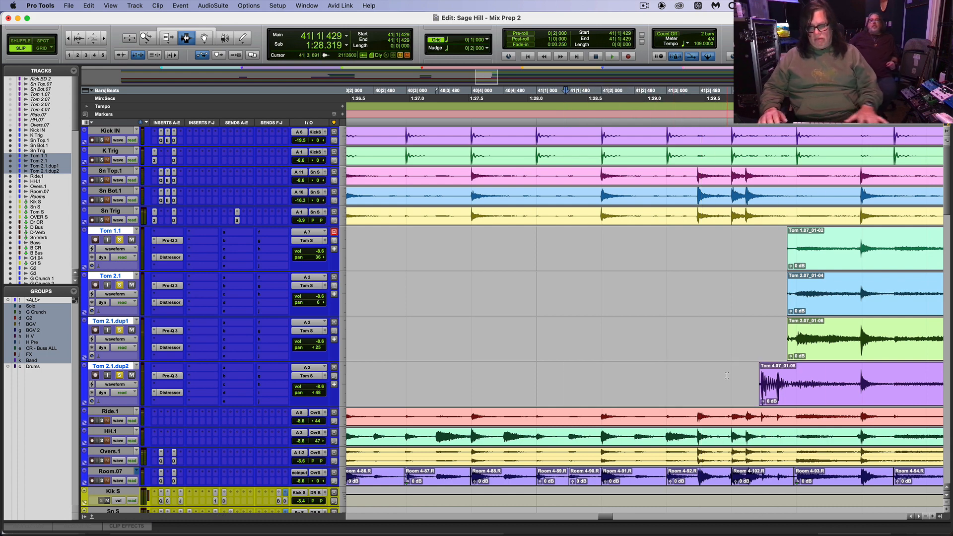
Step: Add a fade-in to the start of the Tom 2.1.dup2 clip, selected from 41|4|375 to 41|4|430
key("super+bracketright")
key("super+bracketright")
key("super+bracketright")
key("super+bracketright")
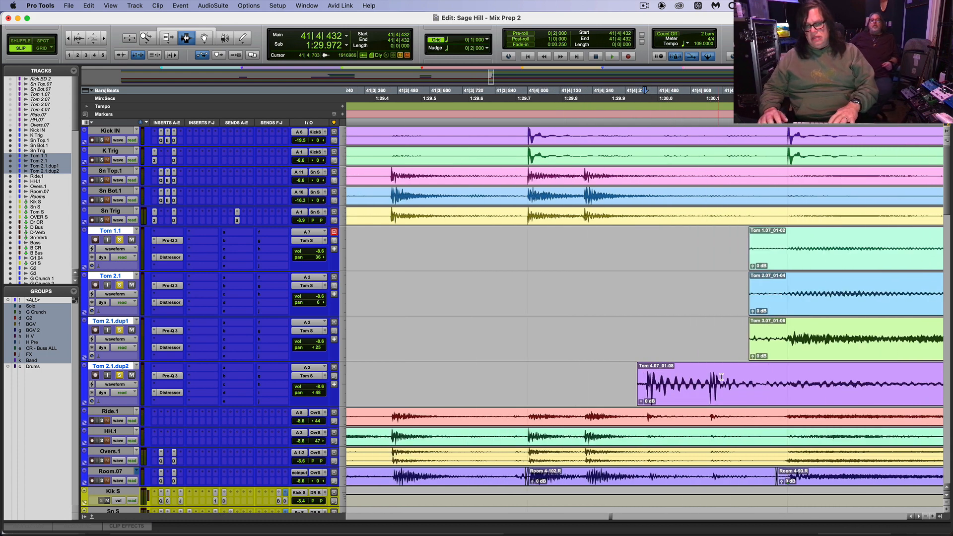
left_click_drag(593, 380, 653, 384)
key("d")
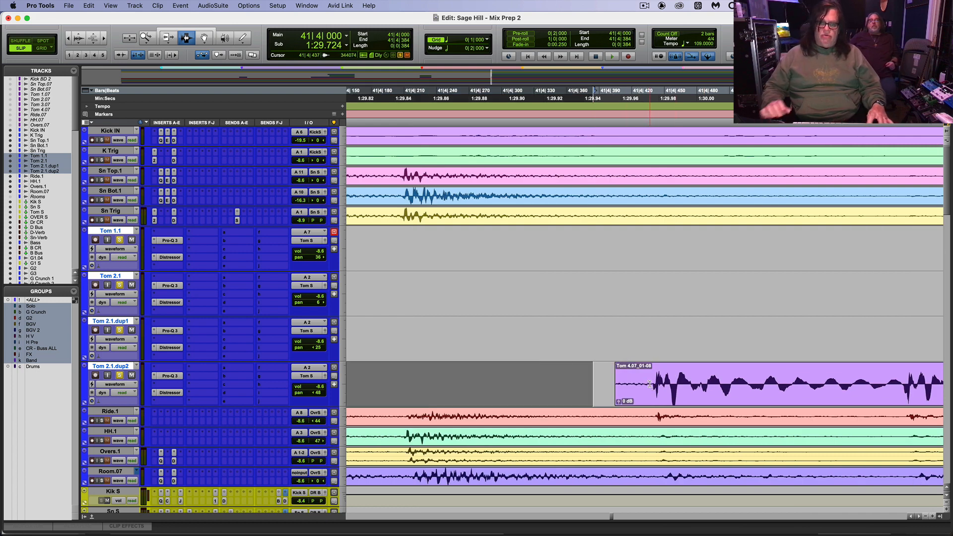
left_click(569, 393)
left_click_drag(582, 377, 644, 397)
key("d")
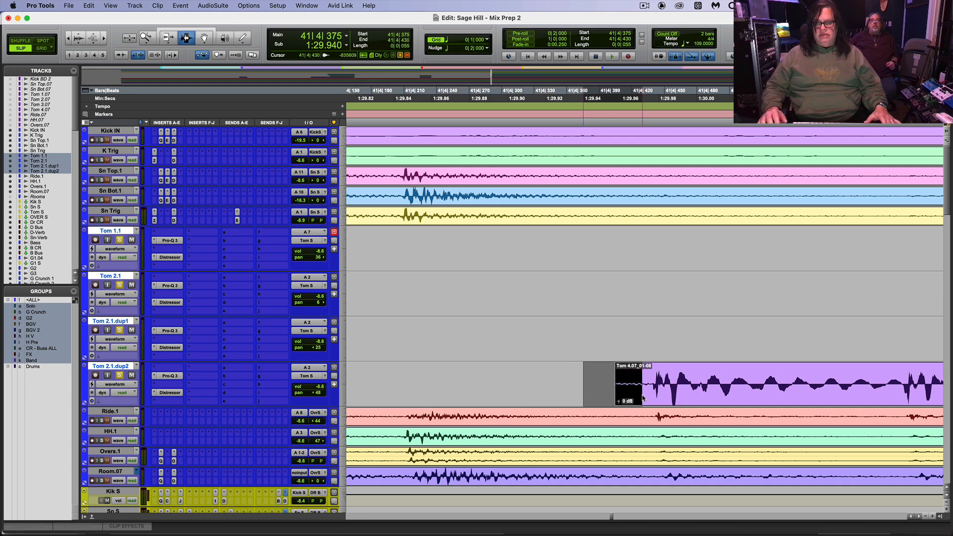
key("super+f")
key("Return")
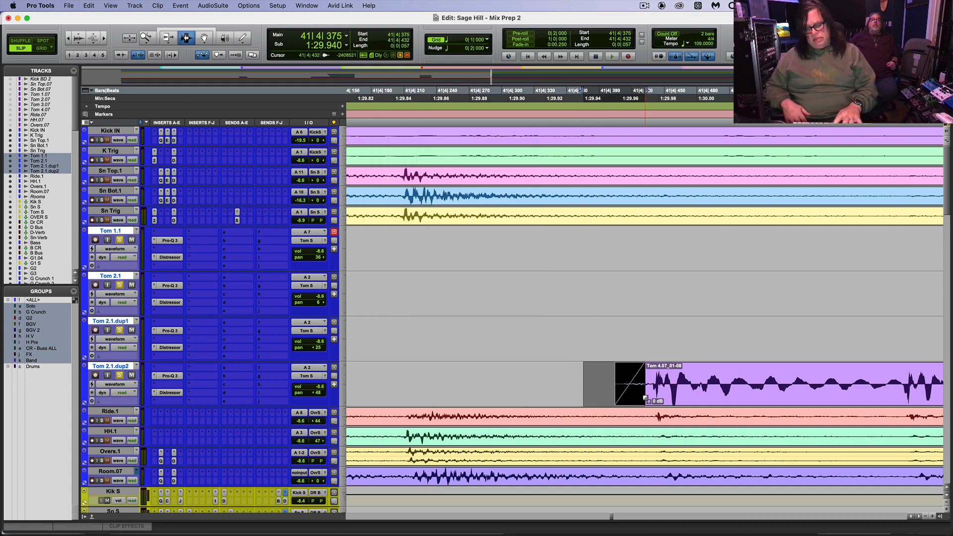
Step: Delete the Tom 1.1 and Tom 2.1 audio from 41|4|514 to just after 42|4, and Tom 2.1.dup1 from 41|4|638 to just before 42|4
key("r")
key("r")
key("r")
key("r")
key("r")
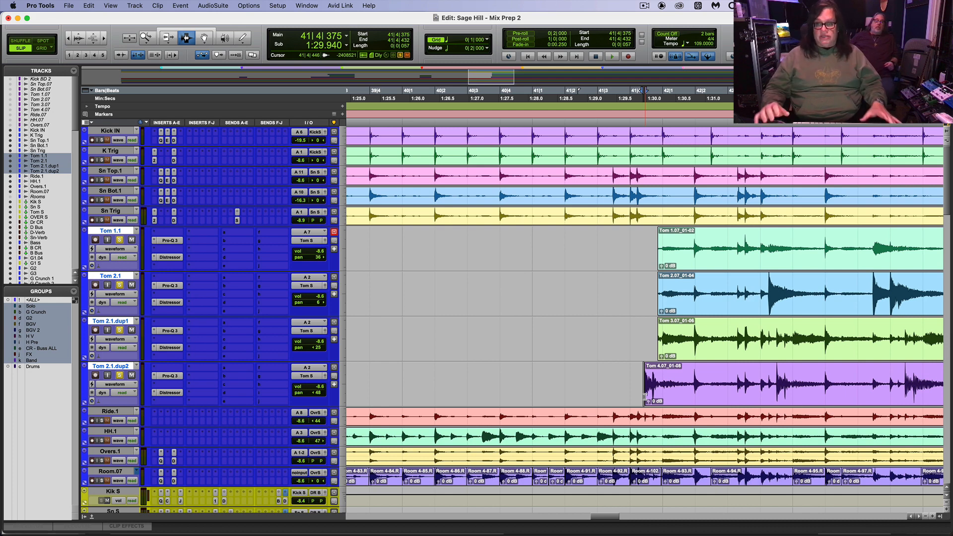
key("t")
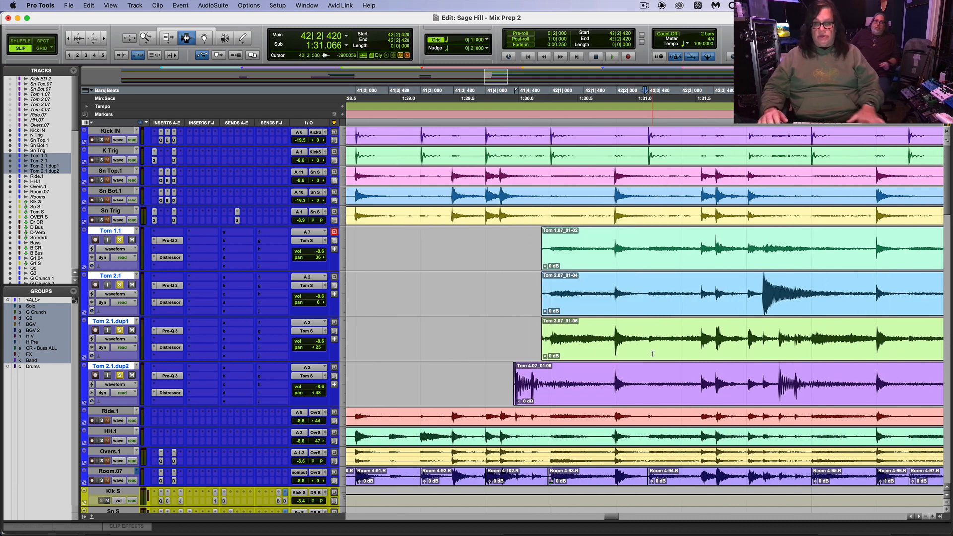
key("space")
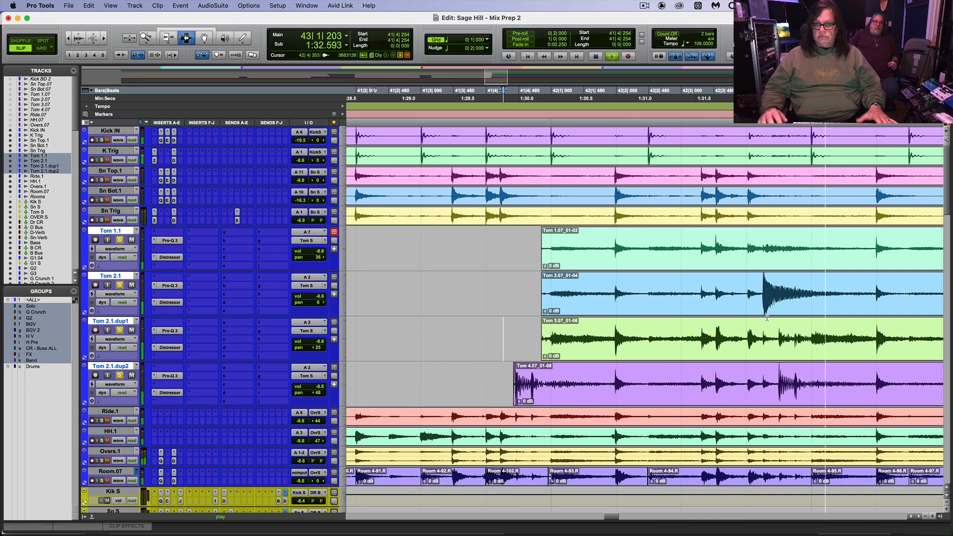
key("space")
left_click_drag(760, 295, 522, 237)
key("BackSpace")
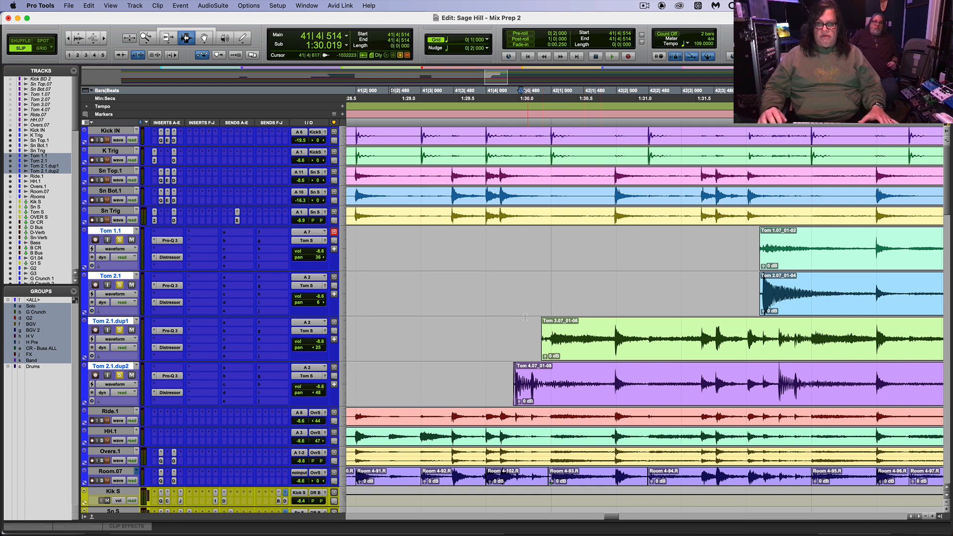
left_click_drag(532, 330, 739, 337)
key("BackSpace")
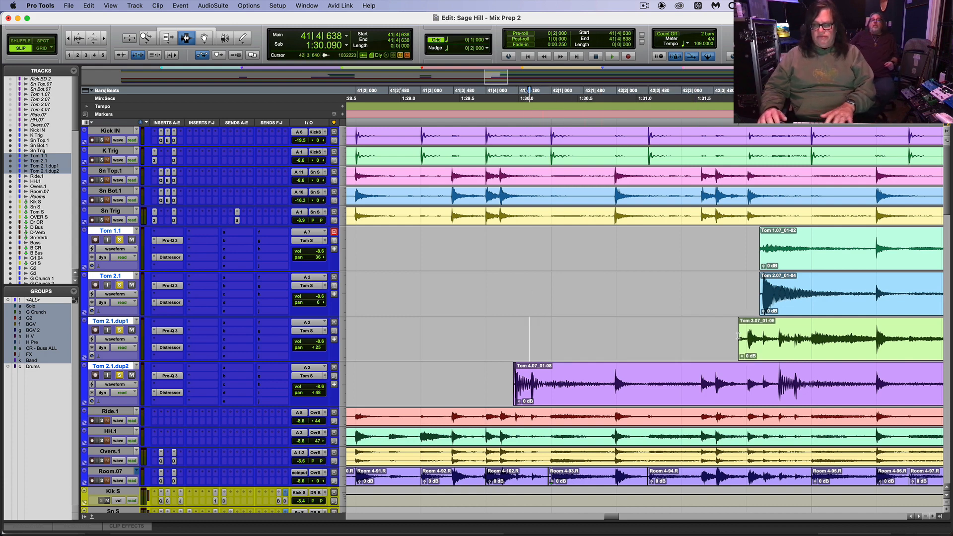
Step: Audition the tom hits from 42|3|840, comparing them with Tom 2.1.dup2 muted
key("space")
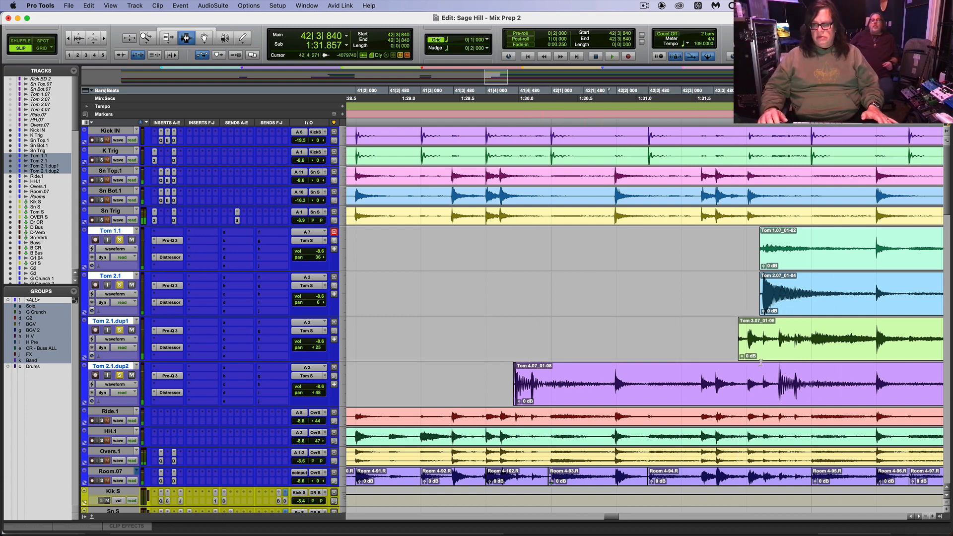
key("space")
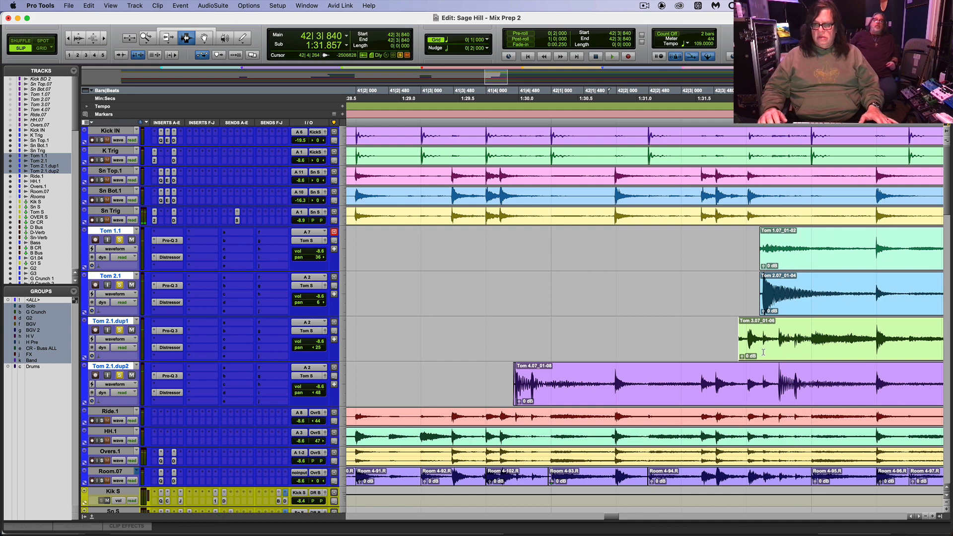
left_click(131, 375)
key("space")
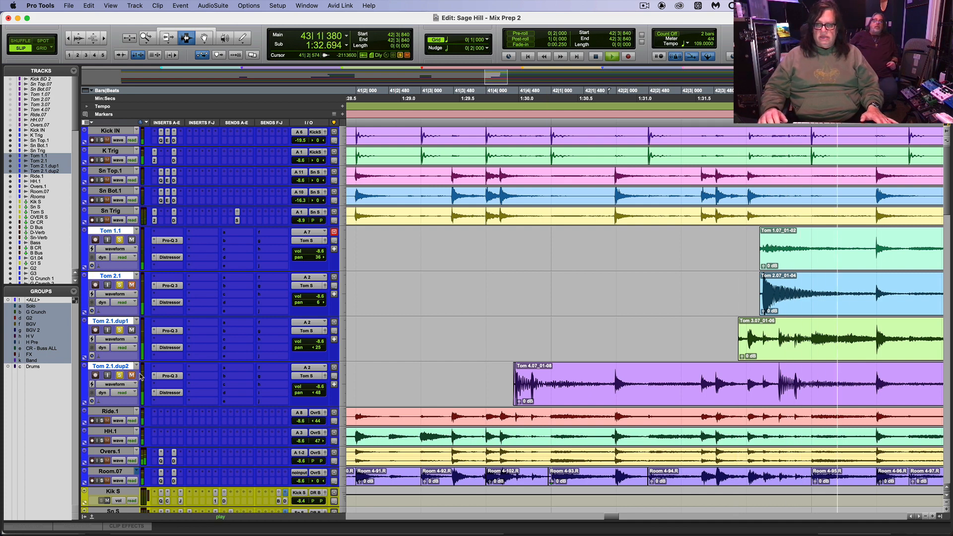
key("space")
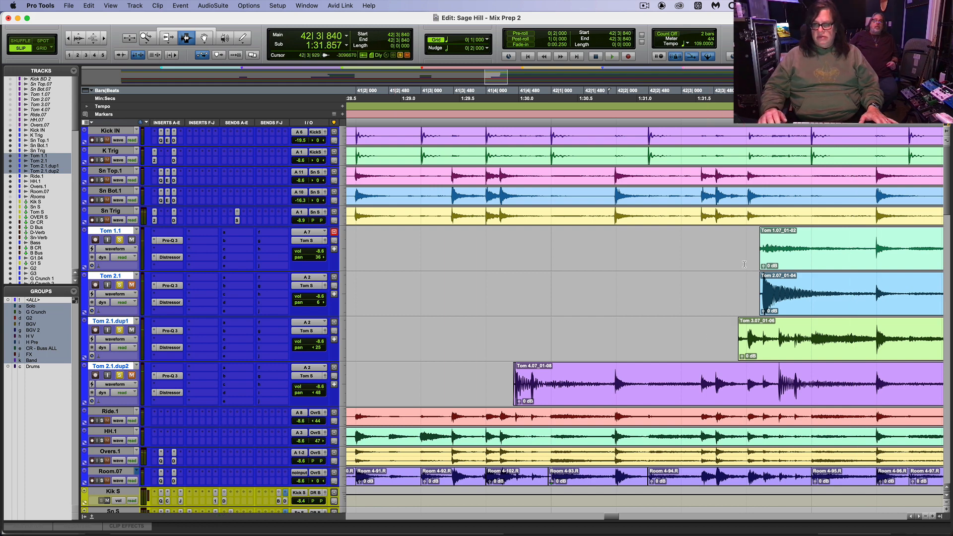
Step: Delete the Tom 1.1 audio from 42|3|949 to just after 43|2, and the Tom 2.1.dup1 audio from 42|3|805 to just before 43|3
left_click_drag(746, 264, 894, 261)
key("Delete")
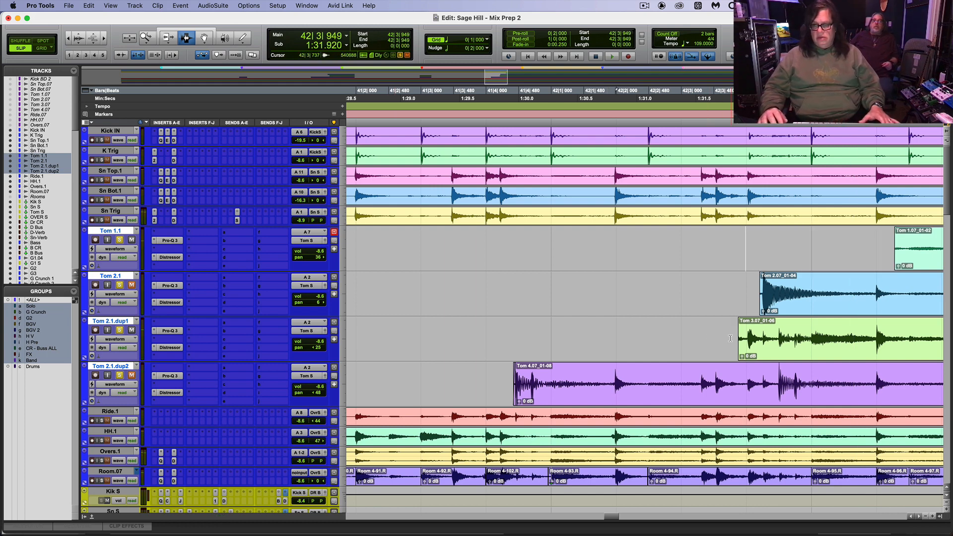
left_click_drag(730, 338, 934, 341)
key("Delete")
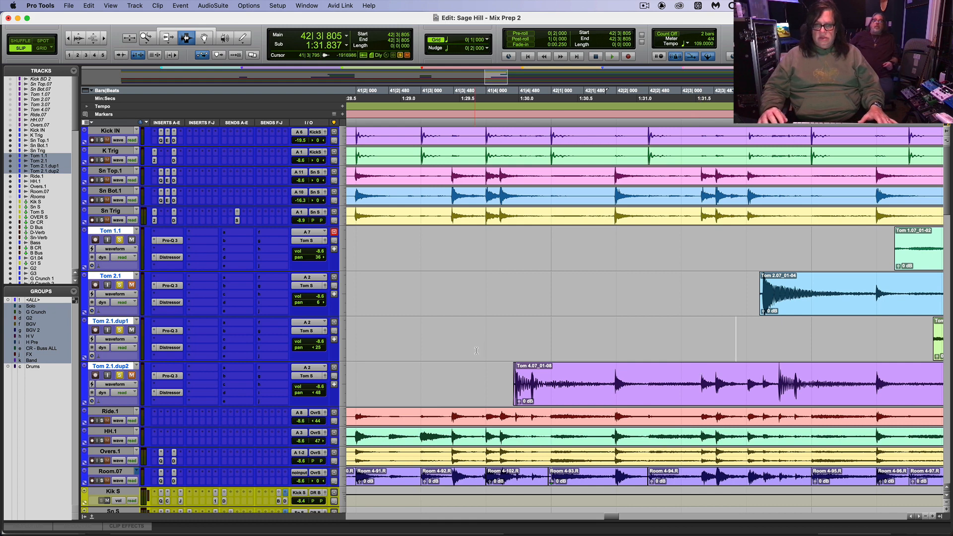
Step: Play back the edited toms from 41|3|898 and check the following hits in bar 43 from 43|1|931
key("space")
key("space")
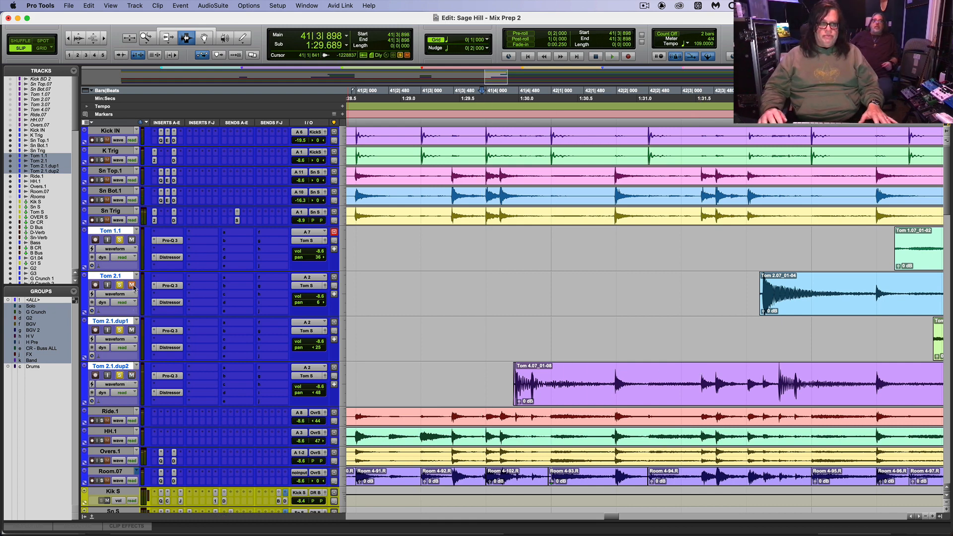
key("space")
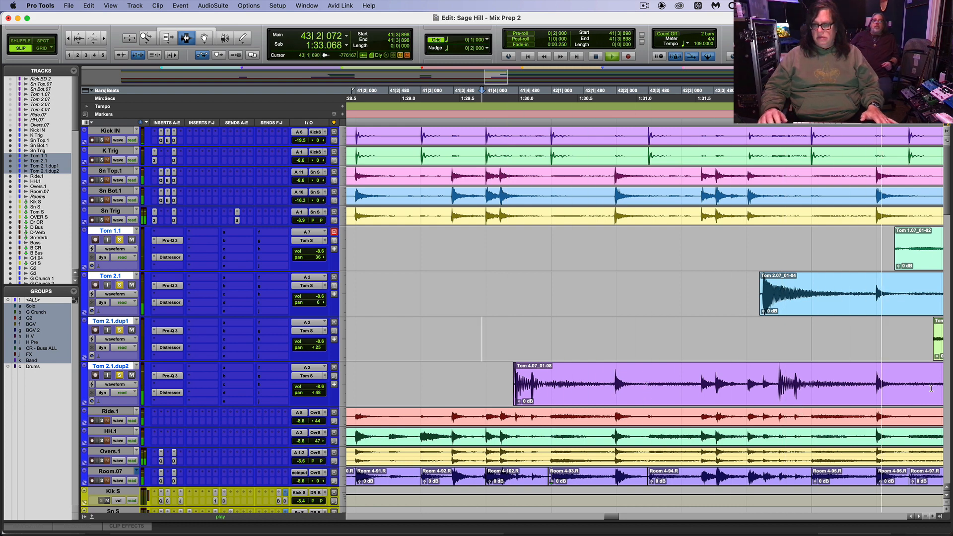
key("space")
key("r")
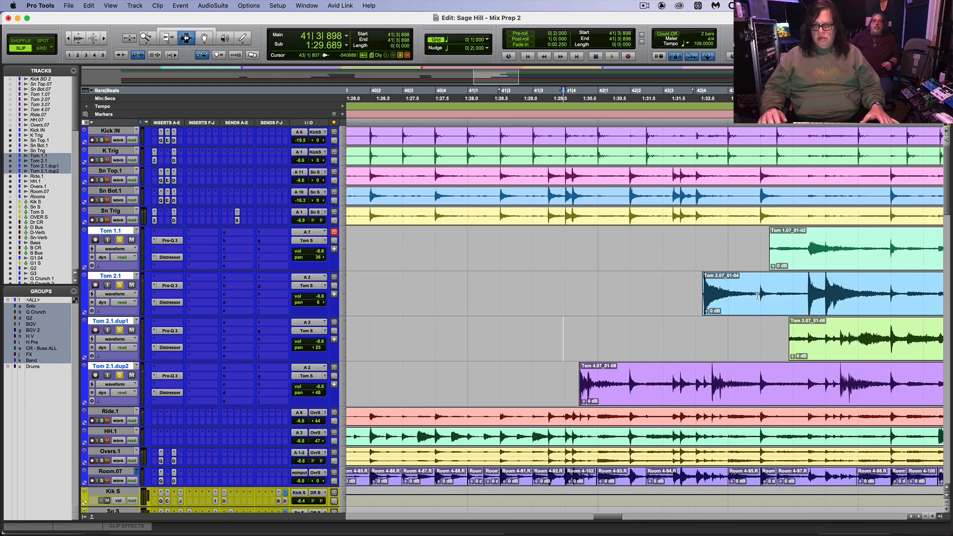
key("space")
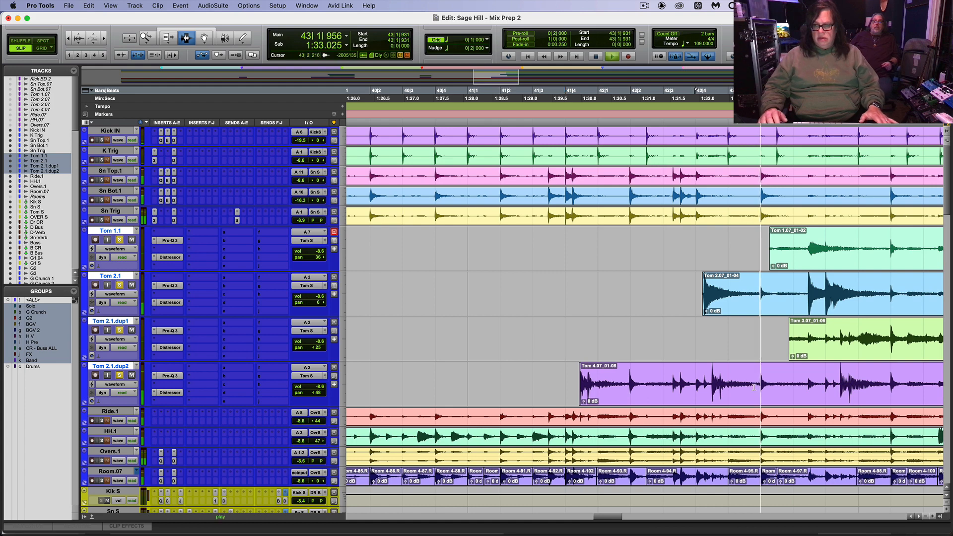
Step: Delete the Tom 1.1 audio from 43|1|869 and the Tom 2.1.dup1 audio from 43|2|698, both to just after 44|3
left_click(810, 343)
key("t")
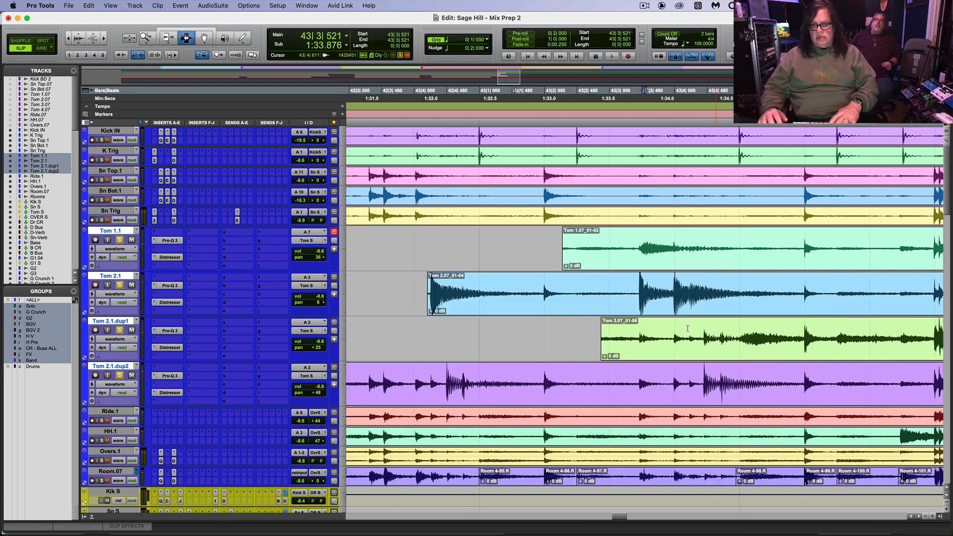
left_click_drag(539, 256, 896, 256)
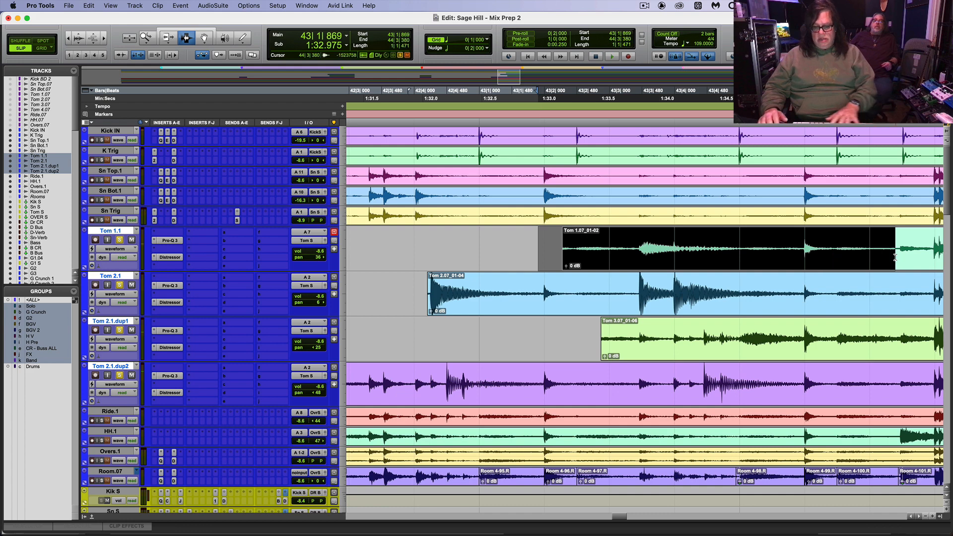
key("Delete")
left_click_drag(591, 336, 894, 338)
key("Delete")
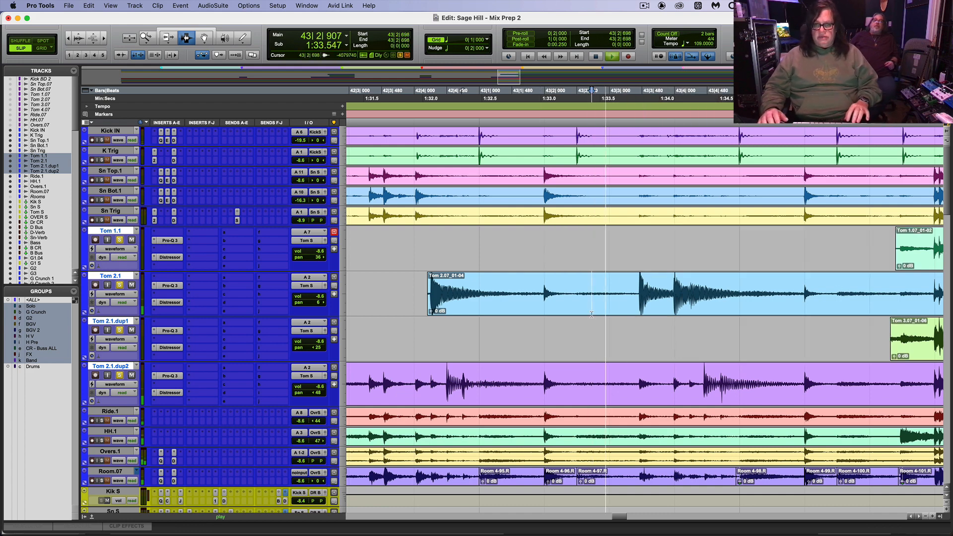
Step: Add a fade-in to the start of the Tom 2.1 clip, selected from 42|3|833 to 42|4|223
left_click_drag(406, 299, 417, 302)
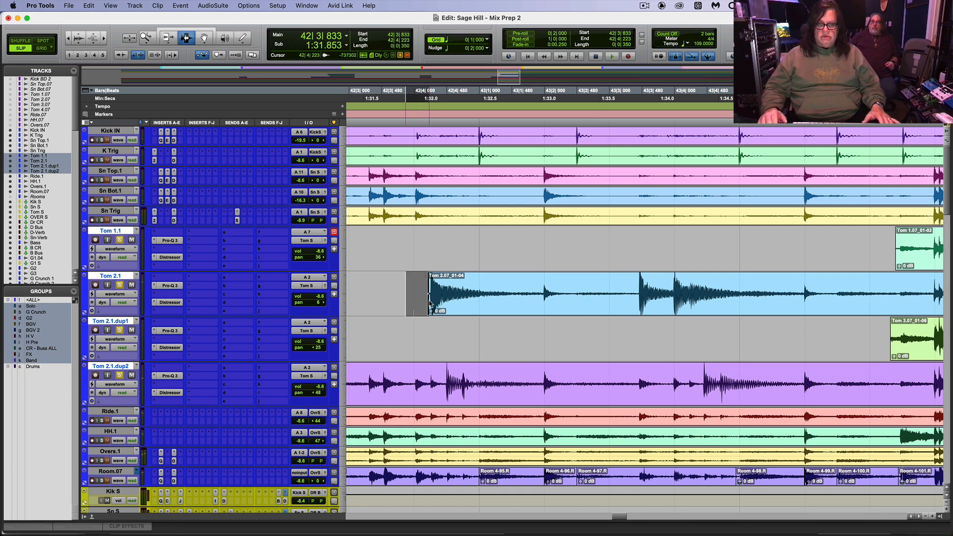
key("super+f")
key("Return")
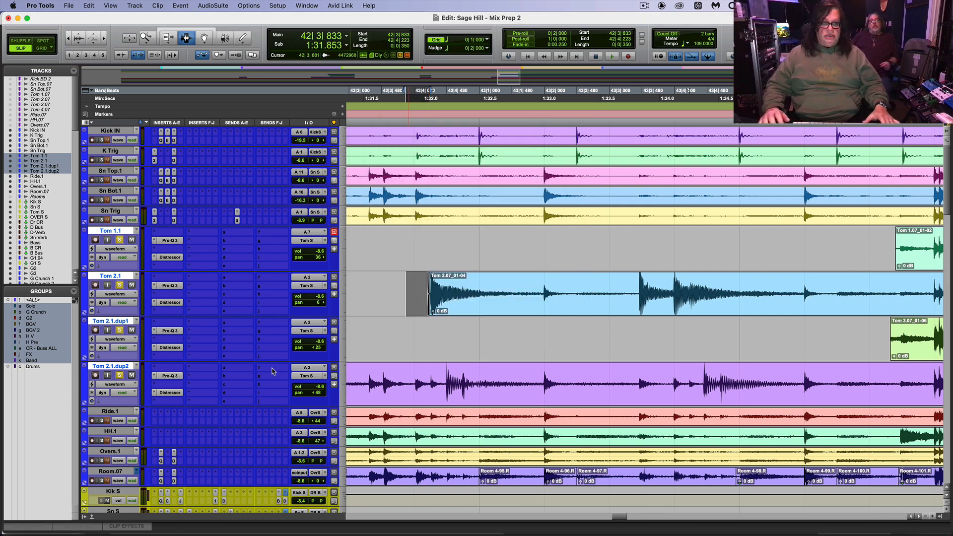
Step: Rename the four tom tracks, in order, as T1, T2, T3 and T4
double_click(118, 232)
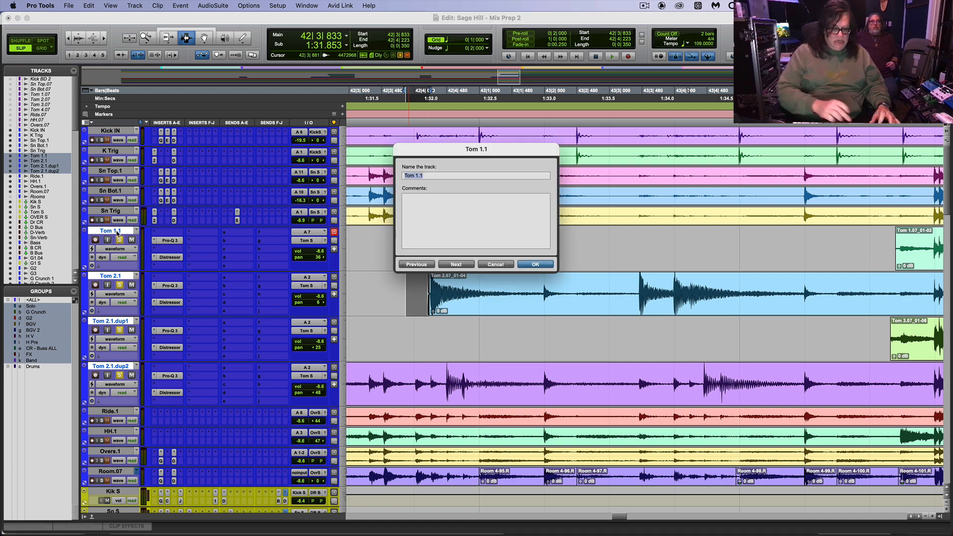
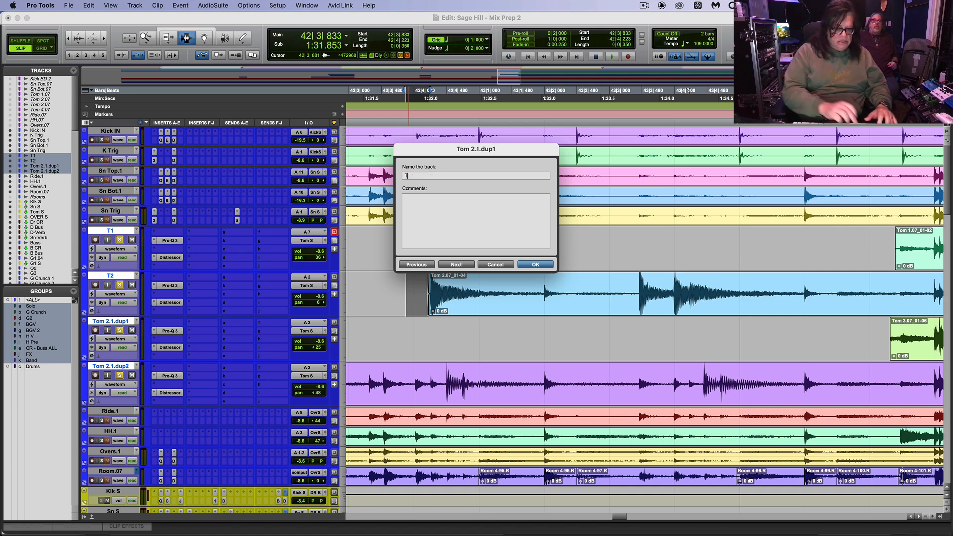
type("T3")
key("Return")
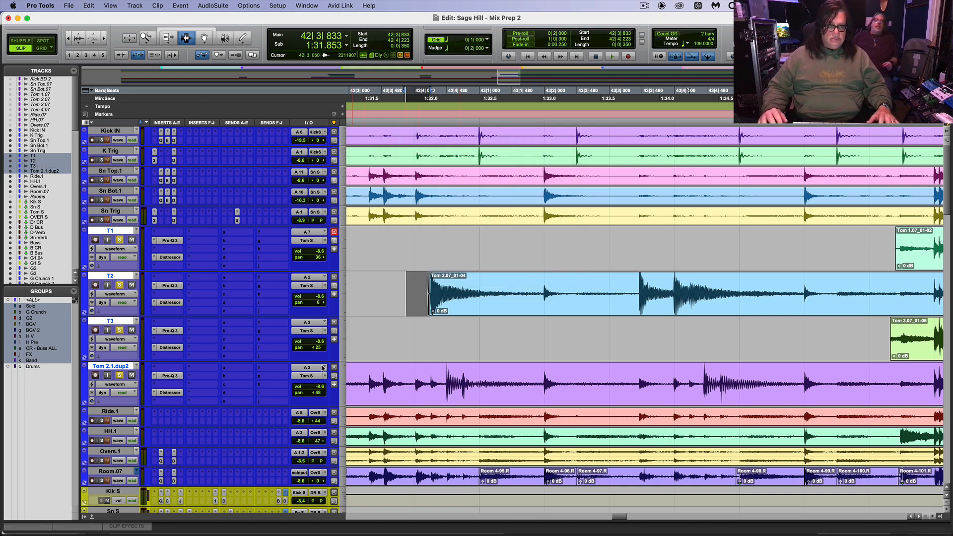
double_click(109, 367)
type("T4")
key("Return")
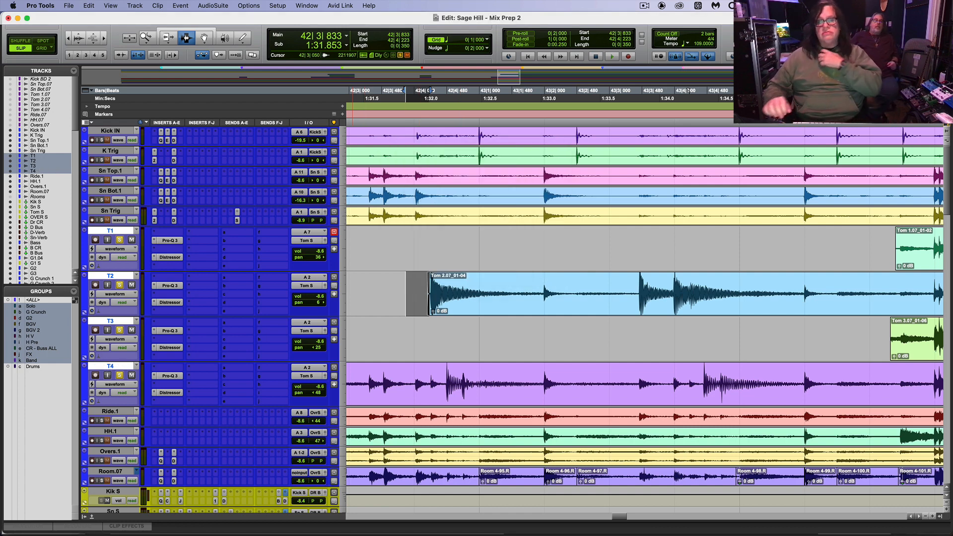
Step: Play back the tom tracks through bars 44 and 45, restarting from 44|2|743, to check which toms are actually hit
key("super+bracketleft")
key("super+bracketleft")
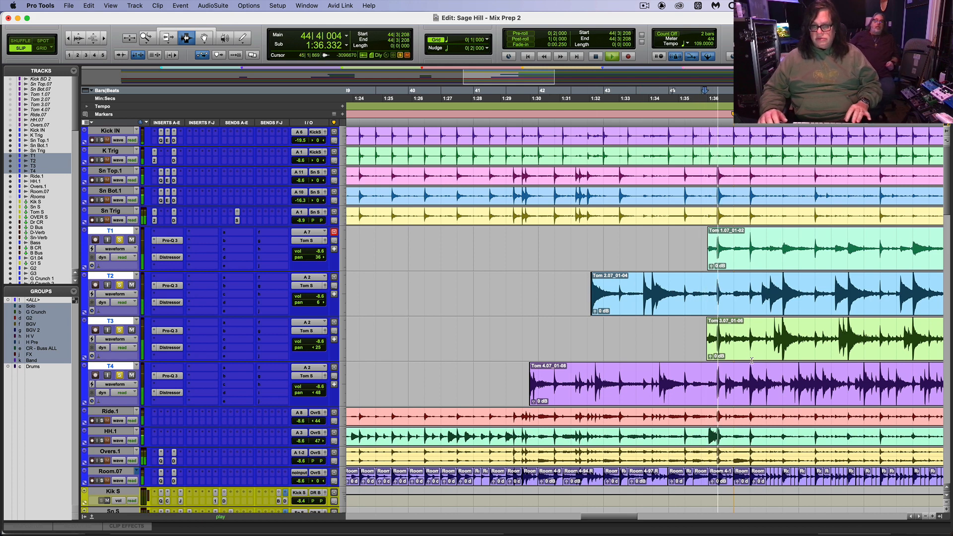
key("space")
key("super+bracketright")
key("super+bracketright")
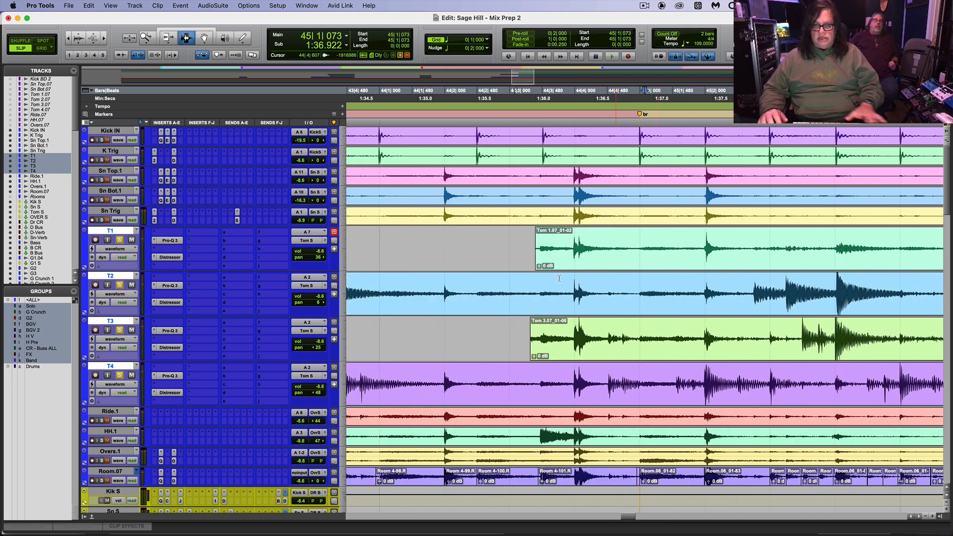
key("space")
key("space")
left_click(495, 239)
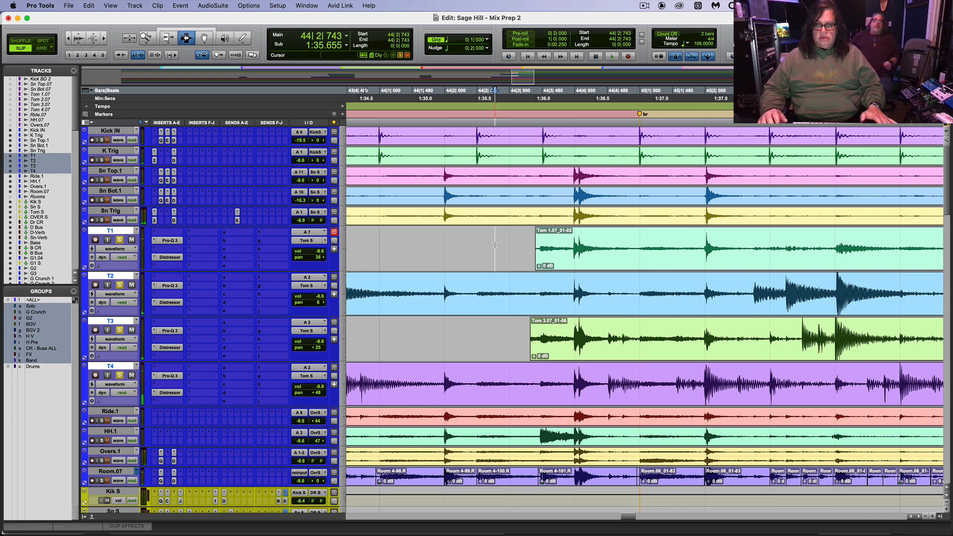
key("space")
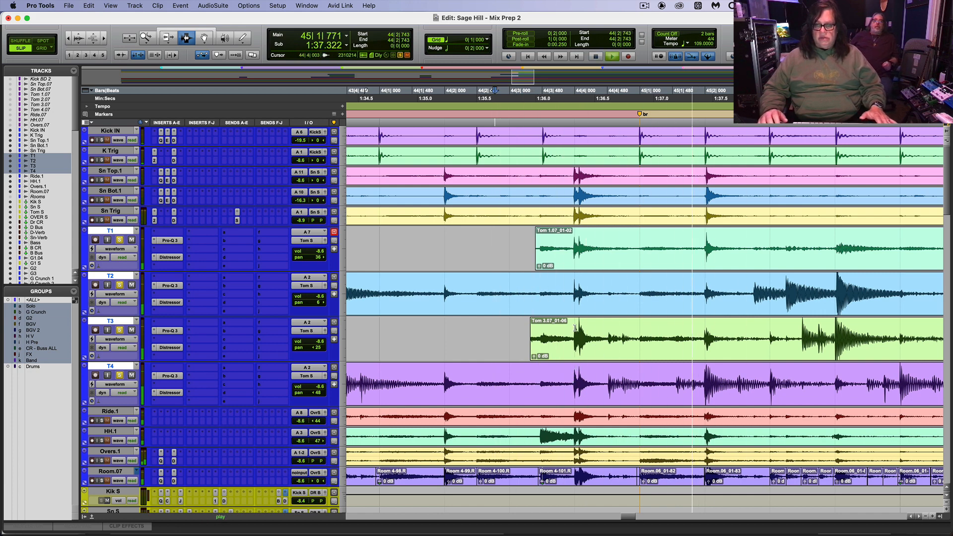
key("space")
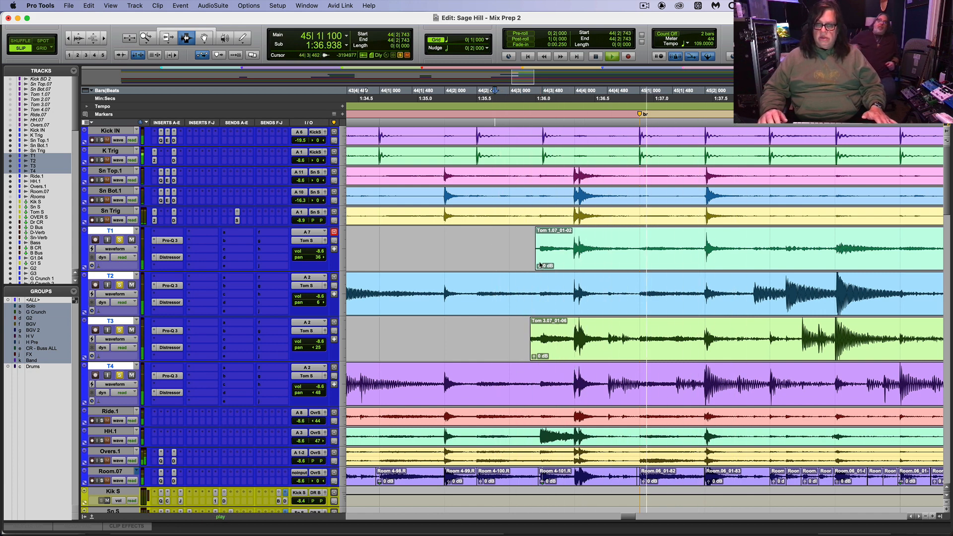
key("space")
key("space")
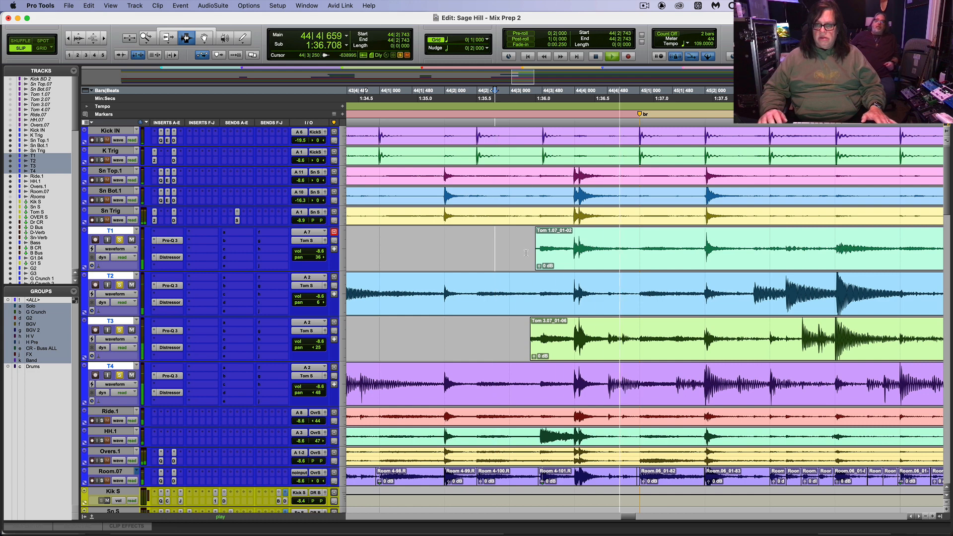
key("space")
Step: Delete the T1 audio from 44|3|277 to about 52|4
left_click_drag(527, 254, 688, 254)
key("r")
key("r")
key("r")
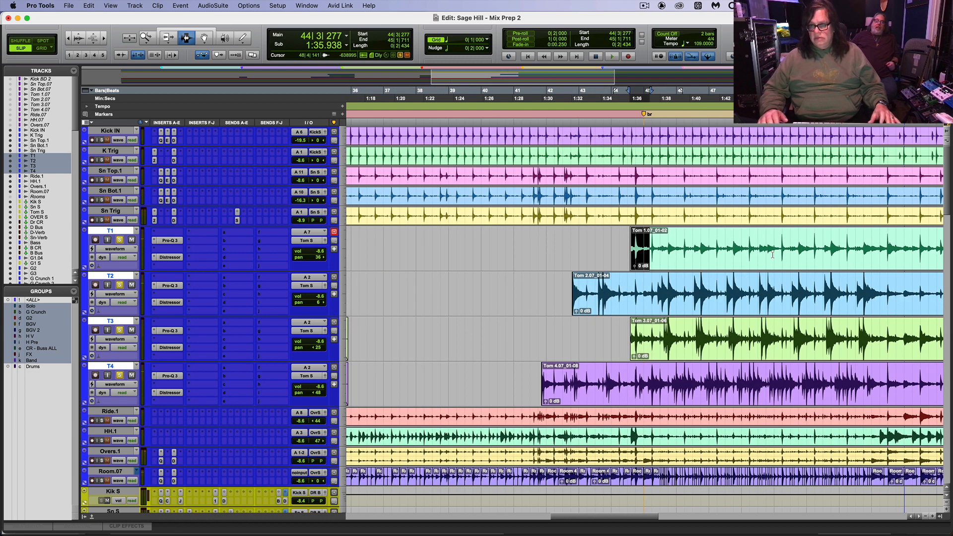
left_click_drag(772, 255, 895, 261)
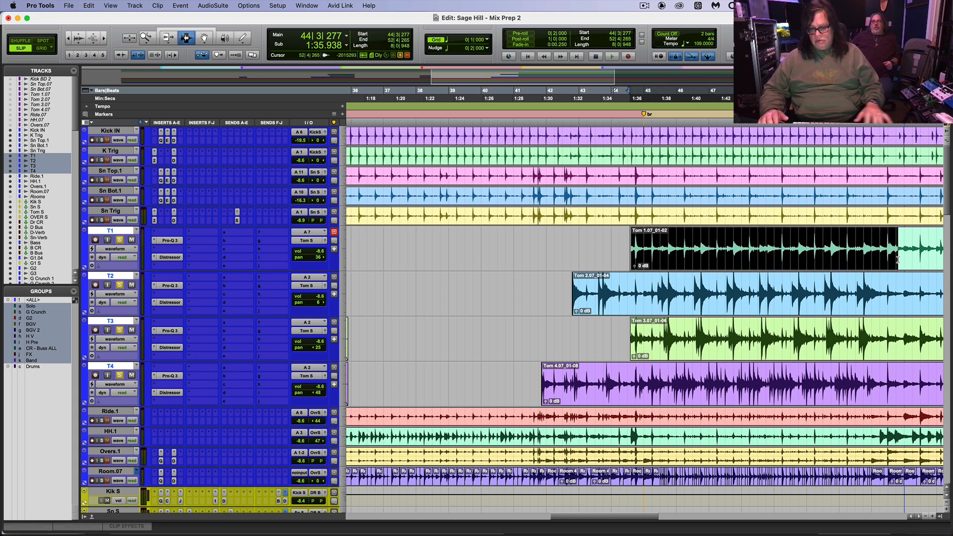
key("Delete")
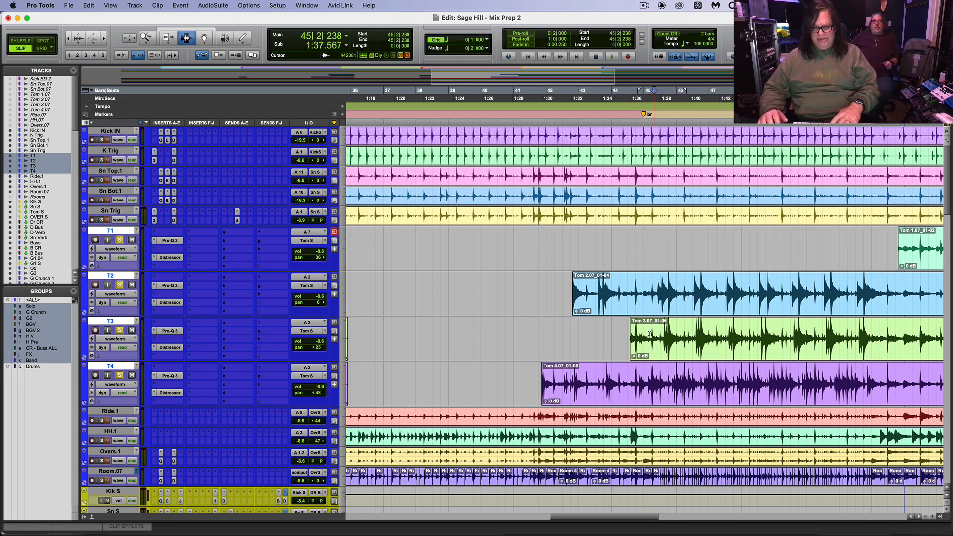
Step: Delete the T3 audio up to just after 45|1 and fade in the remaining clip, selected from 45|1|224 to 45|1|869
key("t")
key("t")
left_click(536, 341)
key("space")
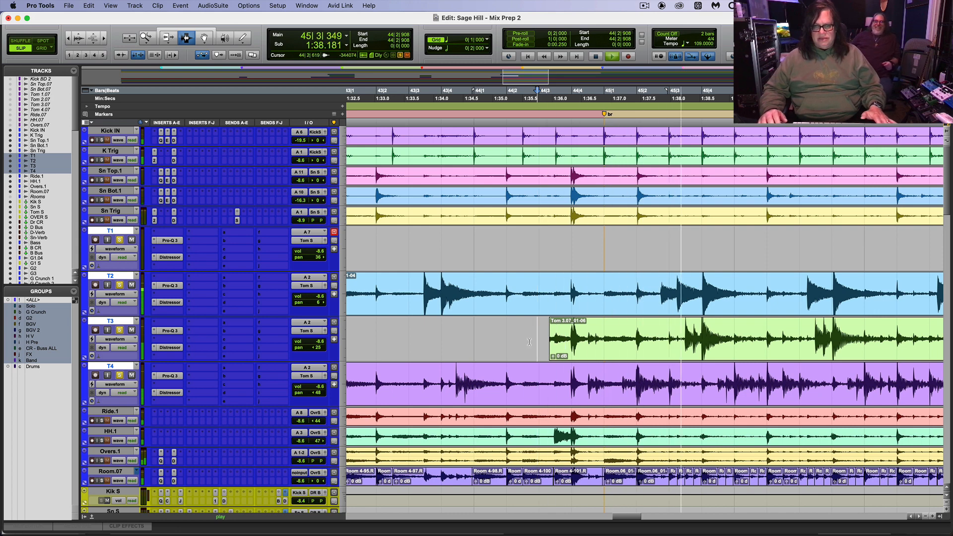
left_click_drag(534, 342, 624, 350)
key("Delete")
key("super+f")
key("Return")
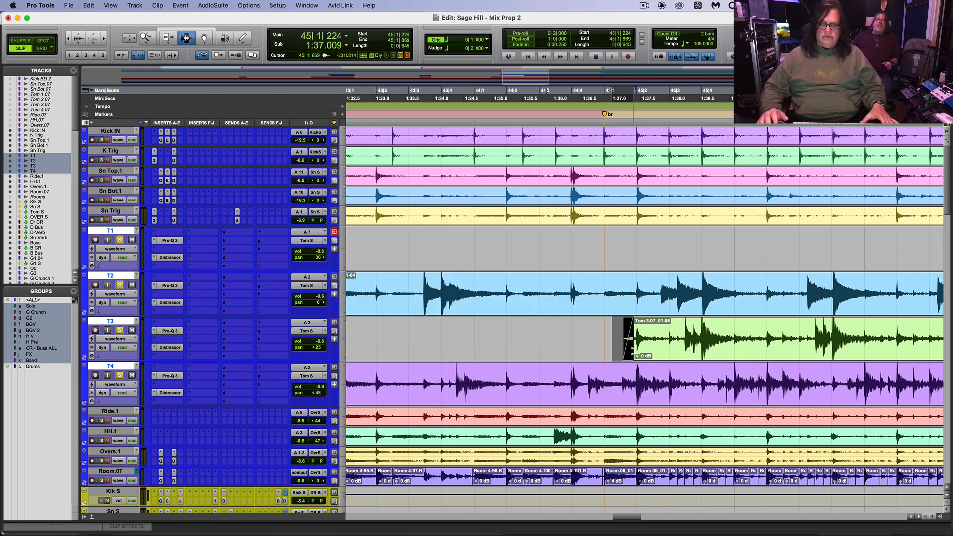
Step: Delete the T2, T3 and T4 audio from 52|4|910 to 53|2|939 and fade out the preceding clips, selected from 52|2|112 to 53|1|911
left_click(419, 259)
key("space")
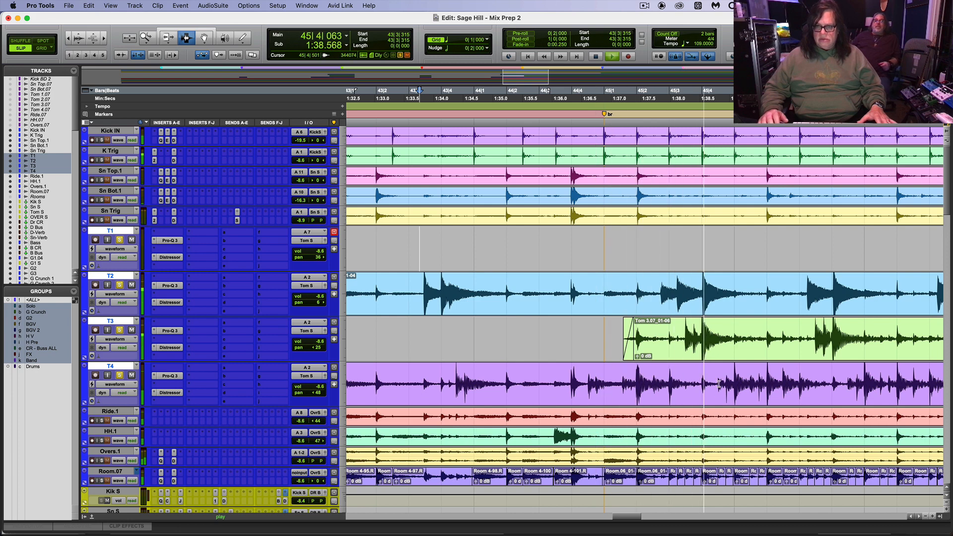
key("r")
key("r")
key("r")
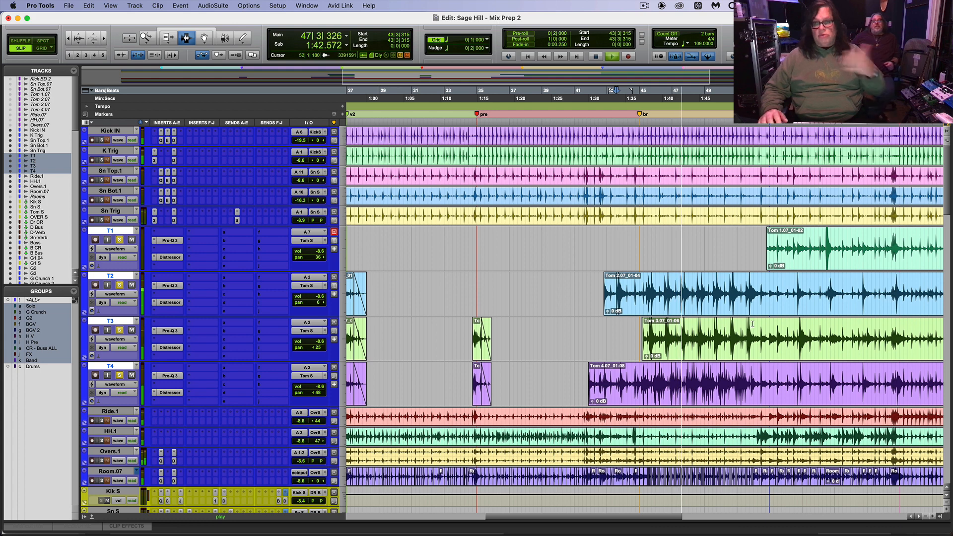
scroll(752, 322, "up", 3)
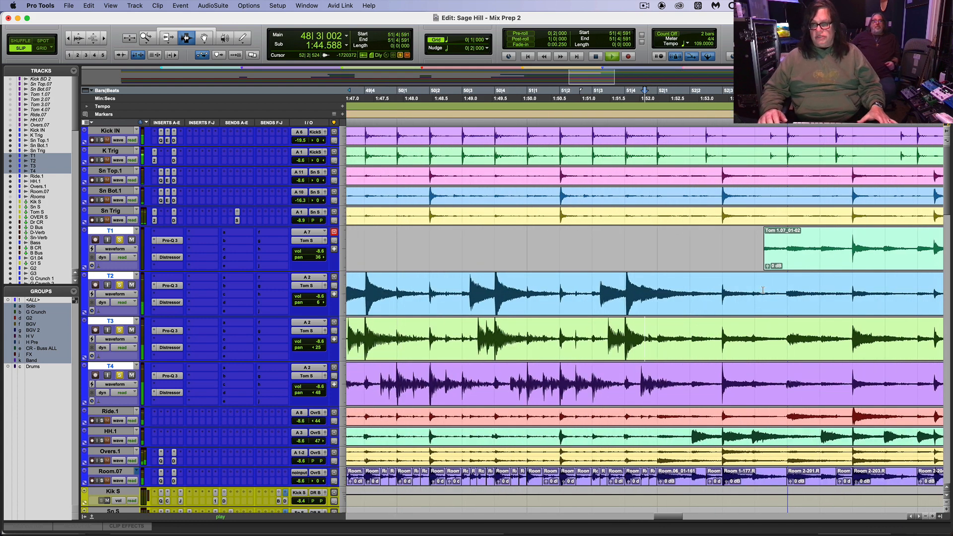
left_click_drag(783, 291, 853, 383)
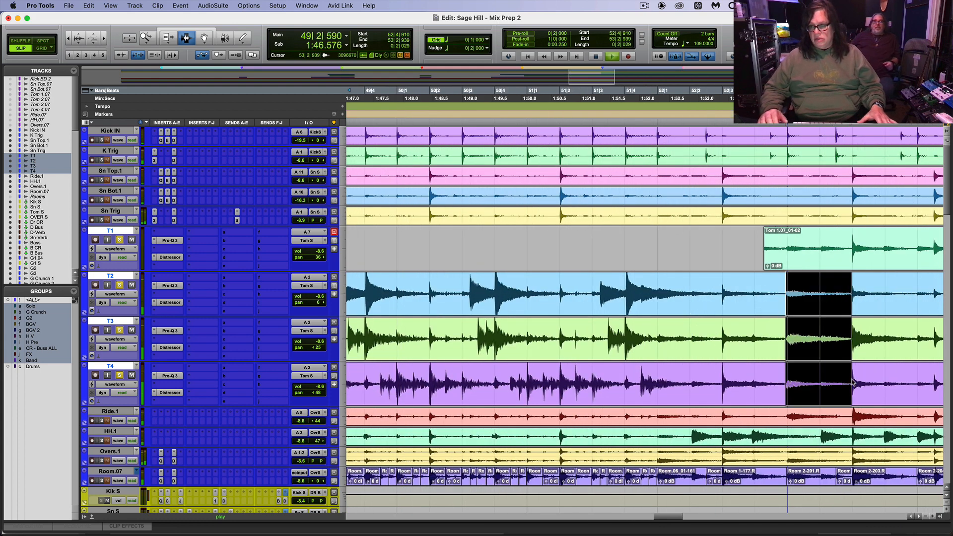
key("Delete")
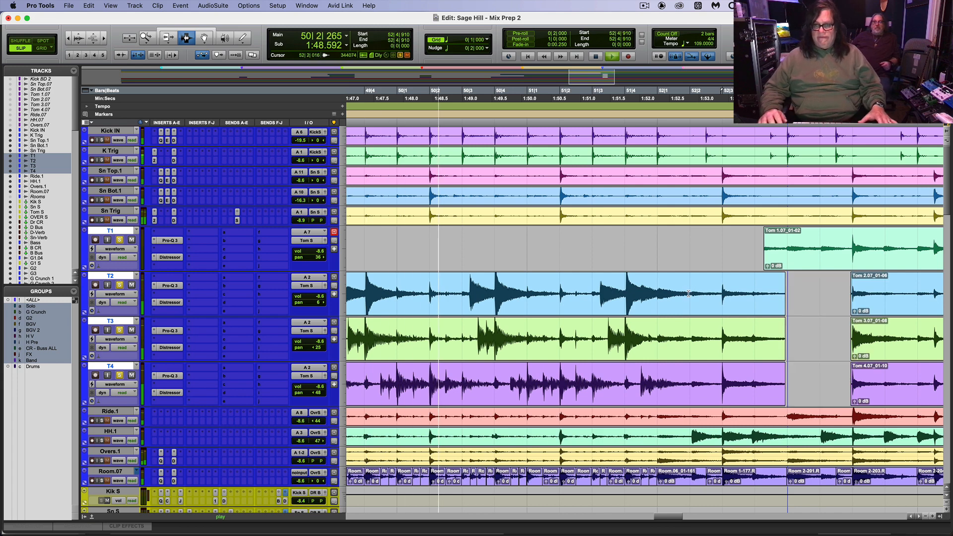
left_click_drag(693, 288, 818, 375)
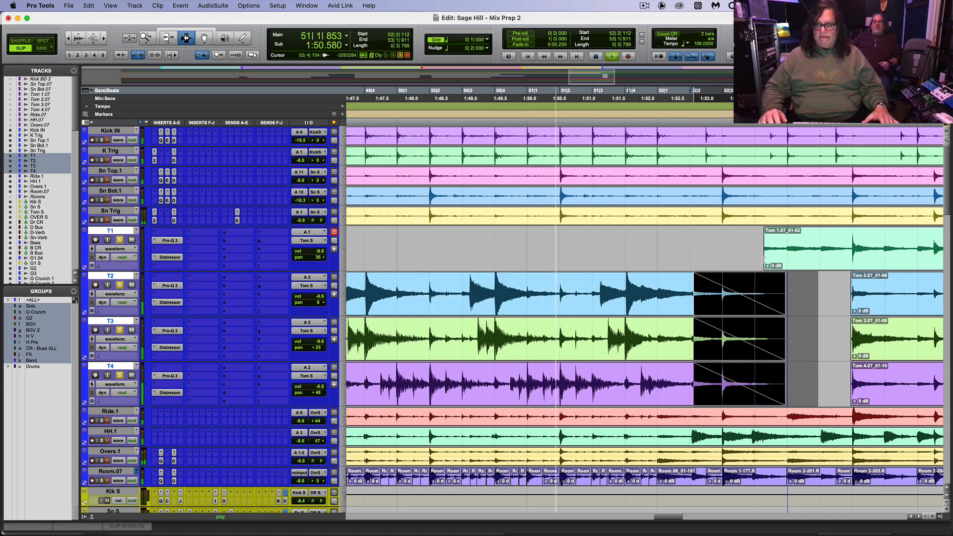
Step: Delete the T1 audio up to the T2 clip start in bar 53, and all four toms from 53|2|596 to 54|3|793
left_click_drag(748, 259, 851, 259)
key("Delete")
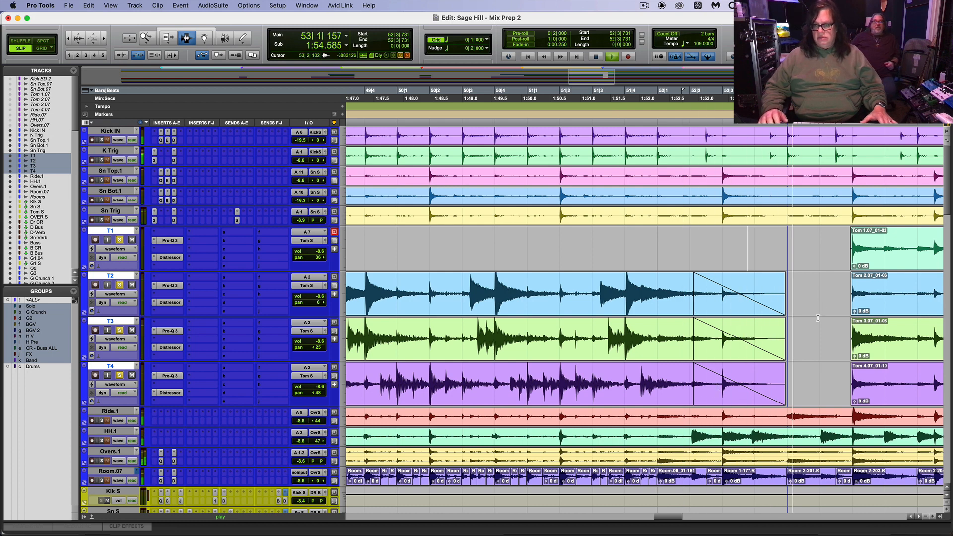
key("super+bracketleft")
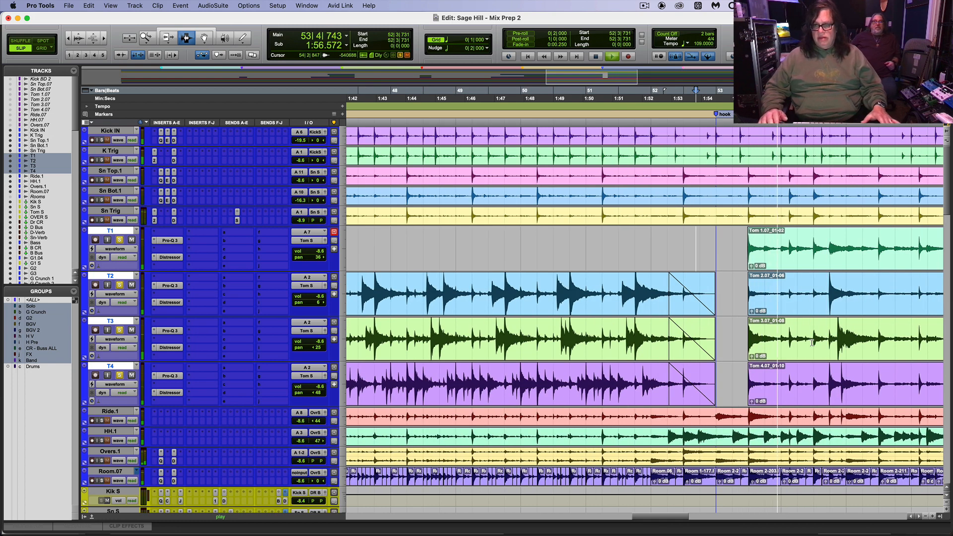
key("super+bracketright")
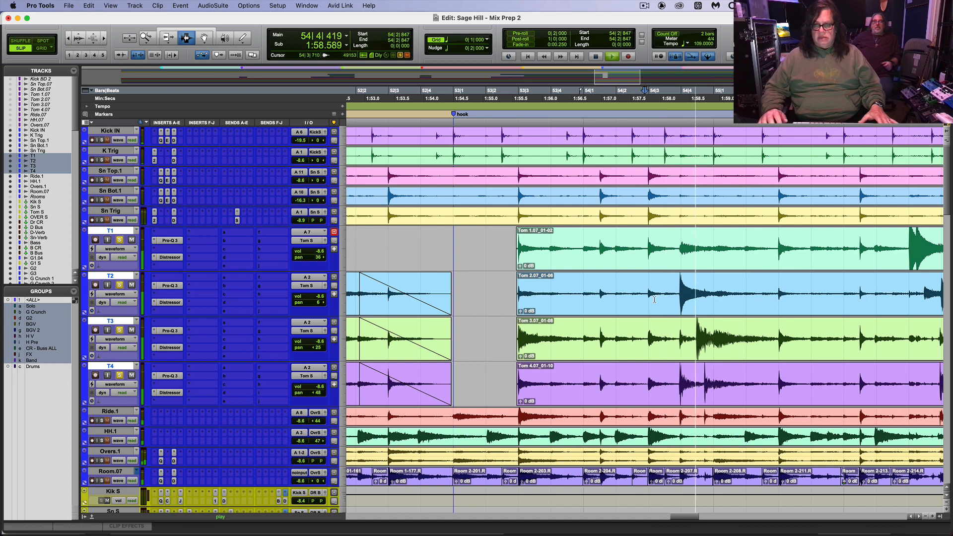
key("space")
left_click_drag(506, 260, 676, 388)
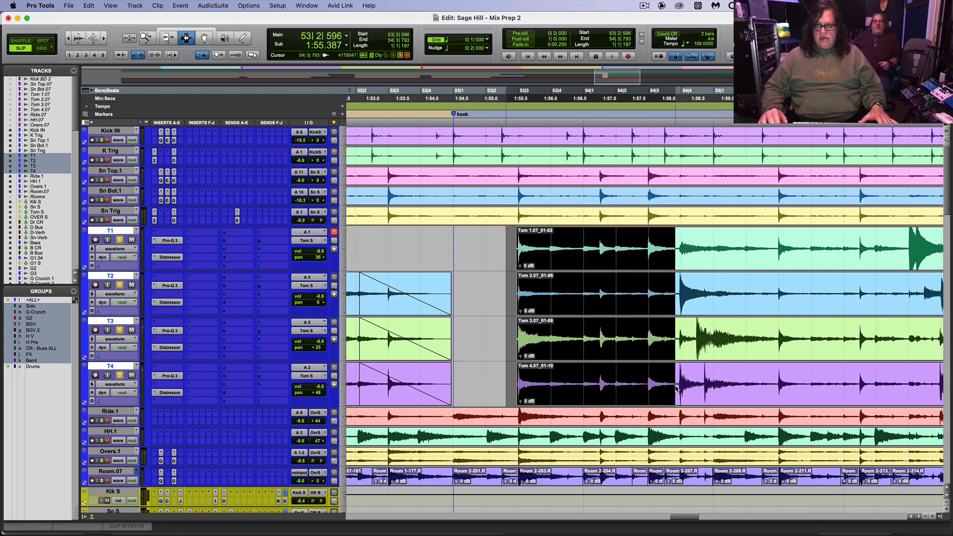
key("Delete")
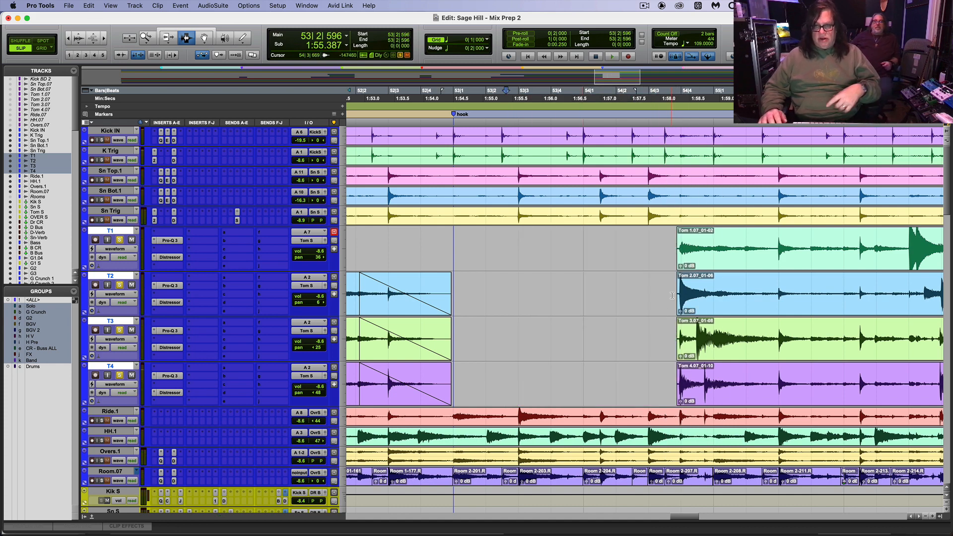
Step: Add fade-ins to the starts of the T2, T3 and T4 clips, selected from 54|3|681 to 54|3|897
key("super+bracketright")
key("super+bracketright")
left_click_drag(605, 301, 659, 365)
key("super+f")
key("Return")
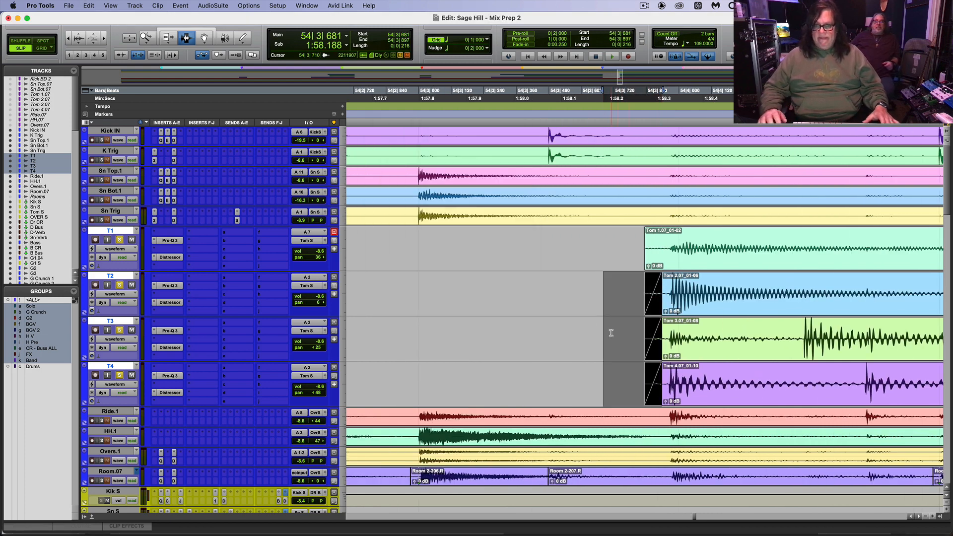
Step: Delete the T3 audio before its hit in 54|4 and add a standard, equal-gain fade-in, selected from 54|4|366 to 54|4|445
left_click_drag(612, 343, 794, 350)
key("Delete")
key("super+f")
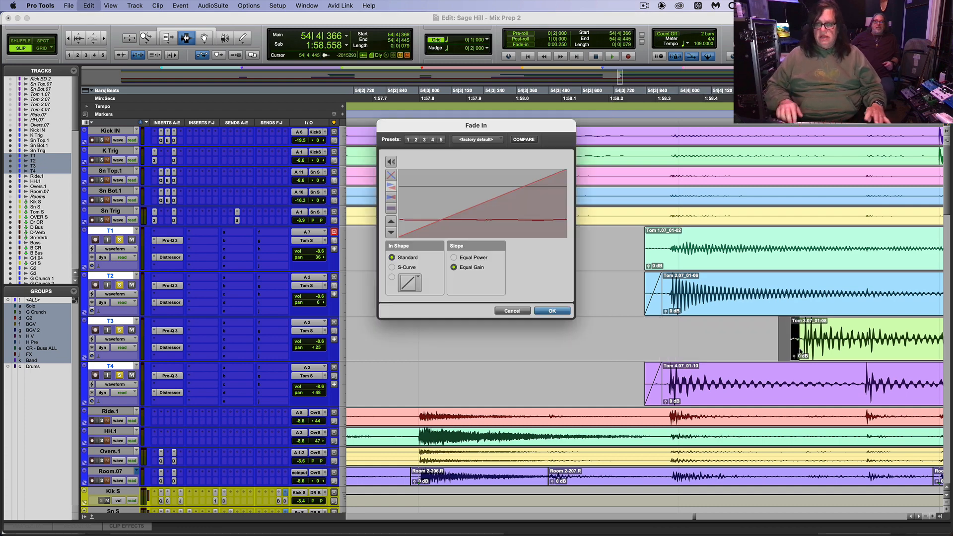
key("Return")
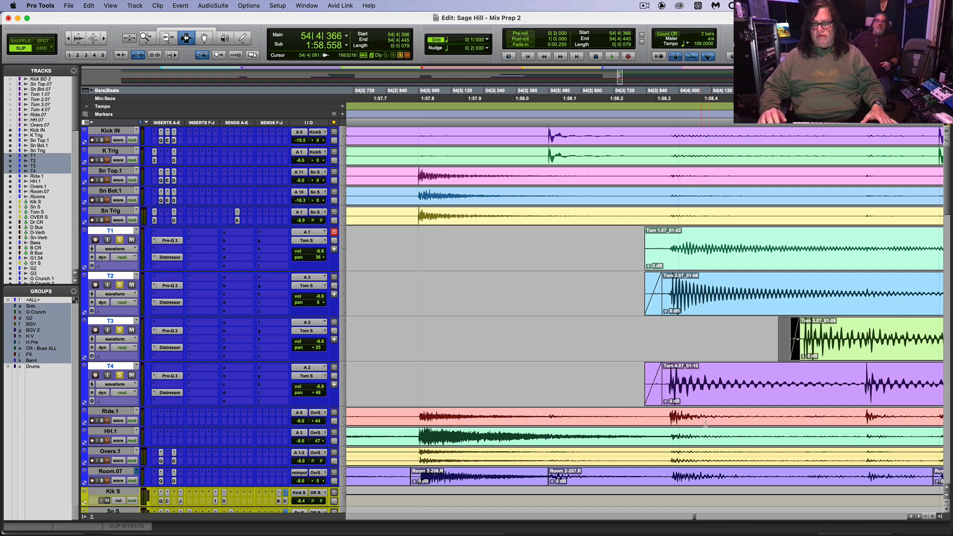
Step: Delete the T1 audio from its clip start in bar 54 up to just before its hit in bar 56
left_click_drag(635, 256, 690, 249)
key("r")
key("r")
key("r")
key("r")
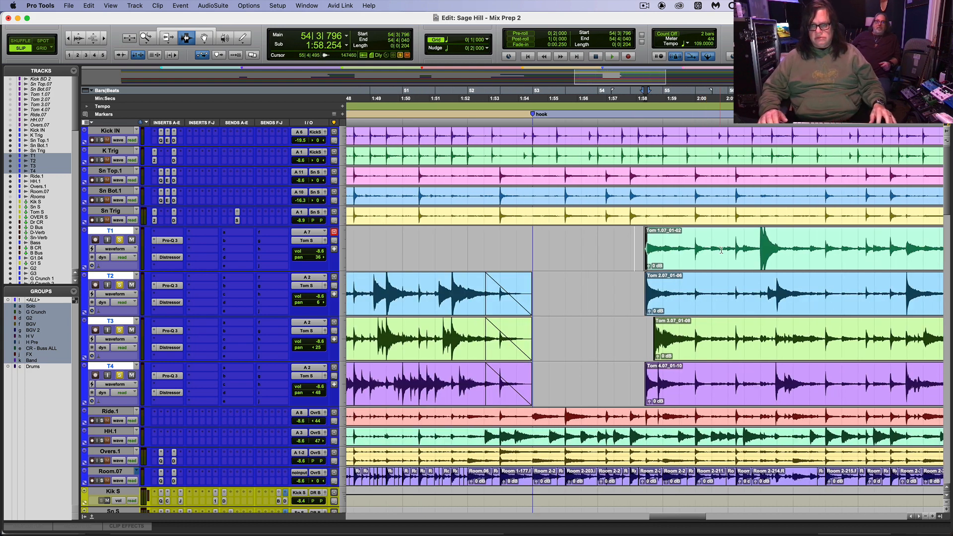
left_click(741, 252, "shift")
key("Delete")
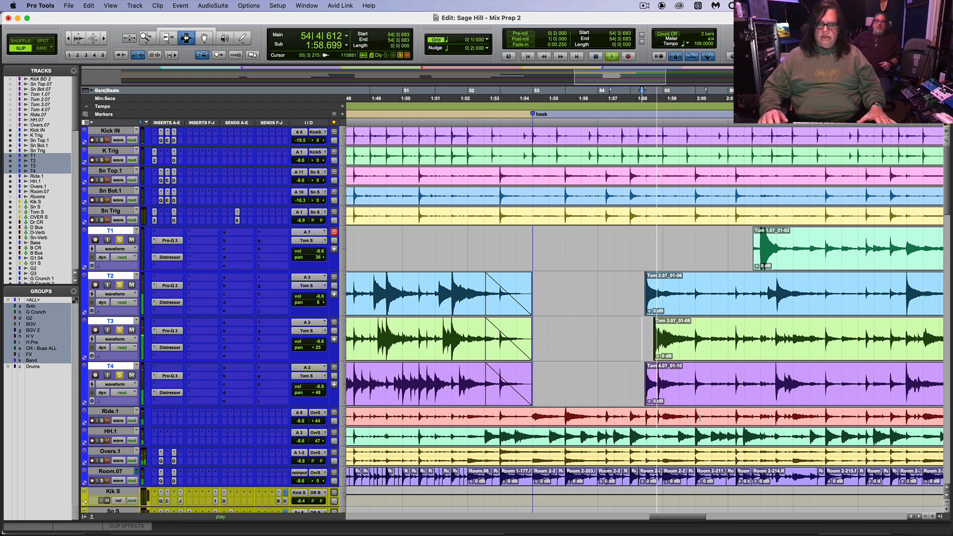
Step: Add a fade-in to the start of the T1 clip, selected from 56|2|113 to 56|2|826
key("space")
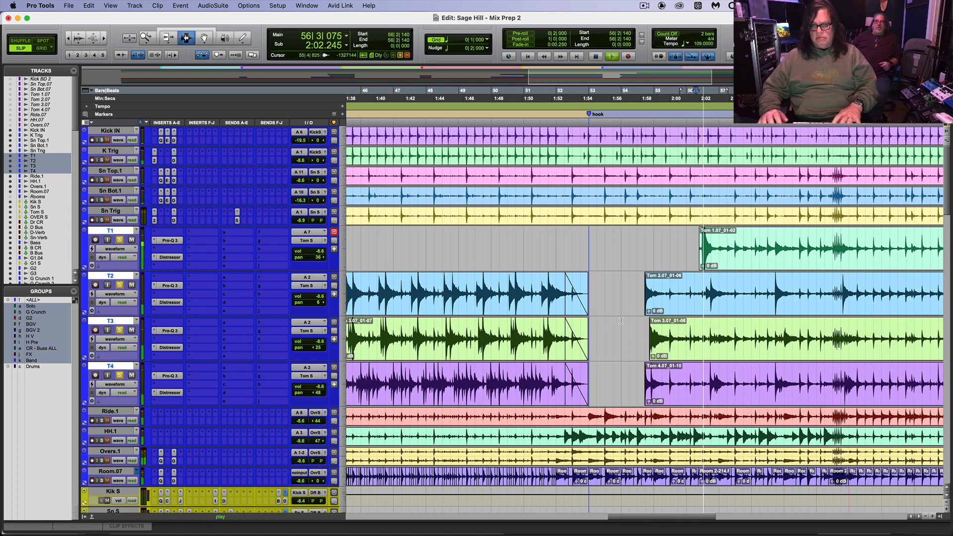
key("r")
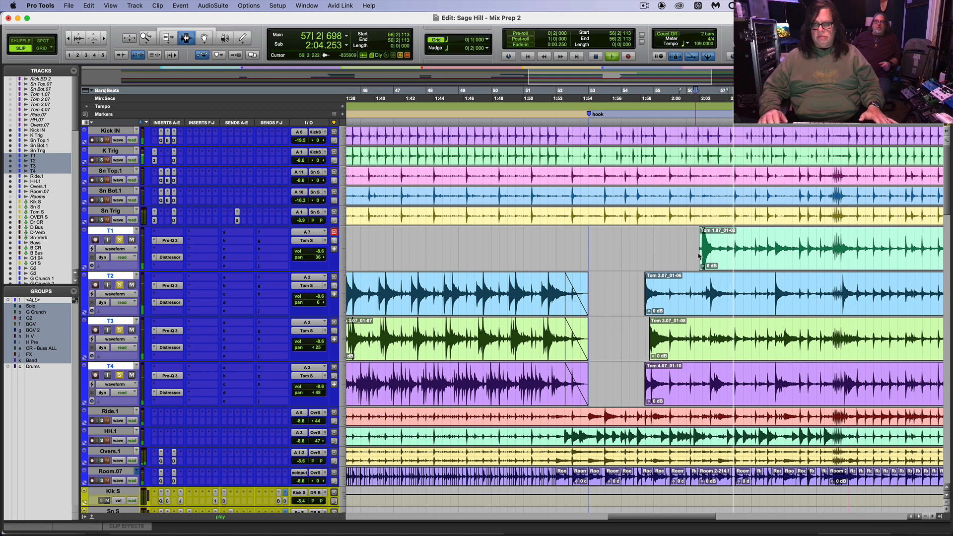
left_click_drag(698, 254, 703, 257)
key("super+f")
key("Return")
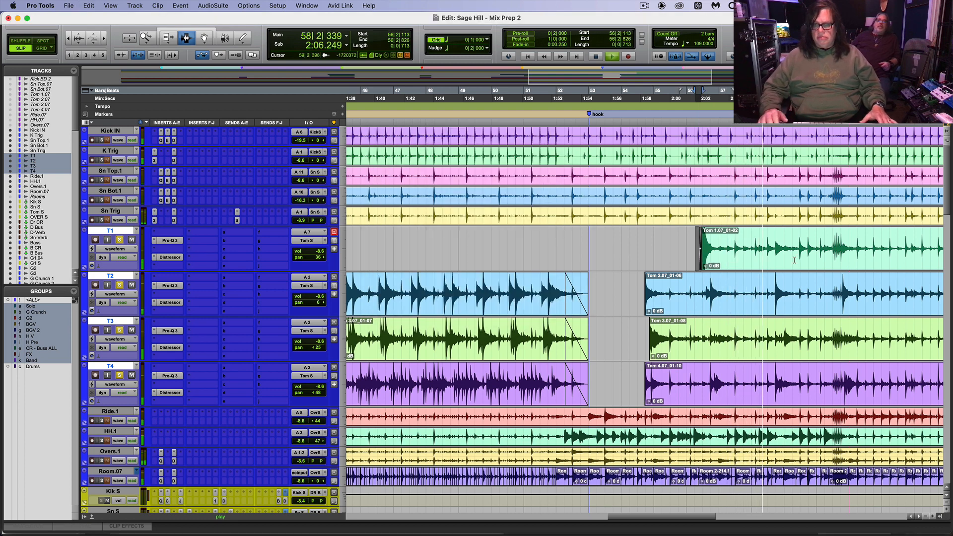
Step: Delete the T2, T3 and T4 audio from 57|4|159 to just before the hits at 58|4
key("space")
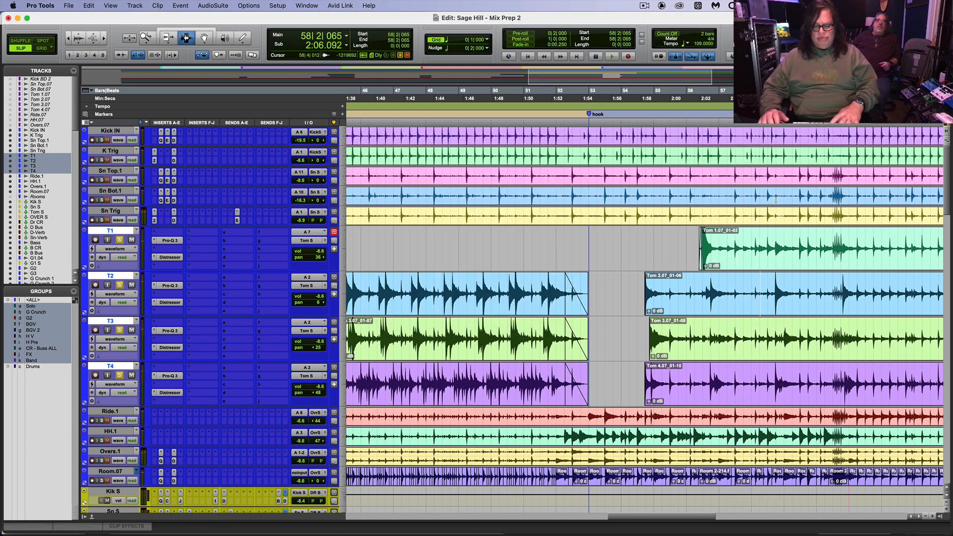
key("t")
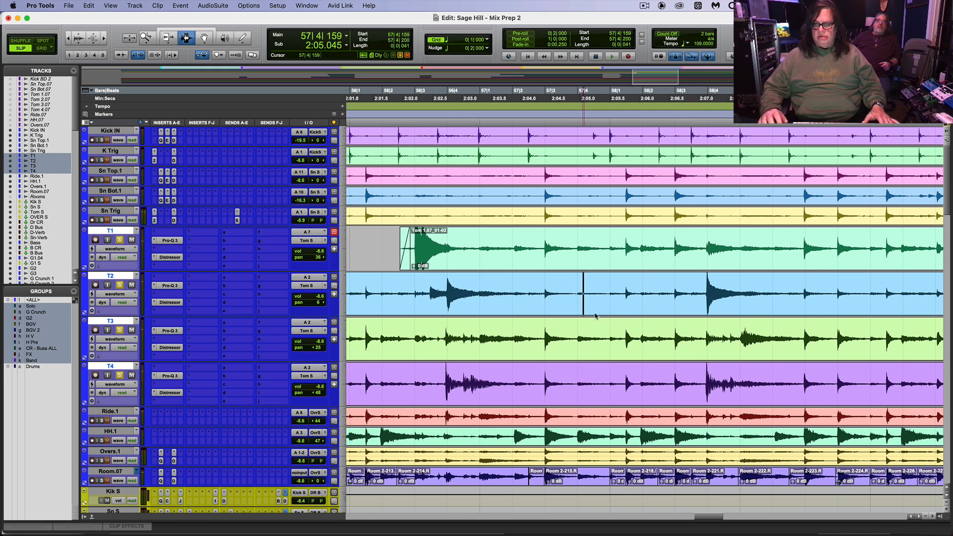
left_click_drag(596, 317, 703, 381)
key("Delete")
Step: On T2, T3 and T4, add fade-ins selected from 58|3|189 to 58|3|903 and fade-outs selected from 57|2|459 to 58|1|558
left_click_drag(682, 303, 710, 384)
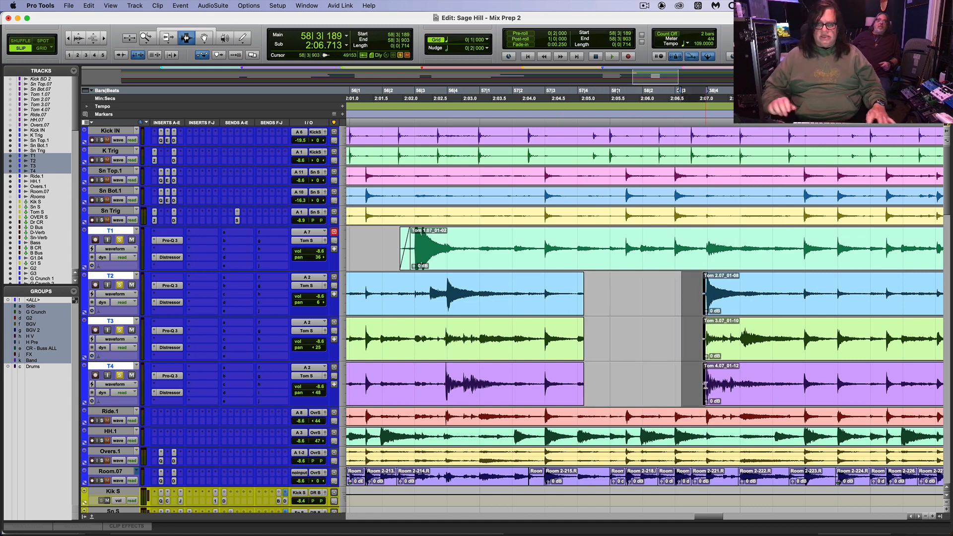
key("super+f")
key("Return")
left_click_drag(527, 296, 629, 375)
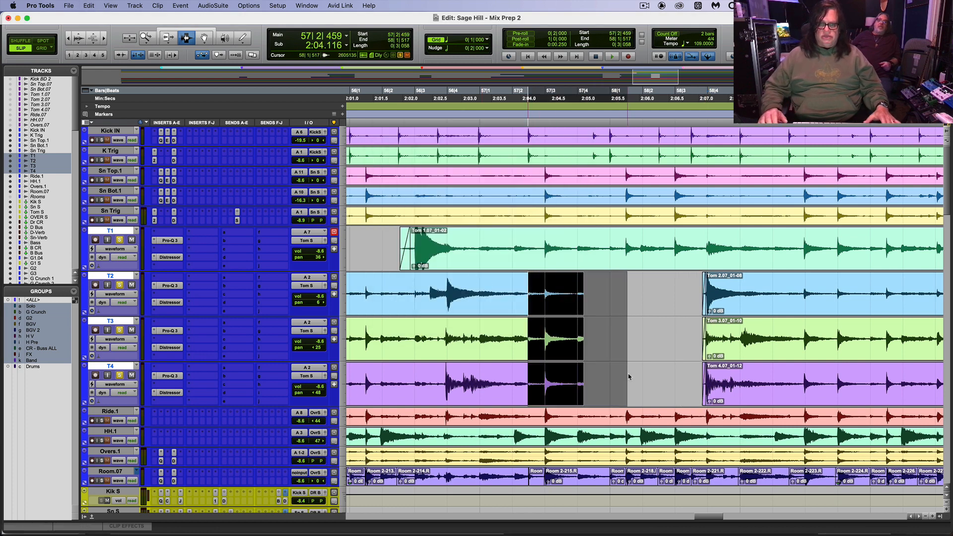
key("super+f")
key("Return")
key("r")
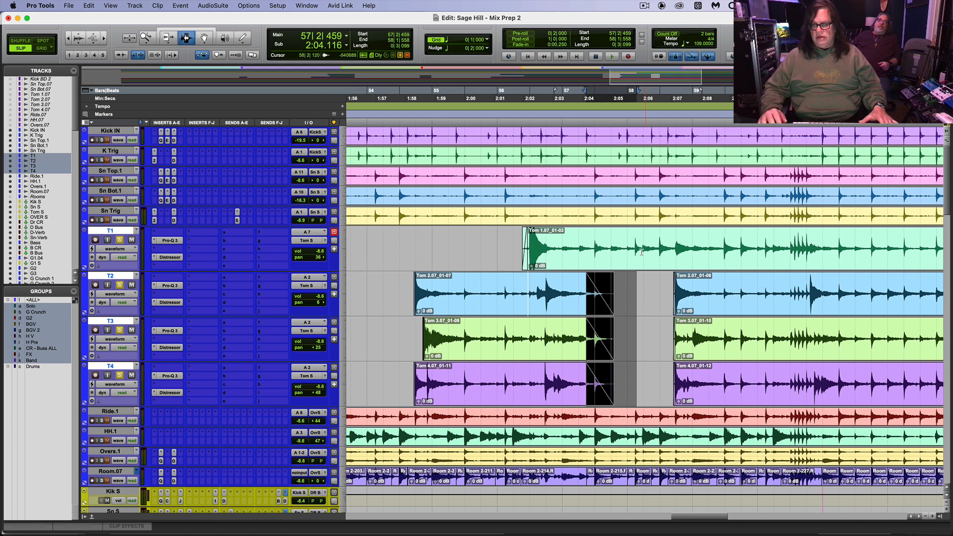
Step: Delete the T1 audio from after its bar 56 hit into bar 60, and add a fade-in selected from 60|1|016
left_click_drag(612, 252, 787, 267)
key("Delete")
key("super+f")
key("Return")
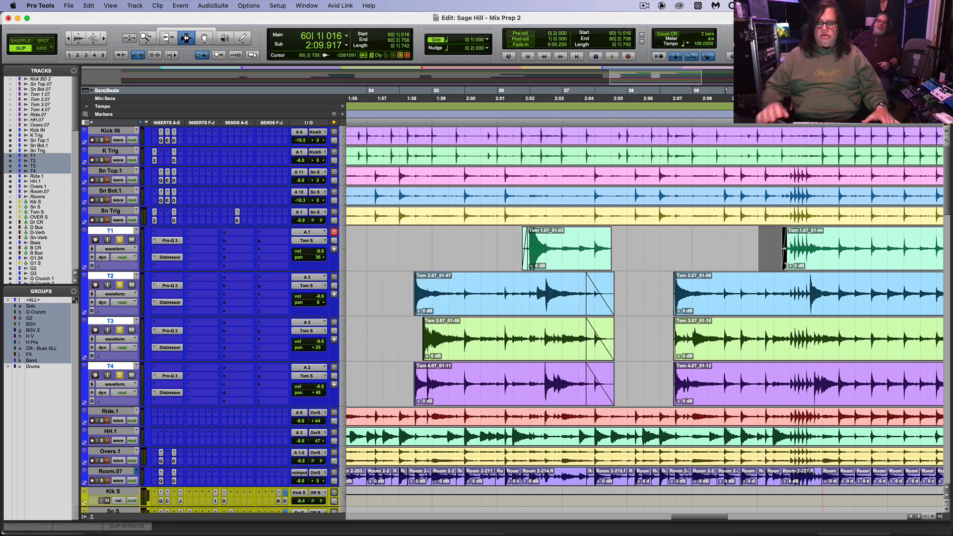
Step: Add a fade-out to the end of the T1 clip, selected from 57|1|801 to 57|4|859
left_click_drag(576, 250, 626, 255)
key("super+f")
key("Return")
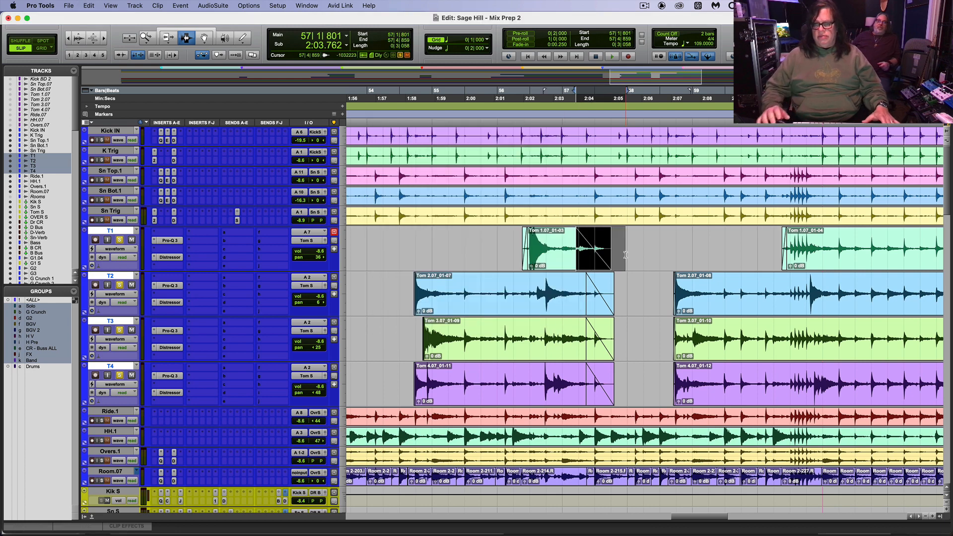
Step: Audition the toms from 58|2|531, and delete the T1 to T4 audio from 59|4|948 to 60|4|019
left_click(653, 320)
key("space")
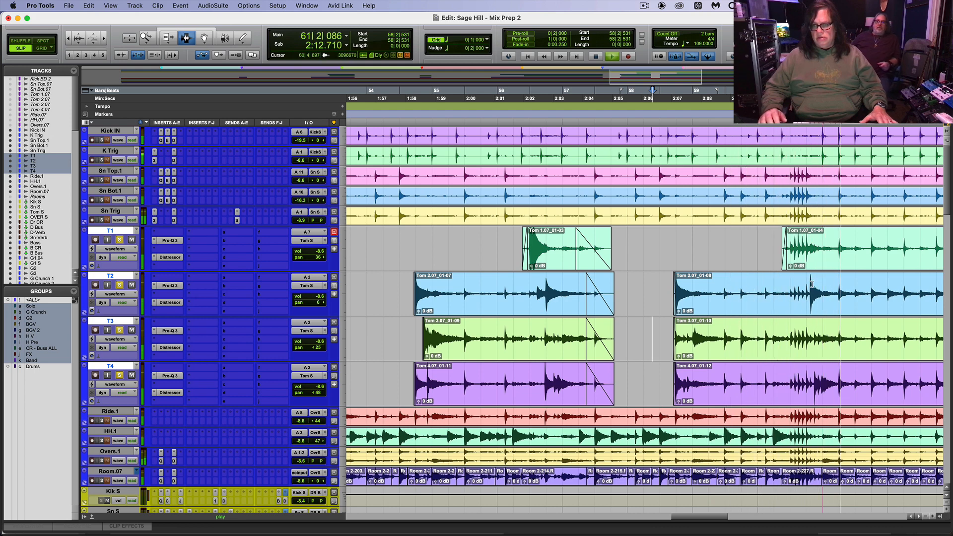
left_click(803, 310)
key("space")
left_click_drag(756, 297, 806, 370)
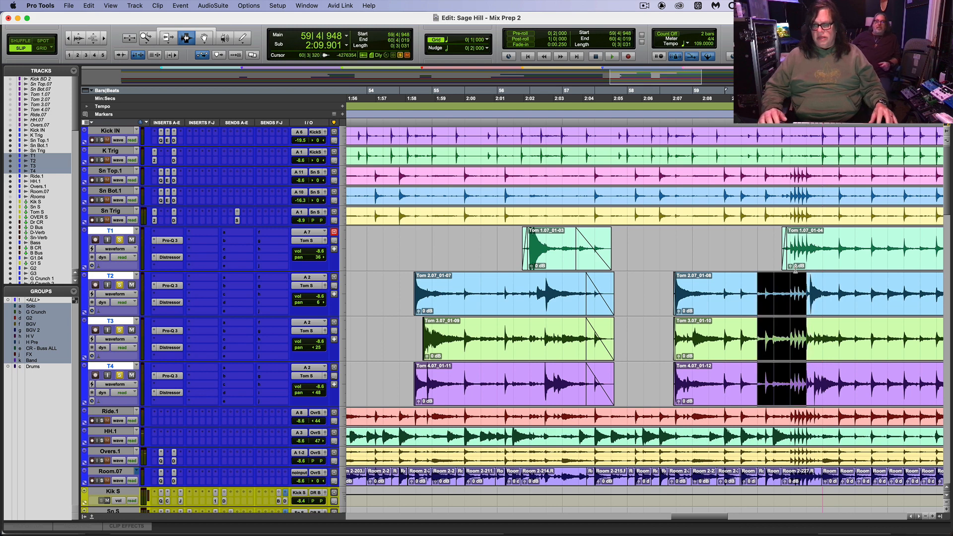
left_click_drag(796, 270, 795, 263)
key("Delete")
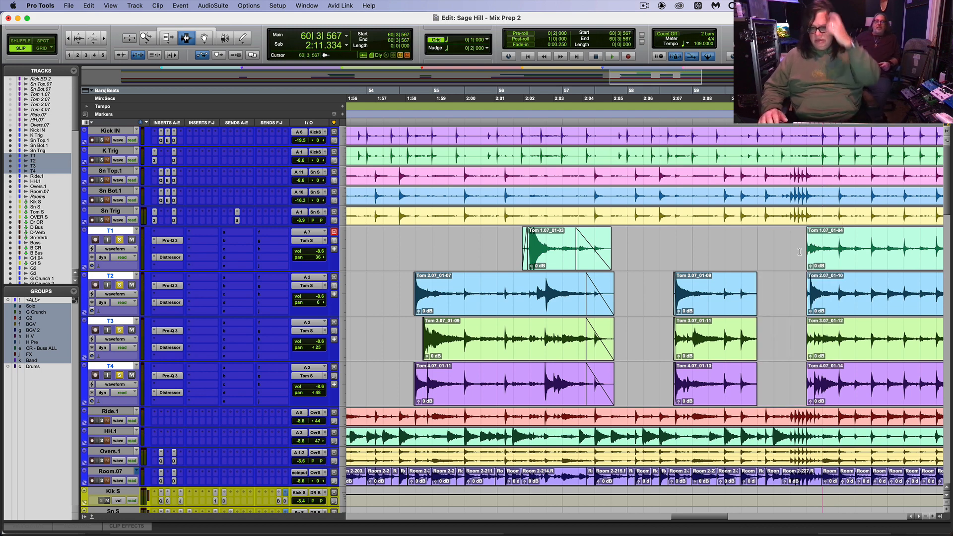
Step: Add fade-ins to the starts of the T1 to T4 clips, selected from 60|3|793 to 60|4|165
key("t")
key("t")
key("t")
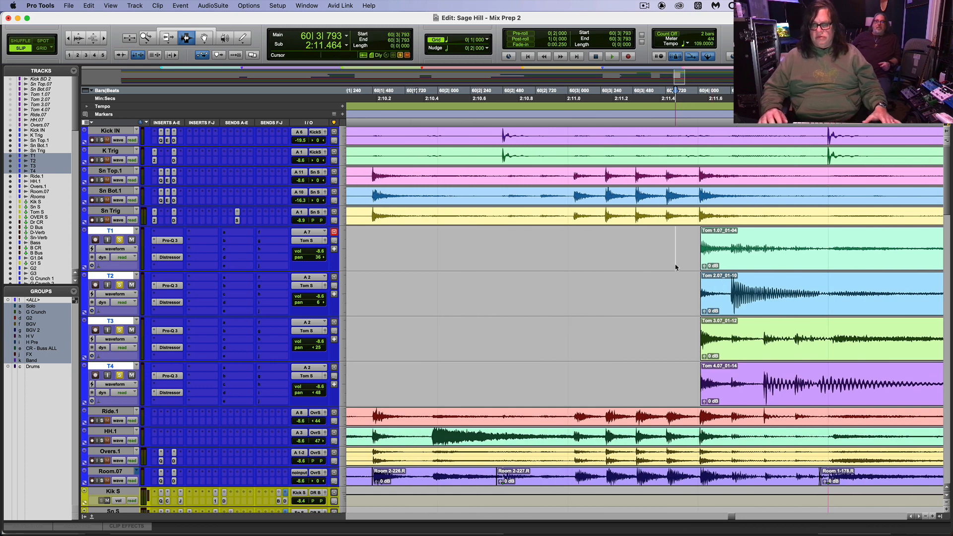
left_click_drag(675, 268, 721, 382)
key("r")
key("r")
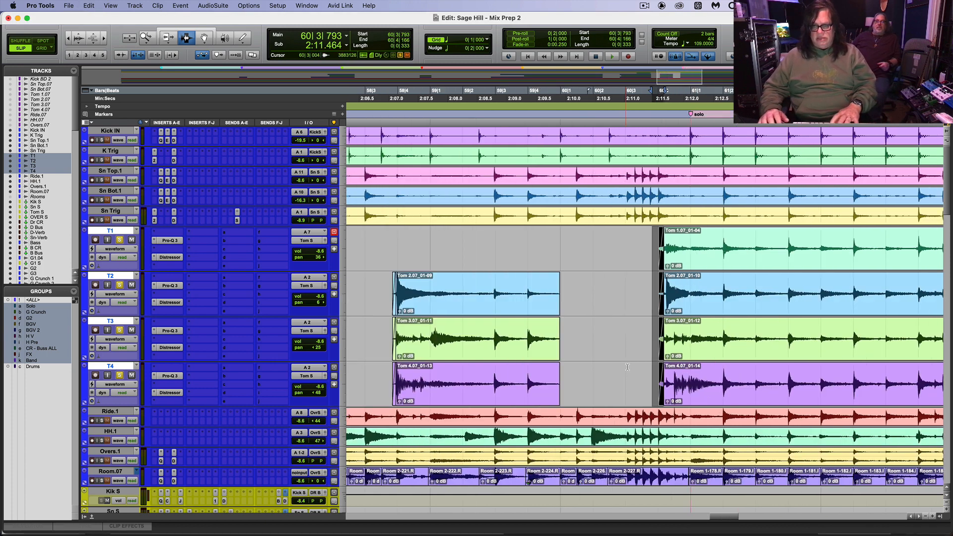
Step: Audition the toms from 59|4|070, and delete the T1 to T4 audio from 61|4|077 to 64|3|938
left_click(530, 295)
key("space")
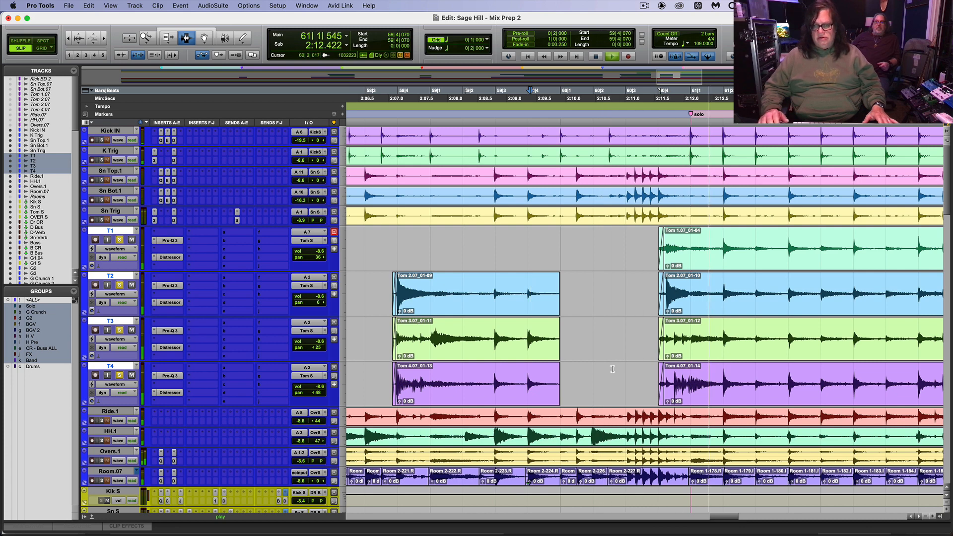
key("r")
key("r")
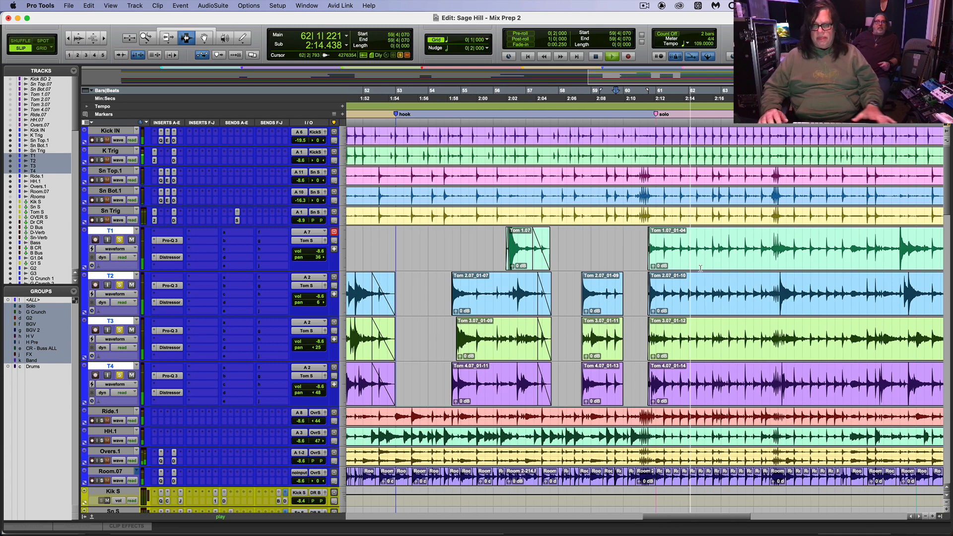
left_click_drag(680, 252, 780, 381)
key("space")
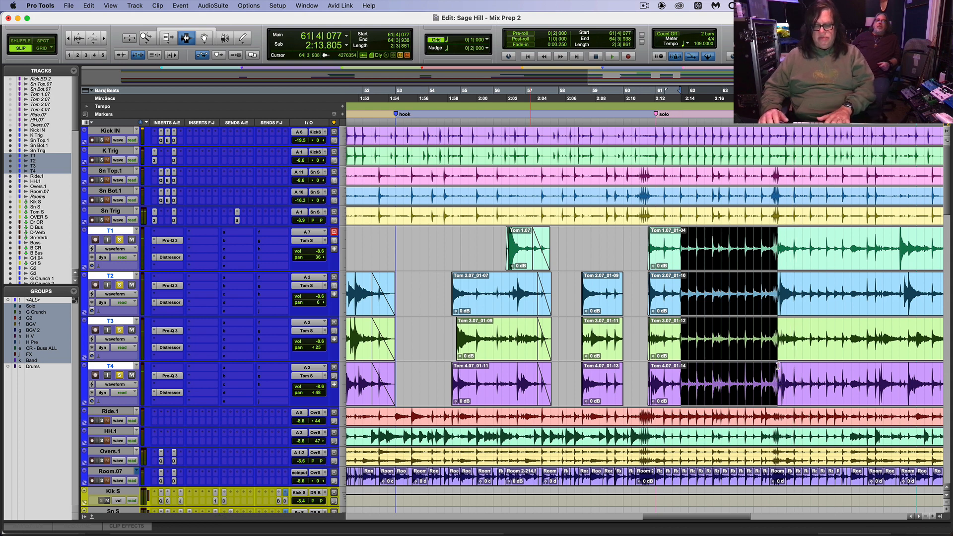
key("Delete")
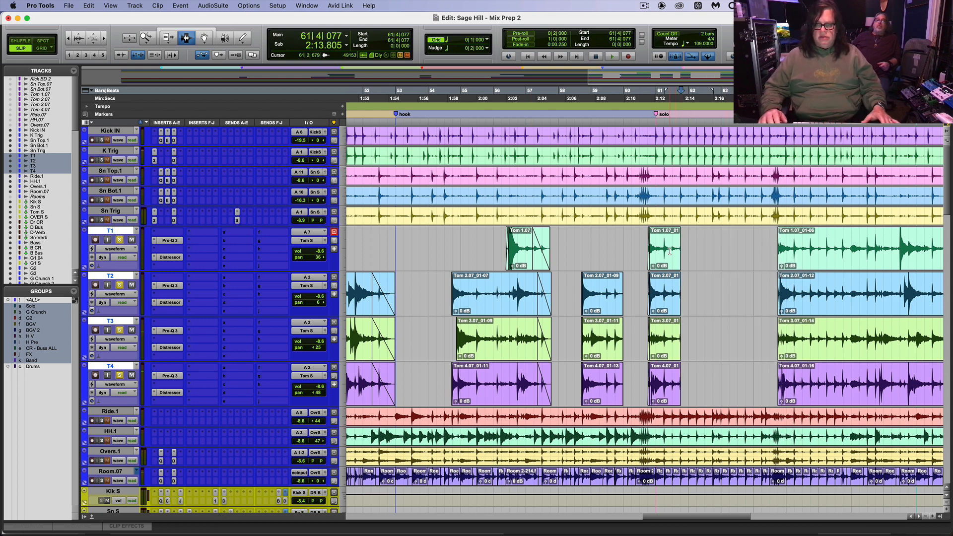
Step: Add fade-outs to the T1 to T4 clips in bar 61, selected from 61|2|679 to 62|2|793
left_click_drag(670, 251, 707, 382)
key("super+f")
key("Return")
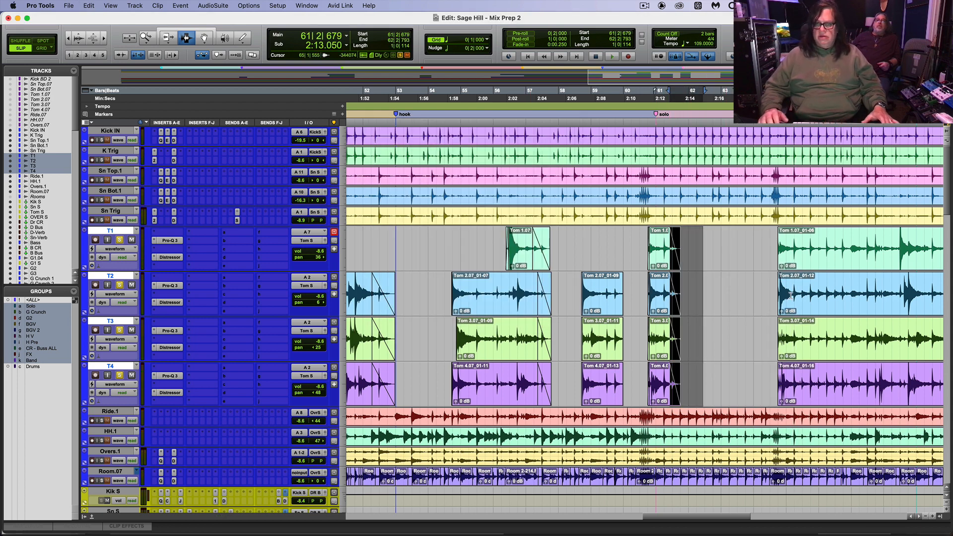
Step: Trim the starts of the T1 to T4 clips by deleting the audio from 64|3|677 to 64|4|206
left_click(777, 272)
key("super+bracketright")
key("super+bracketright")
key("super+bracketright")
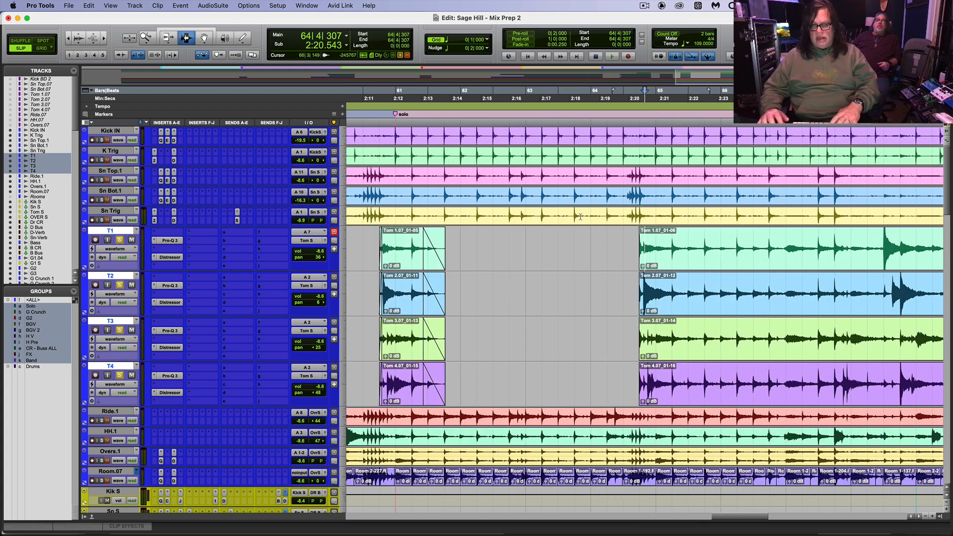
left_click_drag(485, 251, 617, 387)
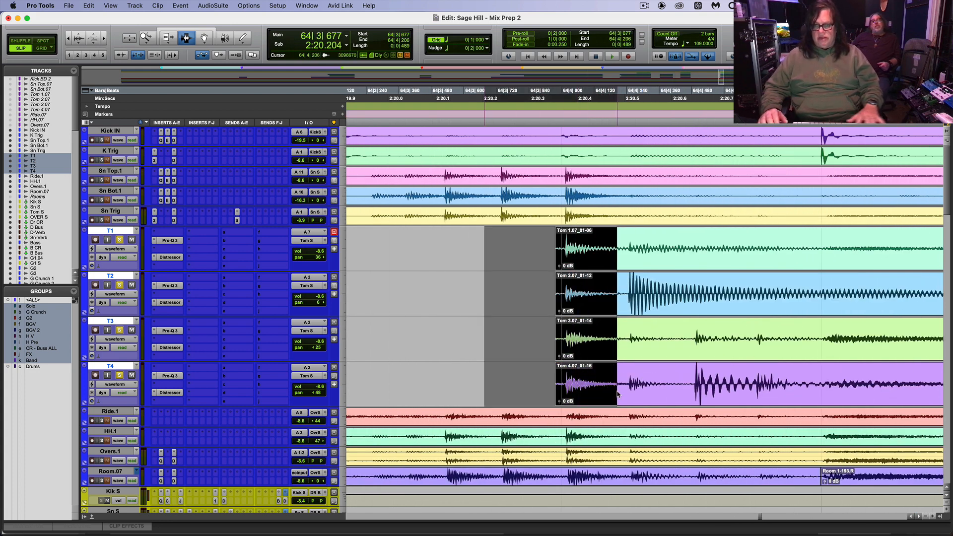
key("Delete")
Step: Add short fade-ins to the starts of the T2 and T3 clips in bar 64, with T3 selected from 64|4|184 to 64|4|288
left_click_drag(606, 318, 639, 345)
key("super+f")
key("Return")
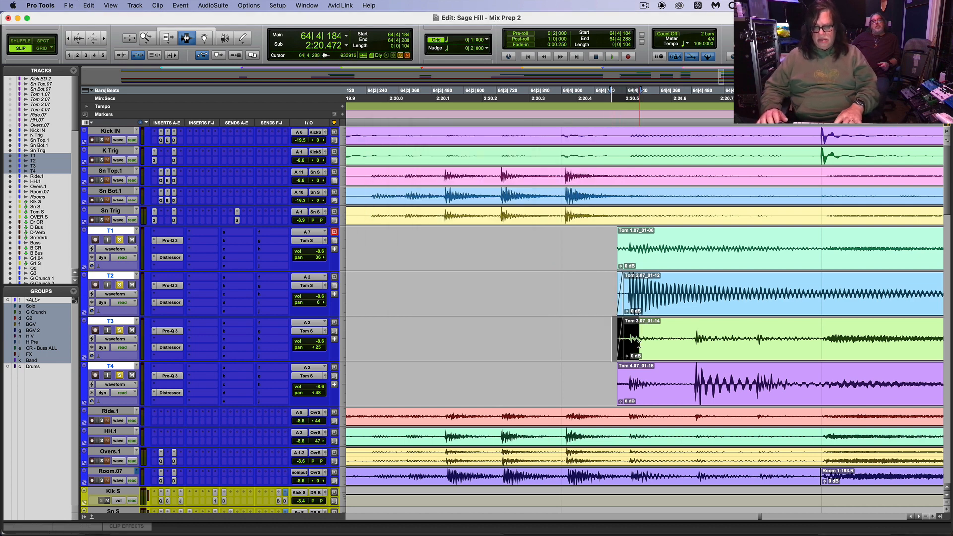
Step: Delete the T3 audio from 64|4|184 to 67|2|755 and the T1 audio from 64|2|003 into bar 67
key("r")
key("r")
key("r")
key("r")
left_click(815, 340, "shift")
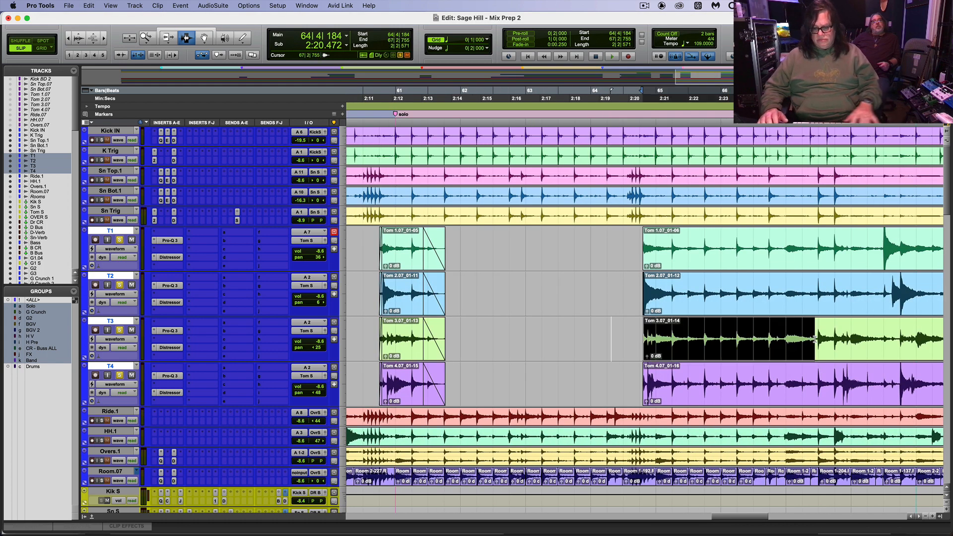
key("Delete")
left_click_drag(607, 258, 806, 265)
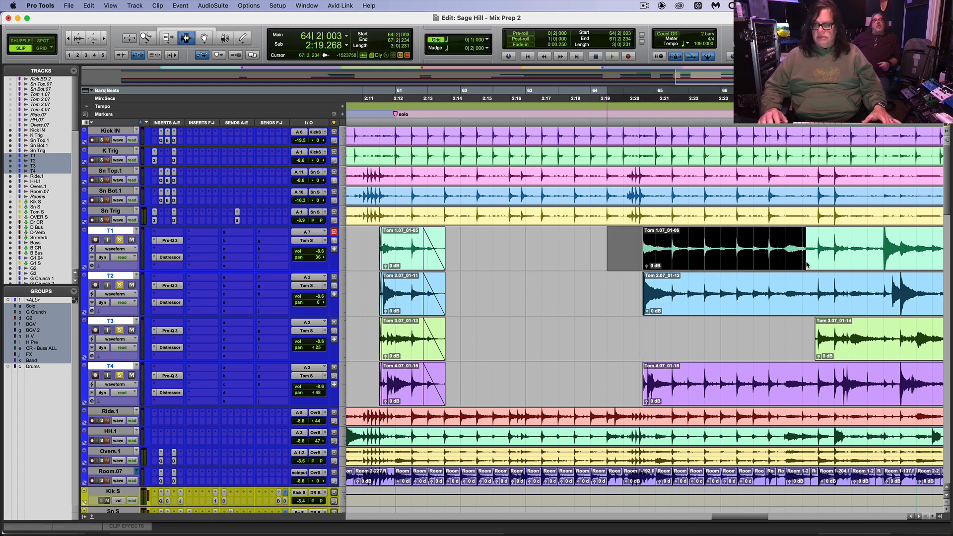
key("Delete")
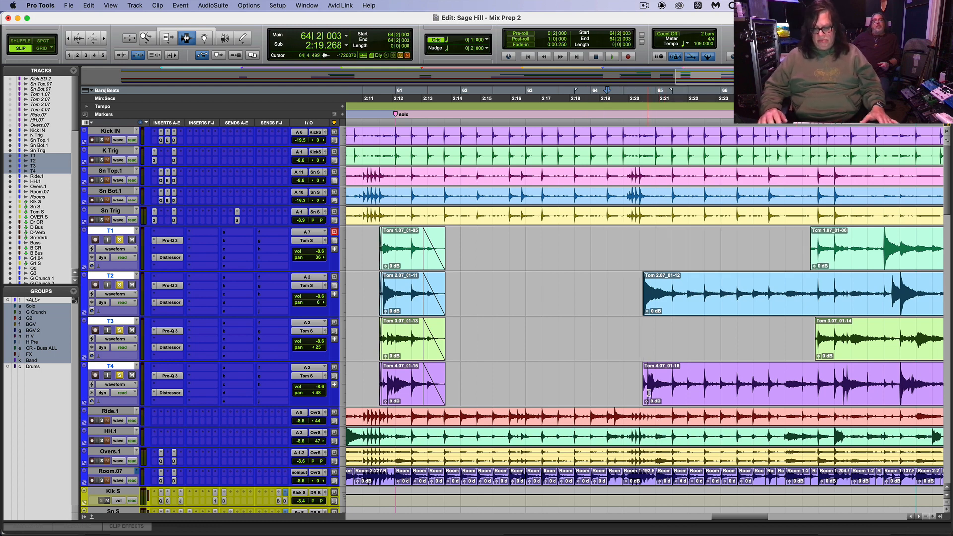
Step: Trim the T4 audio to just before its hit in 64|4, and add a fade-in selected from 64|4|211 to 64|4|458
key("t")
key("t")
key("t")
left_click_drag(571, 394, 628, 382)
key("Delete")
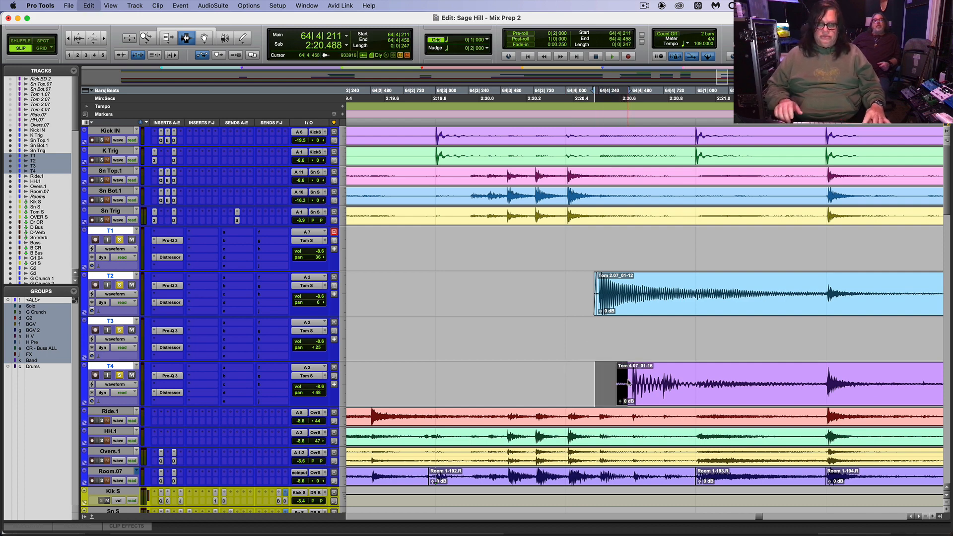
key("super+f")
key("Return")
Step: Delete the T2 and T4 audio from 66|1|504 to near the start of the T1 clip in bar 67
key("r")
key("r")
key("r")
key("r")
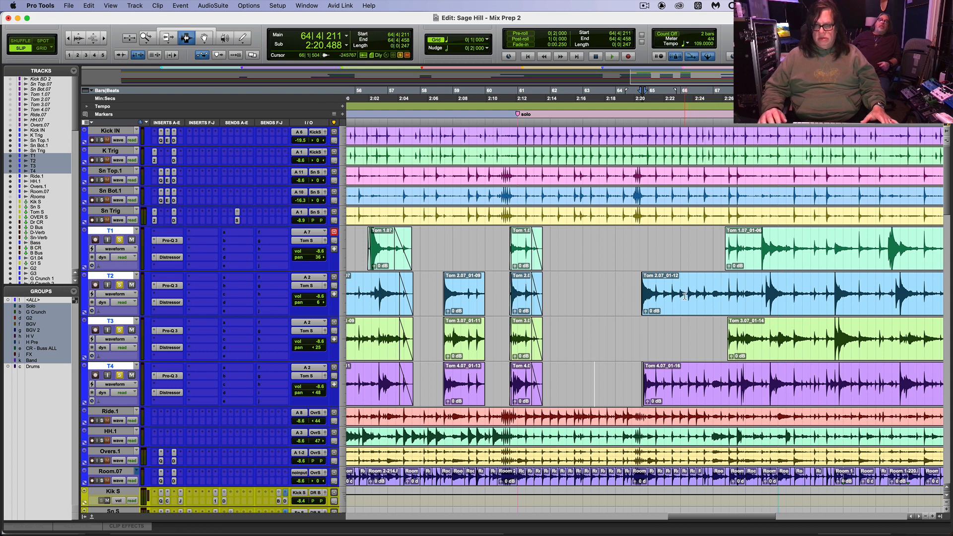
left_click_drag(684, 296, 724, 385)
key("Delete")
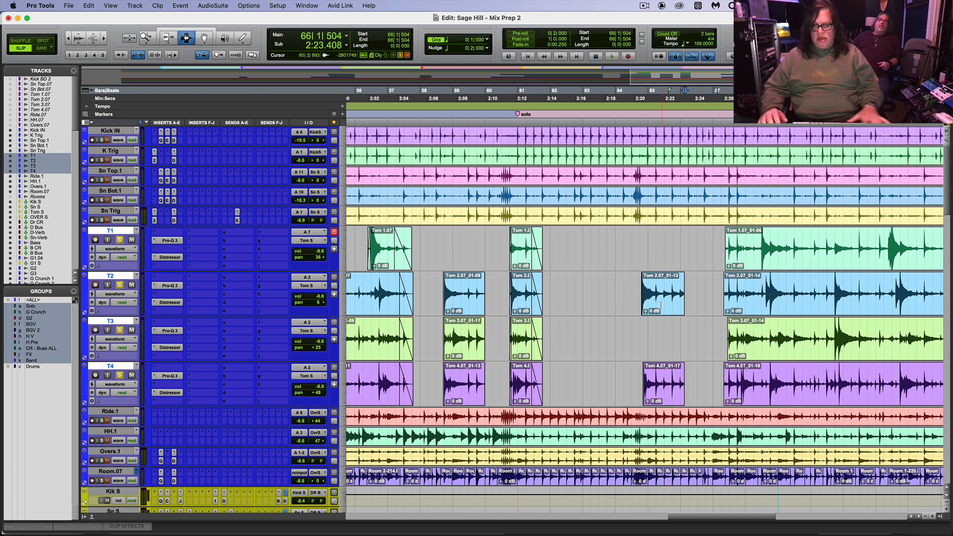
Step: Add fade-outs to the T2 and T4 clips, selected from 65|2|803 to 66|4|589
left_click_drag(663, 292, 708, 399)
key("super+f")
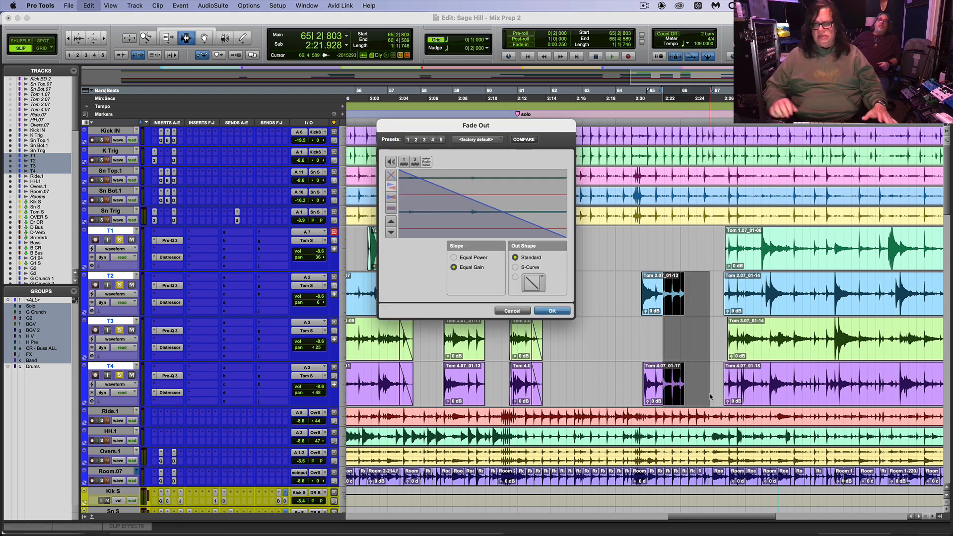
key("Return")
Step: Audition the toms from 67|2|591, and delete the T1 to T4 audio from 67|2|083 to just before the T4 hit in 67|4
left_click(748, 293)
key("super+bracketright")
key("super+bracketright")
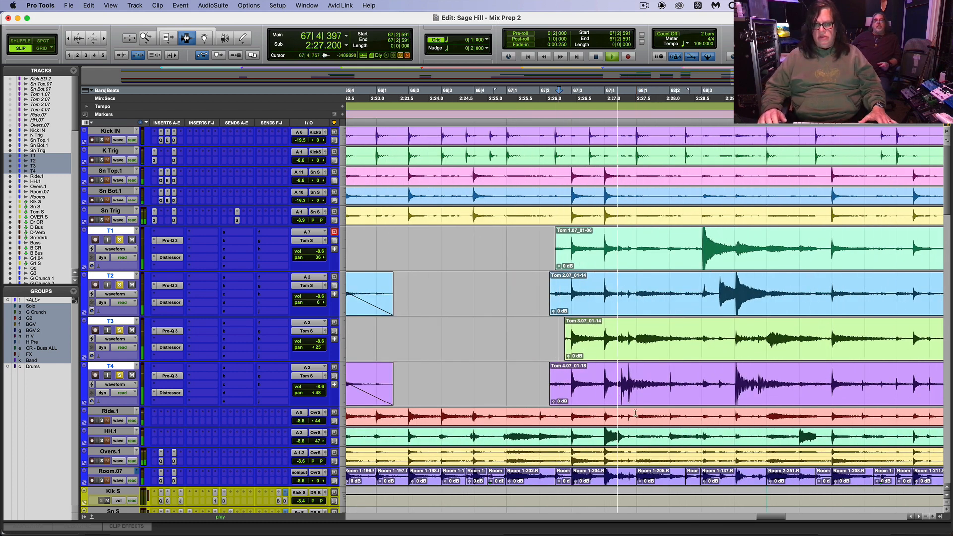
key("space")
left_click_drag(616, 382, 540, 263)
left_click(541, 262)
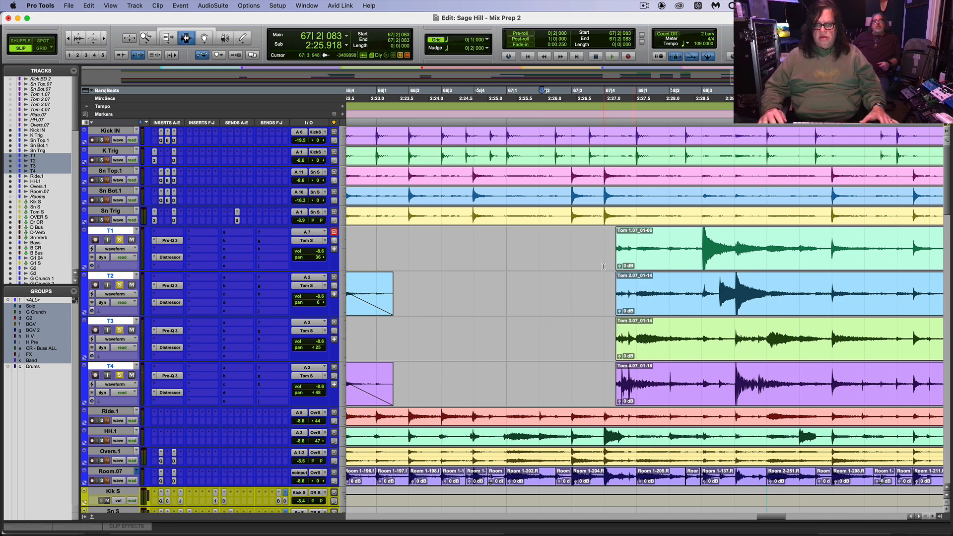
Step: Delete the T1, T2 and T3 audio from 67|3|907 to just before the T1 hit in bar 68, and fade in the T4 clip start
left_click_drag(603, 267, 694, 342)
key("Delete")
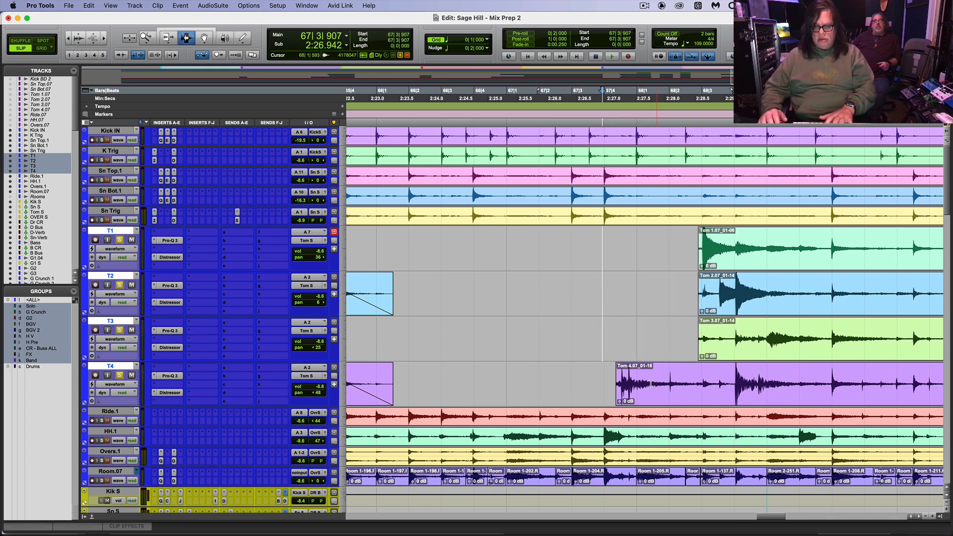
key("super+f")
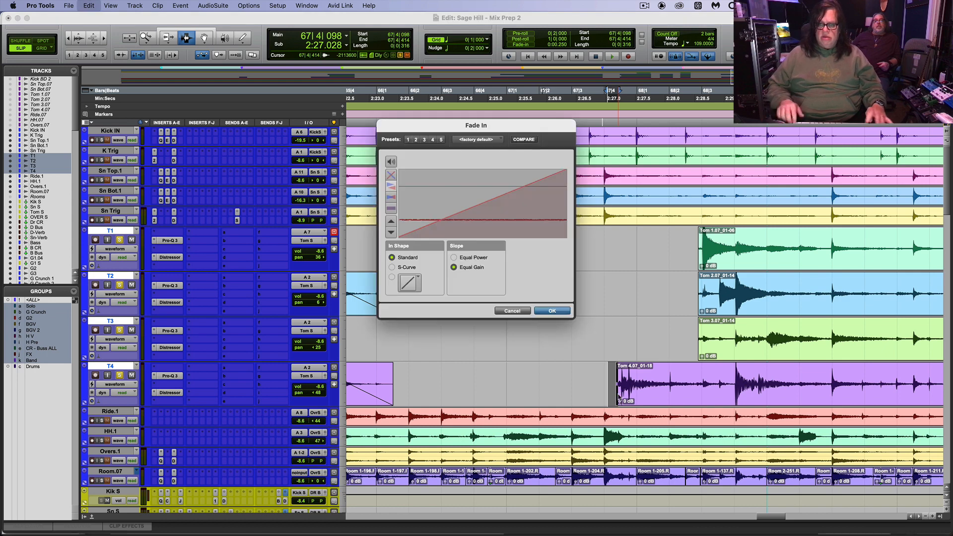
key("Return")
Step: Delete the T2 and T3 audio from 68|2|567 to just before the T2 hit, and add a fade-in at the T2 clip start
left_click_drag(687, 308, 713, 342)
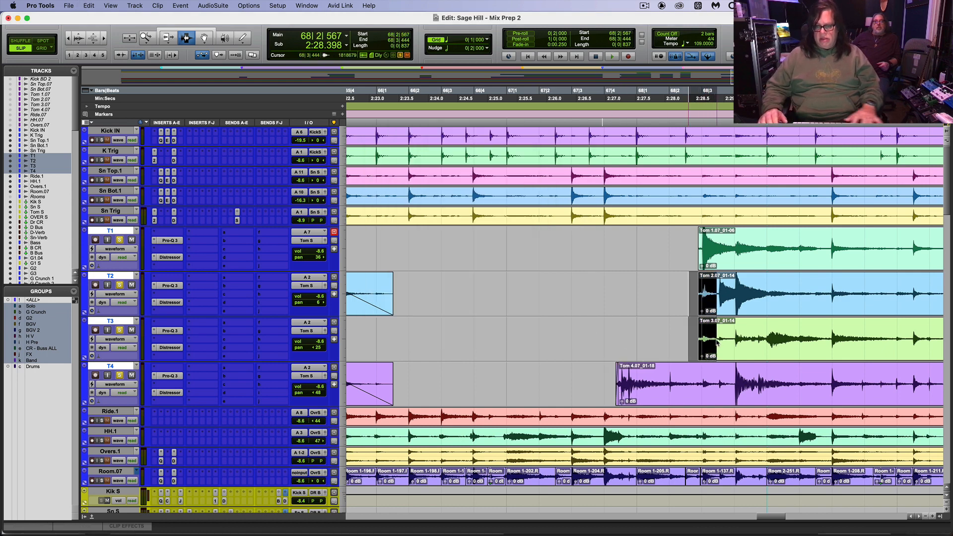
key("Delete")
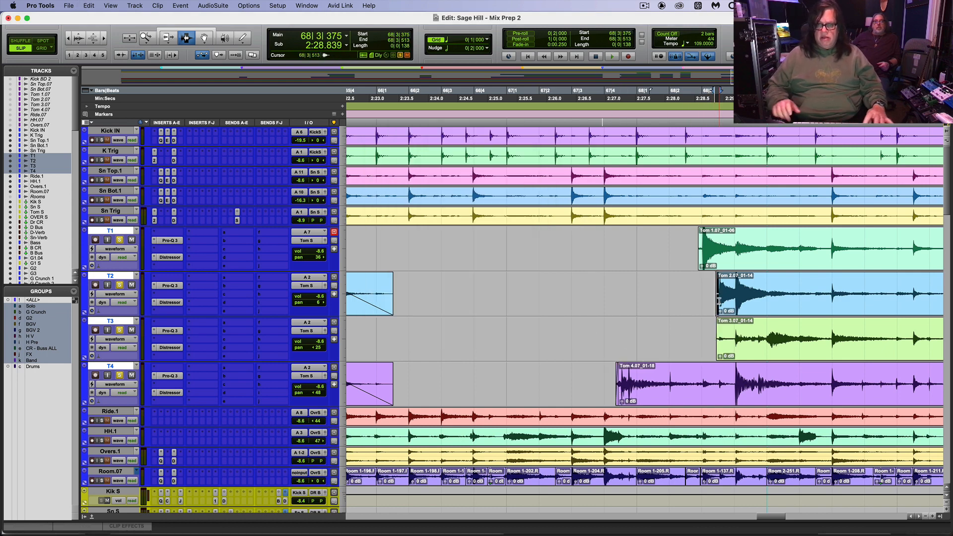
key("super+f")
key("Return")
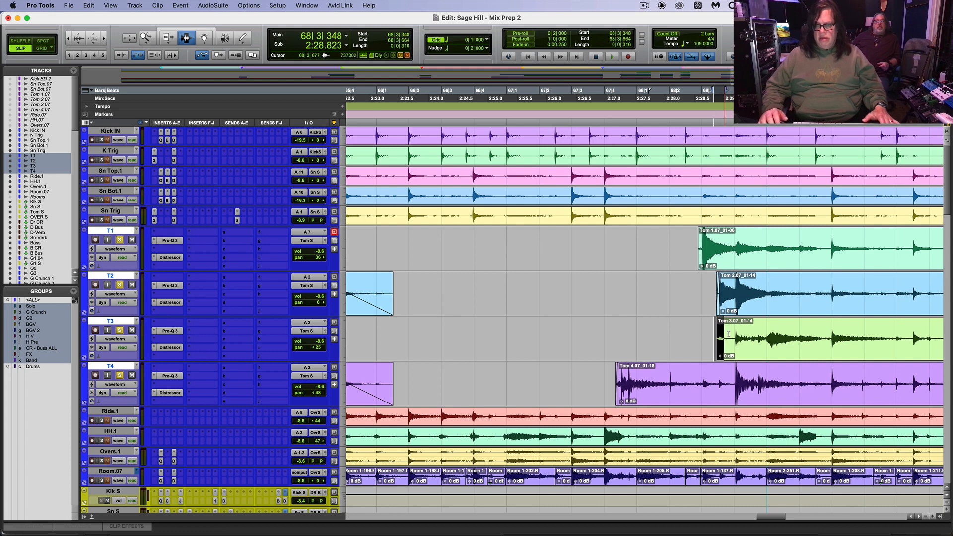
Step: Audition the toms from 68|4|417, and add a fade-in to the T3 clip start, selected from 68|2|704 to 68|4|047
left_click(748, 346)
key("r")
key("r")
key("space")
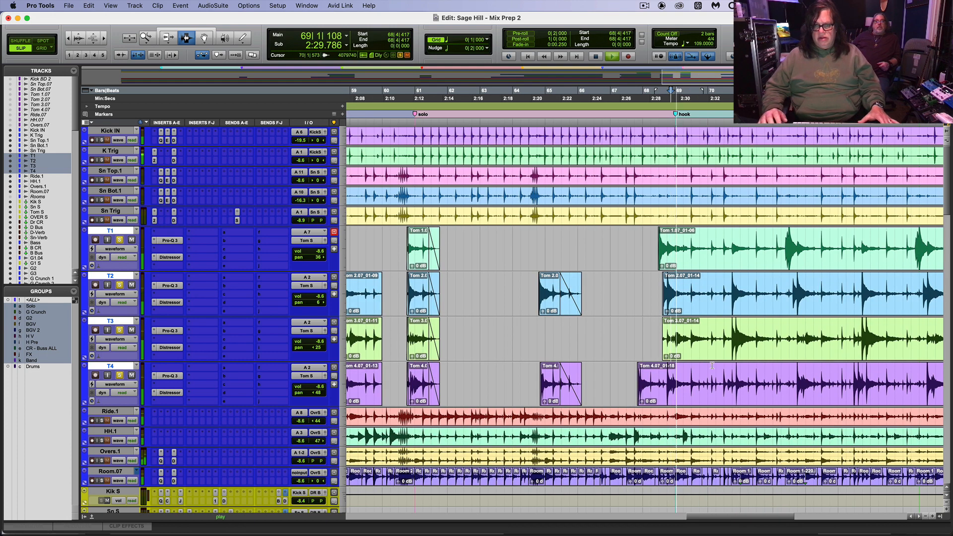
key("space")
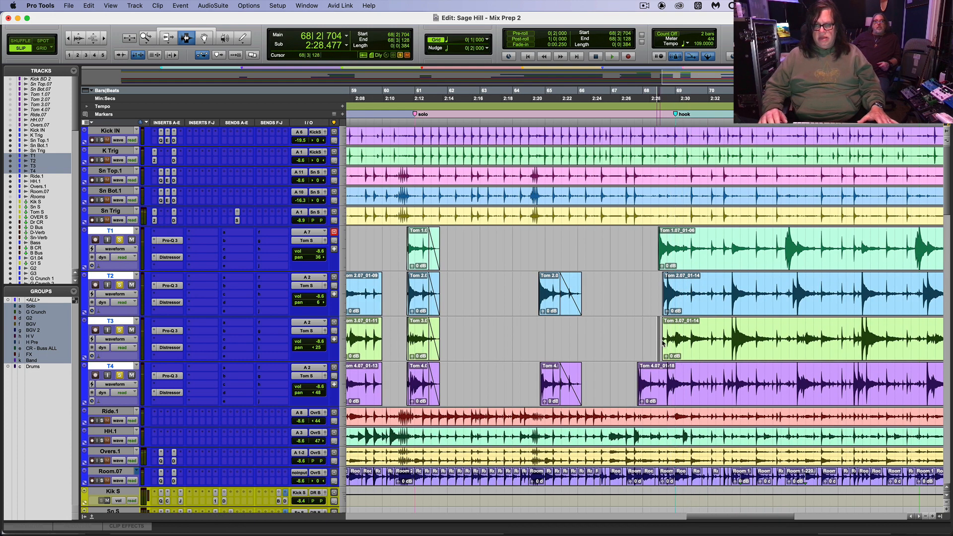
key("super+f")
key("Return")
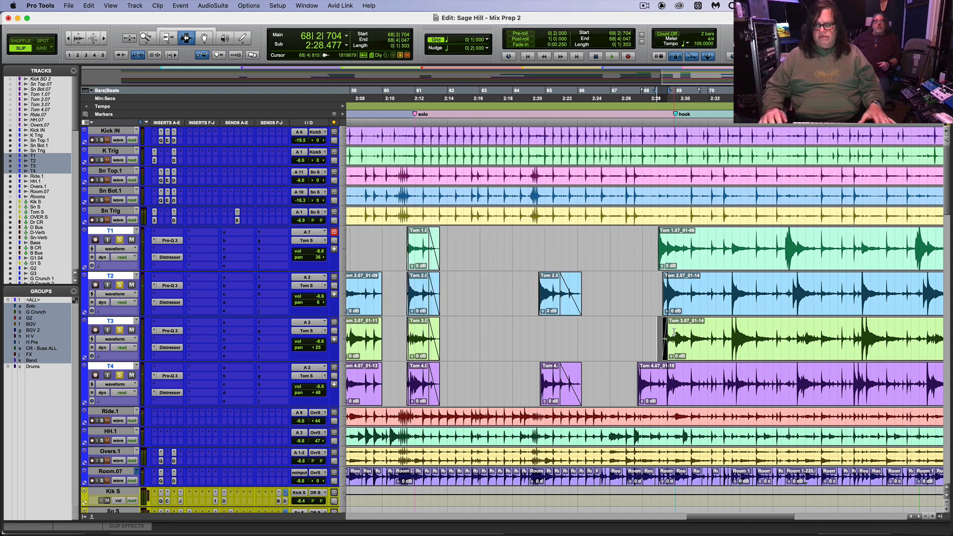
Step: Audition the toms from 68|4|815, and delete the T1 audio from 69|2|762 to just before the T1 hit in bar 72
left_click(674, 347)
key("space")
key("t")
key("t")
key("t")
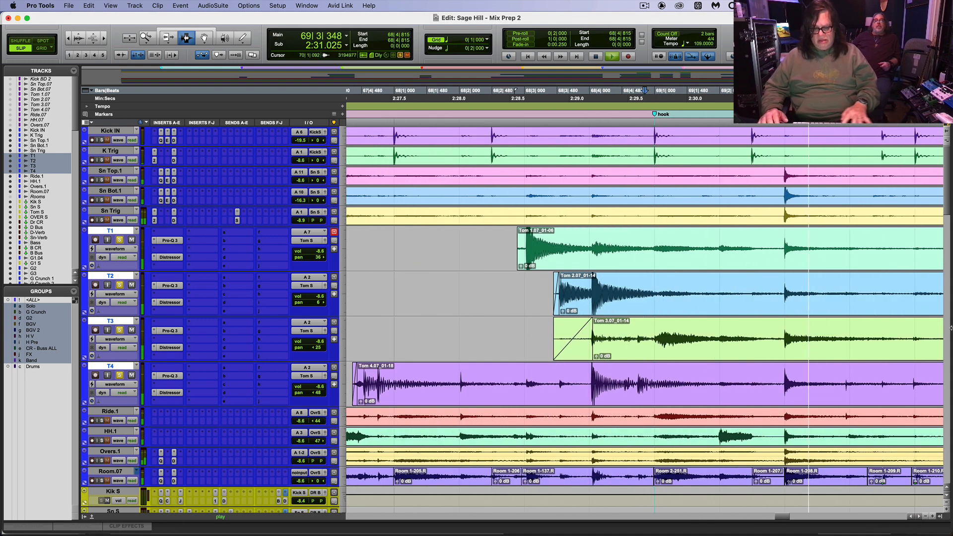
key("r")
key("r")
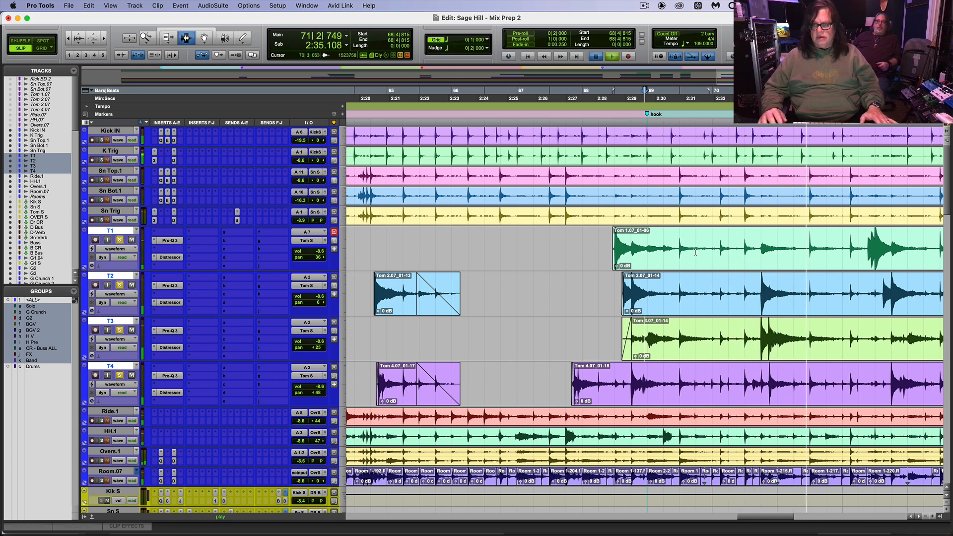
key("space")
left_click_drag(678, 246, 869, 246)
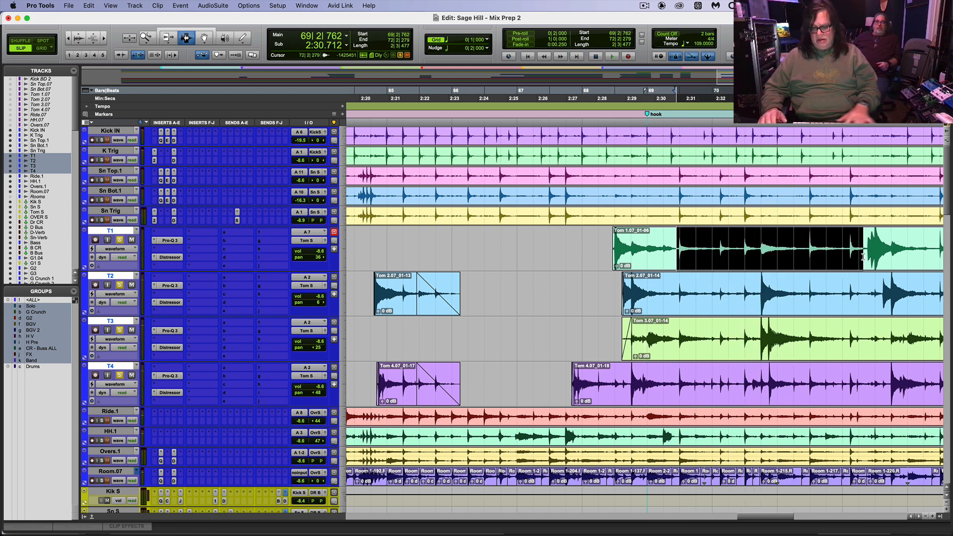
key("Delete")
Step: Fade out the end of the T1 clip from 69|1|130 with the standard equal-gain shape, and audition the toms from 68|2|045
left_click_drag(648, 248, 722, 249)
key("super+f")
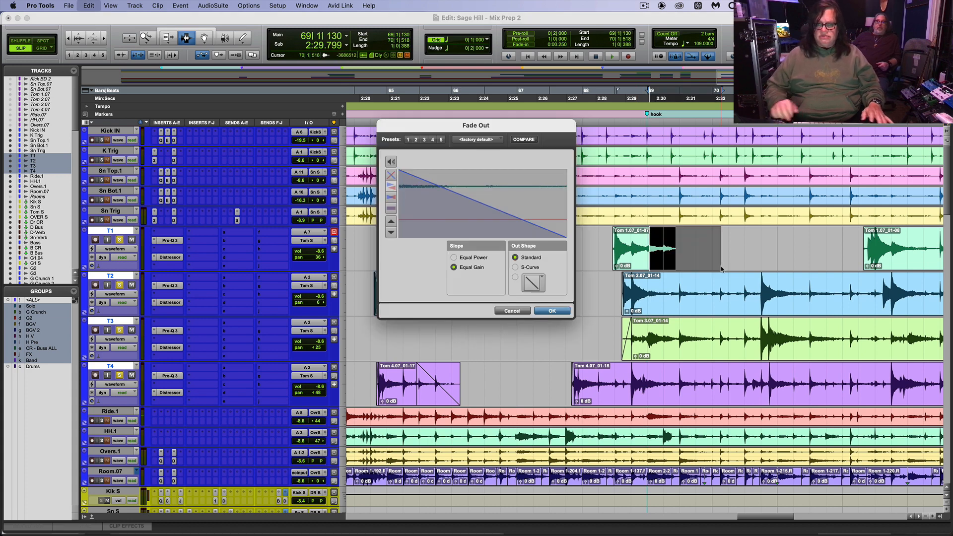
key("Return")
left_click(586, 272)
left_click(599, 272)
key("space")
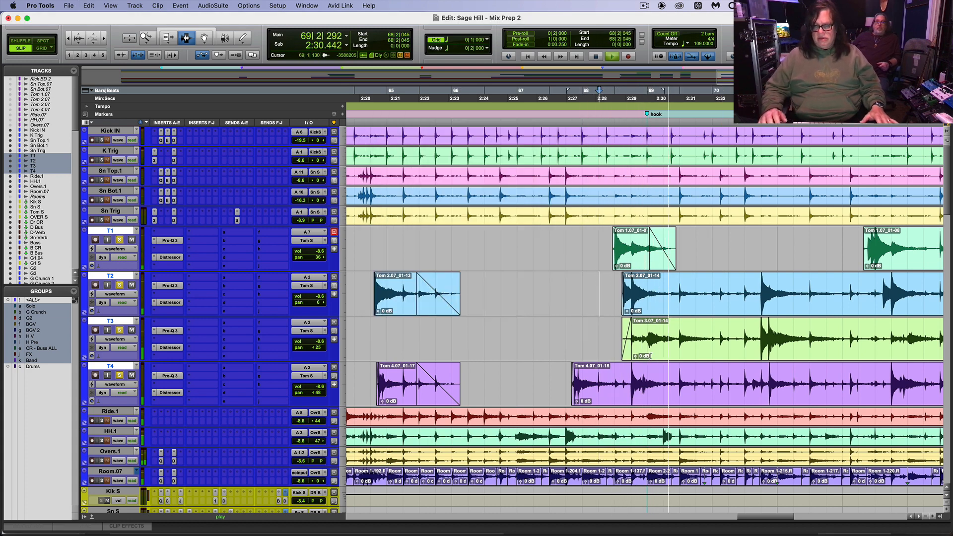
key("space")
key("space")
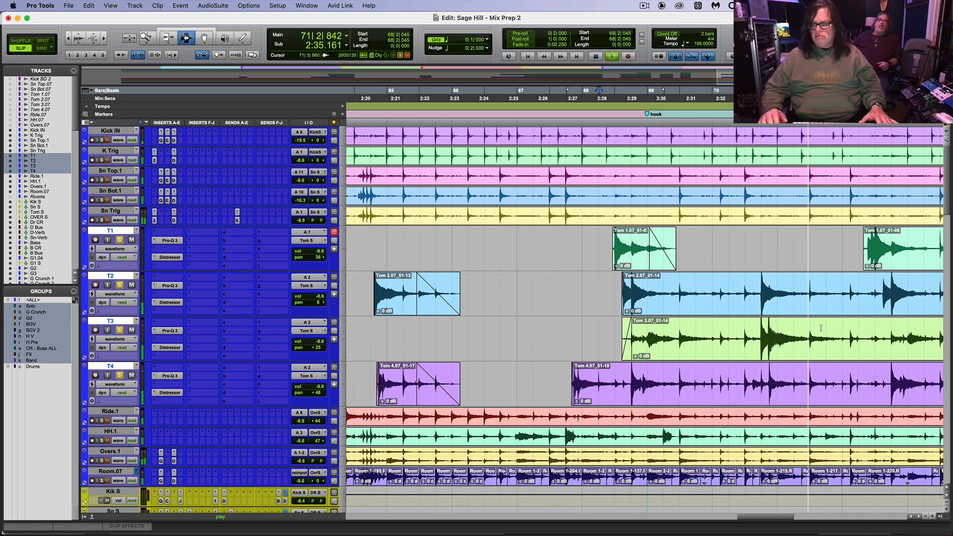
Step: Add a fade-in to the T1 clip start in bar 72, selected from 72|1|717 to 72|2|416, and inspect it up close
left_click_drag(855, 263, 866, 264)
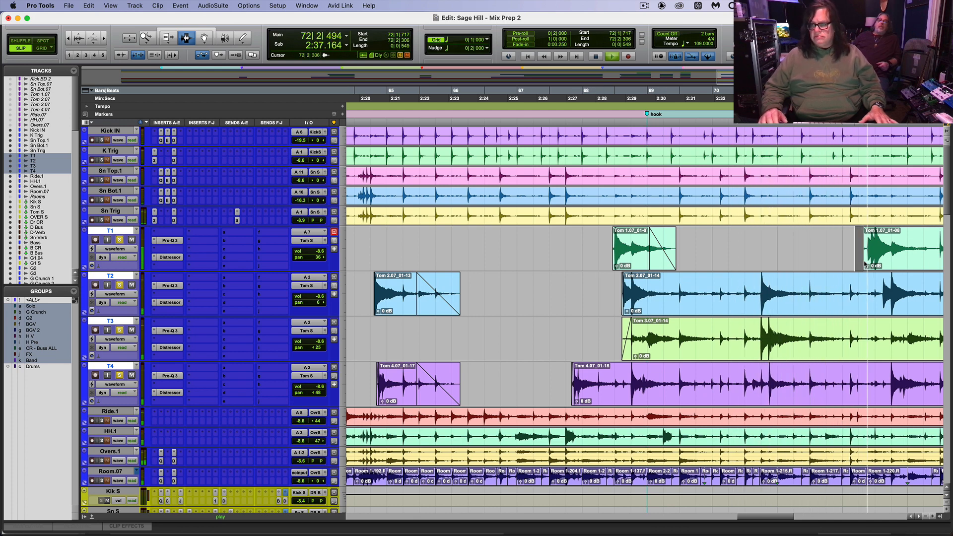
key("super+f")
key("Return")
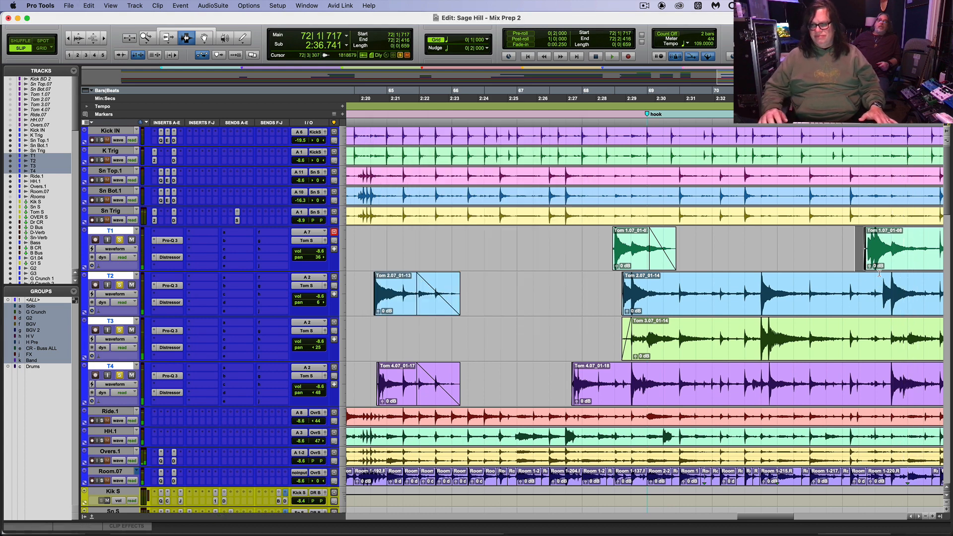
key("r")
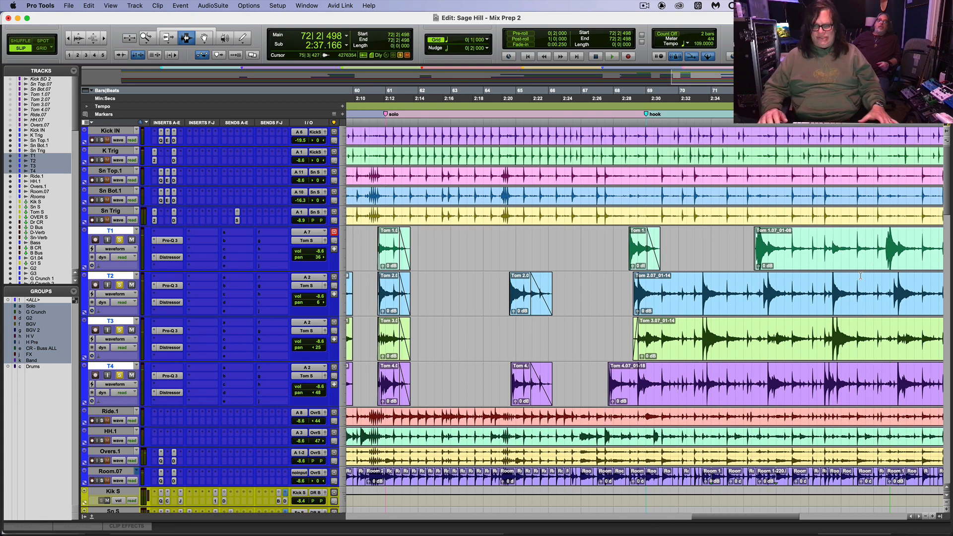
key("t")
key("t")
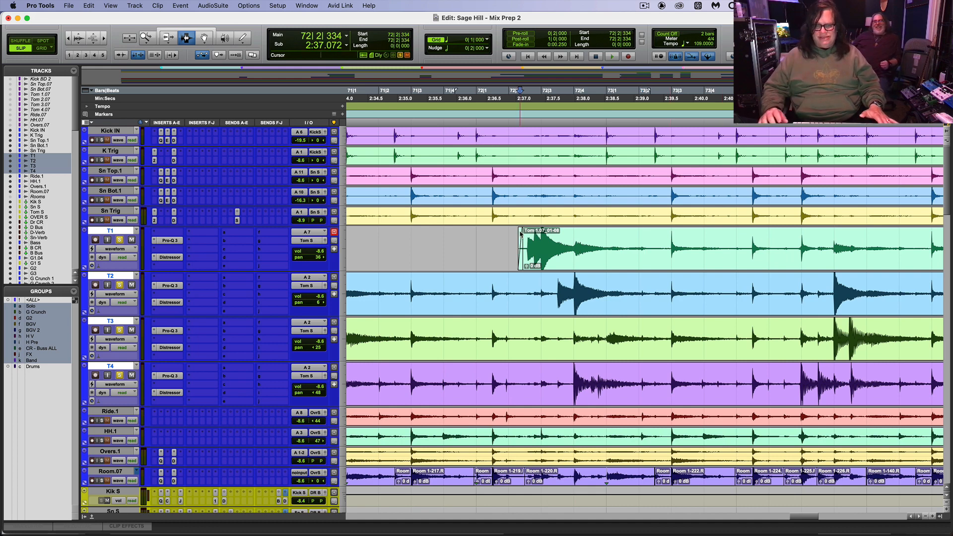
Step: Delete the T3 audio from 72|3|033 to just before the hit in bar 74, and fade in the following clip from 74|2|121
key("r")
key("r")
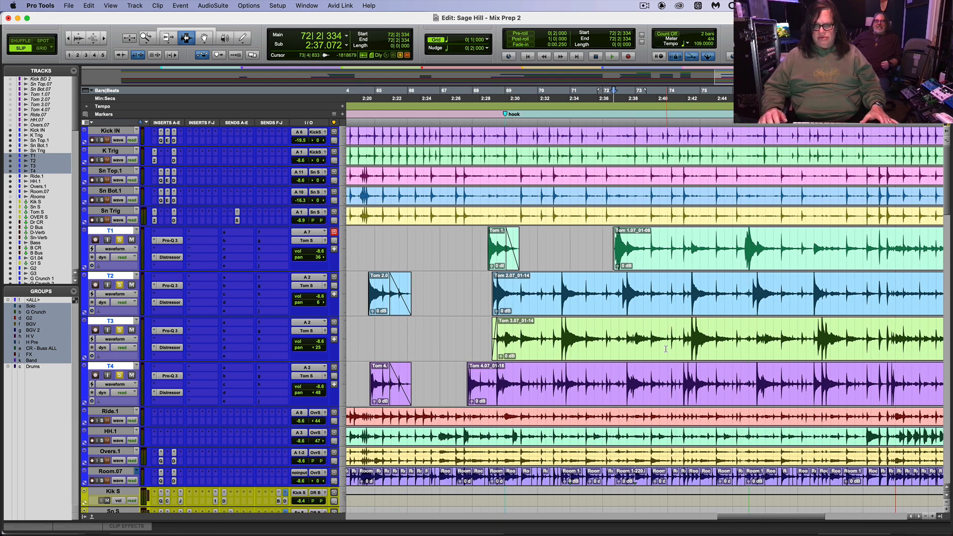
left_click_drag(619, 334, 680, 346)
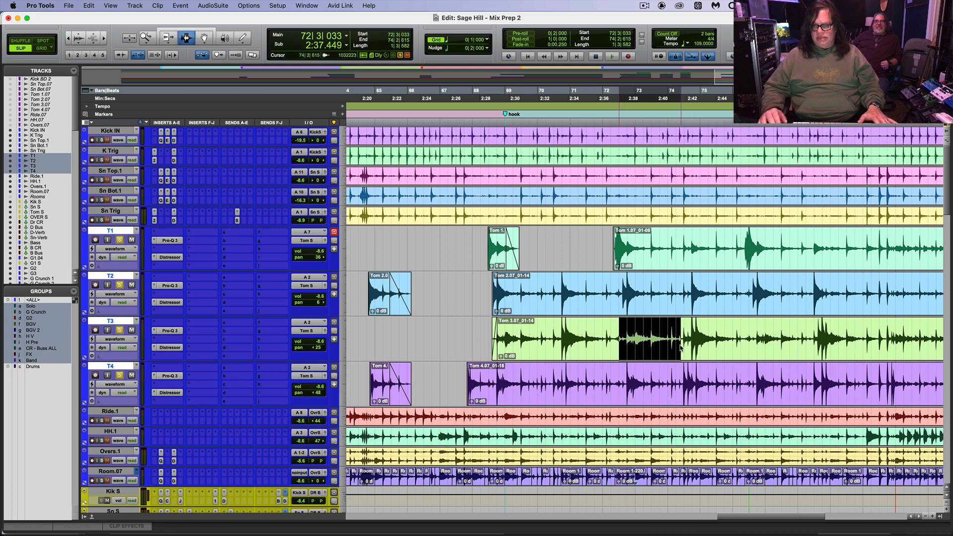
key("Delete")
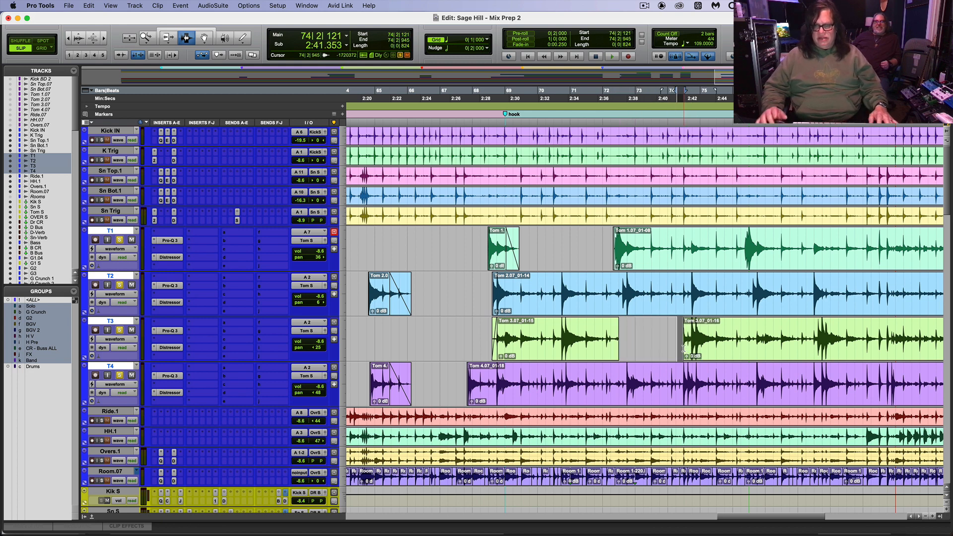
key("super+f")
key("Return")
Step: Fade out the end of the T3 clip before the gap in bar 72, starting at about 71|4|002
left_click(587, 318)
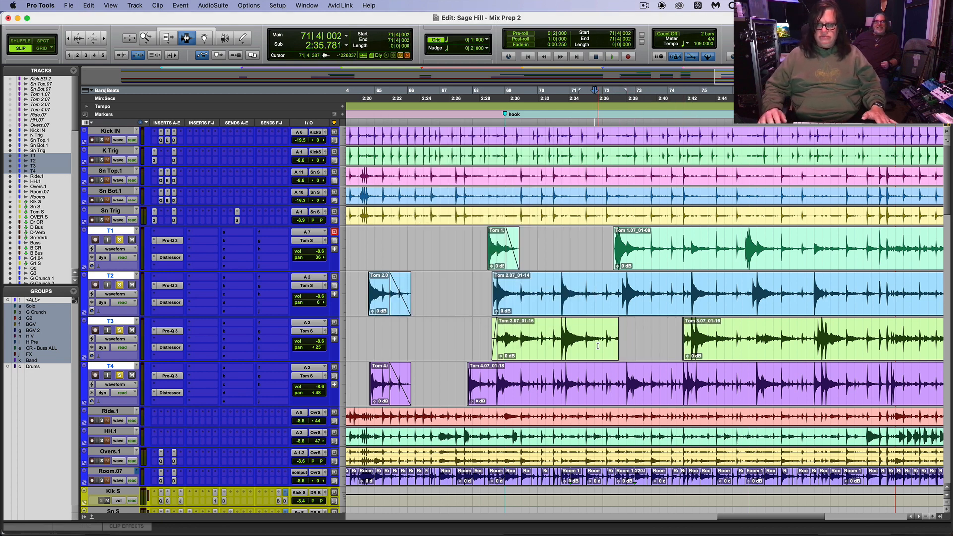
left_click_drag(599, 345, 632, 343)
key("super+f")
key("Return")
Step: Audition the toms around bar 74, and delete the T1 audio from 73|4|257 to just before the T1 hit in bar 76
left_click(585, 323)
key("space")
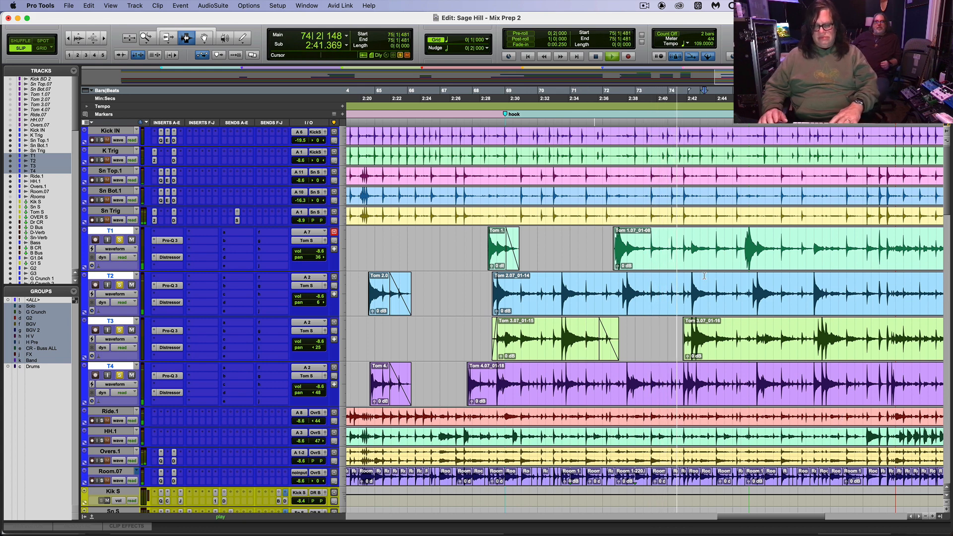
key("t")
key("t")
key("space")
key("r")
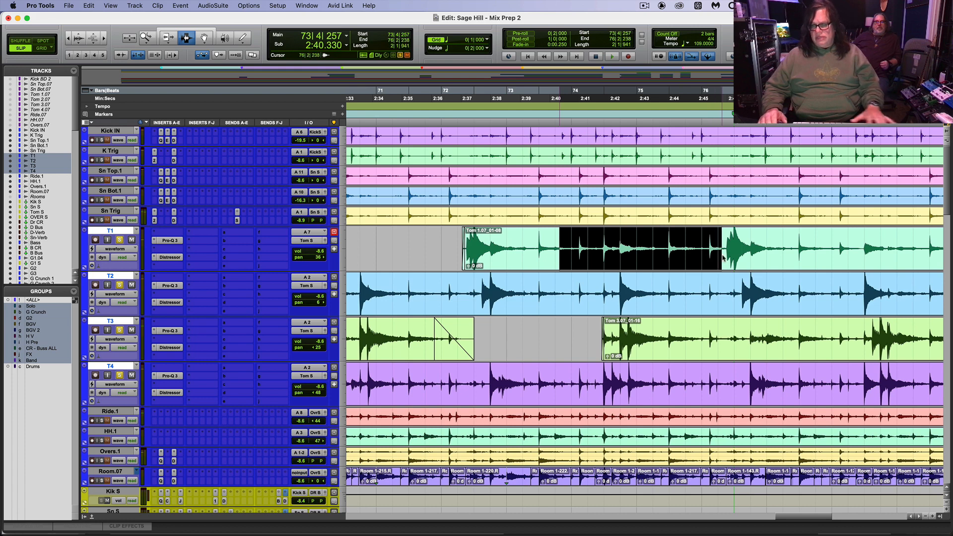
key("Delete")
Step: Fade out the T1 clip end from 73|1|913, and fade in the next T1 clip over 76|1|484 to 76|2|540
left_click_drag(521, 243, 586, 243)
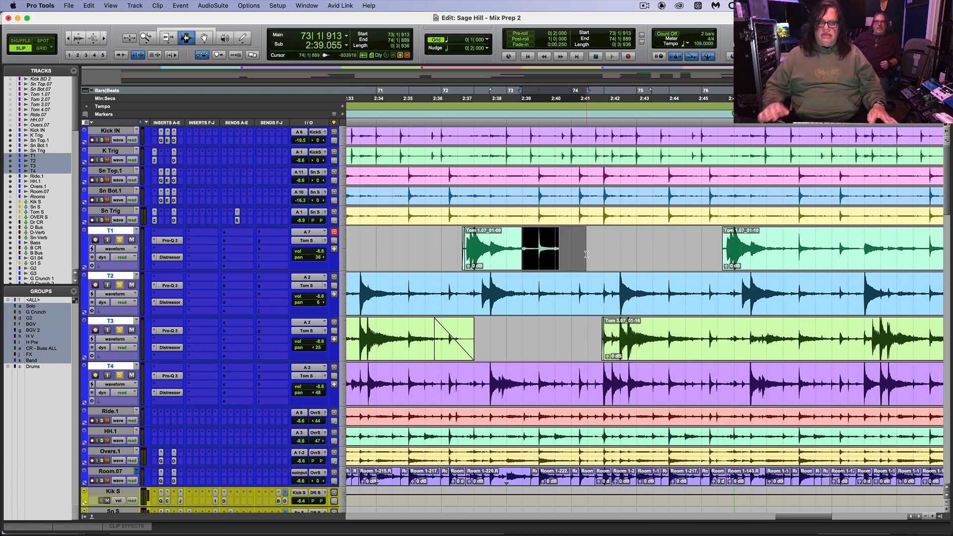
key("super+f")
key("Return")
left_click_drag(712, 251, 720, 262)
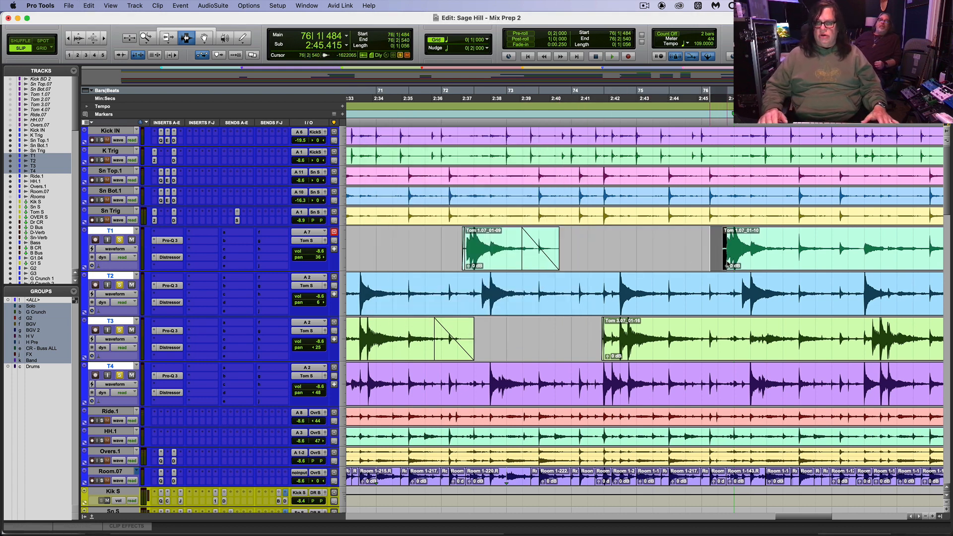
key("super+f")
key("Return")
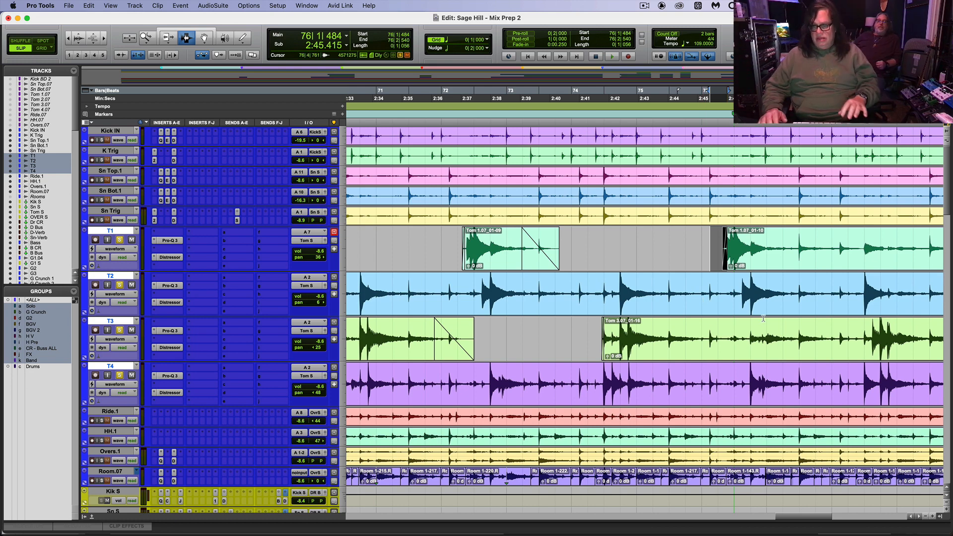
Step: Delete the T3 audio from 75|4|401 to just before the T3 hit in bar 78
scroll(747, 376, "right", 3)
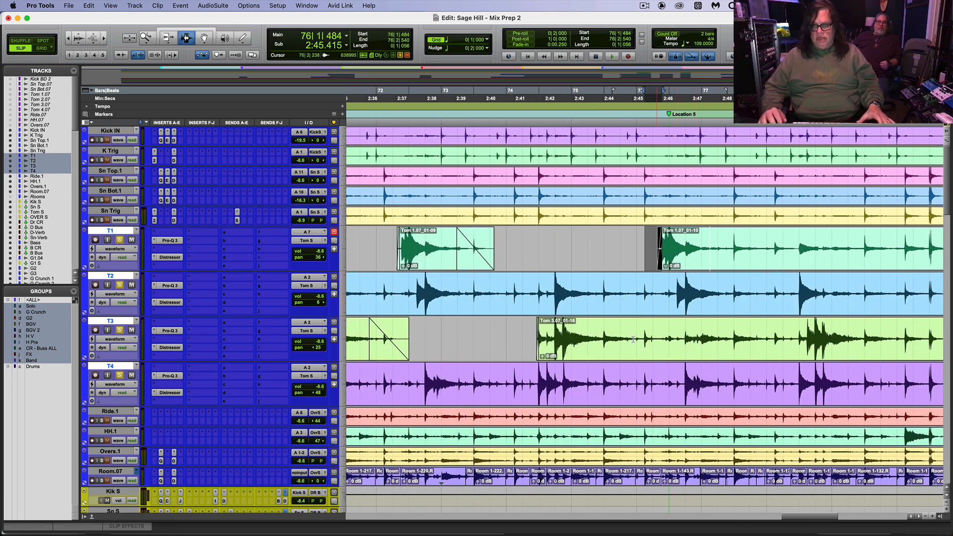
left_click_drag(627, 341, 794, 351)
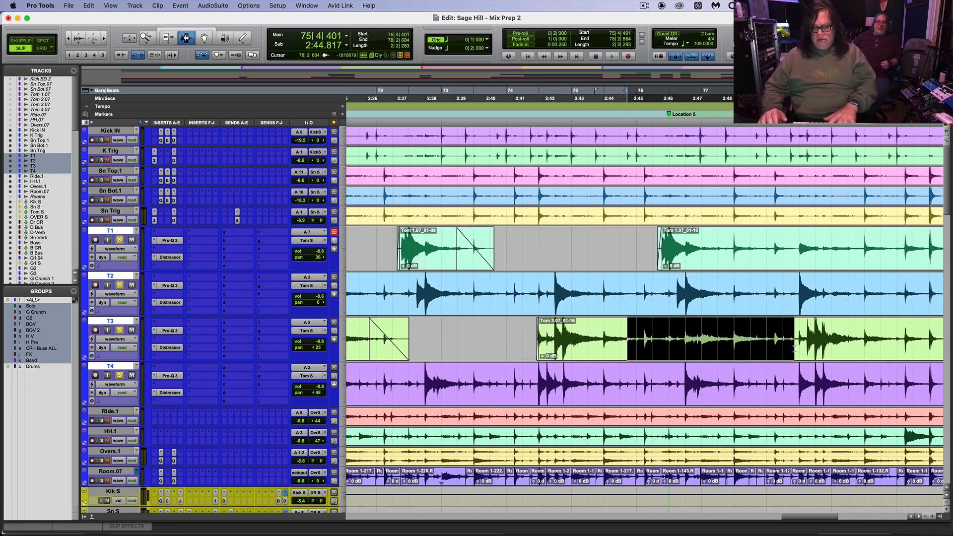
key("Delete")
Step: Fade out the T3 clip end from 75|2|125, and fade in the next T3 clip over 78|1|683 to 78|2|959
left_click_drag(592, 339, 626, 339)
key("super+f")
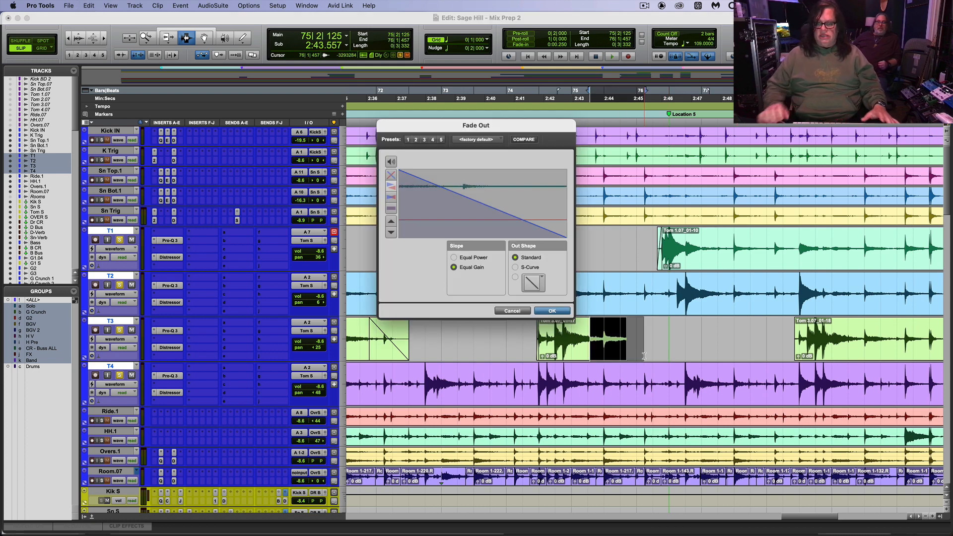
key("Return")
left_click_drag(779, 337, 783, 338)
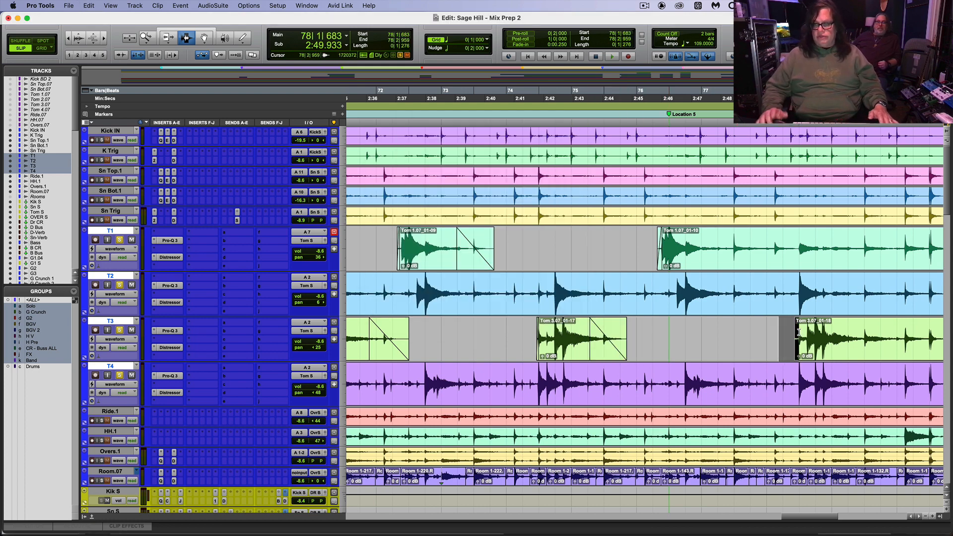
key("super+f")
key("Return")
Step: Delete the T1 audio from 78|2|629 up to the final fragment in bar 86
key("r")
key("r")
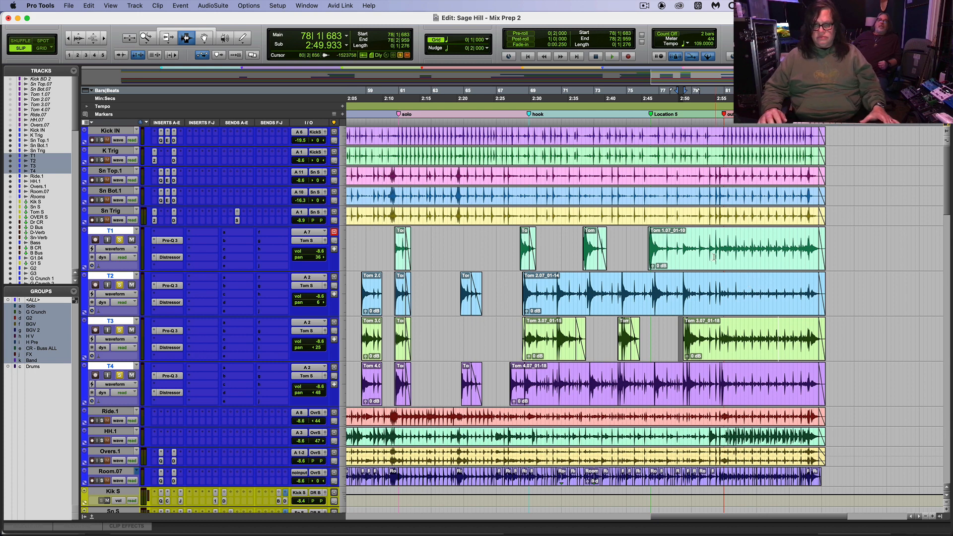
left_click_drag(682, 245, 802, 268)
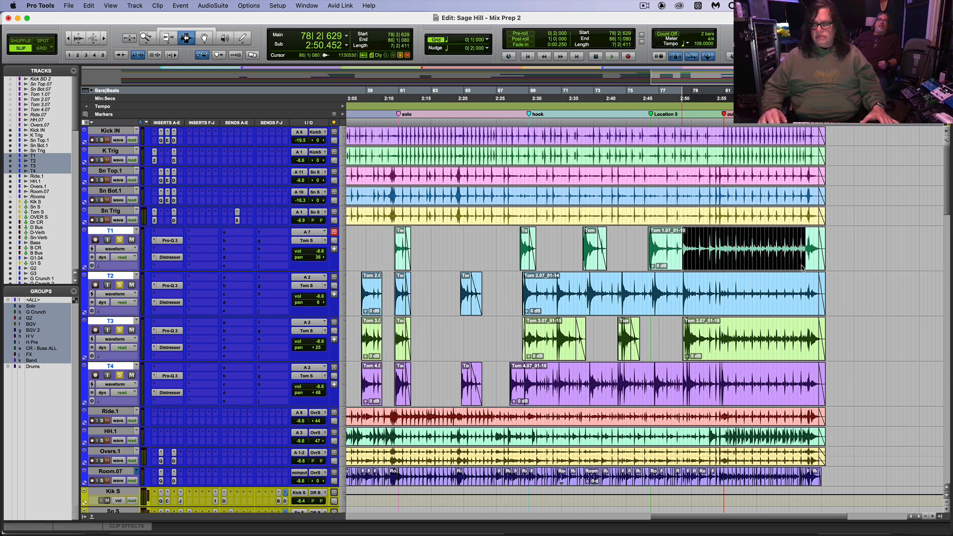
key("Delete")
Step: Audition the ending from 86|1|739, and delete the last remaining T1 clip at the end of the song
left_click(805, 247)
key("space")
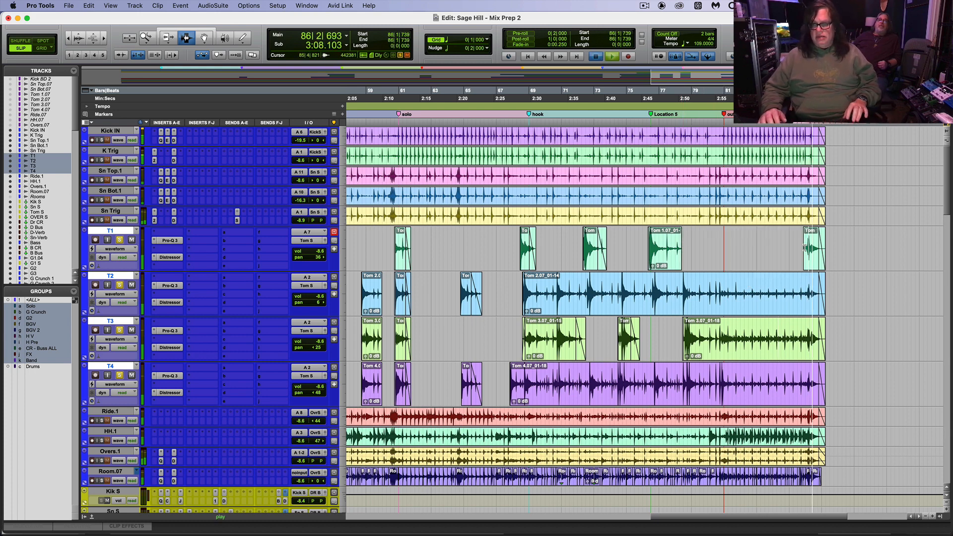
key("space")
left_click(813, 243)
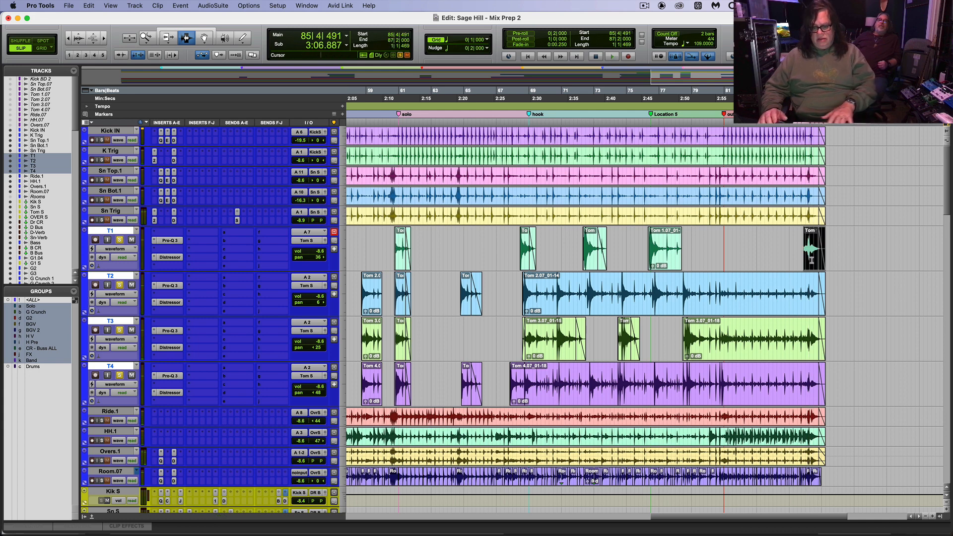
key("Delete")
Step: Fade out the end of the last T1 clip, starting at 77|2|955
left_click_drag(667, 251, 695, 258)
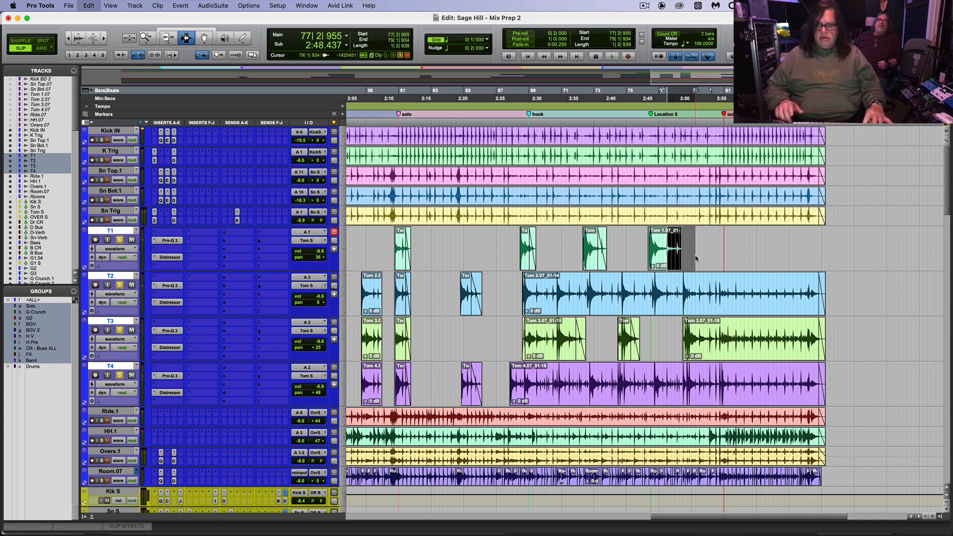
key("super+f")
key("Return")
Step: Audition the toms from 78|2|959 through bar 80, examining the T2, T3 and T4 hits up close
left_click(684, 282)
key("space")
key("t")
key("t")
key("t")
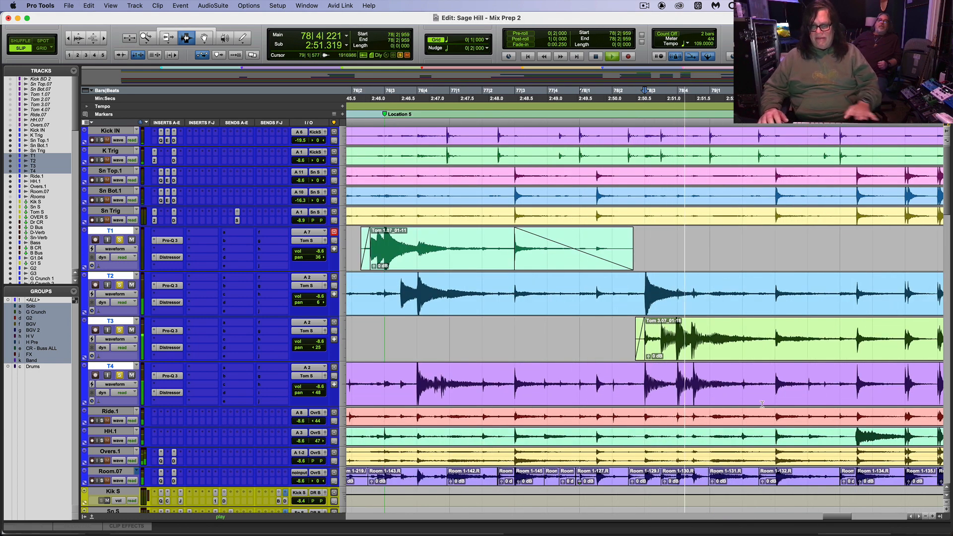
key("r")
key("r")
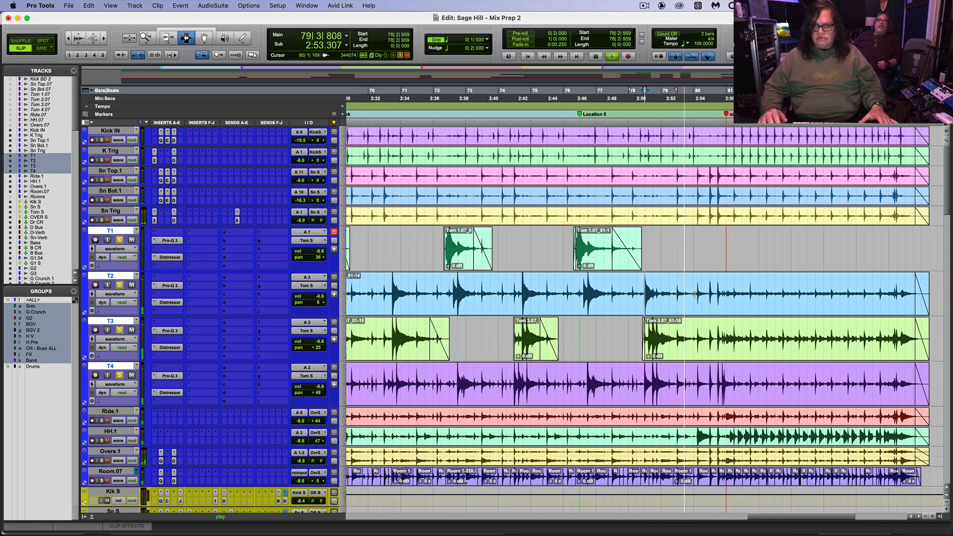
key("t")
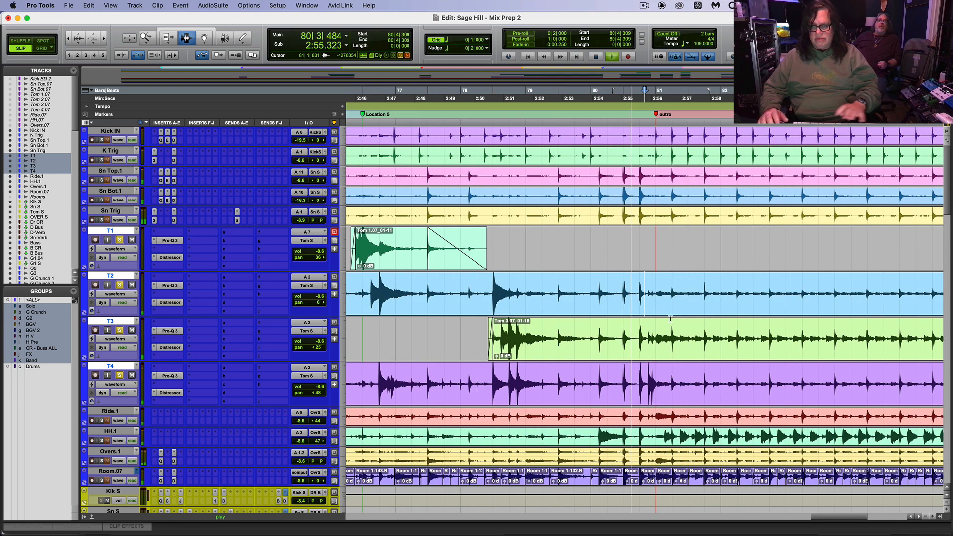
key("space")
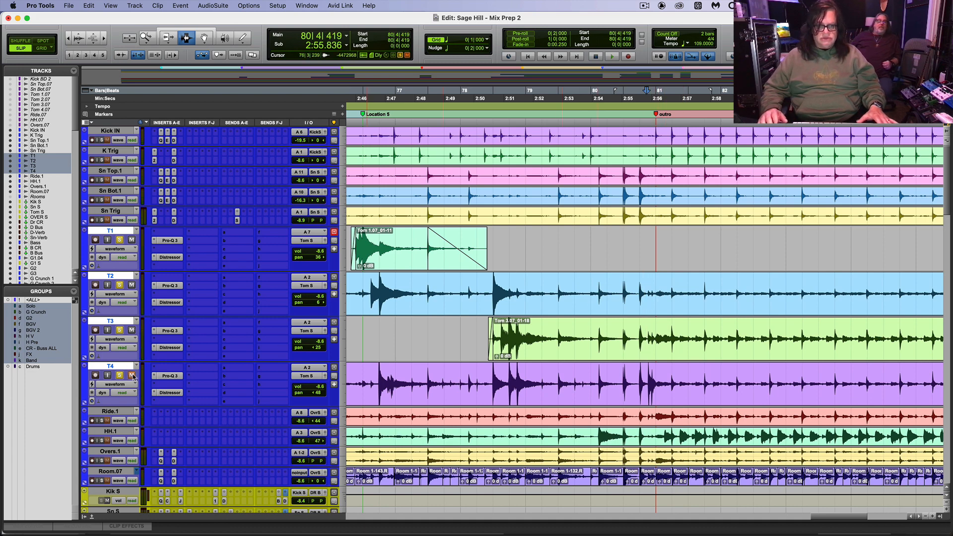
Step: Mute T4, and audition the remaining toms from 80|3|555 and the ending from 86|1|410
left_click(633, 327)
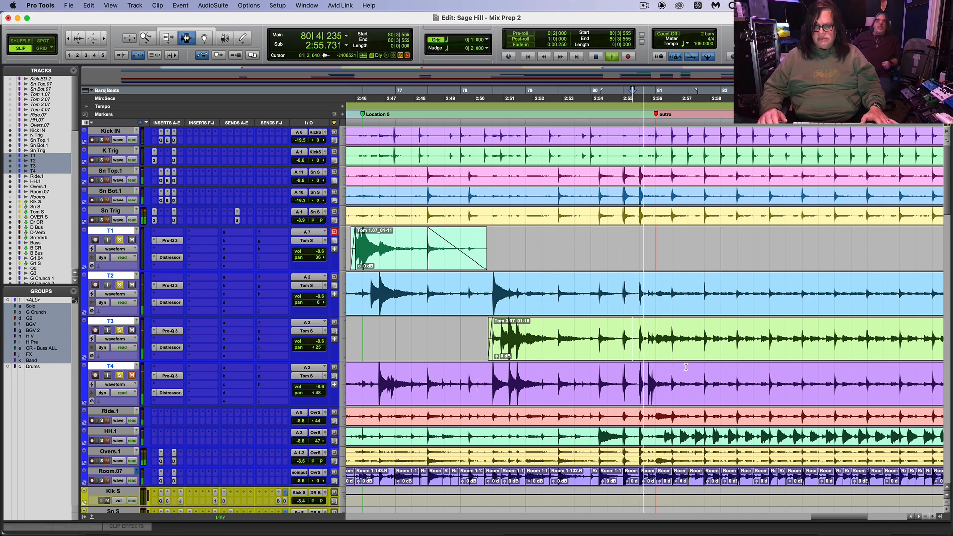
key("r")
key("r")
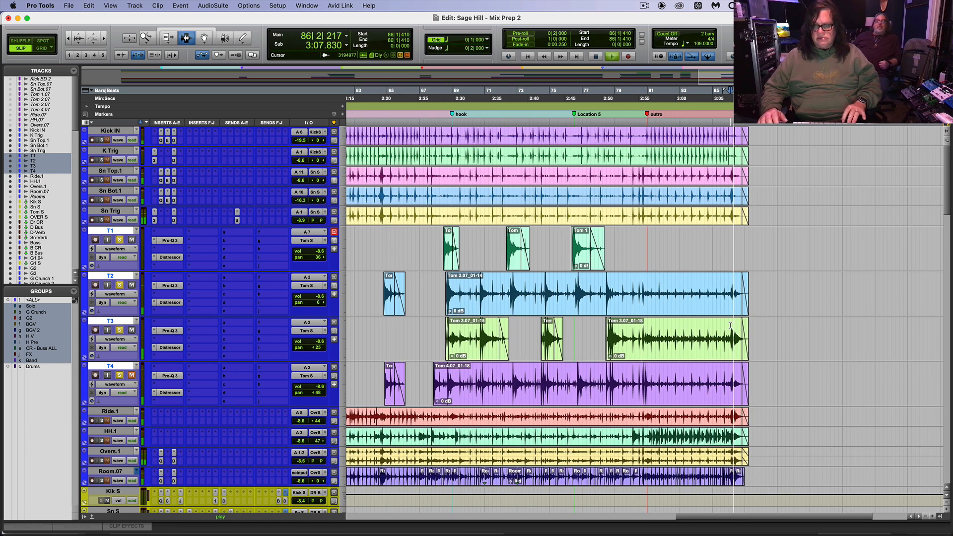
key("space")
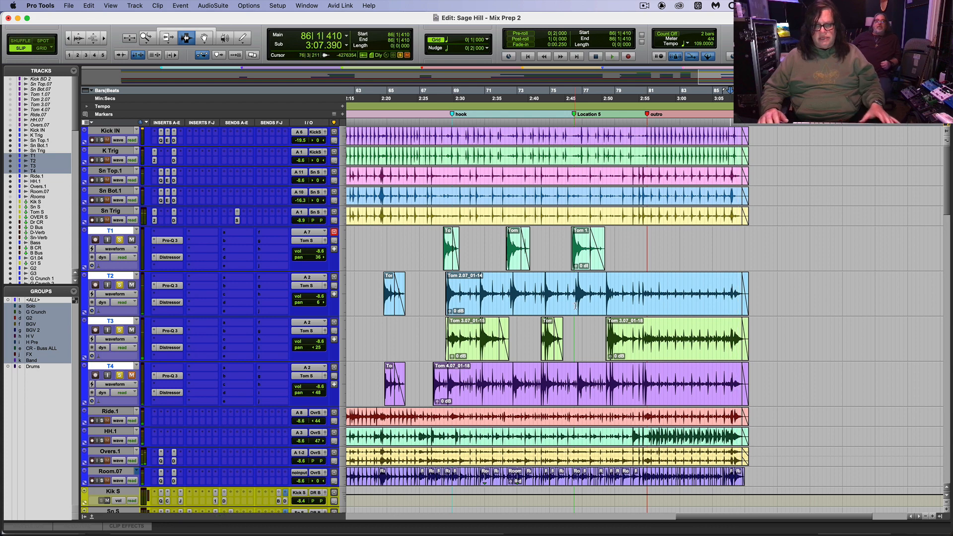
Step: Audition T2 and T3 from 79|1|138, and delete their audio from 80|2|362 to the end of the song
left_click(621, 295)
key("t")
key("t")
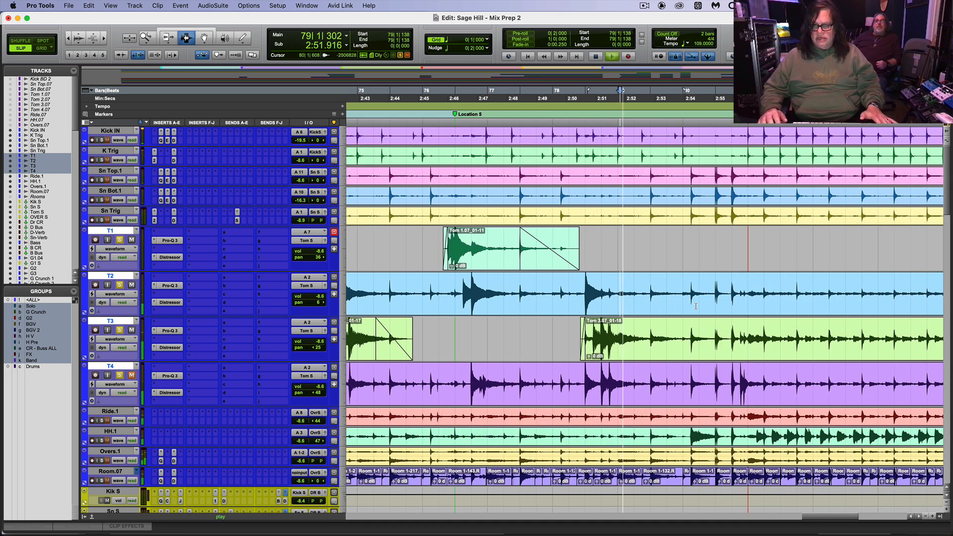
left_click_drag(705, 293, 785, 355)
key("r")
key("r")
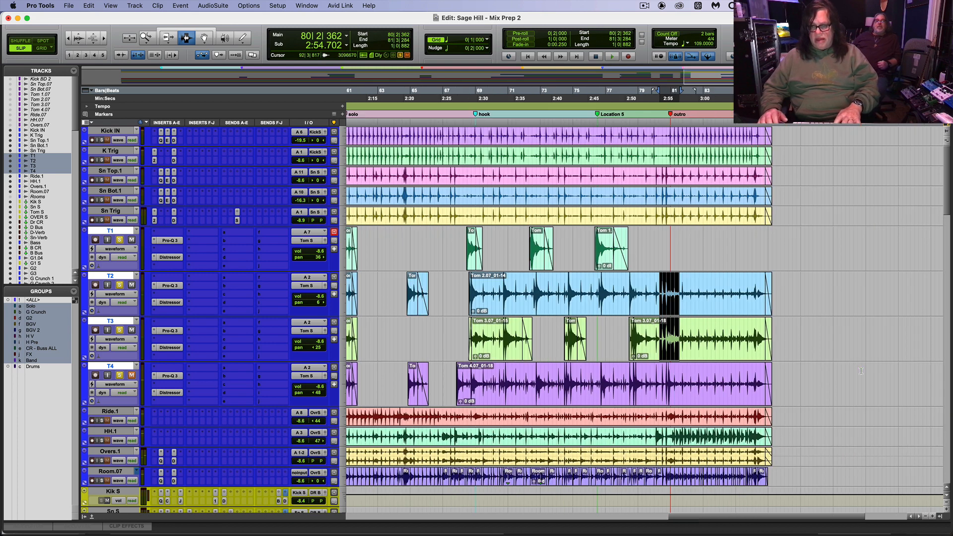
left_click(832, 329, "shift")
key("Delete")
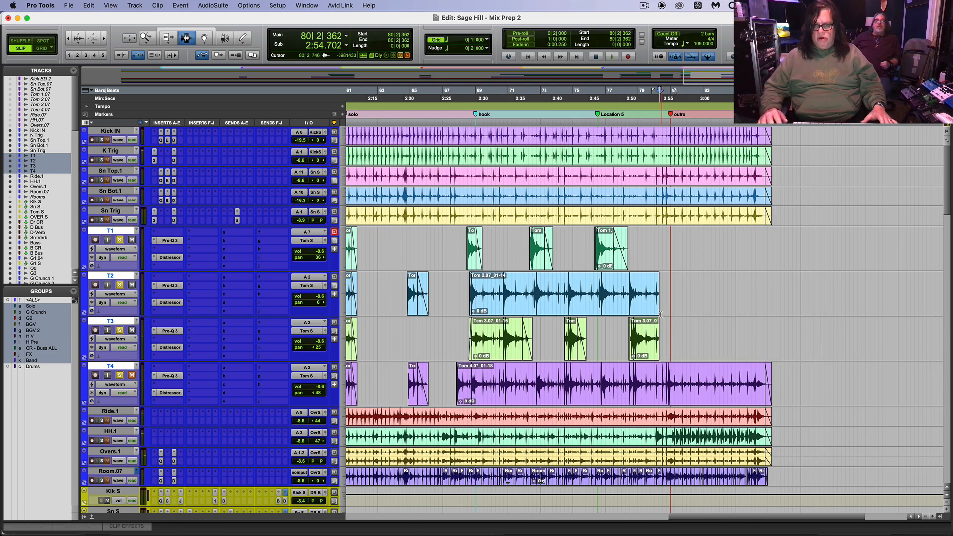
Step: Fade out the ends of the last T2 and T3 clips together, starting at 79|3|291
key("t")
key("t")
key("t")
left_click_drag(558, 306, 692, 331)
key("super+f")
key("Return")
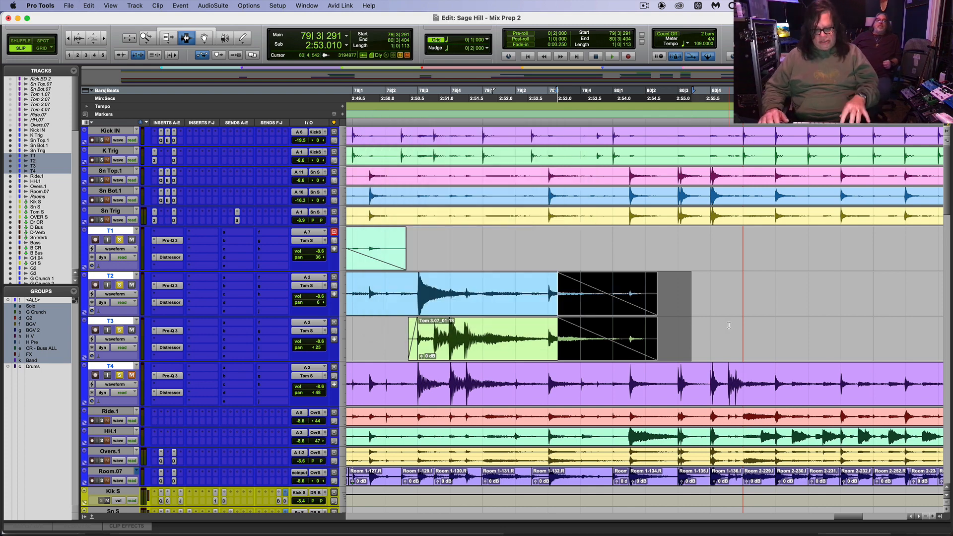
Step: Unmute T4 and audition it from 80|1|718 into the outro, examining its last hits
key("r")
key("r")
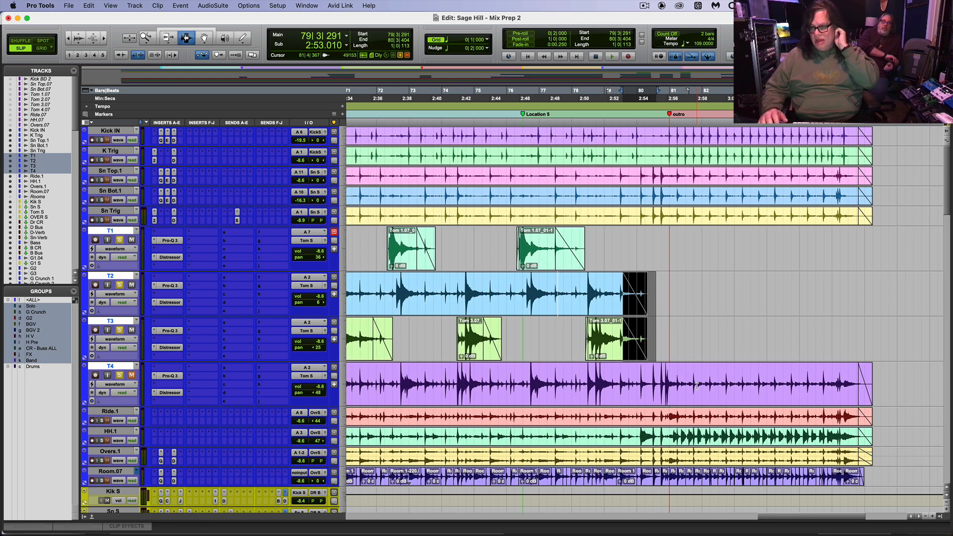
left_click(643, 387)
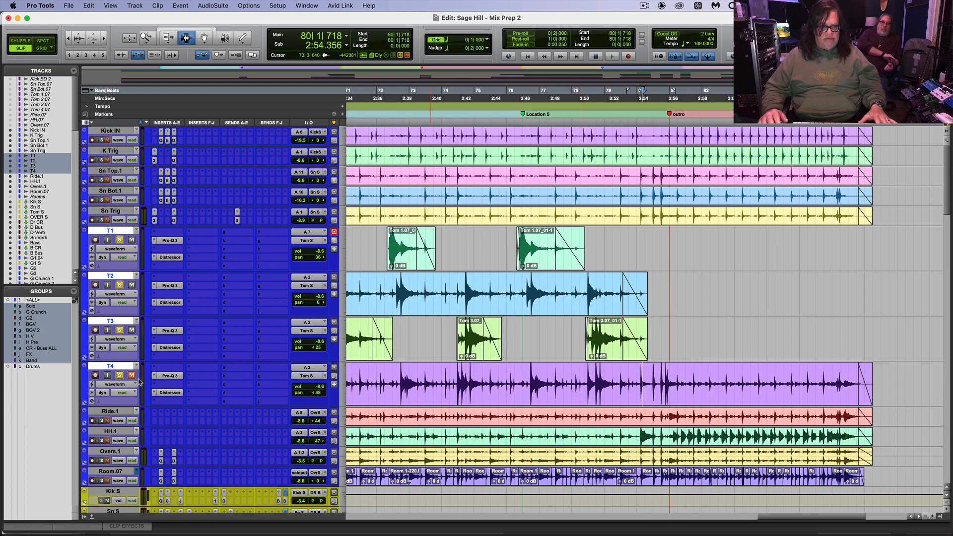
key("space")
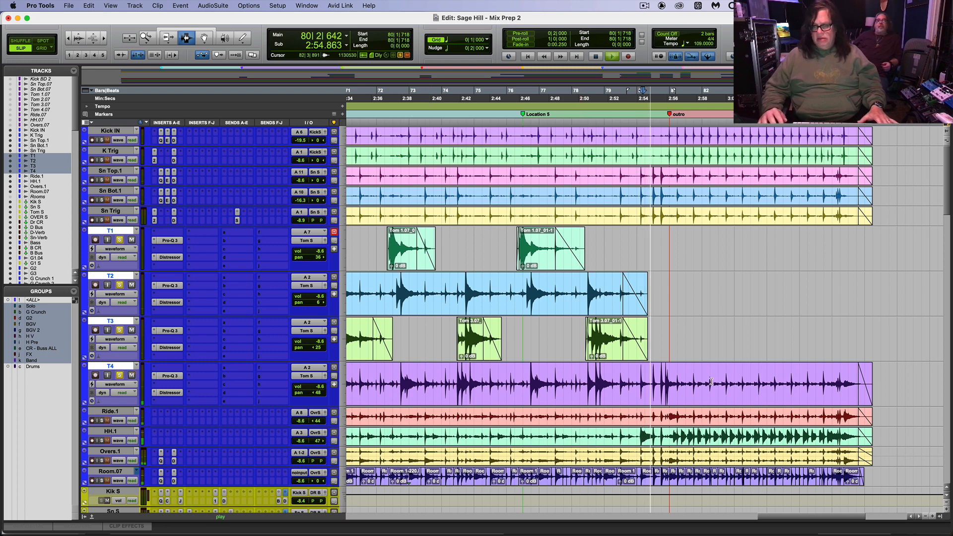
key("t")
key("t")
key("t")
key("r")
key("r")
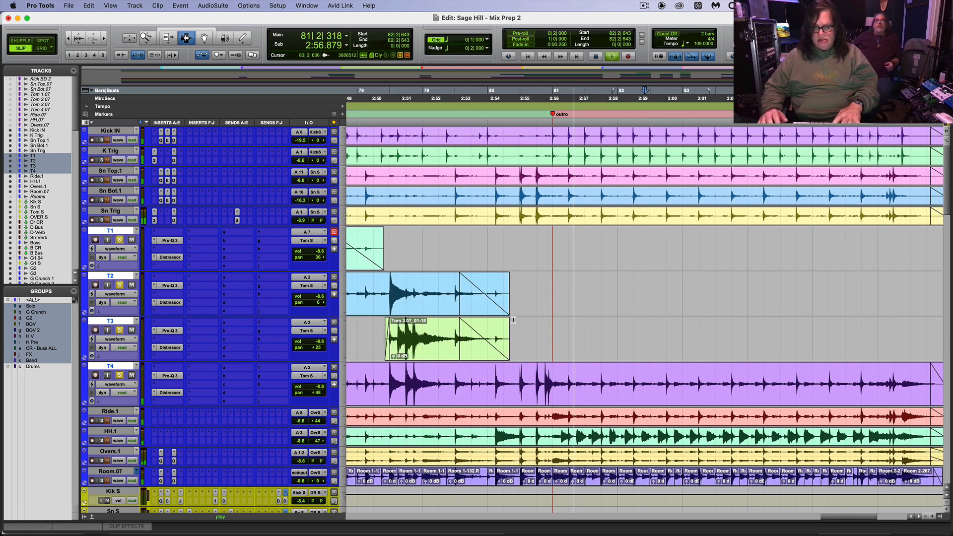
key("space")
Step: Audition the ending of T4 from 85|4|601
left_click_drag(633, 390, 887, 389)
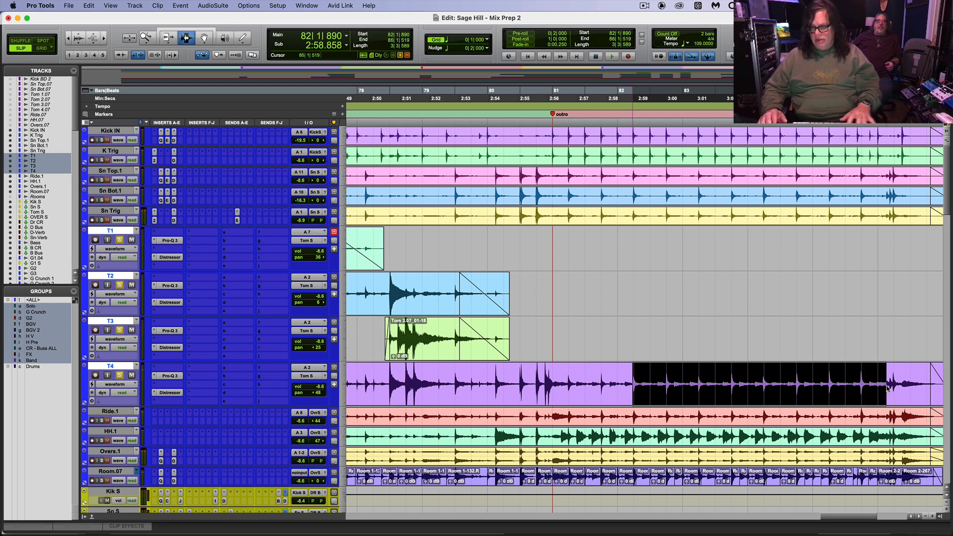
left_click(887, 389)
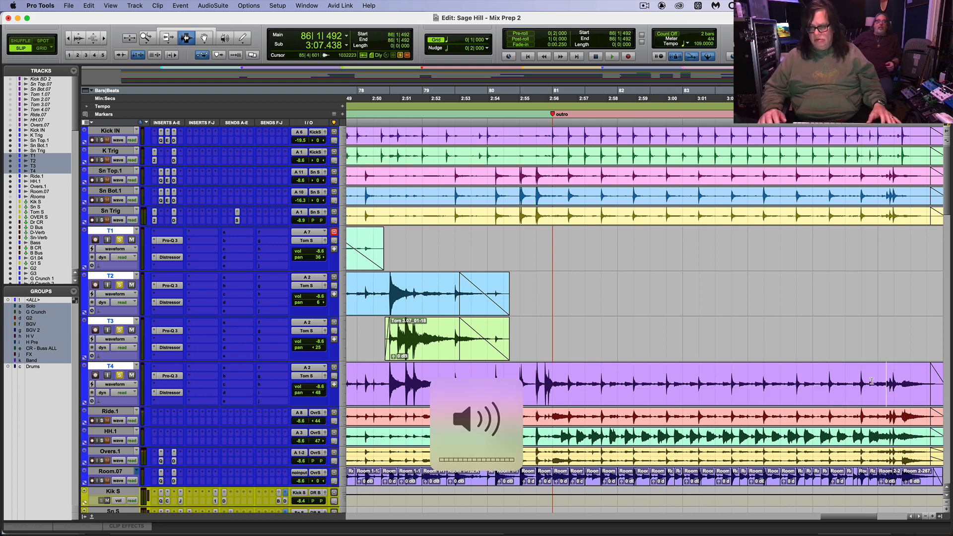
left_click(871, 382)
key("space")
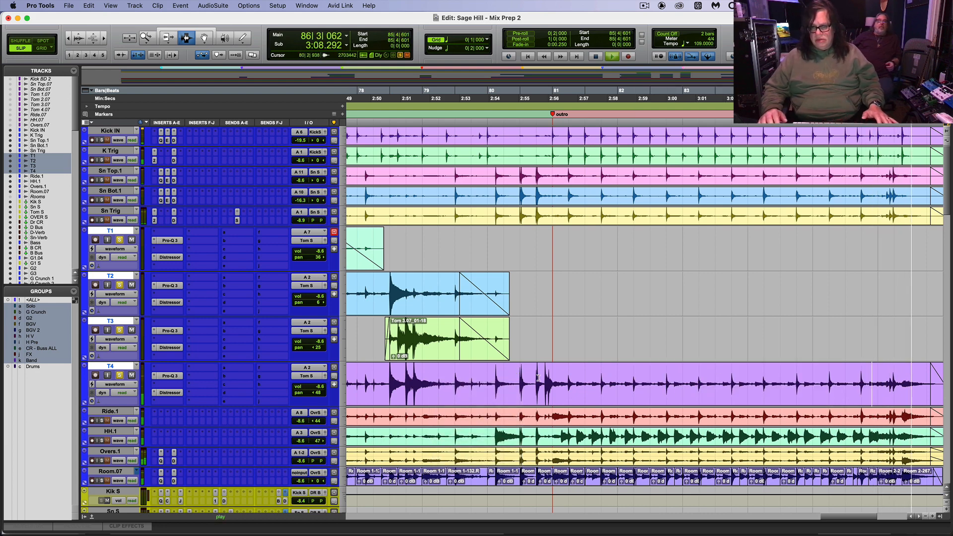
key("space")
Step: Delete the T4 audio from 82|2|808 to the end of the song
left_click_drag(649, 389, 689, 390)
key("Delete")
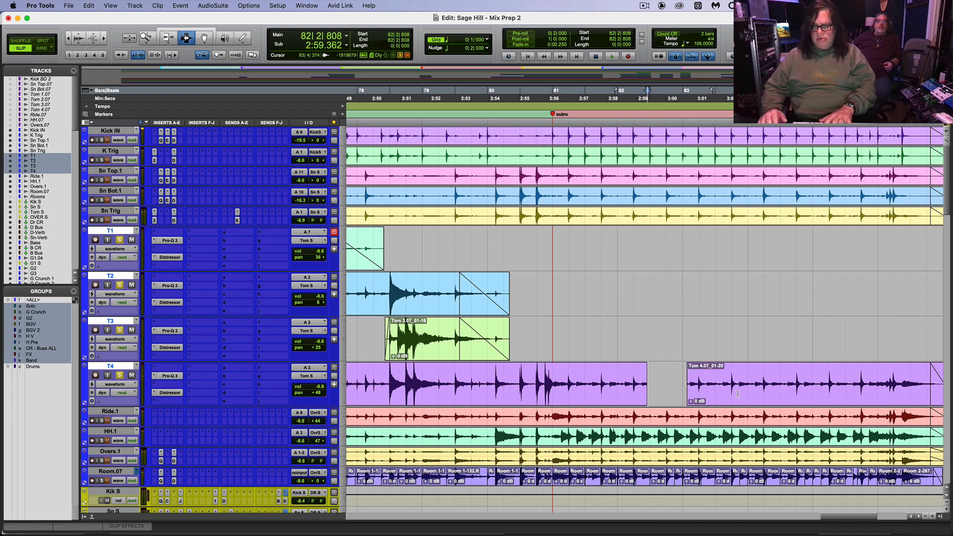
double_click(732, 391)
key("Delete")
Step: Fade out the end of the last T4 clip, starting at 81|2|118
left_click_drag(571, 370, 690, 392)
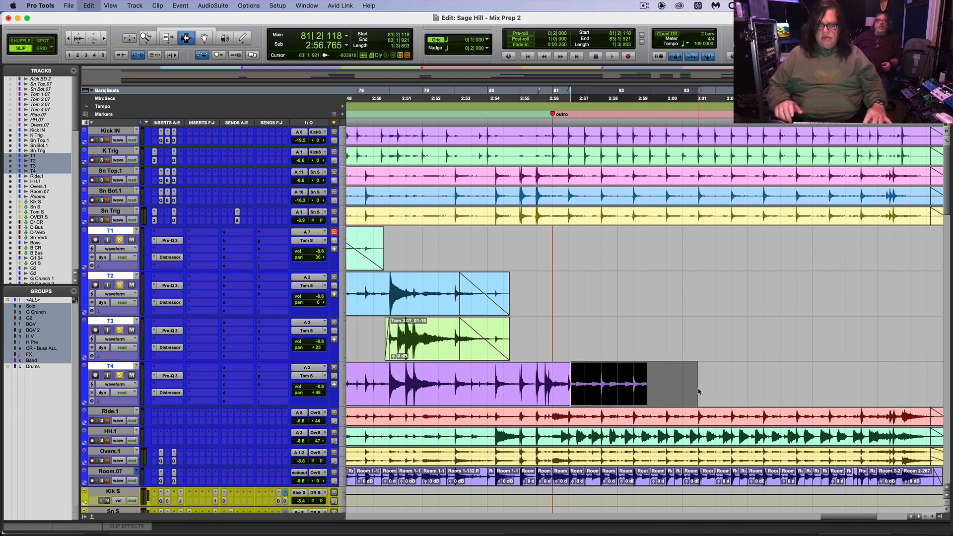
key("super+f")
key("Return")
Step: Return to the start of the song and set the track height of T1 to T4 to small
key("r")
key("r")
key("r")
key("r")
key("Return")
key("t")
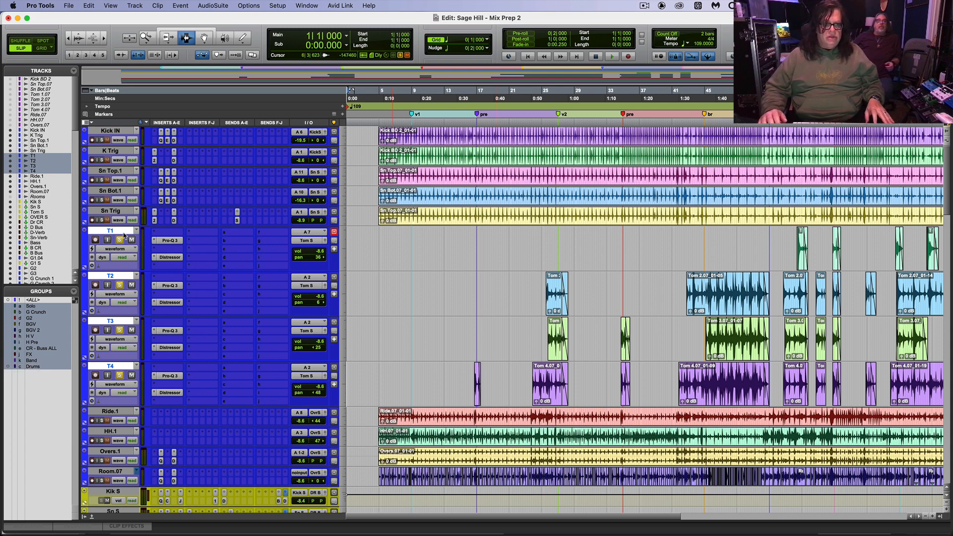
left_click(85, 234)
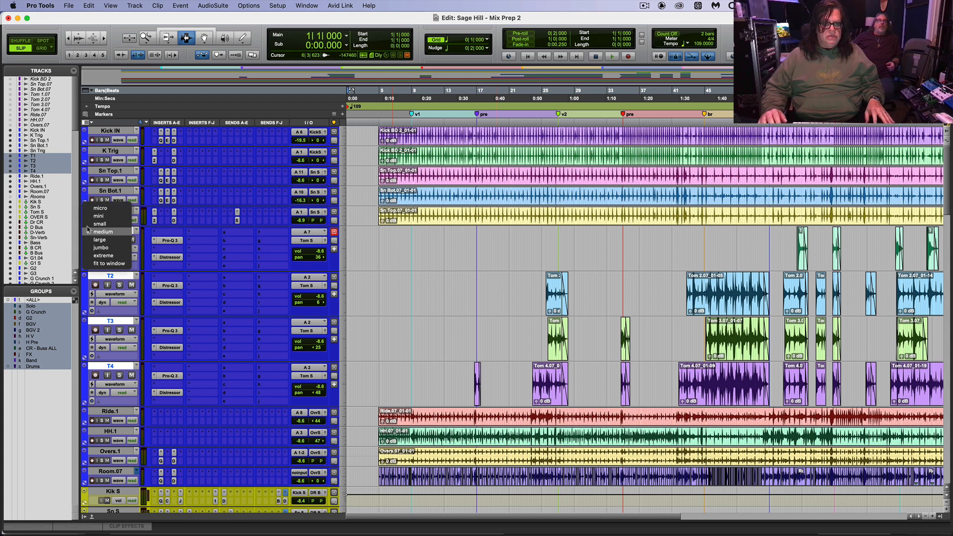
left_click(91, 227)
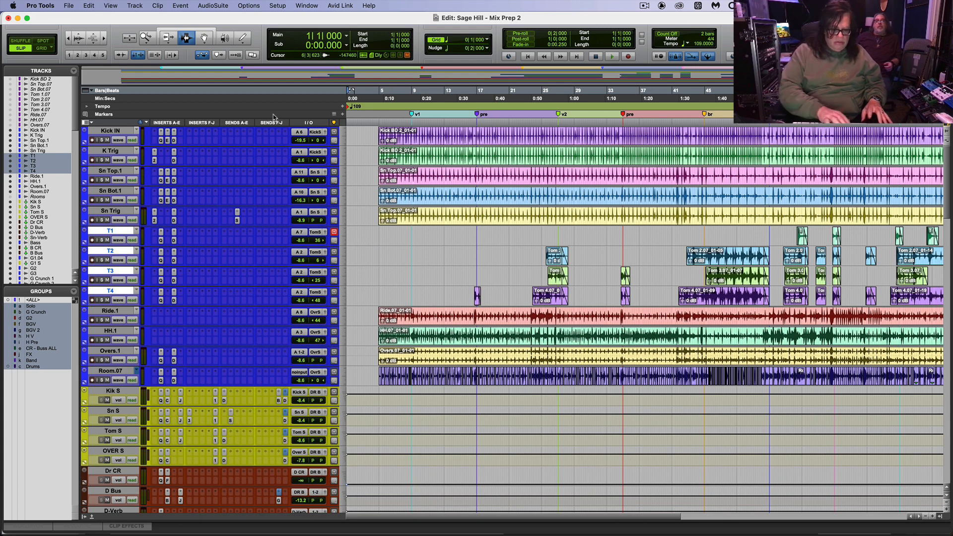
Step: Play the full mix from 17|3|772
key("super+shift+b")
key("Return")
key("Return")
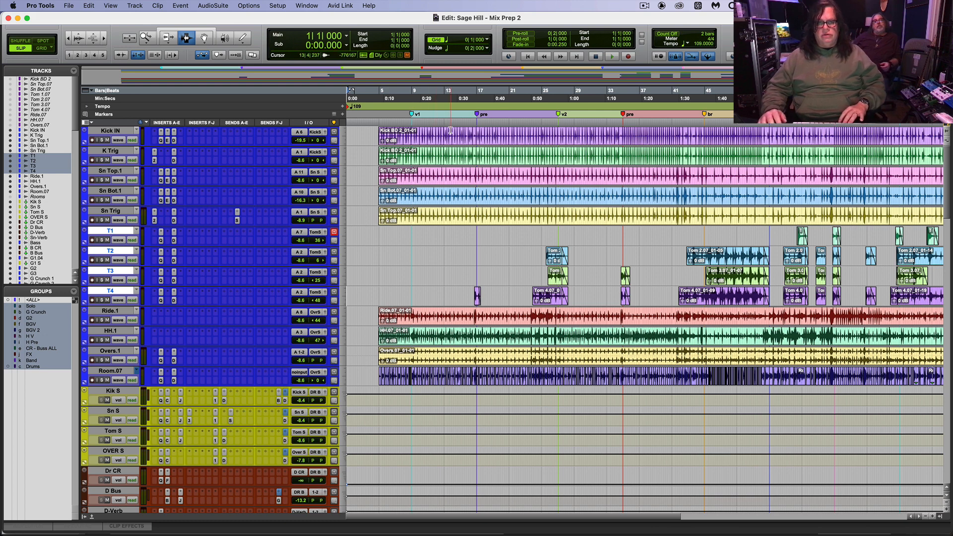
left_click(482, 121)
key("space")
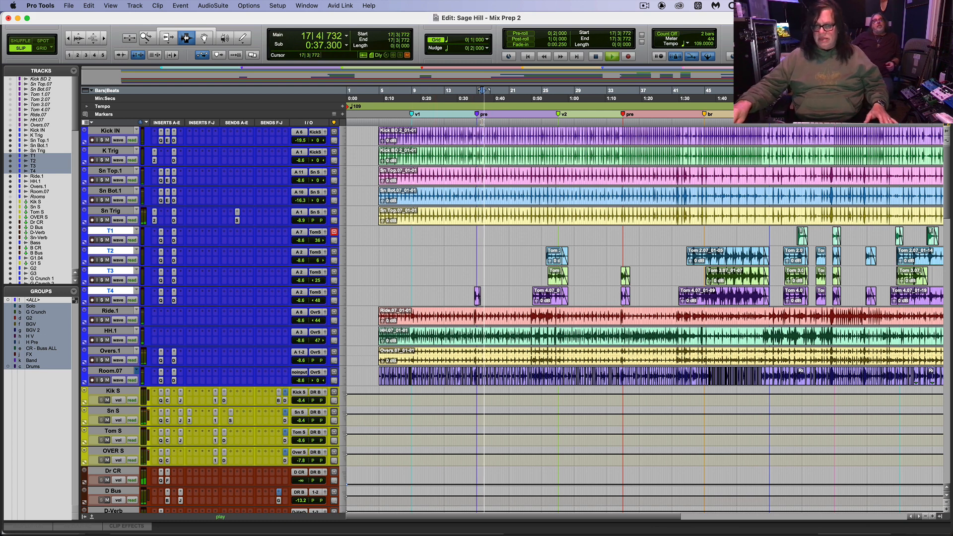
Step: Raise the Tom S fader in the mixer to -2.5 dB while the mix plays
key("super+equal")
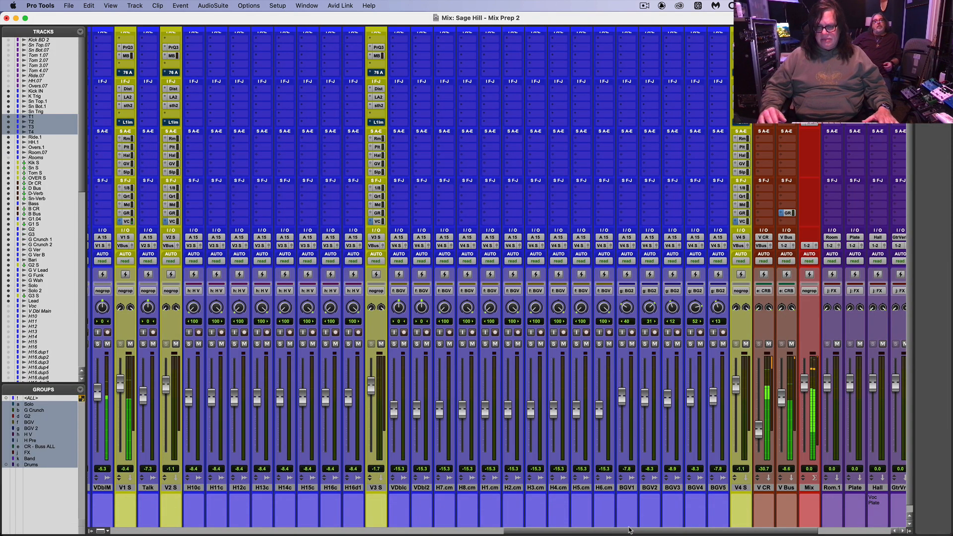
left_click_drag(630, 532, 201, 343)
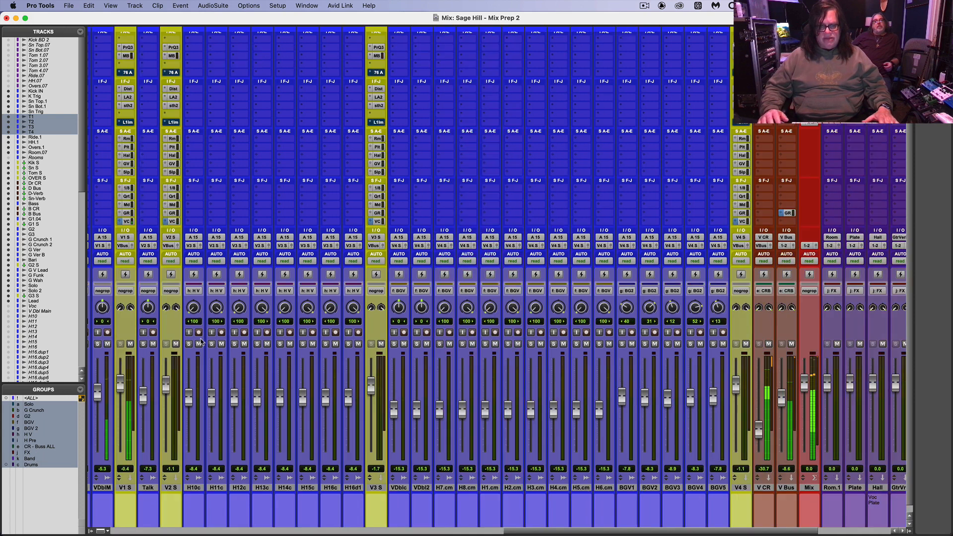
left_click(253, 531)
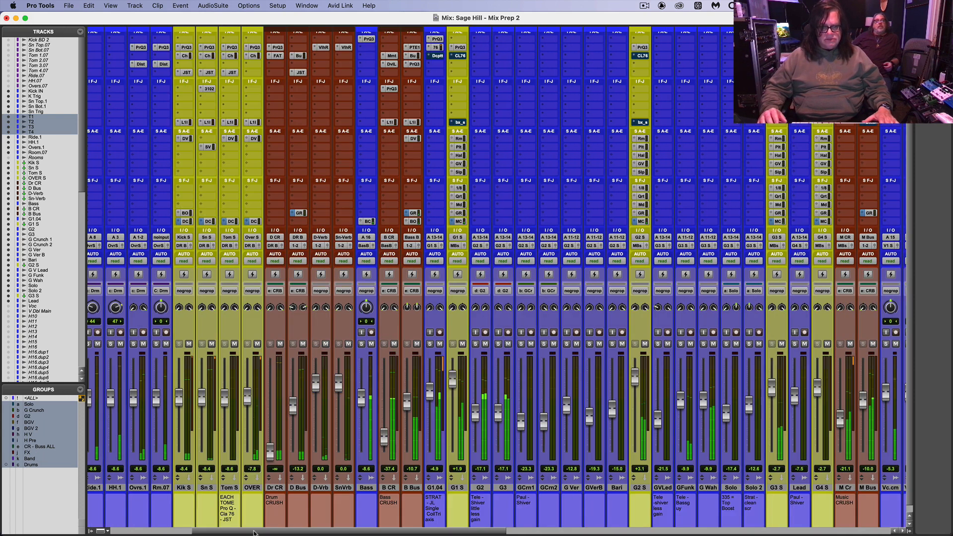
left_click(149, 532)
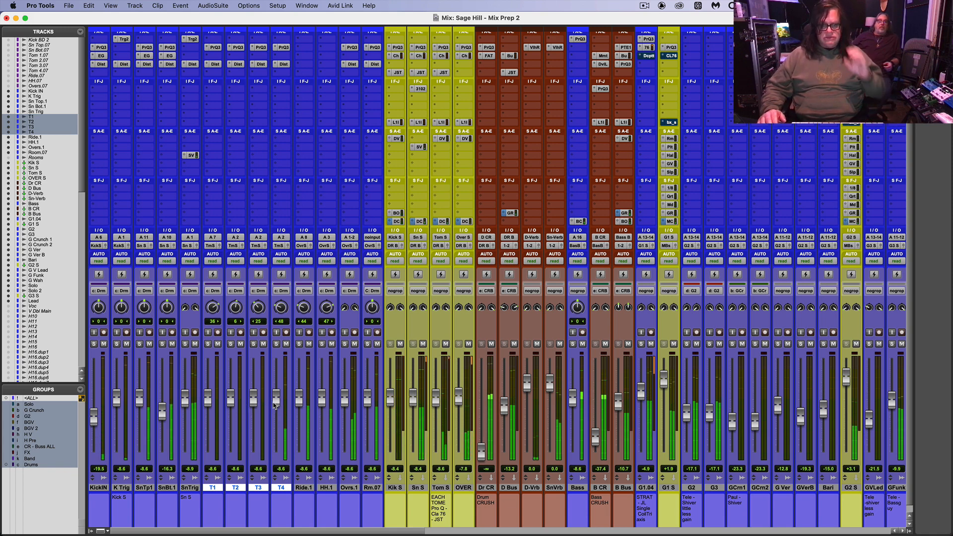
key("super+z")
key("super+shift+z")
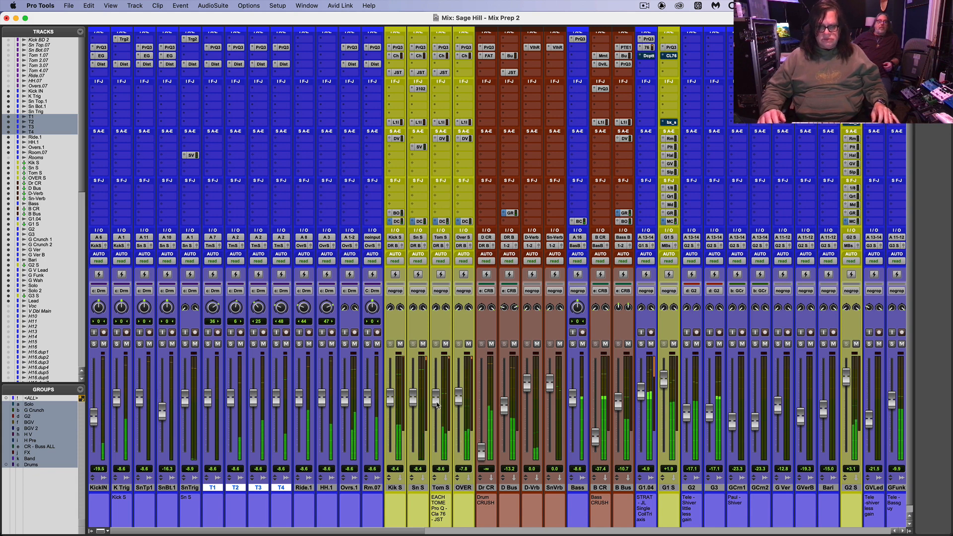
left_click_drag(437, 402, 440, 392)
key("super+equal")
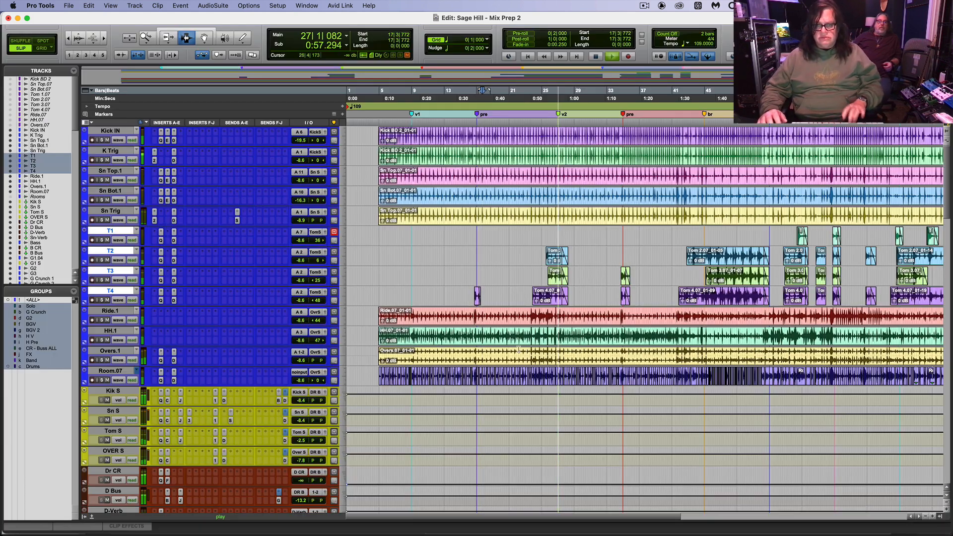
Step: Audition the mix from 19|4|478 up to the tom fill at bar 23, examining the T2 to T4 clips there
left_click(531, 290)
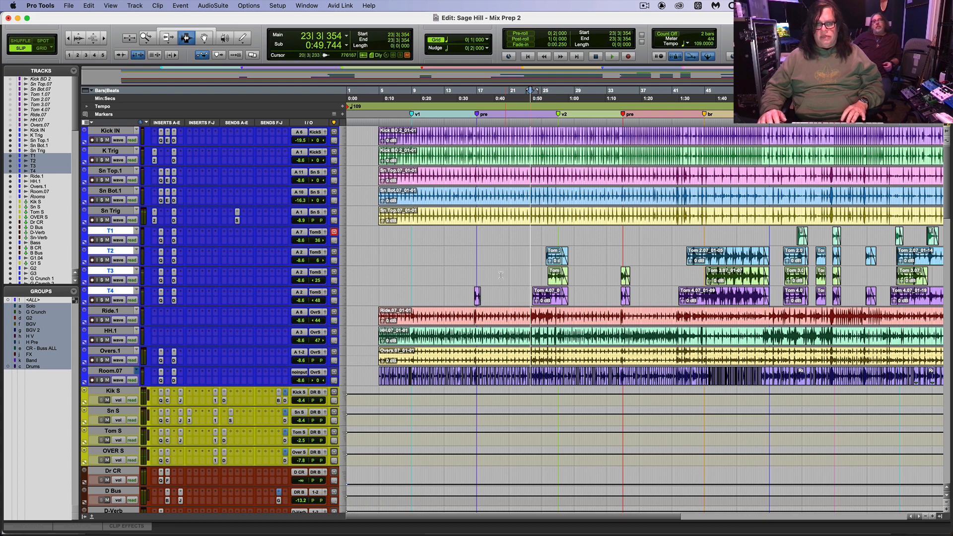
left_click(501, 298)
key("space")
key("t")
key("t")
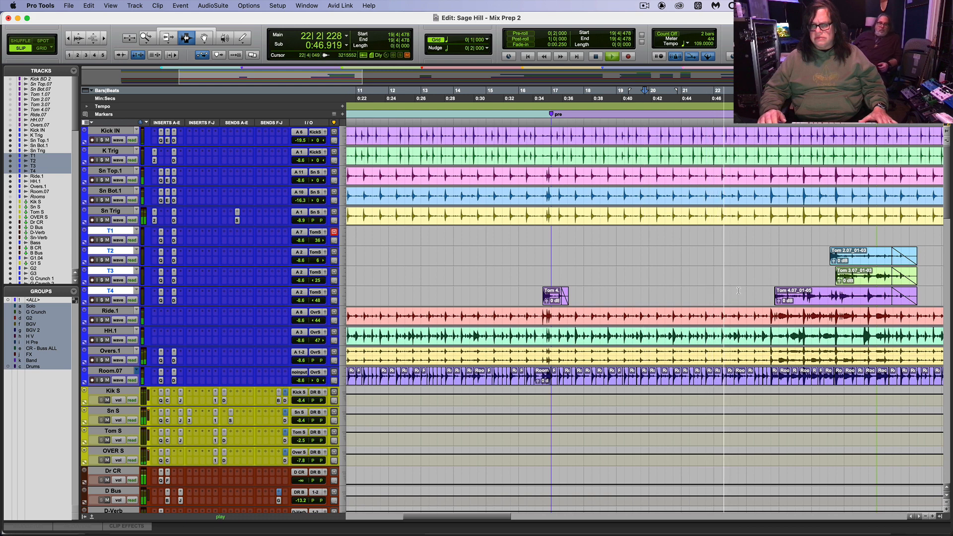
left_click(758, 283)
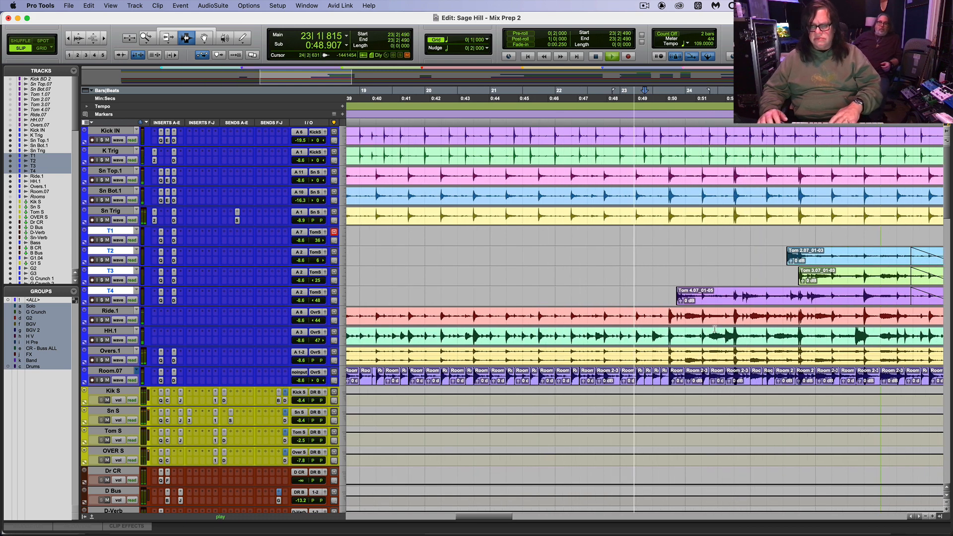
key("space")
Step: Audition the soloed drums through the tom fill from 22|4|845
left_click(618, 171)
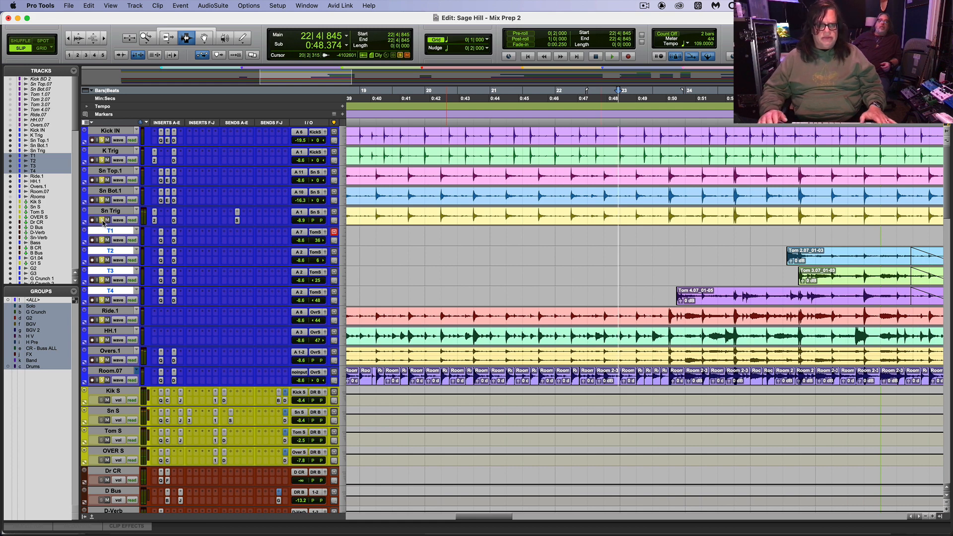
key("space")
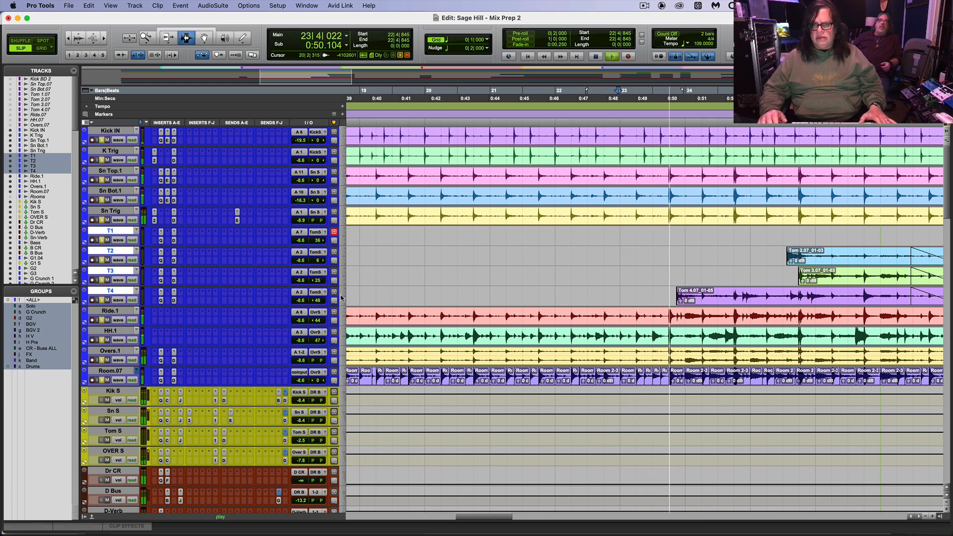
key("space")
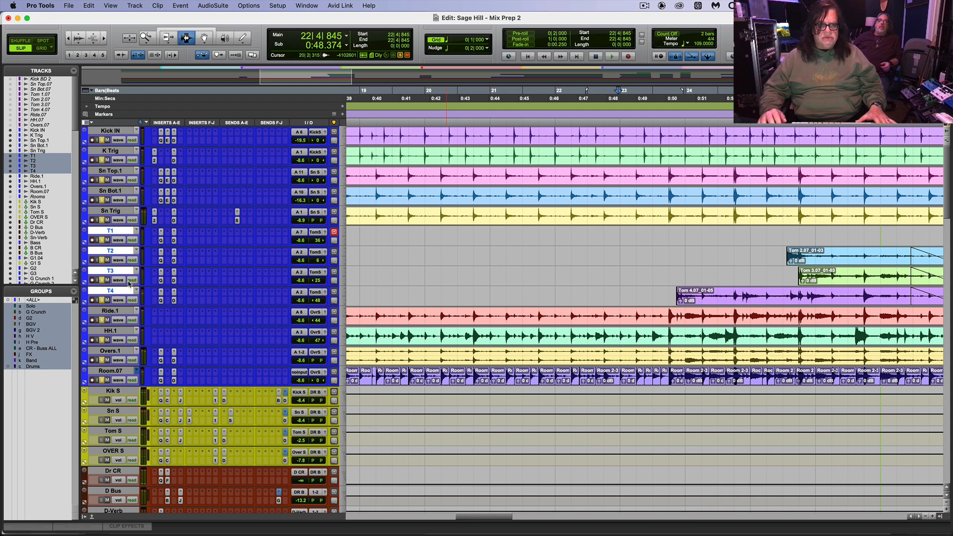
Step: Raise the Tom S fader to +1.6 dB, and check the level of its D-Verb send
key("super+equal")
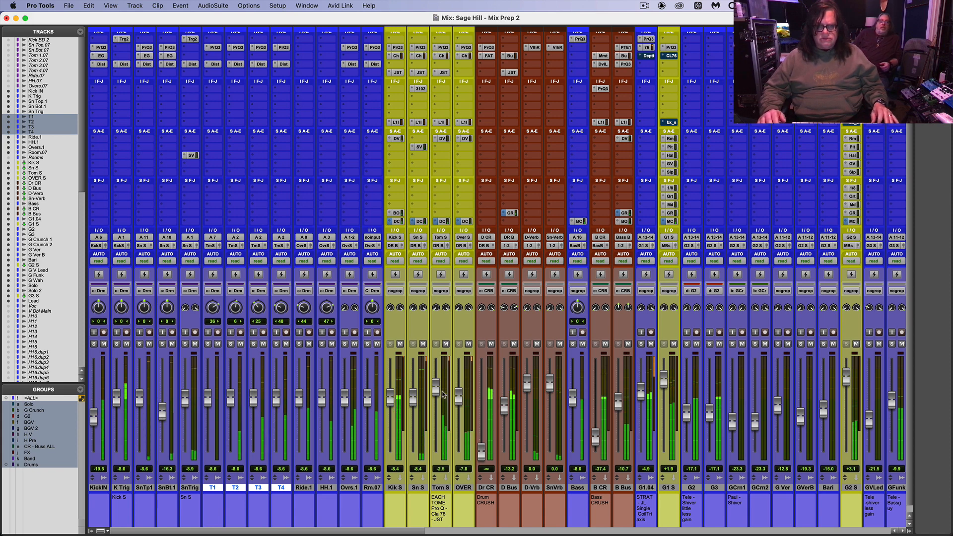
left_click_drag(437, 382, 438, 385)
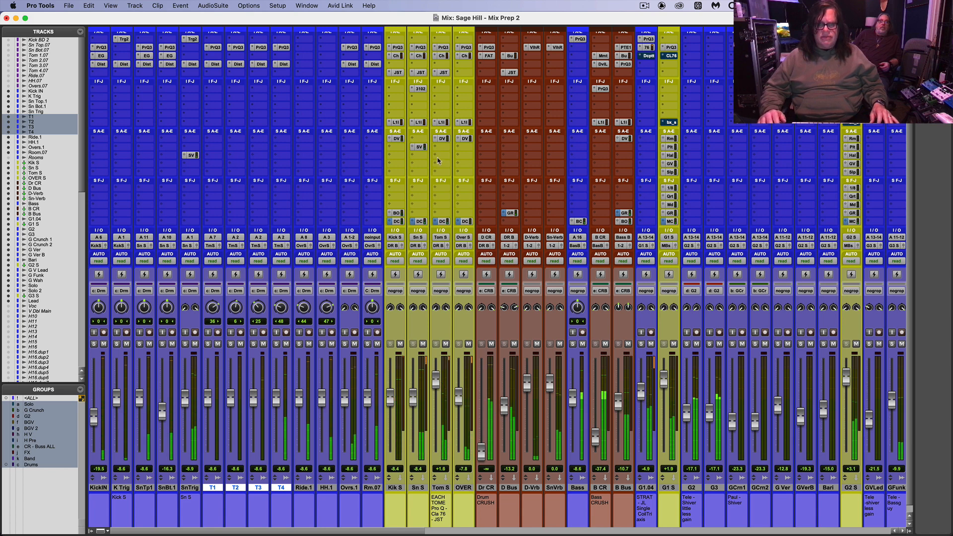
left_click(443, 139)
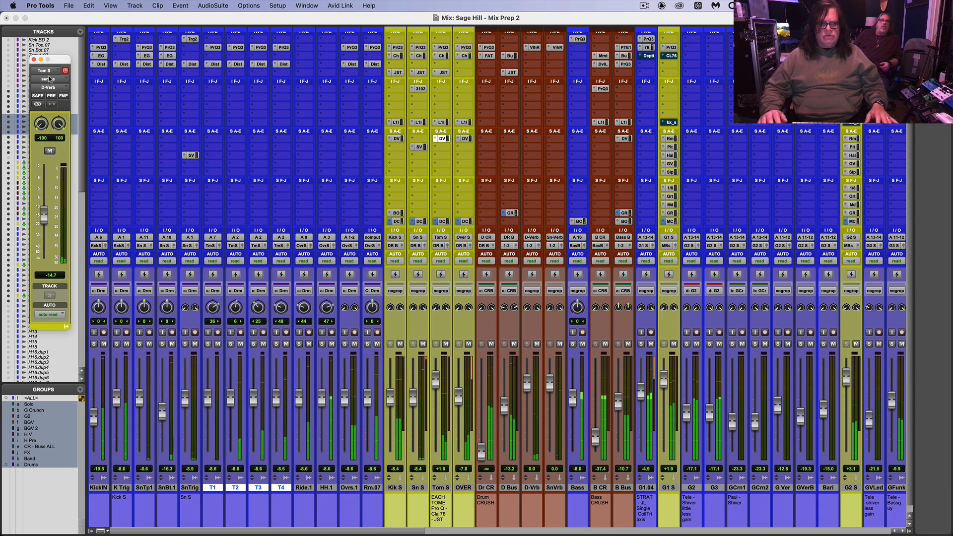
left_click(33, 59)
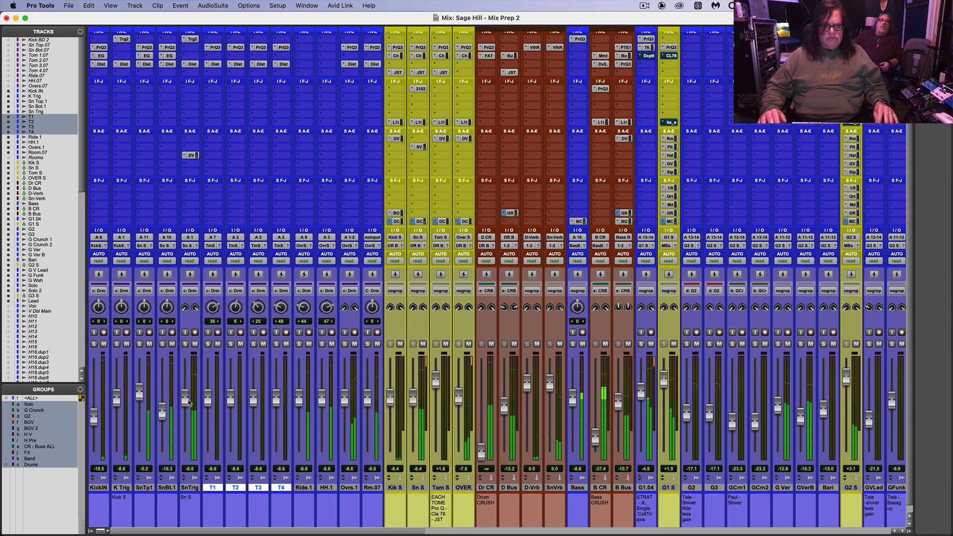
Step: In the Sn S Pro-Q 3, add a +2.29 dB bell at 8430.7 Hz and a gentle high shelf around 16 kHz
left_click(421, 47)
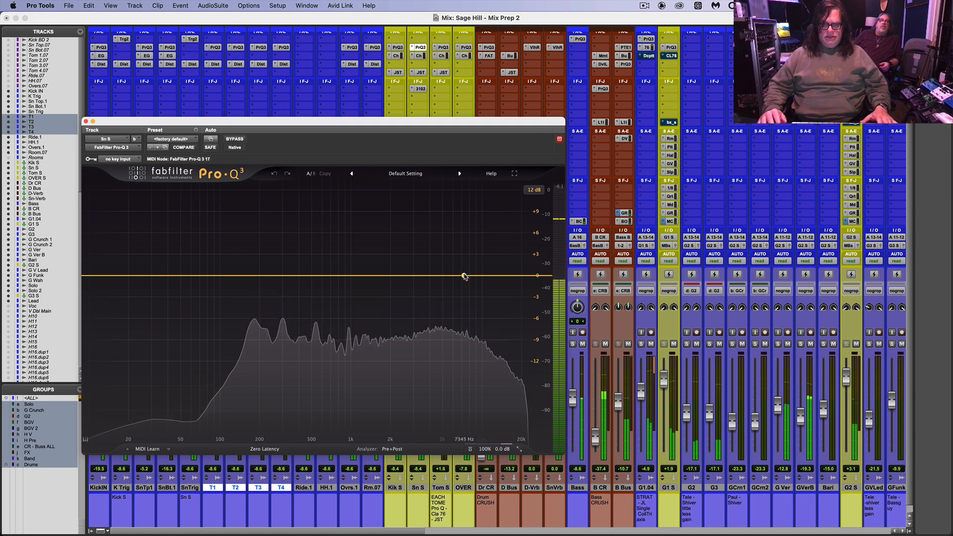
left_click_drag(466, 276, 472, 259)
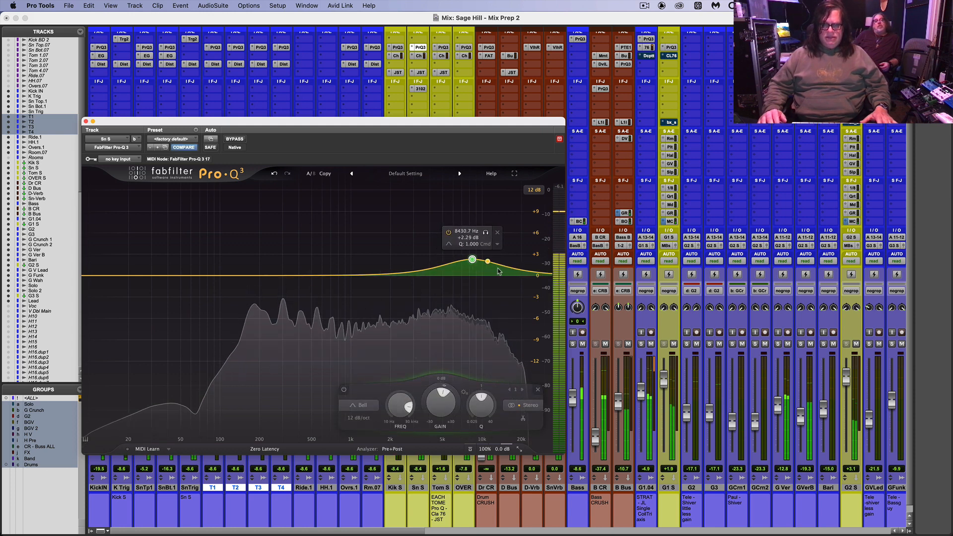
left_click(510, 268)
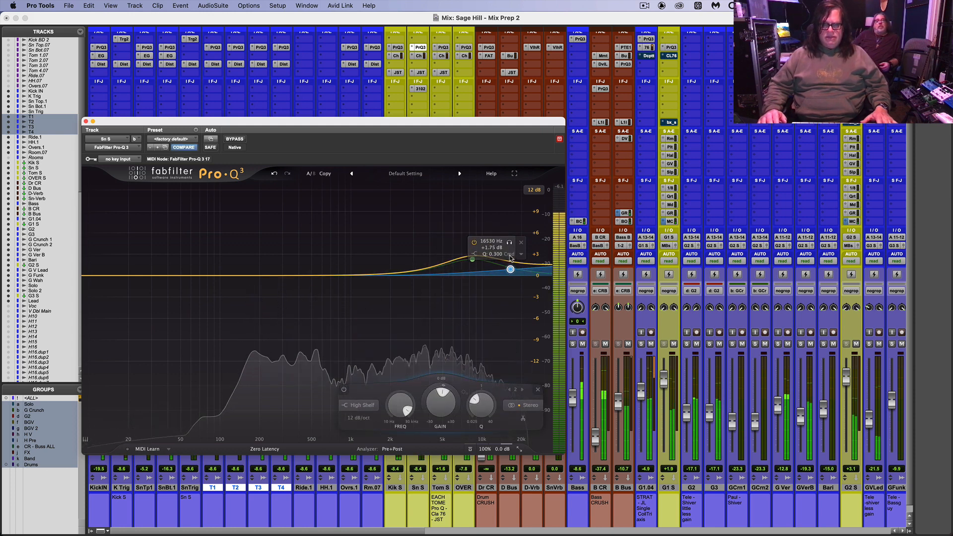
left_click_drag(511, 258, 508, 263)
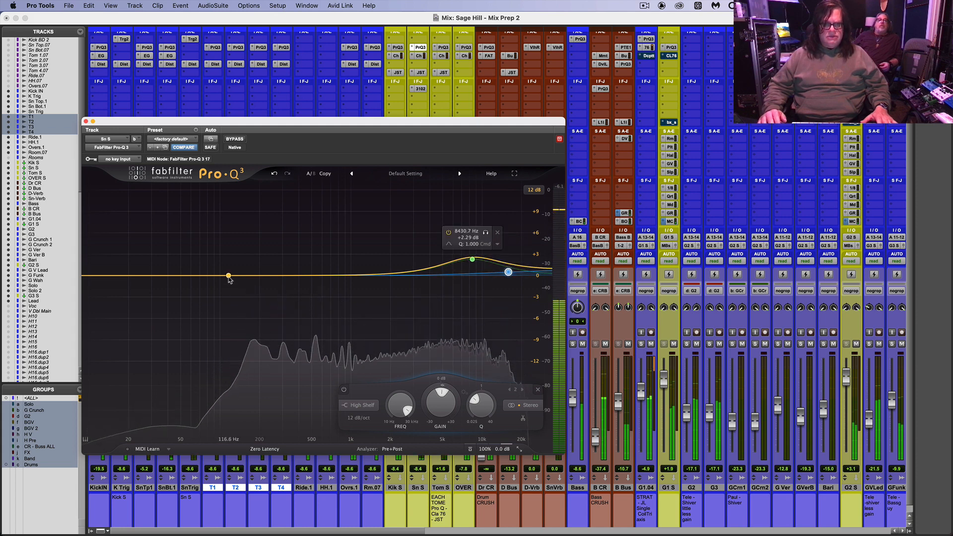
Step: Add a 12 dB/oct low cut at about 129 Hz to the Sn S Pro-Q 3 and close it
mouse_move(228, 276)
left_mouse_down()
mouse_move(228, 294)
mouse_move(230, 284)
left_mouse_up()
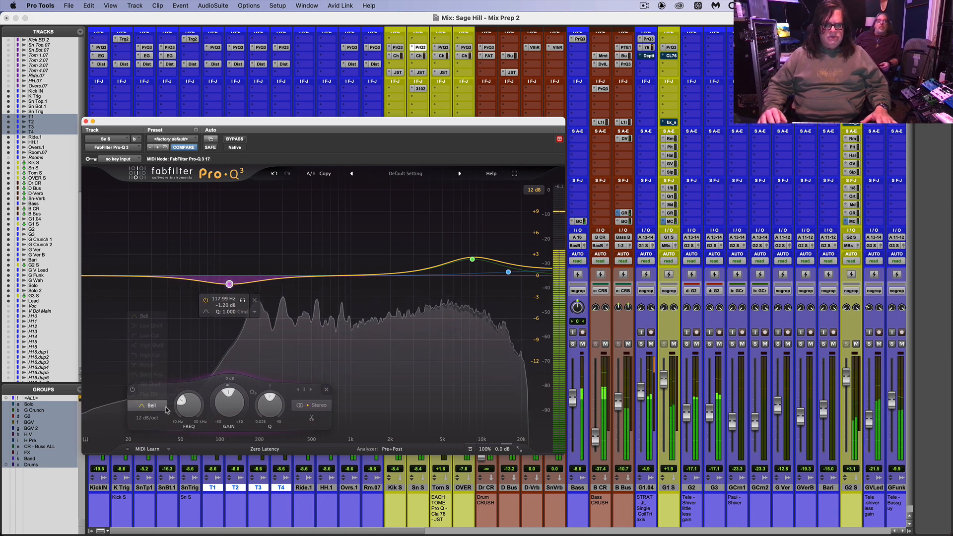
left_click(149, 405)
left_click(149, 342)
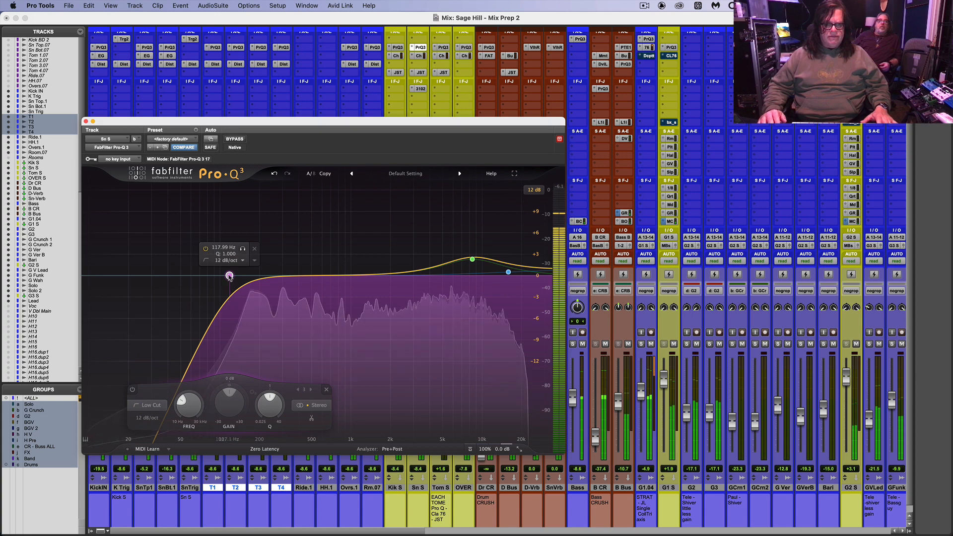
left_click_drag(229, 276, 234, 276)
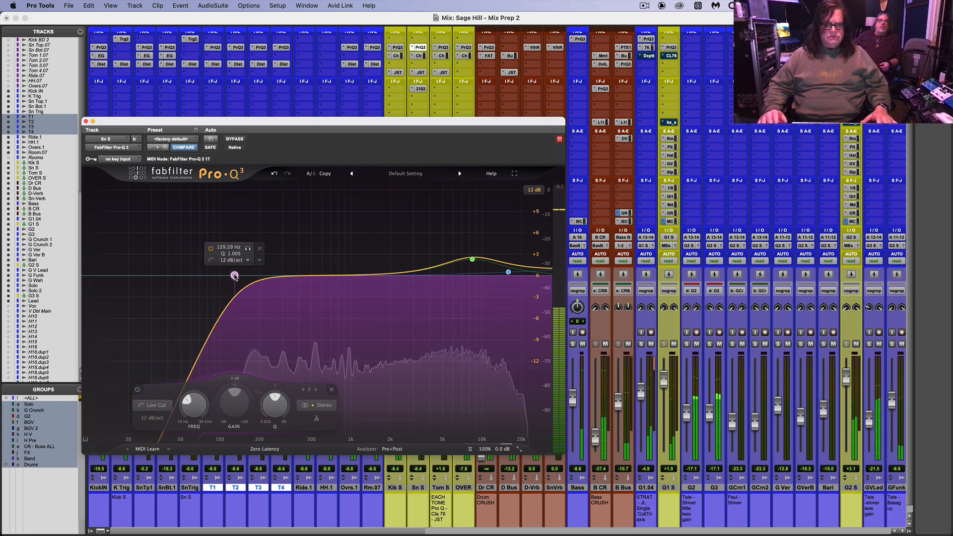
scroll(235, 276, "down", 1)
left_click(85, 121)
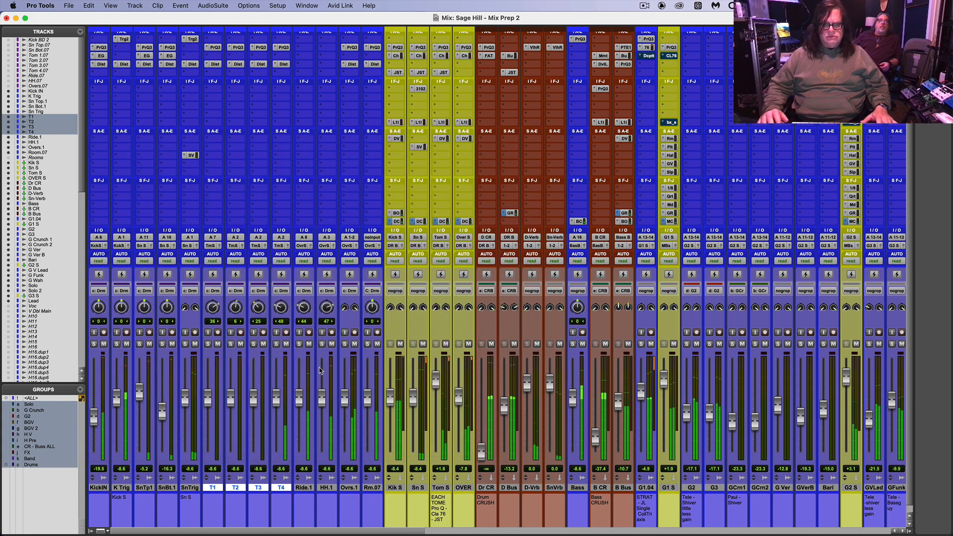
Step: Lower the Tom S fader to +0.2 dB and the KickIN fader to -21.4 dB
left_click_drag(436, 384, 435, 385)
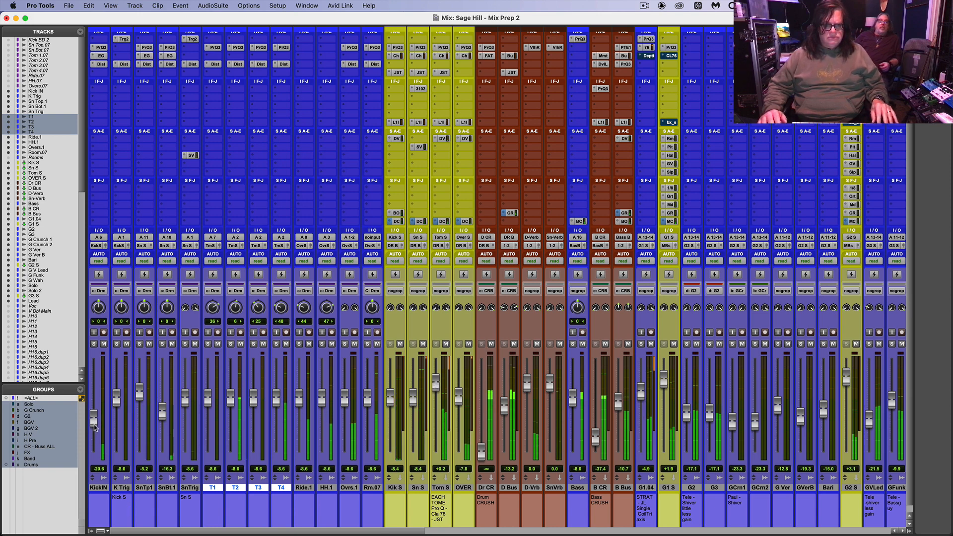
left_click_drag(96, 428, 96, 430)
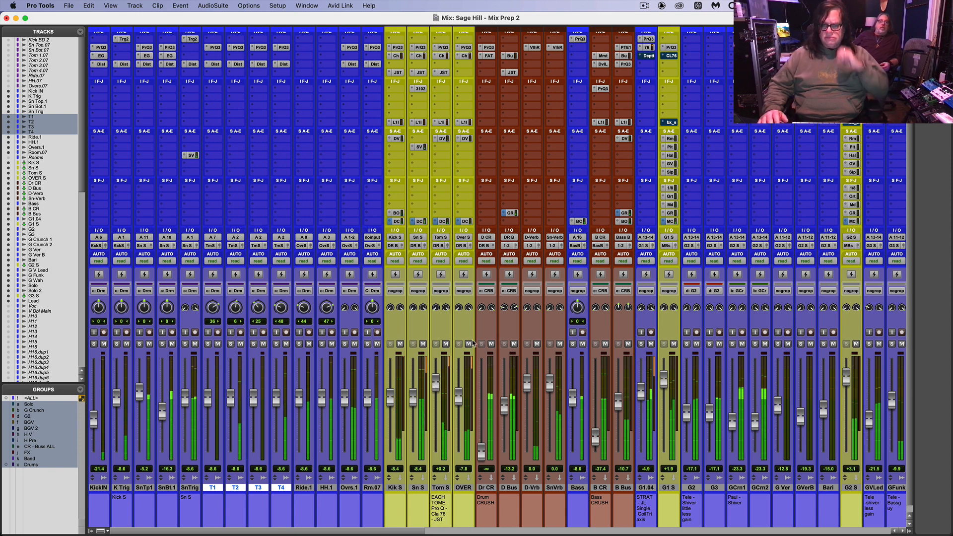
left_click_drag(419, 532, 374, 503)
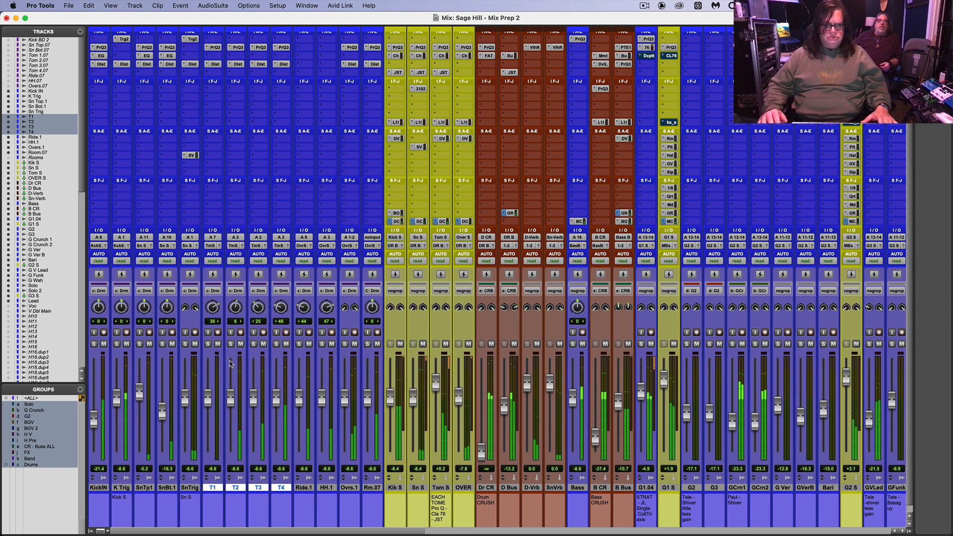
Step: With the drum tracks soloed, give the Tom S Pro-Q 3 a low cut at about 56 Hz and a -4.51 dB bell at 778 Hz
left_click(208, 344)
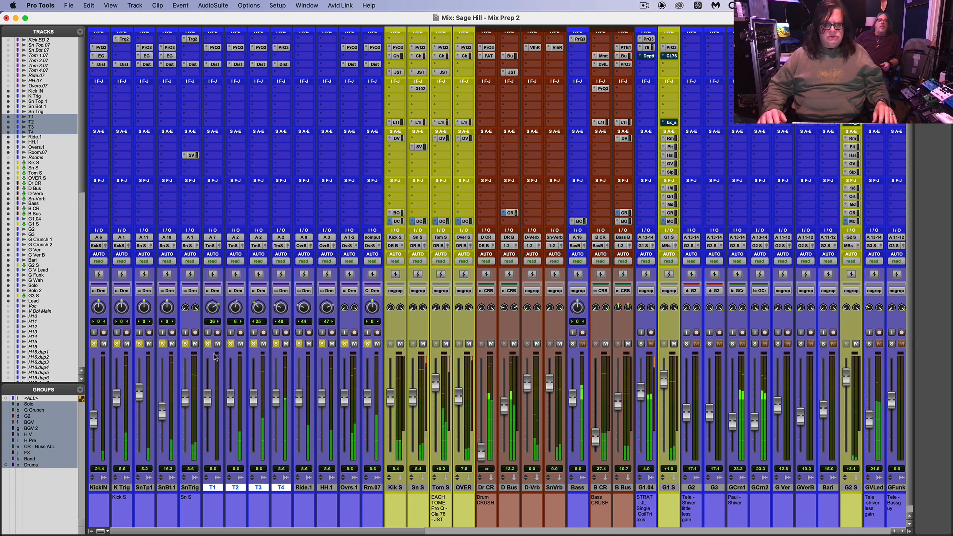
left_click(443, 48)
left_click_drag(195, 276, 187, 286)
left_click(112, 405)
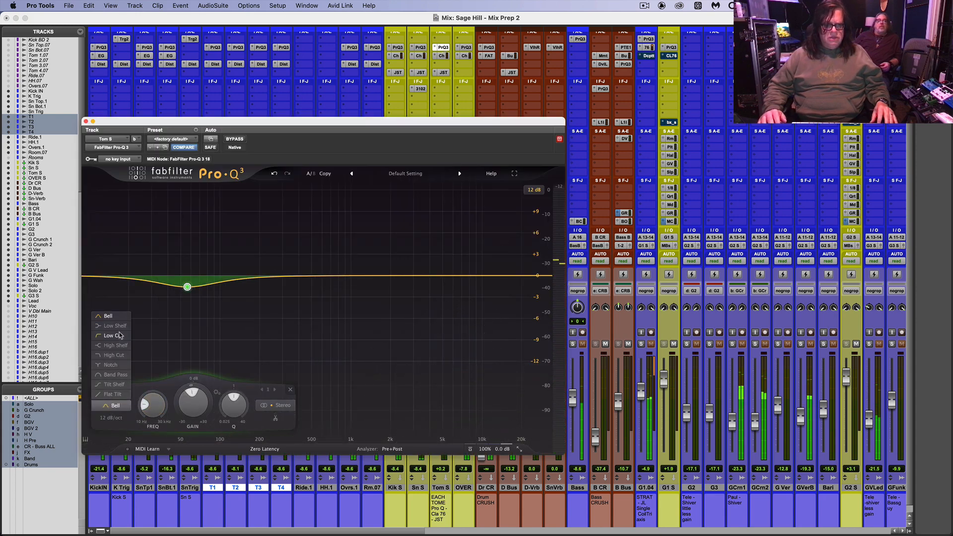
left_click(119, 335)
left_click_drag(335, 276, 337, 308)
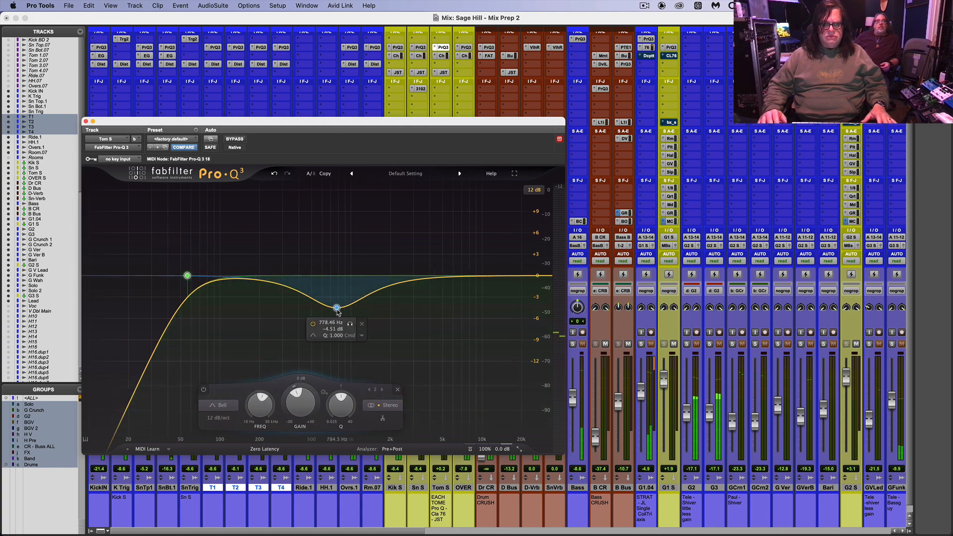
Step: While the drums play, add a gentle bell boost around 8 kHz to the Tom S EQ and raise its low cut to about 76 Hz
key("super+equal")
key("space")
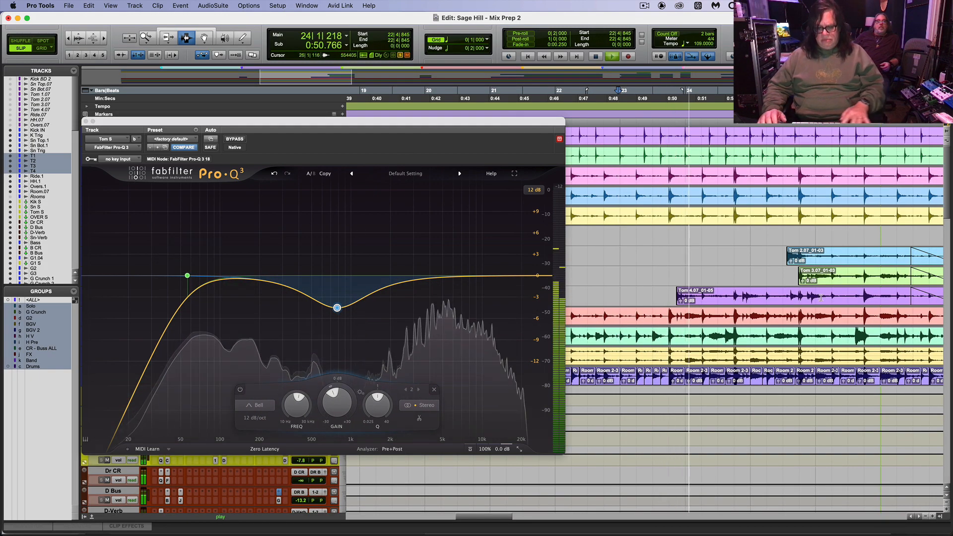
key("r")
key("r")
key("r")
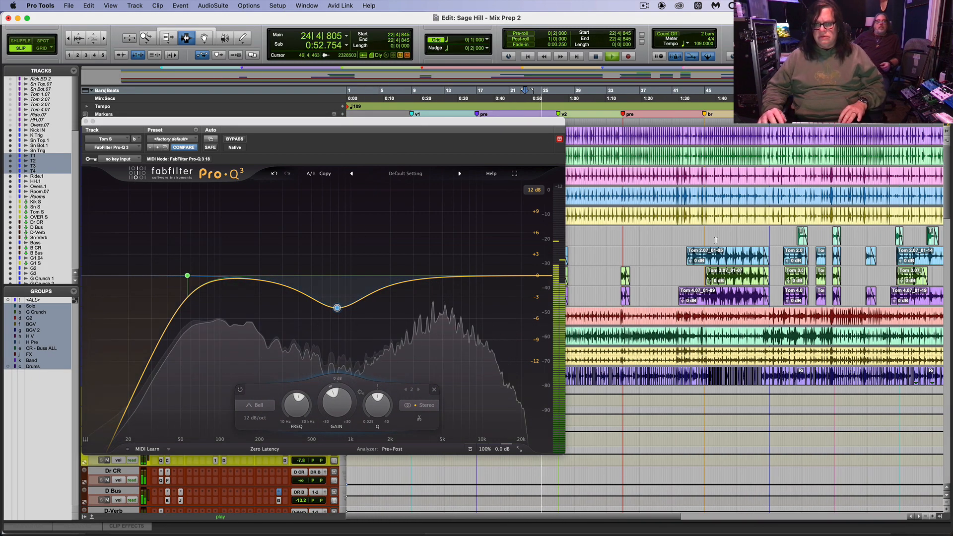
key("super+equal")
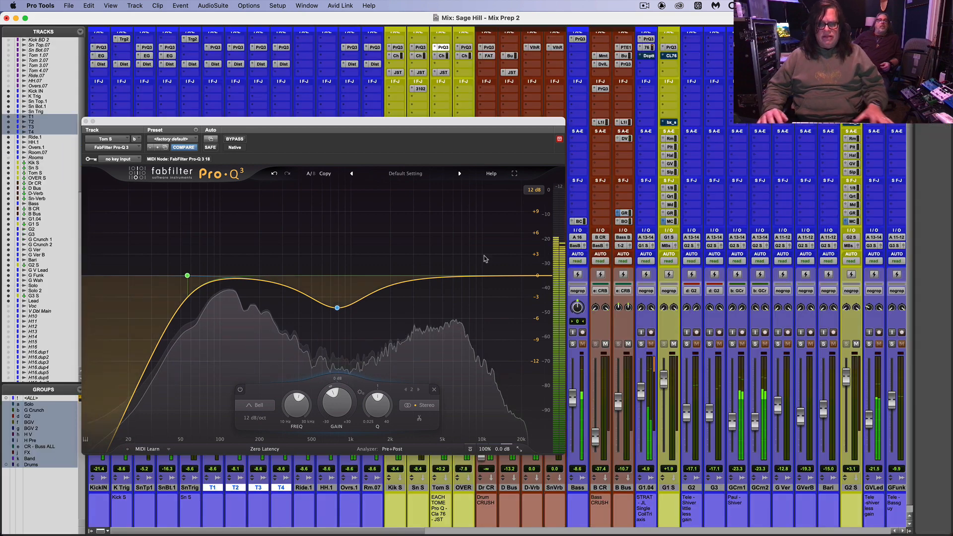
left_click_drag(449, 276, 472, 265)
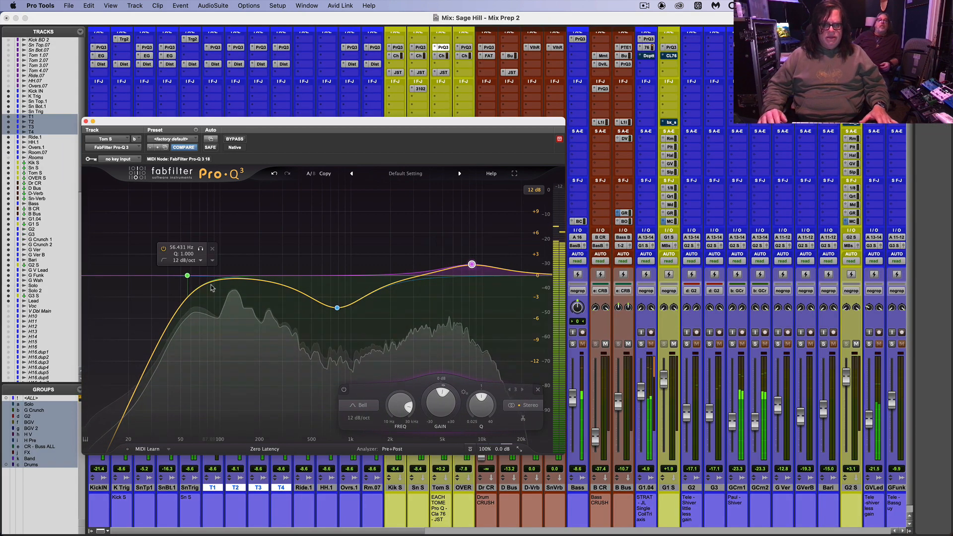
left_click_drag(187, 275, 204, 285)
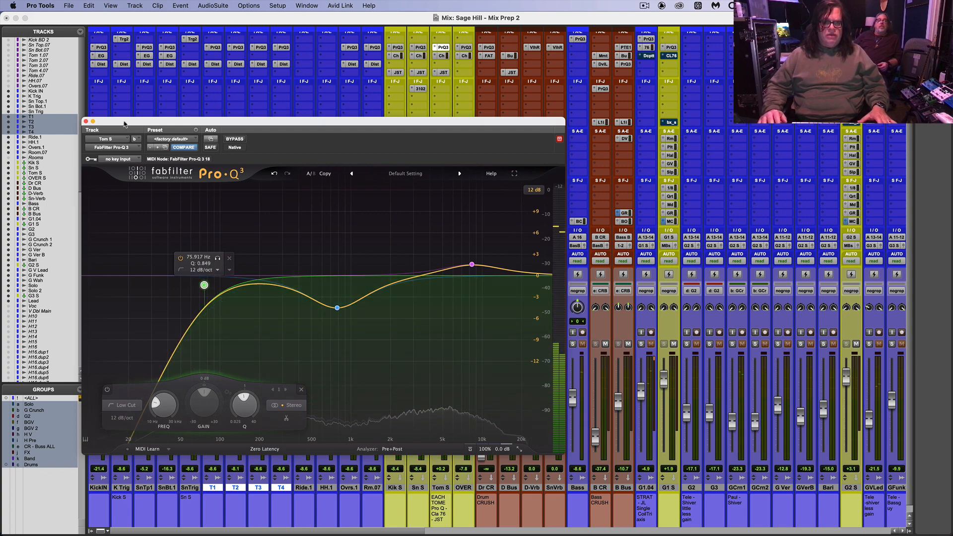
Step: Compare the Pro-Q 3 curves on T2, T1 and OVER S with the Tom S curve, keeping the drum faders in view
left_click_drag(125, 123, 622, 261)
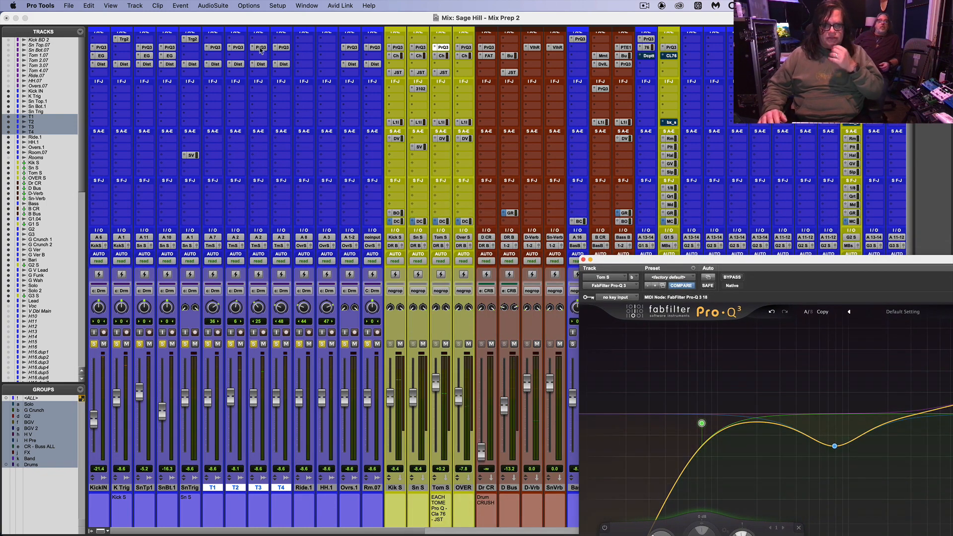
left_click(238, 47)
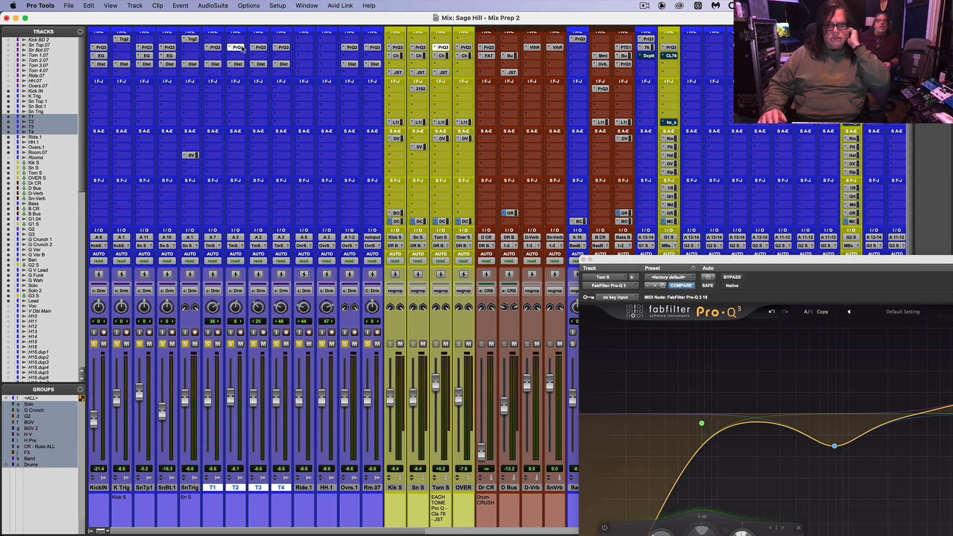
left_click(214, 47)
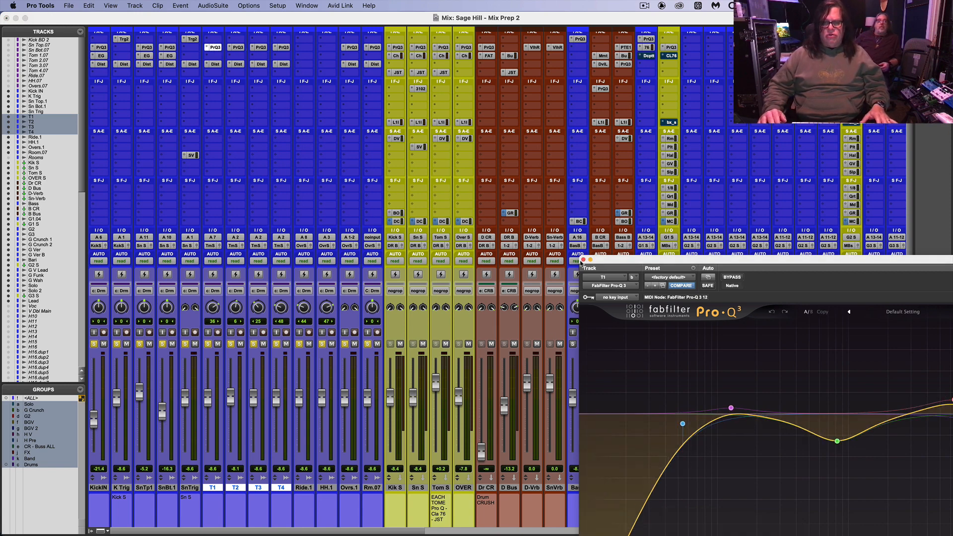
left_click(584, 260)
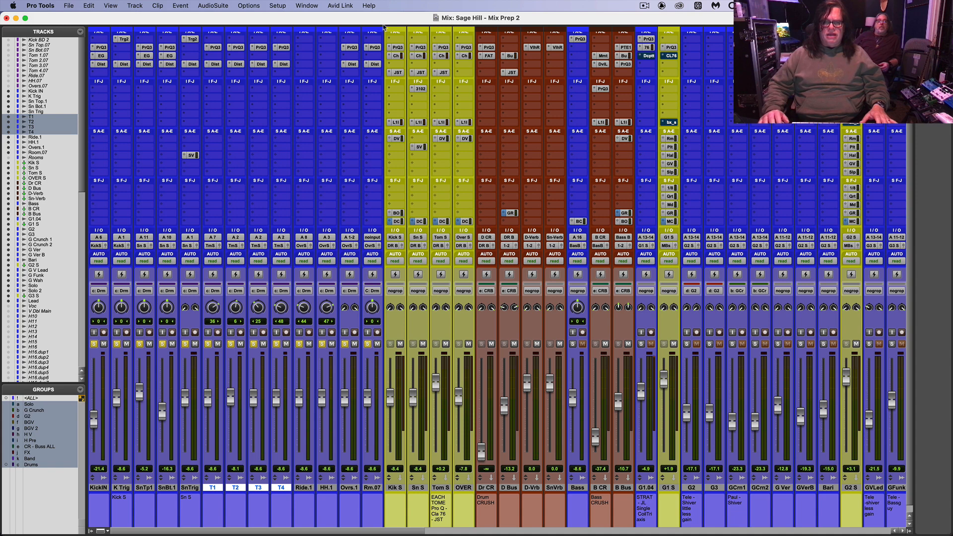
left_click(465, 47)
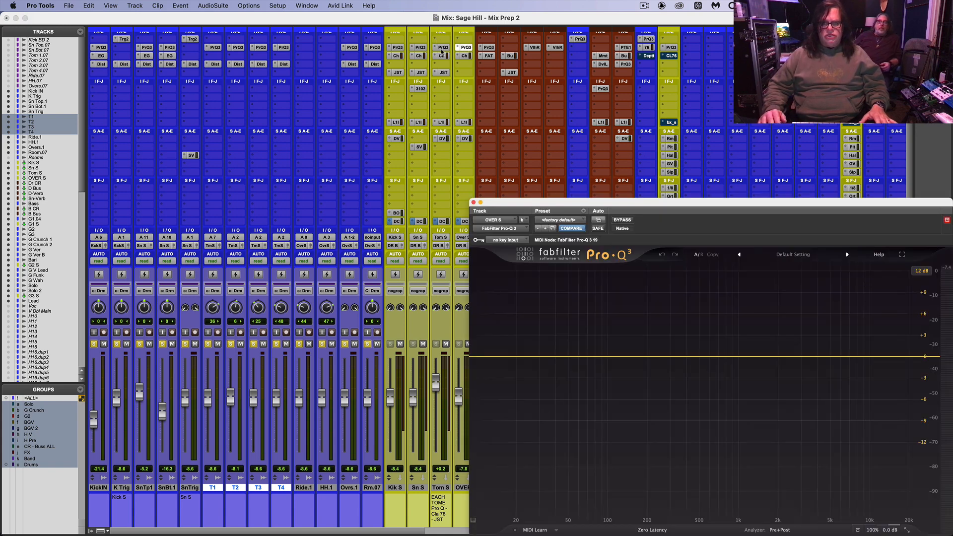
left_click(442, 48)
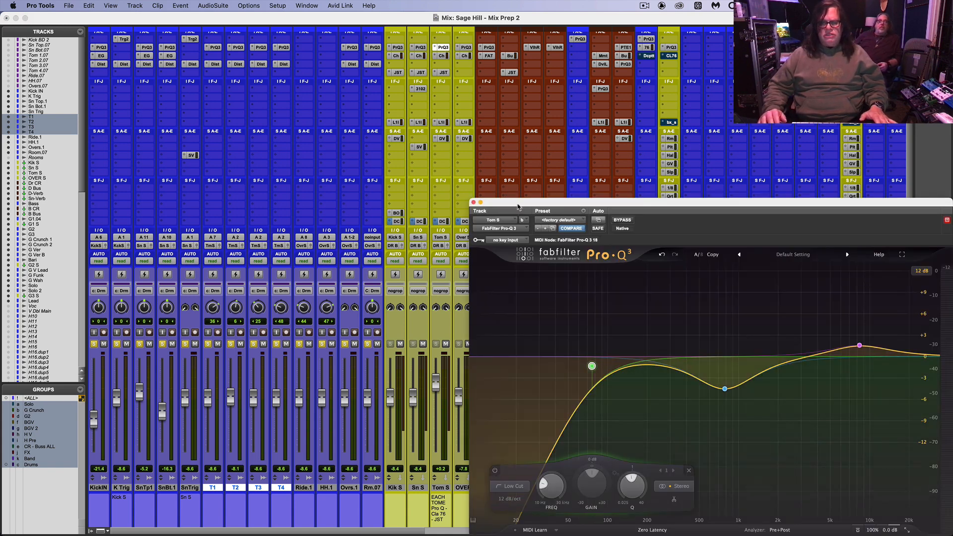
left_click_drag(518, 206, 561, 49)
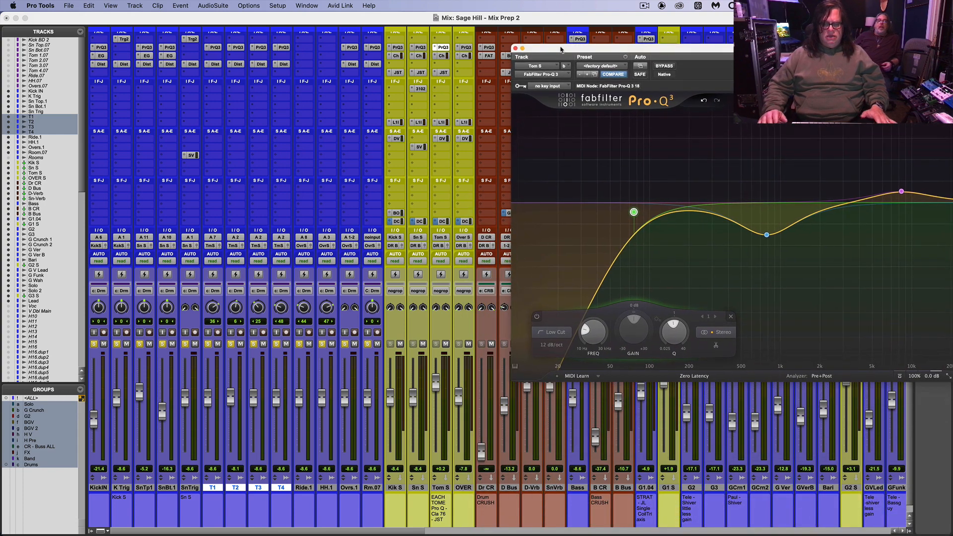
Step: With playback running, lower the Tom S fader to -0.4 dB and set its Channel Strip 2 compressor threshold to -12.6
key("space")
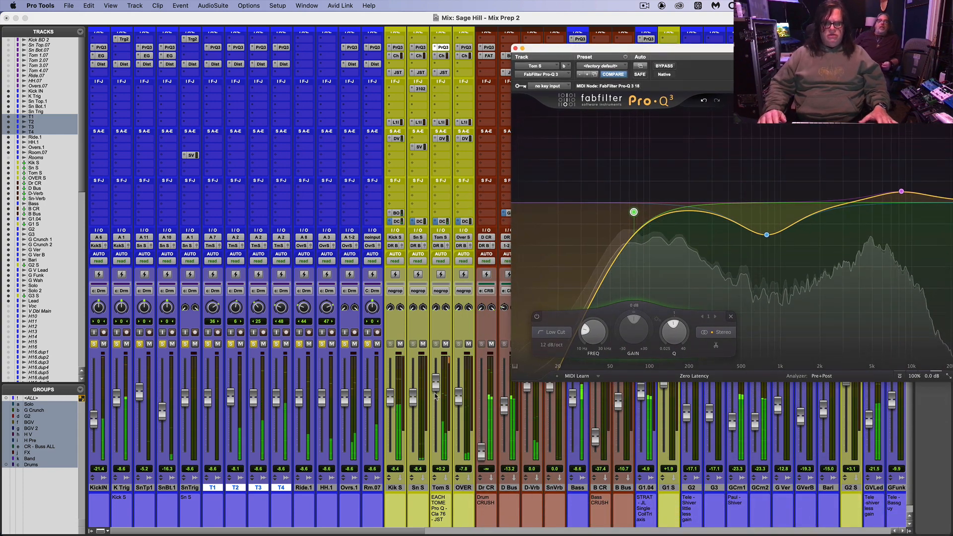
left_click_drag(436, 396, 437, 393)
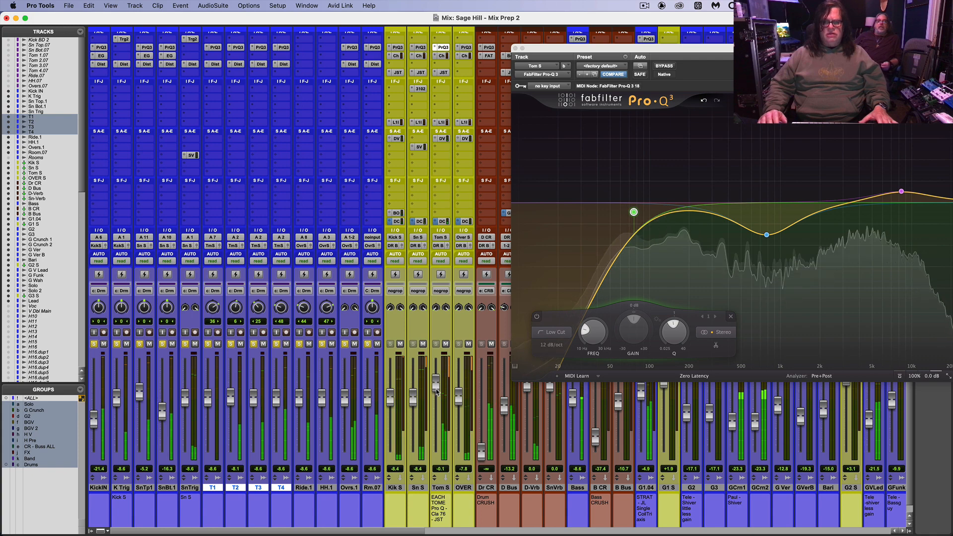
left_click(443, 56)
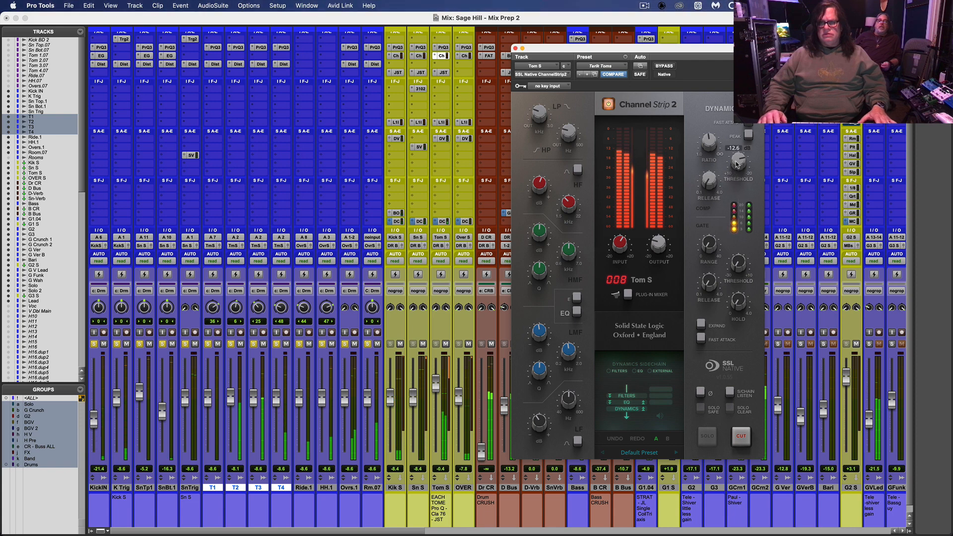
left_click_drag(736, 197, 739, 161)
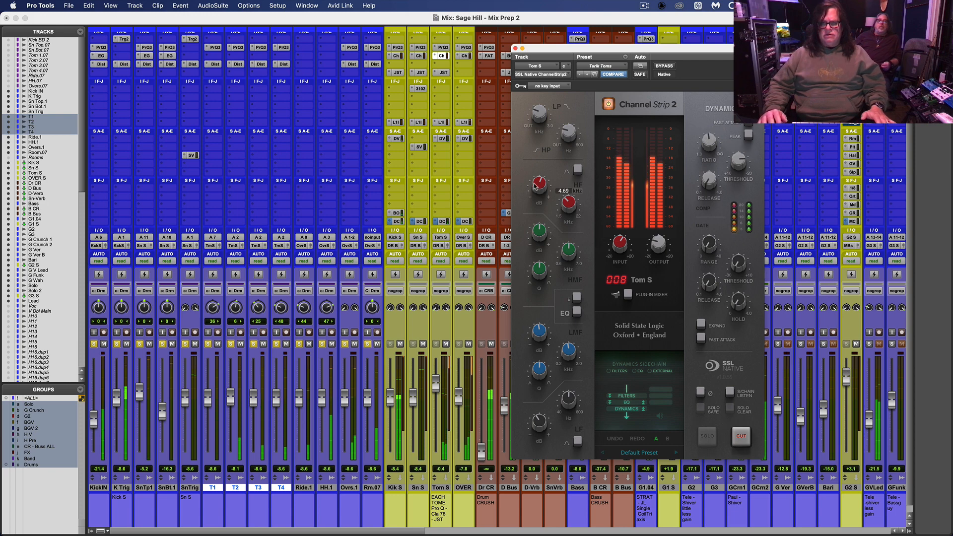
Step: Raise the HF gain in the Tom S Channel Strip 2 to 11.5 dB
mouse_move(544, 193)
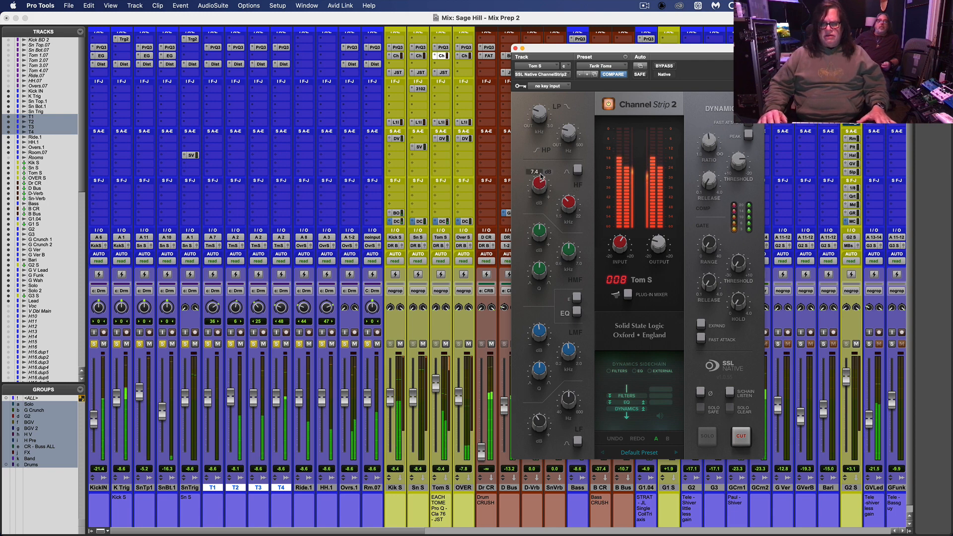
scroll(541, 176, "up", 6)
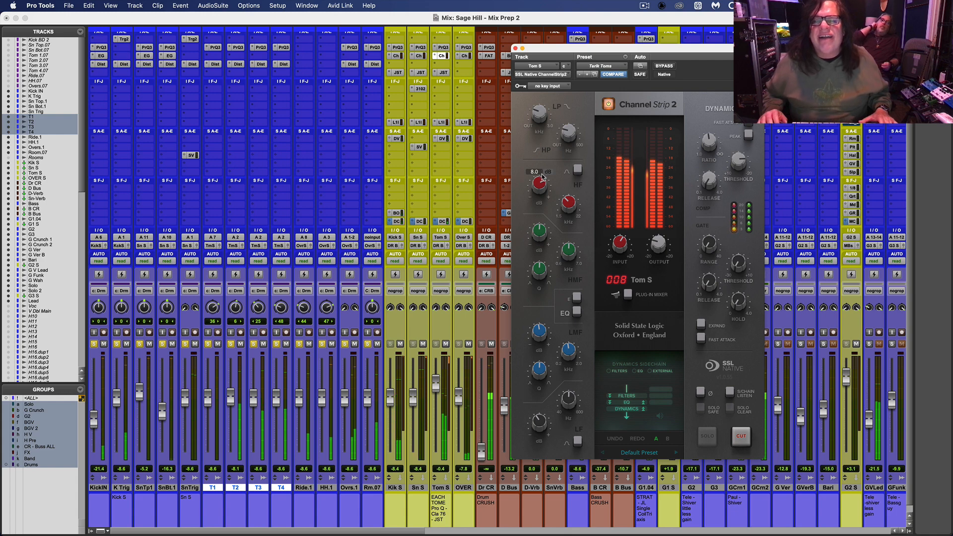
left_click_drag(542, 176, 546, 169)
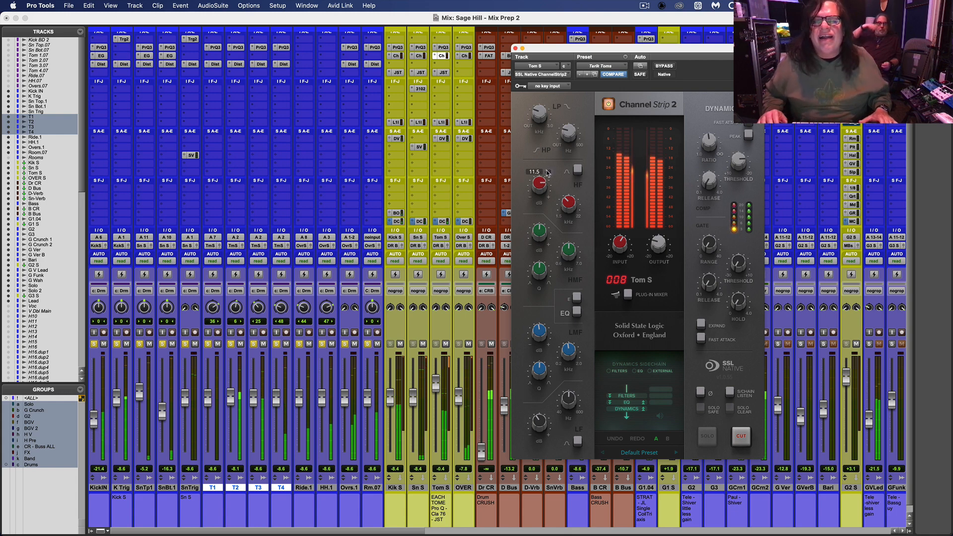
Step: Adjust the high-pass filter on the Tom S track's Channel Strip 2 and close the plug-in
left_click_drag(575, 208, 571, 198)
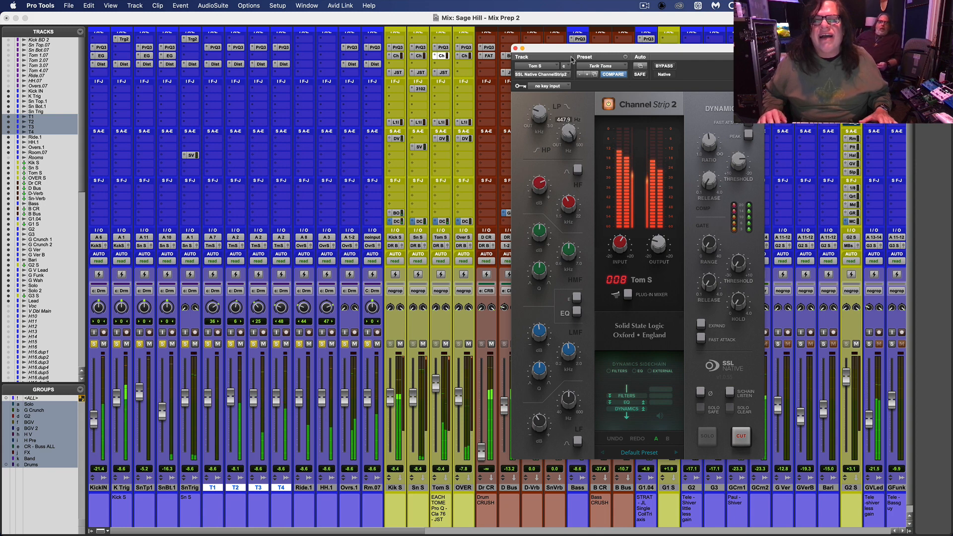
left_click_drag(568, 81, 573, 119)
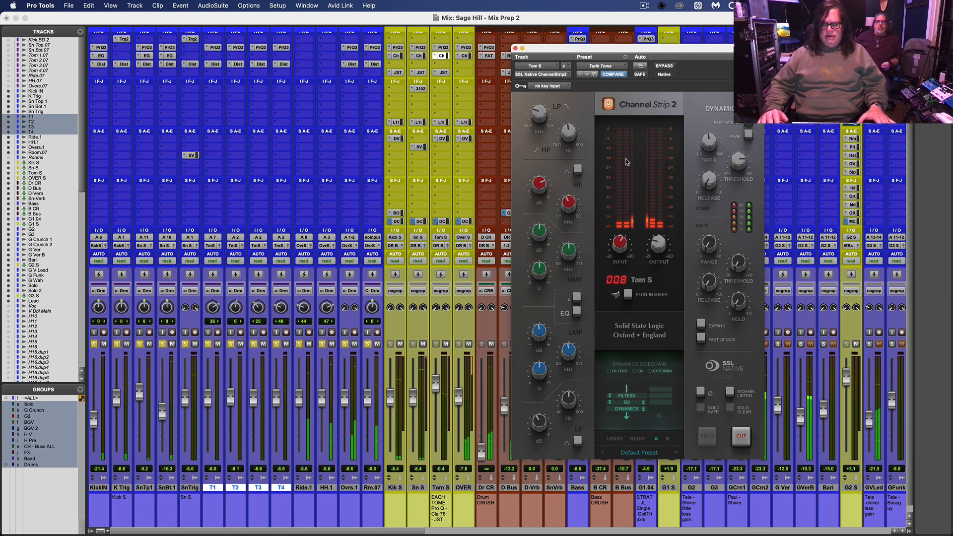
left_click(437, 380)
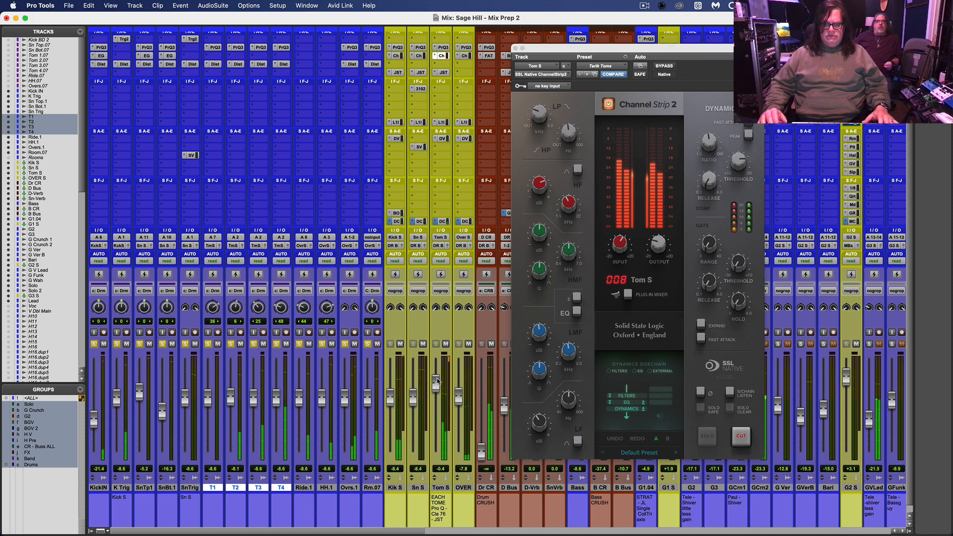
left_click(367, 344)
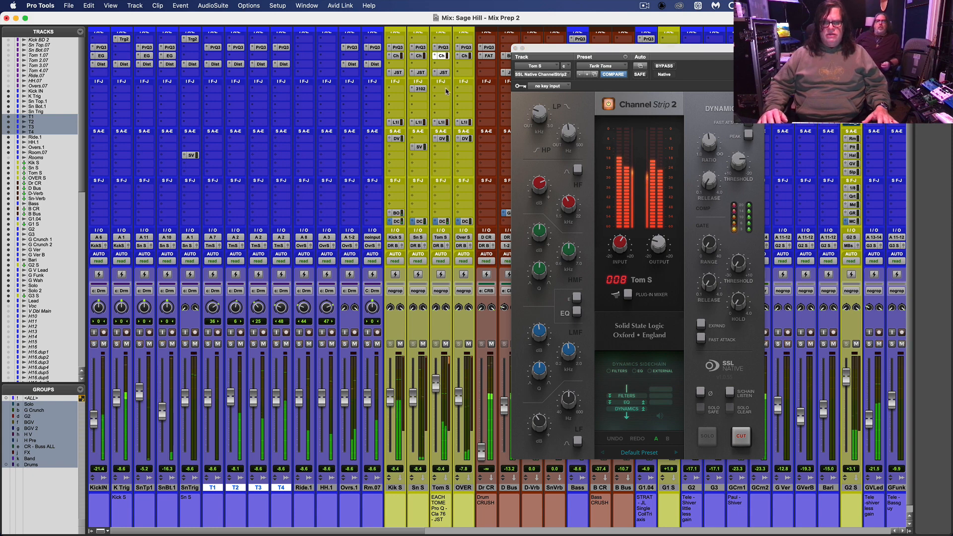
left_click(516, 48)
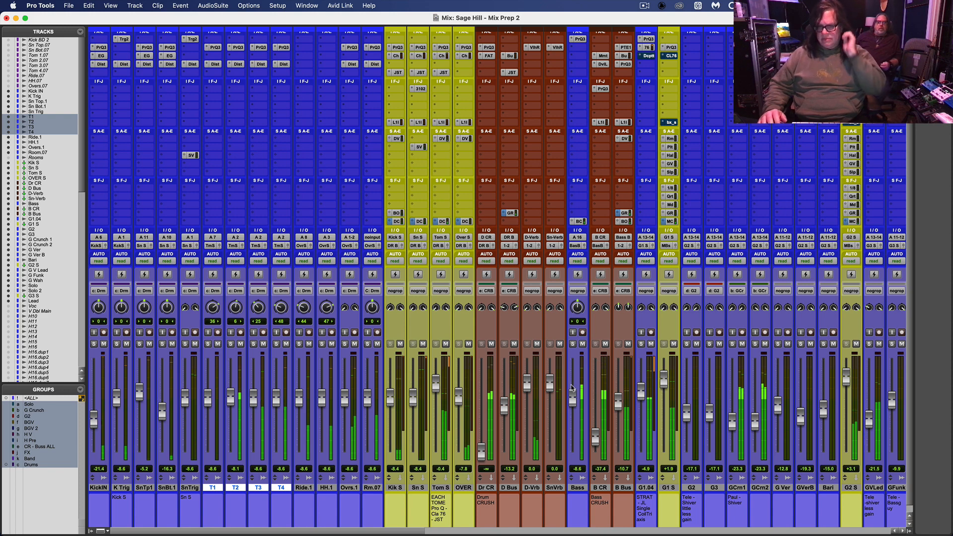
Step: Solo the Bass track and check the PuigTec EQP1A and the Bus Compressor 2 threshold on the B Bus
left_click(571, 345)
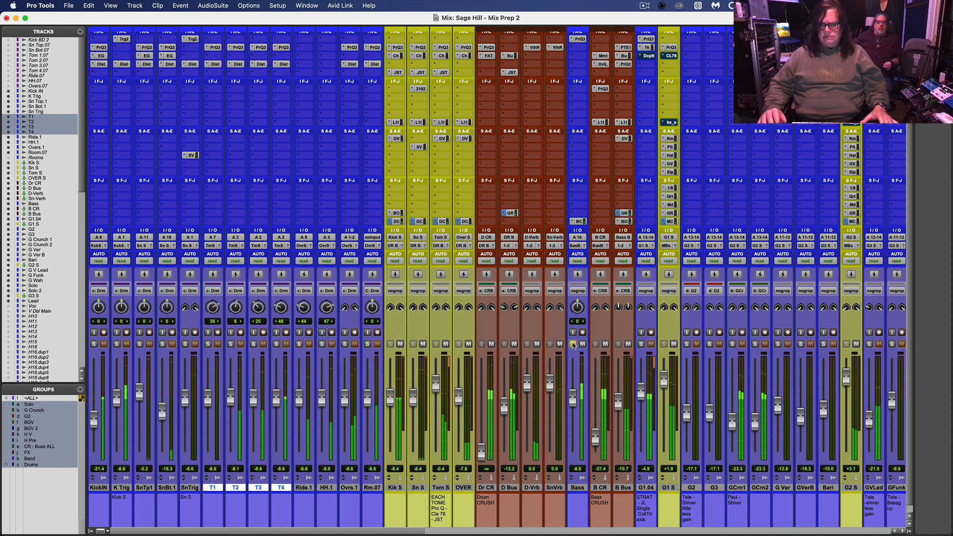
left_click(624, 47)
left_click_drag(626, 50, 520, 147)
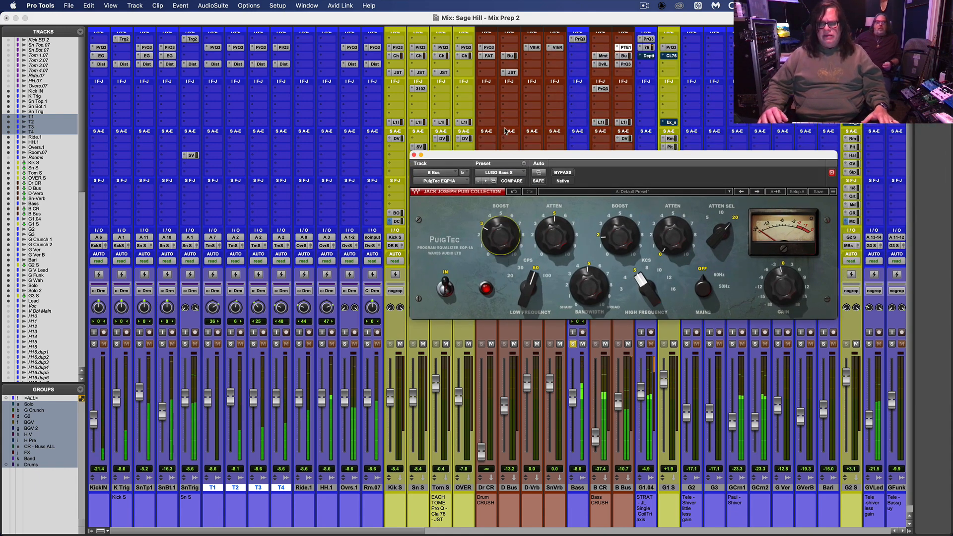
left_click(624, 55)
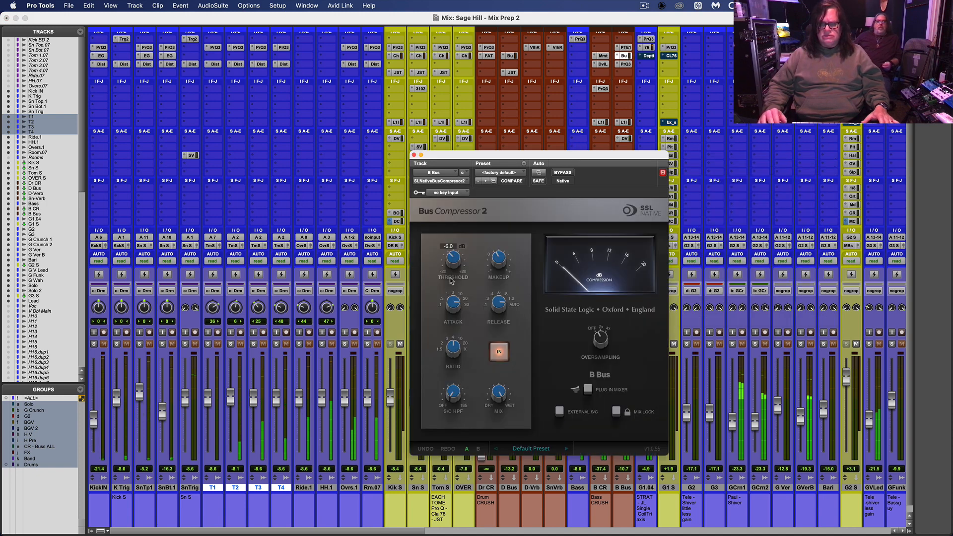
left_click_drag(451, 281, 453, 278)
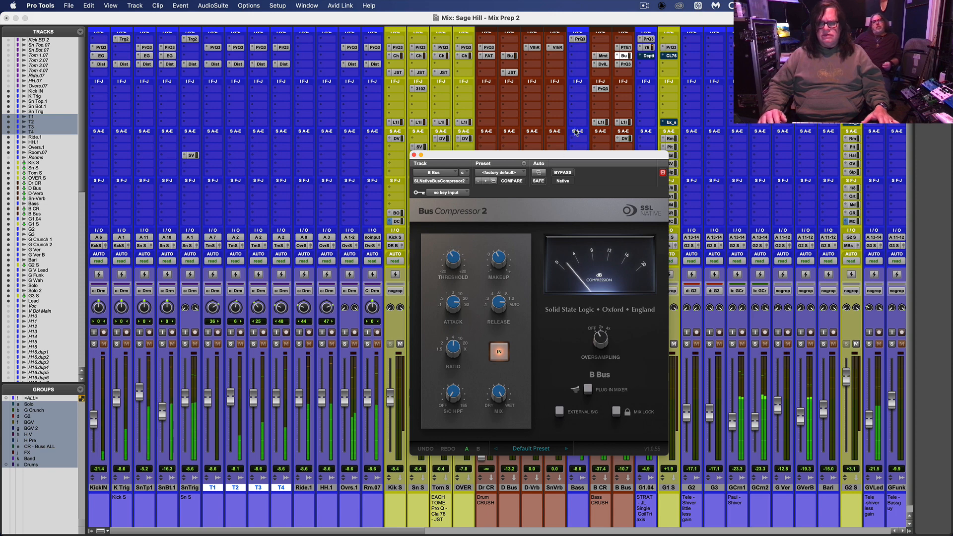
Step: In the B Bus Pro-Q 3, boost the upper-mid band about 4.5 dB at 3350 Hz and set the low cut to about 63 Hz
left_click(625, 64)
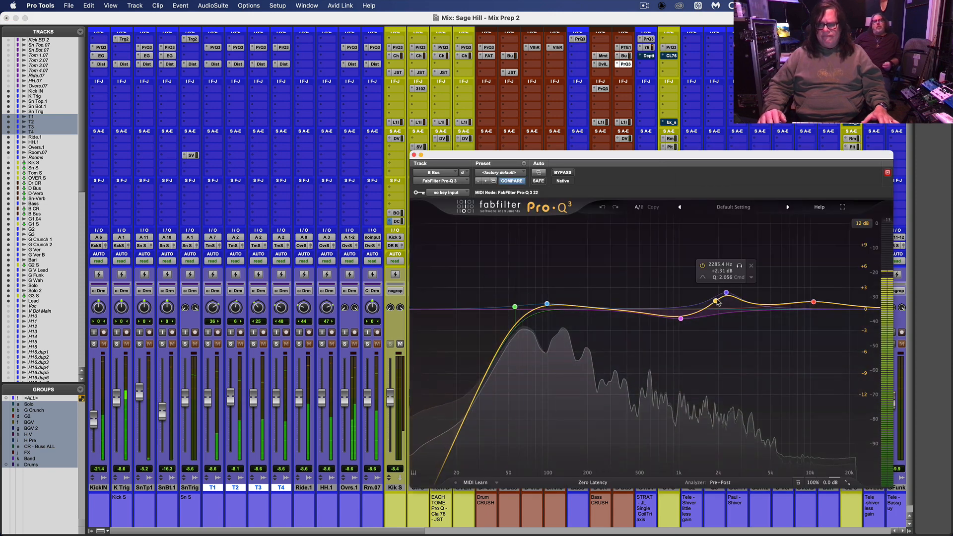
left_click_drag(726, 293, 749, 278)
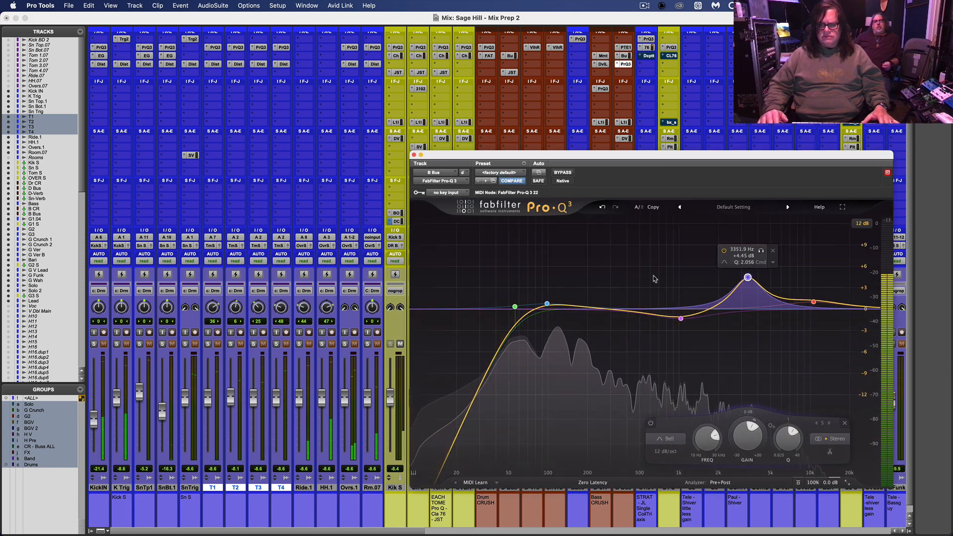
left_click_drag(515, 307, 522, 313)
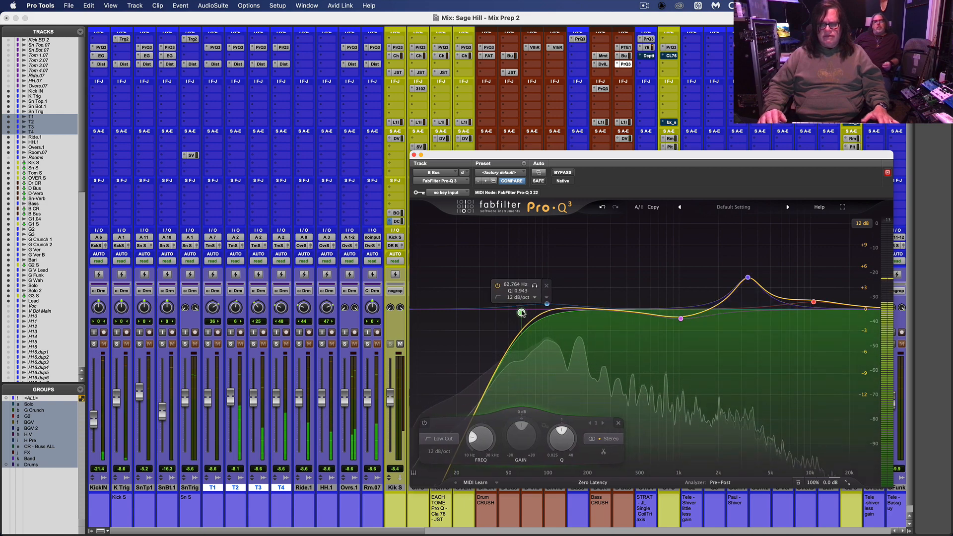
left_click_drag(440, 156, 722, 94)
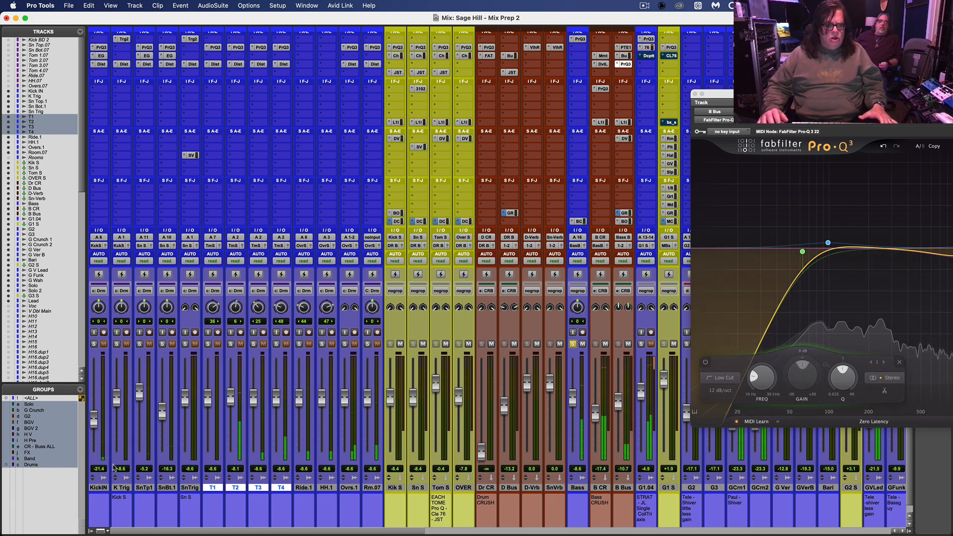
Step: Disable the CR - Buss ALL group and check the Mammoth and Devil-Loc plug-ins on the B CR track
left_click(47, 447)
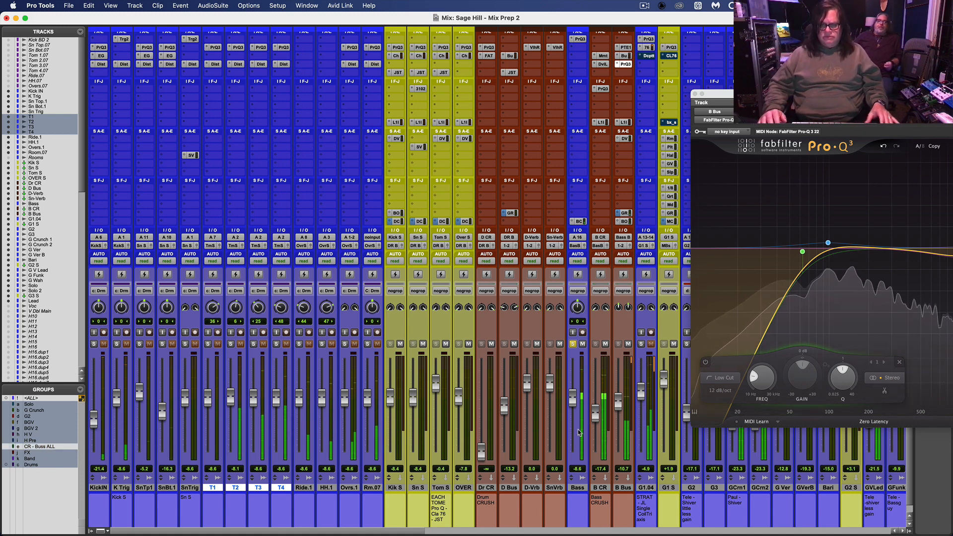
left_click(602, 488)
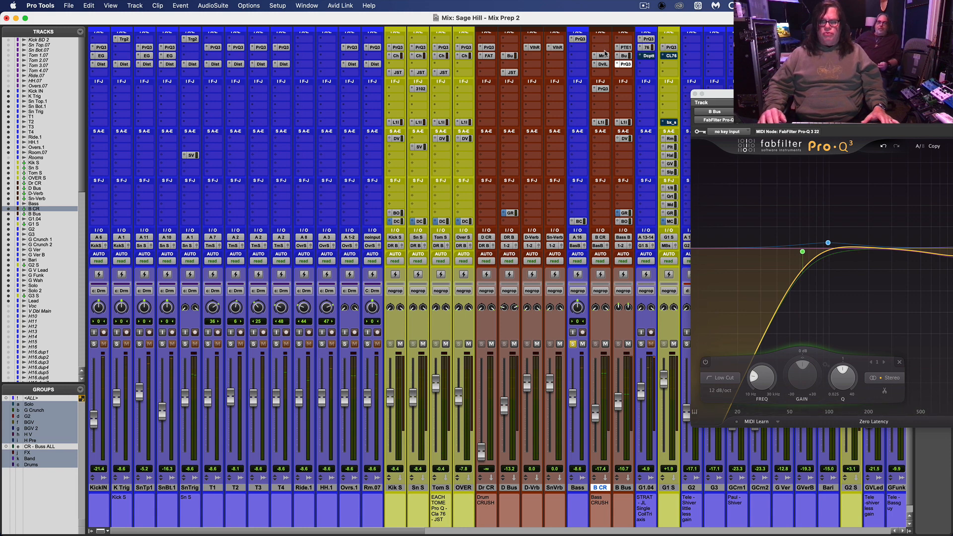
left_click(603, 56)
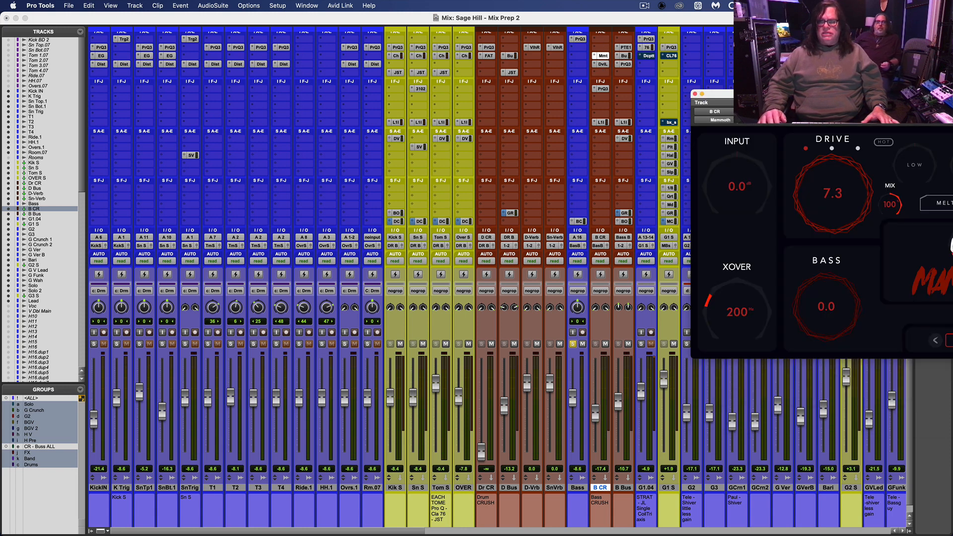
left_click_drag(778, 97, 259, 94)
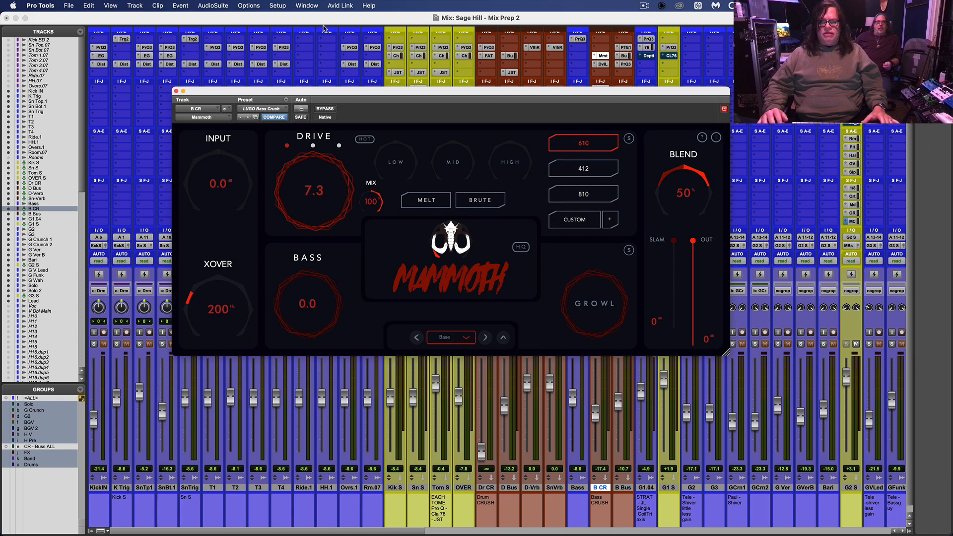
left_click(603, 64)
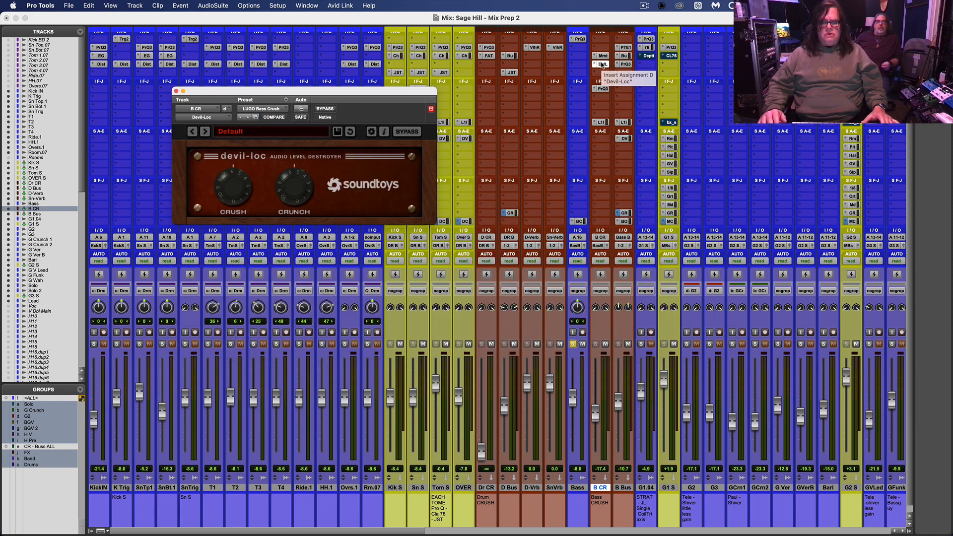
left_click(603, 64)
key("space")
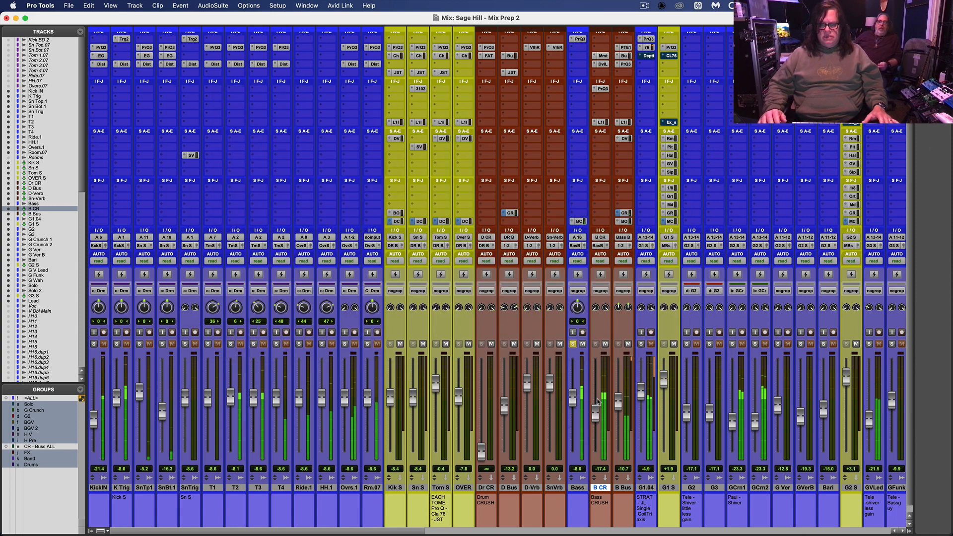
Step: Set the B CR fader to about -17.7 dB and rebalance the B Bus fader with the Bass solo cleared
left_click_drag(595, 415, 599, 415)
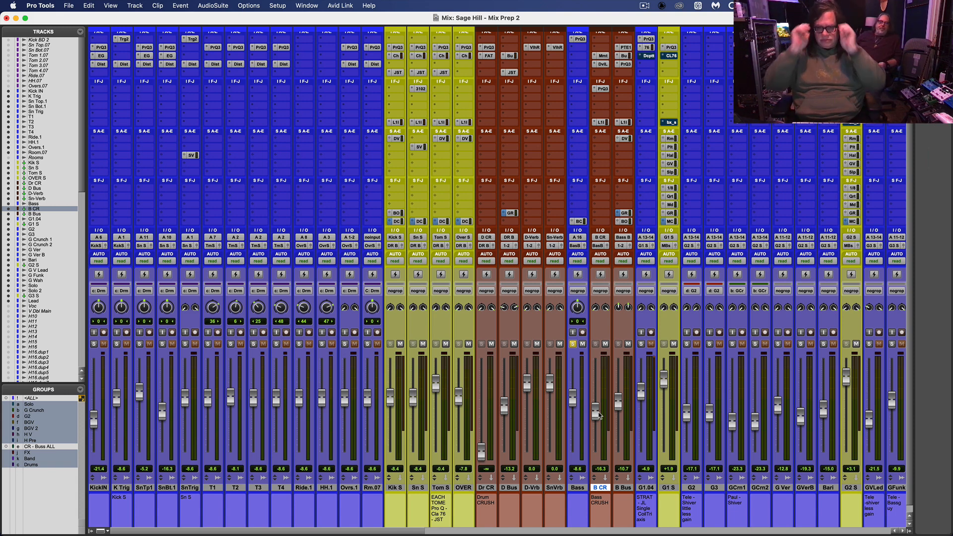
left_click_drag(599, 415, 600, 419)
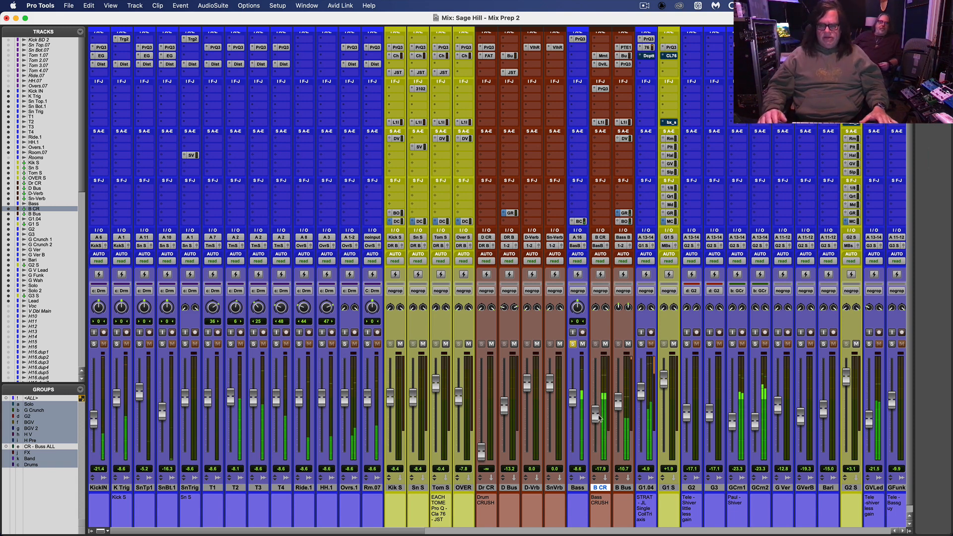
left_click(572, 344)
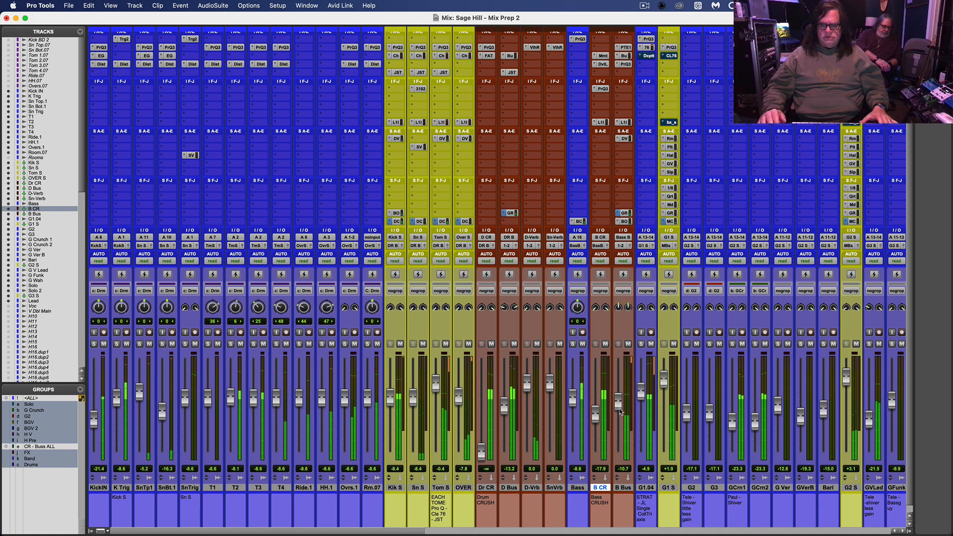
left_click_drag(621, 407, 597, 415)
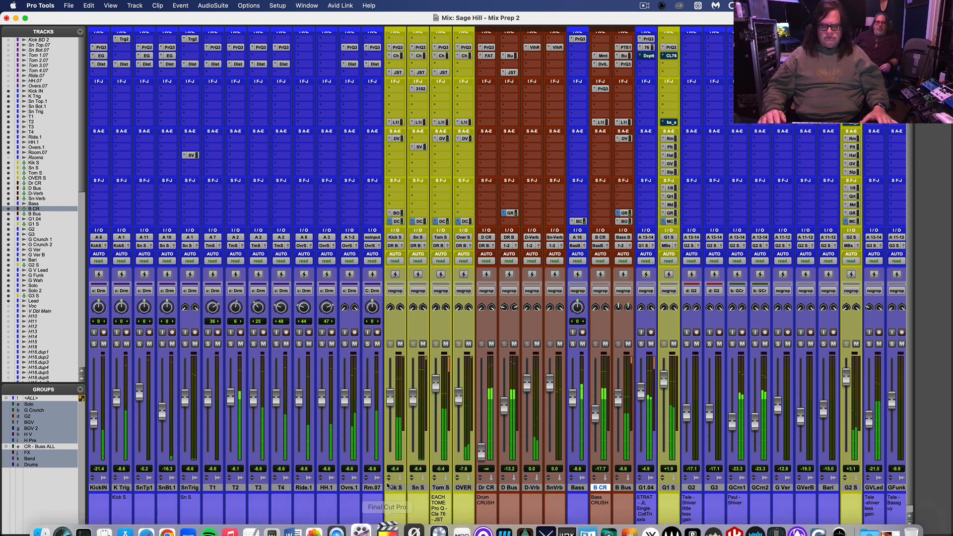
Step: Lower the M Bus fader to -10.7 dB
scroll(388, 526, "right", 10)
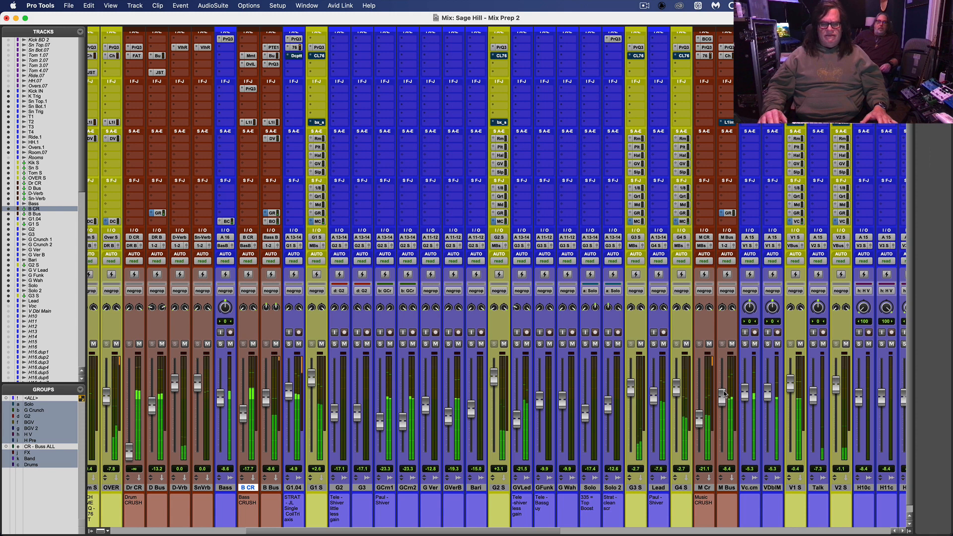
left_click_drag(724, 397, 724, 400)
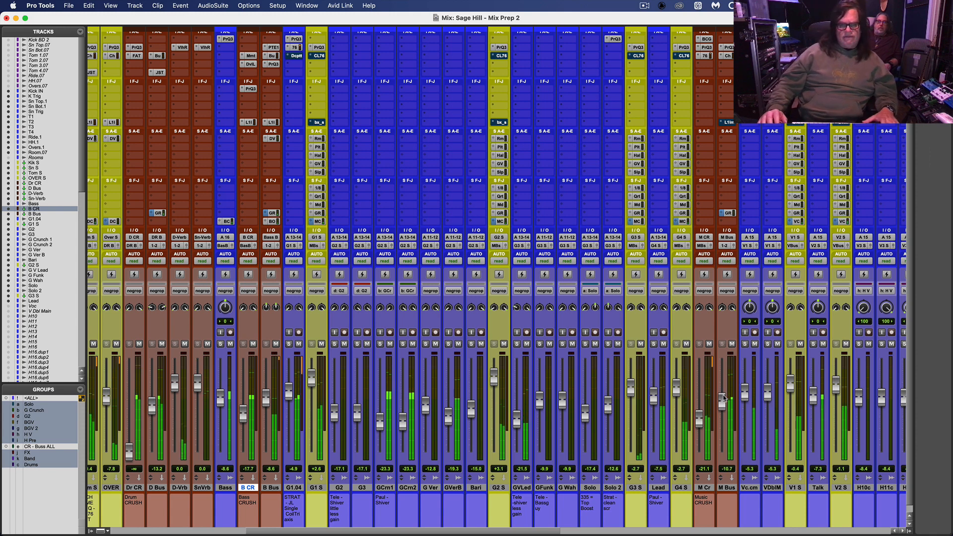
Step: Solo G1.04 and add a low cut at about 172 Hz, 12 dB/oct, in the G1 S track's Pro-Q 3
left_click(289, 344)
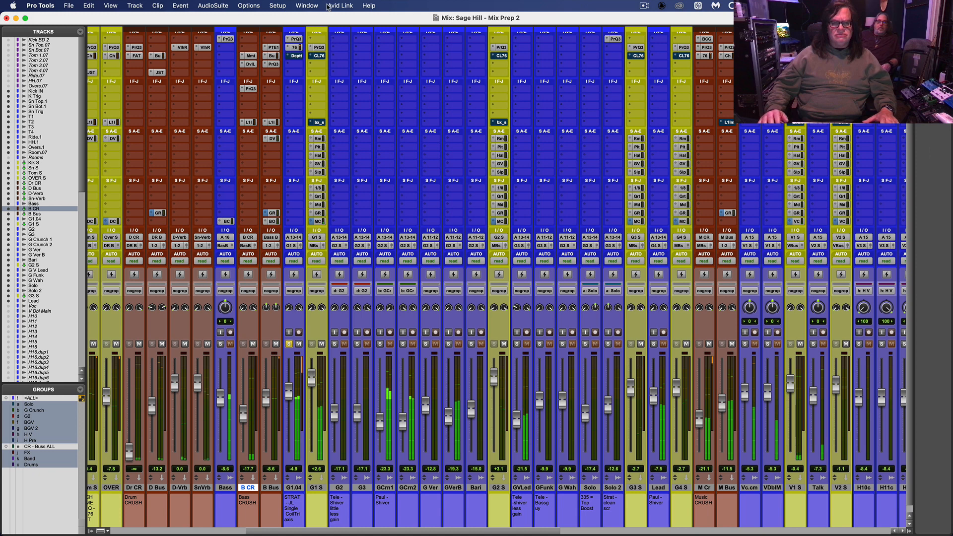
left_click(318, 47)
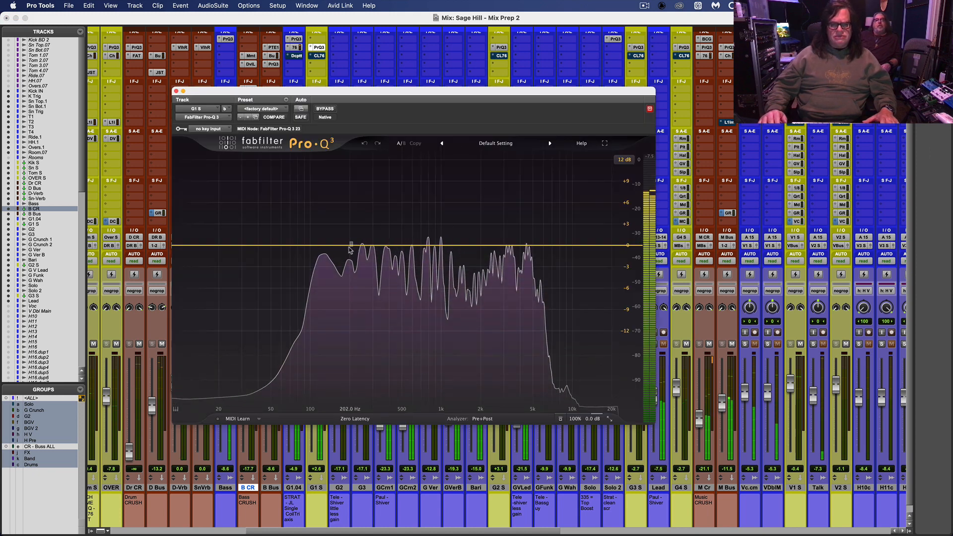
left_click_drag(346, 250, 344, 256)
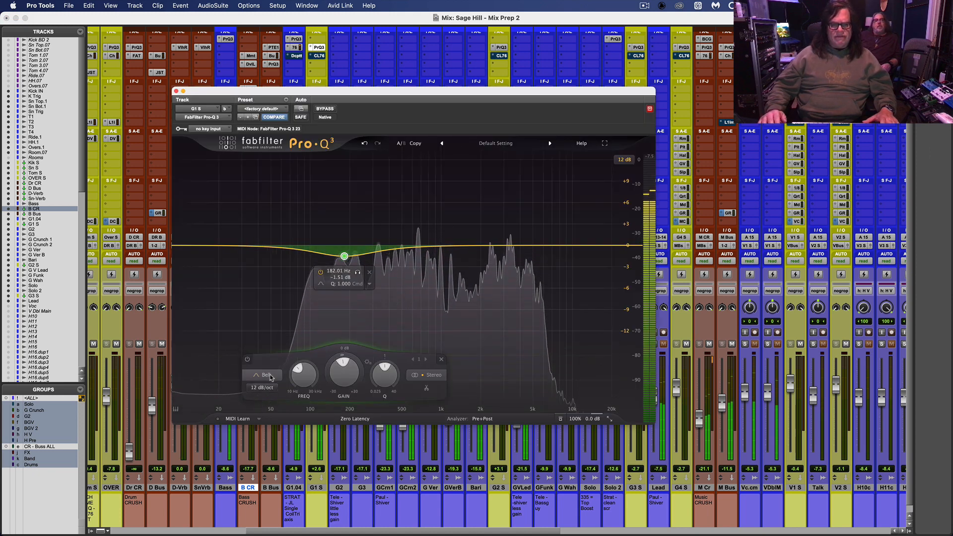
left_click(270, 376)
left_click(263, 305)
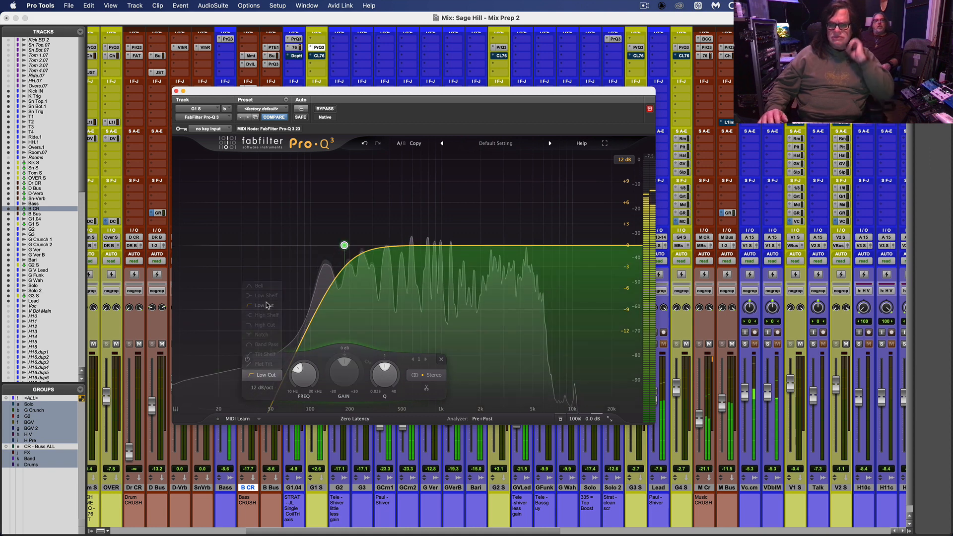
left_click_drag(344, 247, 341, 251)
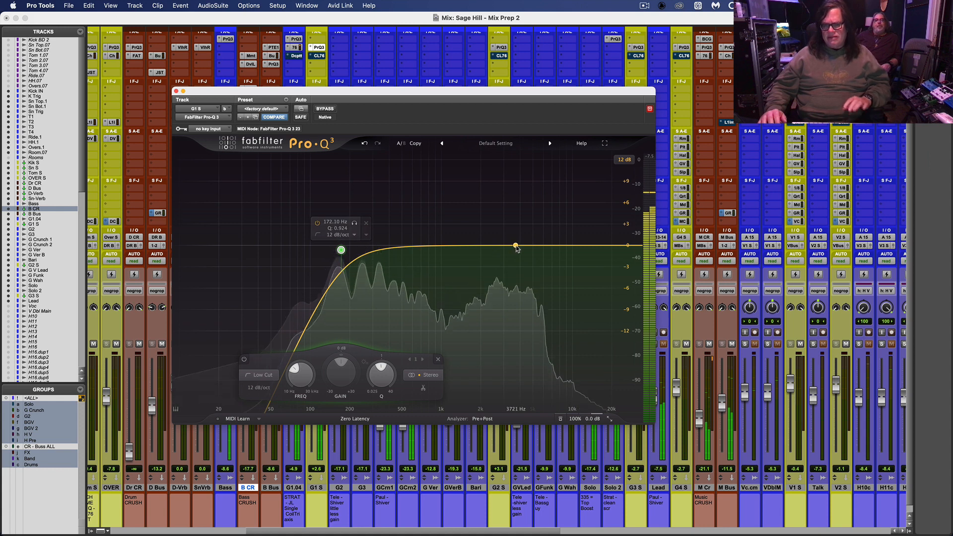
Step: Add a gentle bell boost of about 1.1 dB slightly above 4 kHz to the G1 S equalizer
left_click_drag(521, 246, 521, 237)
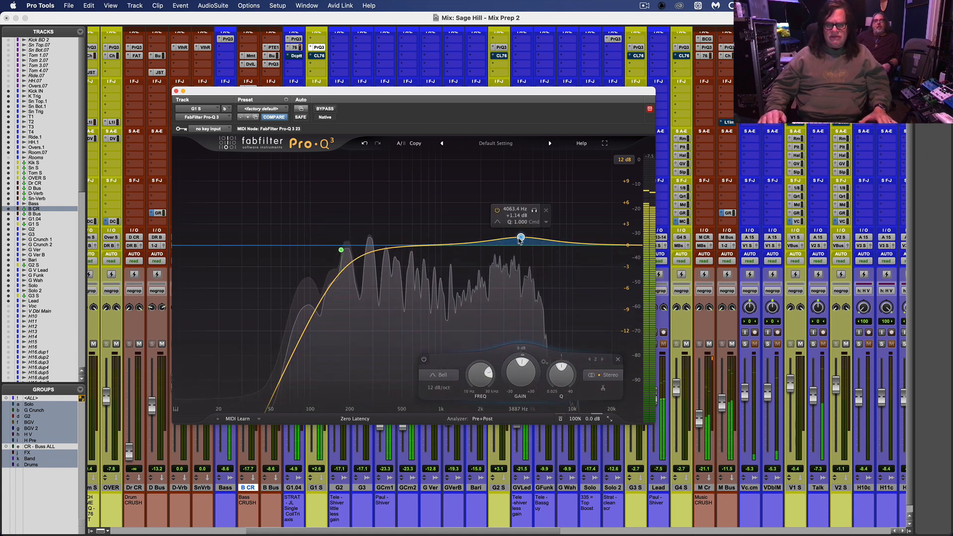
left_click_drag(521, 238, 527, 238)
Step: Add a high cut near 13 kHz to the G1 S equalizer and choose a steeper slope for it
left_click_drag(589, 245, 588, 250)
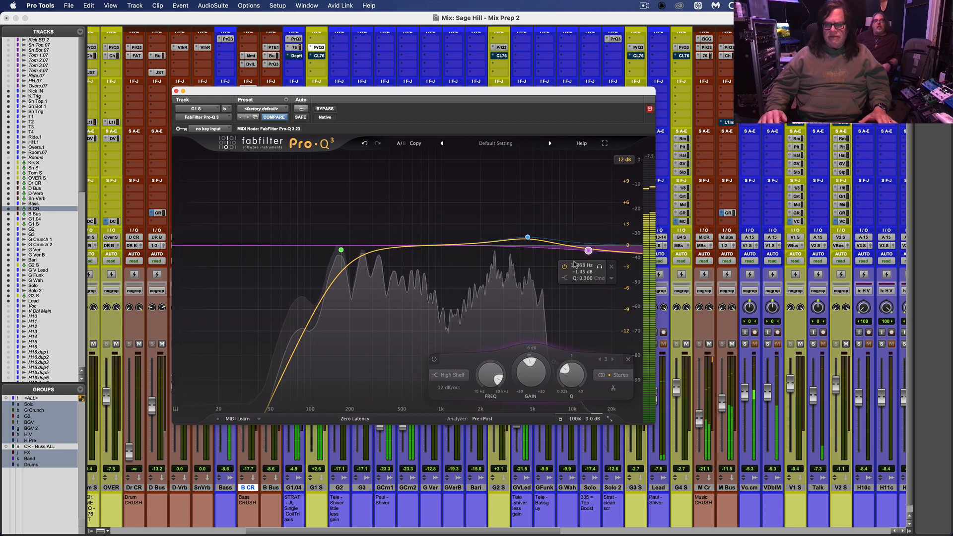
left_click(449, 375)
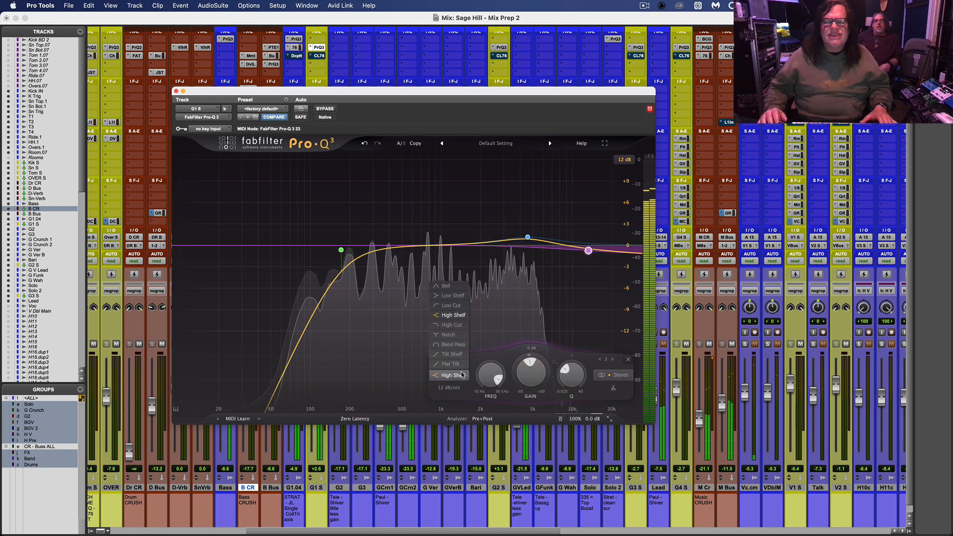
left_click(460, 325)
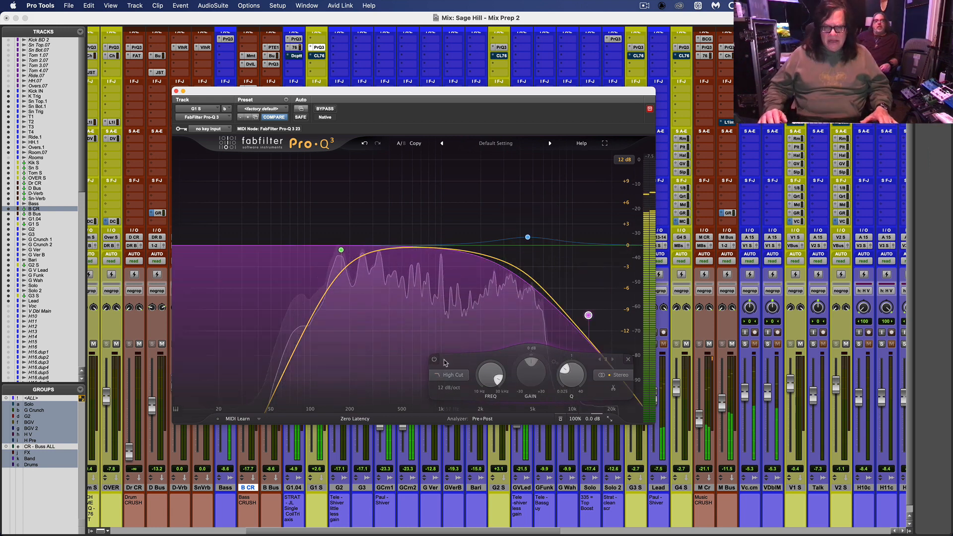
left_click(453, 390)
left_click(452, 430)
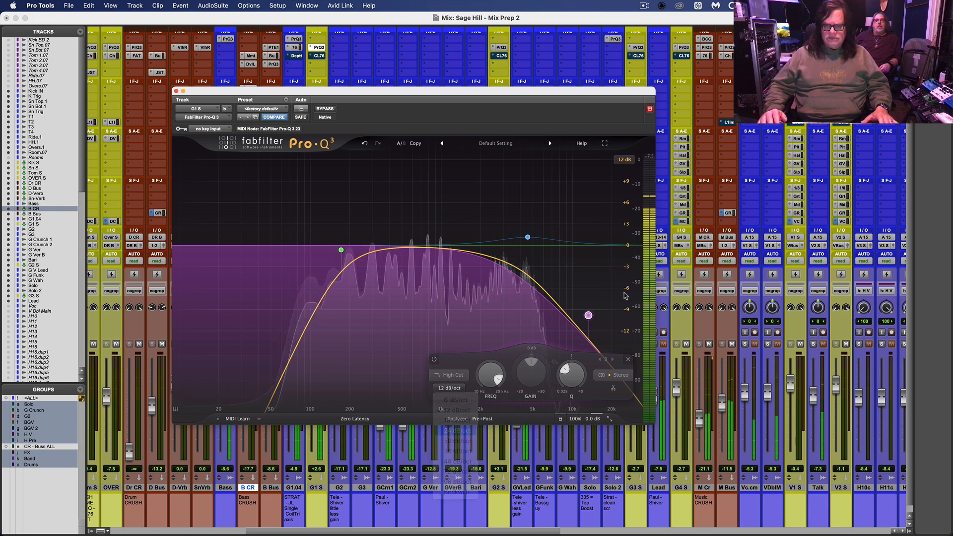
Step: Lower the G1 S equalizer's high cut to just below 9 kHz and close the Pro-Q 3
left_click_drag(588, 315, 563, 263)
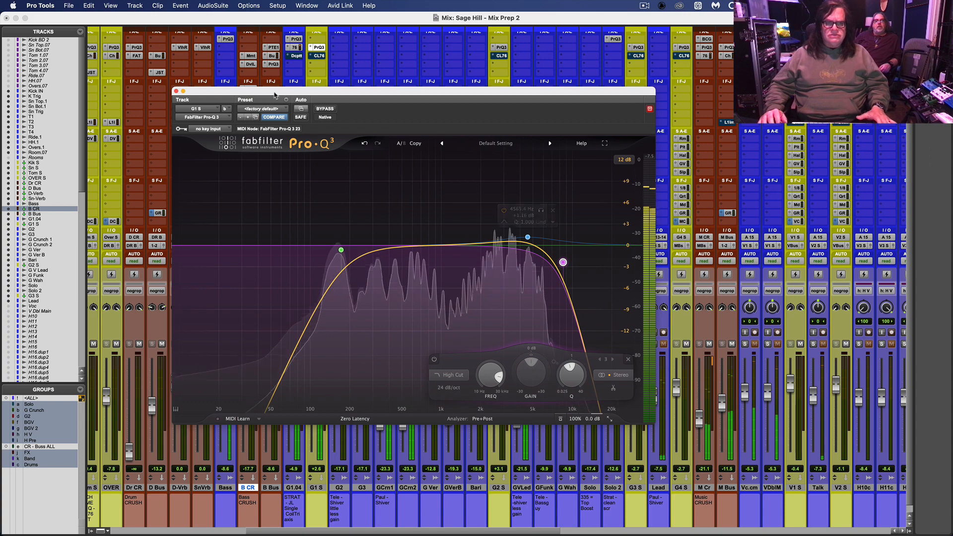
left_click_drag(274, 95, 537, 112)
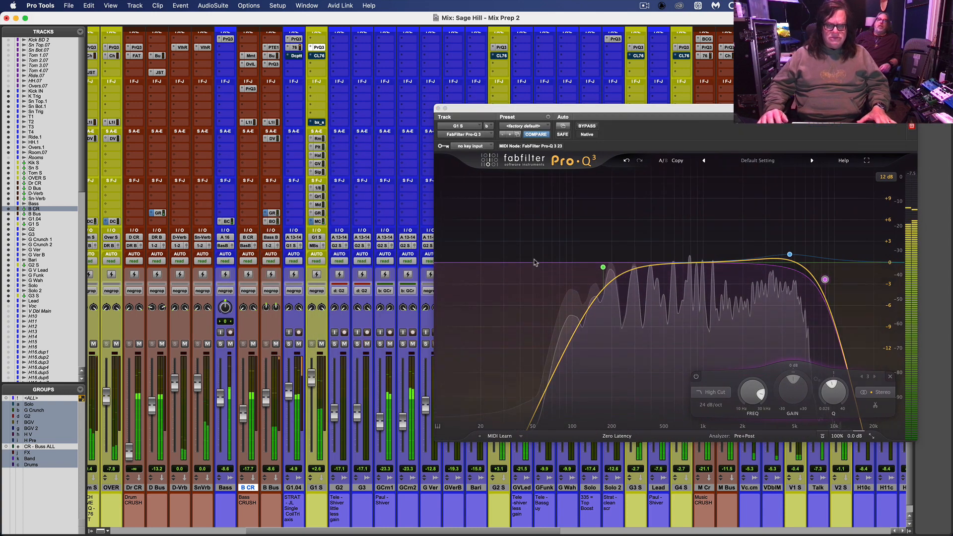
left_click(438, 108)
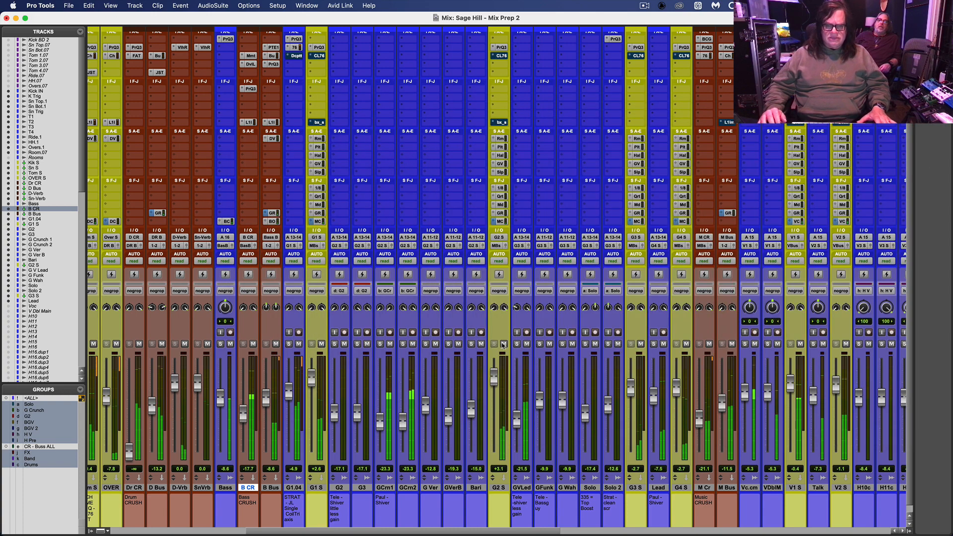
Step: Mute the G2 S, G3 S and G4 S subgroups and all the vocal tracks from Vc.cm onward
left_click(504, 344)
left_click(641, 344)
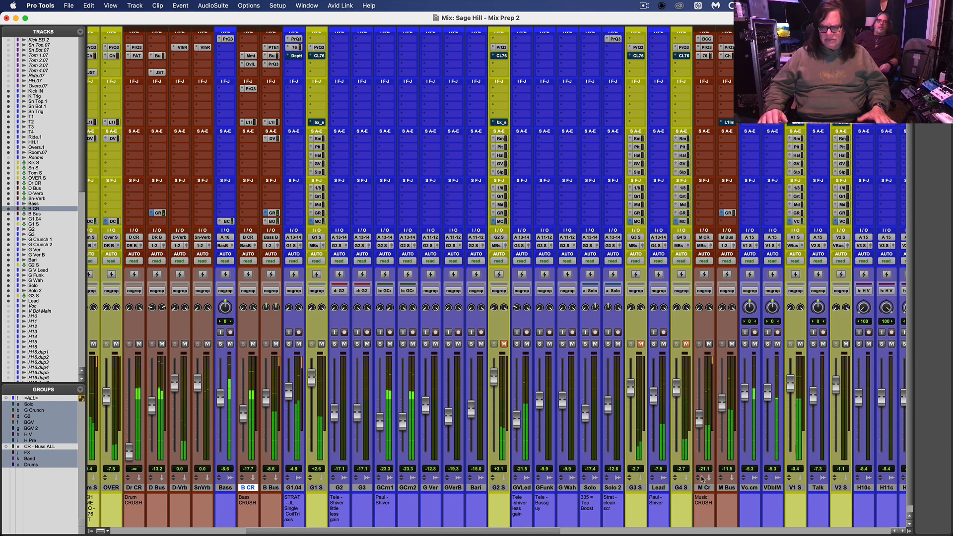
left_click_drag(491, 531, 631, 532)
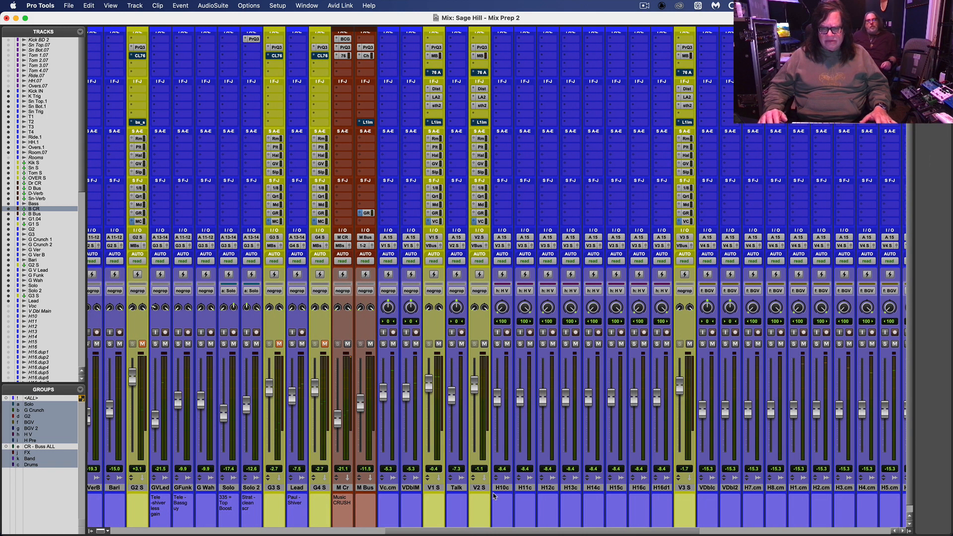
left_click(390, 489)
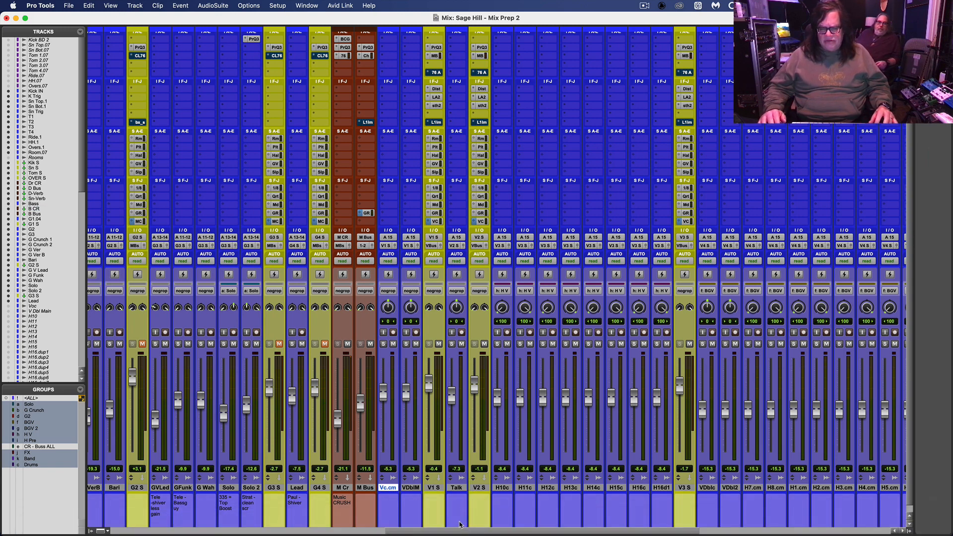
left_click_drag(459, 531, 644, 534)
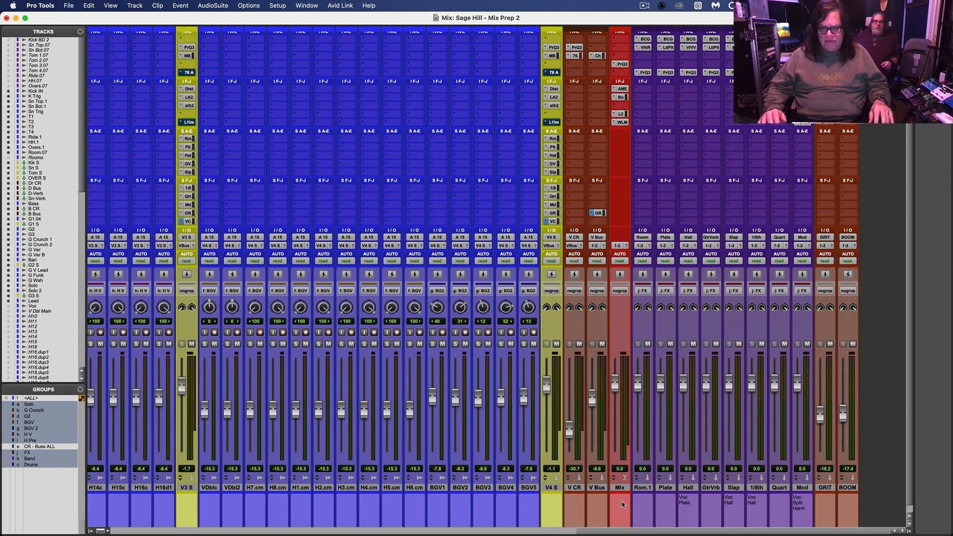
left_click(534, 345)
Step: Raise the M Bus fader to -6.8 dB and set the G1.04 fader to -6.2 dB
left_click_drag(644, 532, 311, 522)
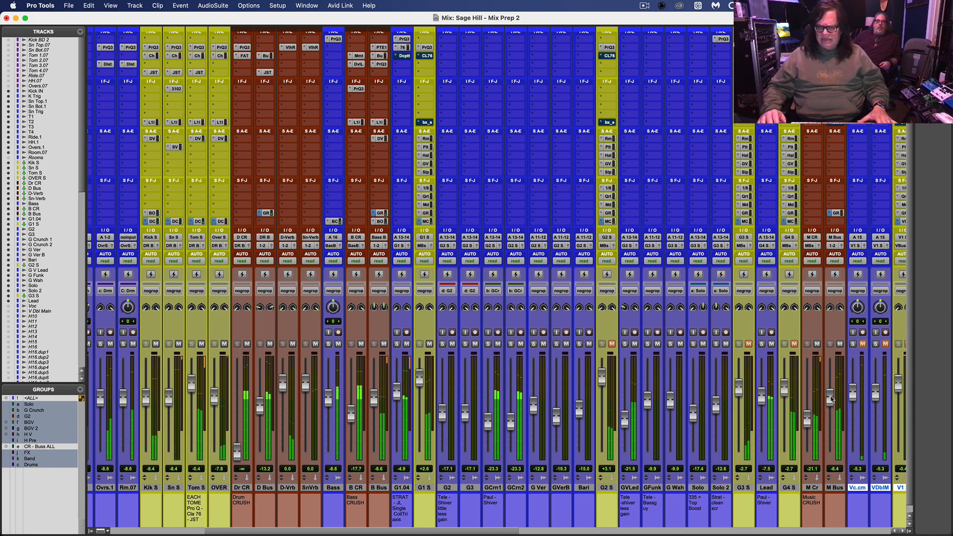
left_click_drag(832, 395, 830, 398)
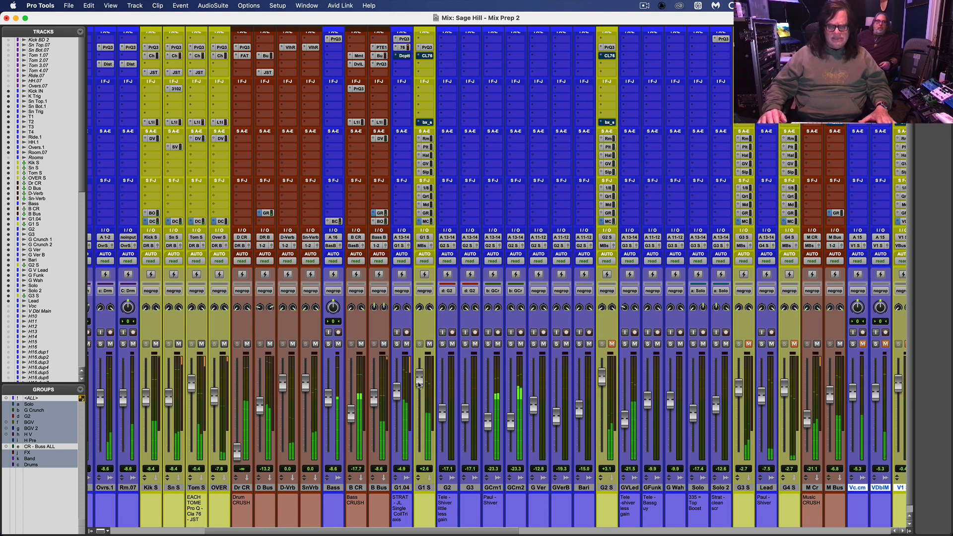
left_click_drag(397, 395, 397, 395)
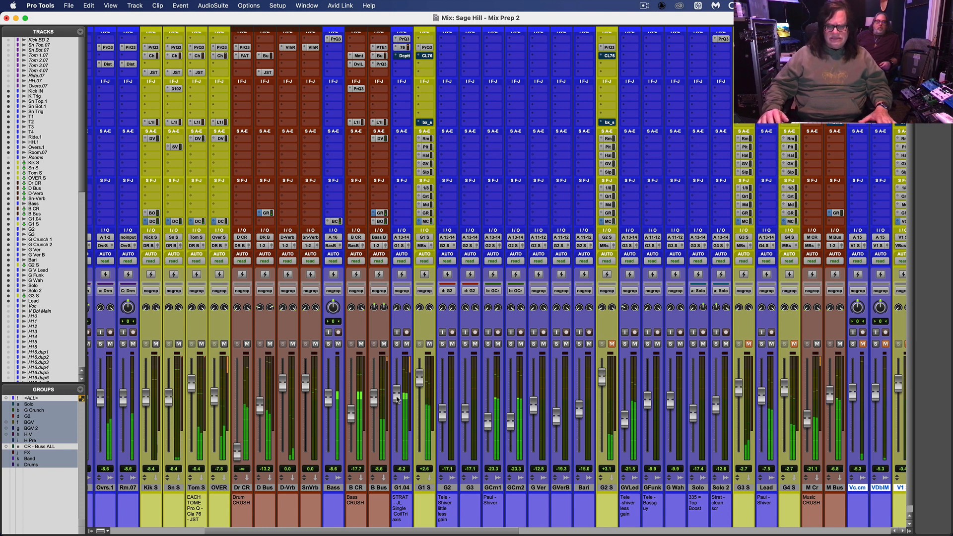
Step: Unmute the G2 S subgroup and lower its fader to +2.1 dB
left_click(612, 344)
left_click_drag(602, 377, 602, 378)
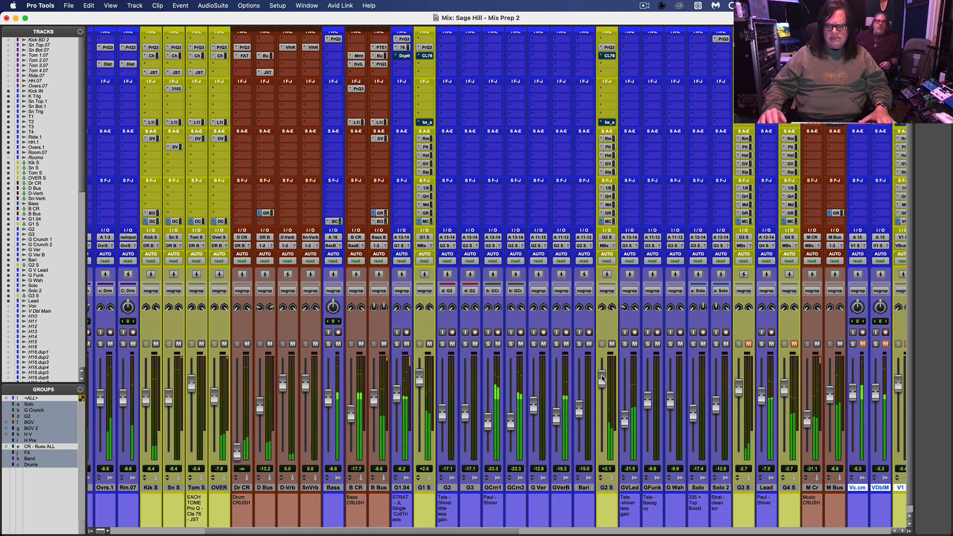
Step: Solo GVerB, inspect its spectrum in the G2 S track's Pro-Q 3, and close the equalizer
left_click(556, 344)
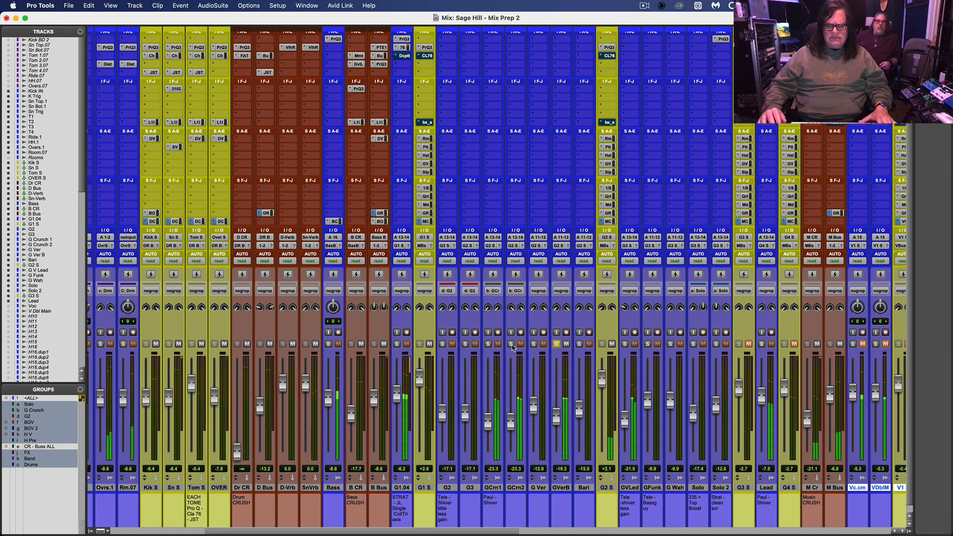
left_click(609, 47)
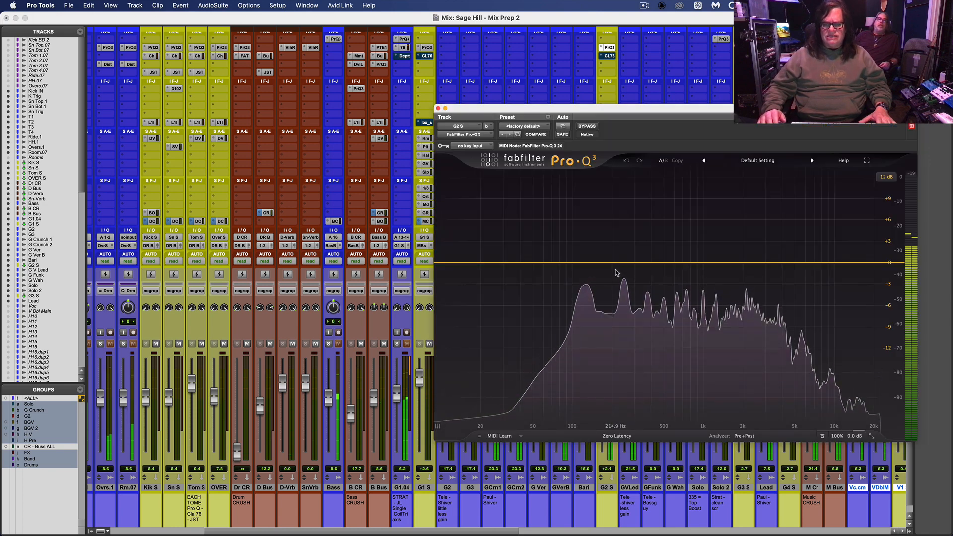
left_click(438, 108)
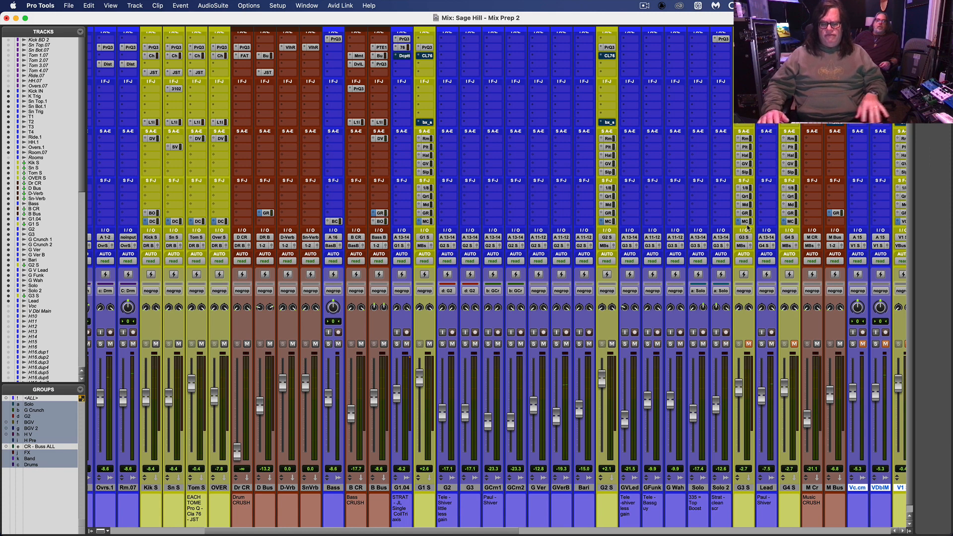
Step: Play from just before the first pre marker and raise the grouped G2 and G3 faders to -15.0 dB
key("super+equal")
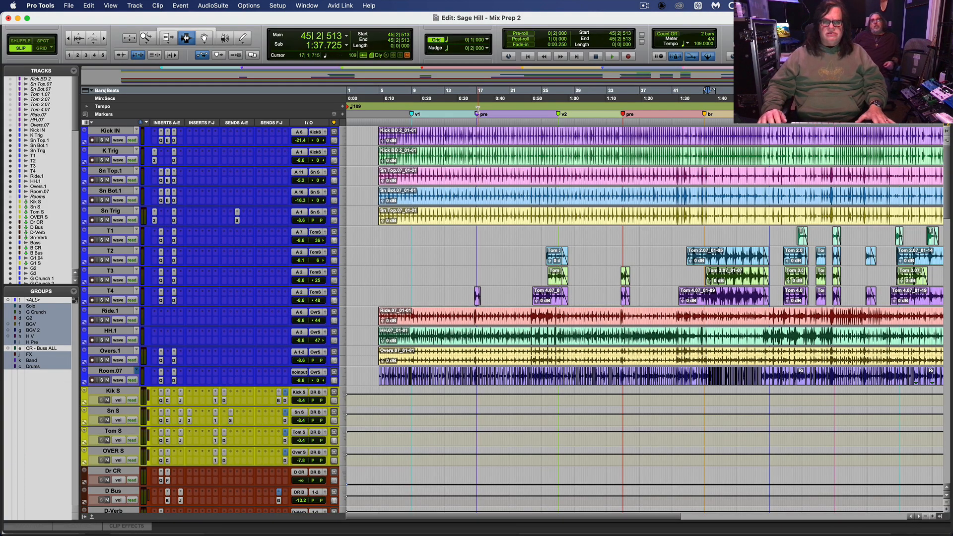
key("super+equal")
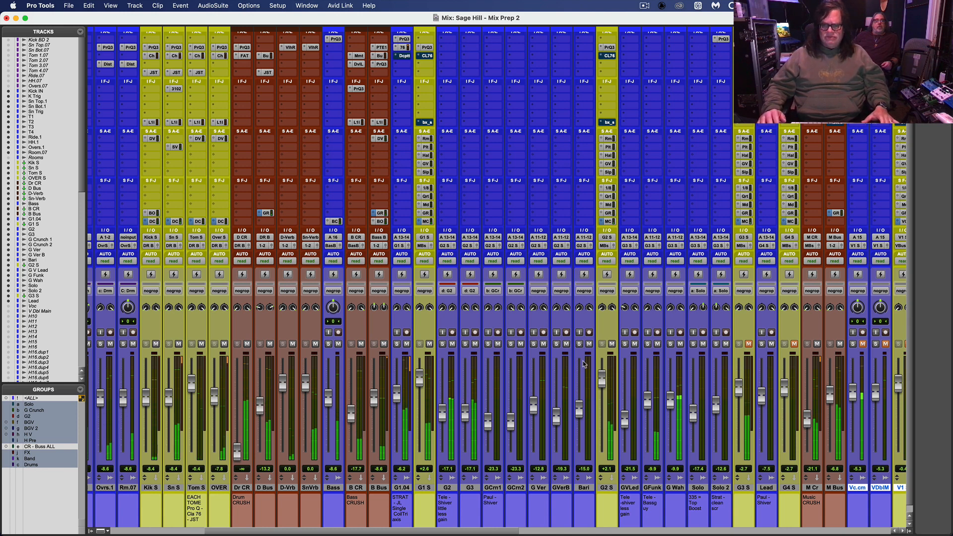
left_click_drag(465, 411, 467, 406)
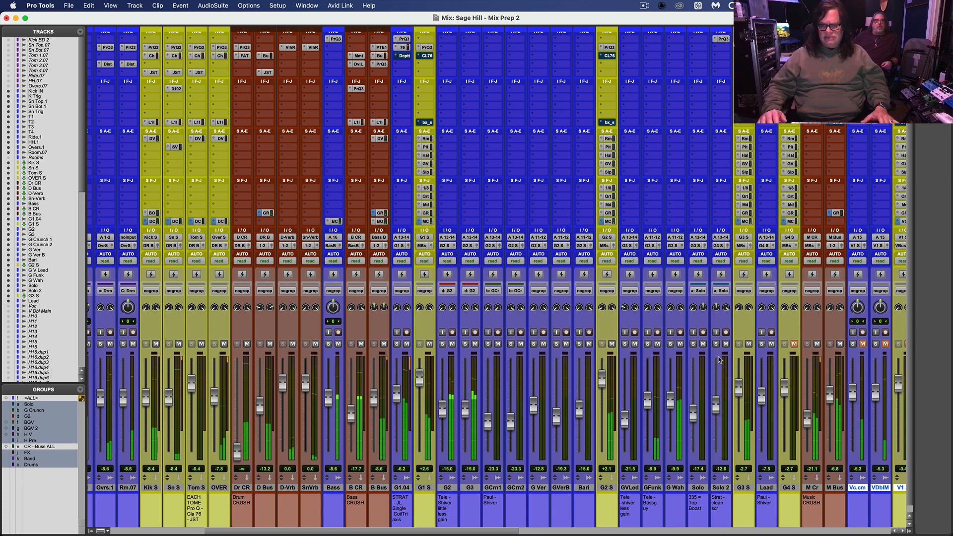
Step: Audition the G Wah track in solo and raise the G3 S fader to about -0.6 dB
left_click(671, 344)
left_click(671, 344)
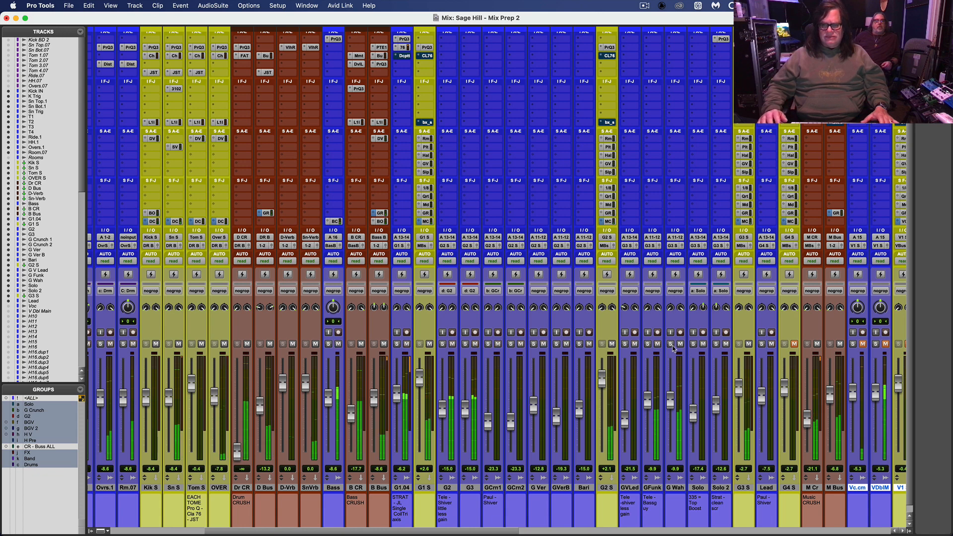
left_click_drag(750, 394, 743, 393)
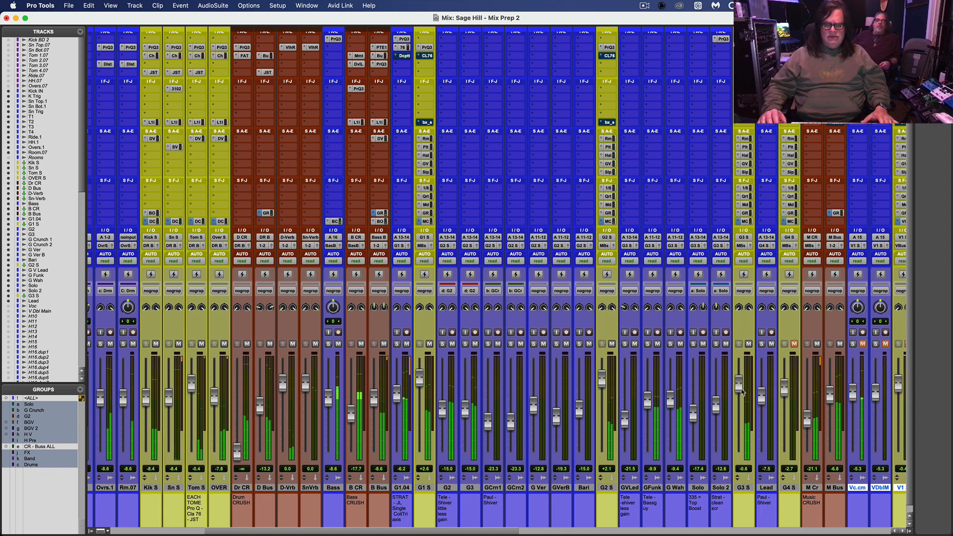
Step: Zoom the Edit window's timeline out to show more of the song and start playback at the v1 marker
key("super+equal")
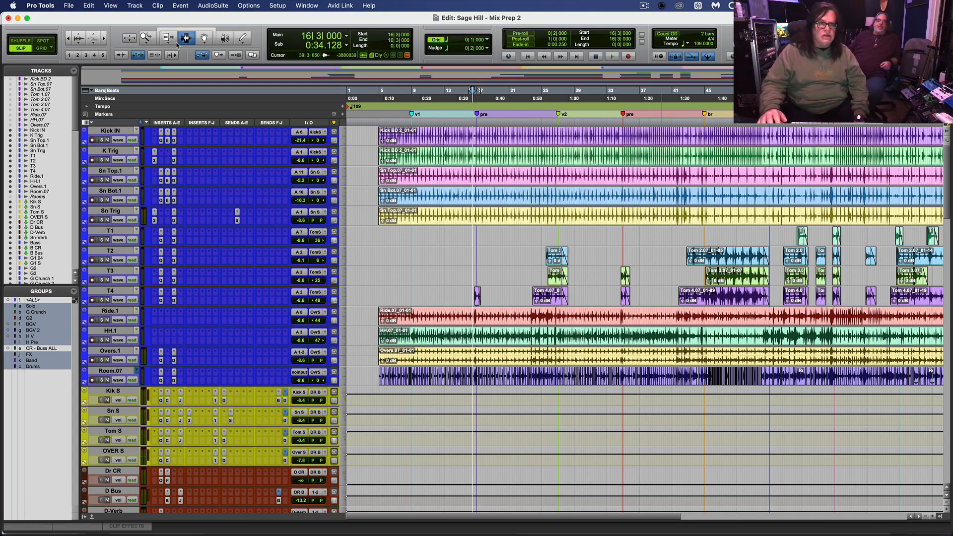
double_click(151, 38)
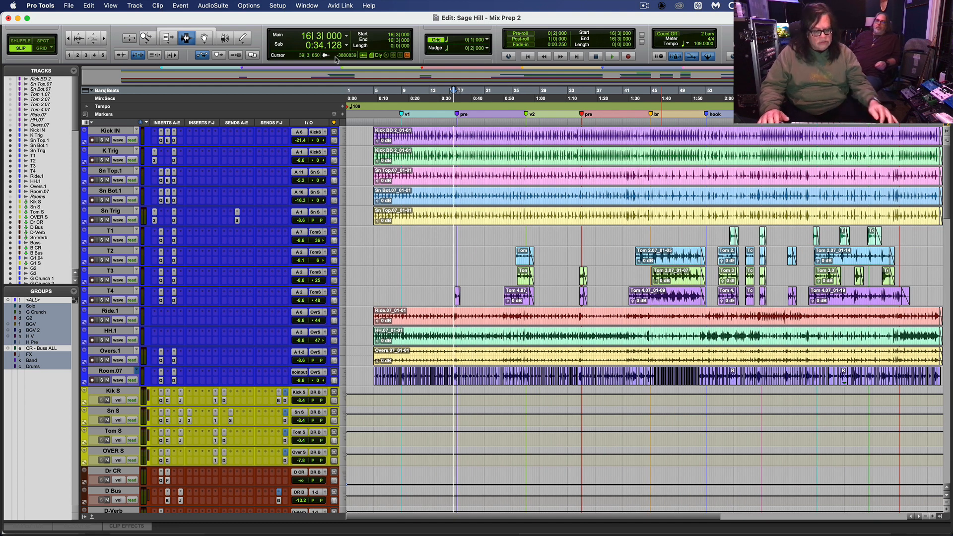
key("Return")
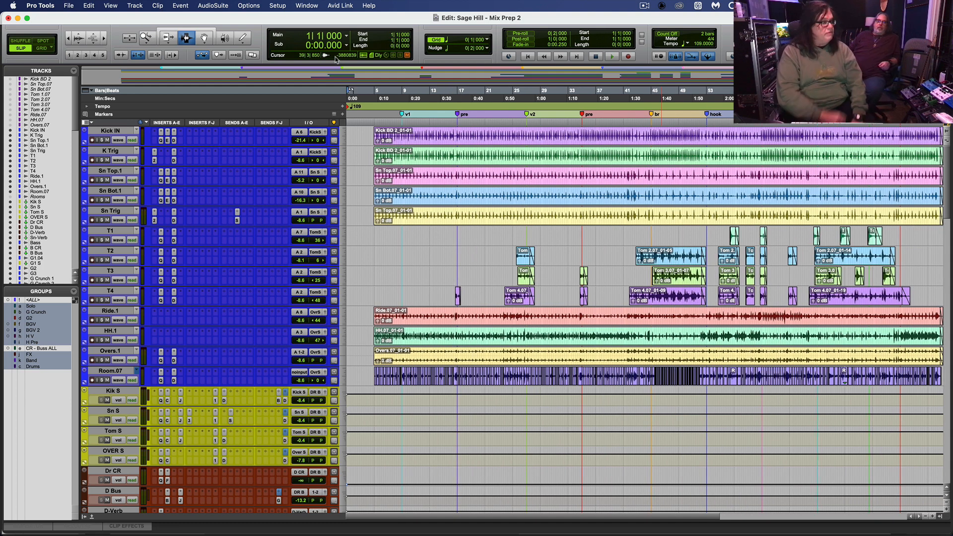
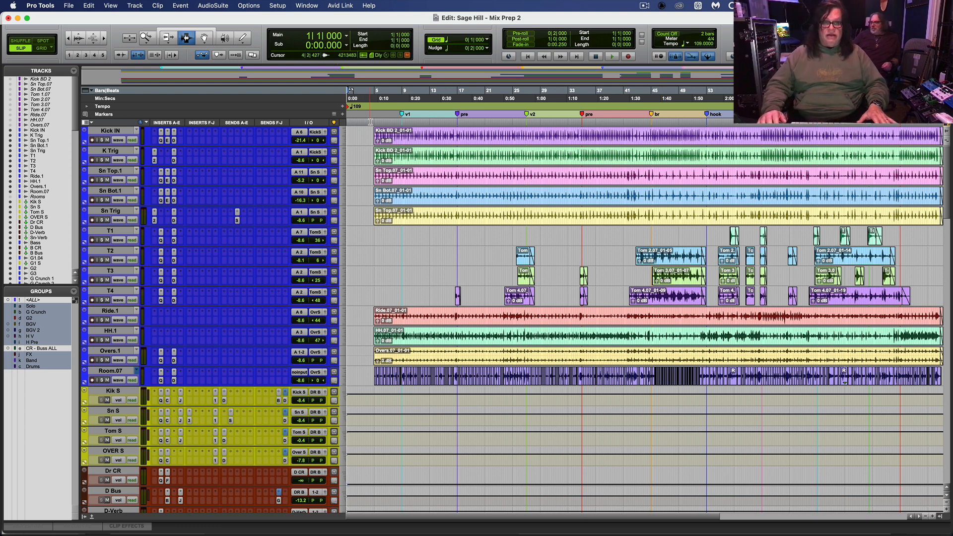
left_click(403, 125)
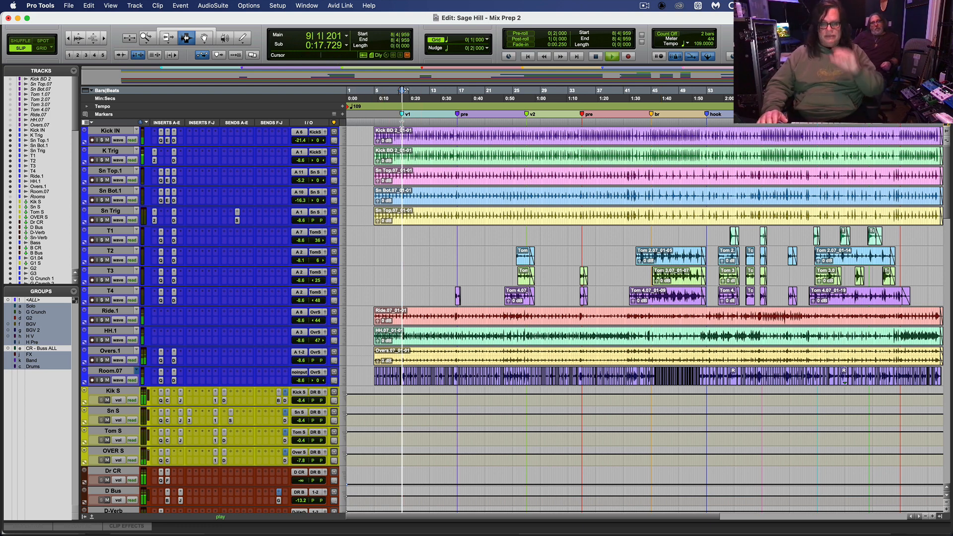
key("space")
Step: In the Mix window, lower the Sn Trig fader to -17.9 dB and set the Sn S fader to -4.9 dB
key("super+equal")
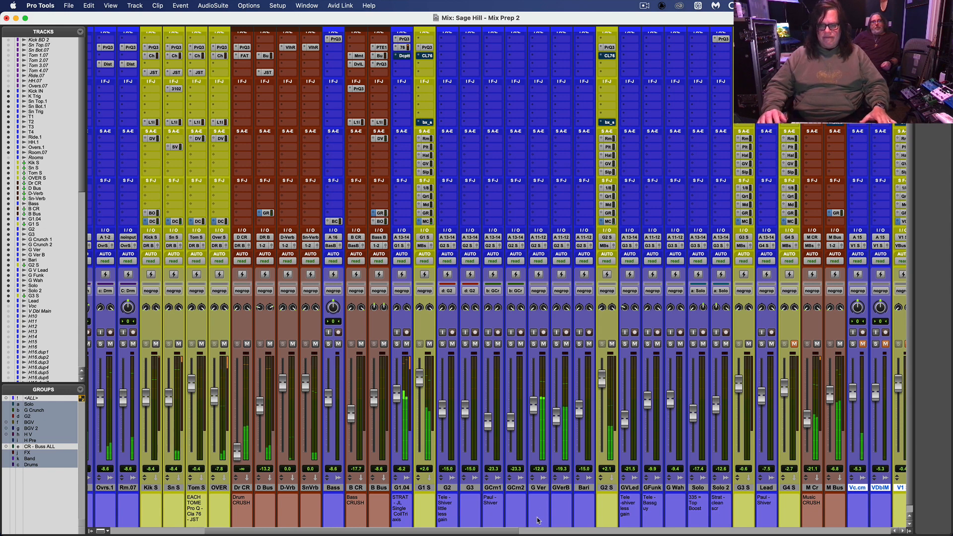
left_click_drag(509, 533, 357, 532)
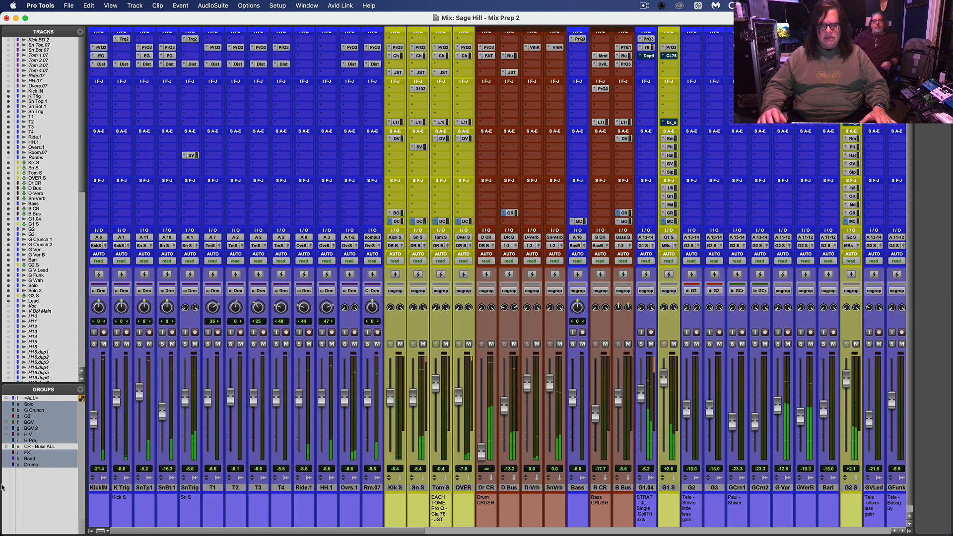
left_click_drag(186, 400, 187, 415)
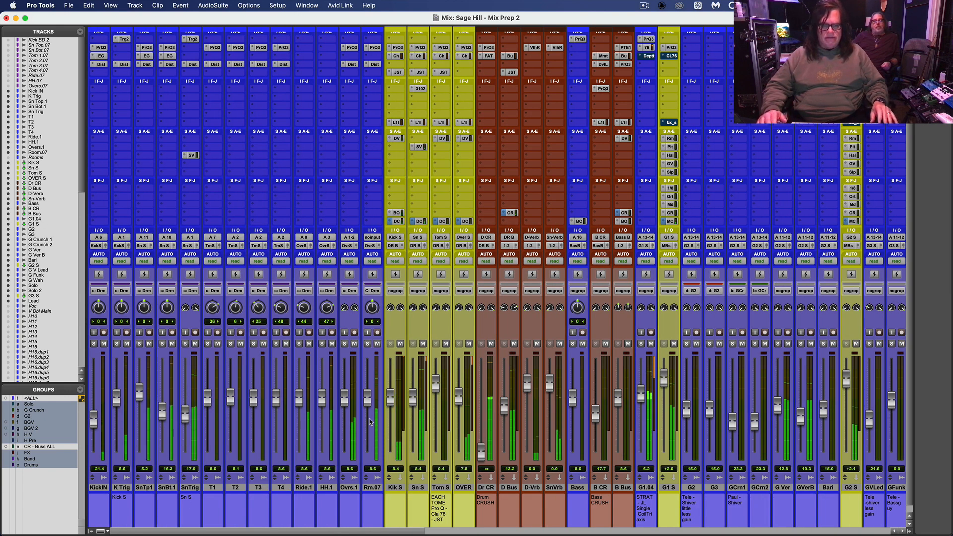
mouse_move(414, 406)
left_mouse_down()
mouse_move(415, 396)
mouse_move(418, 404)
left_mouse_up()
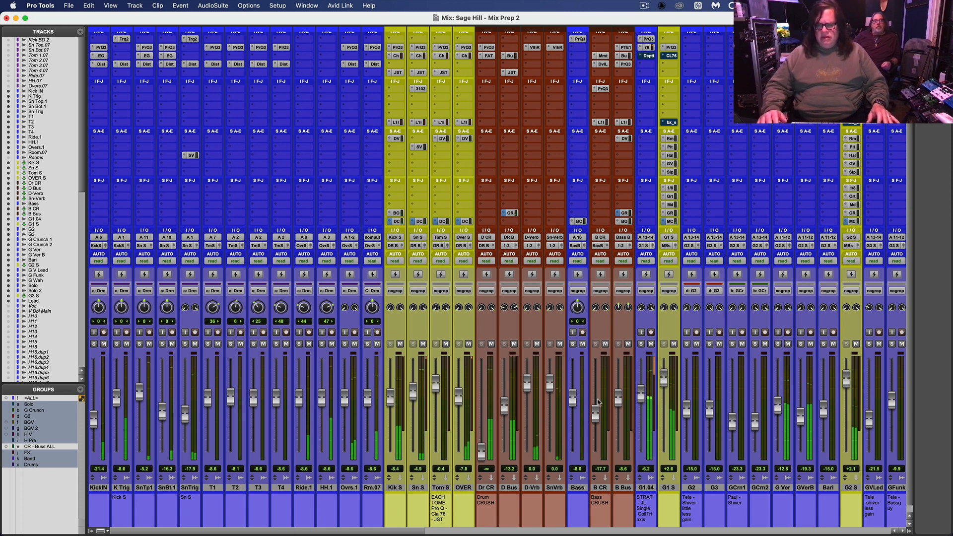
Step: Bring the Dr CR drum crush fader up to -17.2 dB and raise the D Bus fader to -11.0 dB
left_click_drag(484, 450, 485, 414)
key("space")
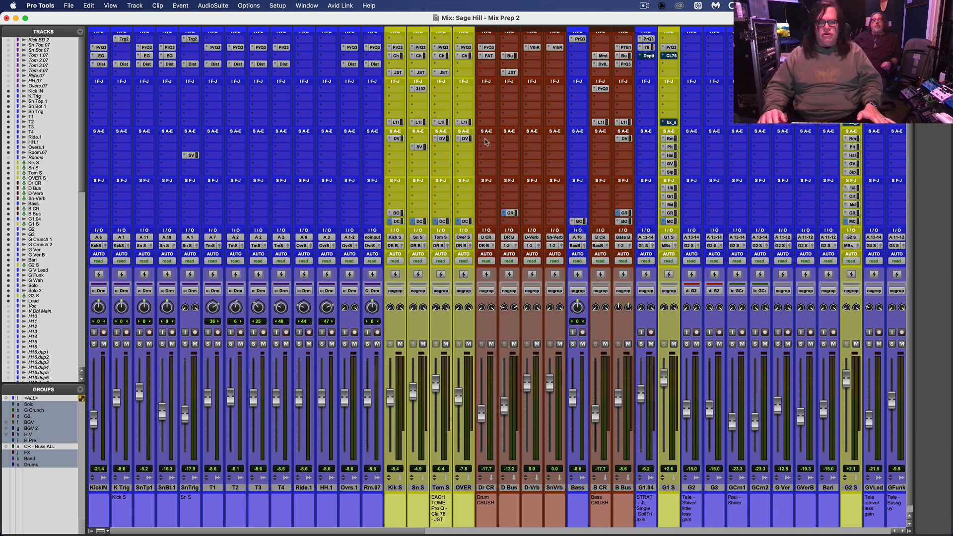
key("space")
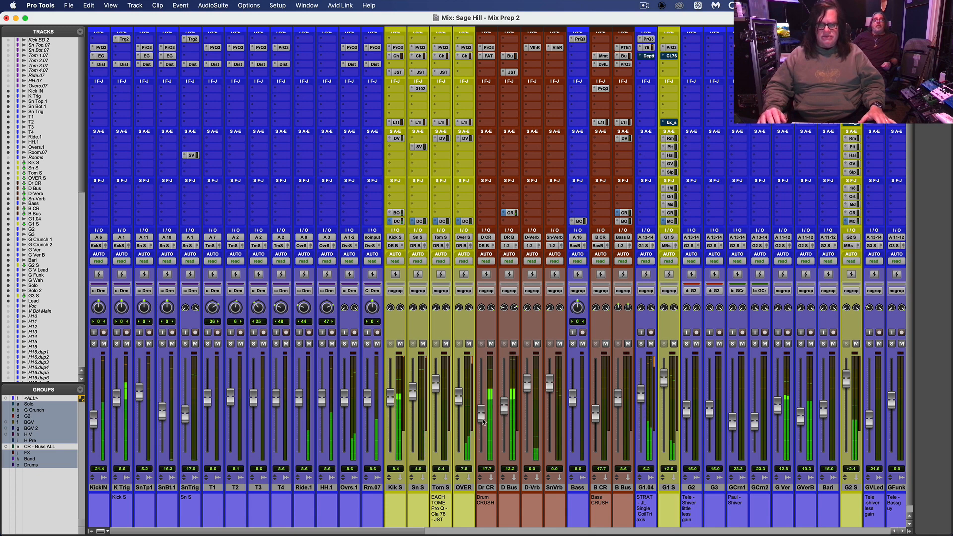
left_click_drag(484, 421, 508, 411)
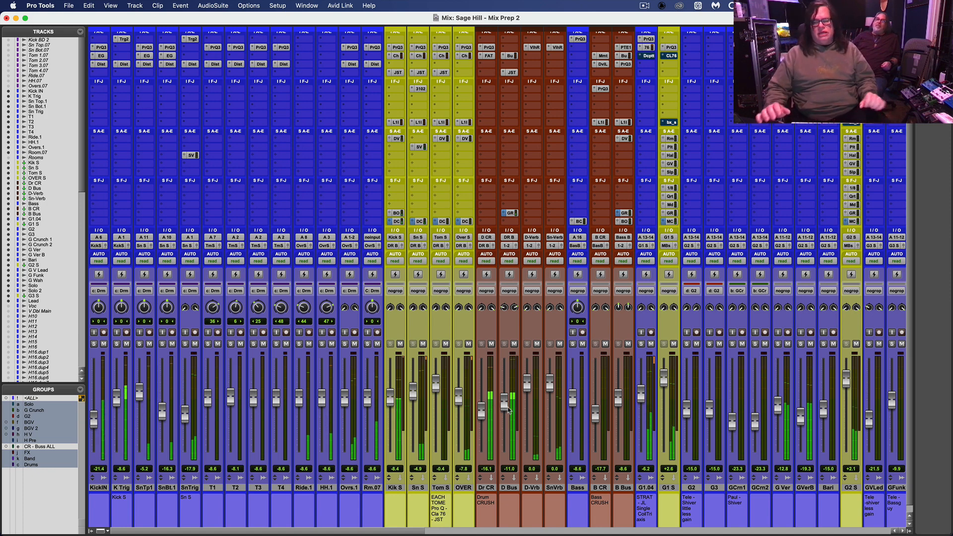
left_click_drag(481, 419, 483, 414)
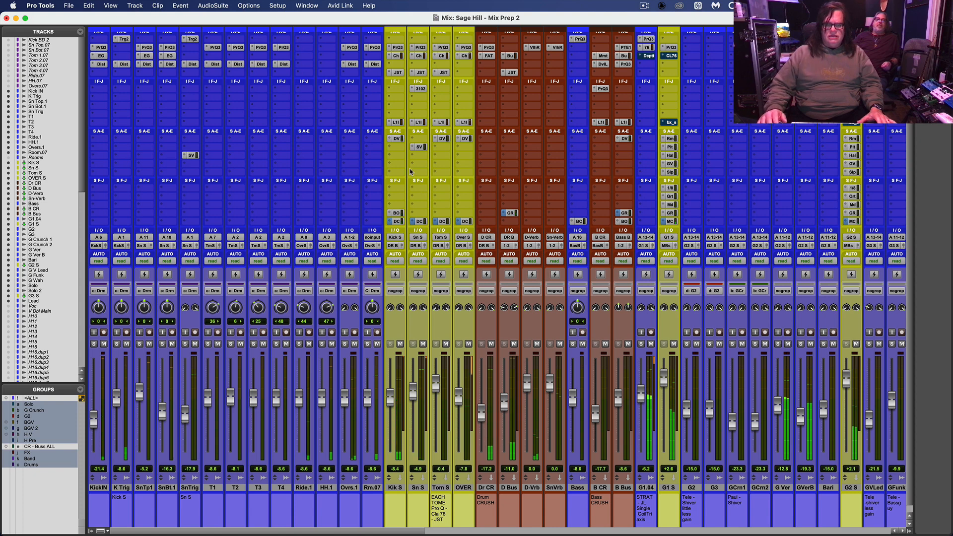
Step: Raise the Sn Trig track's Sn-Verb send to +6.7 dB and set the OVER S D-Verb send to -3.3 dB
left_click(190, 156)
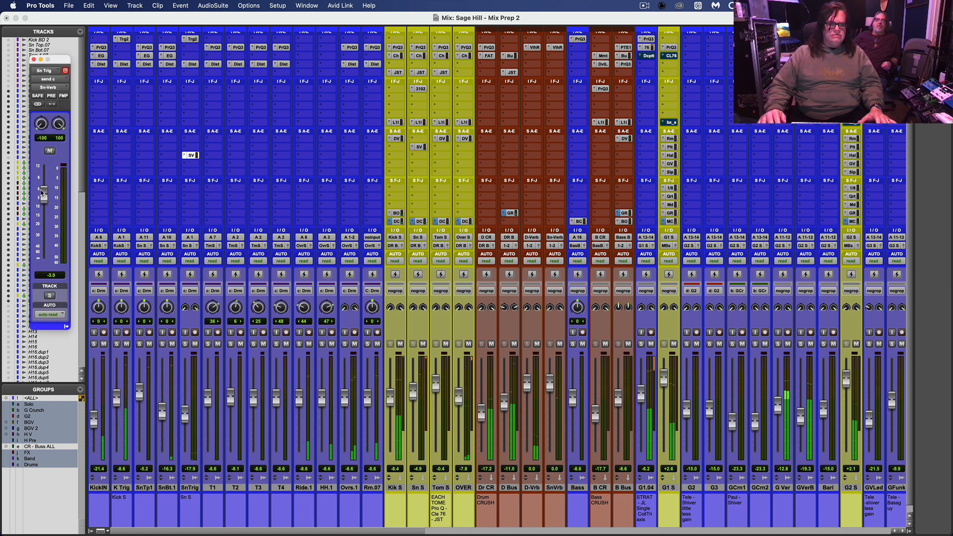
left_click_drag(43, 192, 43, 175)
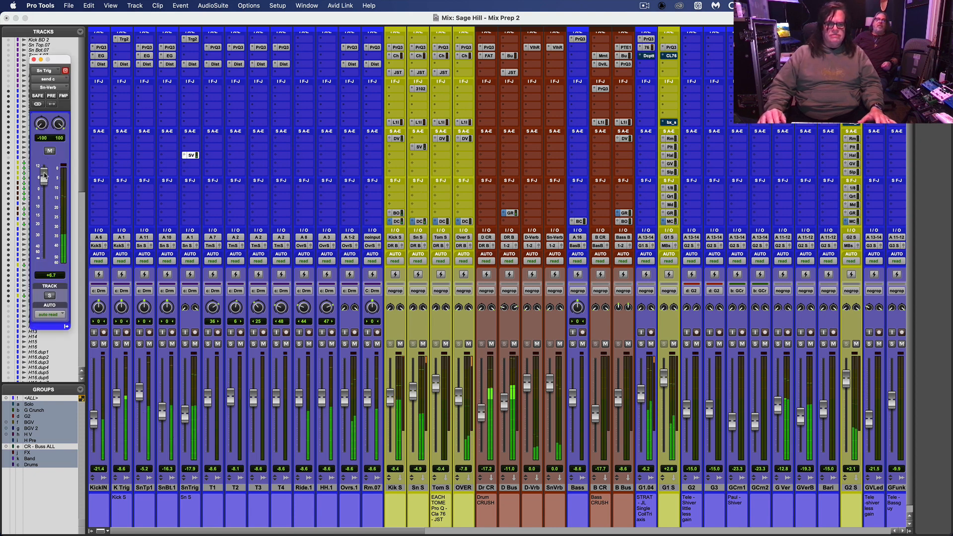
left_click(466, 139)
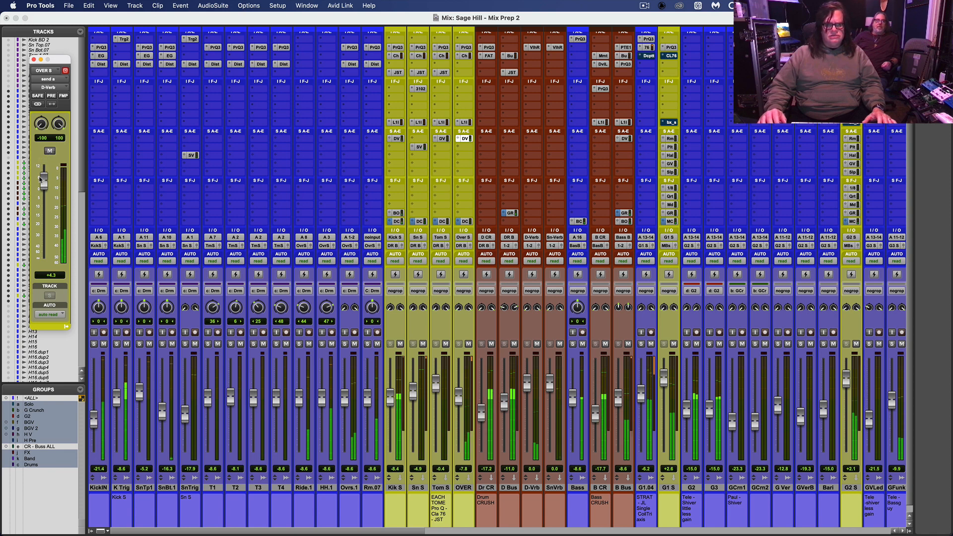
mouse_move(43, 180)
left_mouse_down()
mouse_move(44, 211)
mouse_move(44, 190)
left_mouse_up()
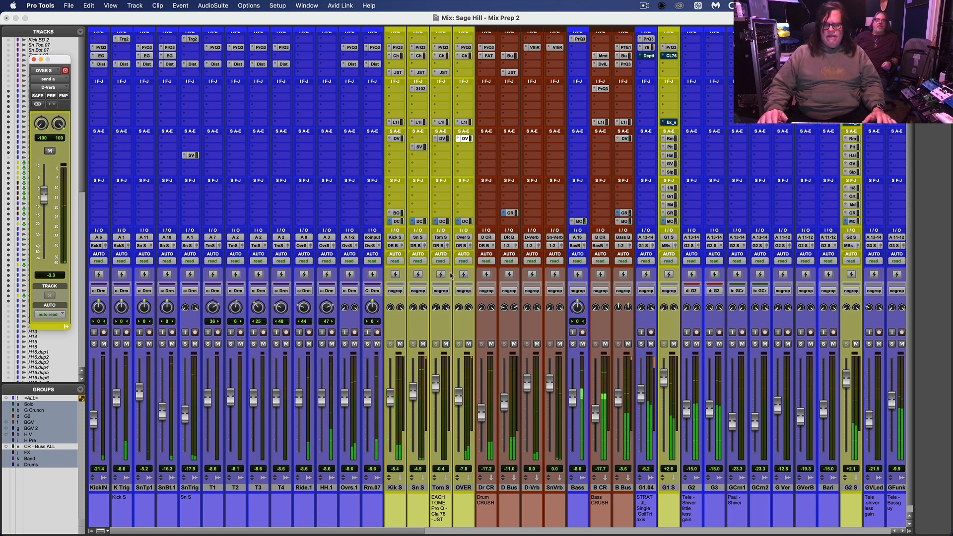
Step: Briefly audition the GVerB guitar track in solo, restoring the full mix after the check
left_click_drag(352, 531, 447, 494)
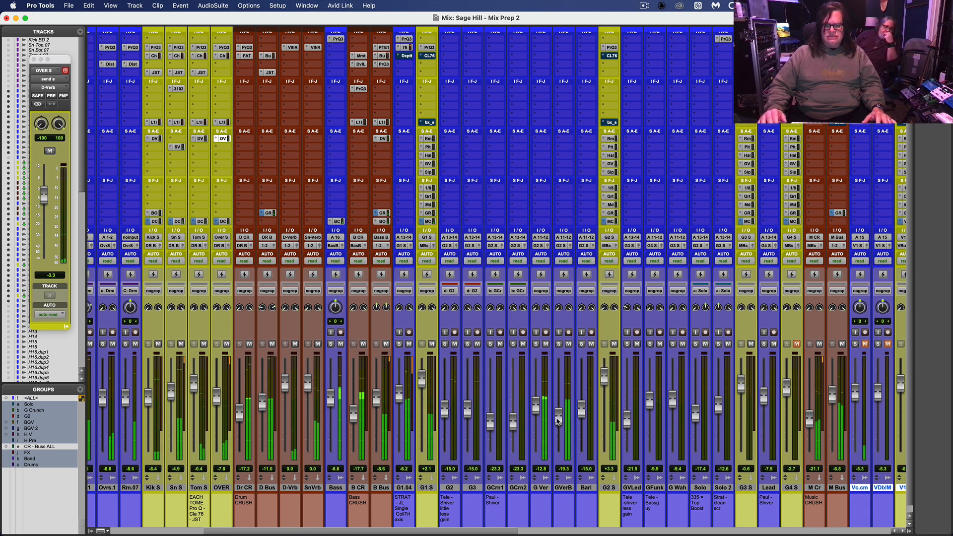
left_click(560, 345)
left_click(560, 345)
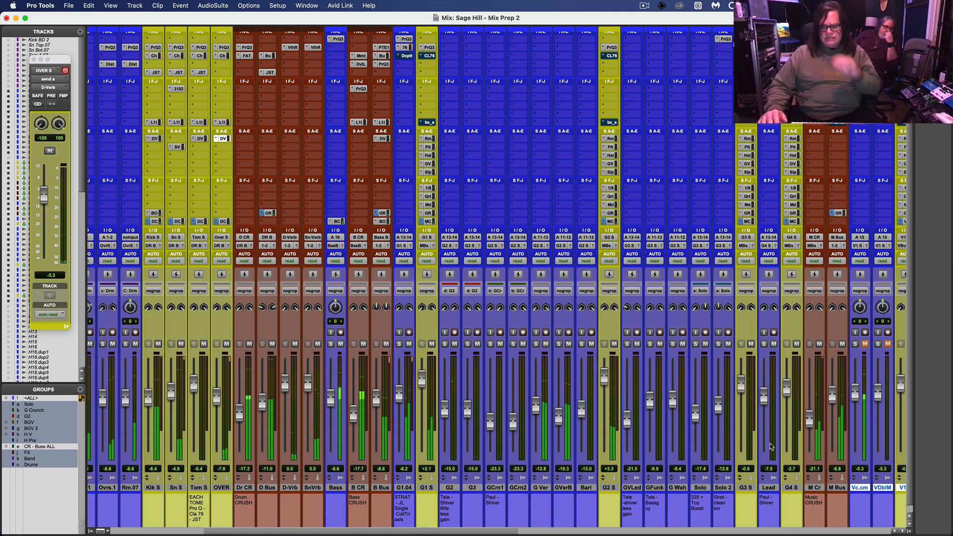
Step: Close the floating OVER S send window and lower the grouped G2 and G3 faders to -16.3 dB
key("super+equal")
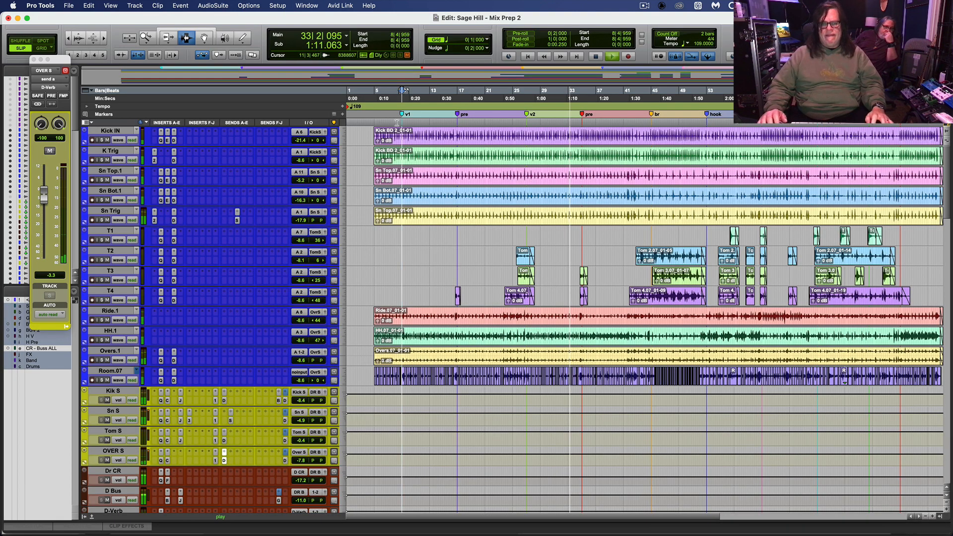
left_click(33, 60)
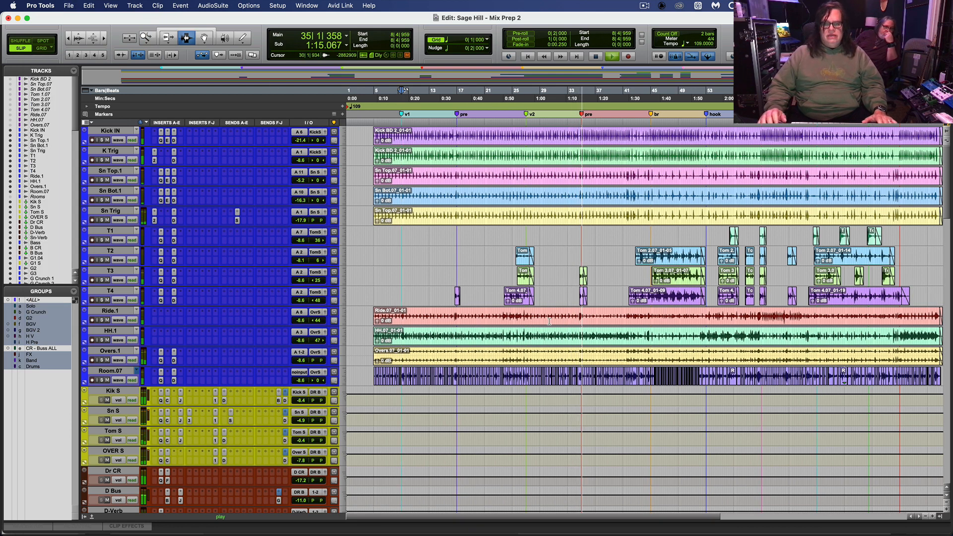
key("super+equal")
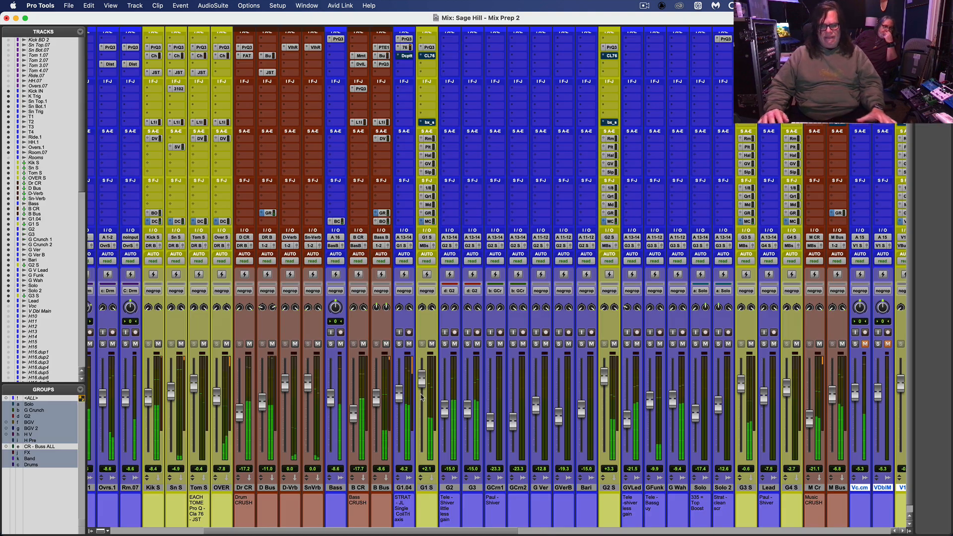
left_click_drag(466, 410, 467, 414)
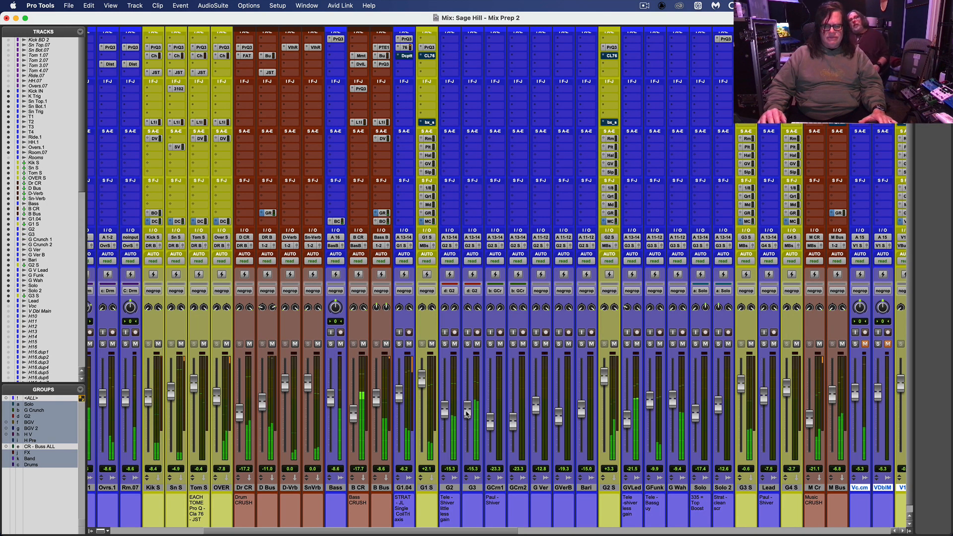
Step: In the B Bus Pro-Q 3, raise the upper-mid bell to about +5.5 dB and add another boost near 7 kHz
left_click_drag(421, 530, 60, 485)
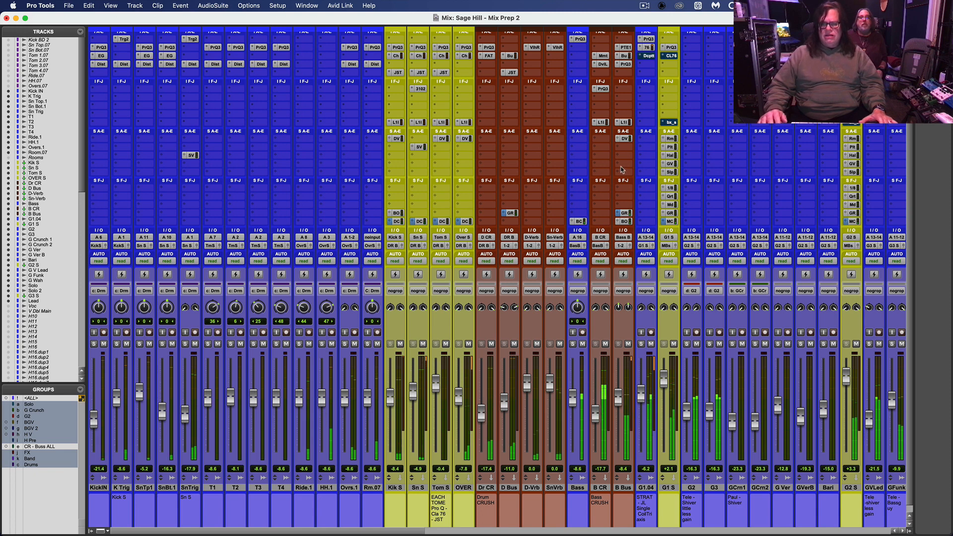
left_click(624, 64)
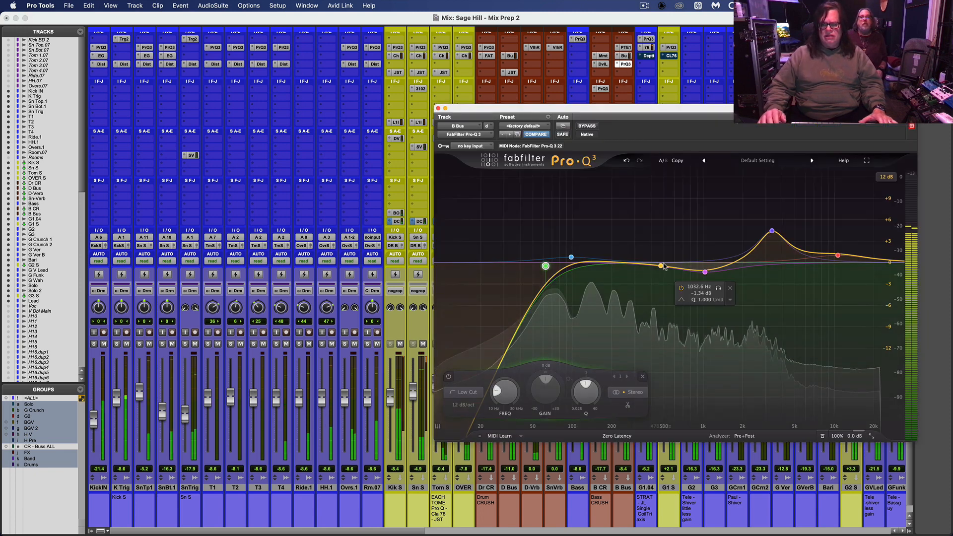
left_click_drag(702, 253, 777, 221)
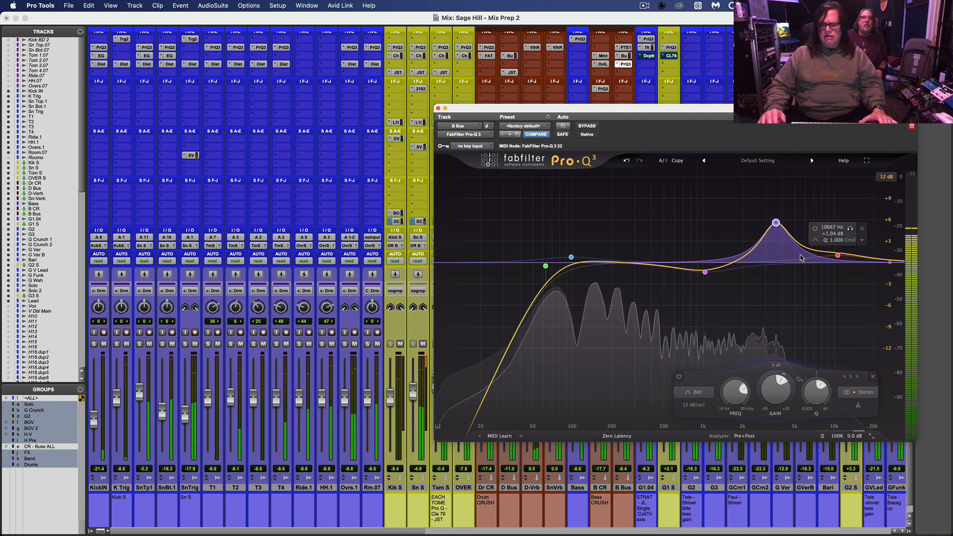
left_click_drag(813, 251, 816, 231)
Step: Ease the B Bus EQ cut near 1 kHz, set the low bell to +1.27 dB at 94.95 Hz, and close the plug-in
left_click_drag(704, 272, 702, 268)
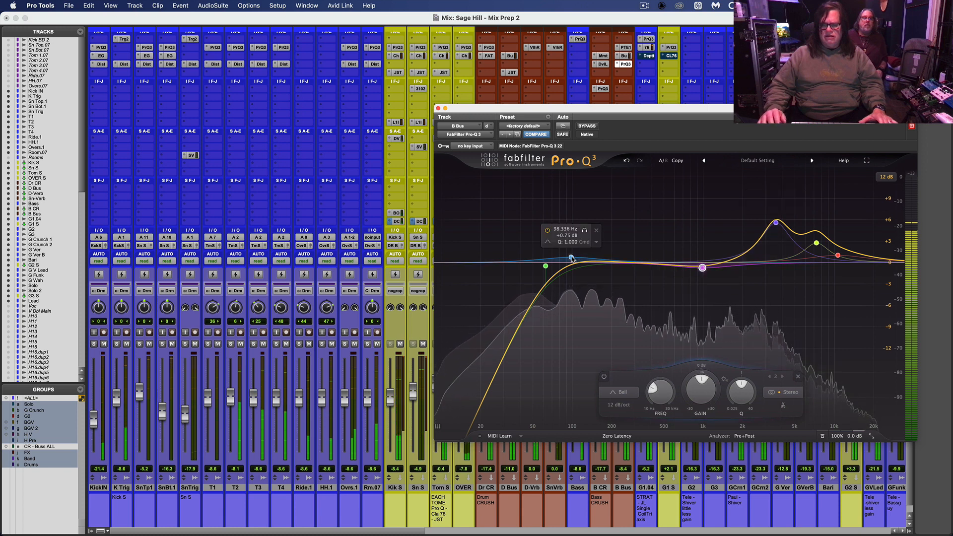
left_click_drag(572, 258, 569, 254)
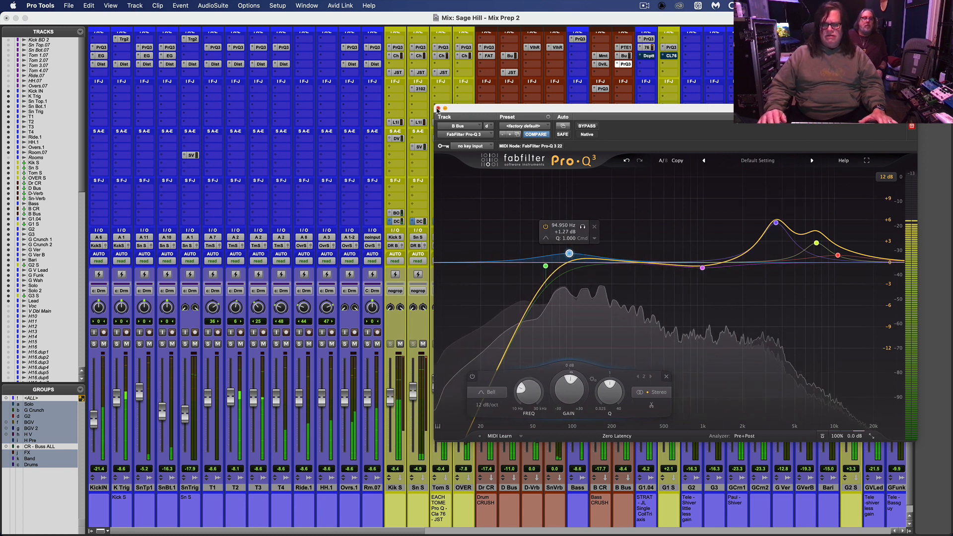
left_click(438, 108)
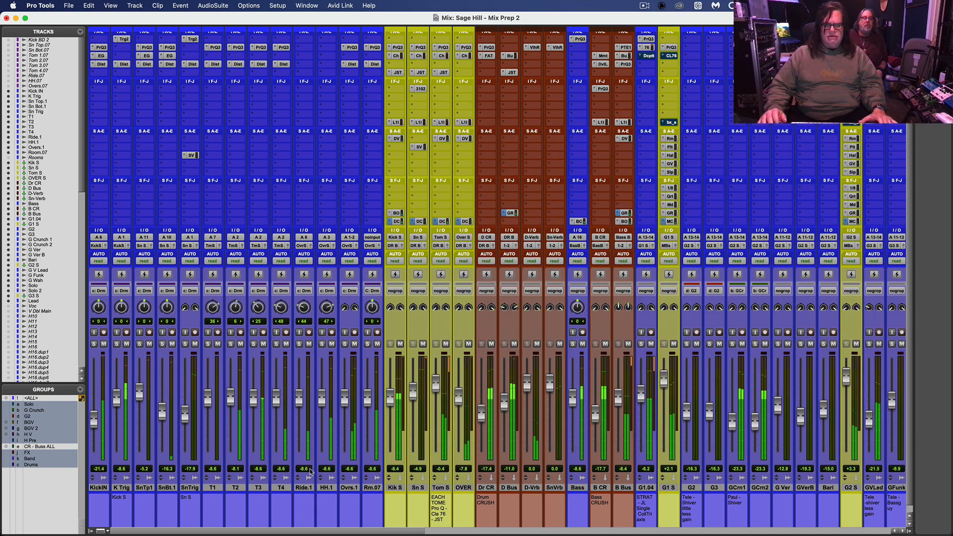
Step: Raise the Kik S BOOM send to +0.4 dB and bring the BOOM and GRIT faders up to -12.3 and -16.6 dB
left_click(397, 213)
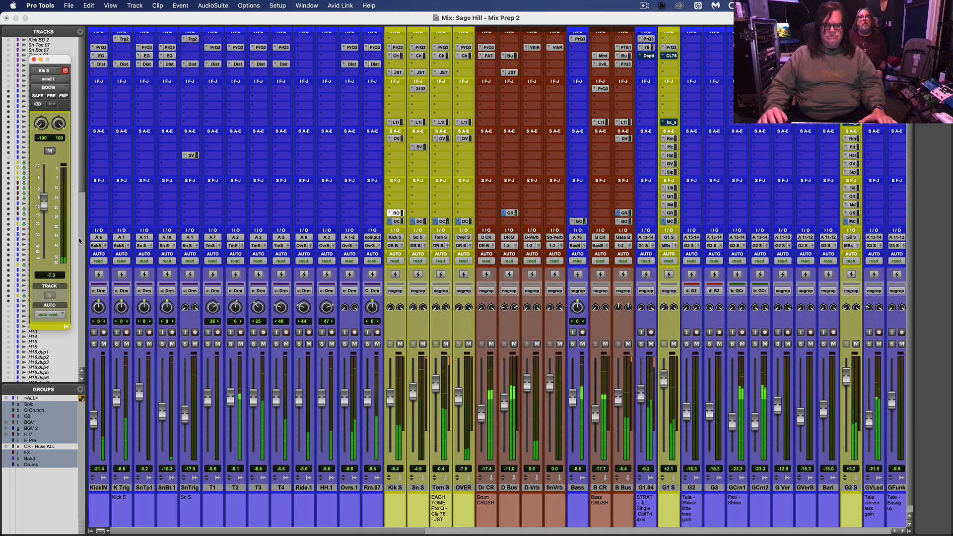
mouse_move(43, 205)
left_mouse_down()
mouse_move(51, 165)
mouse_move(49, 193)
left_mouse_up()
left_click_drag(220, 531, 729, 533)
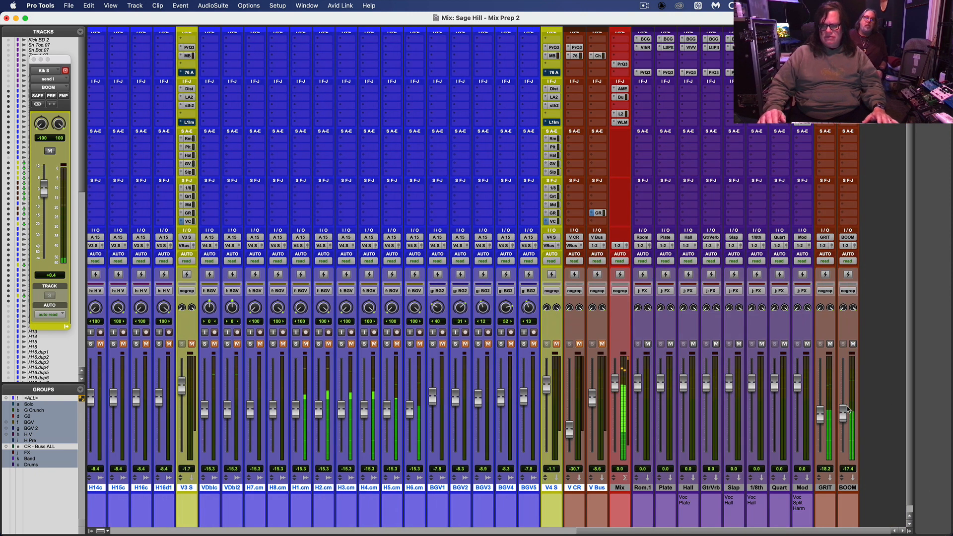
left_click_drag(845, 397, 819, 417)
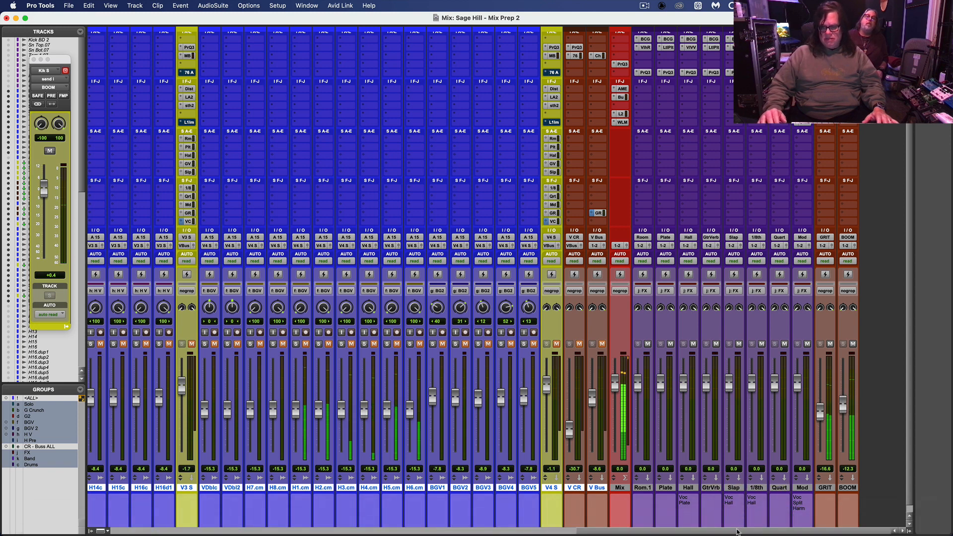
Step: Raise the G4 S fader to about +0.9 dB and set its Quart send to -14.0 dB
scroll(502, 403, "left", 10)
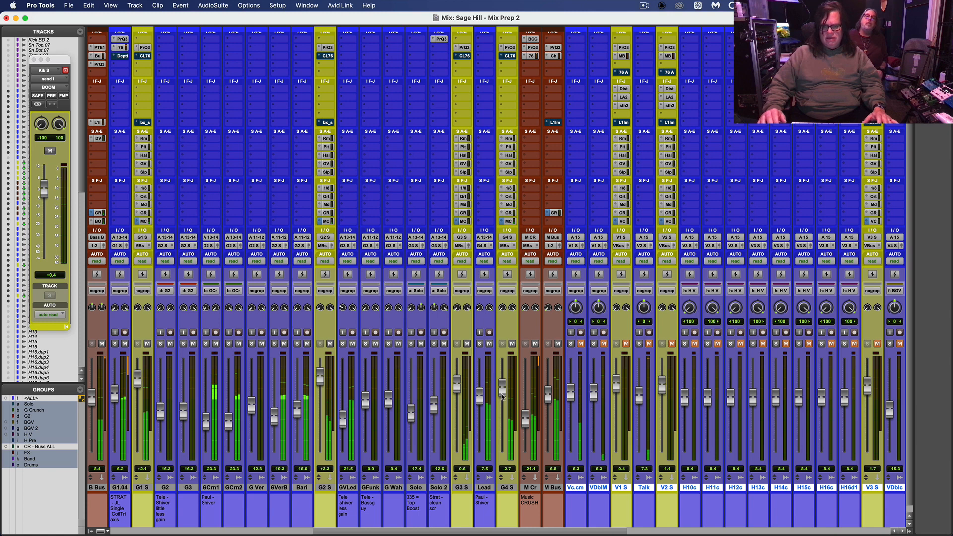
left_click_drag(503, 396, 506, 388)
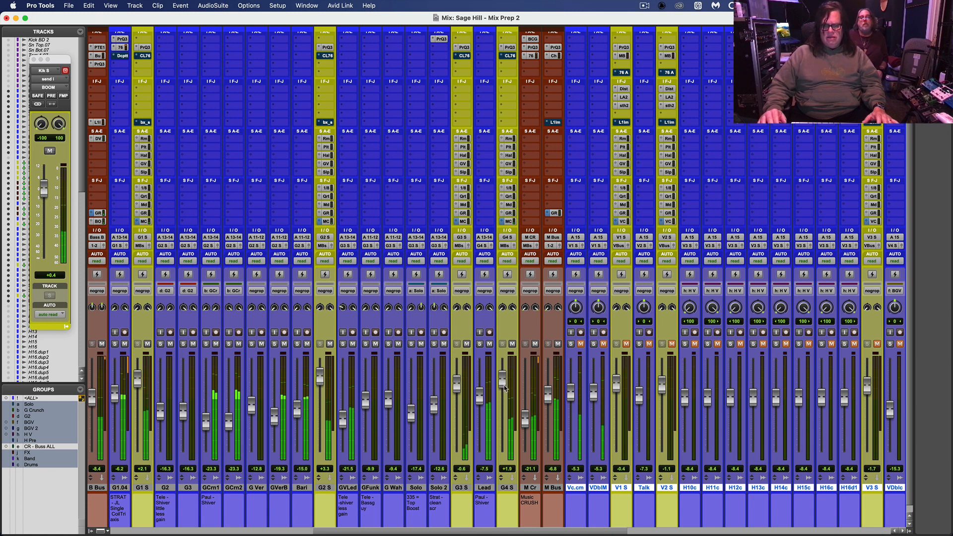
left_click(508, 197)
left_click_drag(44, 259, 45, 214)
Step: Restart playback in the Edit window from the hook marker at about bar 53
key("super+=")
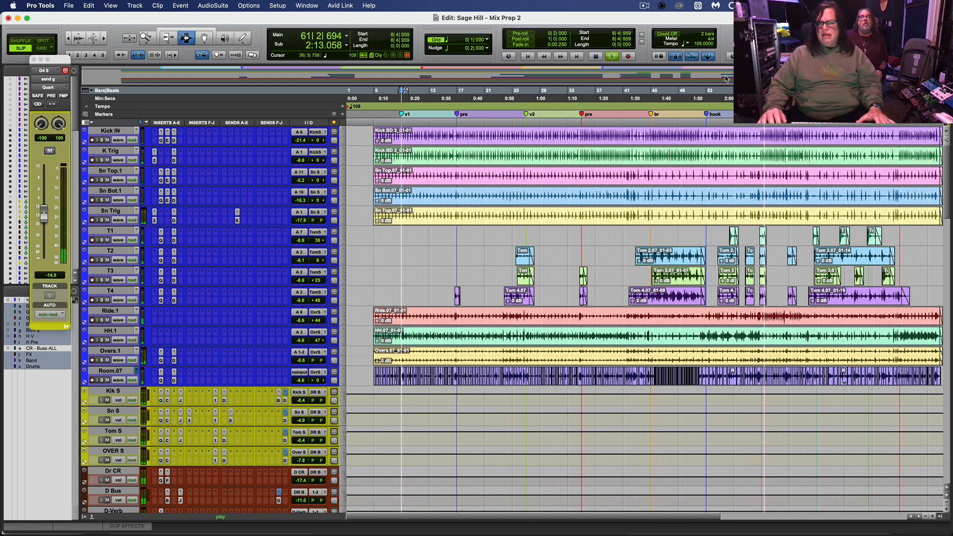
left_click(709, 91)
key("space")
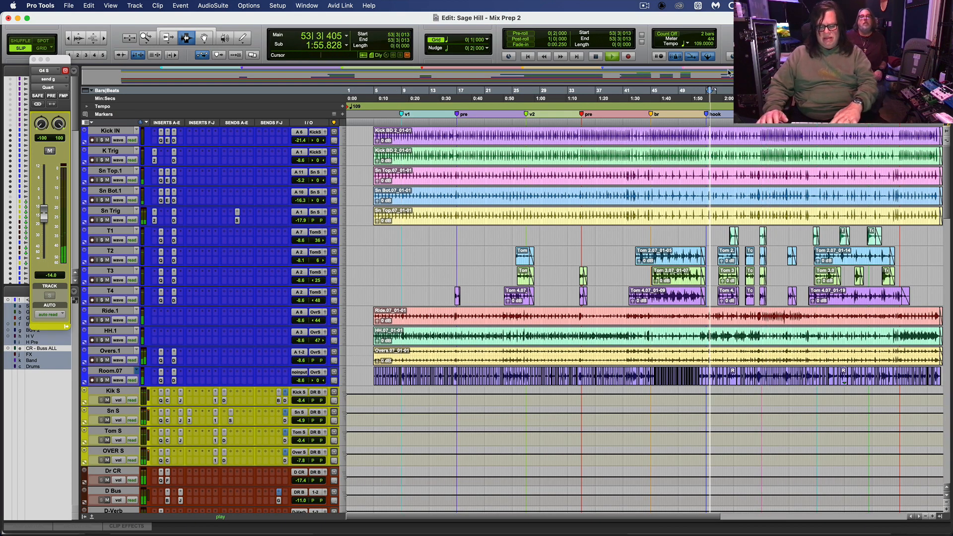
Step: In the Mix window, set the G4 S Mod send to -17.2 dB and raise the G4 S fader to +1.6 dB
key("super+=")
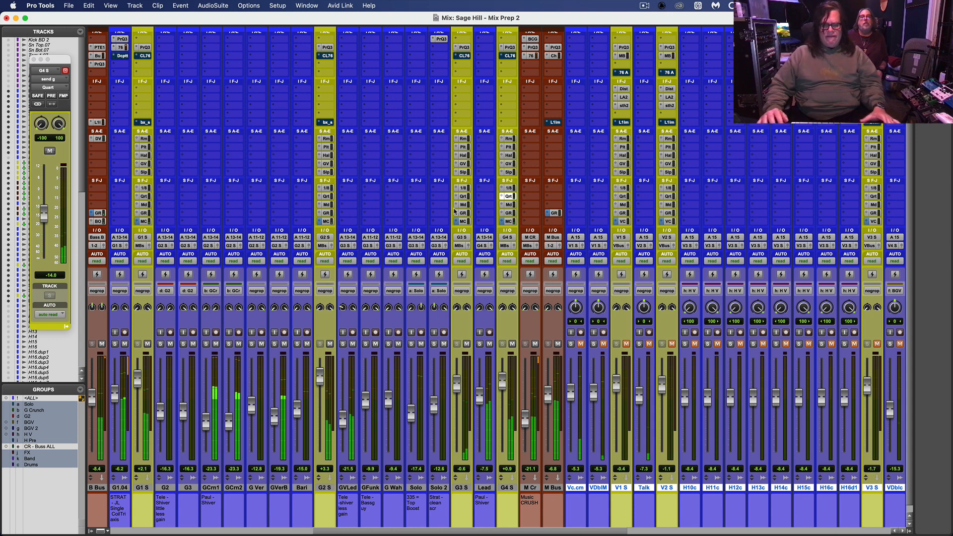
left_click(509, 204)
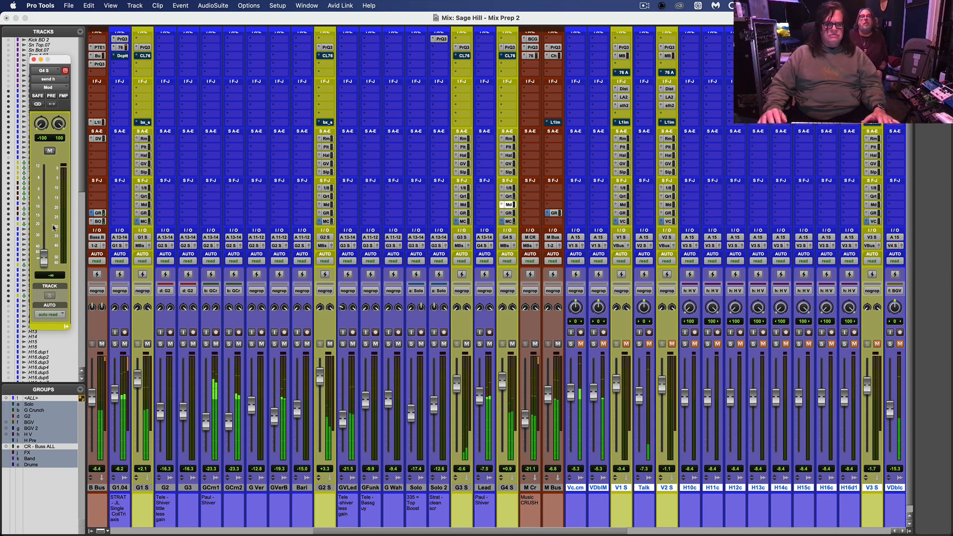
left_click_drag(45, 257, 54, 218)
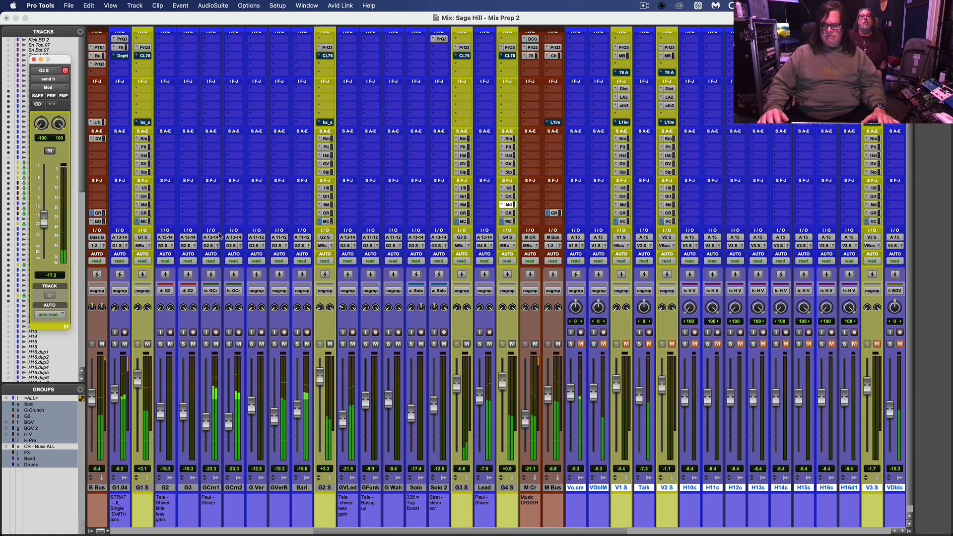
left_click_drag(499, 389, 499, 387)
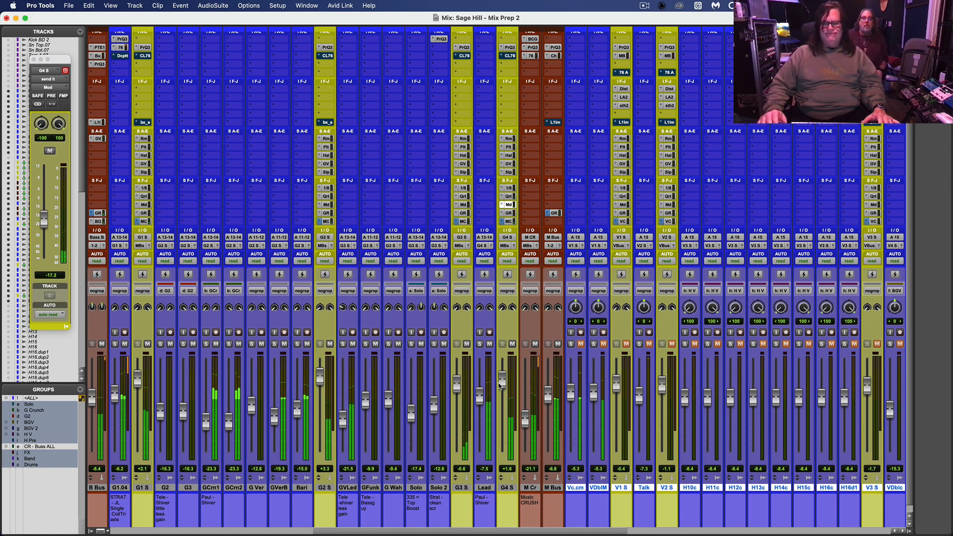
Step: Review the G4 S Gtr Verb and Mod send levels and save the session
left_click(508, 163)
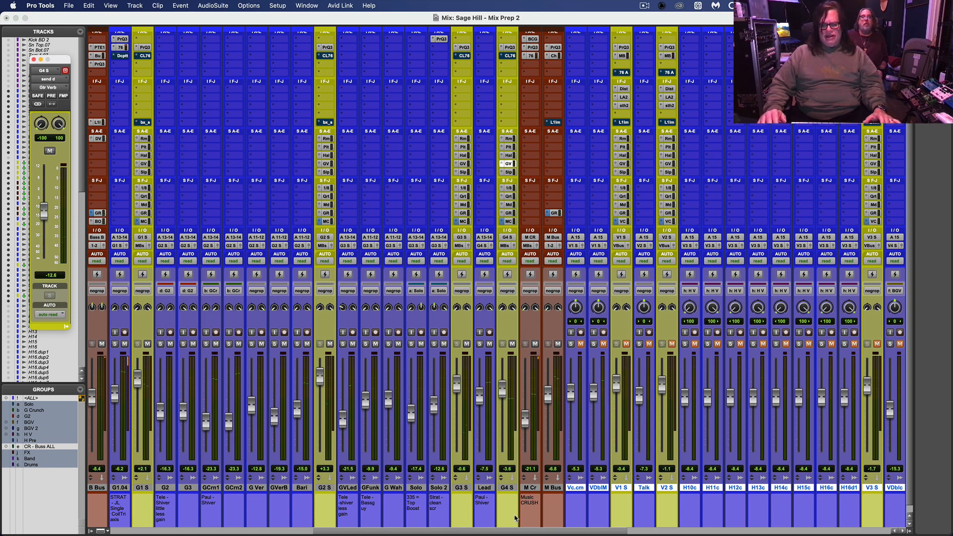
left_click(509, 204)
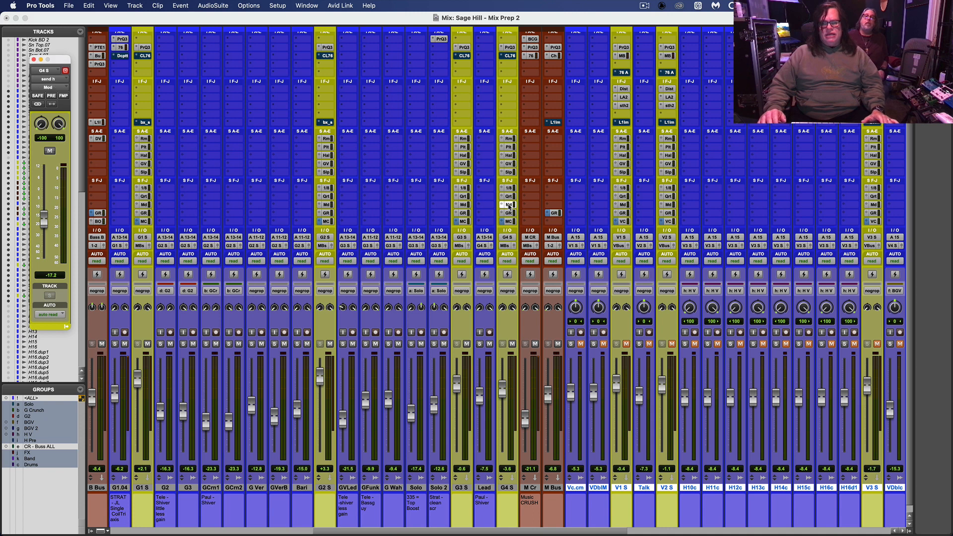
left_click(509, 164)
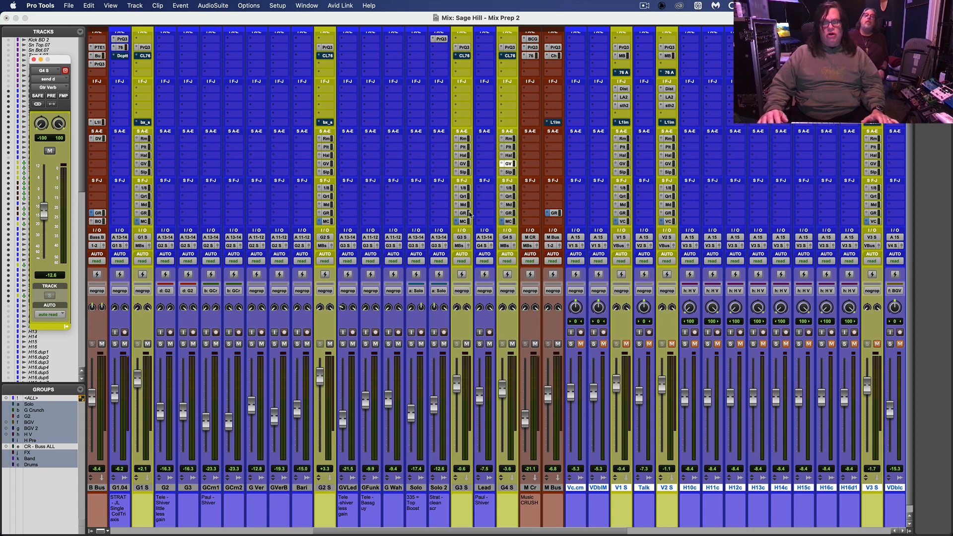
key("super+s")
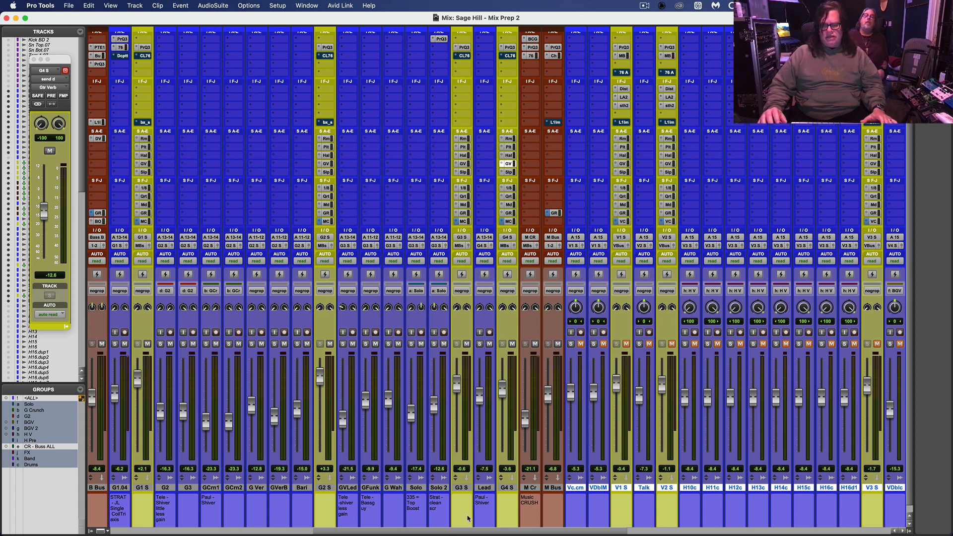
Step: Inspect the Little MicroShift settings on the Mod effects track and close the plug-in
left_click_drag(468, 531, 786, 535)
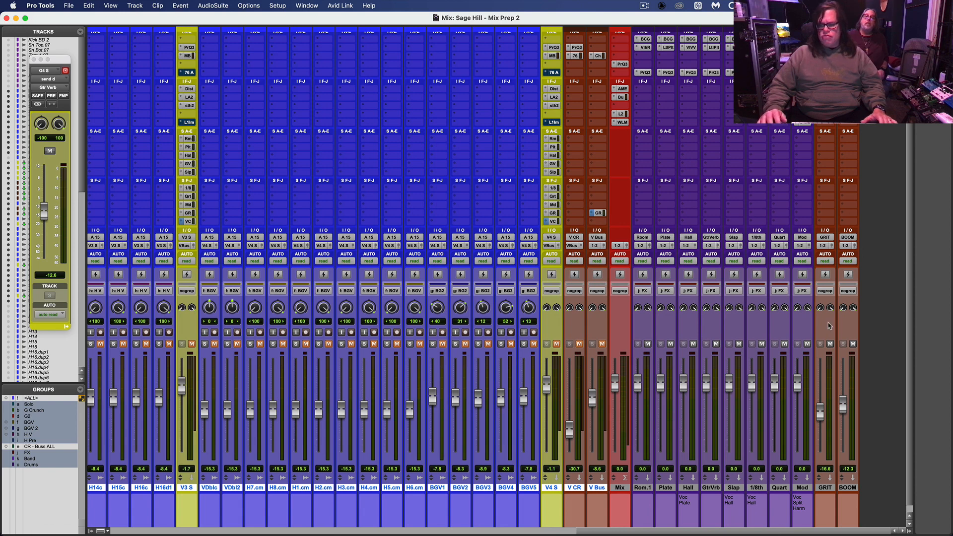
left_click(805, 48)
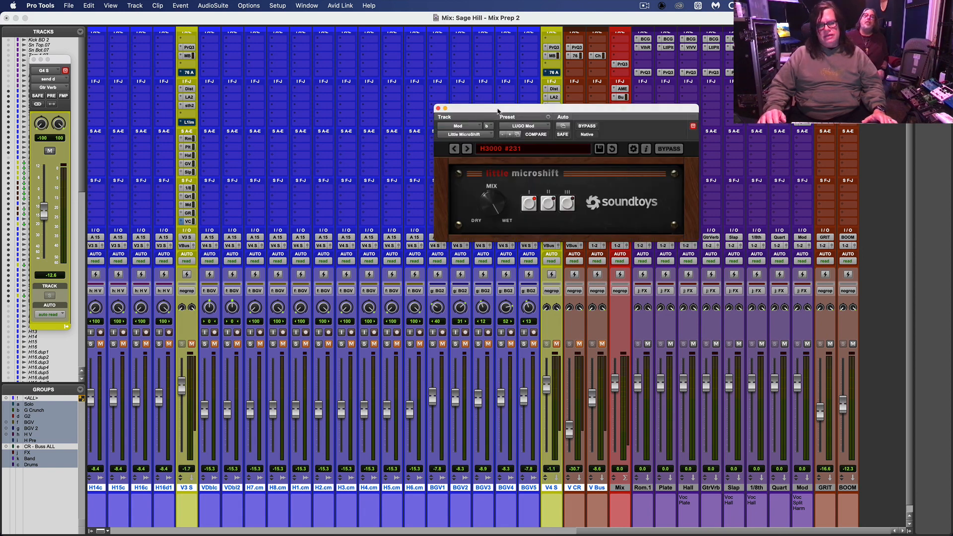
left_click_drag(497, 108, 447, 122)
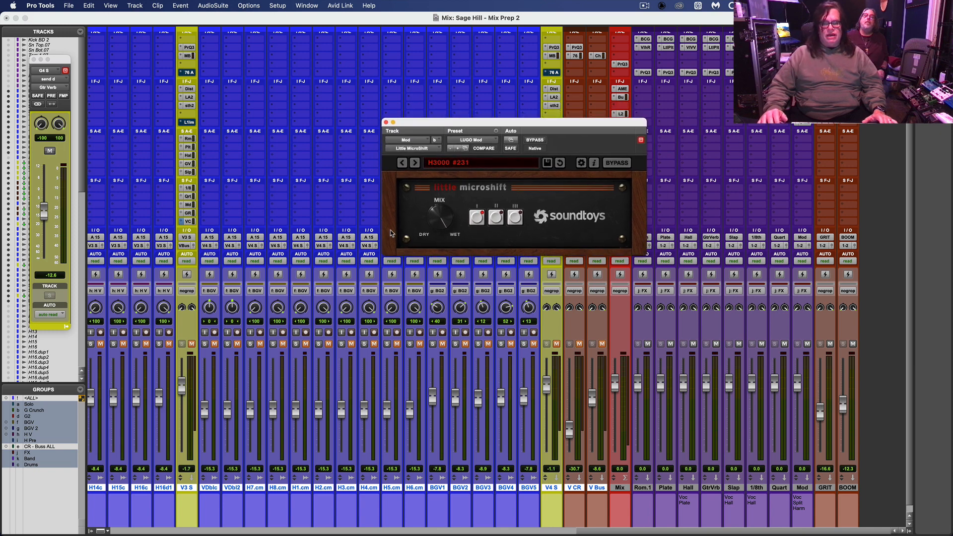
left_click(387, 121)
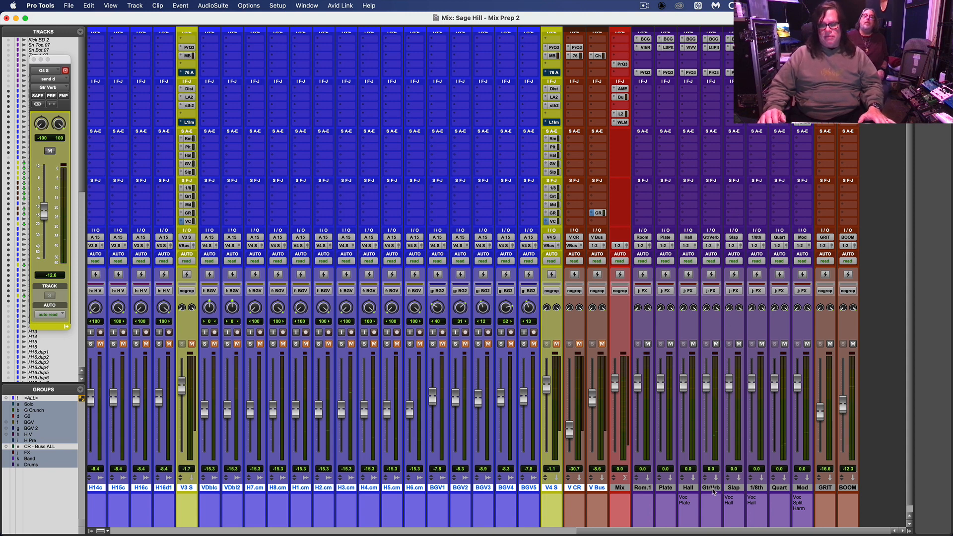
Step: Inspect the Little Plate reverb settings on the Gtr Verb effects track and close the plug-in
left_click(713, 47)
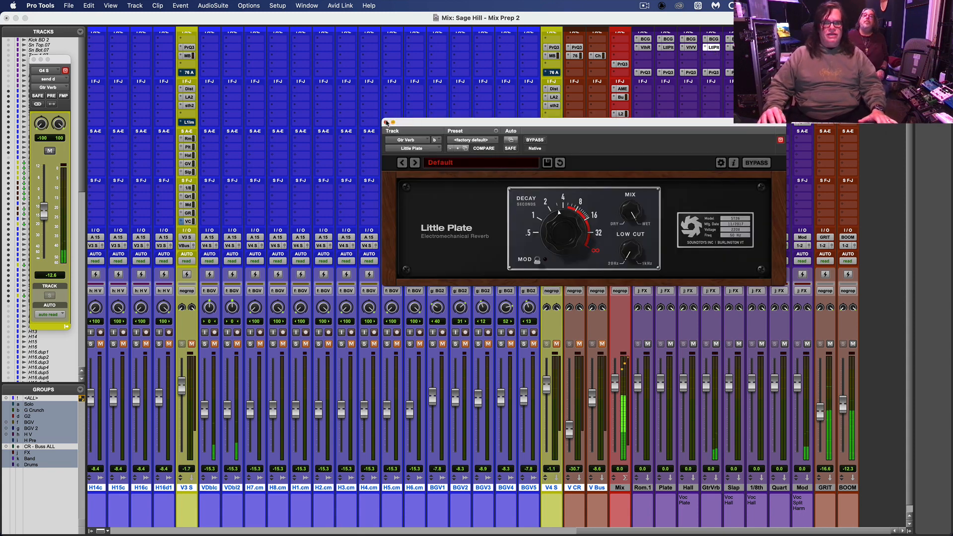
left_click(386, 122)
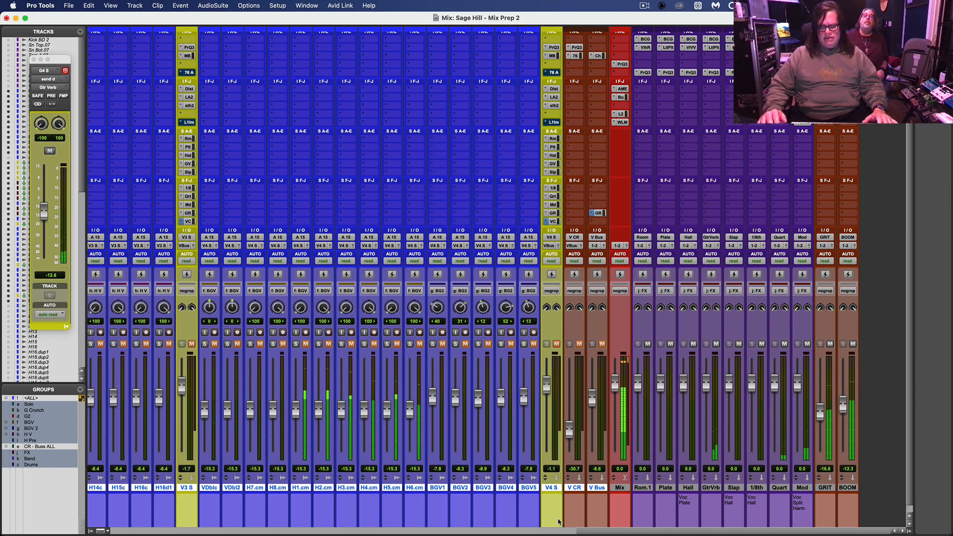
Step: Set the Lead fader to -5.7 dB, the G4 S fader to -0.4 dB and the M Cr fader to -18.2 dB
scroll(344, 512, "left", 15)
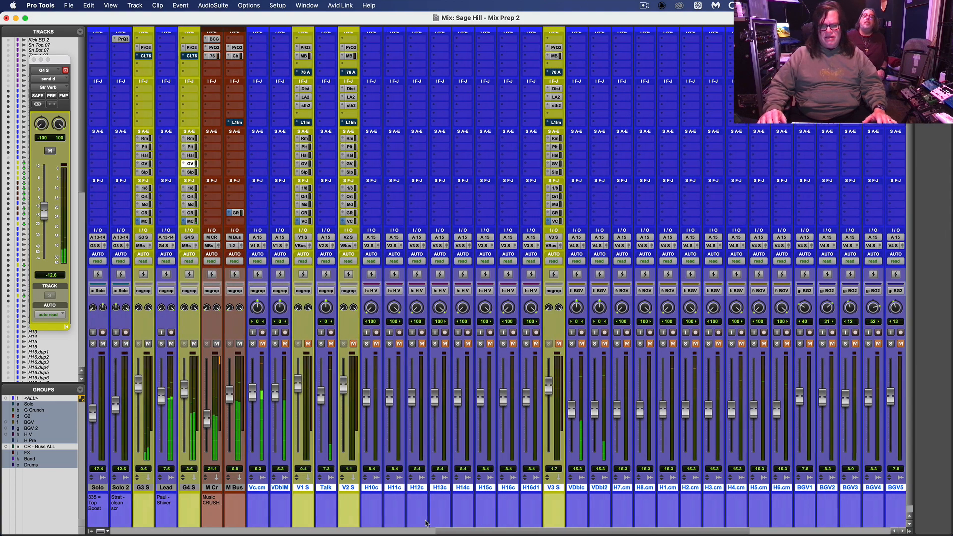
scroll(344, 512, "left", 3)
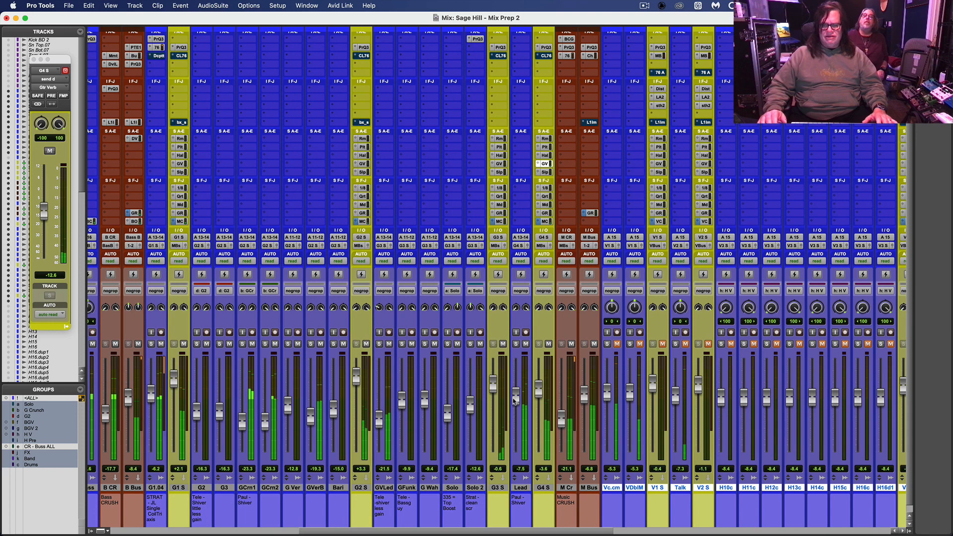
left_click_drag(514, 401, 538, 384)
left_click_drag(563, 425, 562, 423)
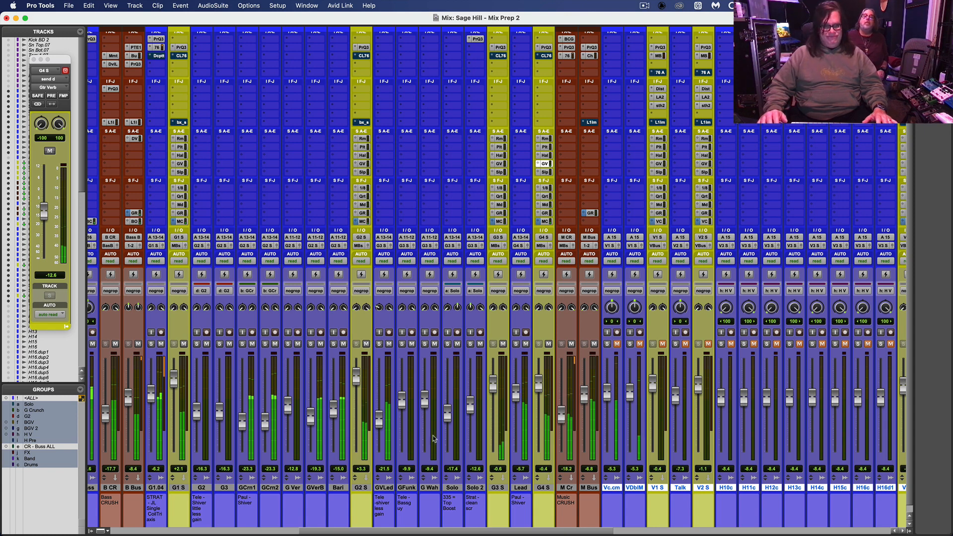
Step: Enable the CR - Buss ALL group, lower its faders together until M Bus reads -9.7 dB, and disable the group again
left_click(44, 446)
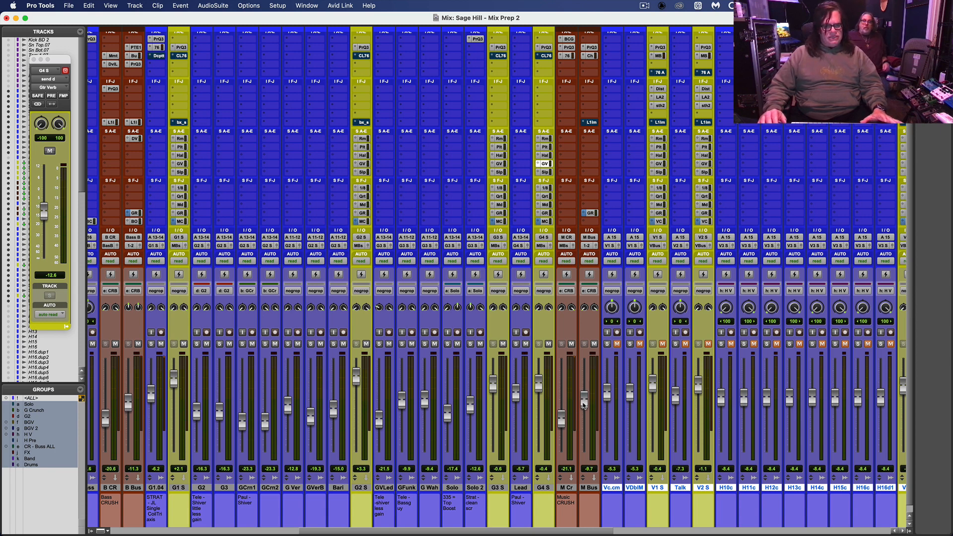
left_click(41, 447)
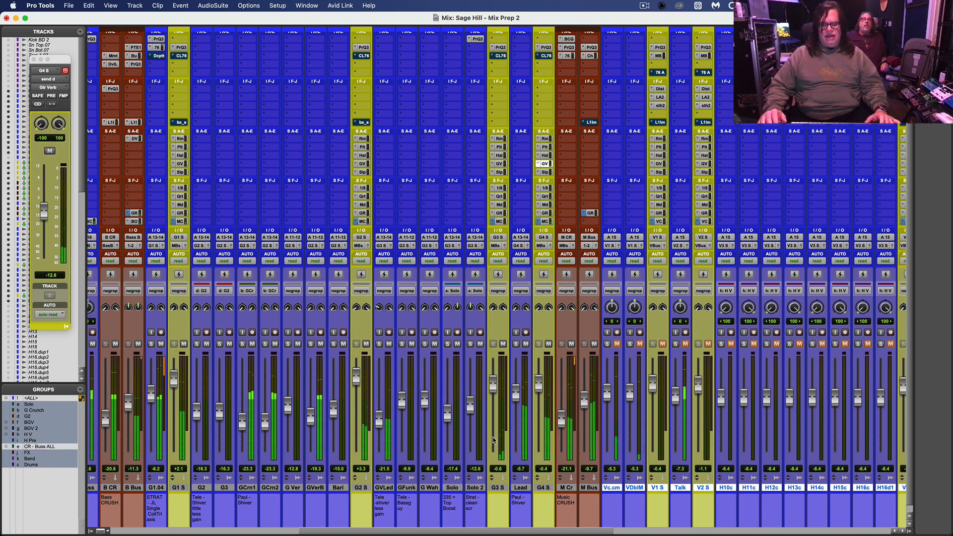
Step: Raise the B Bus fader to -8.1 dB and the B CR fader to -13.4 dB
scroll(196, 508, "left", 10)
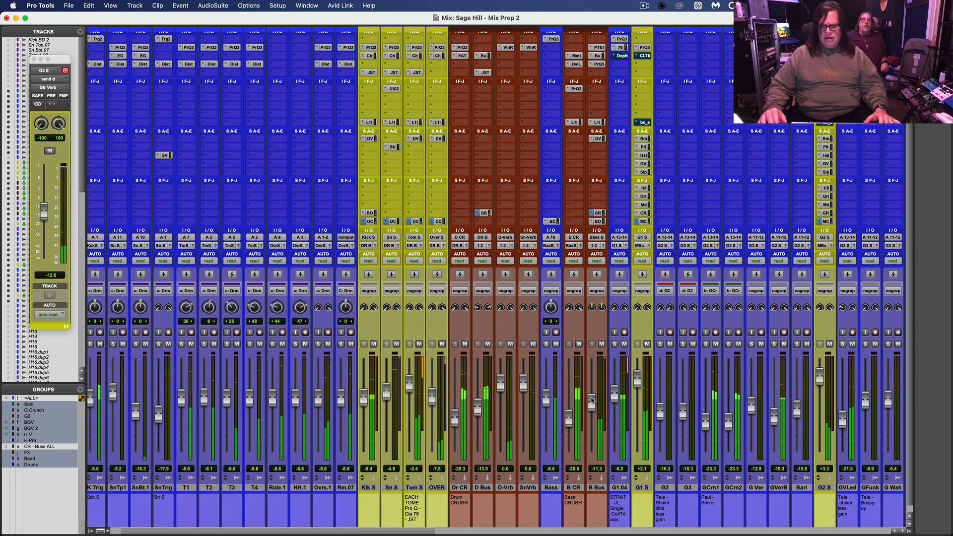
left_click_drag(592, 400, 593, 396)
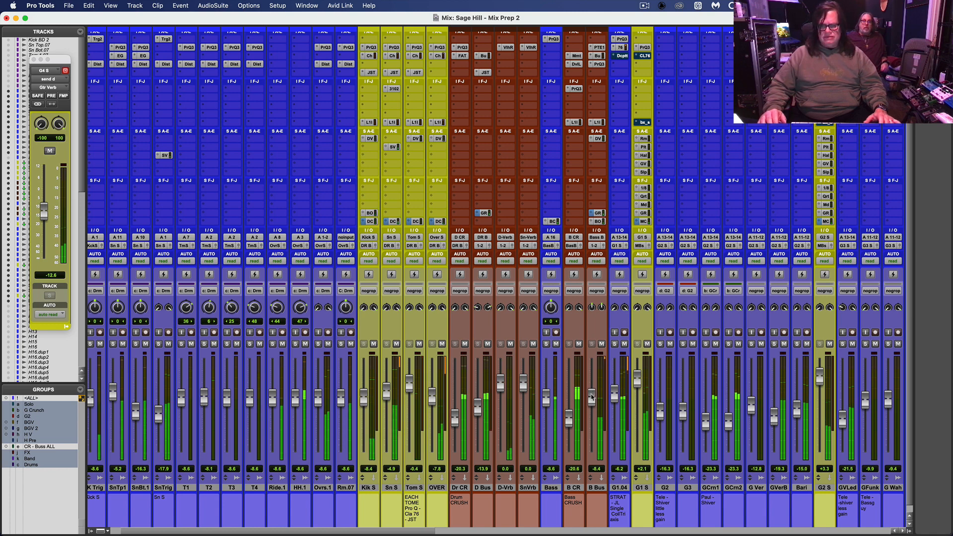
left_click_drag(569, 421, 572, 411)
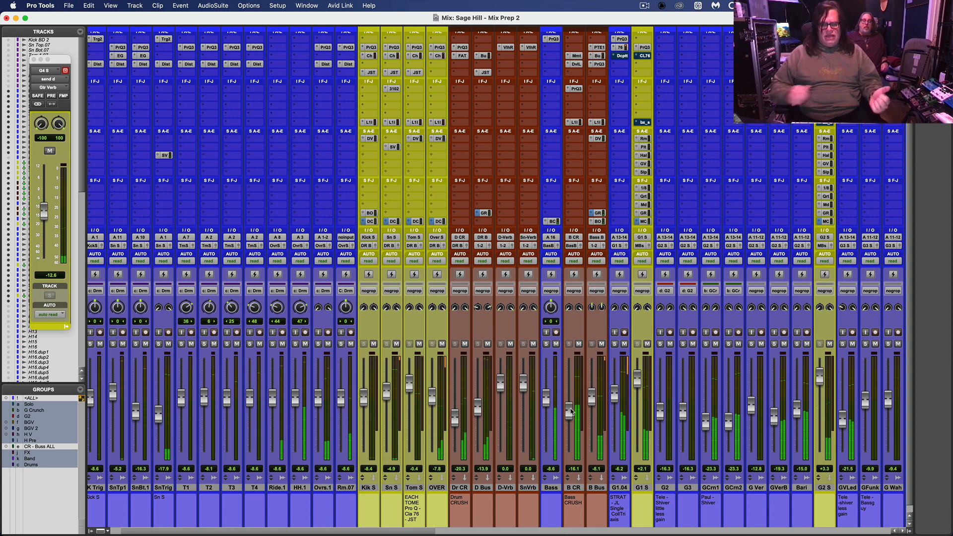
left_click_drag(572, 411, 572, 407)
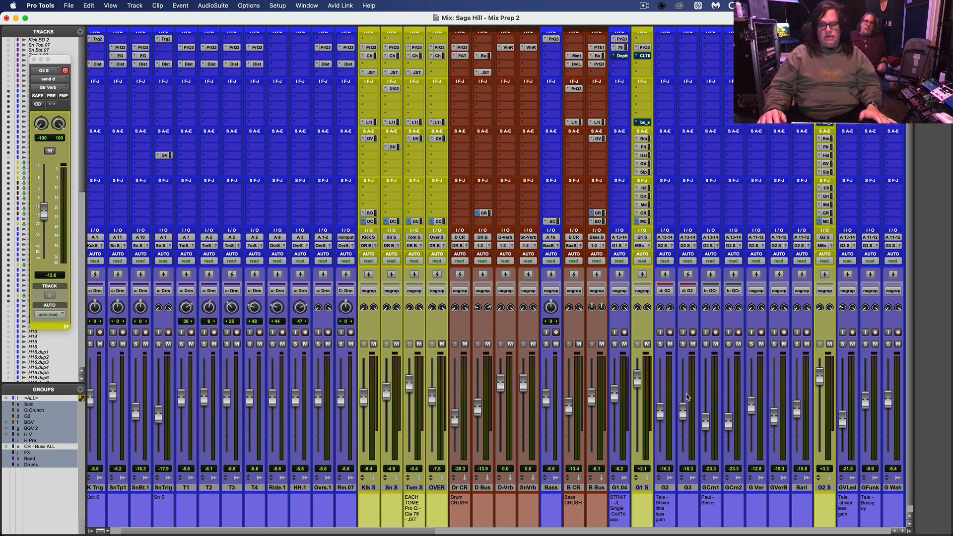
Step: Resume playback and examine the solo section's guitar clips in the Edit window, zoomed in around bar 65
key("space")
left_click_drag(431, 532, 643, 532)
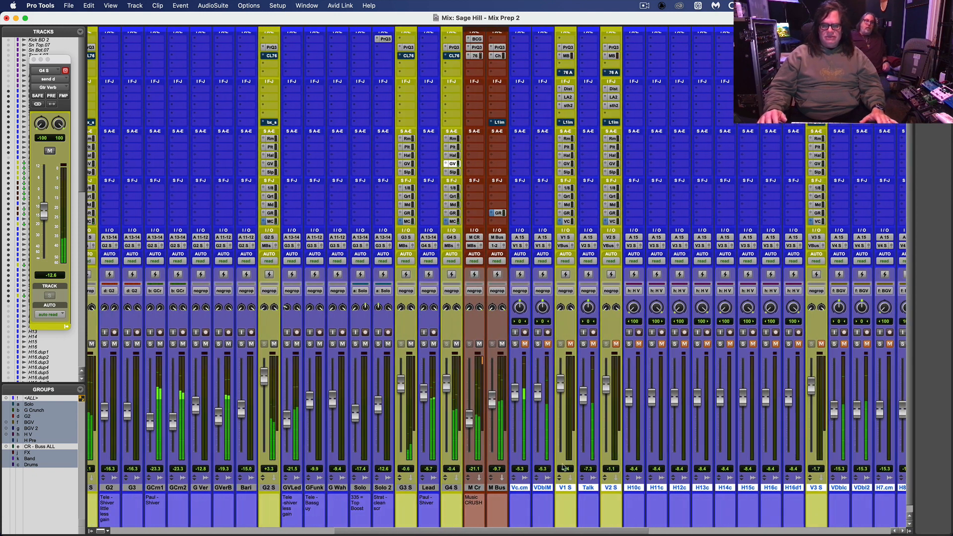
left_click_drag(447, 392, 447, 389)
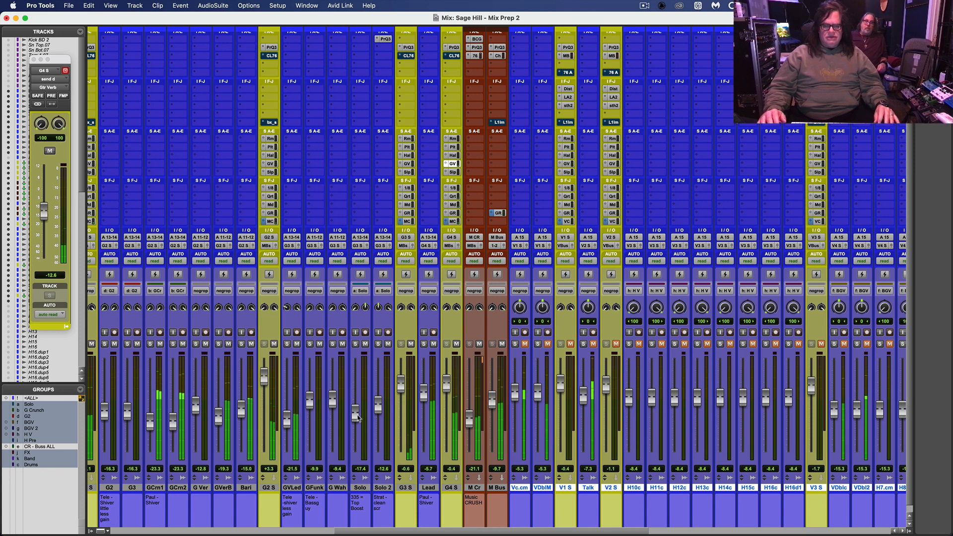
key("super+equal")
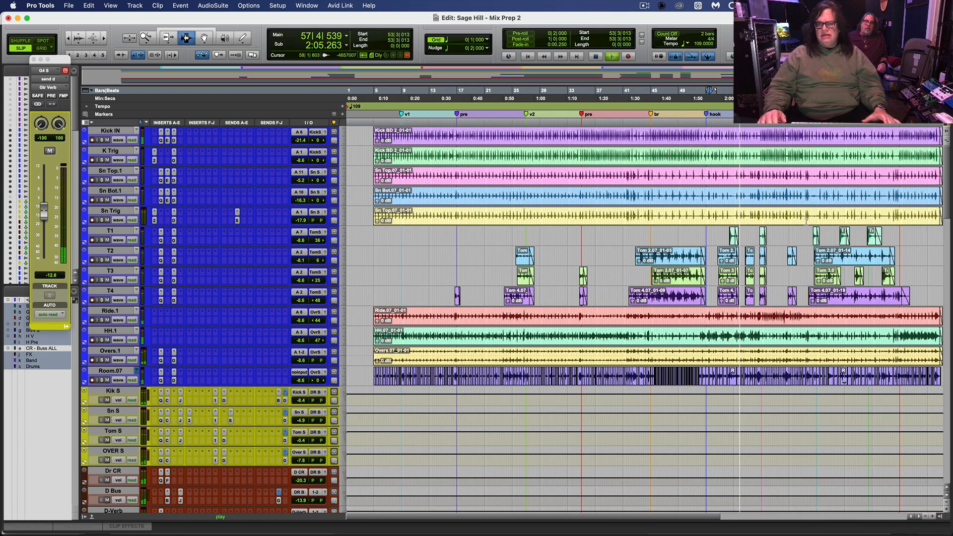
left_click(794, 230)
key("t")
key("t")
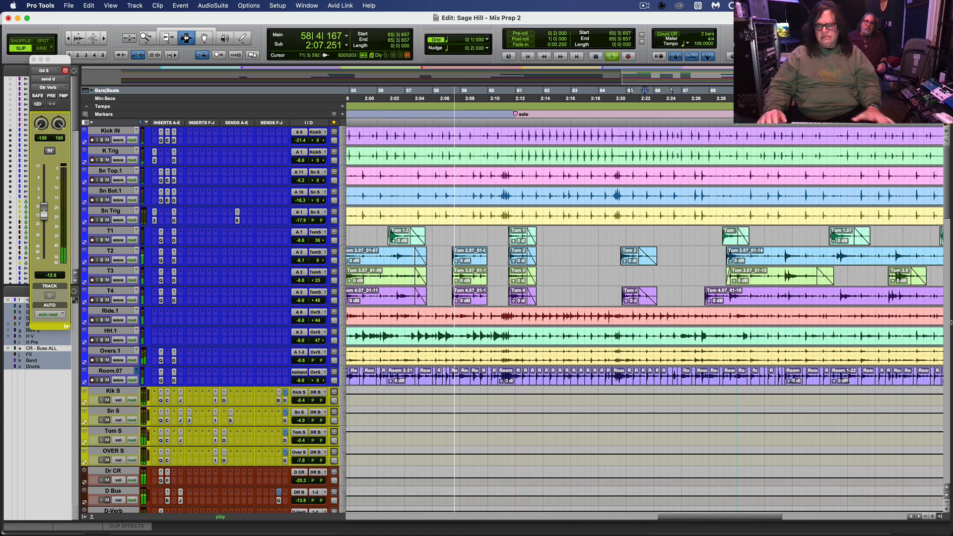
scroll(941, 248, "down", 10)
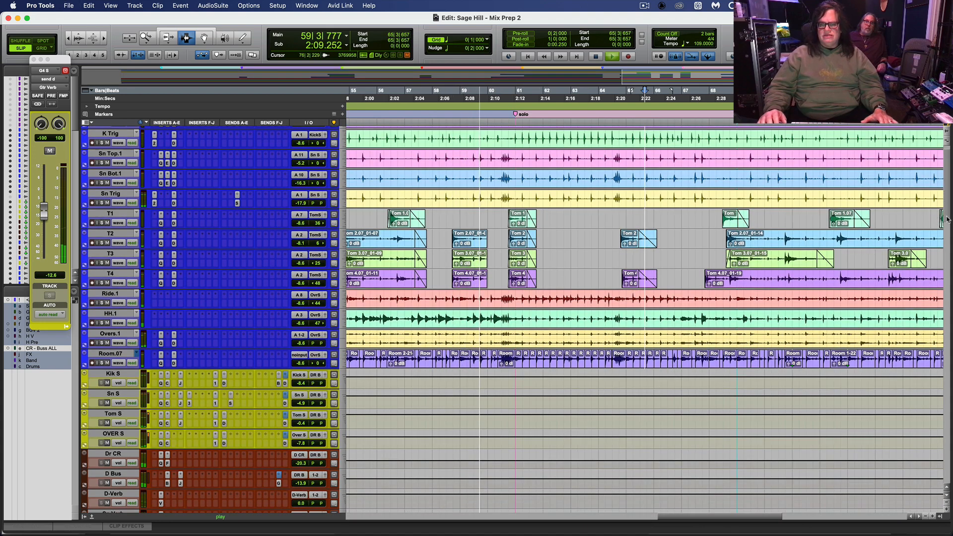
scroll(945, 265, "down", 12)
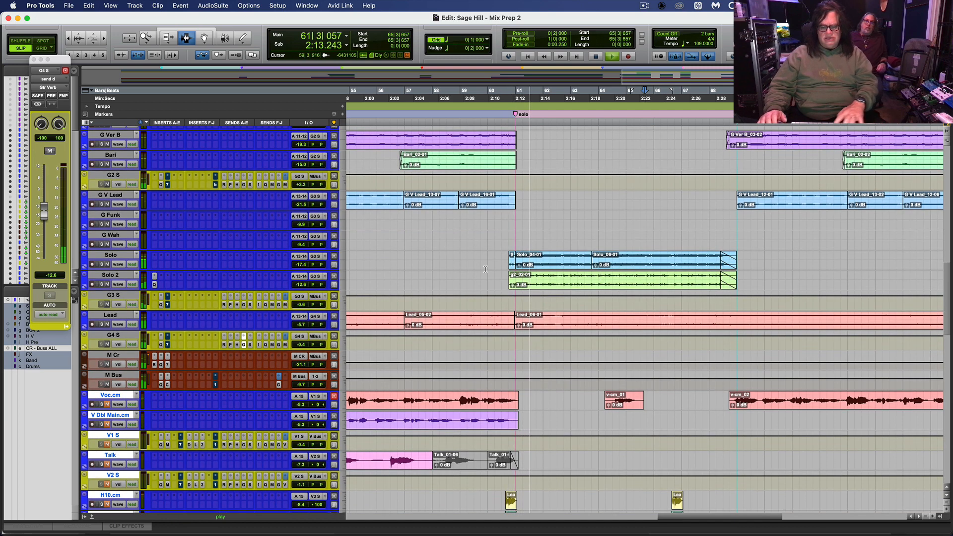
Step: In the Mix window, raise the Solo fader to -5.7 dB and the Solo 2 fader to -3.3 dB
key("super+equal")
left_click_drag(355, 413, 355, 390)
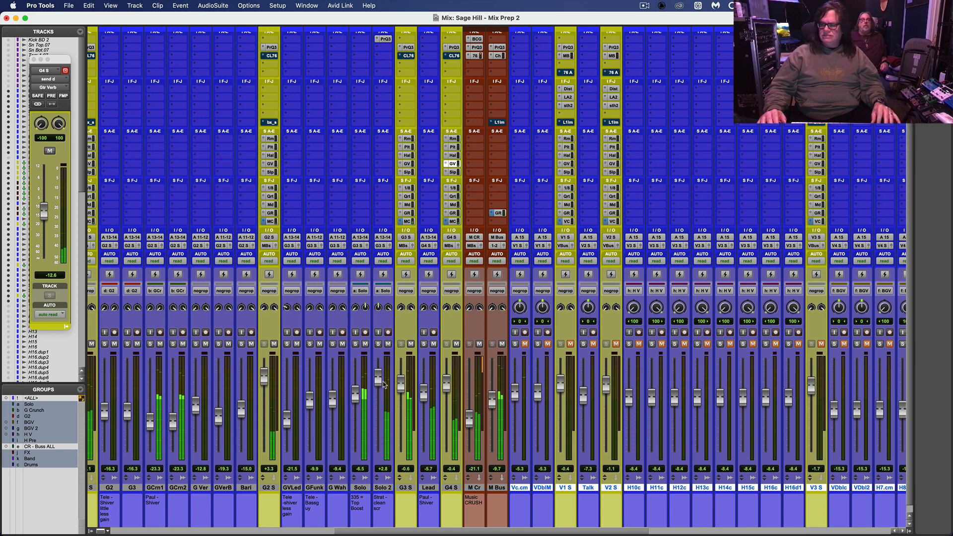
left_click_drag(384, 385, 356, 400)
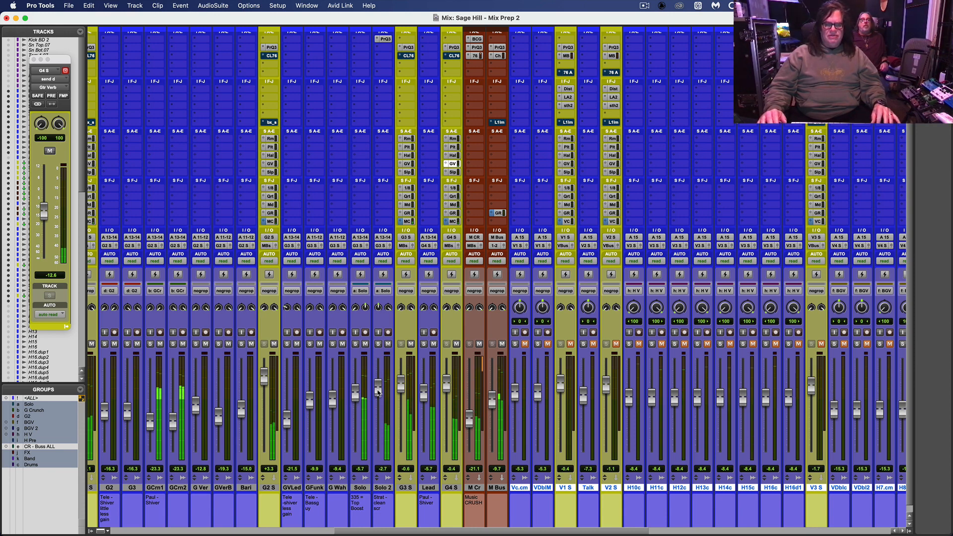
Step: Restart playback in the Edit window from just before the solo marker, at about bar 60 beat 4
key("super+equal")
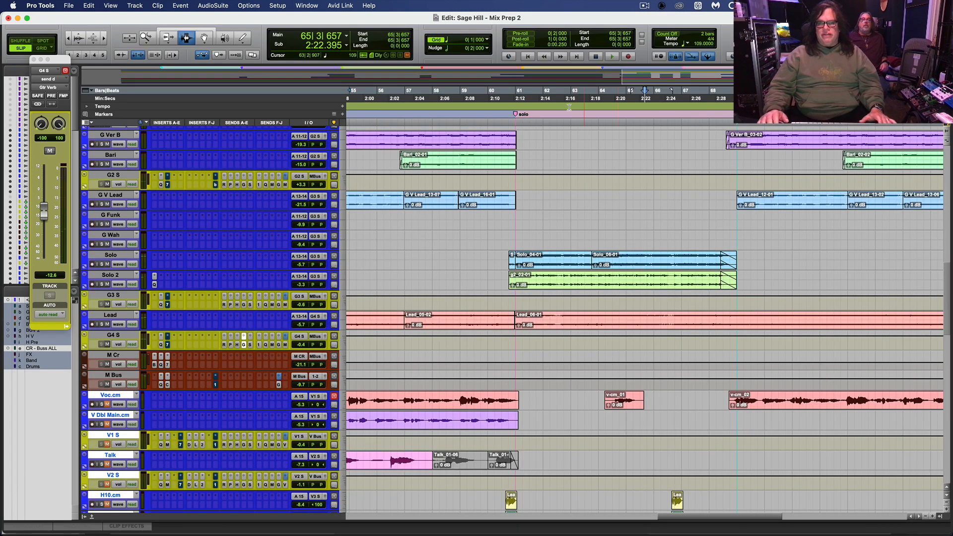
left_click(512, 120)
key("space")
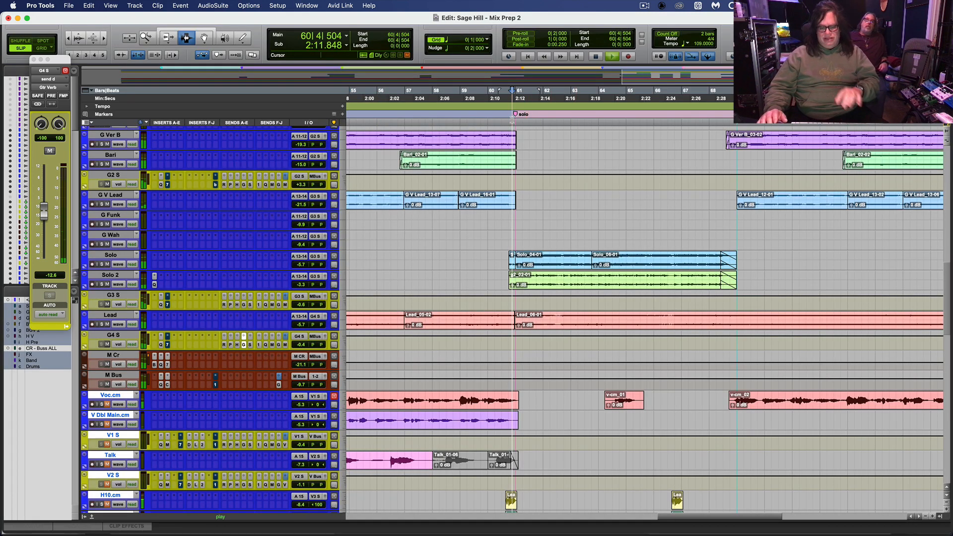
Step: In the Mix window, set the V1 S fader to -2.0 dB and raise the V Bus fader to -0.1 dB
key("super+equal")
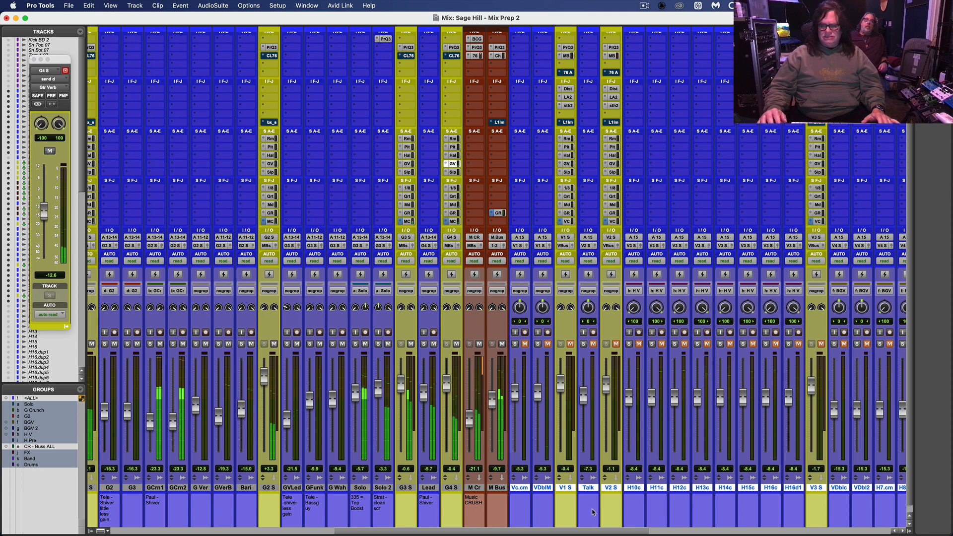
left_click_drag(597, 531, 739, 533)
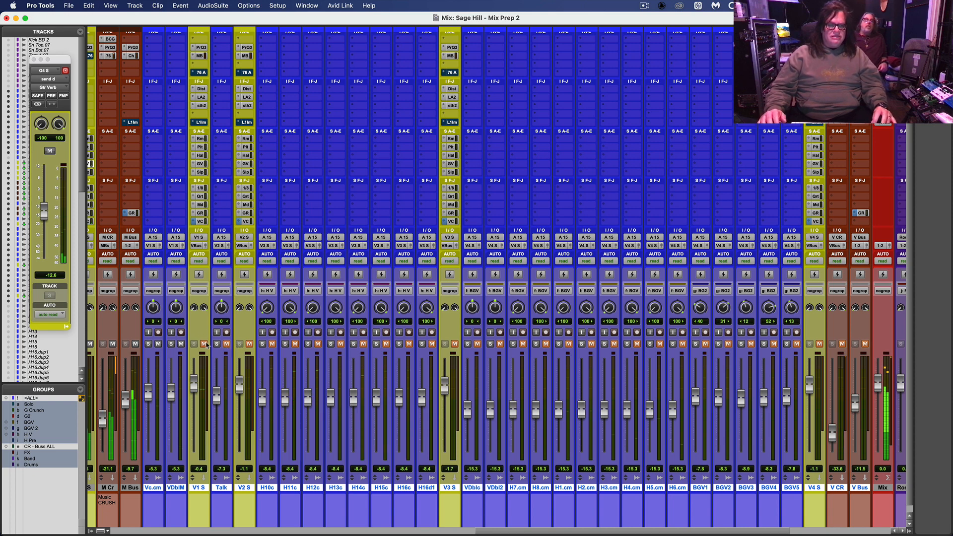
left_click_drag(196, 394, 194, 389)
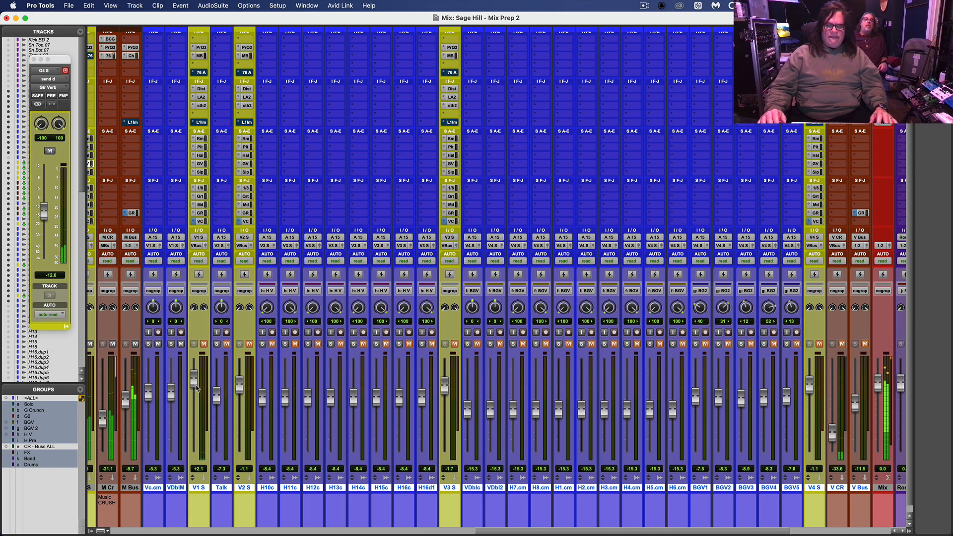
left_click_drag(196, 389, 197, 395)
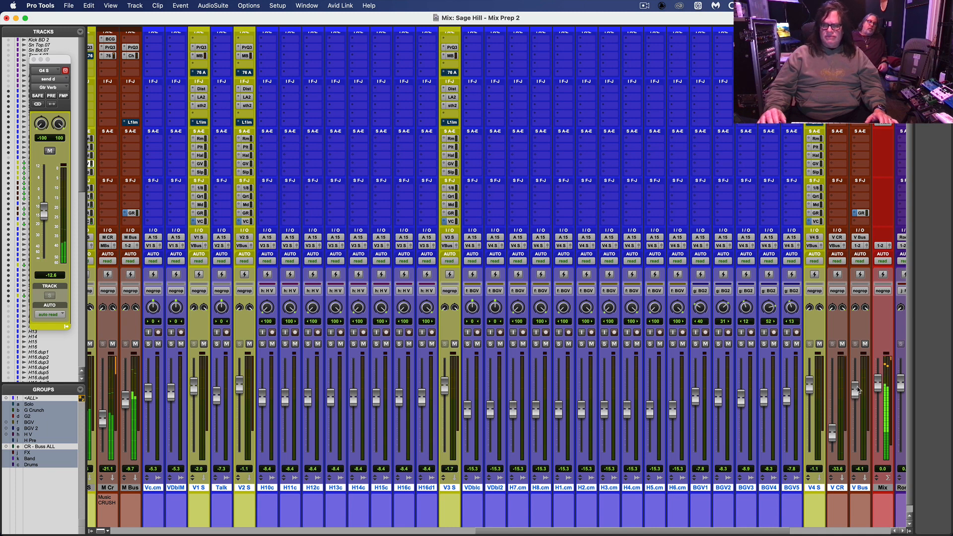
left_click_drag(856, 390, 855, 384)
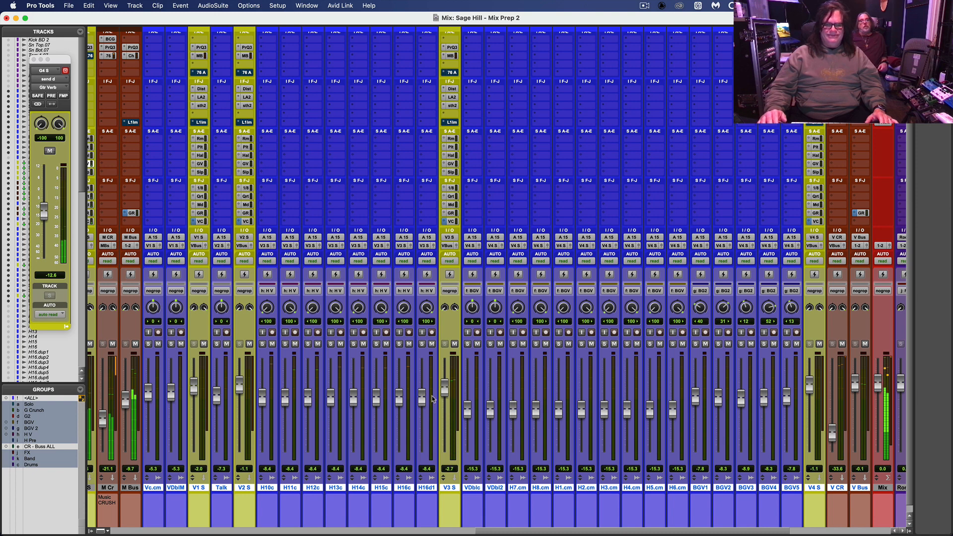
Step: Set the grouped H10c to H16d1 faders to -11.3 dB, V3 S to -2.5 dB and V4 S to -3.3 dB, and save the session
left_click_drag(423, 404, 444, 390)
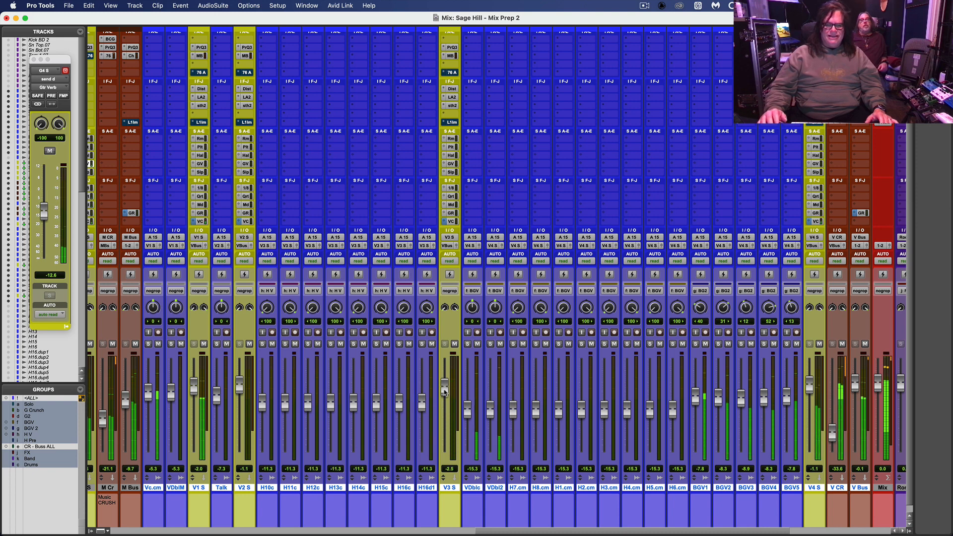
left_click_drag(809, 385, 808, 393)
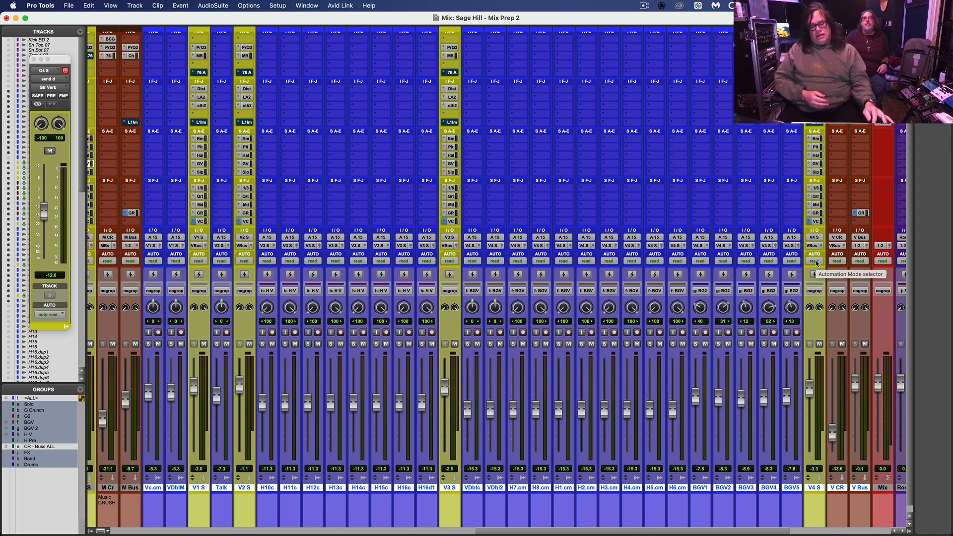
key("super+s")
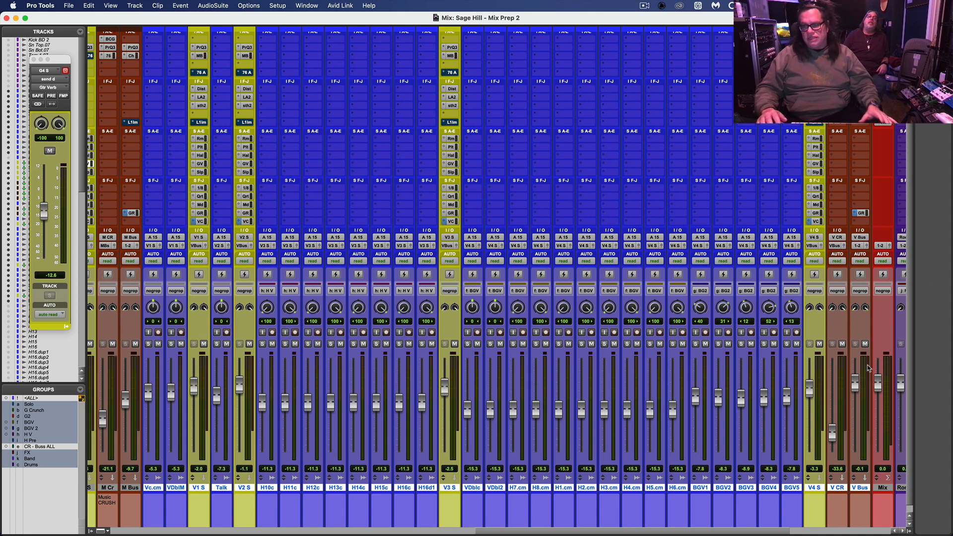
Step: Select only the Mix track and zoom out the Edit window timeline two levels around the solo section
left_click(886, 488)
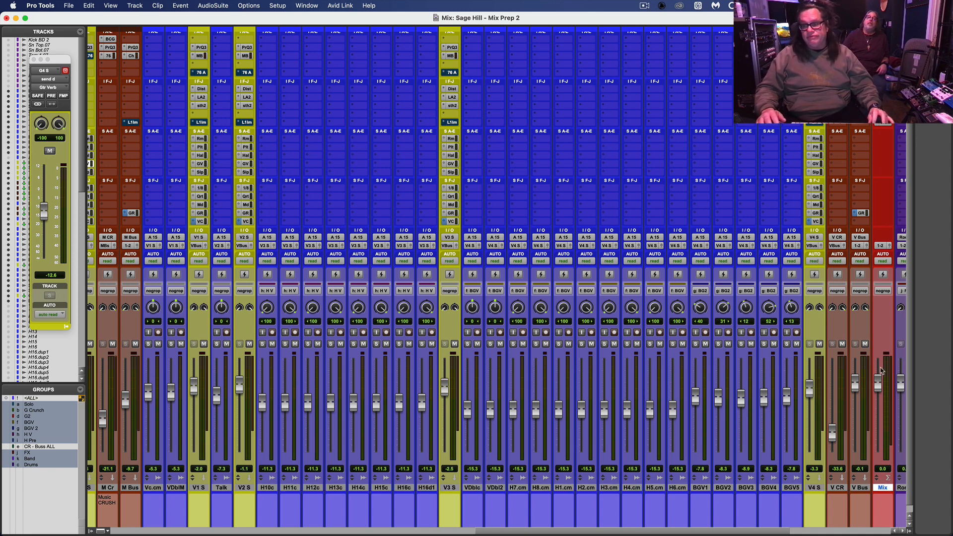
key("super+equal")
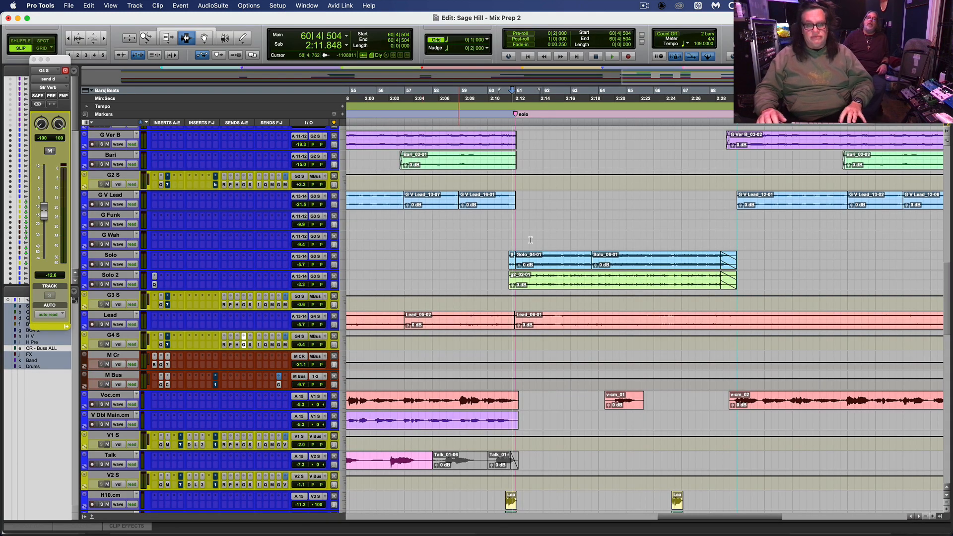
key("r")
key("r")
key("super+equal")
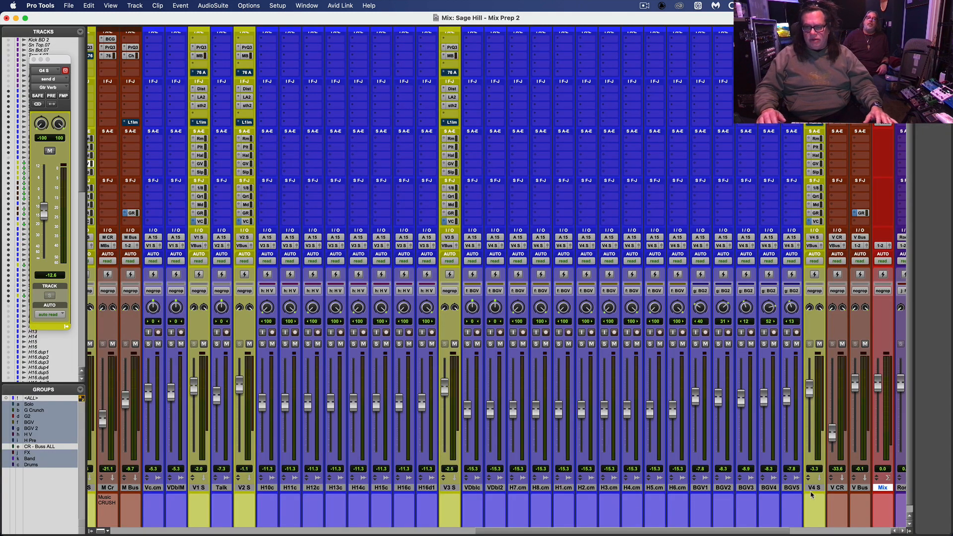
Step: Select all vocal tracks from Vc.cm through V Bus, mute them together, and return to the Edit window
left_click(860, 488)
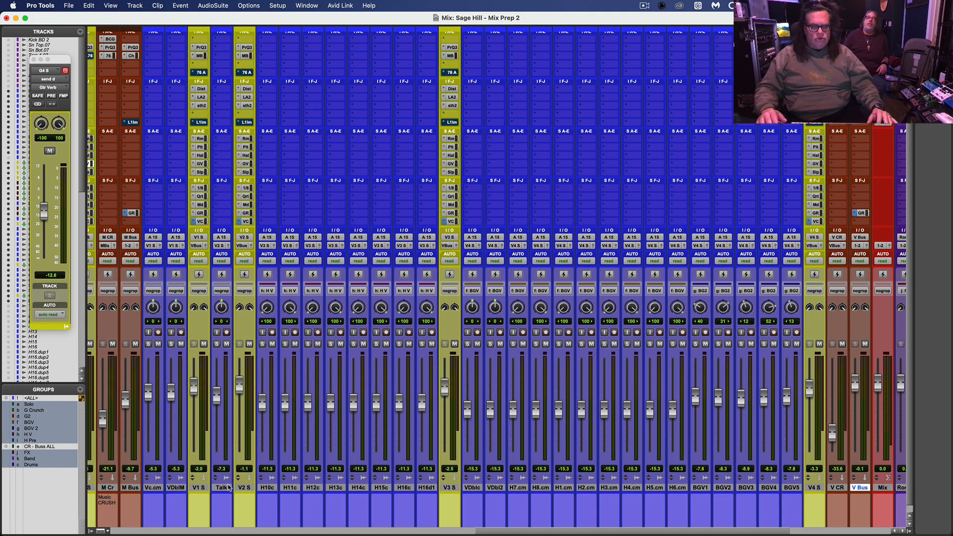
left_click(147, 489, "shift")
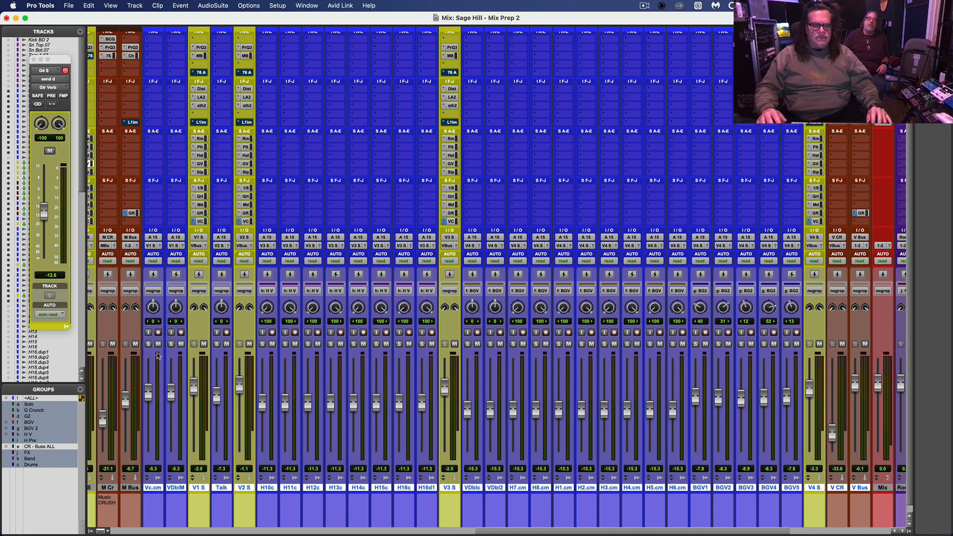
left_click(180, 345, "alt+shift")
key("super+equal")
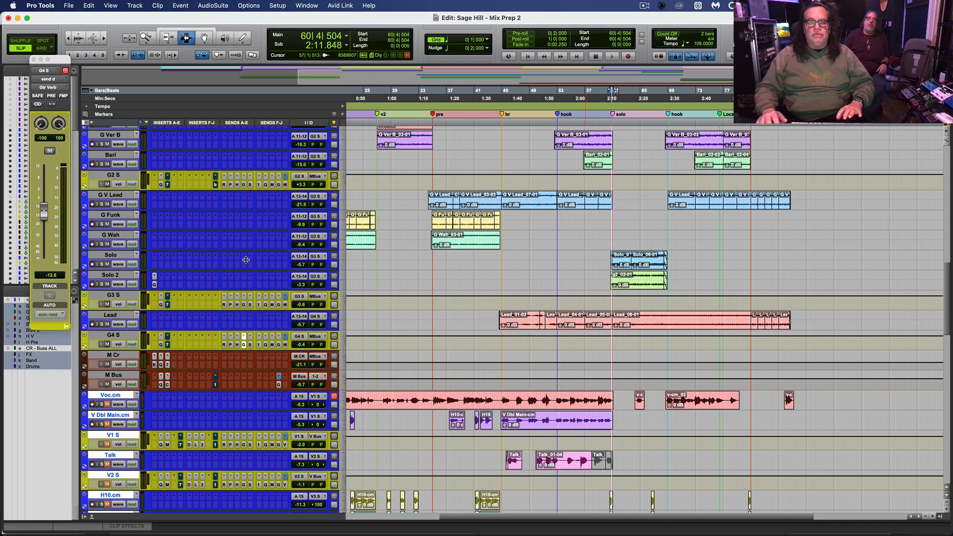
Step: Play the song from verse 2 and lower the B CR fader to -18.5 dB in the Mix window
key("space")
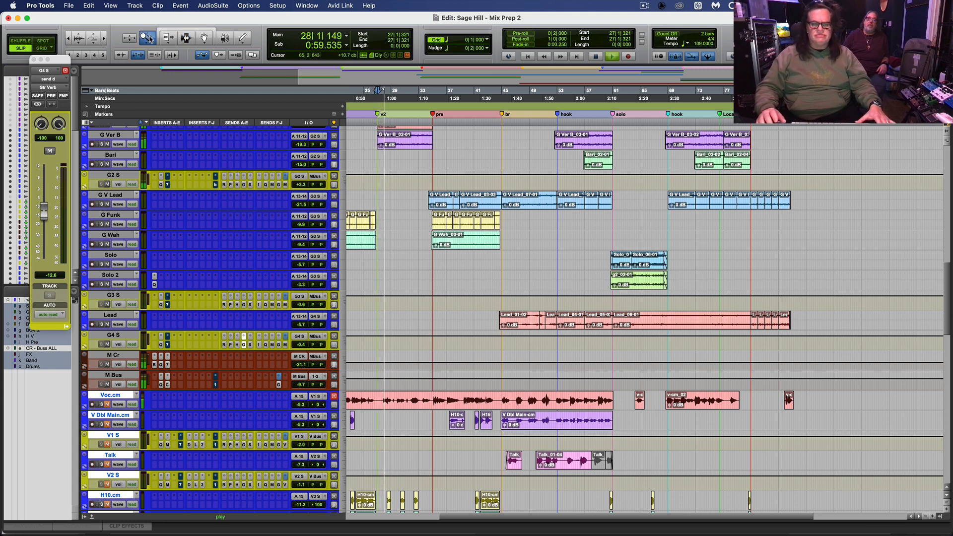
scroll(637, 119, "left", 5)
key("super+equal")
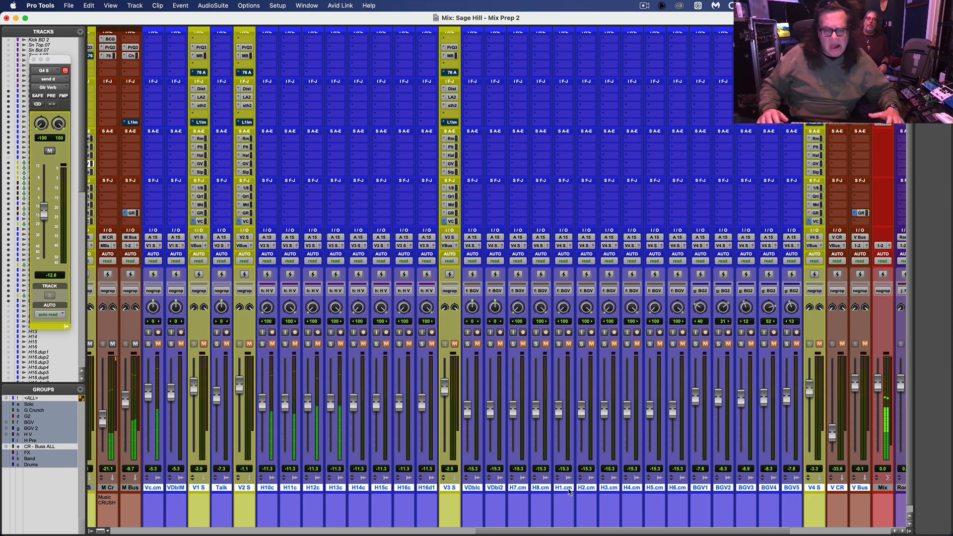
scroll(521, 530, "left", 10)
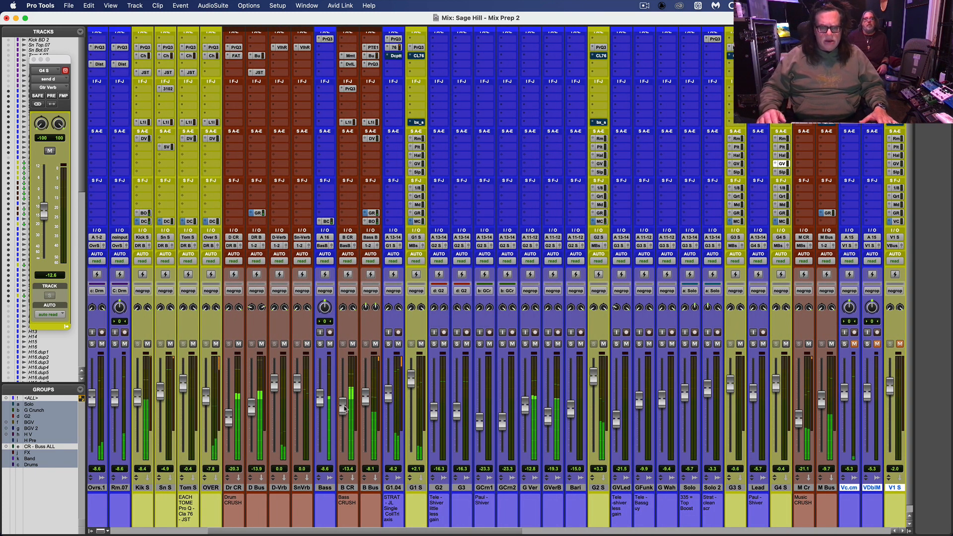
left_click_drag(343, 406, 368, 395)
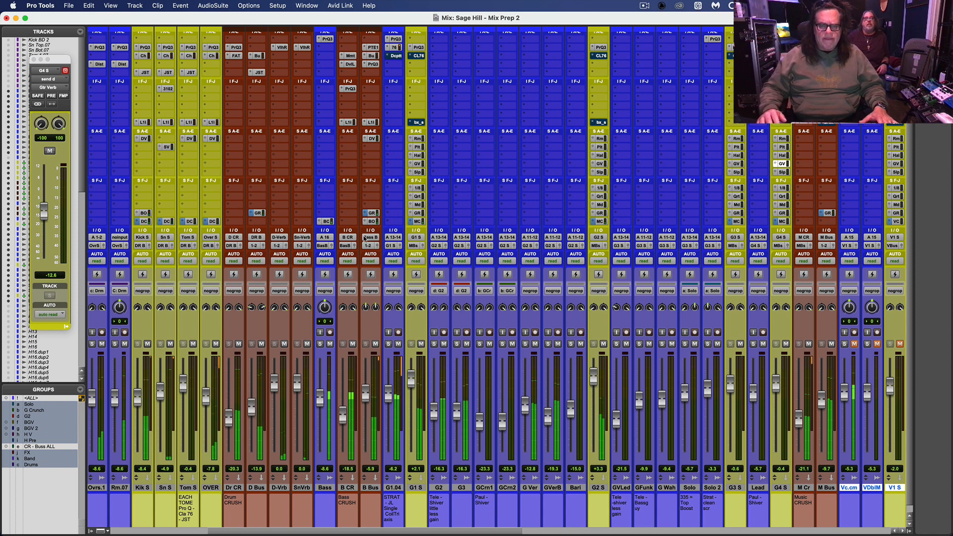
Step: Set the B Bus fader to -7.3 dB and its BOOM send level to -4.6 dB
left_click(373, 213)
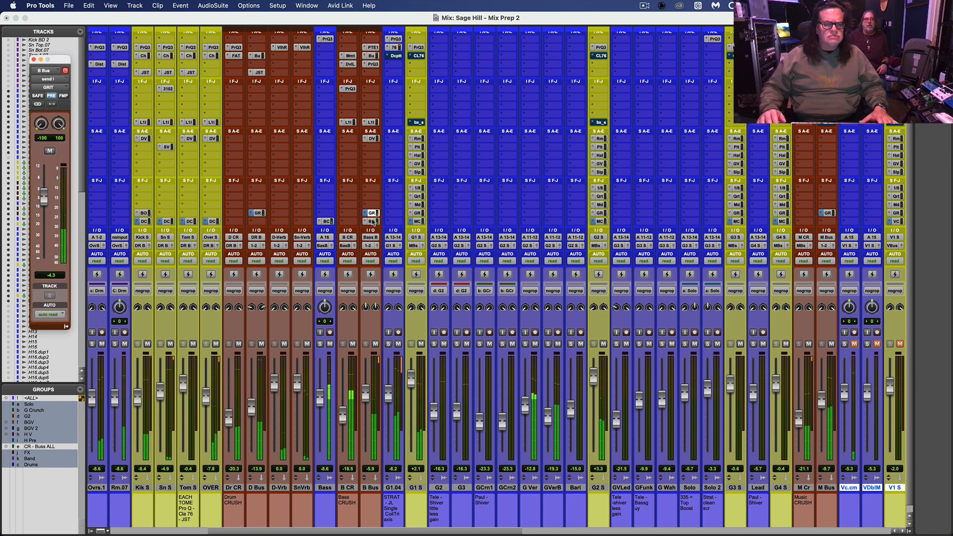
left_click(373, 222)
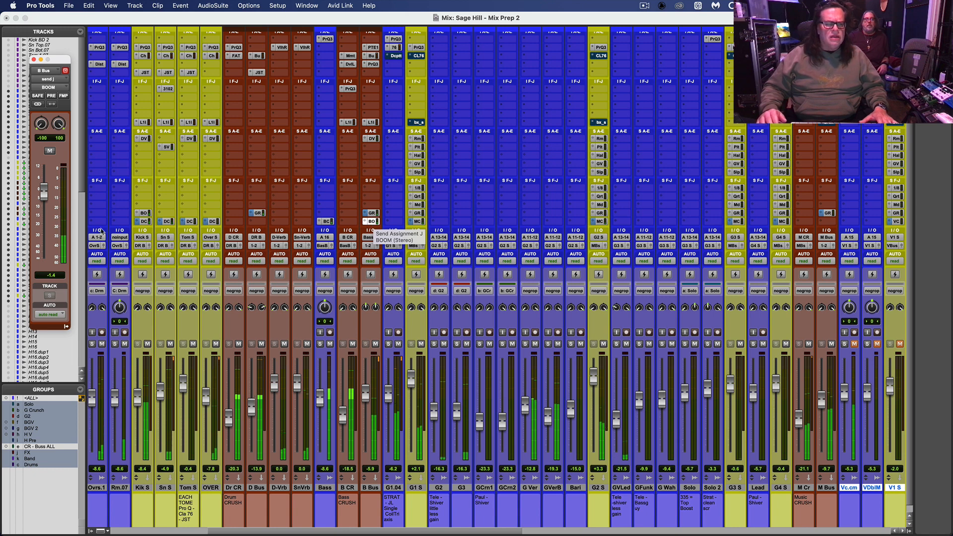
mouse_move(44, 191)
left_mouse_down()
mouse_move(44, 165)
mouse_move(48, 191)
left_mouse_up()
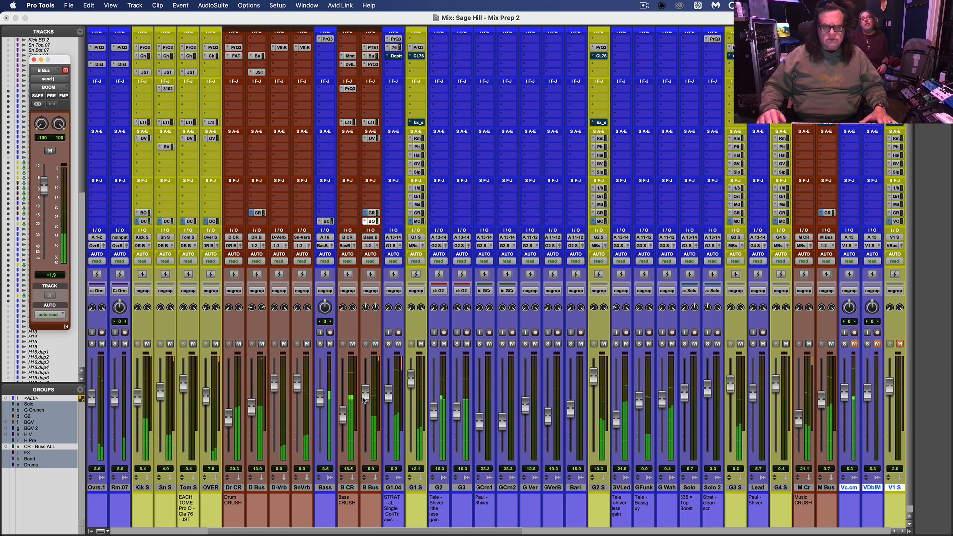
left_click_drag(364, 400, 366, 402)
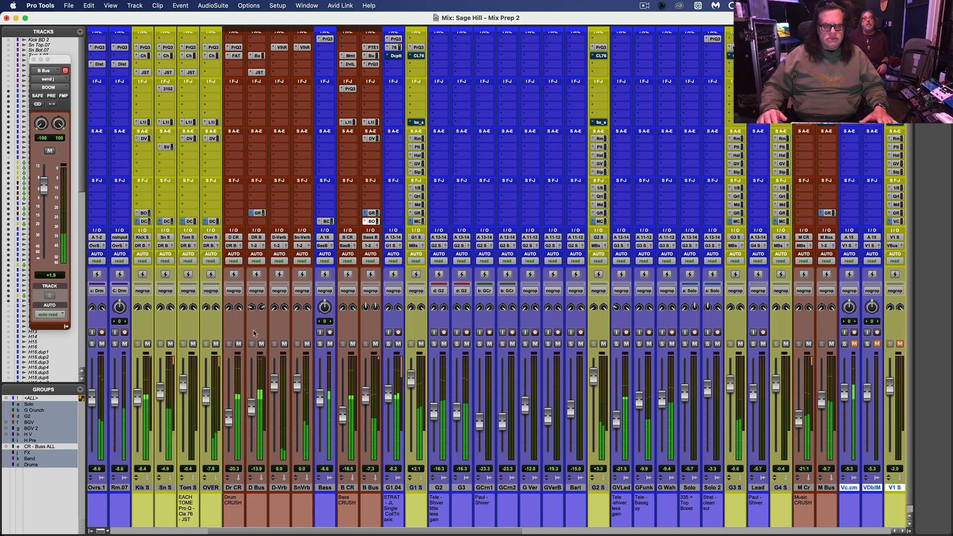
left_click_drag(48, 188, 48, 200)
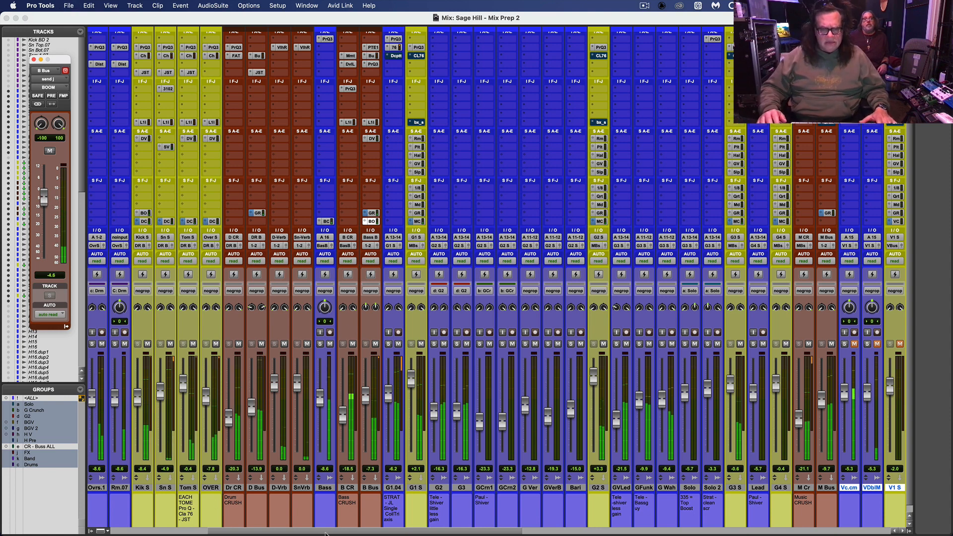
Step: In the Kik S Pro-Q 3, set the upper-mid bell to about 4024 Hz and -3 dB and slightly deepen the high-shelf cut
left_click(326, 533)
left_click_drag(327, 533, 40, 511)
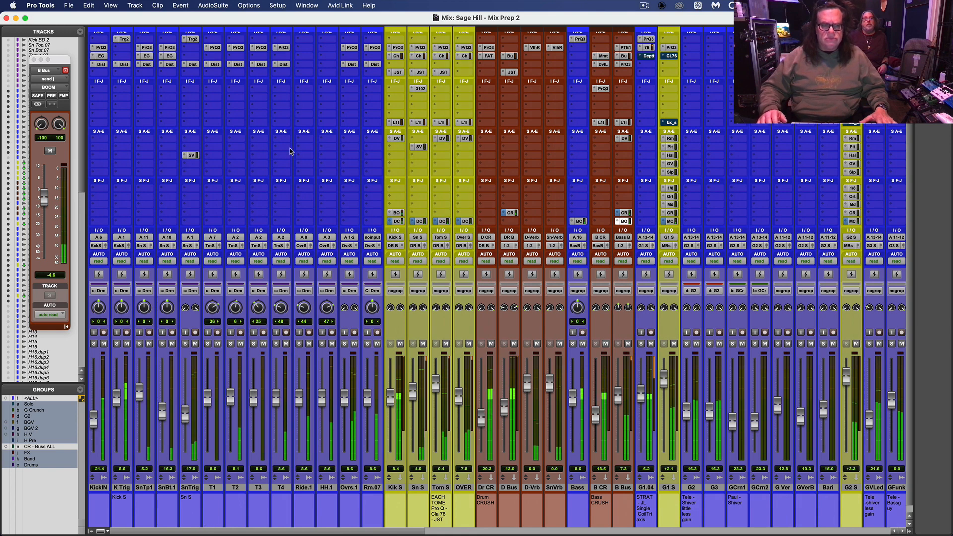
left_click(396, 55)
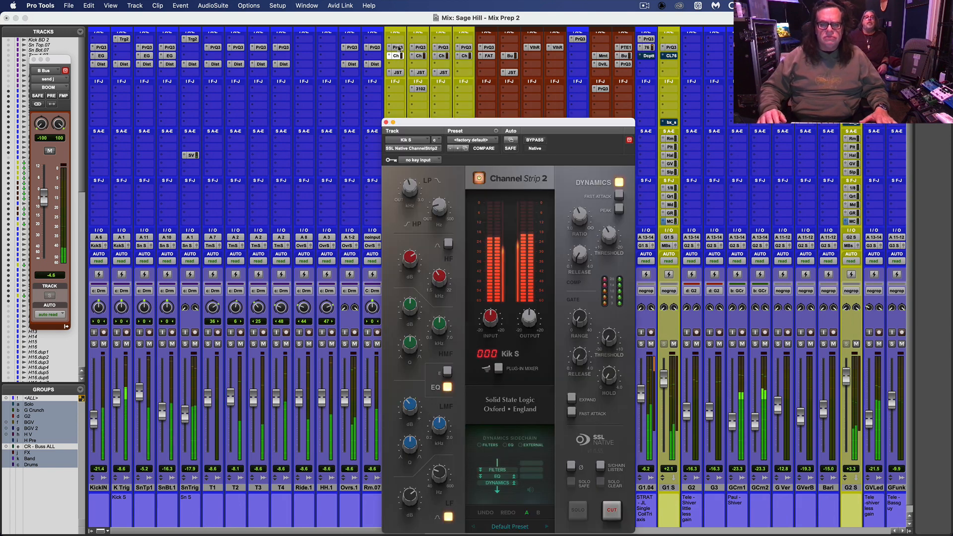
left_click(396, 48)
mouse_move(732, 297)
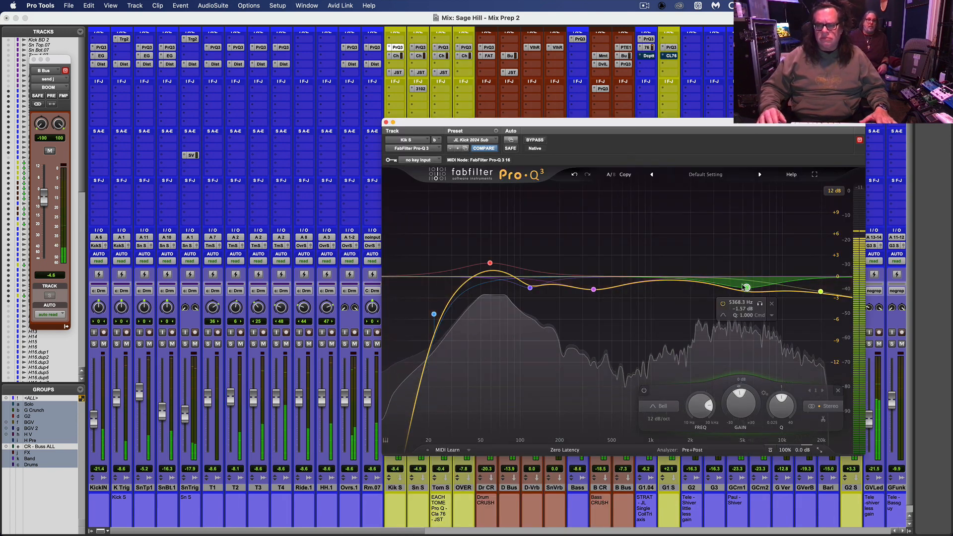
left_click_drag(732, 297, 730, 298)
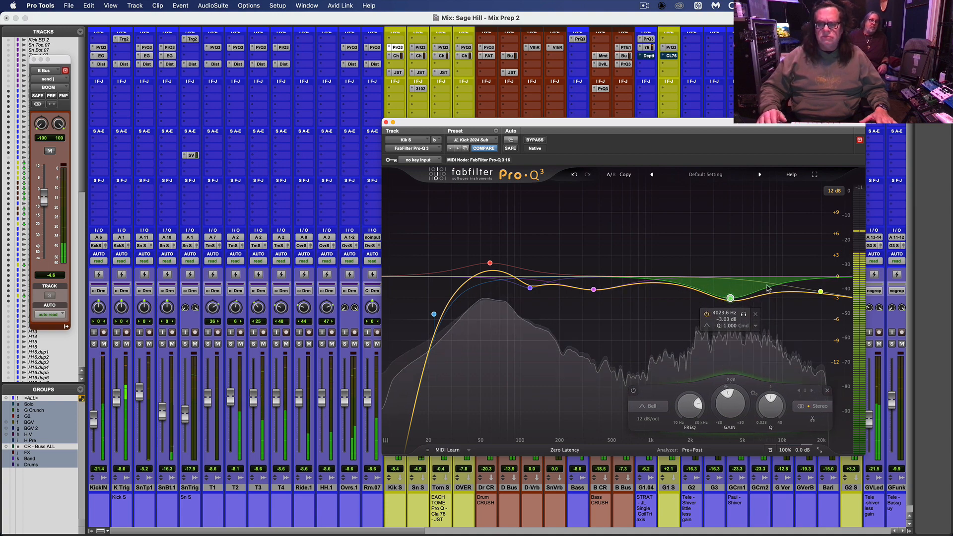
left_click(821, 292)
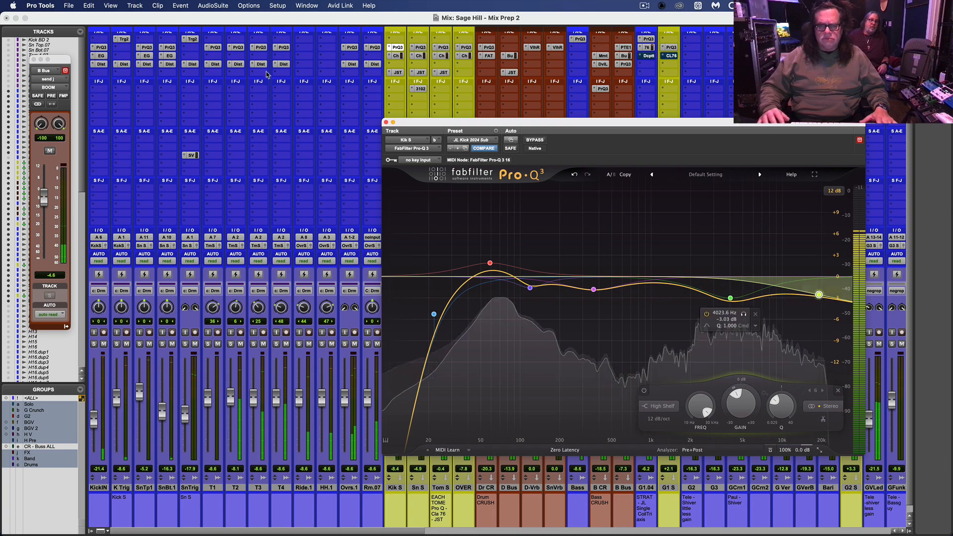
left_click(386, 122)
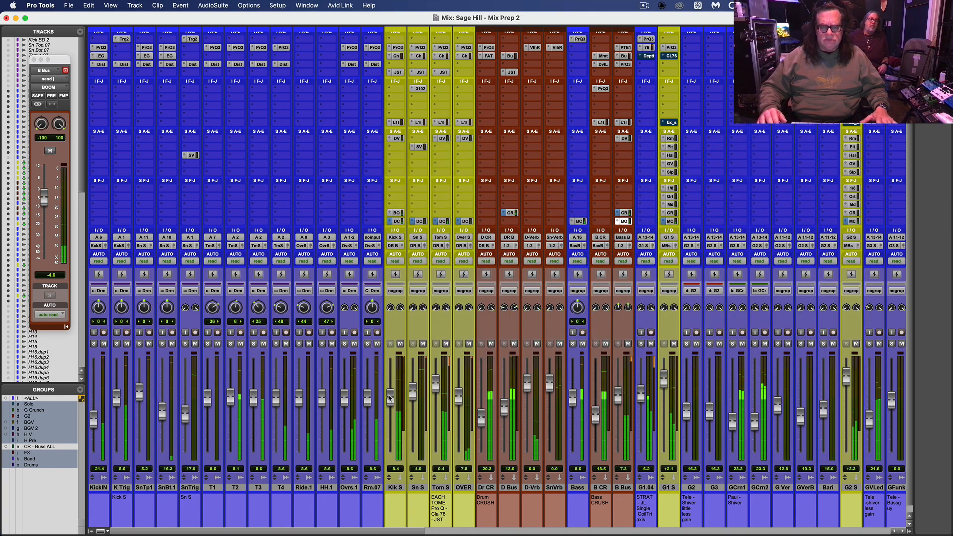
Step: Raise the GVLed fader to -18.2 dB and the G4 S fader to +0.4 dB
left_click_drag(423, 531, 819, 534)
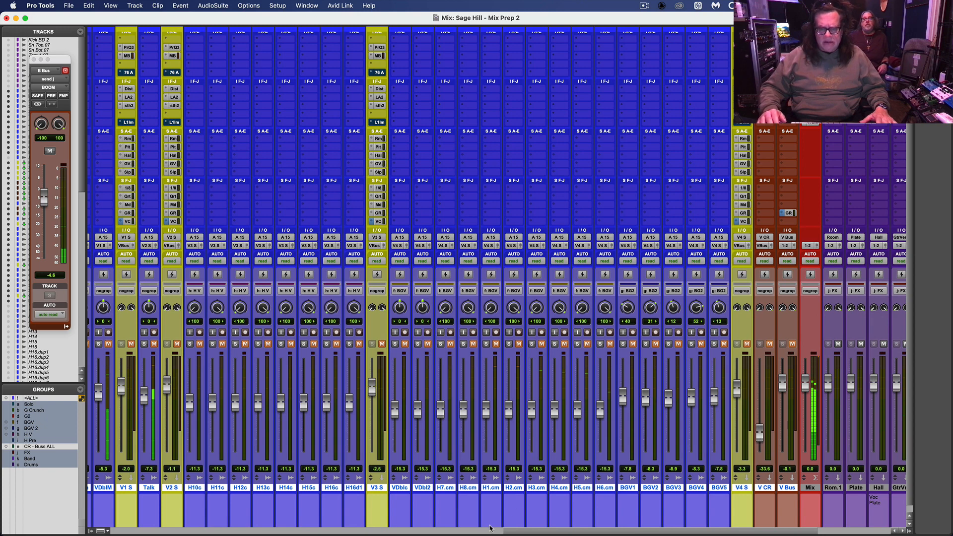
left_click_drag(513, 530, 263, 516)
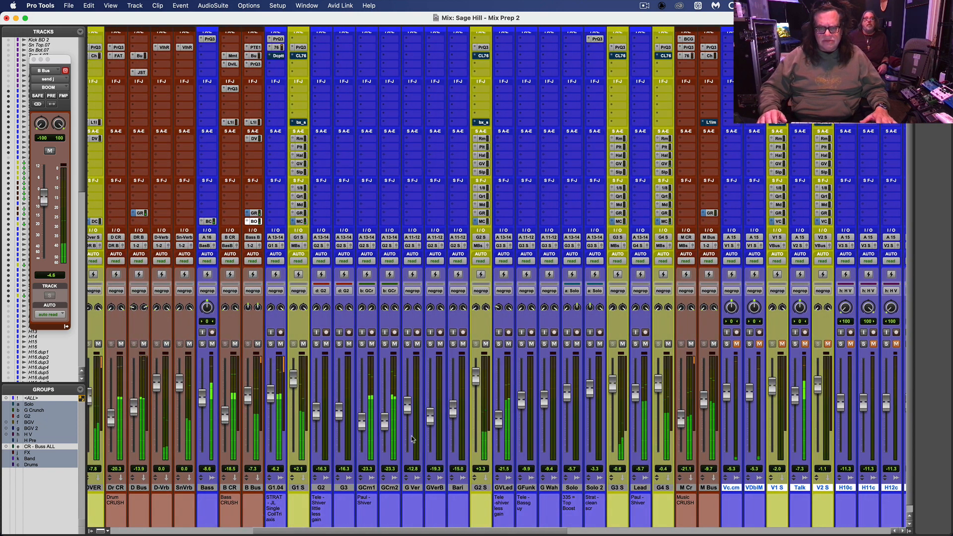
left_click_drag(499, 431, 500, 422)
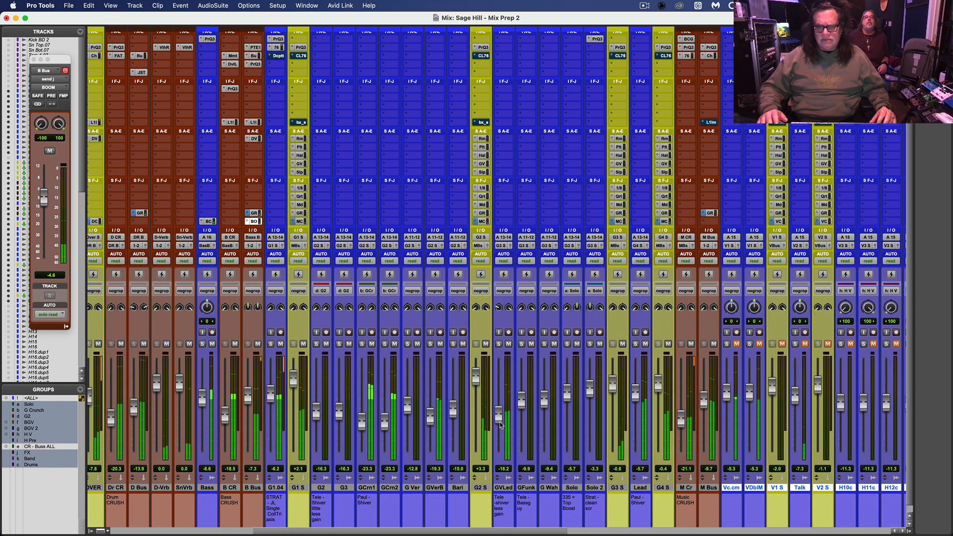
left_click_drag(659, 384, 658, 381)
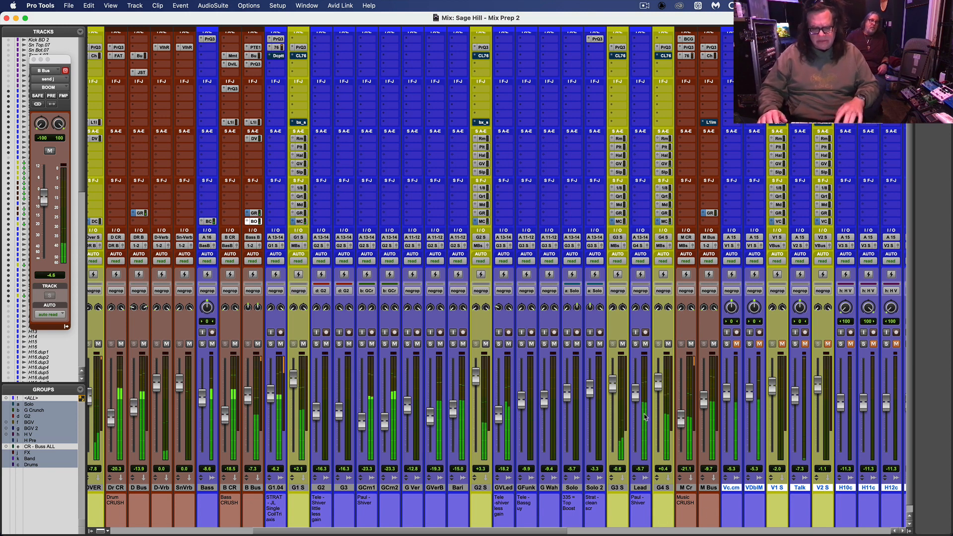
Step: Examine the drum tracks in the Edit window and audition the tom clips from bar 57 and just before the hook
key("super+equal")
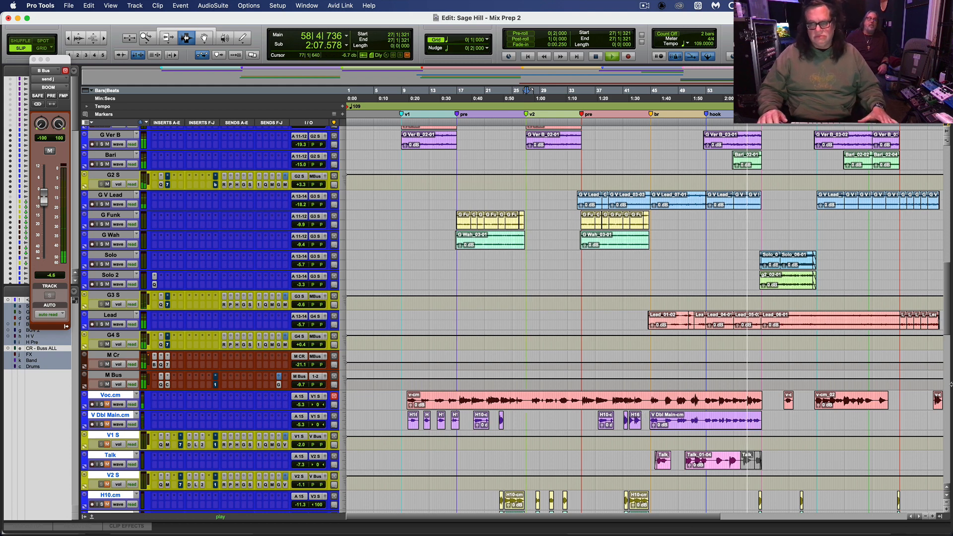
left_click_drag(949, 312, 951, 195)
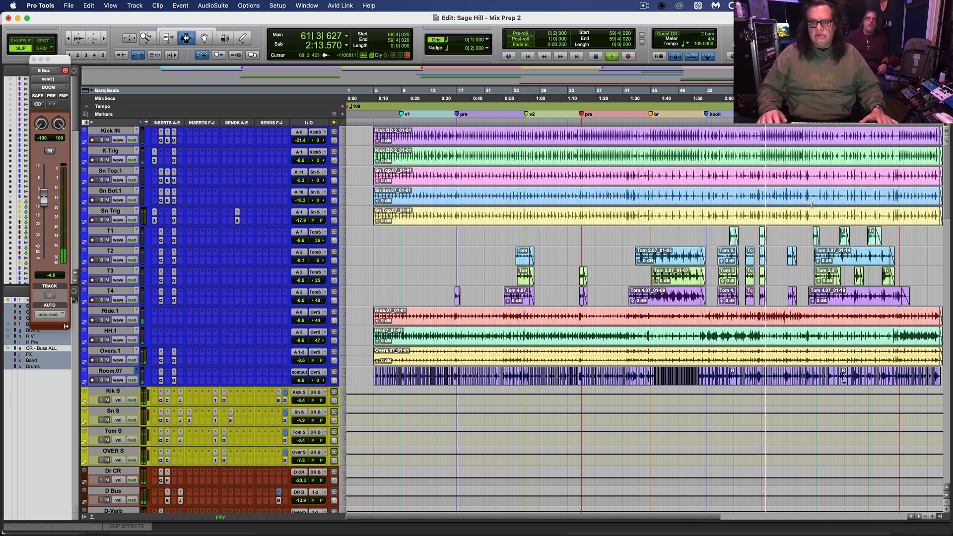
key("space")
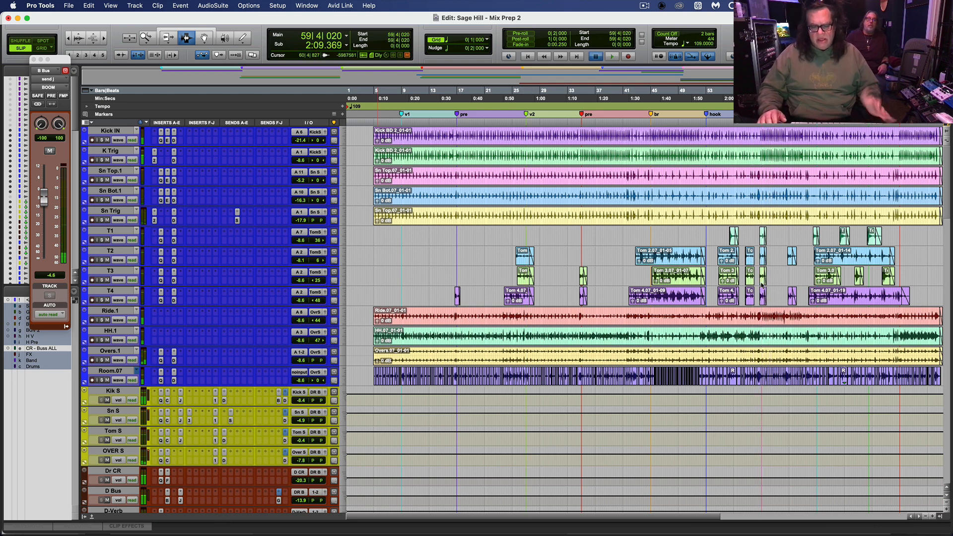
key("super+bracketright")
key("super+bracketright")
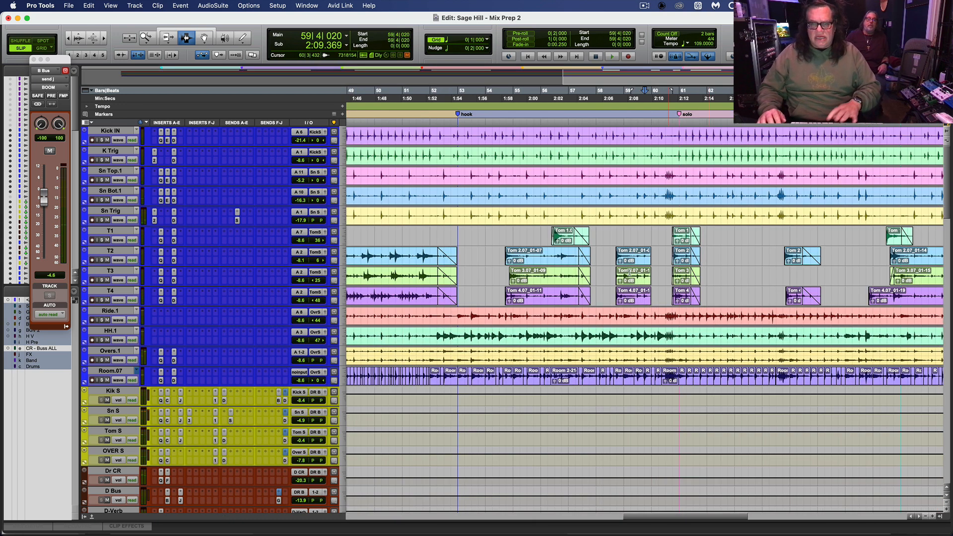
left_click(581, 260)
key("space")
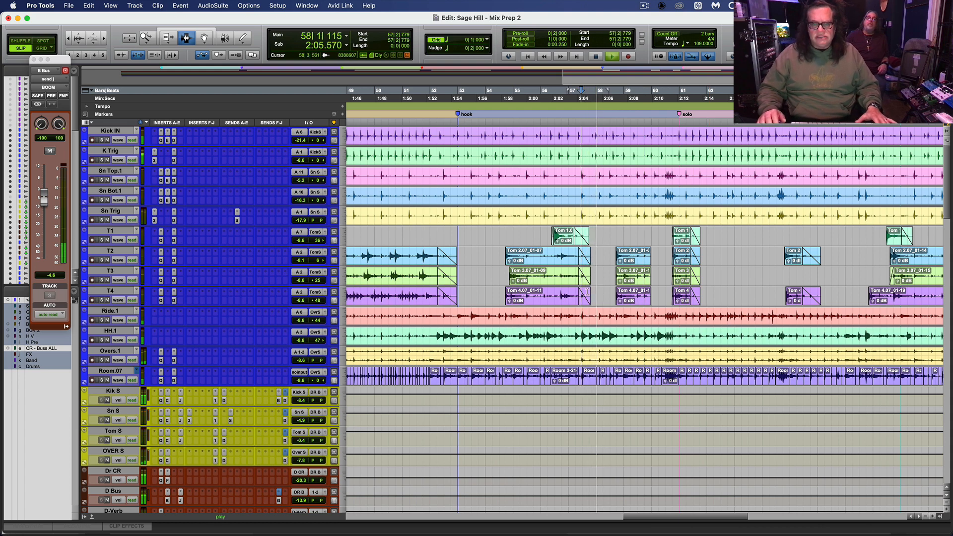
left_click(452, 246)
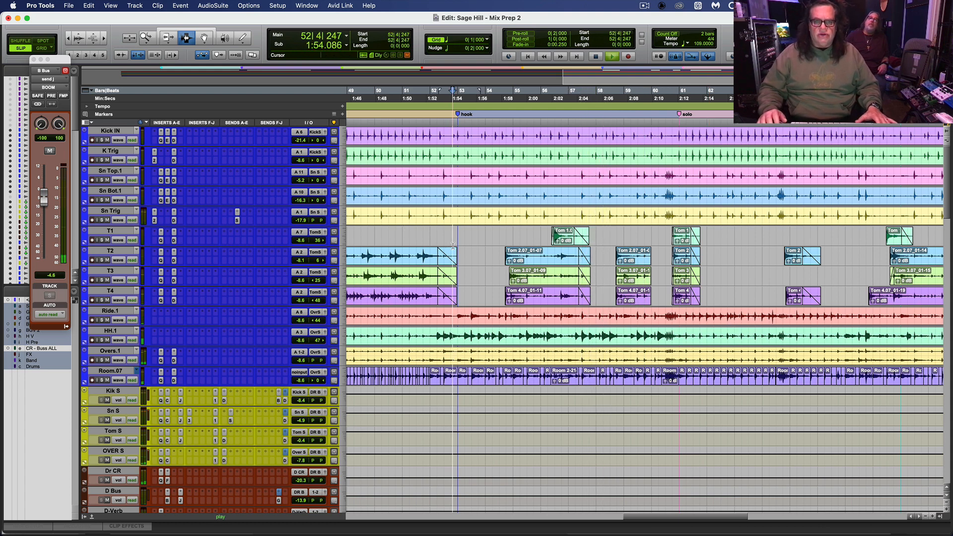
key("space")
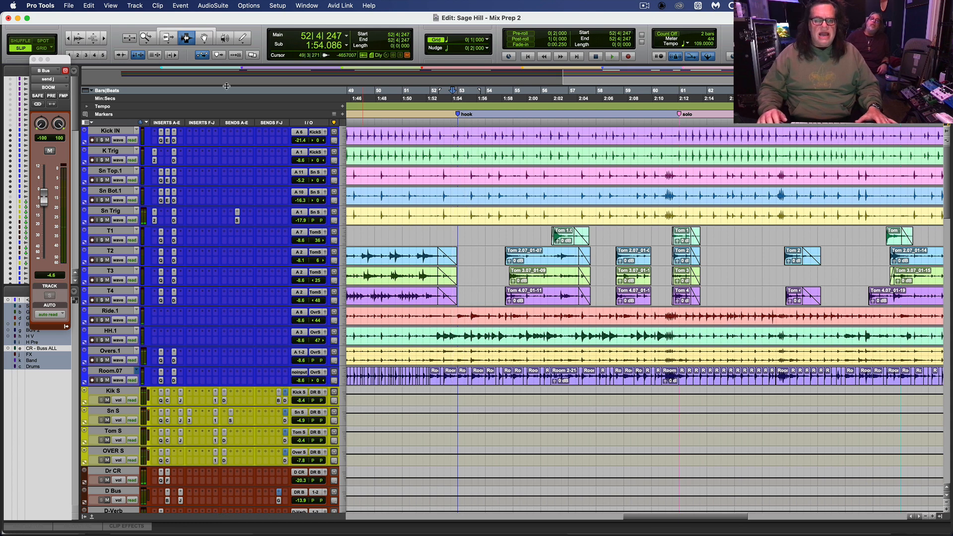
Step: Move the B Bus send window clear of the Groups list, select track T2 and disable the Drums group
key("F6")
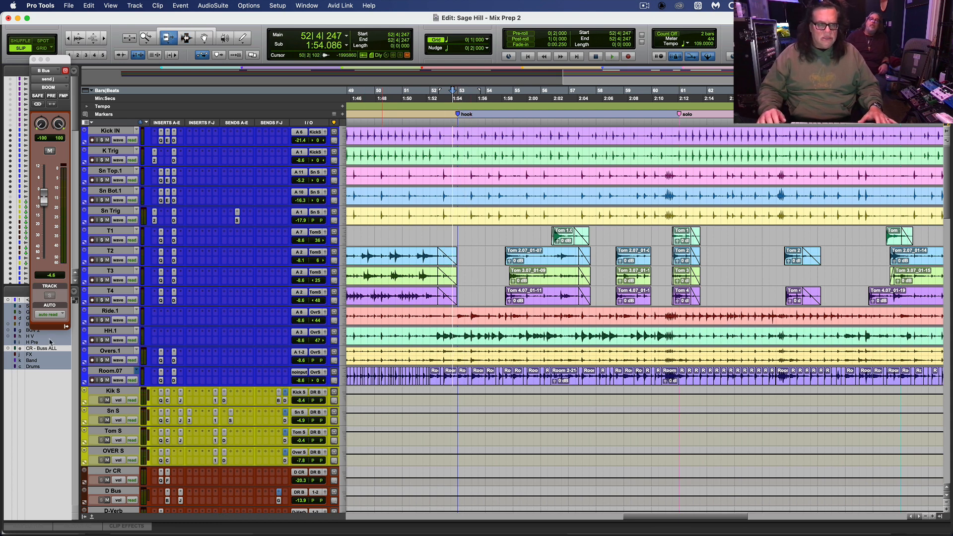
left_click_drag(56, 59, 102, 8)
left_click(130, 251)
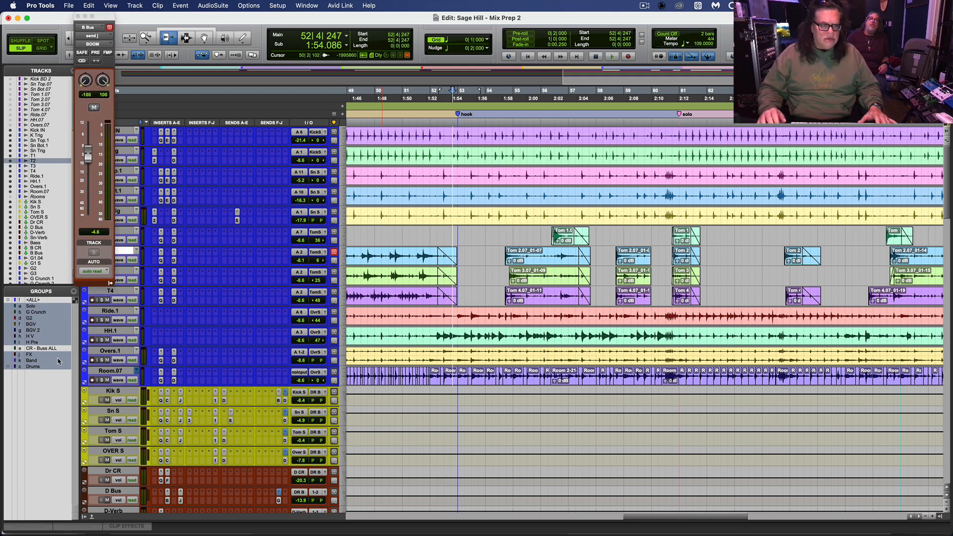
left_click(32, 366)
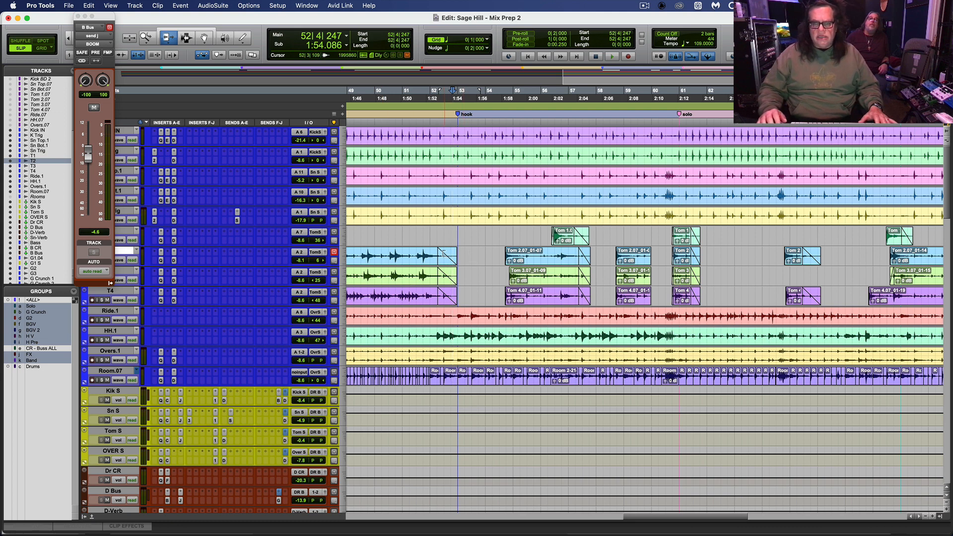
Step: Delete the fade-outs at the end of the T2, T3 and T4 clips just before the hook marker
key("F7")
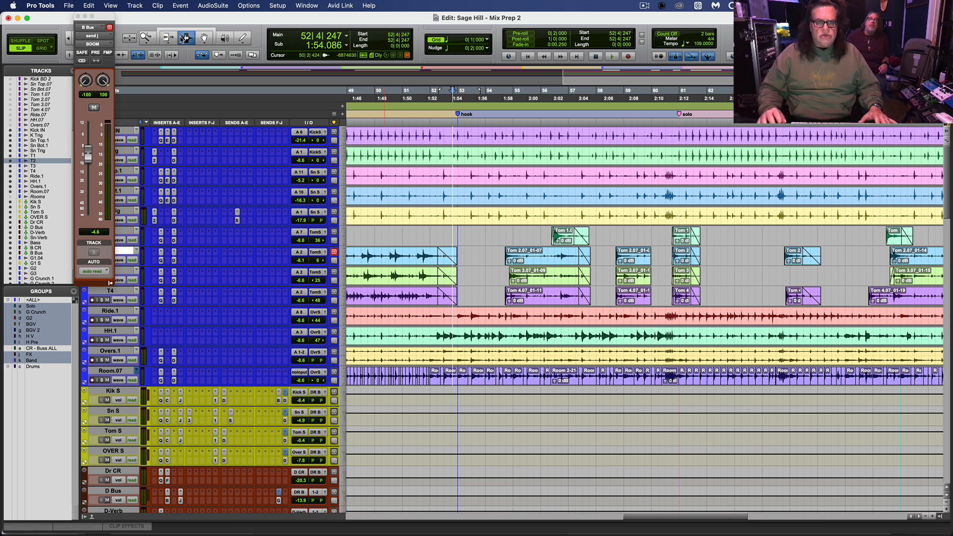
double_click(443, 257)
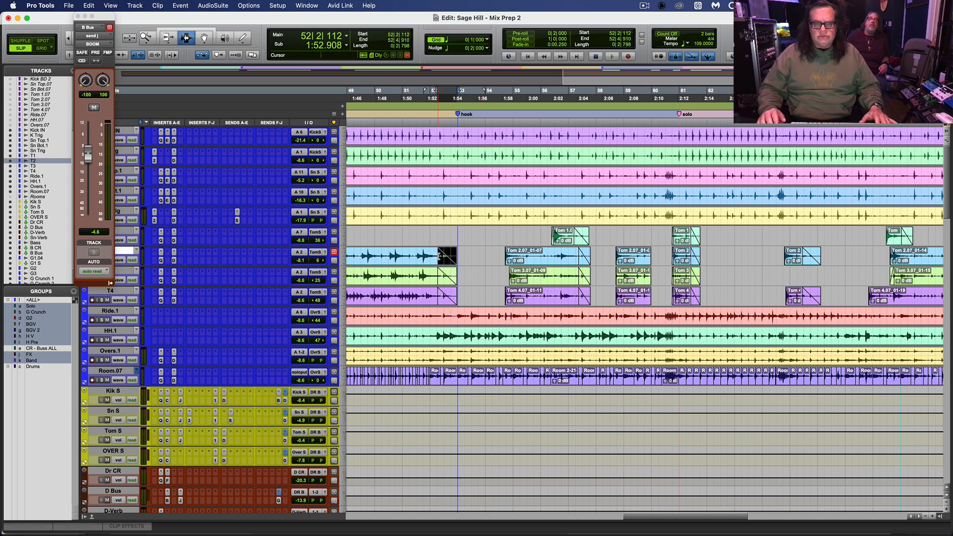
left_click(446, 277, "shift")
left_click(447, 297, "shift")
key("Delete")
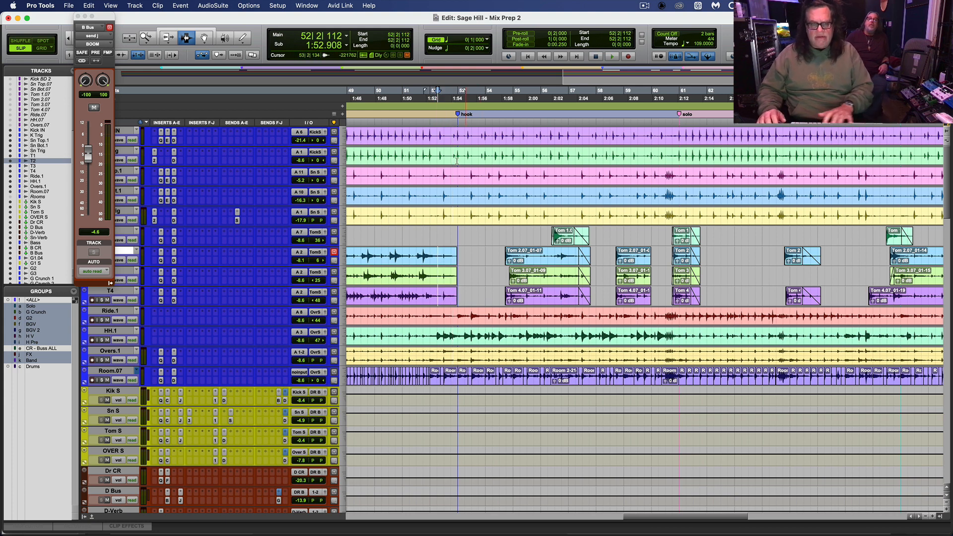
Step: Try extending the ends of the T2, T3 and T4 clips before the hook to just past the solo marker
left_click(169, 38)
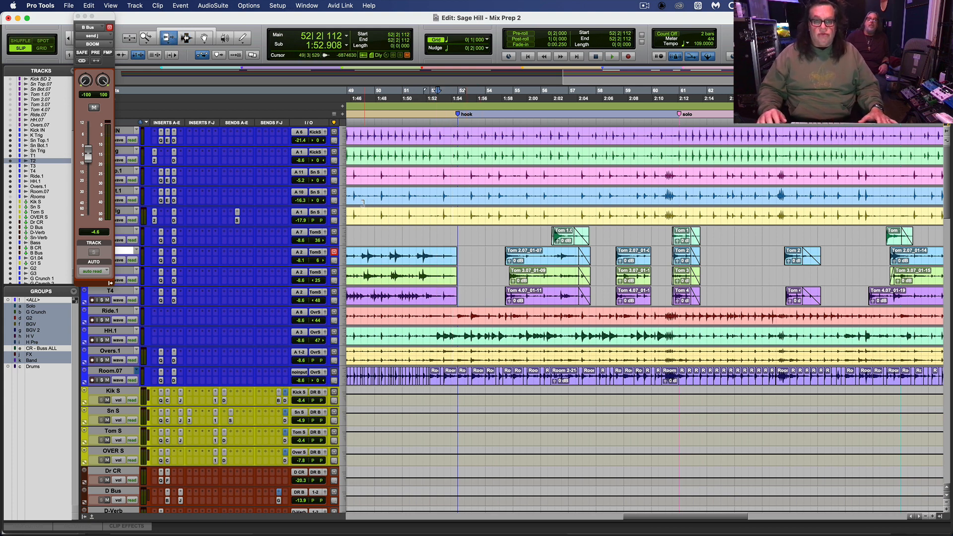
left_click_drag(450, 256, 707, 256)
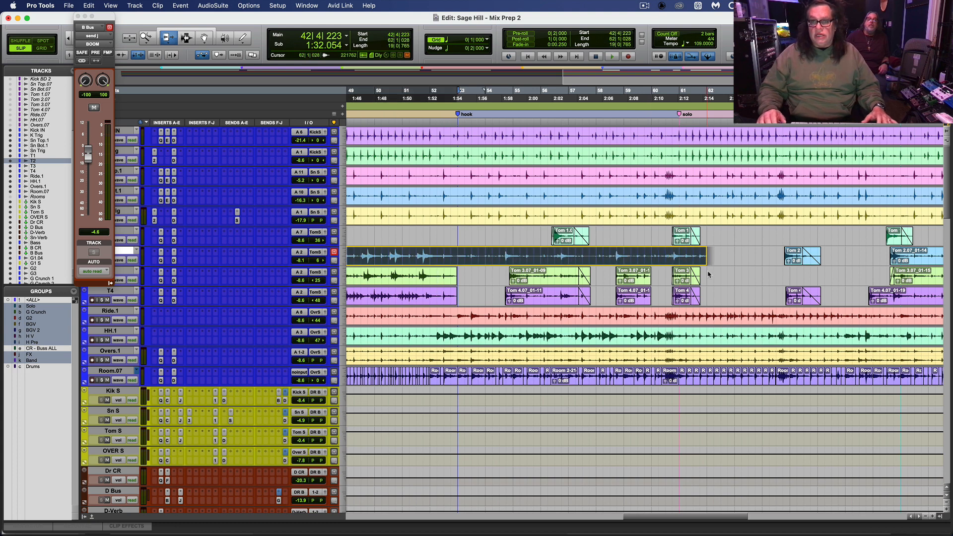
left_click_drag(423, 276, 709, 279)
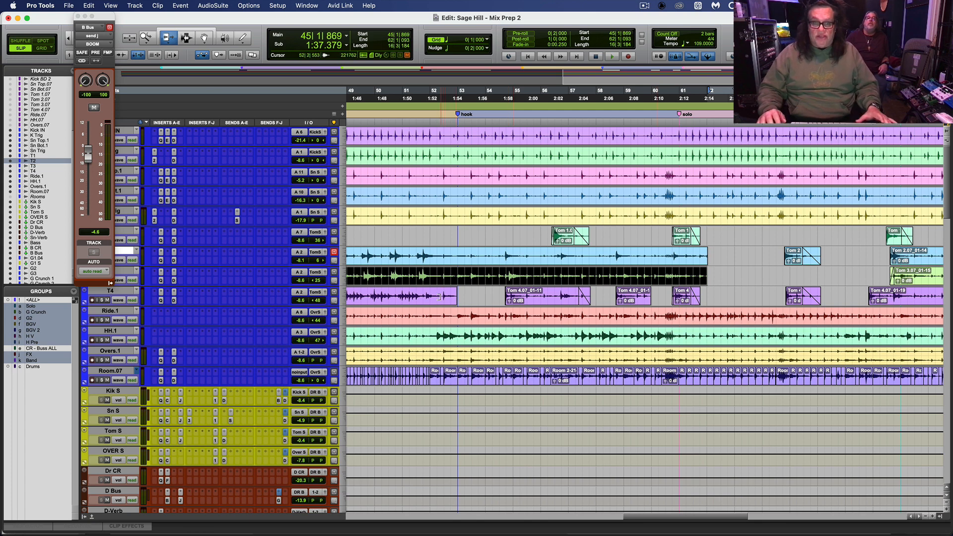
left_click_drag(450, 296, 707, 298)
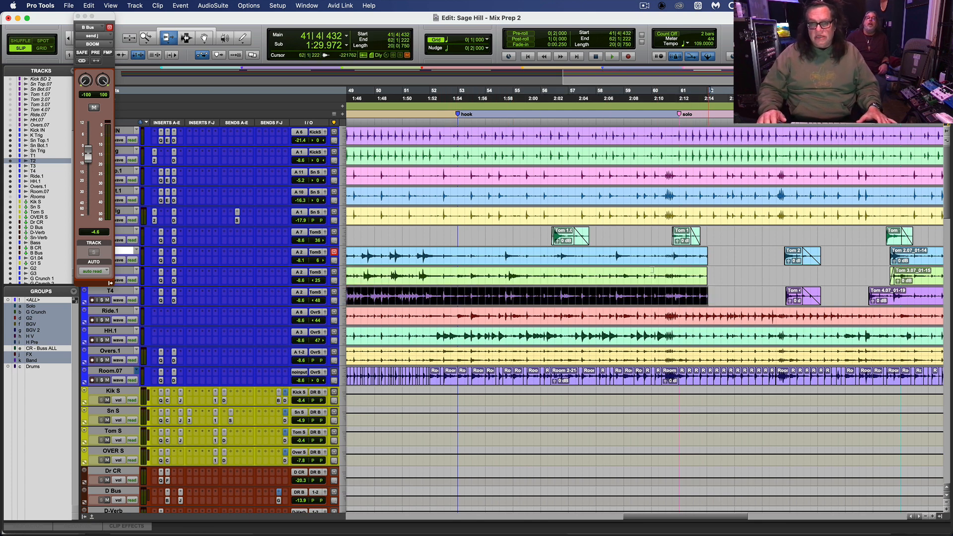
key("F7")
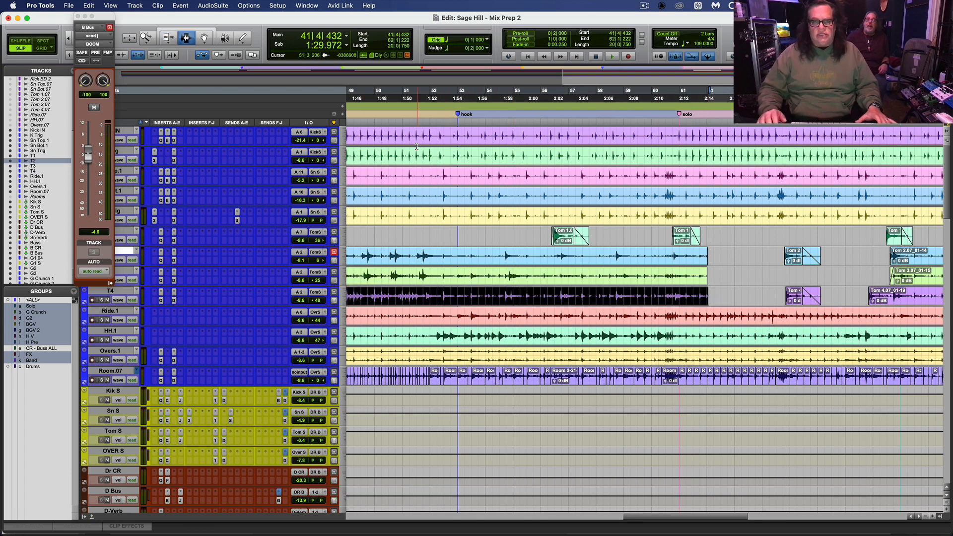
Step: Audition the extended tom clips around the hook and undo the three clip extensions
left_click(423, 122)
key("space")
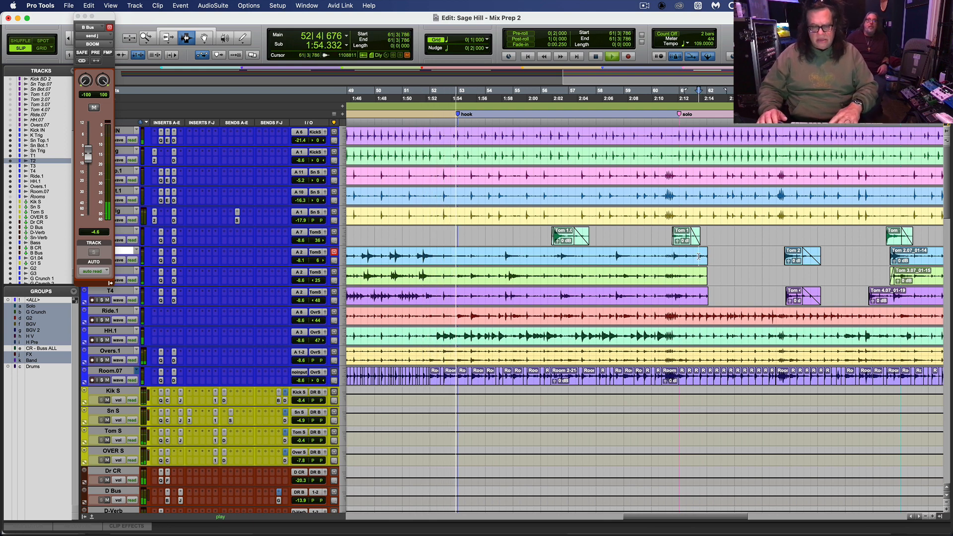
key("t")
key("r")
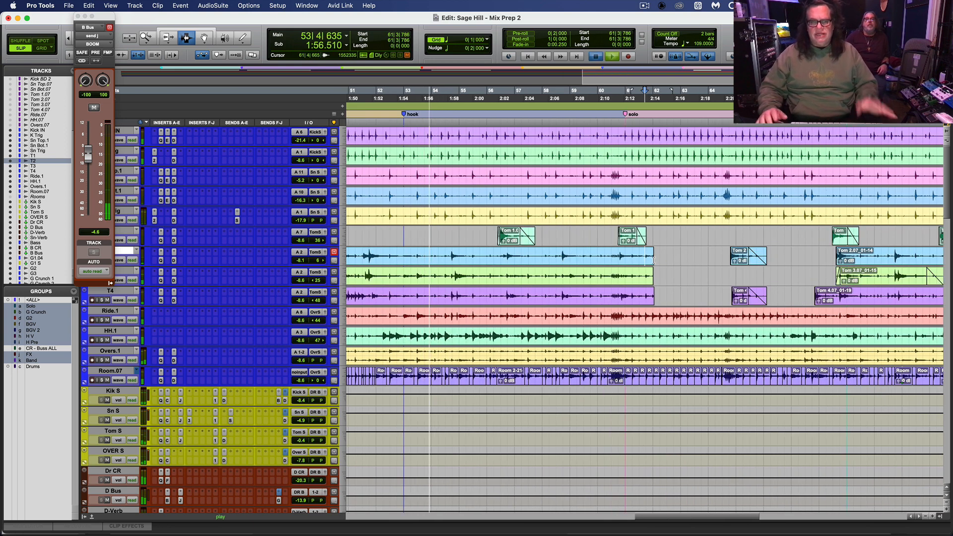
key("space")
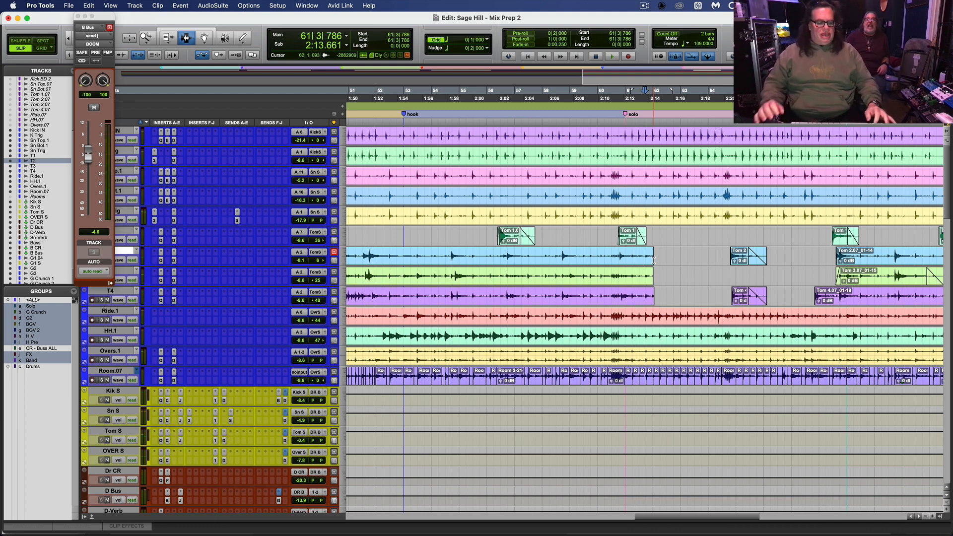
key("super+z")
key("super+z")
key("super+z")
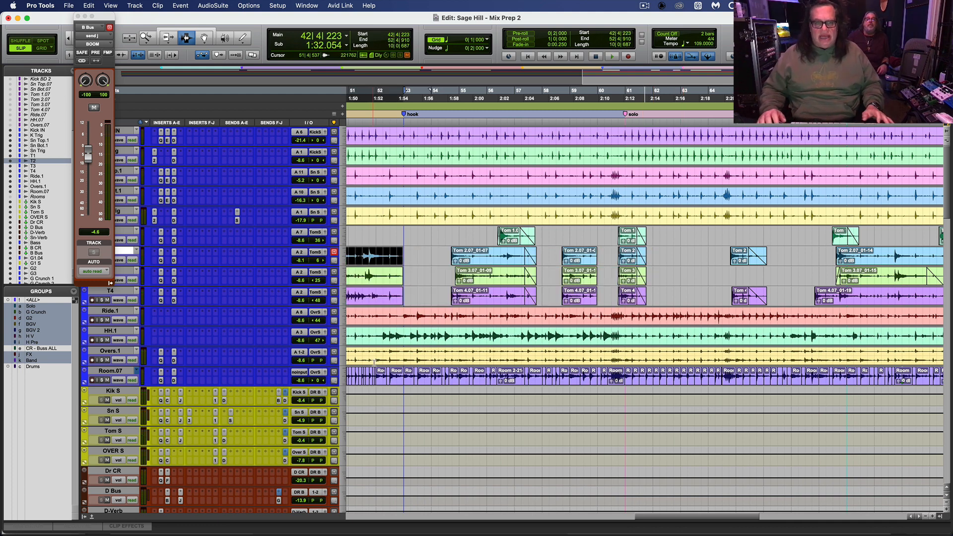
Step: Delete the ends of the T2, T3 and T4 clips from about 52|1|610 to past the hook marker
left_click(389, 275)
key("t")
key("t")
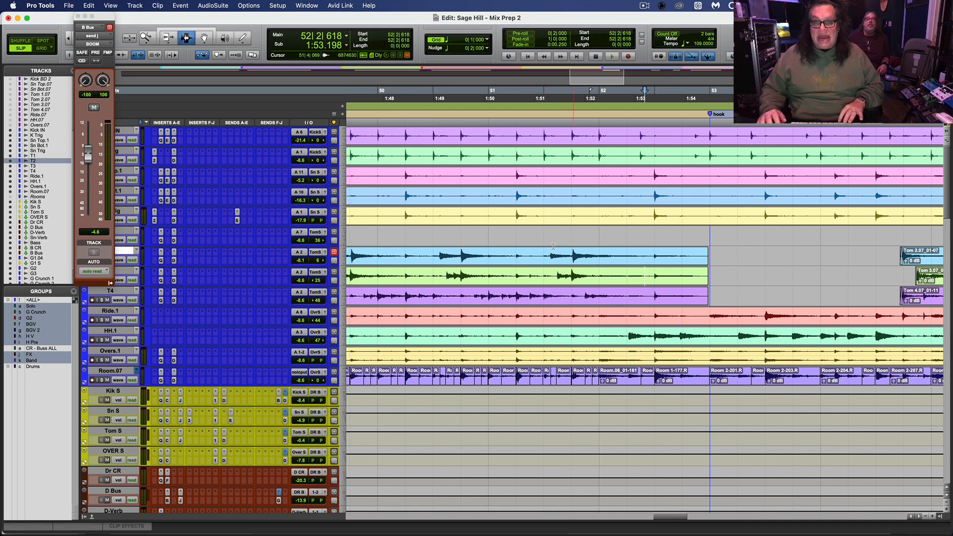
key("space")
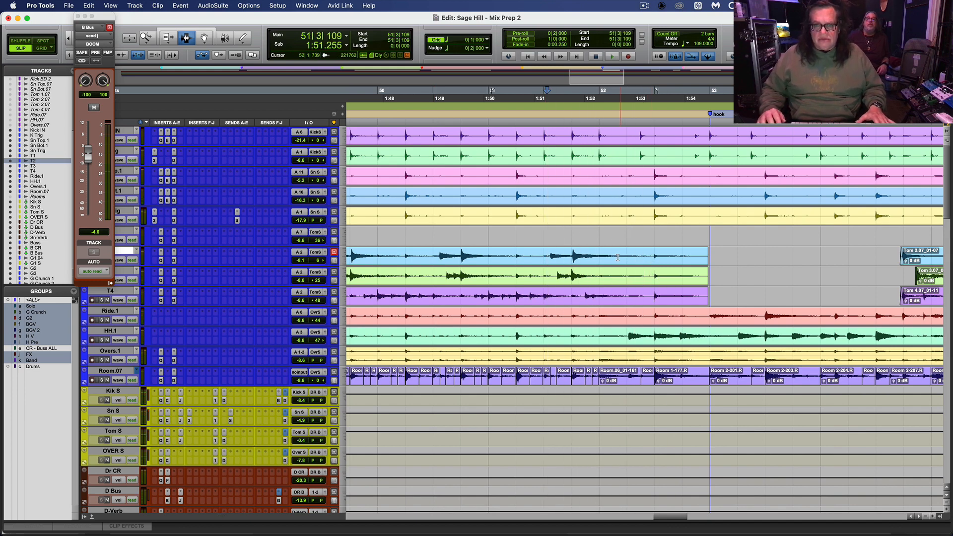
left_click_drag(617, 262, 743, 300)
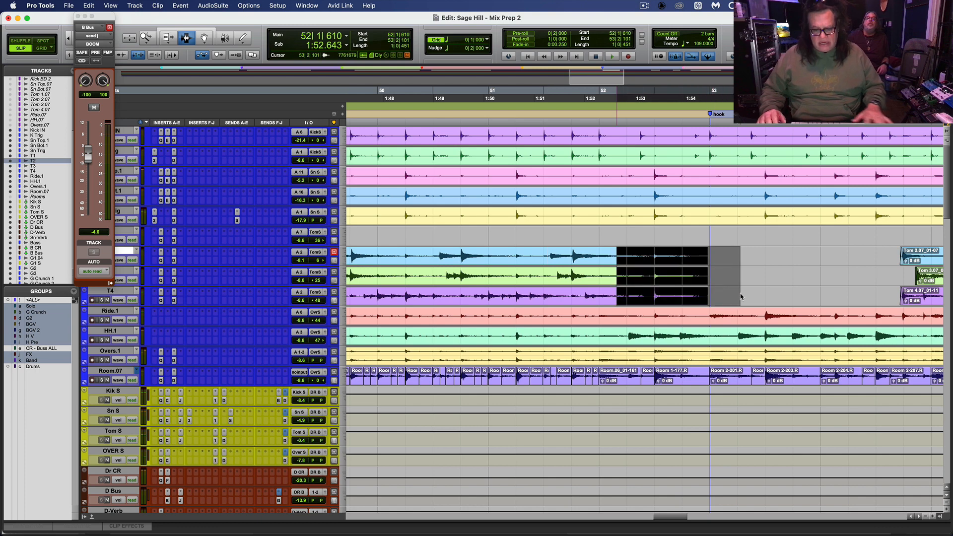
key("Delete")
Step: Apply standard equal-gain fade-outs from about 51|4|666 to the T2, T3 and T4 clip ends and audition them
left_click_drag(590, 247, 641, 280)
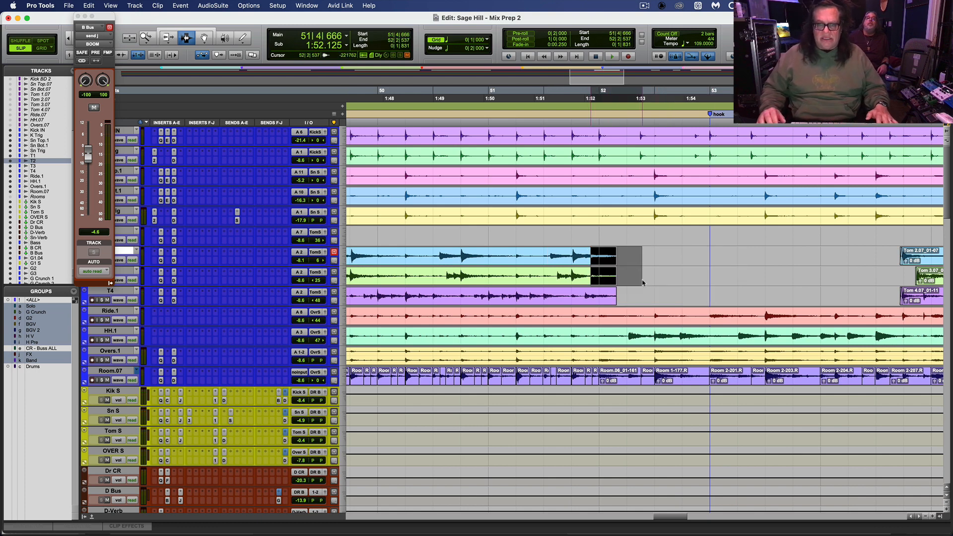
key("super+f")
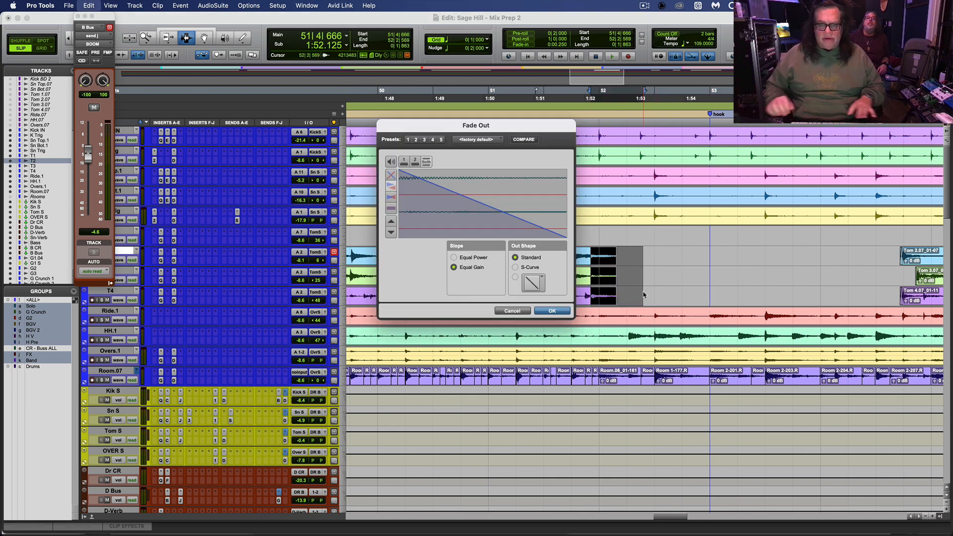
key("Return")
key("space")
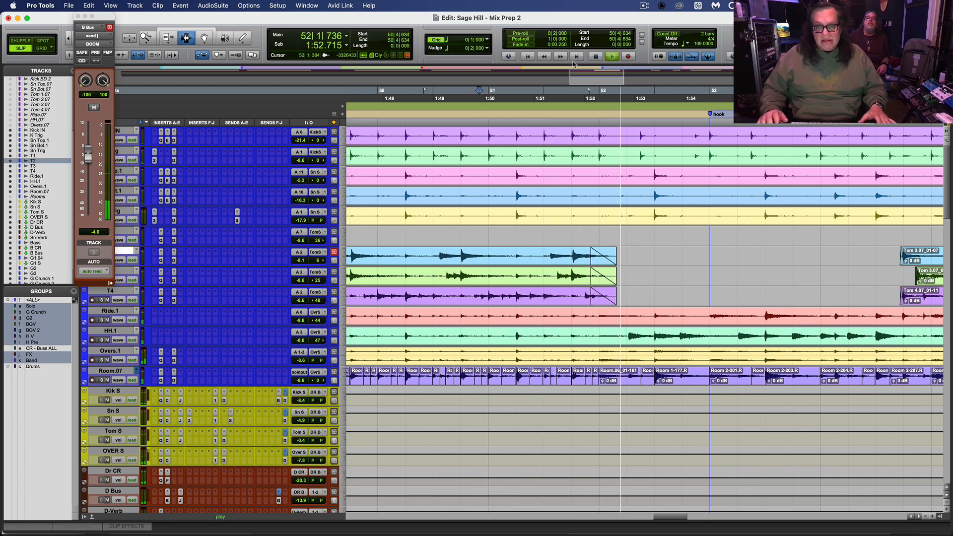
Step: Delete the middle of the first T2, T3 and T4 clips after the hook marker, from about 55|2 to 56|3
key("super+bracketleft")
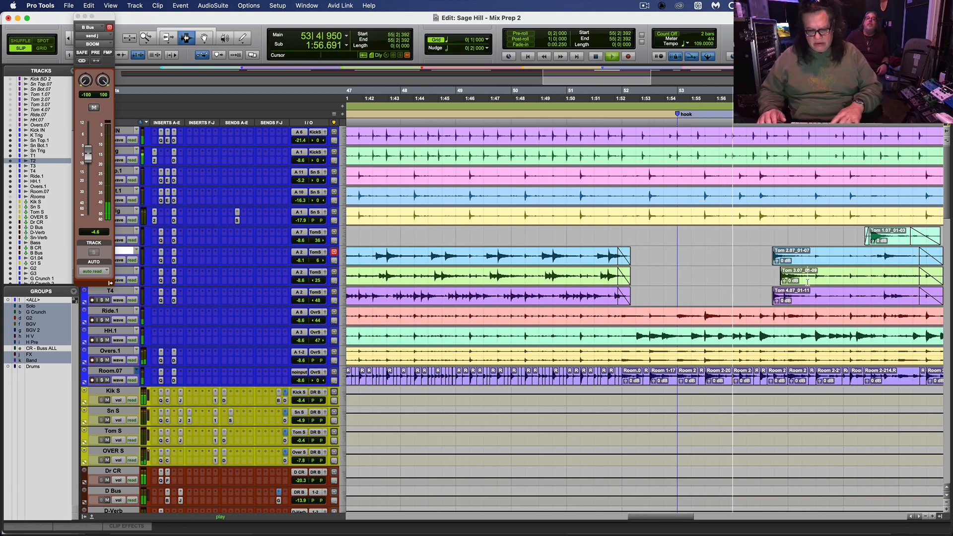
key("super+bracketright")
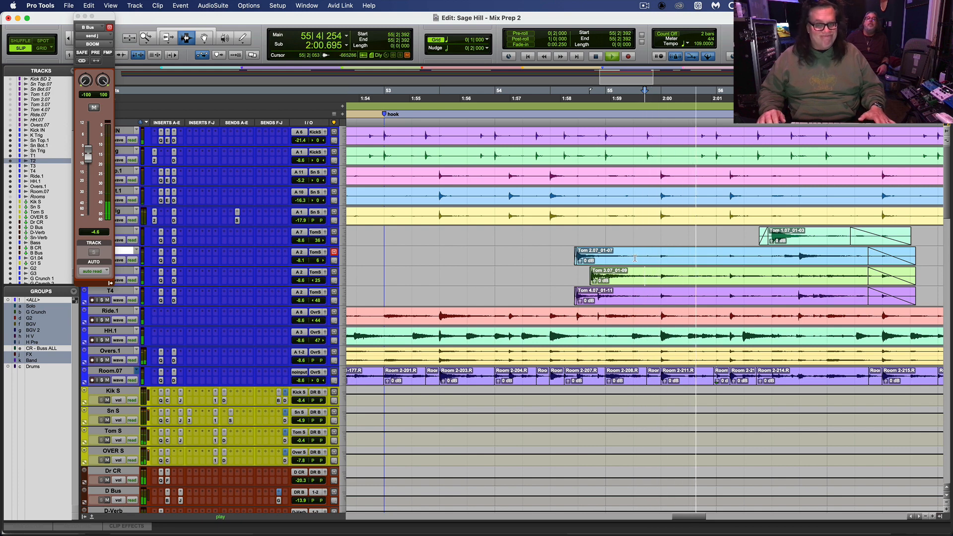
left_click_drag(635, 257, 793, 300)
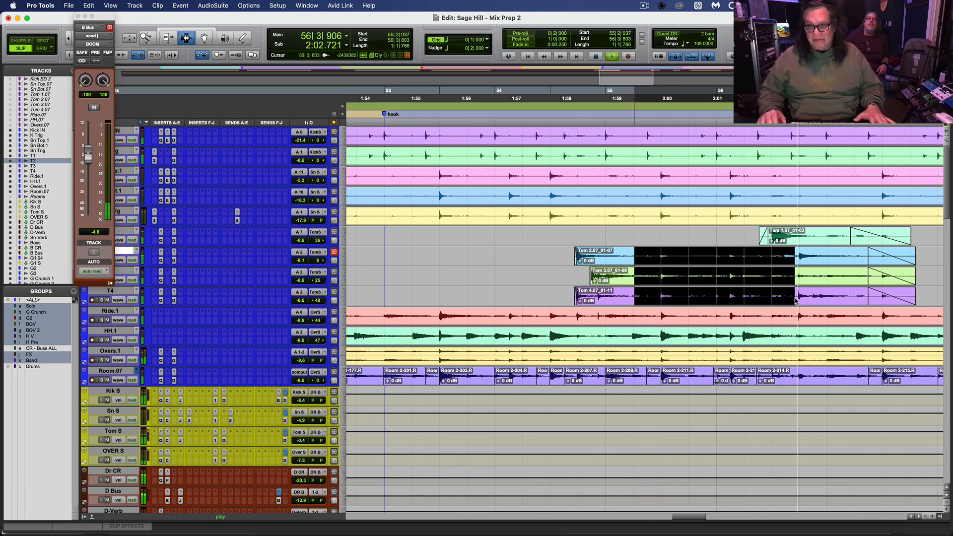
key("Delete")
key("space")
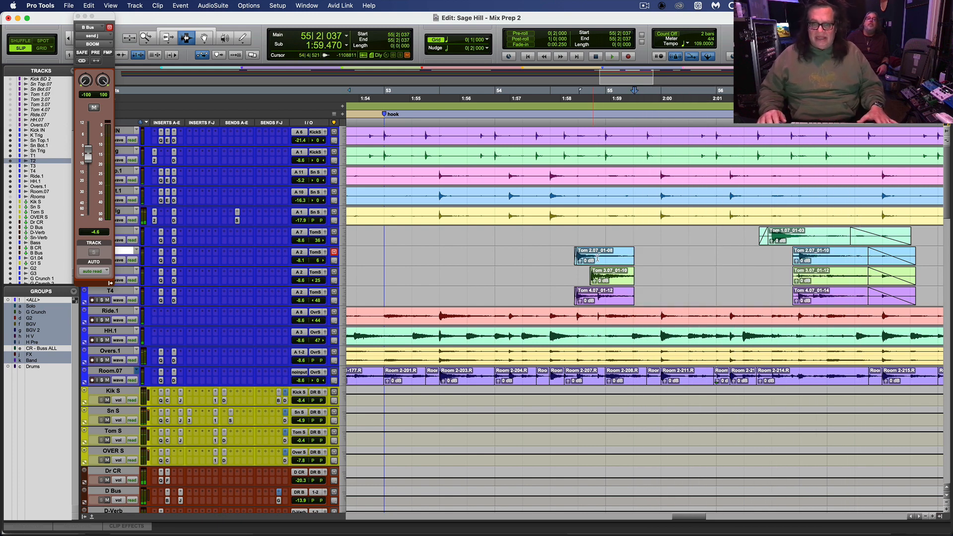
Step: Fade out the T2, T3 and T4 clips before the new gap, fade in the ones after it and audition them
left_click_drag(619, 252, 664, 301)
key("super+f")
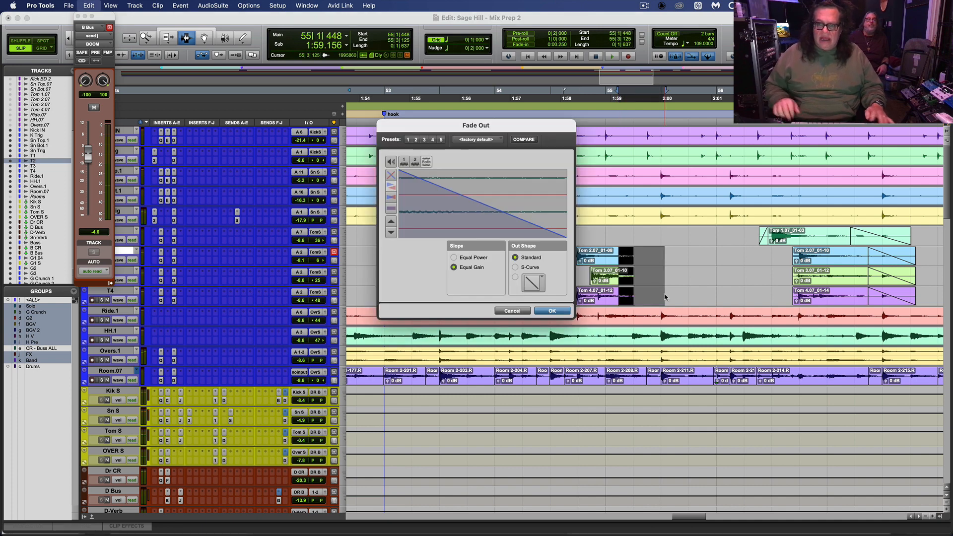
key("Return")
left_click_drag(783, 253, 796, 299)
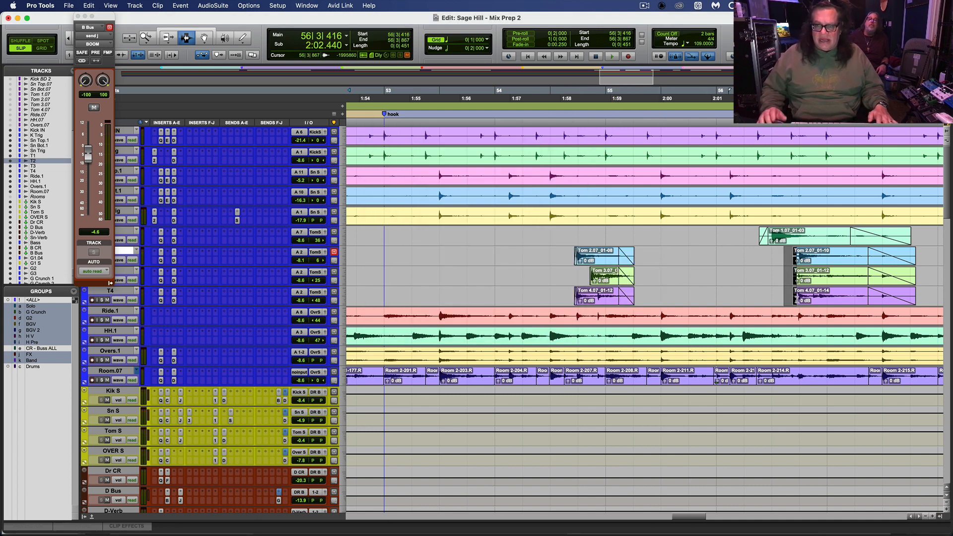
key("super+f")
key("Return")
left_click(495, 230)
key("space")
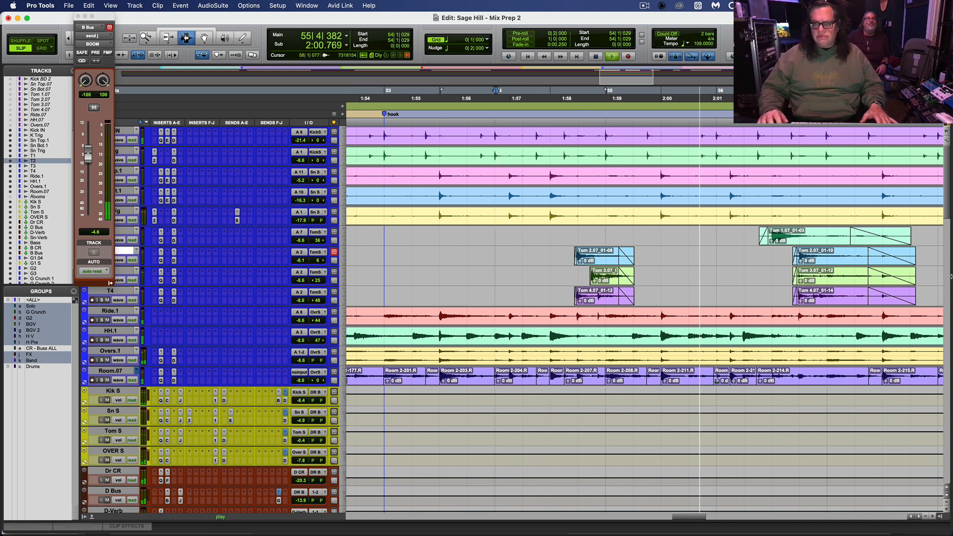
Step: Shorten the T1 to T4 clips to end between 57|1 and 57|2, fade out their new ends and audition them
left_click(840, 266)
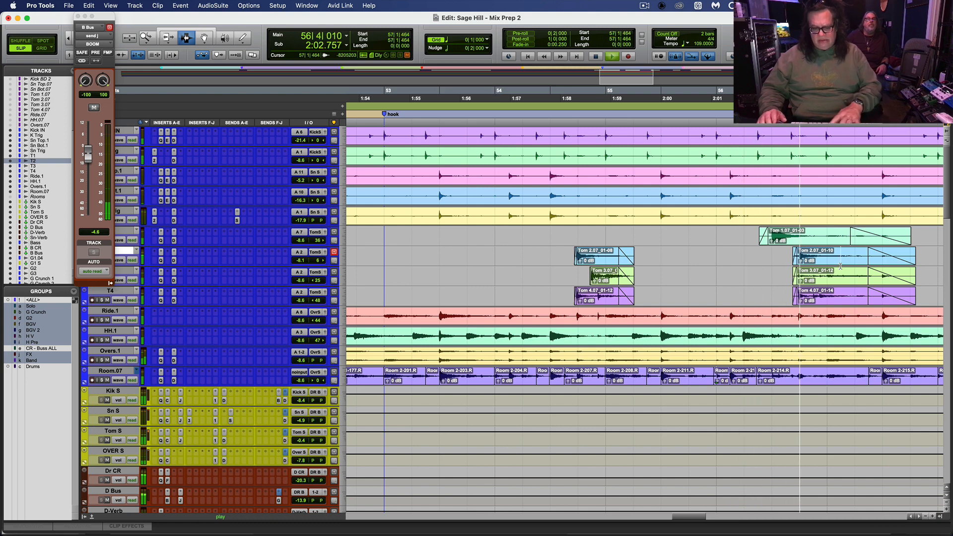
key("t")
key("space")
left_click_drag(664, 230, 840, 309)
key("Delete")
left_click_drag(616, 233, 701, 293)
key("super+f")
key("Return")
left_click(368, 144)
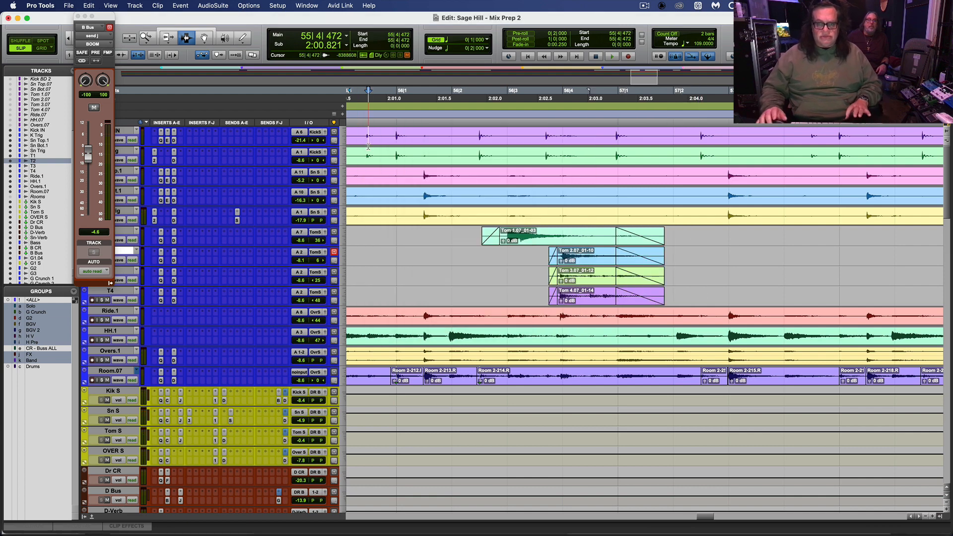
key("space")
Step: Delete the ends of the T2, T3 and T4 clips from about 59|2|561 and fade them out from about 59|1|367
key("r")
key("r")
key("r")
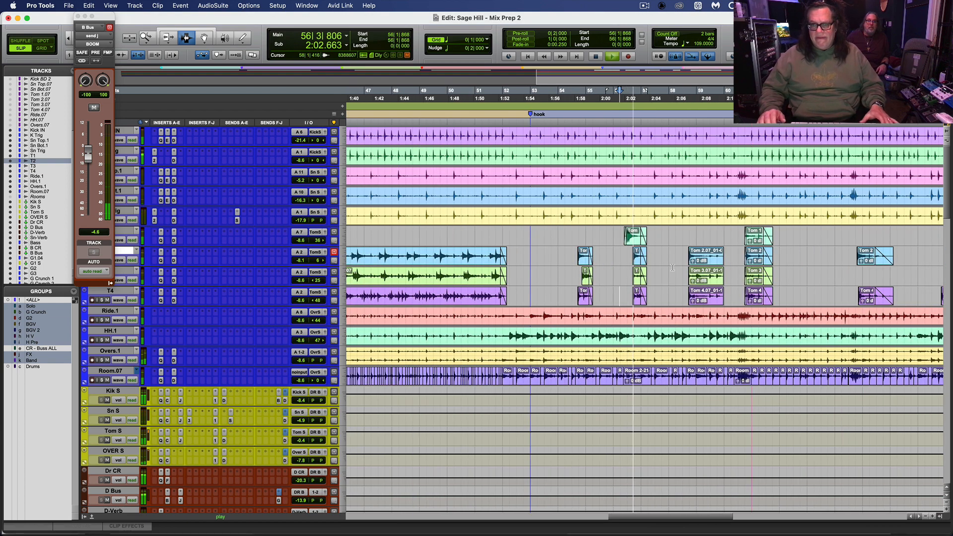
key("t")
key("t")
key("t")
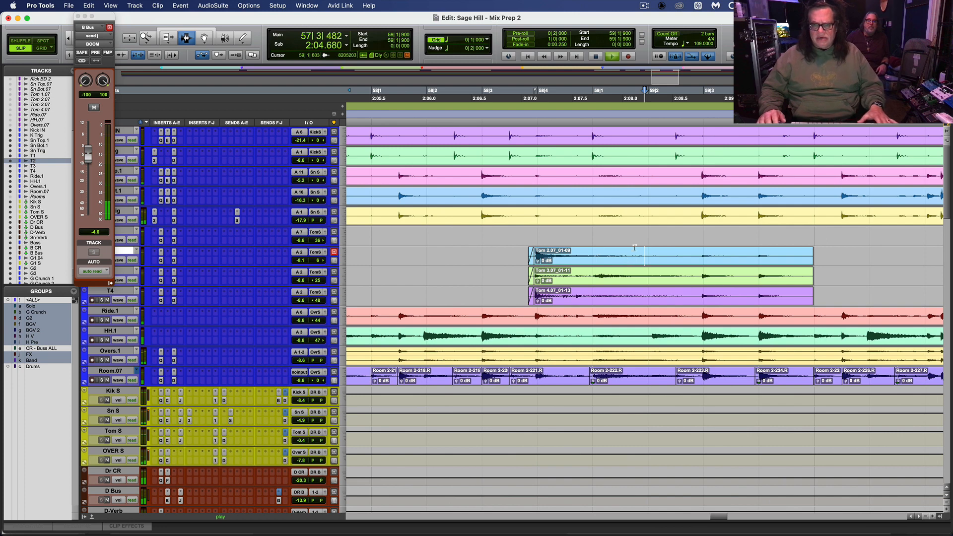
left_click_drag(681, 258, 853, 297)
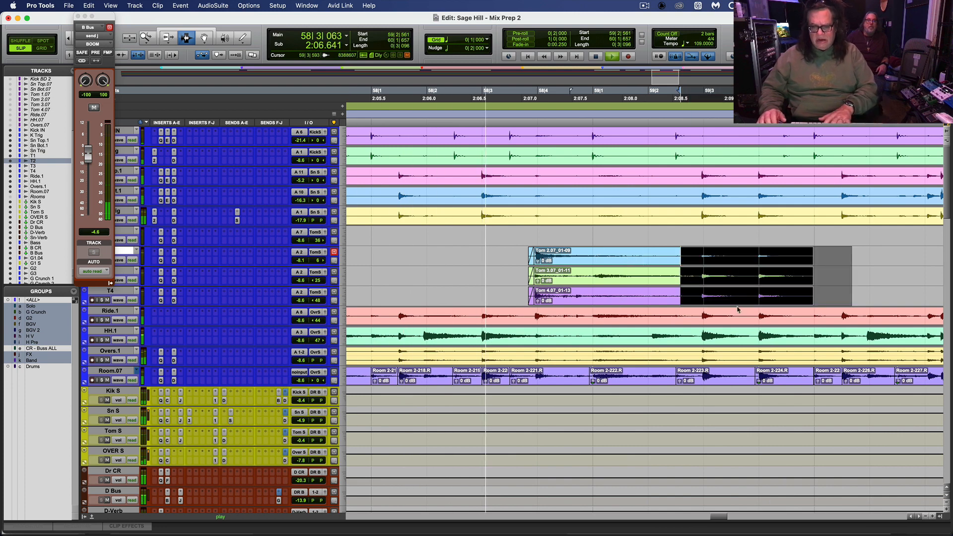
key("Delete")
left_click_drag(614, 251, 712, 302)
key("super+f")
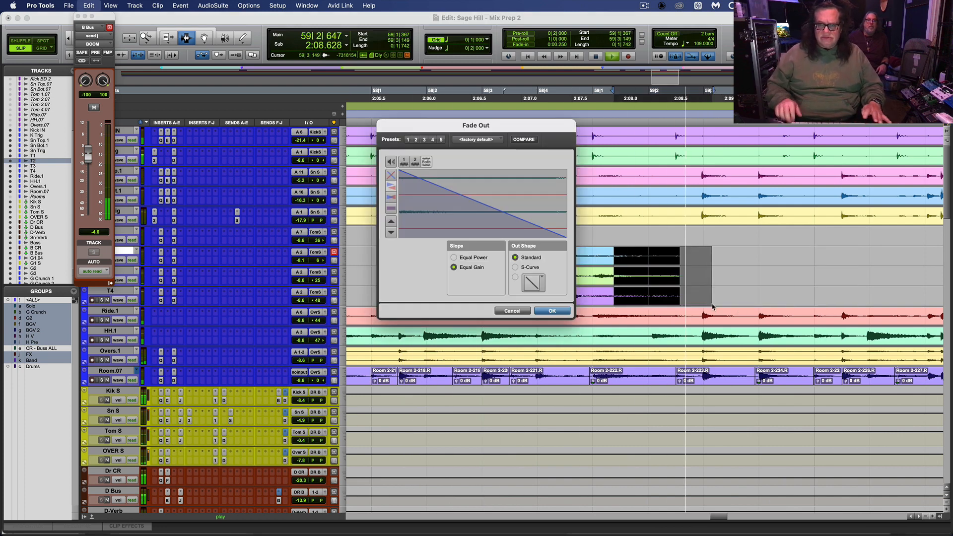
key("Return")
key("space")
Step: Audition and examine the T1 to T4 clips and their fade-outs around the solo marker
key("r")
key("r")
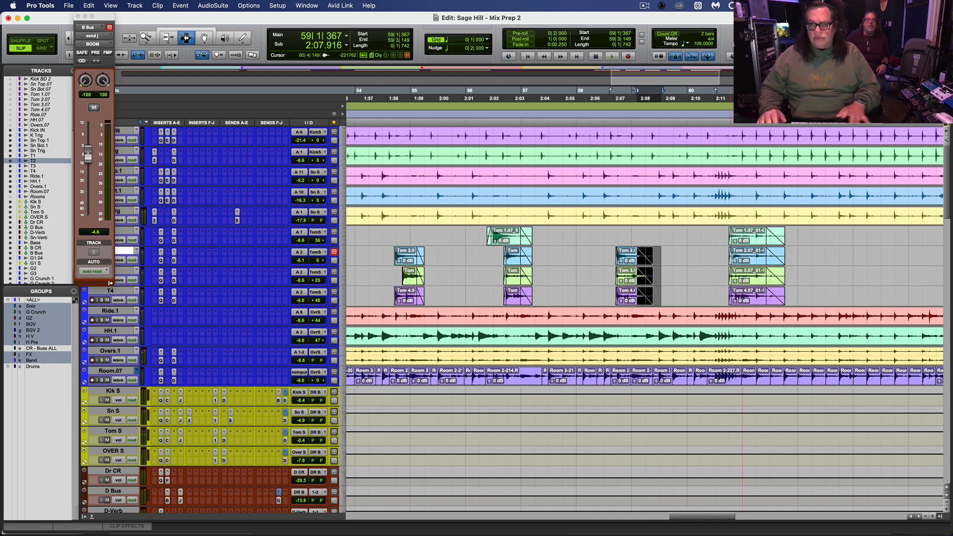
left_click(717, 249)
key("space")
key("t")
key("t")
key("t")
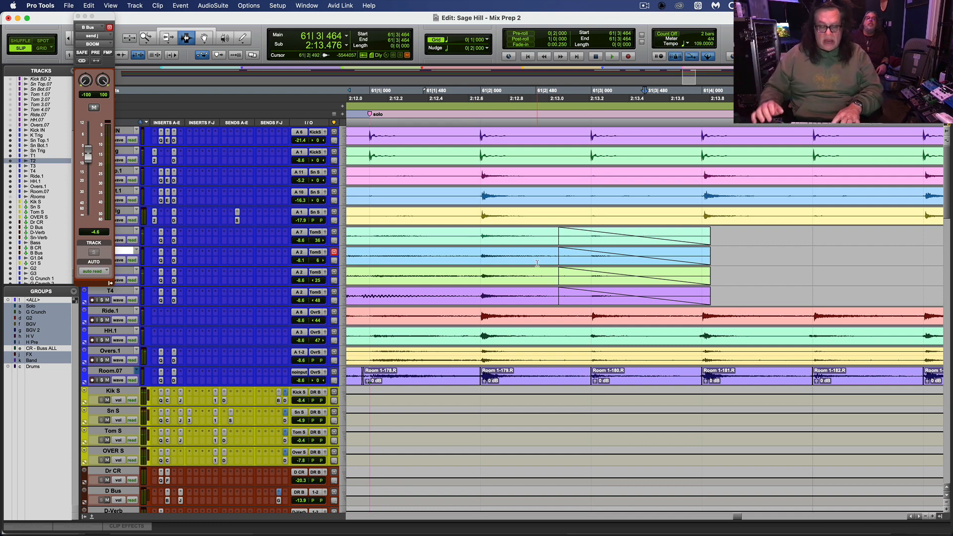
key("r")
key("r")
key("r")
key("r")
key("r")
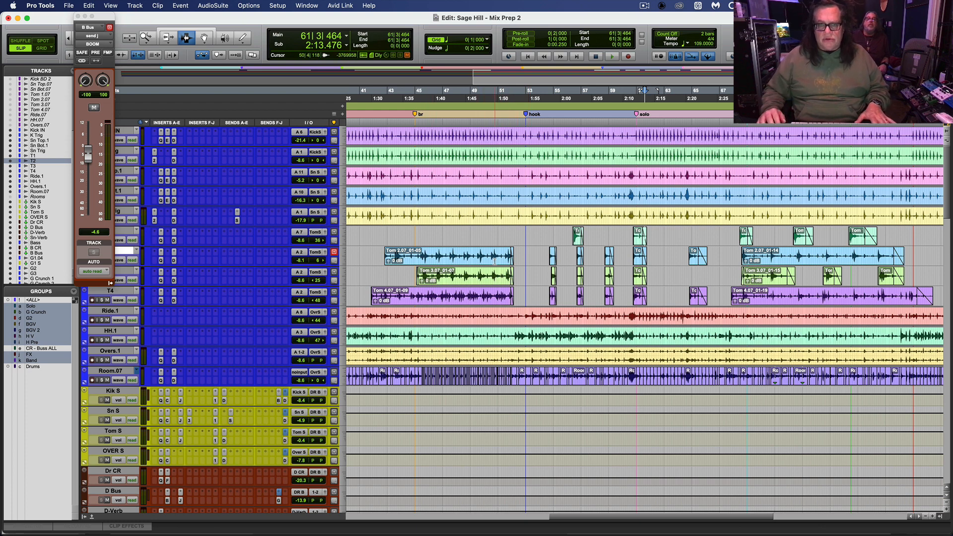
Step: Set the HH.1 track height to medium and audition the song from just before the hook
key("space")
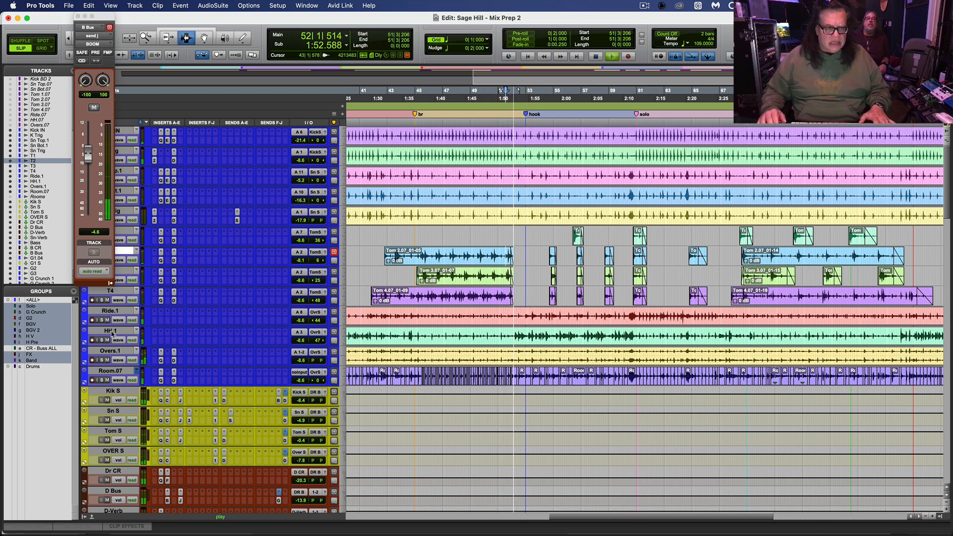
left_click(90, 330)
left_click(86, 326)
mouse_move(114, 316)
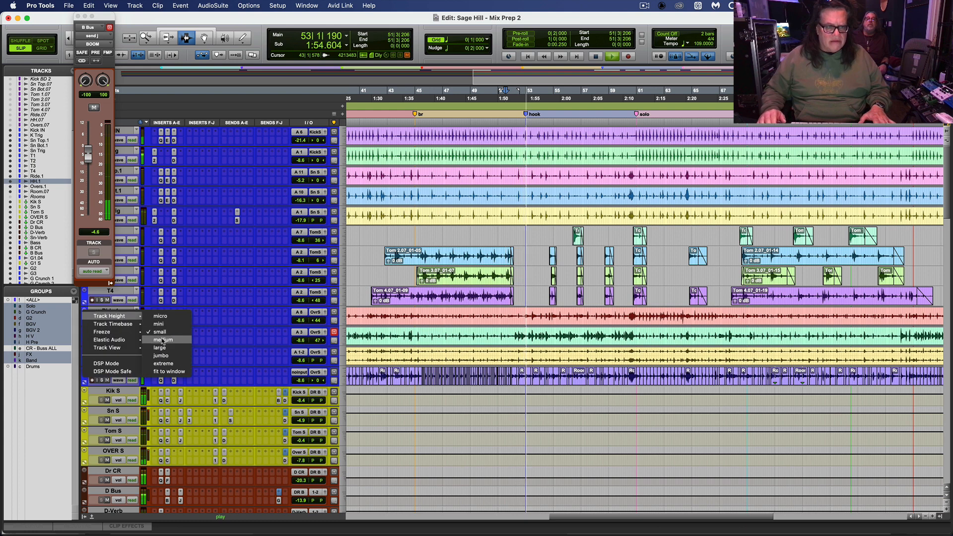
left_click(161, 341)
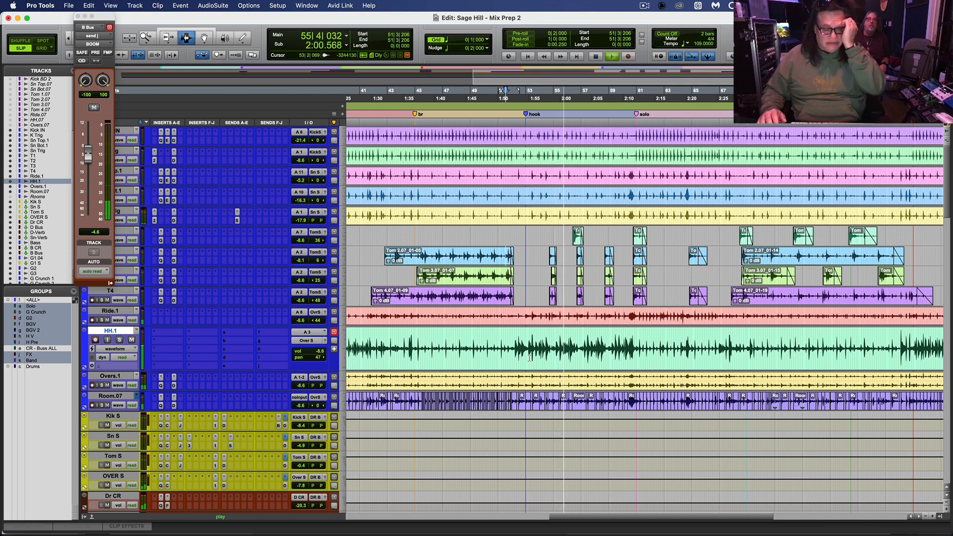
key("space")
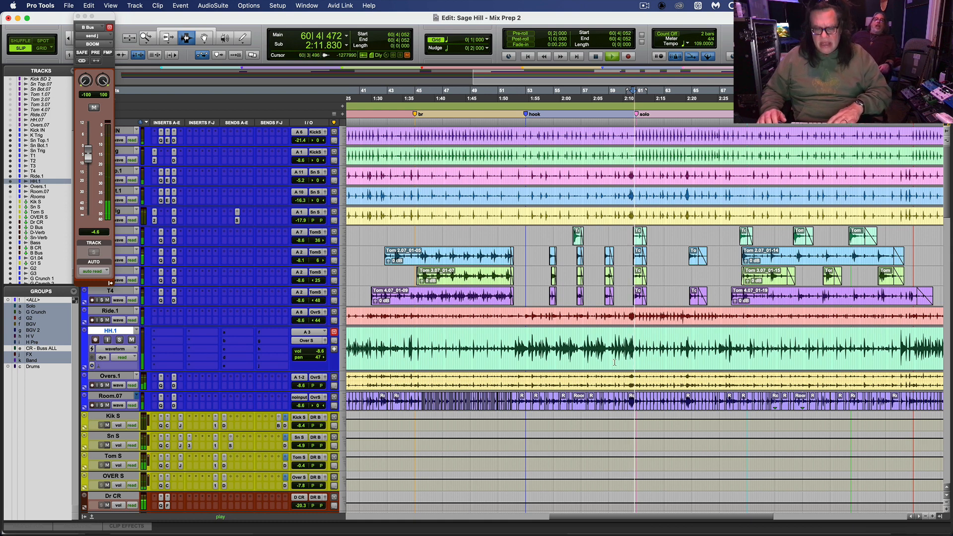
Step: Separate the HH.1 clip between 53|1|126 and 60|2|682 and raise the hook section's clip gain to +0.9 dB
key("t")
key("t")
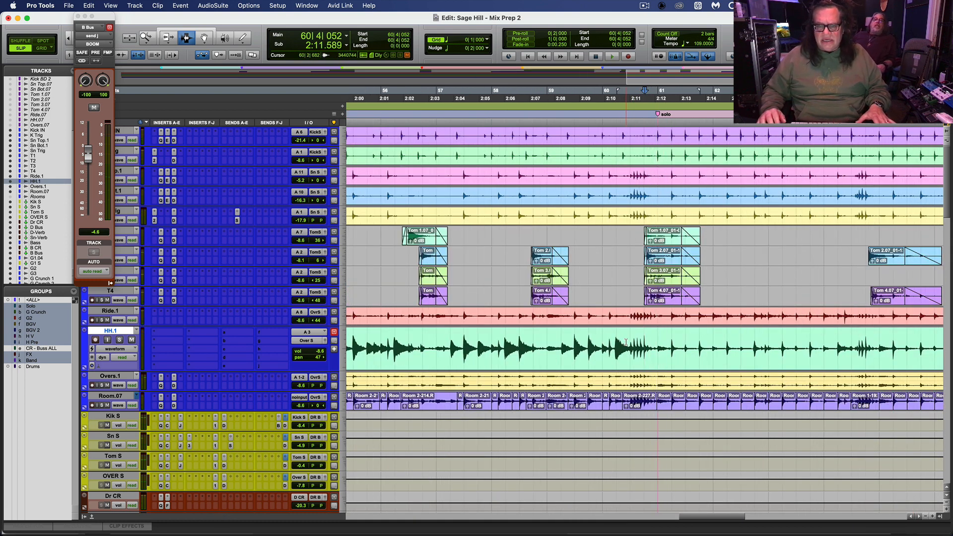
key("r")
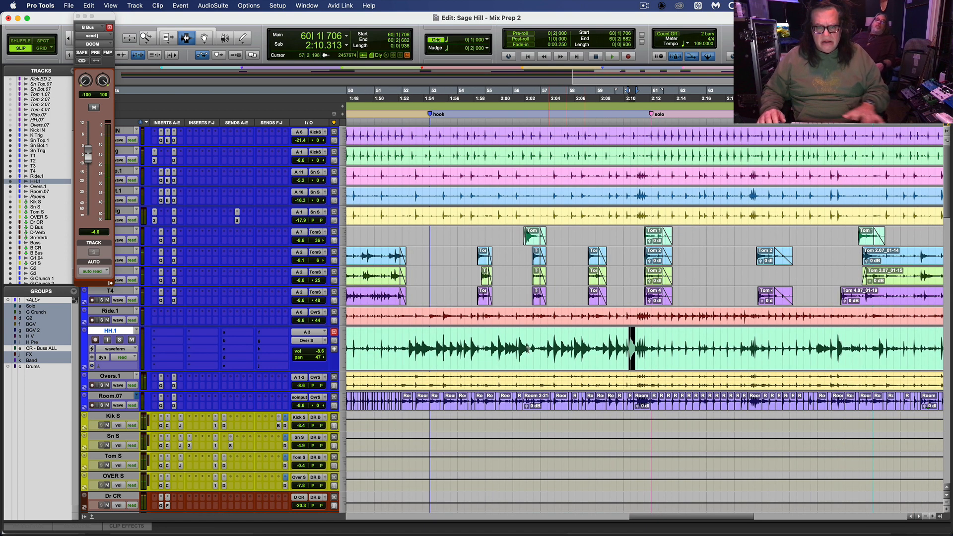
left_click(439, 342, "shift")
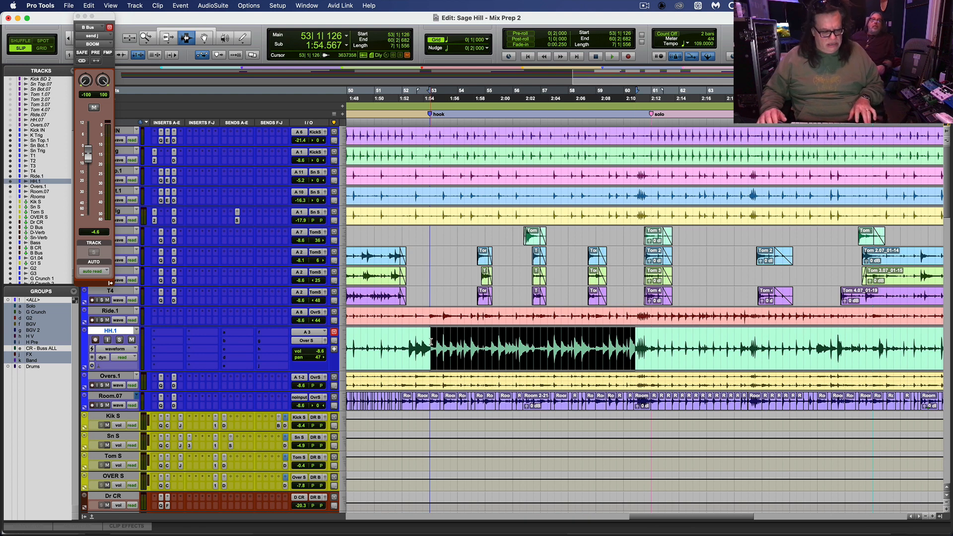
key("b")
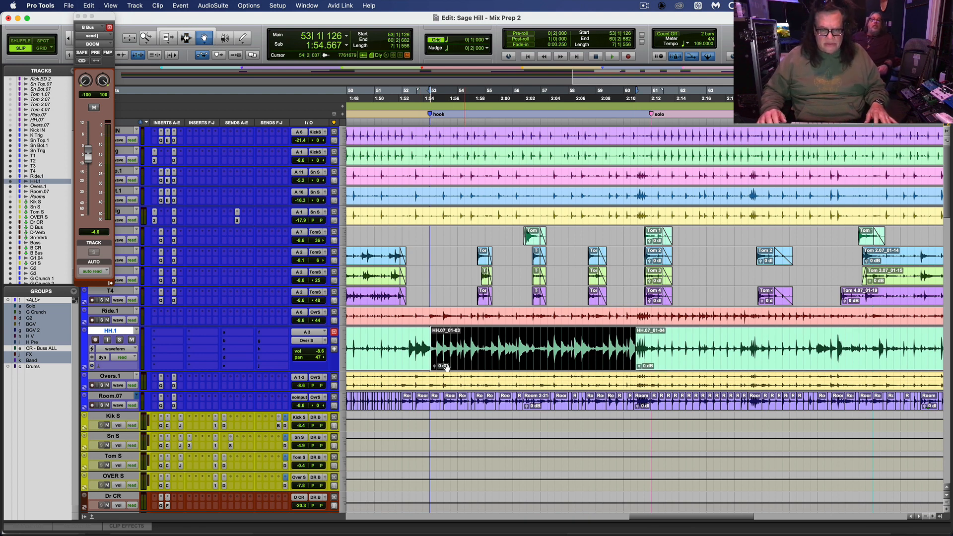
left_click_drag(435, 367, 435, 354)
Step: Audition the song from just before the hook marker, starting at 51|4|473
left_click(397, 117)
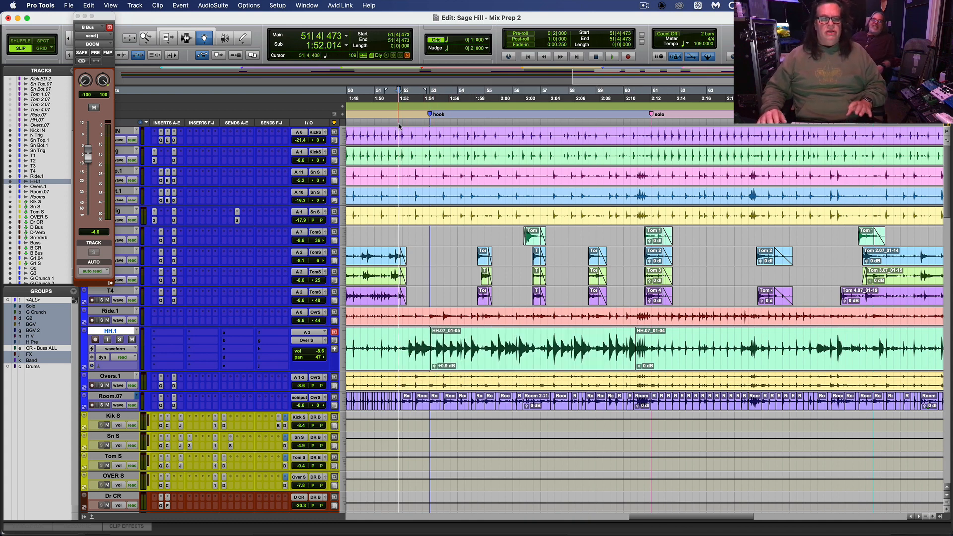
key("space")
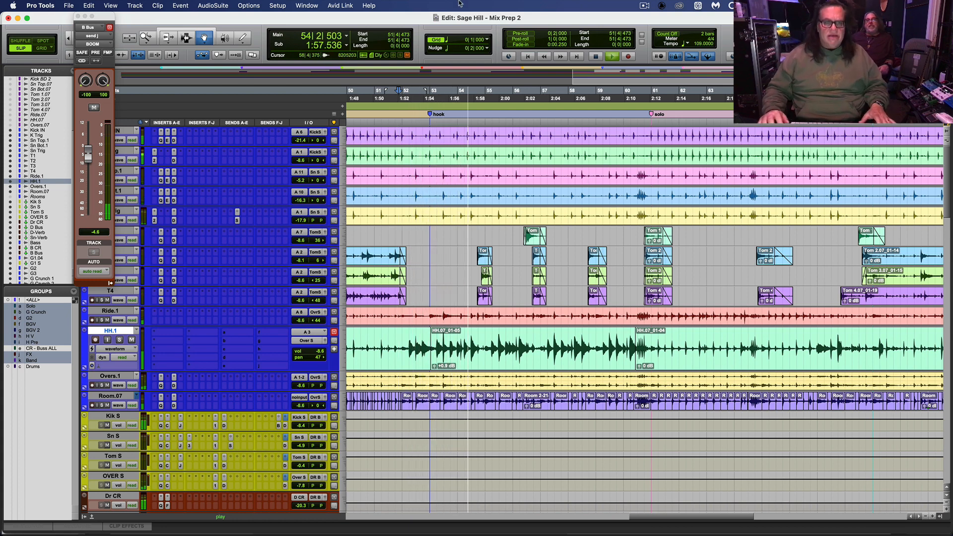
left_click(188, 39)
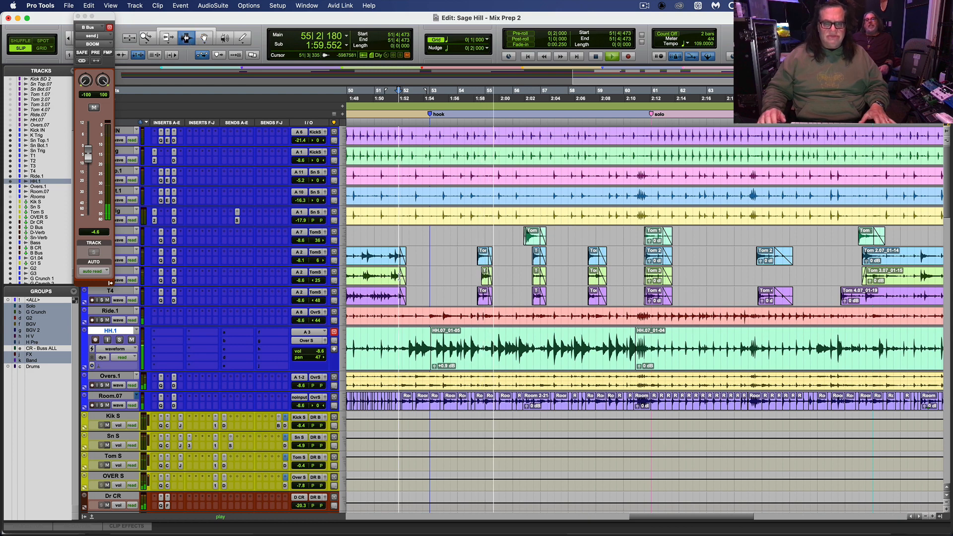
key("space")
Step: Separate the HH.1 hit between 53|2|908 and 53|3|940 and lower its clip gain to -2.8 dB
left_click(444, 349)
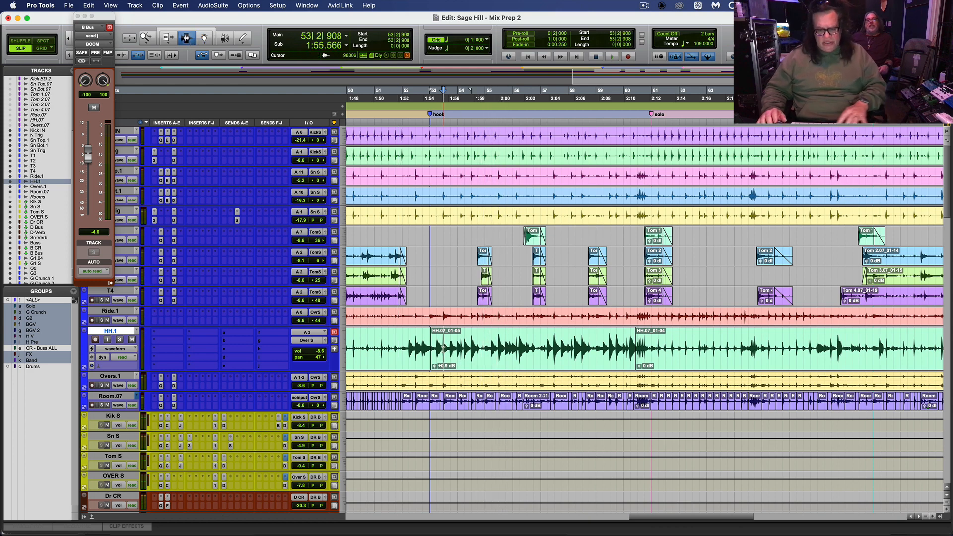
key("t")
key("t")
key("t")
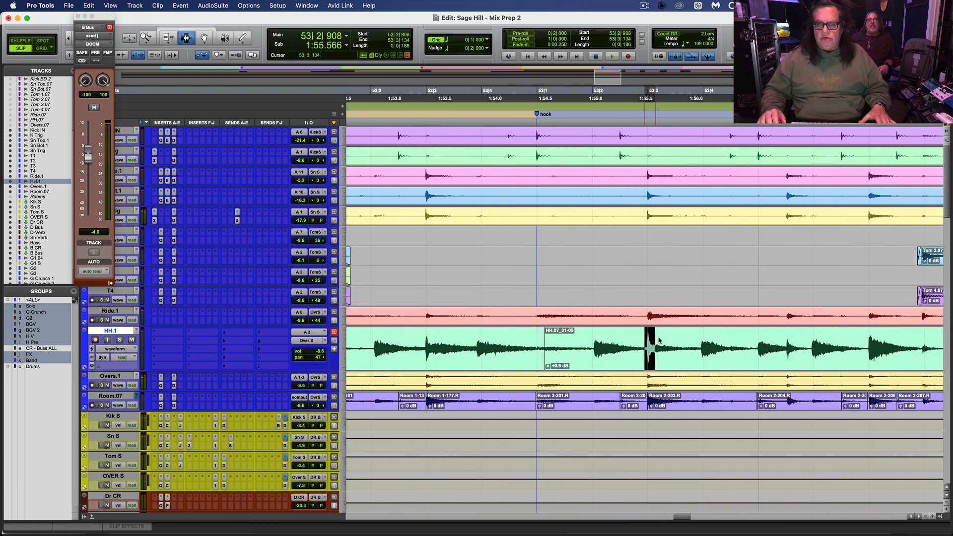
left_click_drag(659, 340, 702, 344)
key("super+e")
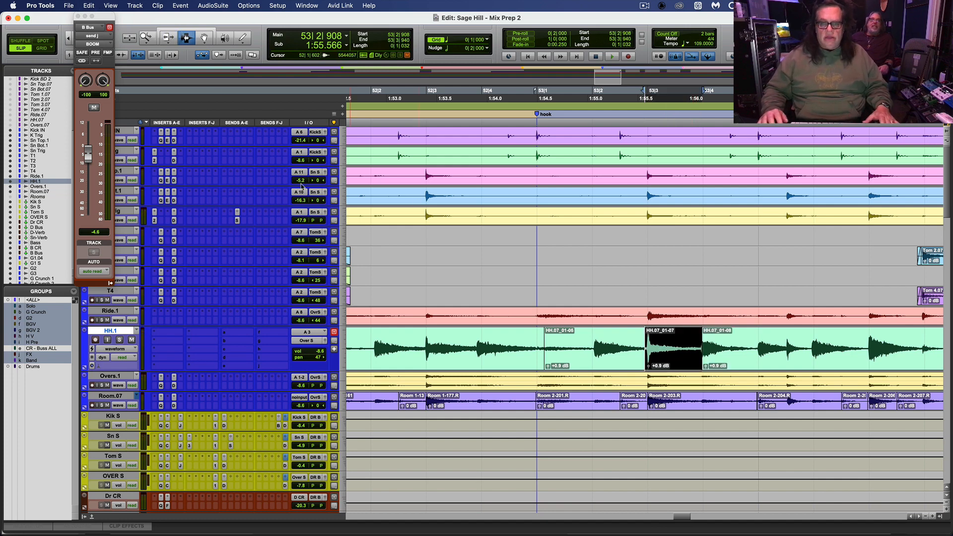
left_click_drag(648, 367, 648, 373)
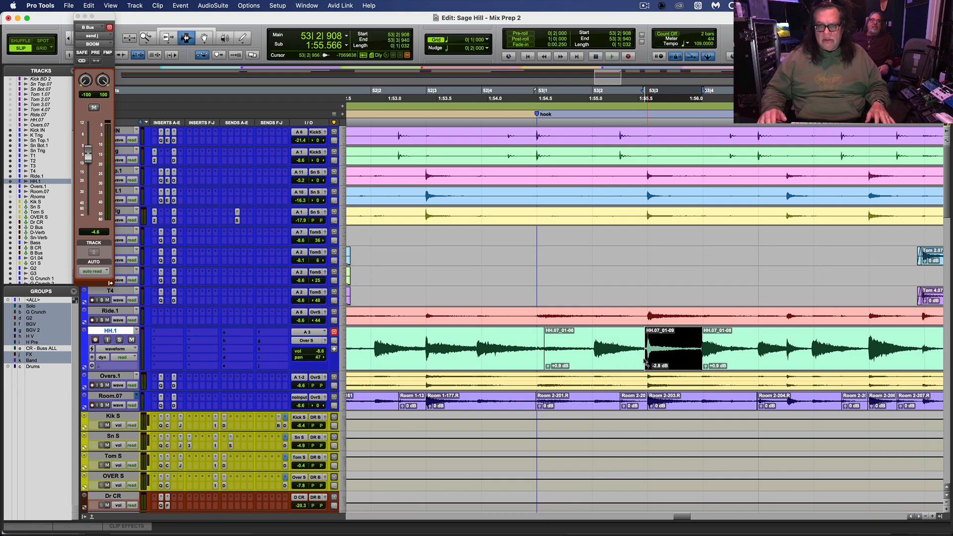
Step: Audition the middle of the hook from 56|1|416 with the surrounding drum clips in view
left_click(391, 290)
key("space")
key("r")
key("r")
key("r")
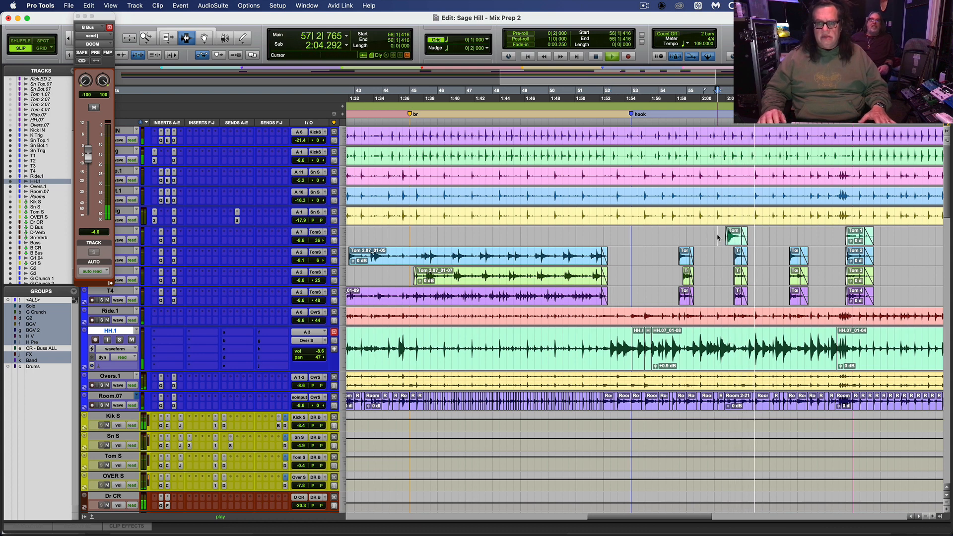
key("space")
Step: Raise the T1 fader to -5.7 dB in the mixer during playback and return to the edit view
left_click(122, 231)
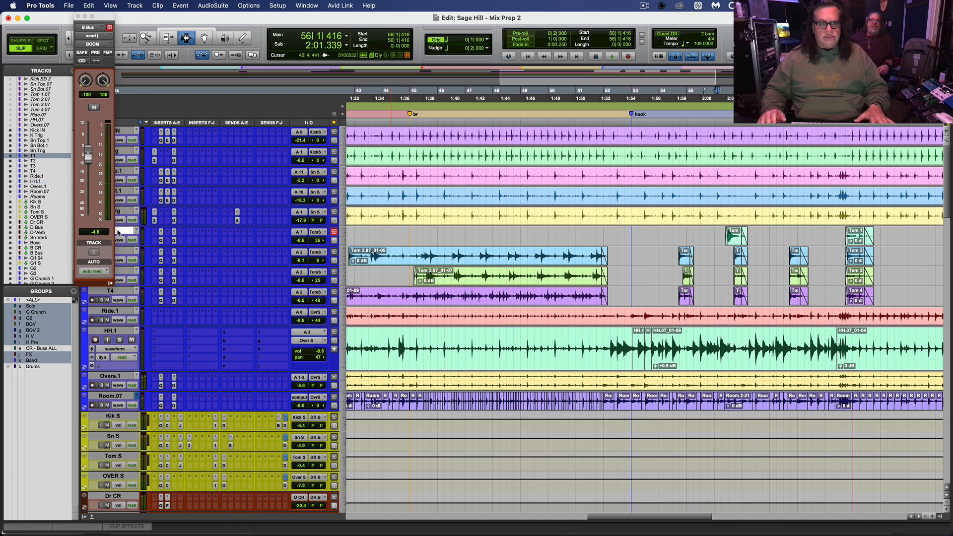
key("super+equal")
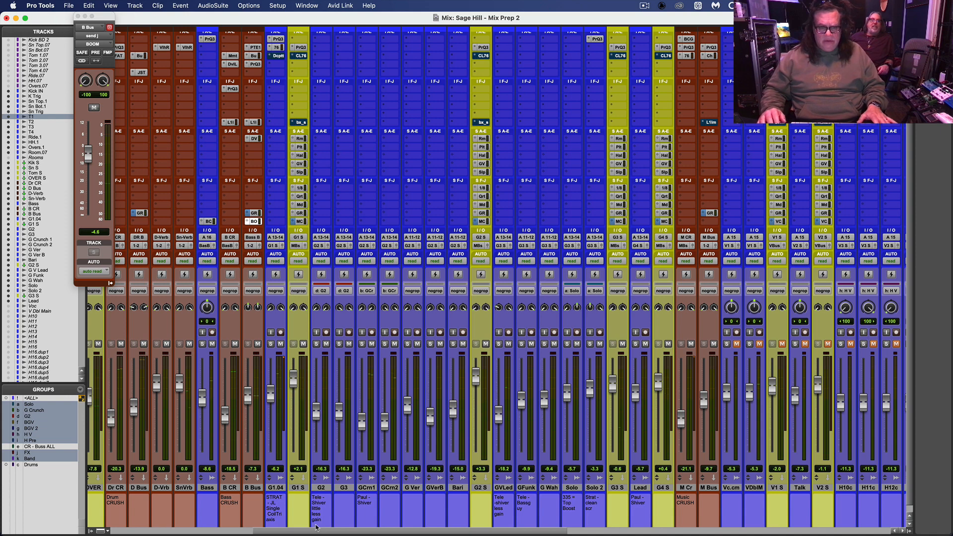
left_click_drag(312, 533, 62, 527)
key("space")
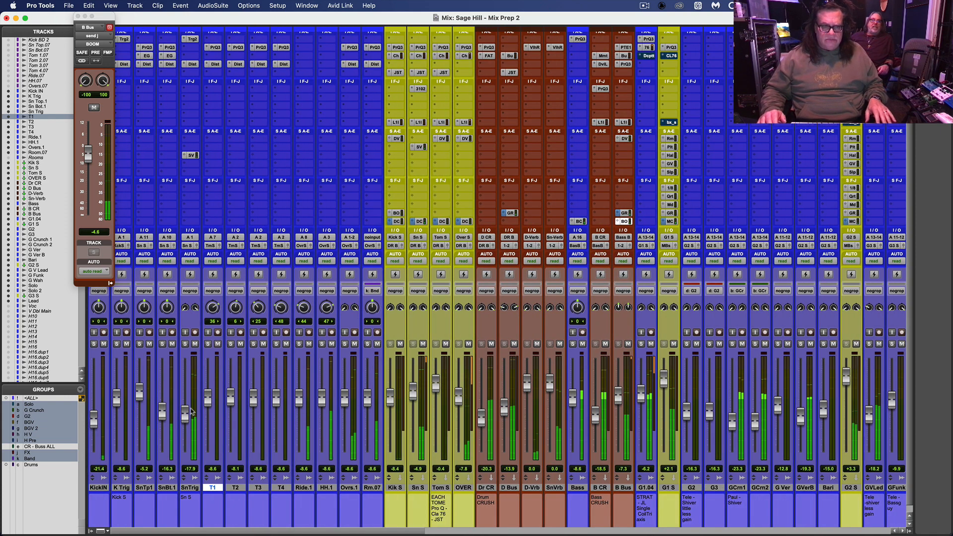
left_click_drag(208, 397, 213, 392)
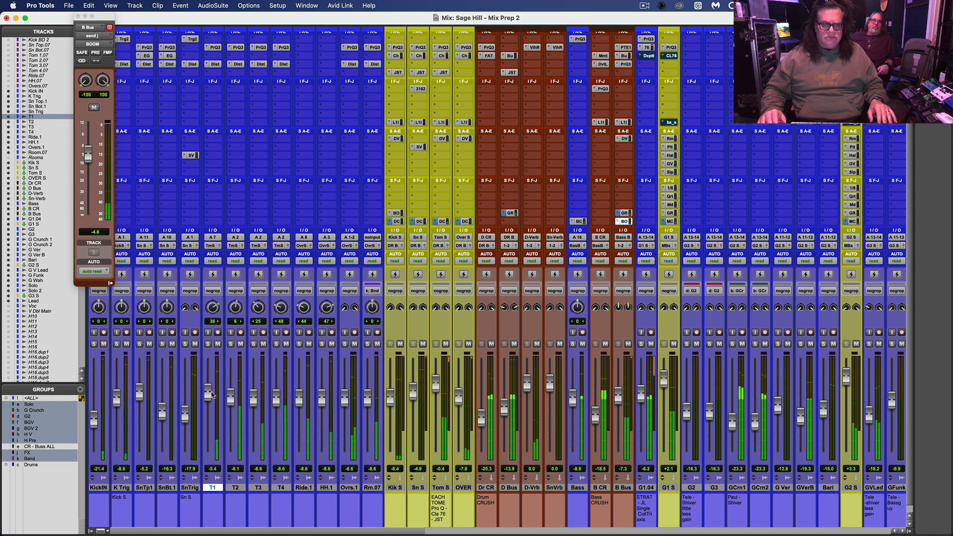
key("super+equal")
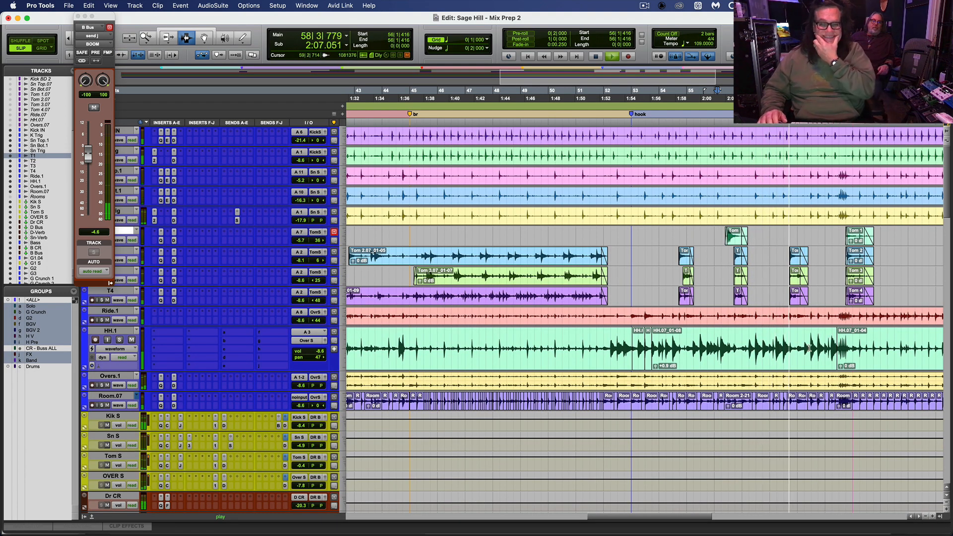
Step: Delete the T1 and T3 clips around the solo marker
left_click(845, 347)
key("t")
key("t")
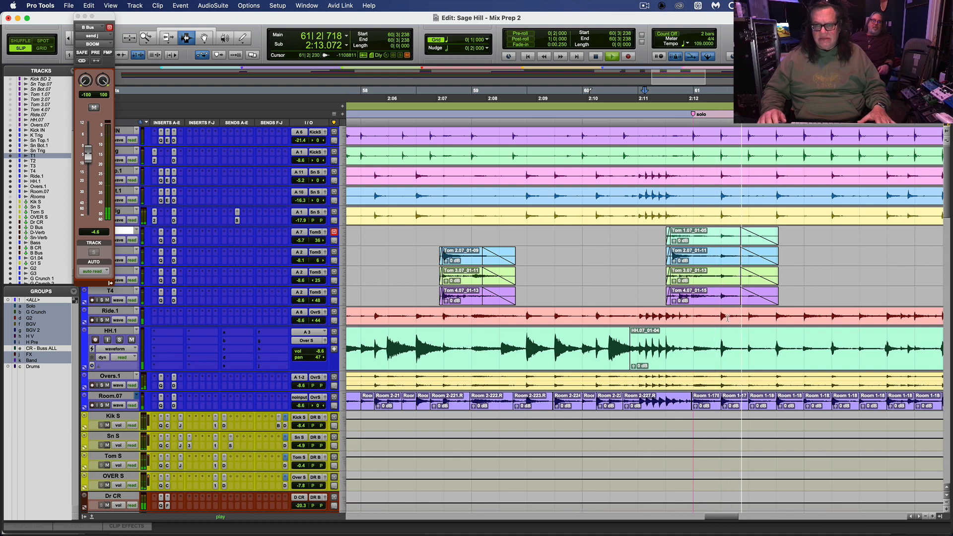
key("space")
double_click(711, 236)
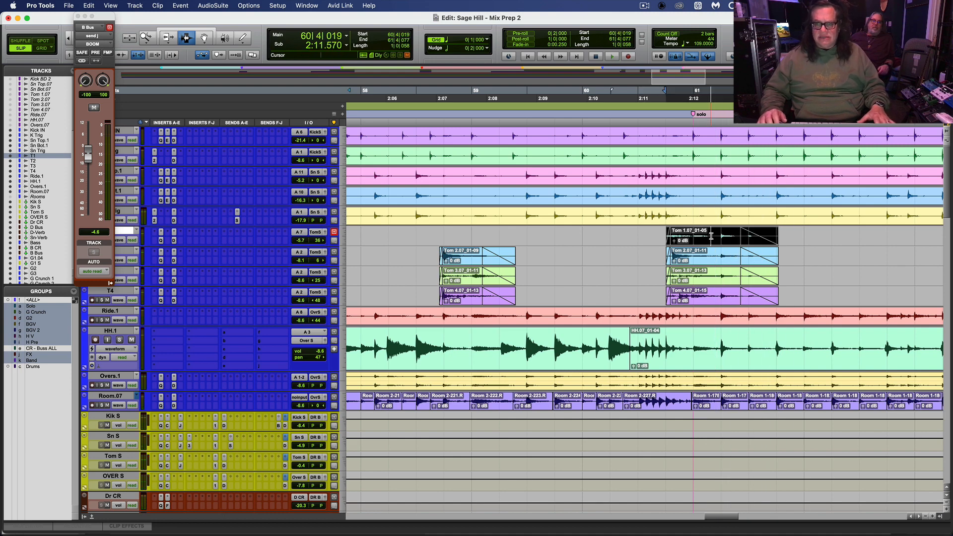
key("Delete")
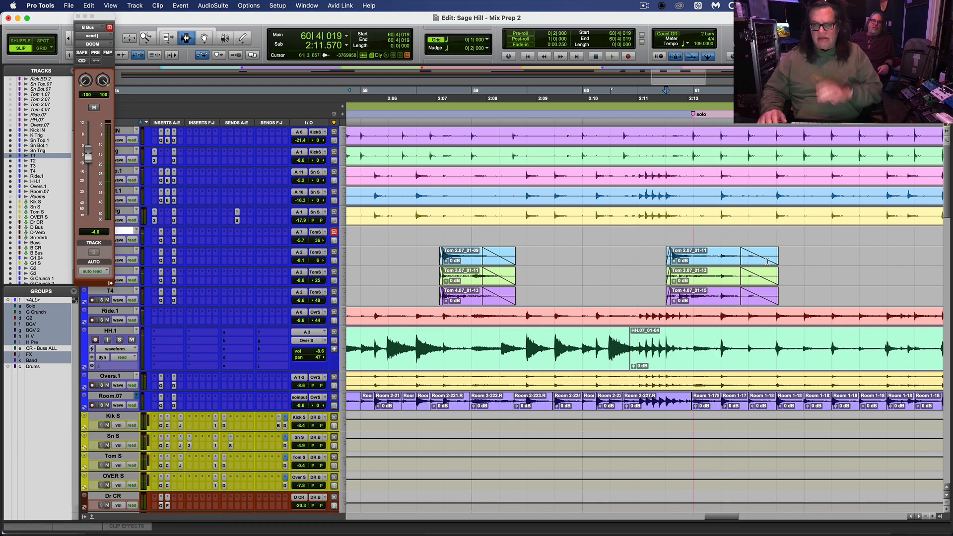
double_click(684, 281)
key("Delete")
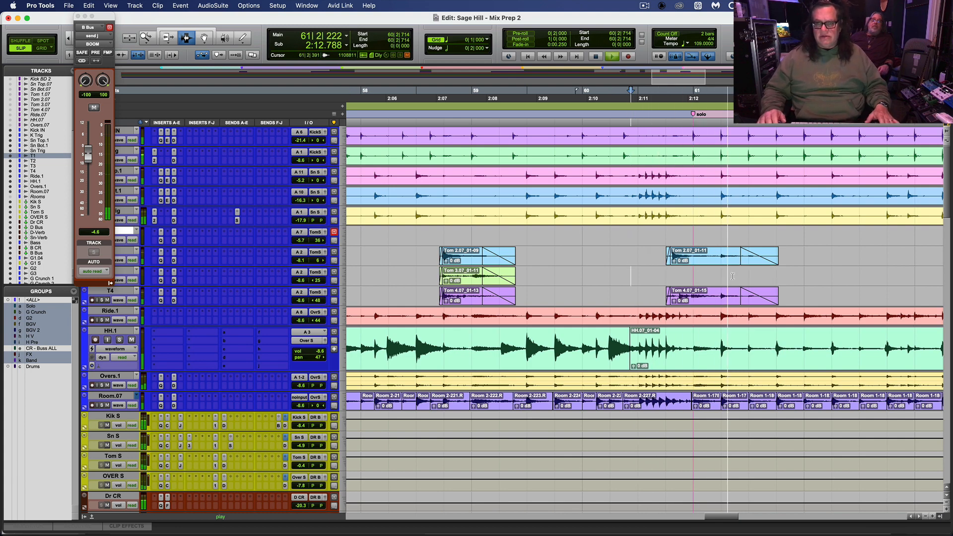
Step: Delete the ends of the T2 and T4 clips from 61|3|222 and fade them out from 61|1|706 with an equal-gain standard curve
left_click_drag(755, 255, 822, 298)
key("Delete")
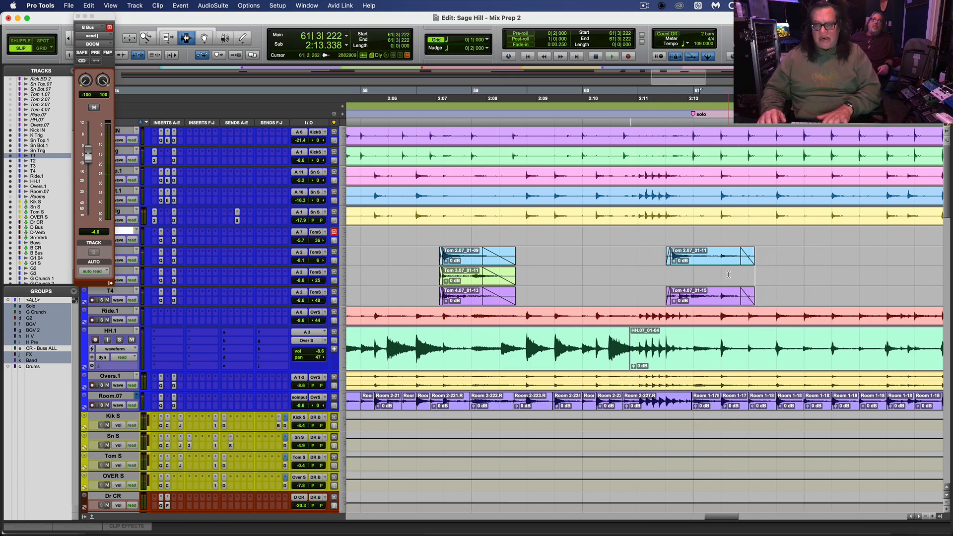
left_click_drag(715, 258, 797, 298)
key("super+f")
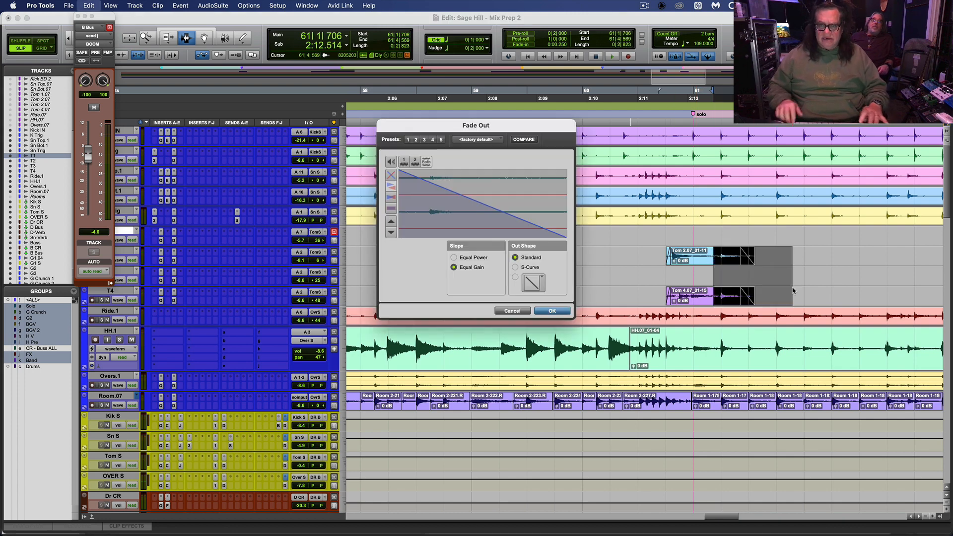
key("Return")
Step: Audition the song from 43|2|134 and move the B Bus send window clear of the track names
key("super+bracketleft")
key("super+bracketleft")
key("super+bracketleft")
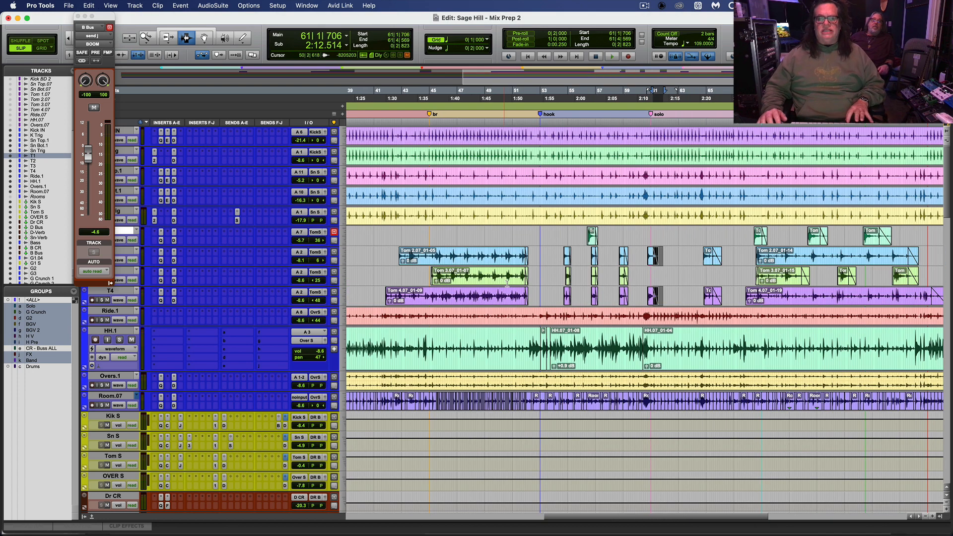
left_click(405, 242)
key("space")
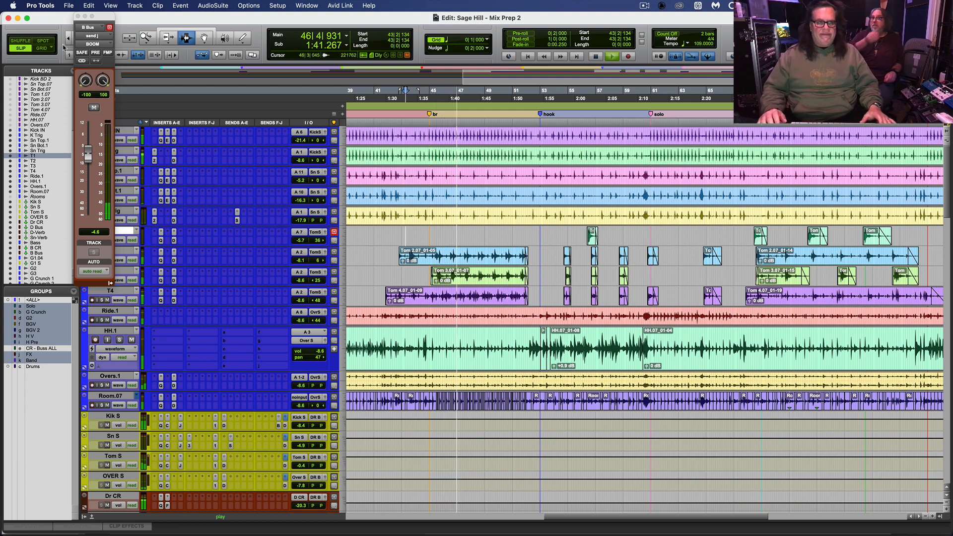
left_click_drag(113, 16, 67, 215)
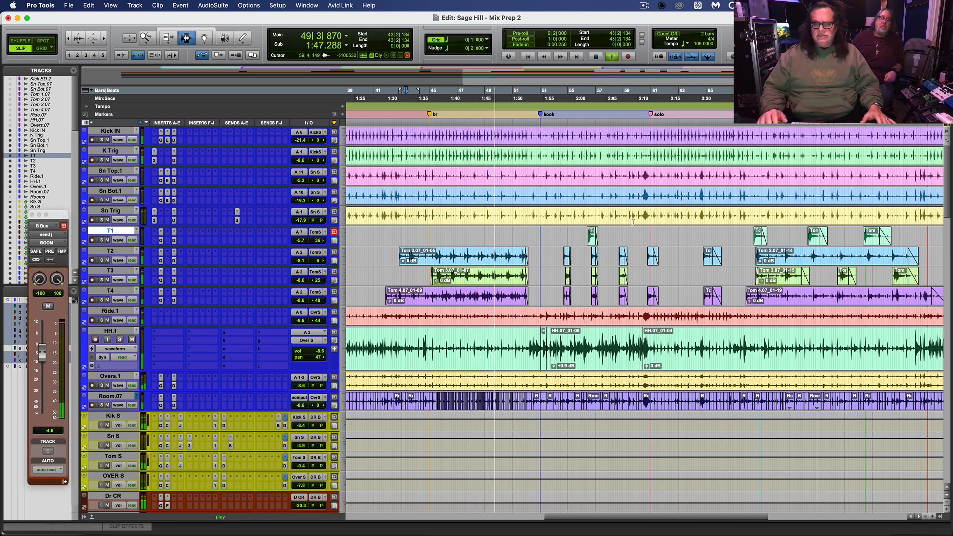
Step: Extend the start of the first louder HH.1 clip at the hook back to 52|2|005 with the Trim tool
left_click(524, 274)
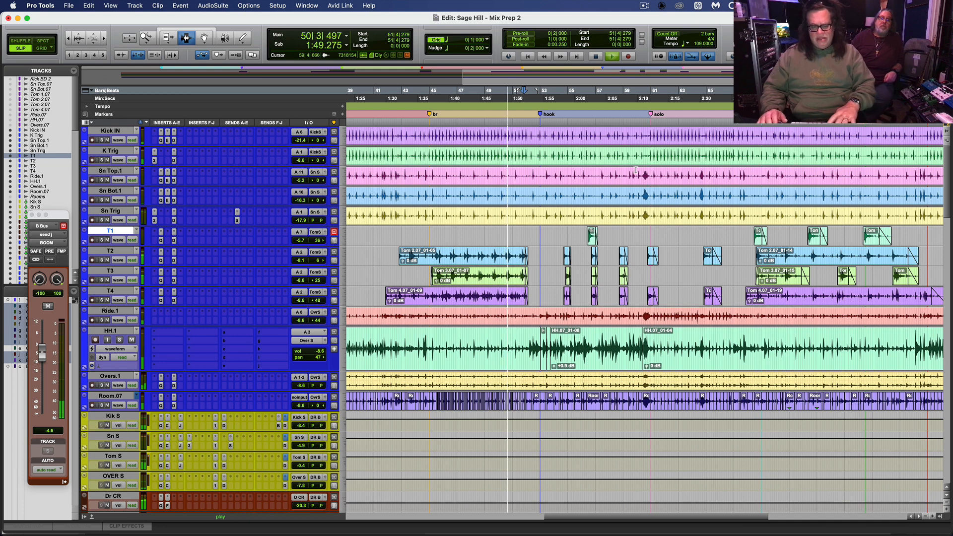
key("t")
key("t")
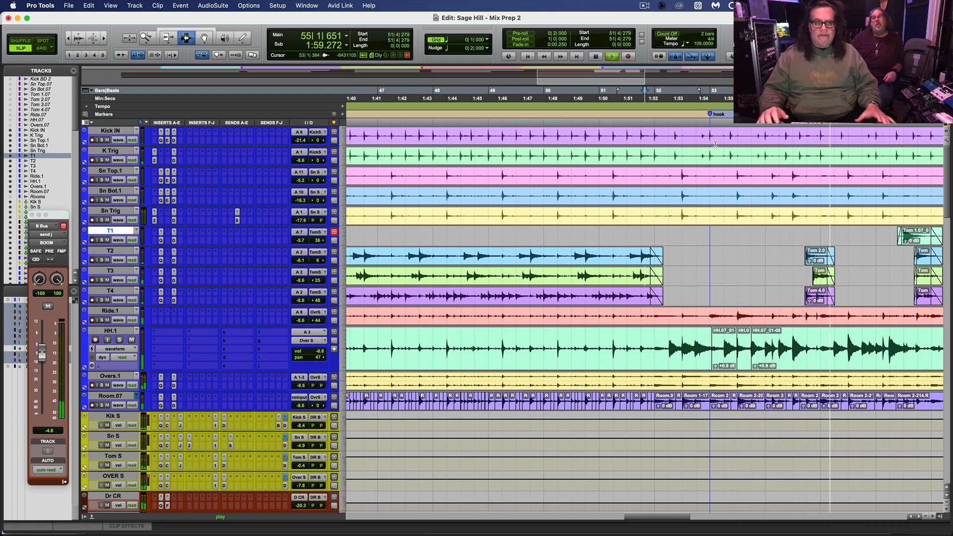
left_click(164, 39)
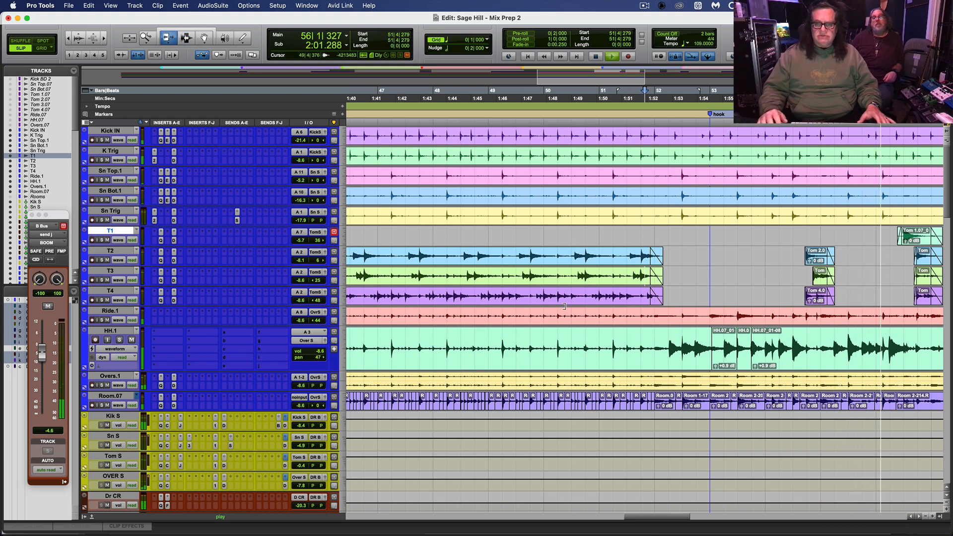
left_click_drag(718, 349, 670, 345)
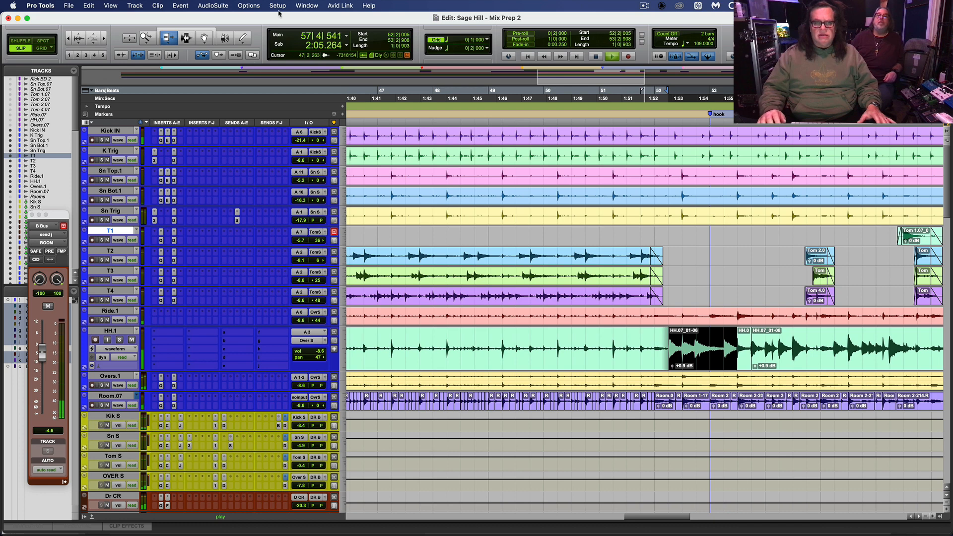
left_click(192, 31)
key("r")
key("r")
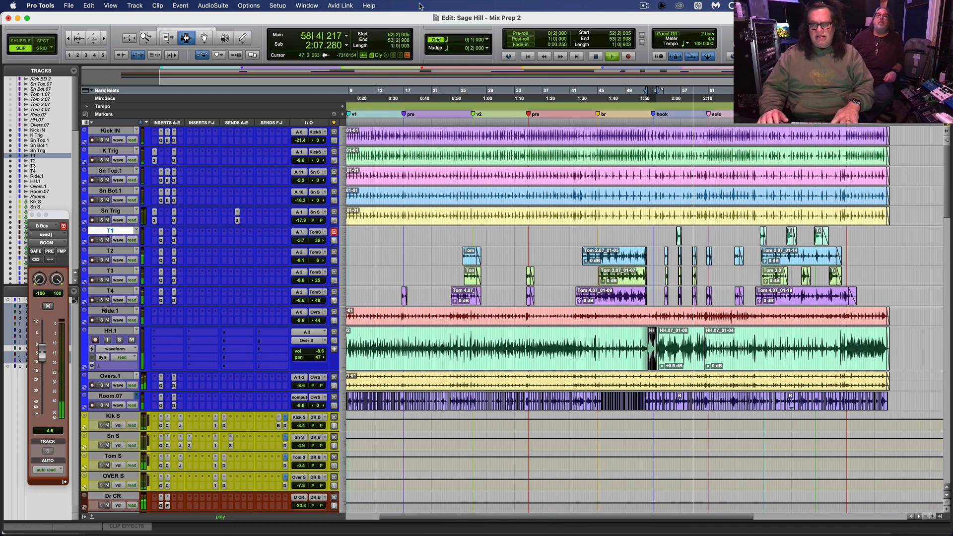
Step: Raise the GVerB fader to -17.9 dB and lower the Solo fader to -5.9 dB in the mixer
key("super+equal")
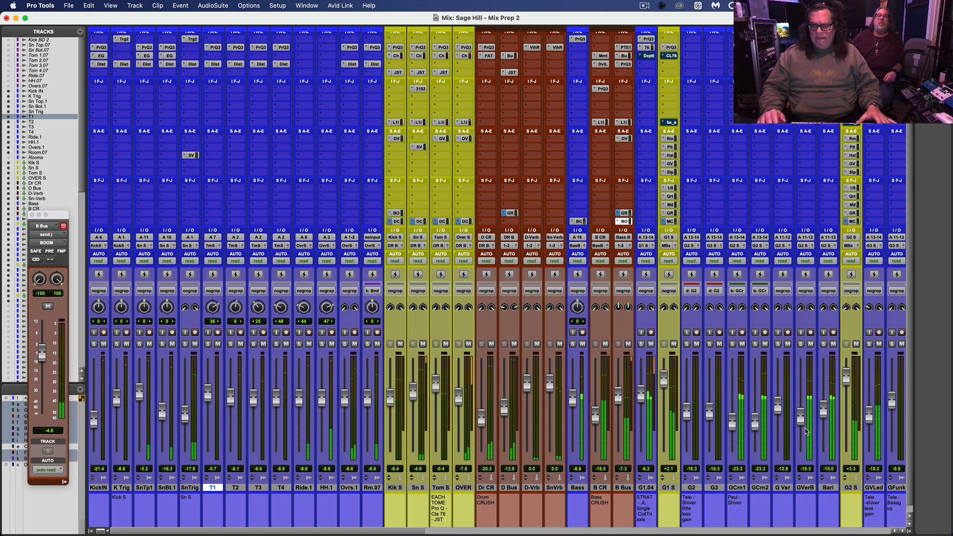
left_click_drag(803, 424, 805, 421)
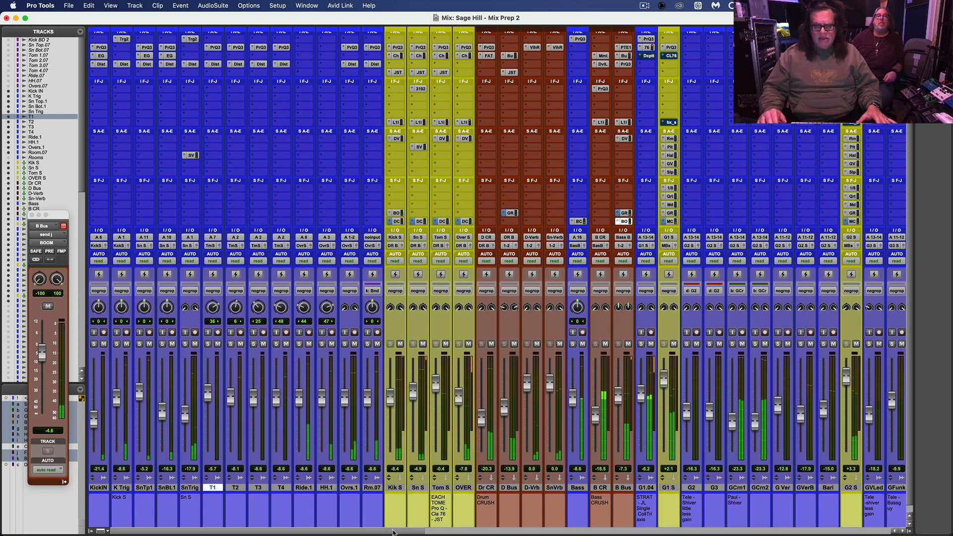
left_click_drag(392, 533, 517, 535)
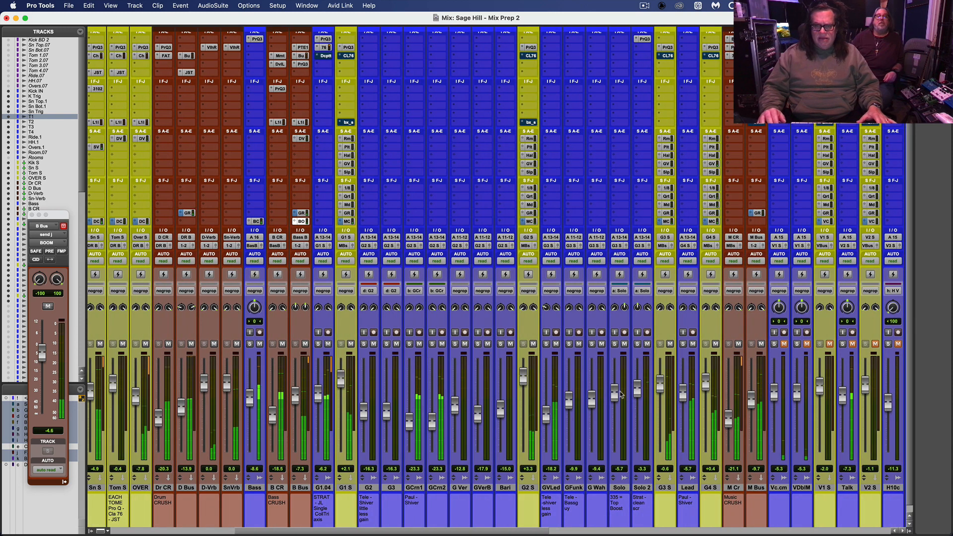
left_click_drag(615, 393, 616, 395)
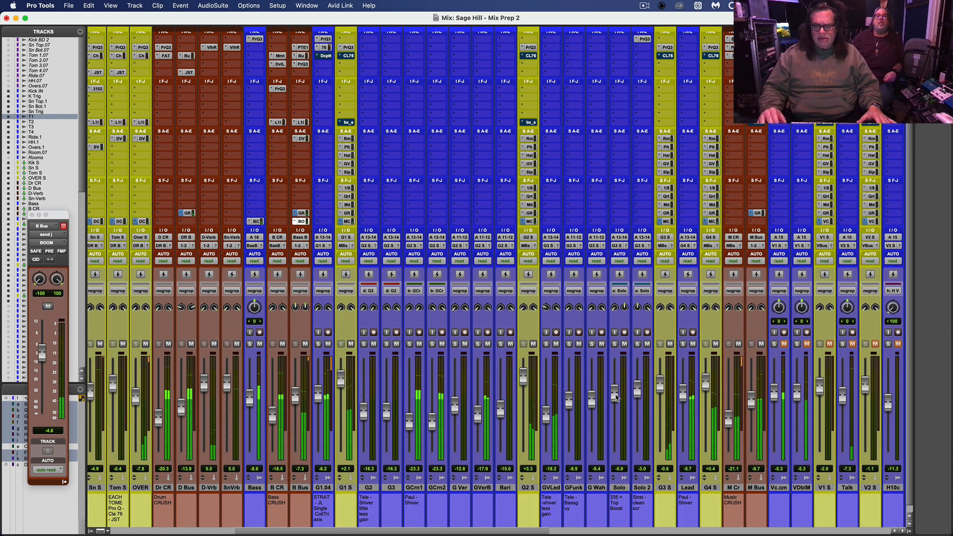
Step: Restart playback from 52|3|497, just before the hook marker
key("space")
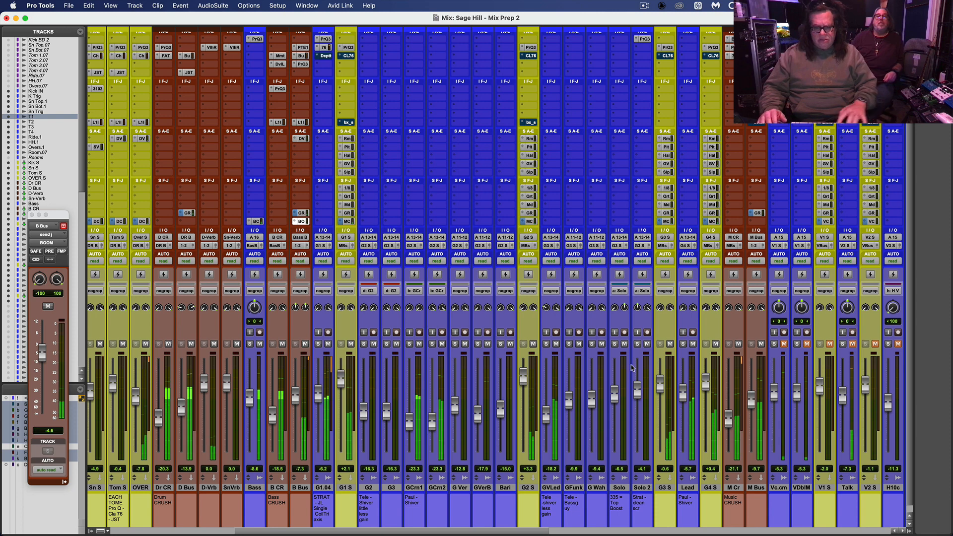
key("super+equal")
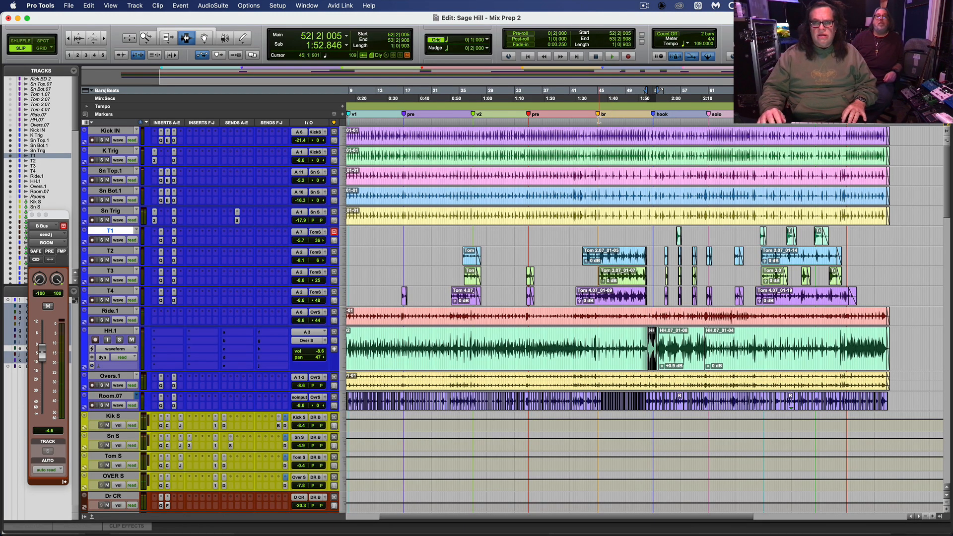
left_click(599, 121)
left_click(651, 123)
key("space")
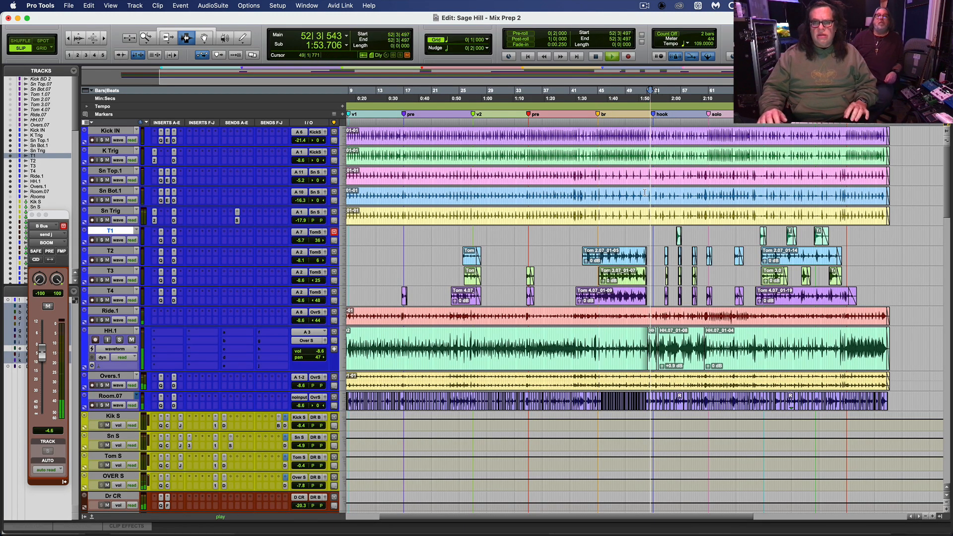
Step: Check the GVerB track in solo, and lower the Lead fader to -7.3 dB and the Solo fader to -6.8 dB
key("super+equal")
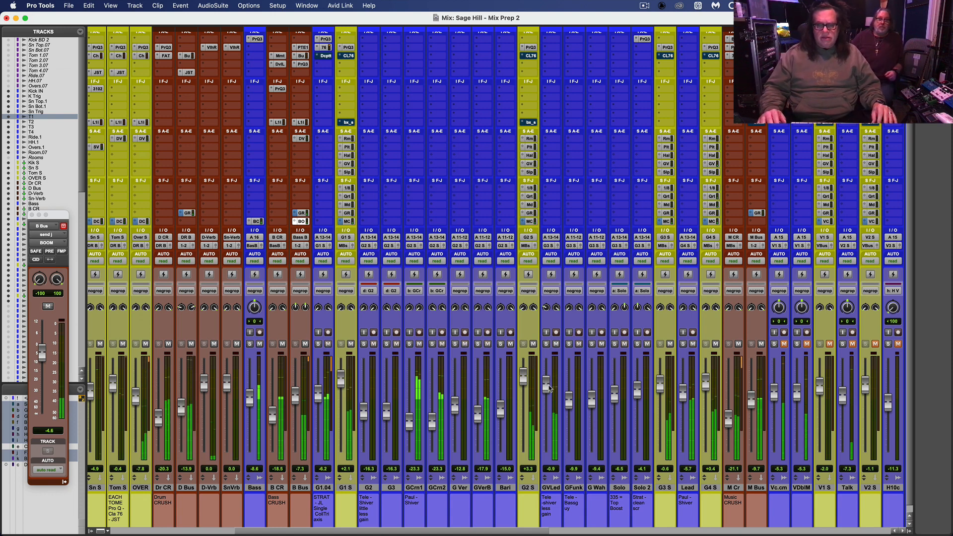
left_click(478, 344)
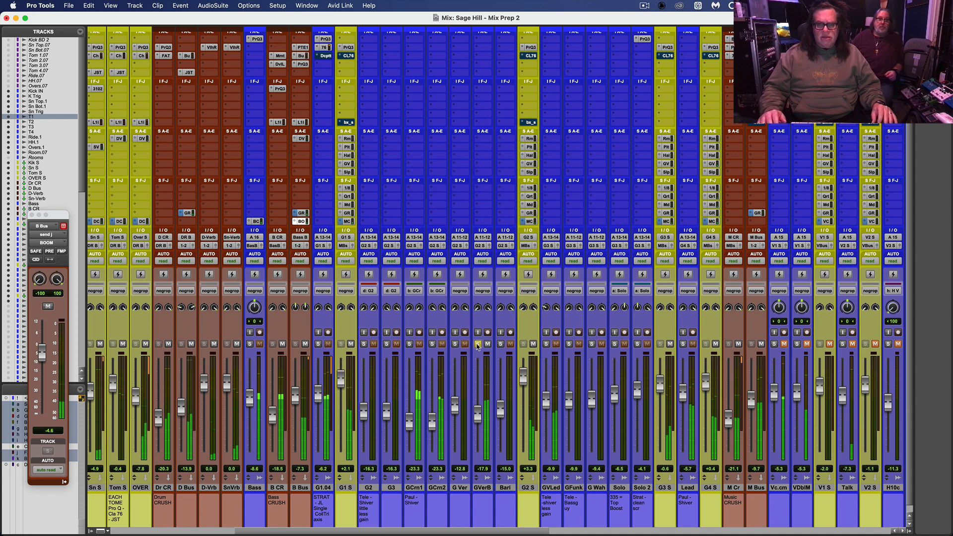
left_click(478, 344)
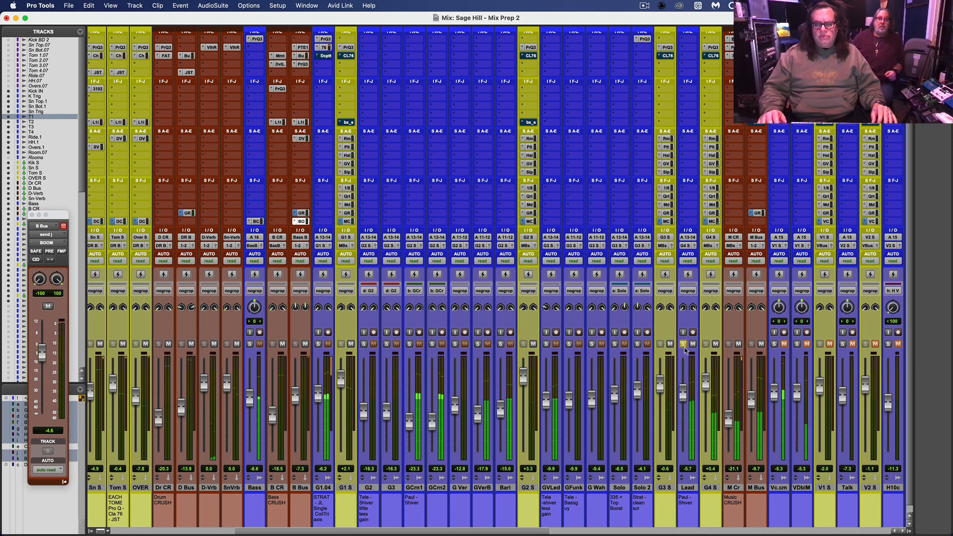
left_click_drag(685, 396, 686, 398)
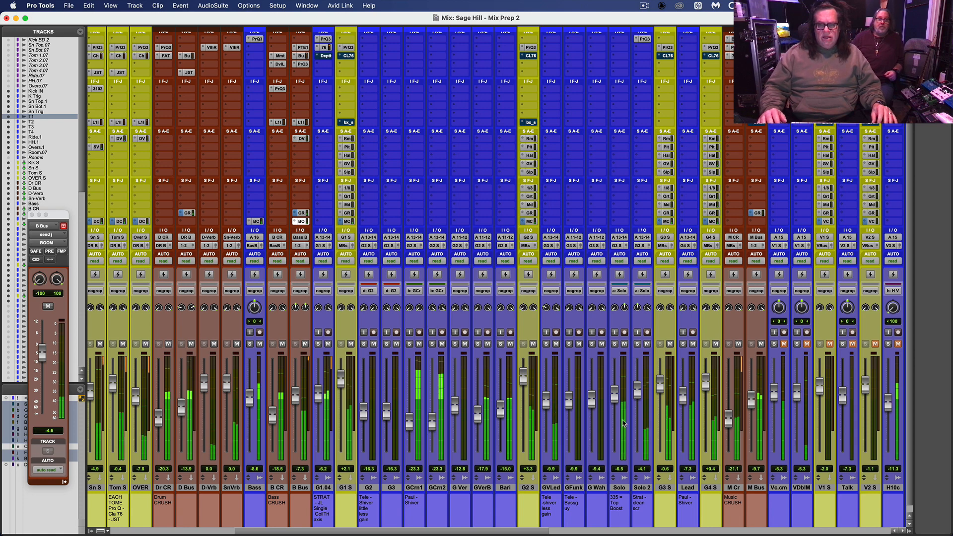
left_click_drag(615, 401, 615, 398)
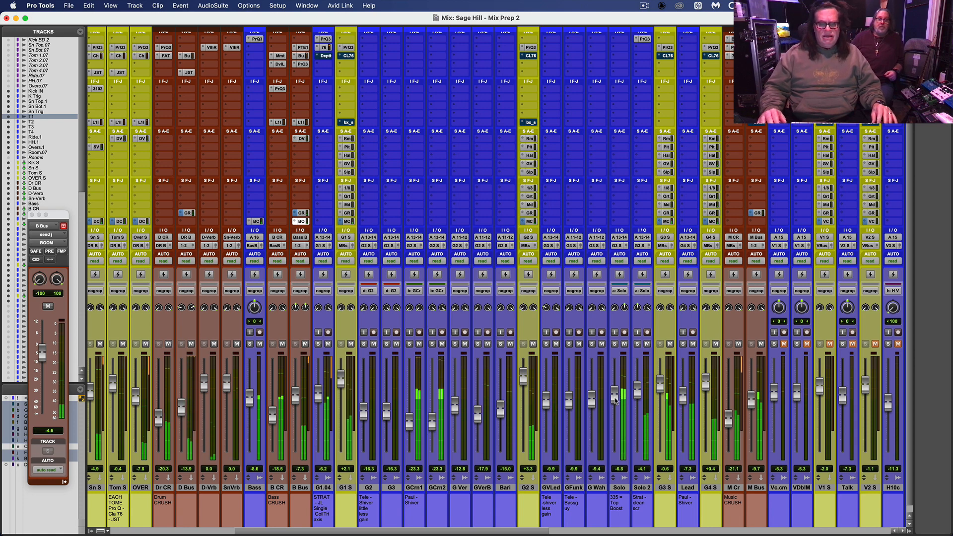
Step: Stop playback and insert a stereo L1 limiter in the last insert slot of the G3 S track
left_click(665, 89)
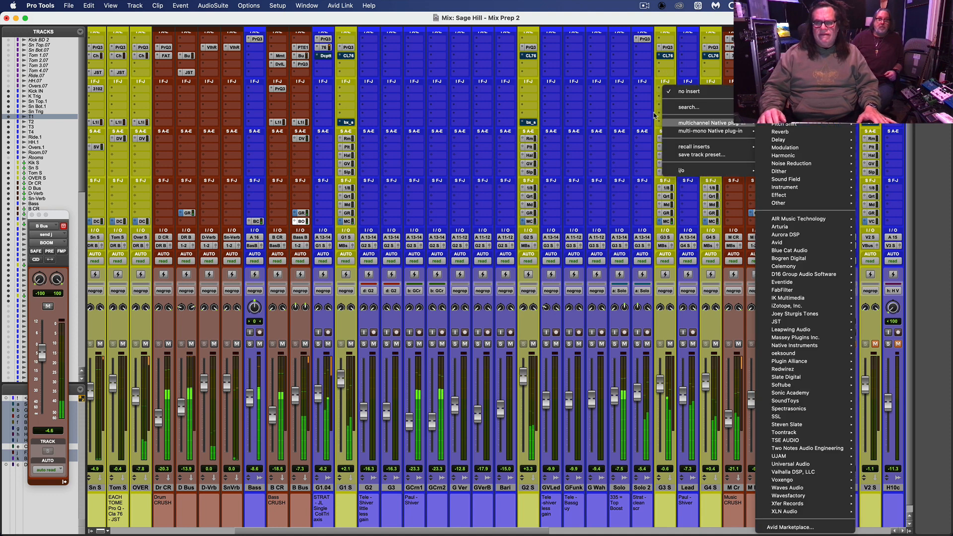
left_click(636, 108)
key("space")
left_click(662, 122)
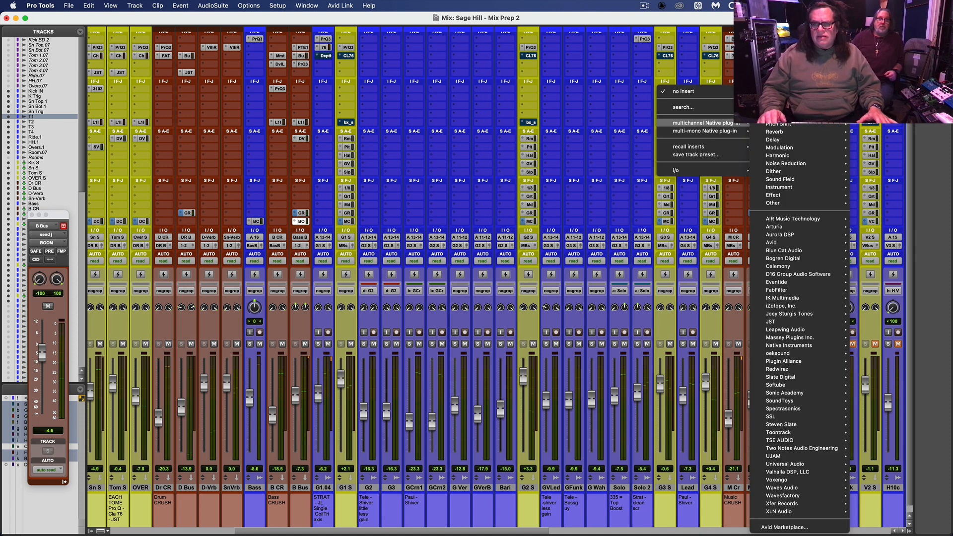
mouse_move(779, 116)
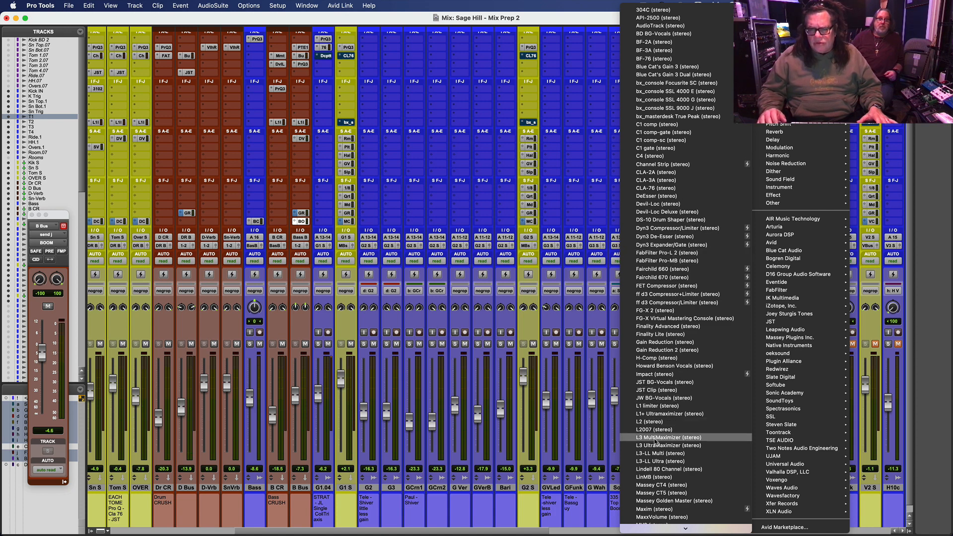
left_click(665, 406)
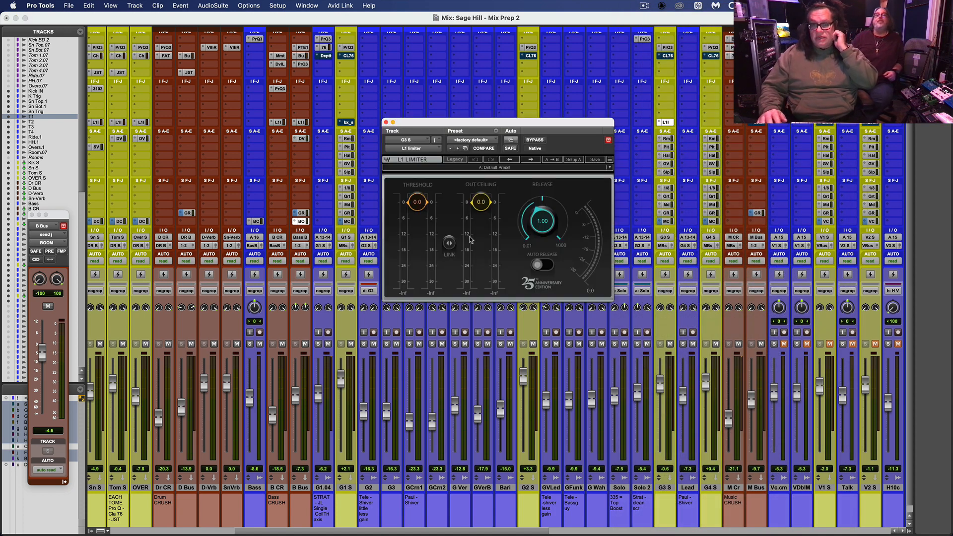
Step: Set the G3 S L1 limiter's threshold to -15.5 and output ceiling to -14.0 while auditioning the solo section
left_click_drag(449, 246, 449, 275)
key("super+equal")
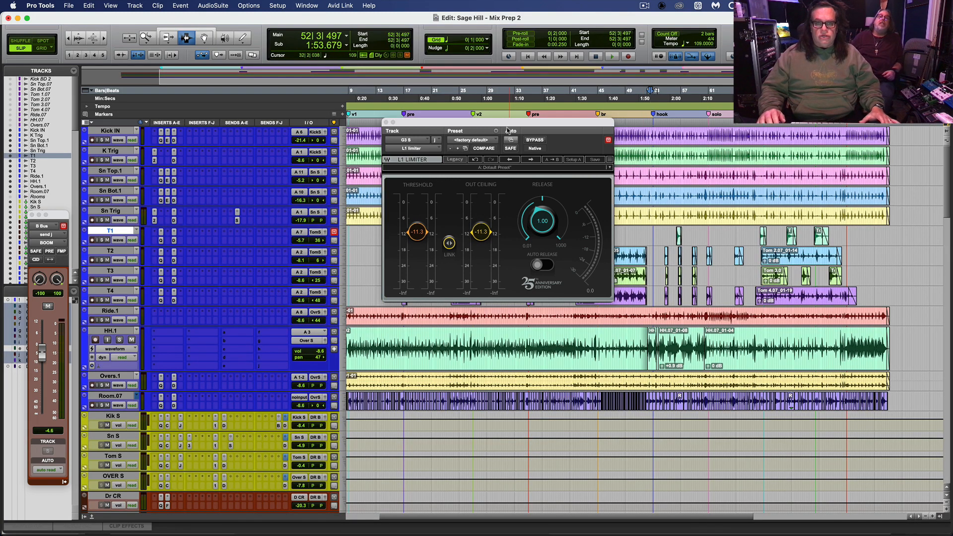
left_click_drag(508, 131, 416, 124)
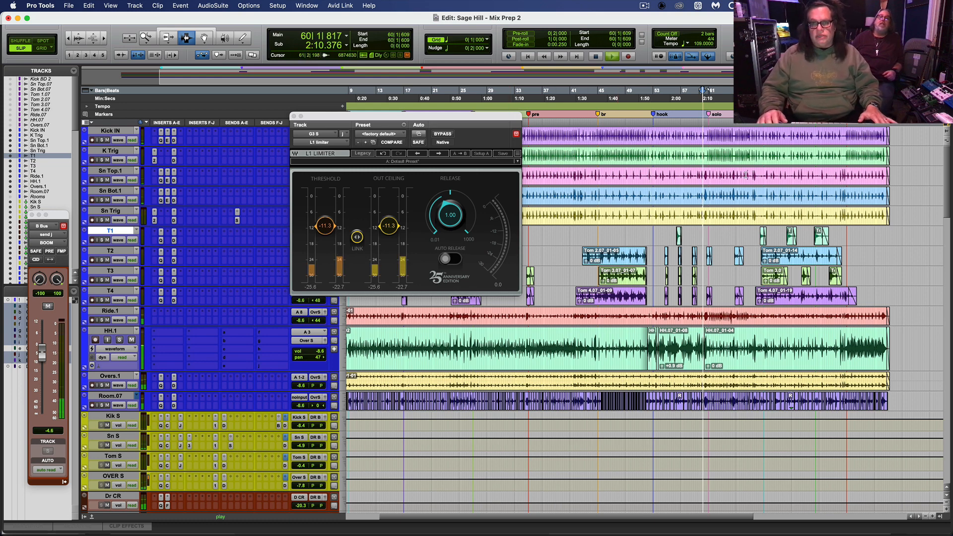
key("super+equal")
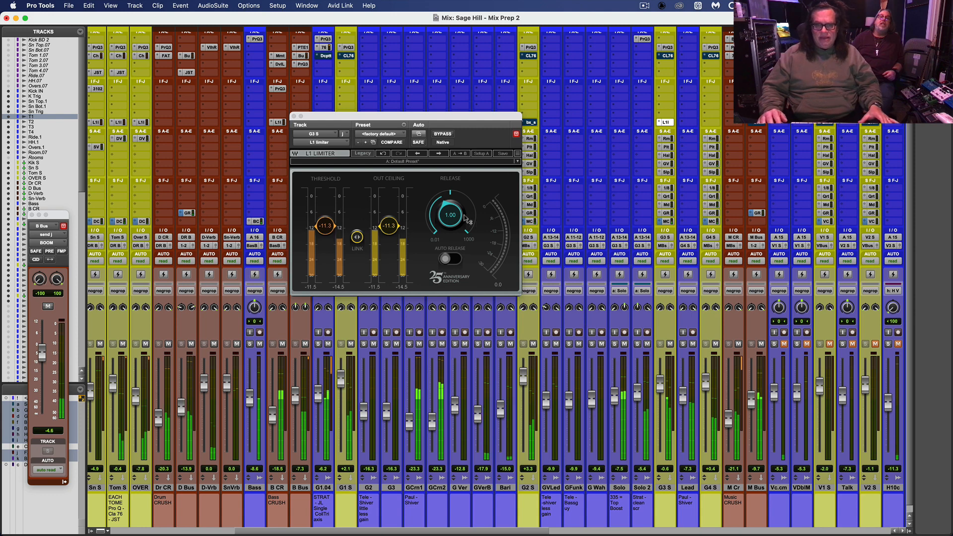
left_click_drag(362, 239, 389, 233)
key("space")
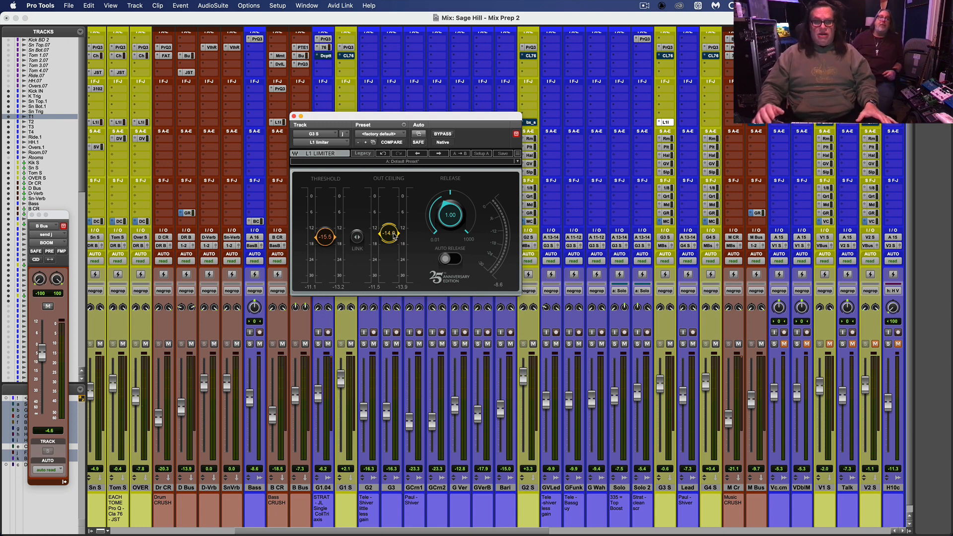
Step: Copy the L1 limiter to Solo 2 with threshold -18.6 and output ceiling -17.1, and adjust the Solo 2 fader
key("space")
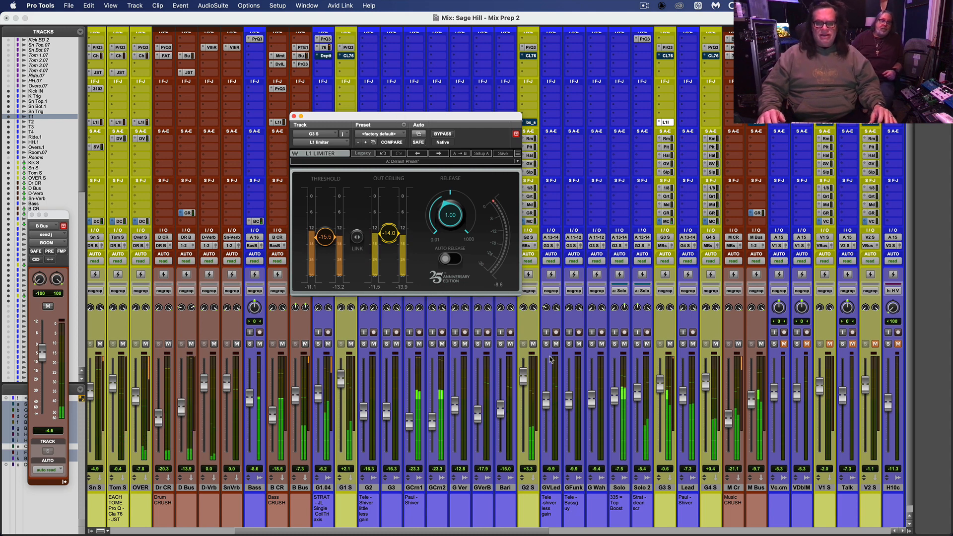
left_click(637, 344)
left_click(637, 344)
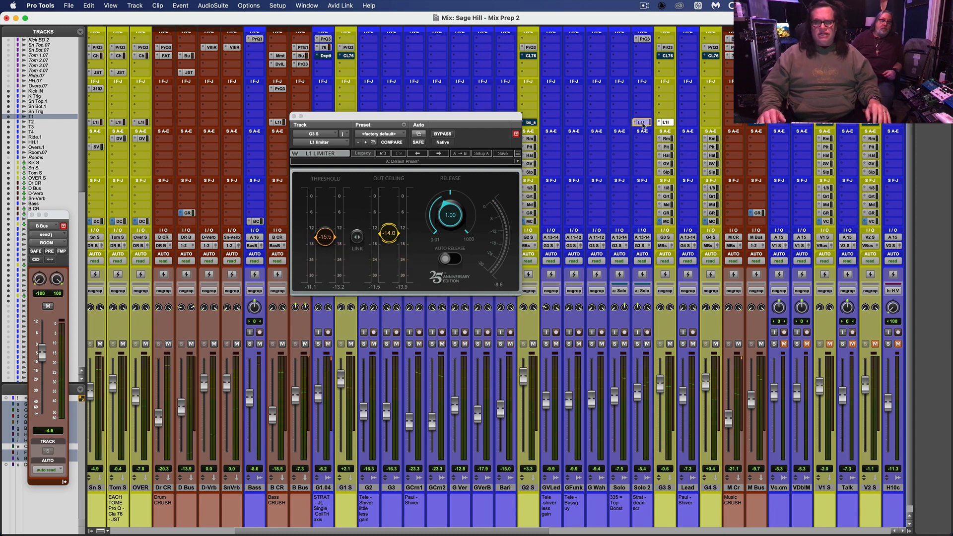
left_click(643, 124)
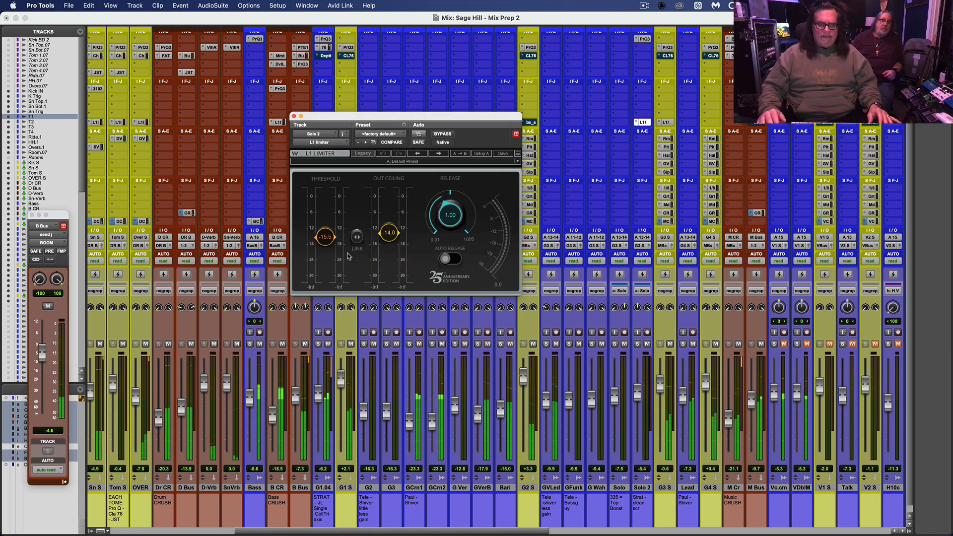
left_click_drag(357, 243, 357, 251)
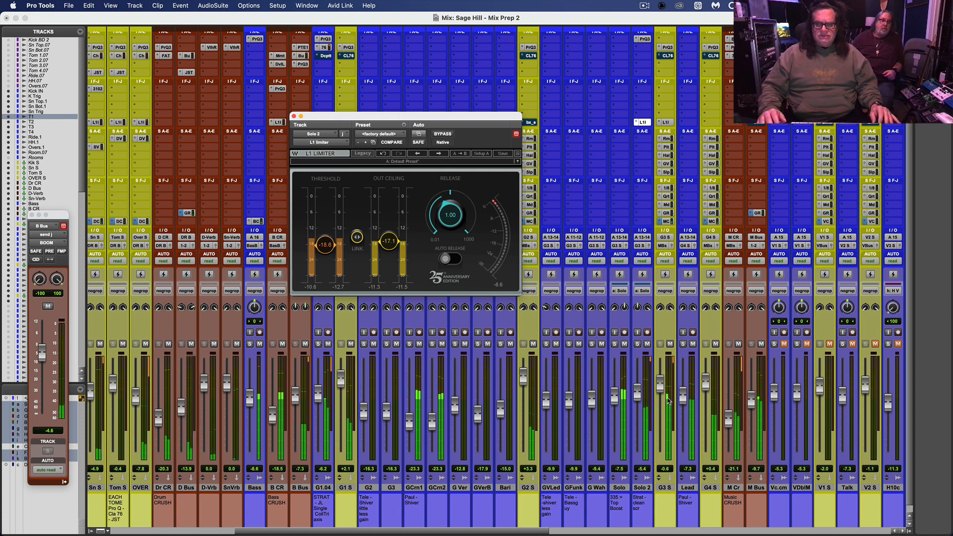
mouse_move(639, 395)
left_mouse_down()
mouse_move(614, 392)
mouse_move(636, 395)
left_mouse_up()
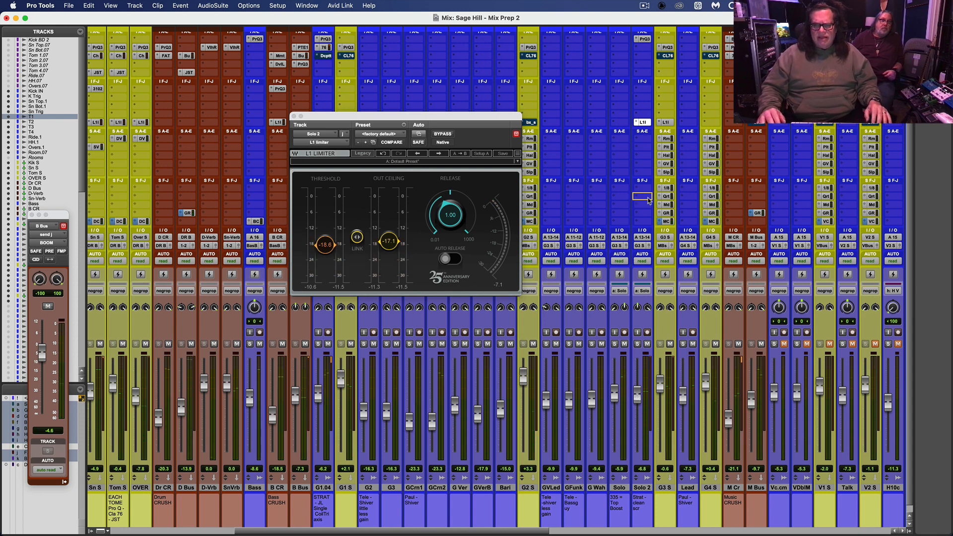
Step: Copy the 1/8 and Qrt sends to Solo and Solo 2, set Solo's 1/8 send to -16.3 dB, and adjust the Solo 2 fader
left_click_drag(626, 198, 645, 197)
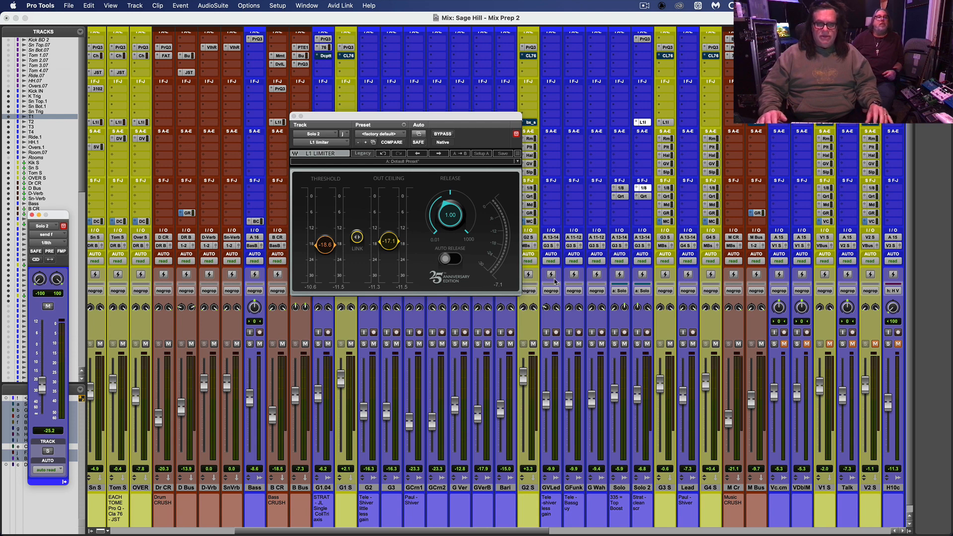
left_click(622, 189)
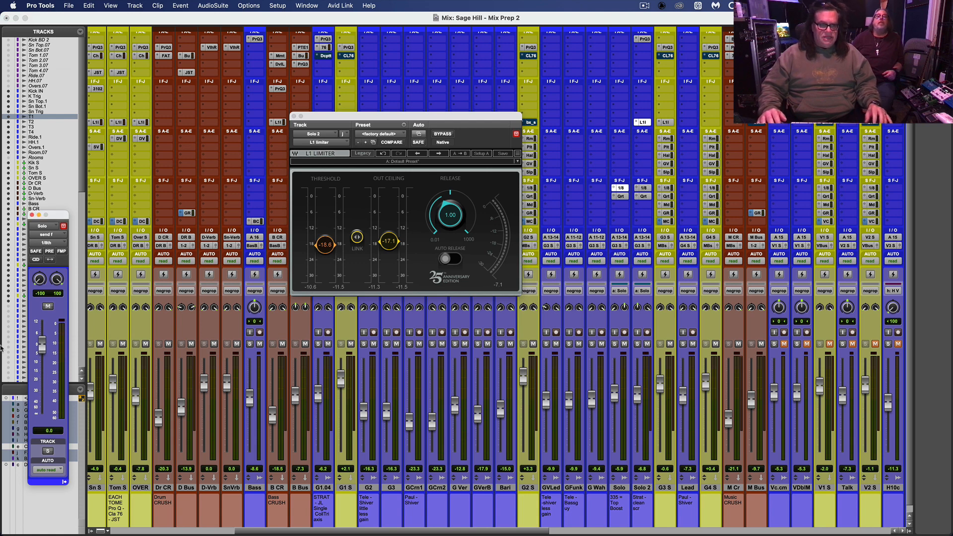
key("space")
mouse_move(42, 375)
left_mouse_down()
mouse_move(49, 338)
mouse_move(51, 383)
left_mouse_up()
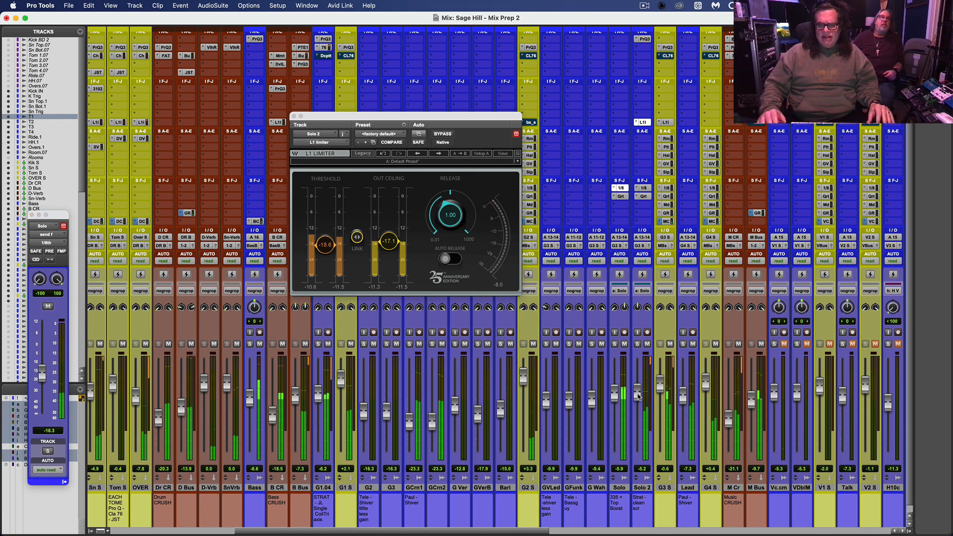
left_click_drag(639, 397, 640, 401)
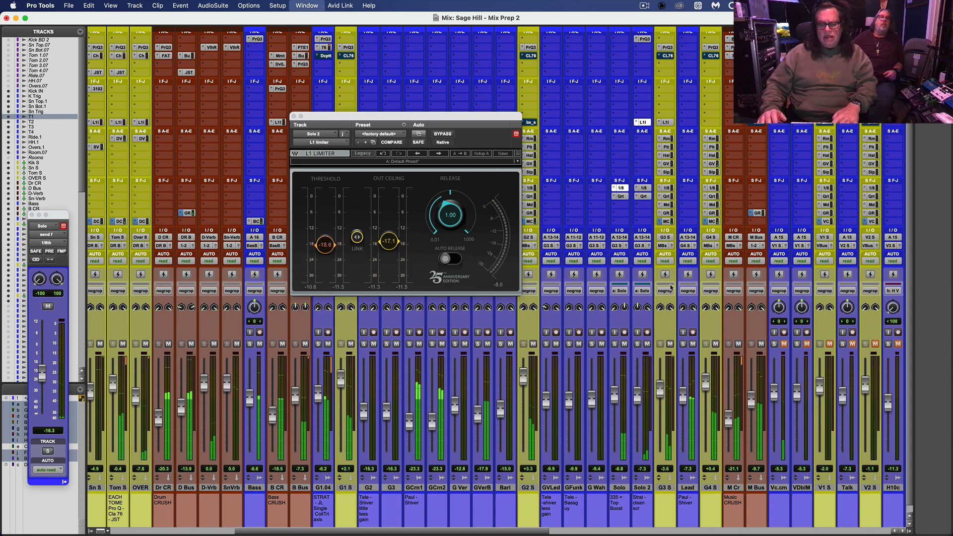
Step: Play the hook from 52|4|569 and zoom the timeline in around 59|1|835
key("super+equal")
left_click(652, 119)
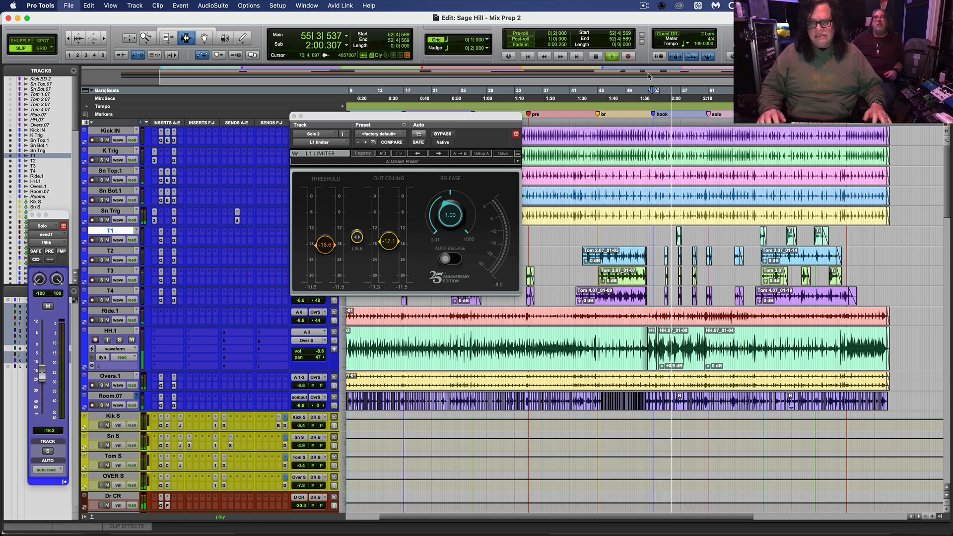
left_click(696, 184)
key("t")
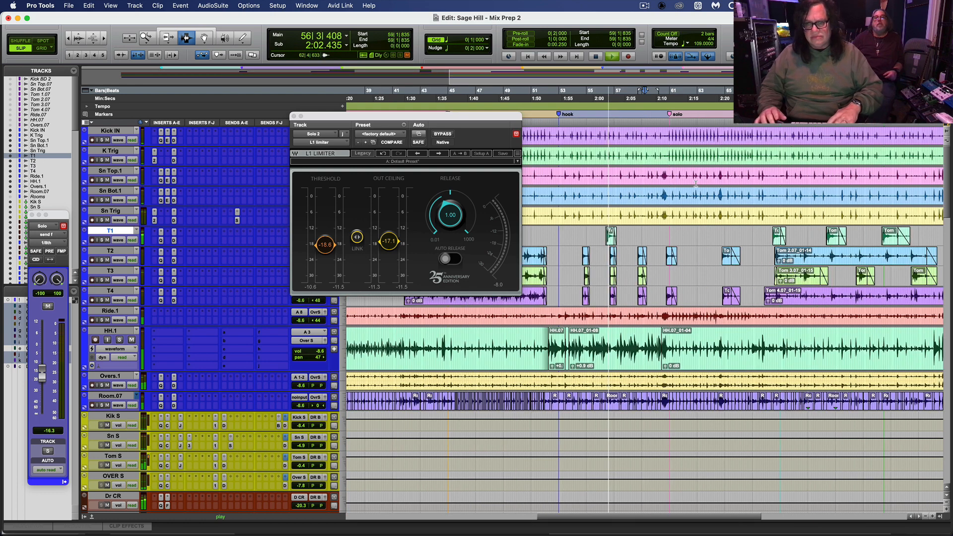
key("t")
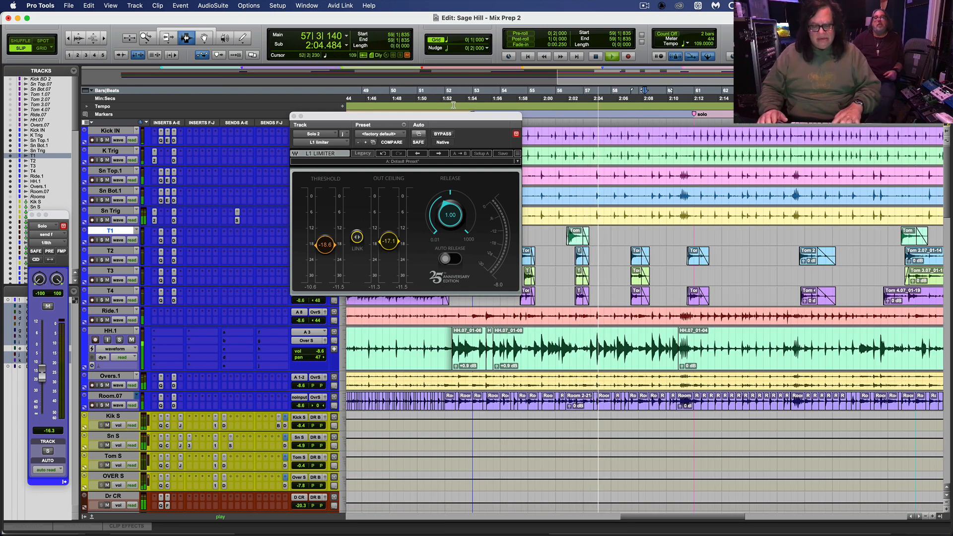
Step: Lower the Lead fader to -9.1 dB and set the Solo fader to -6.5 dB during playback
key("super+equal")
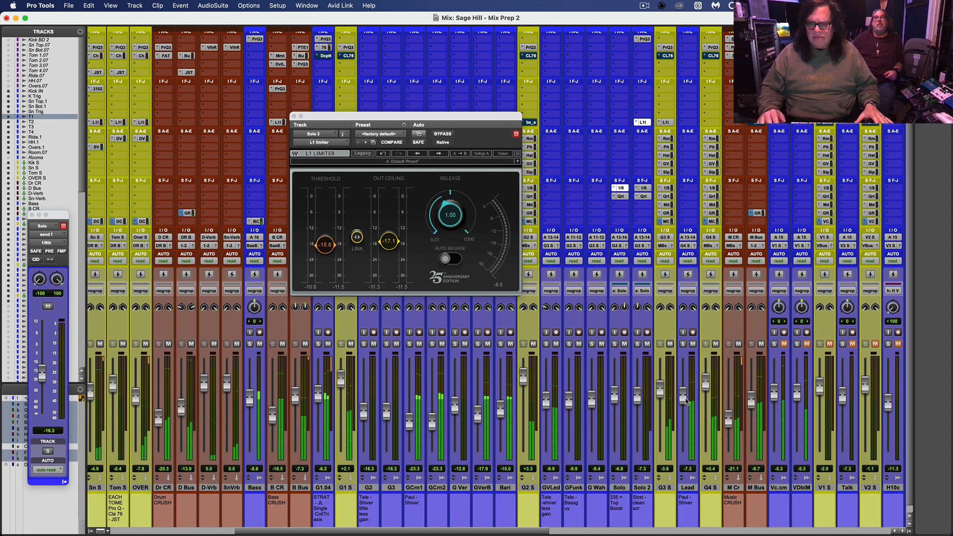
left_click_drag(686, 401, 687, 404)
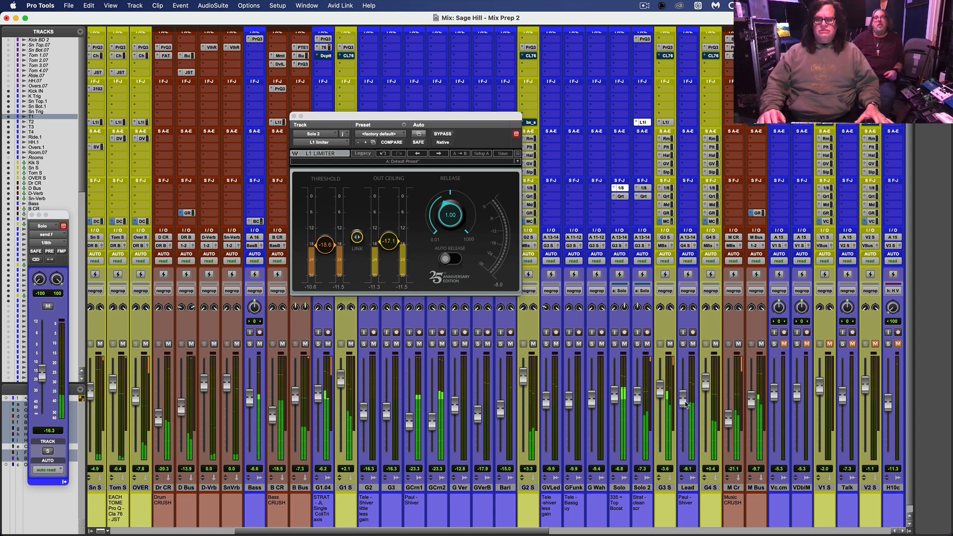
left_click_drag(612, 398, 614, 397)
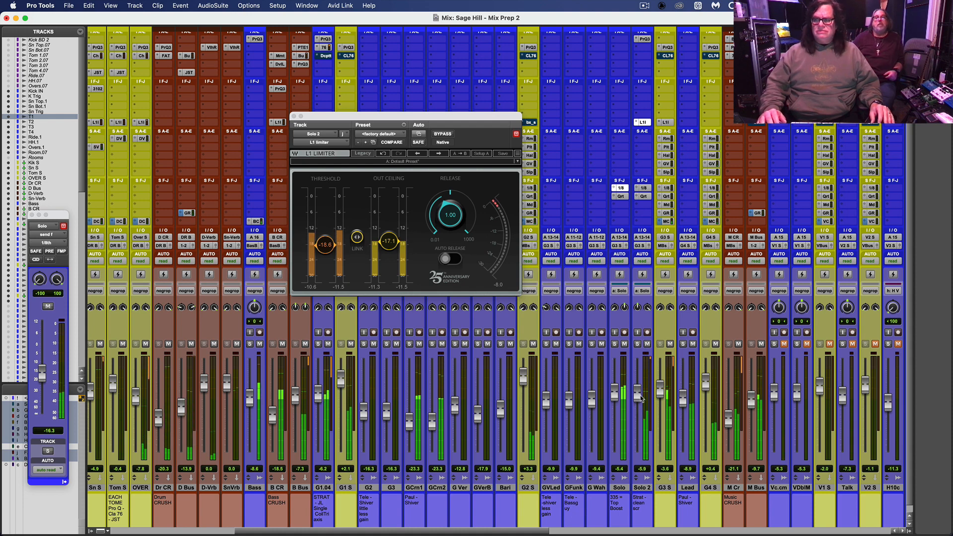
left_click_drag(617, 396, 617, 397)
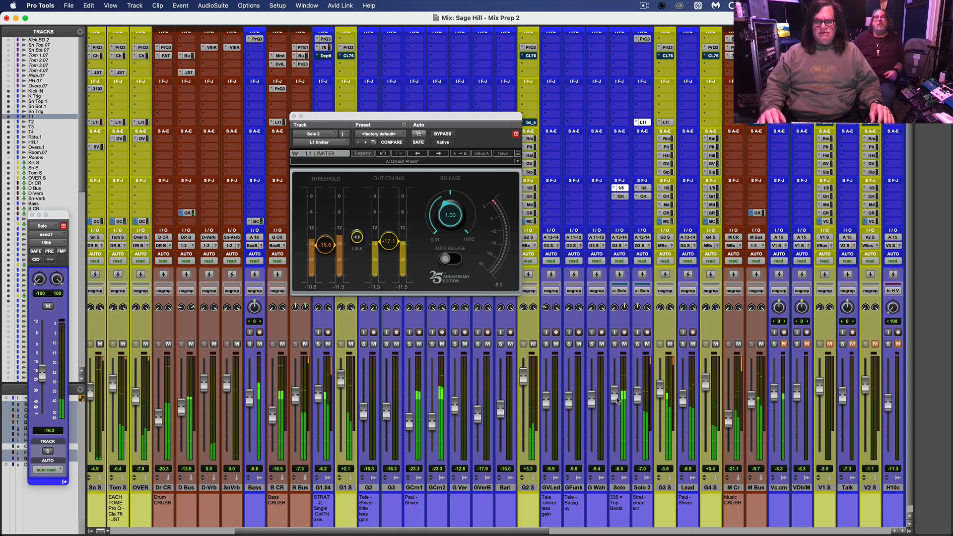
Step: Audition the start of the solo section from 60|4|956 in the Edit window
key("super+equal")
key("space")
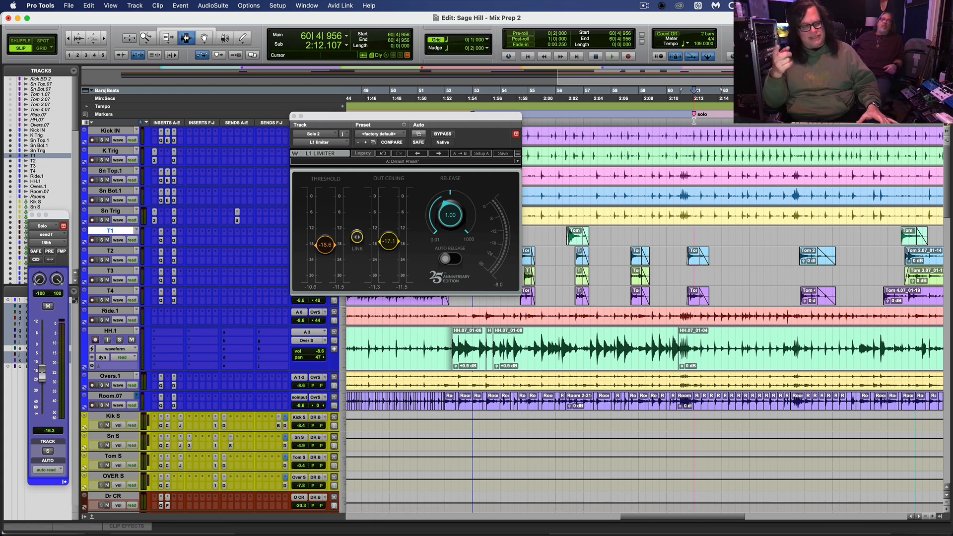
key("space")
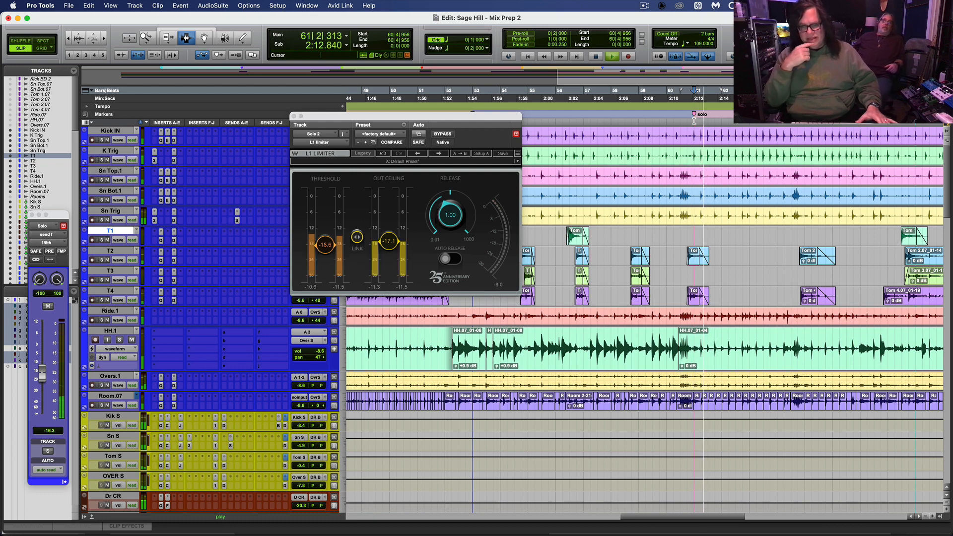
key("space")
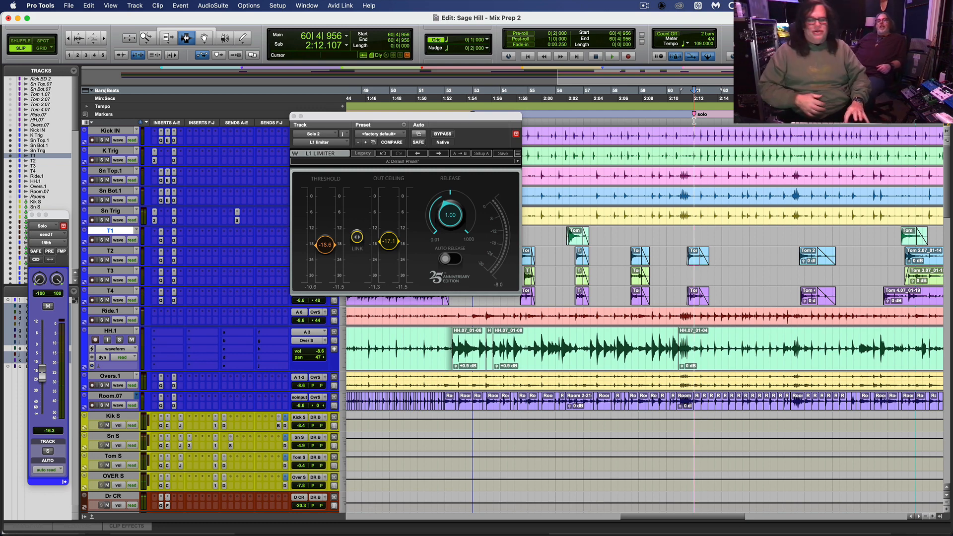
Step: Play the solo section and raise the Solo 2 fader slightly in the Mix window
key("space")
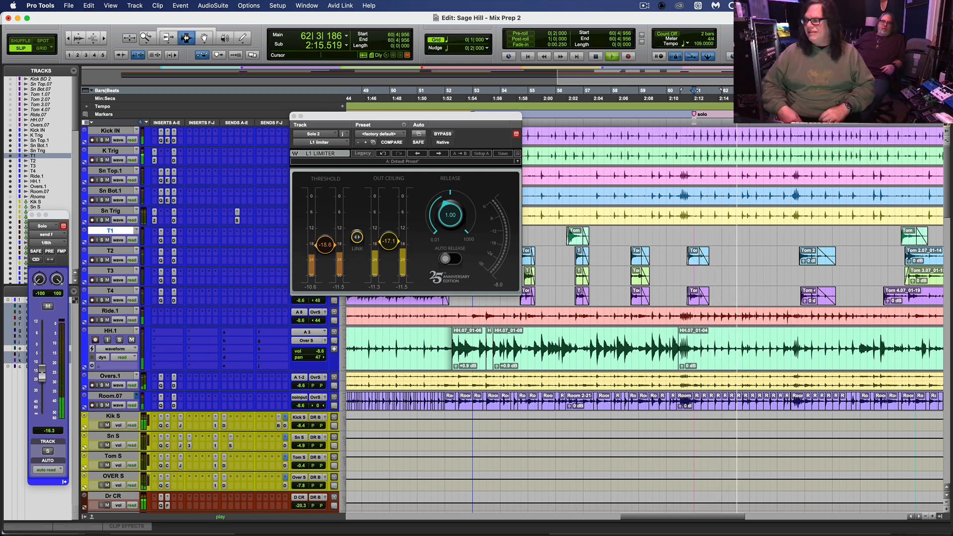
key("super+equal")
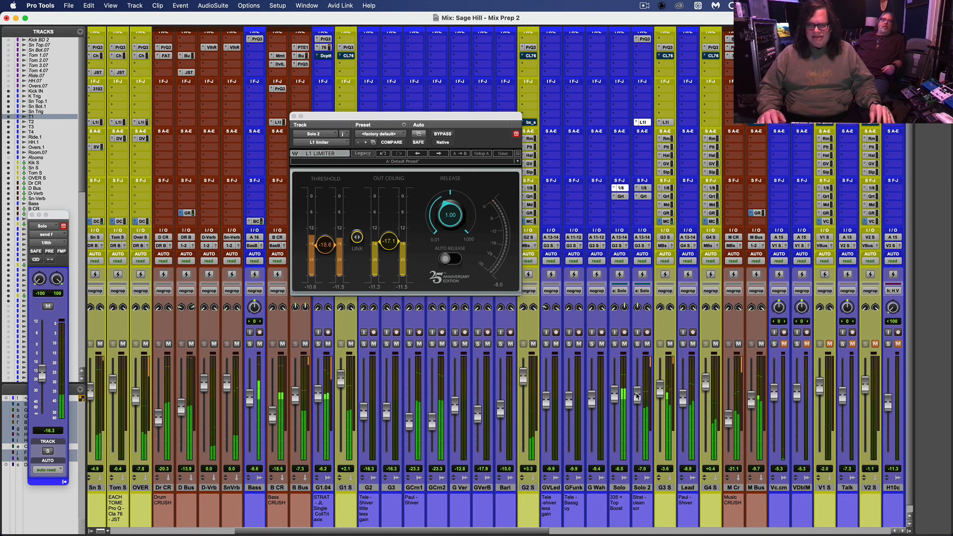
left_click_drag(638, 396, 638, 394)
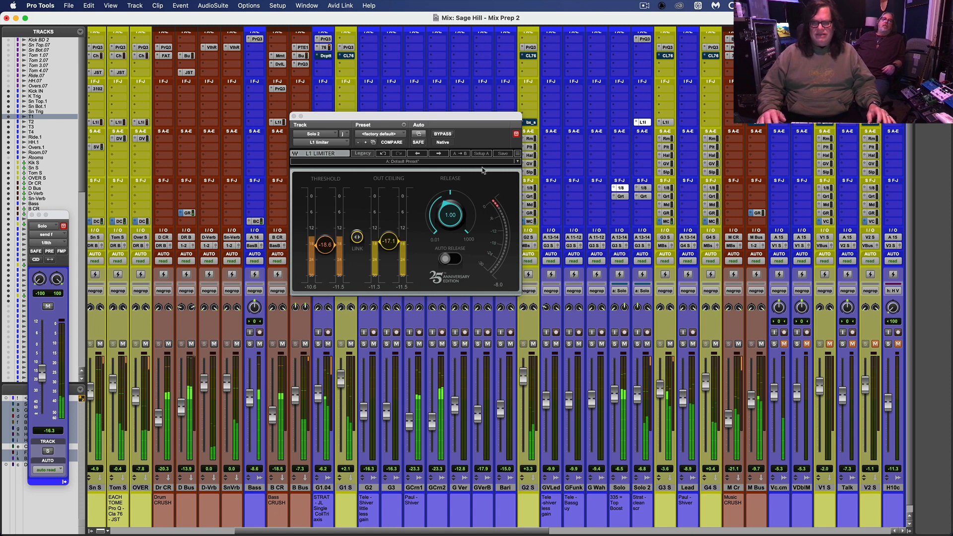
Step: Mute the Qrt sends on the Solo and Solo 2 tracks and fine-tune the Lead fader
left_click(624, 197, "super")
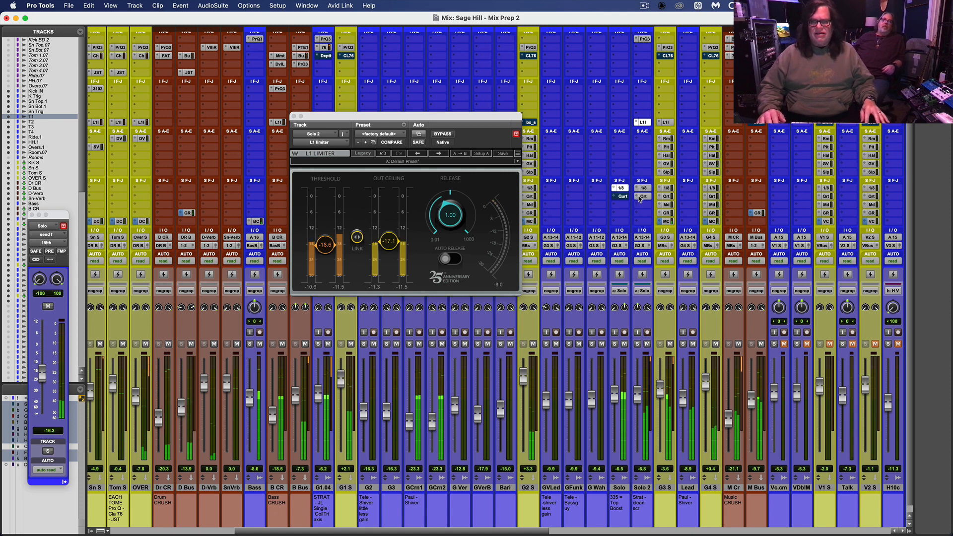
left_click(638, 196, "super")
left_click(641, 196, "super")
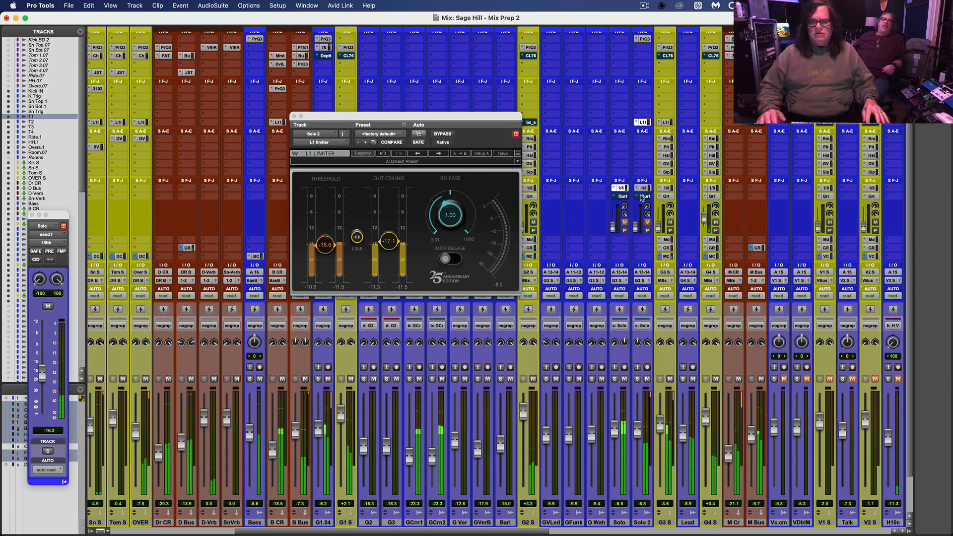
left_click(638, 196, "super")
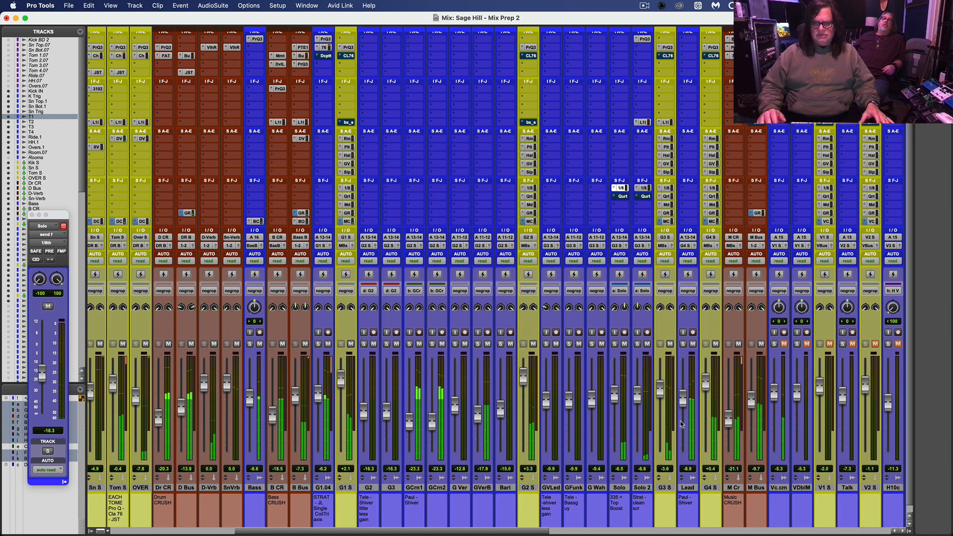
left_click_drag(684, 403, 684, 404)
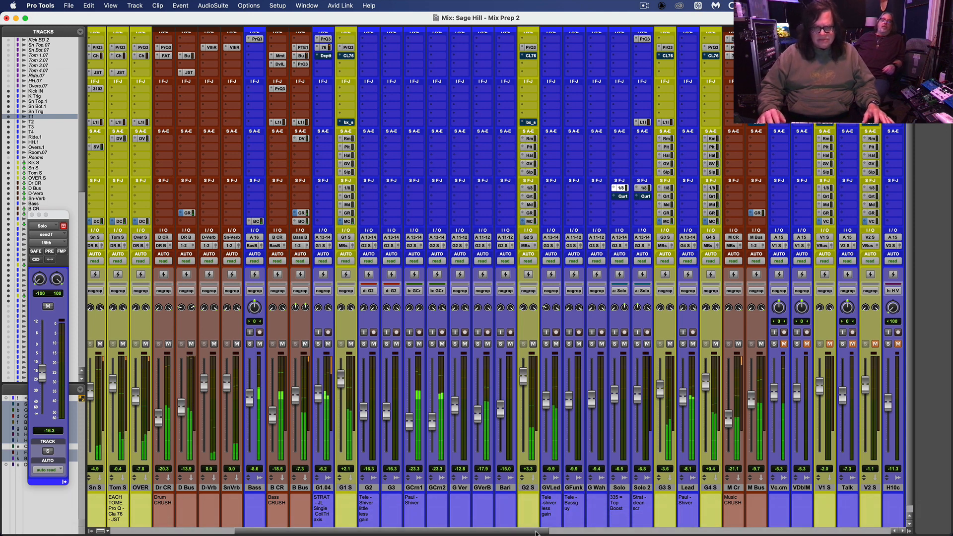
Step: Check the Ride.1 track in solo, unsolo it, and lower its fader to -12.3 dB during playback
left_click_drag(534, 532, 332, 530)
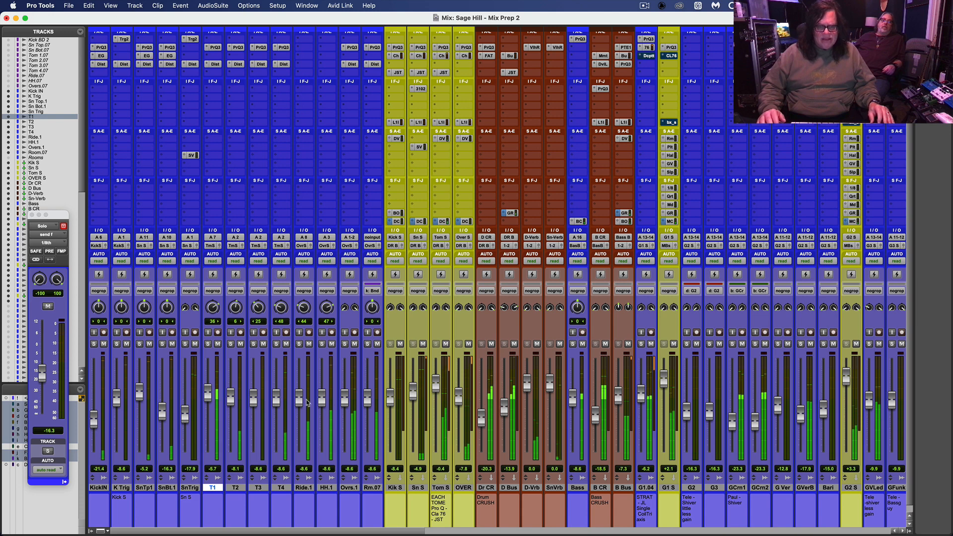
left_click(298, 344)
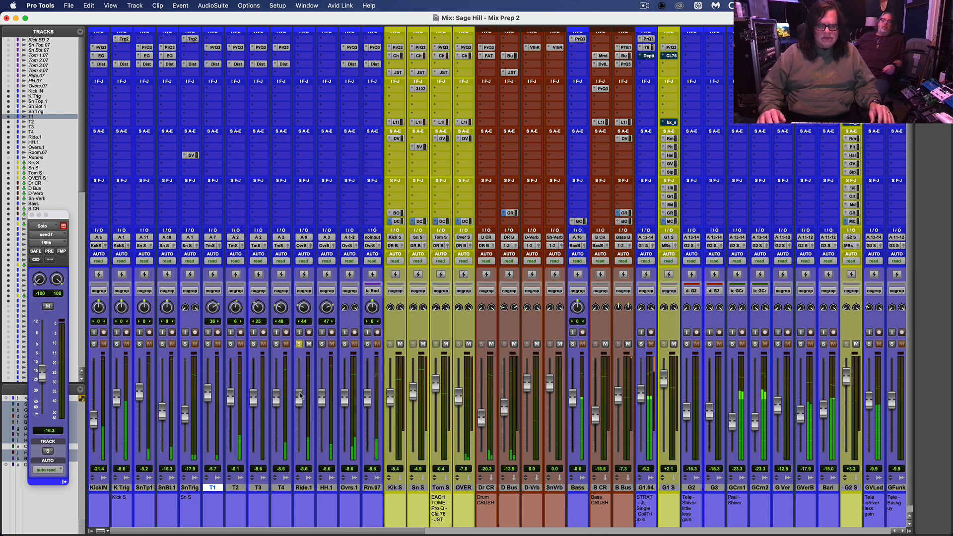
left_click_drag(300, 397, 300, 401)
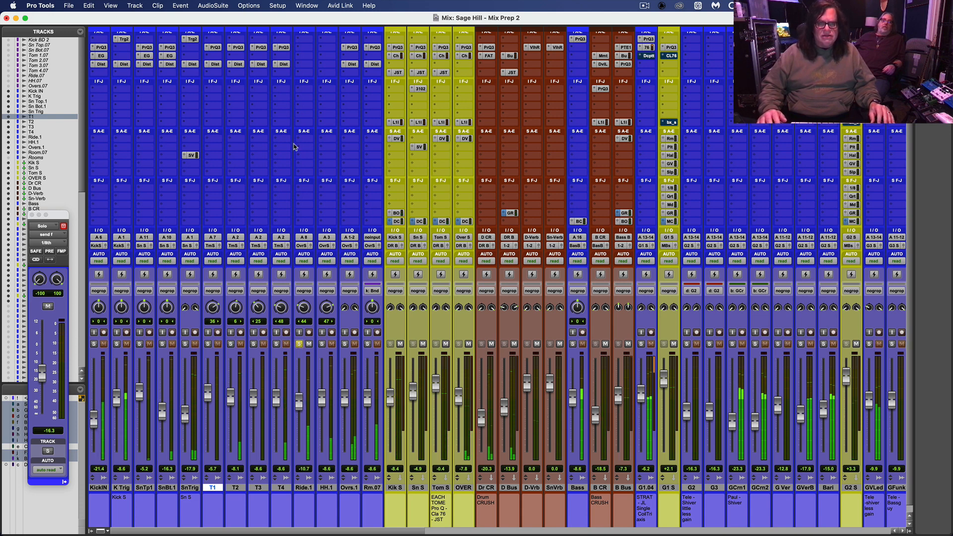
left_click(299, 344)
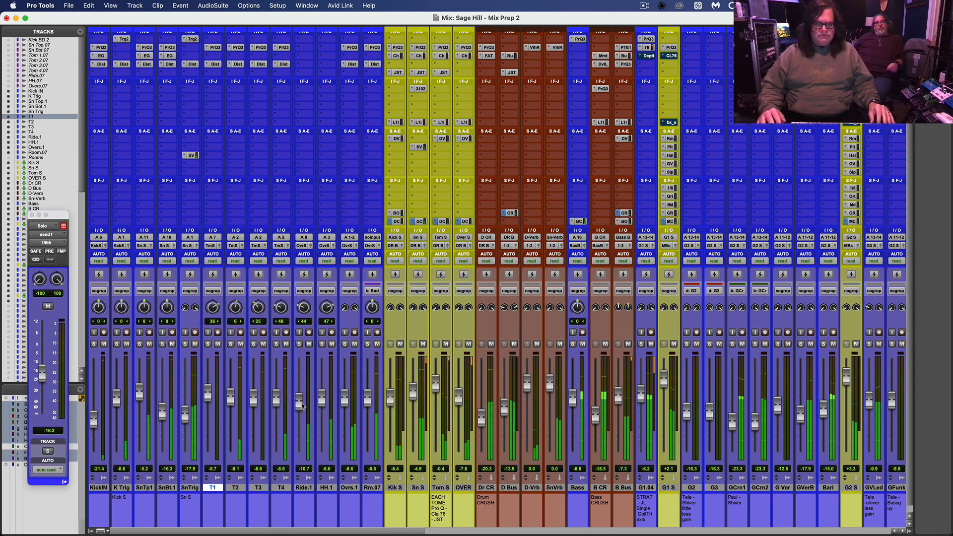
left_click_drag(300, 406, 301, 410)
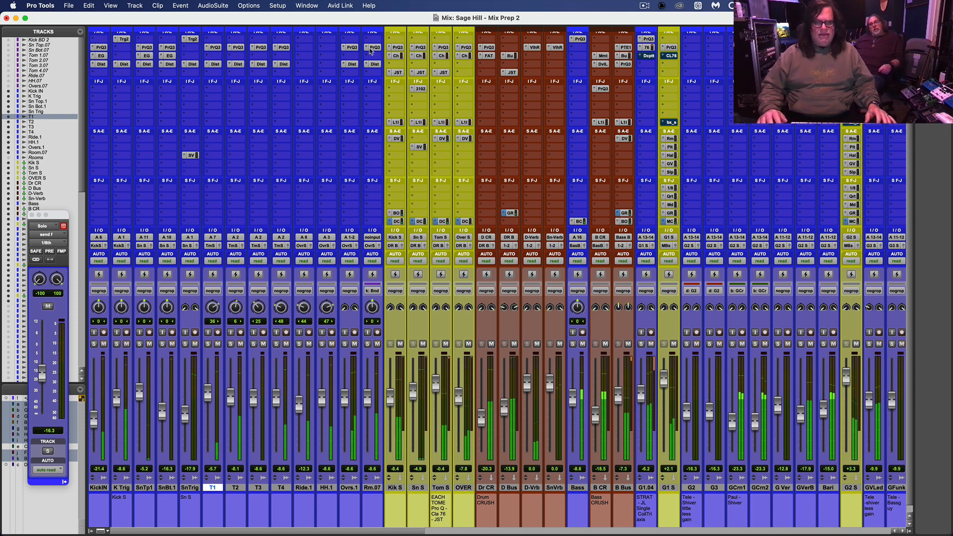
Step: Zoom the Edit window out, close the Solo send window, and return the stopped transport to the song start
key("super+equal")
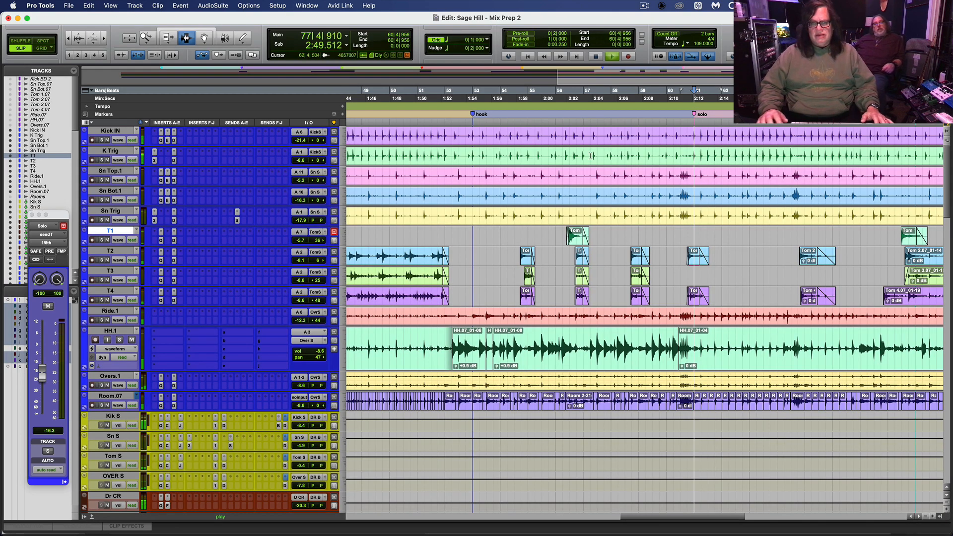
key("r")
key("r")
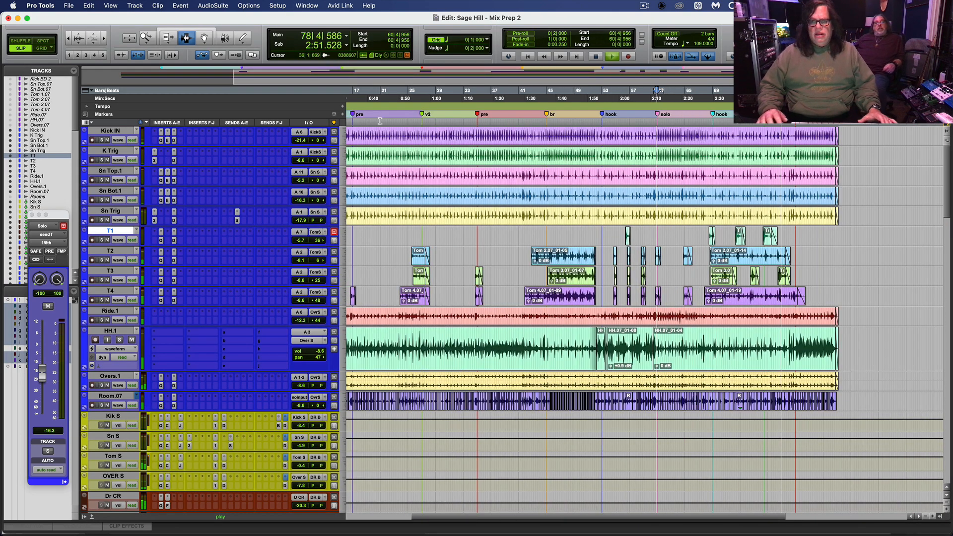
scroll(151, 32, "left", 5)
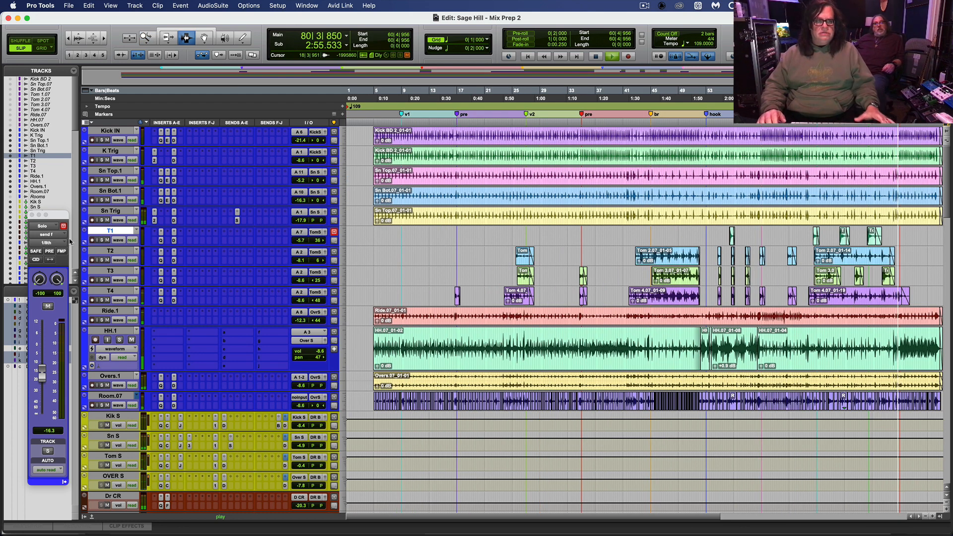
left_click(32, 215)
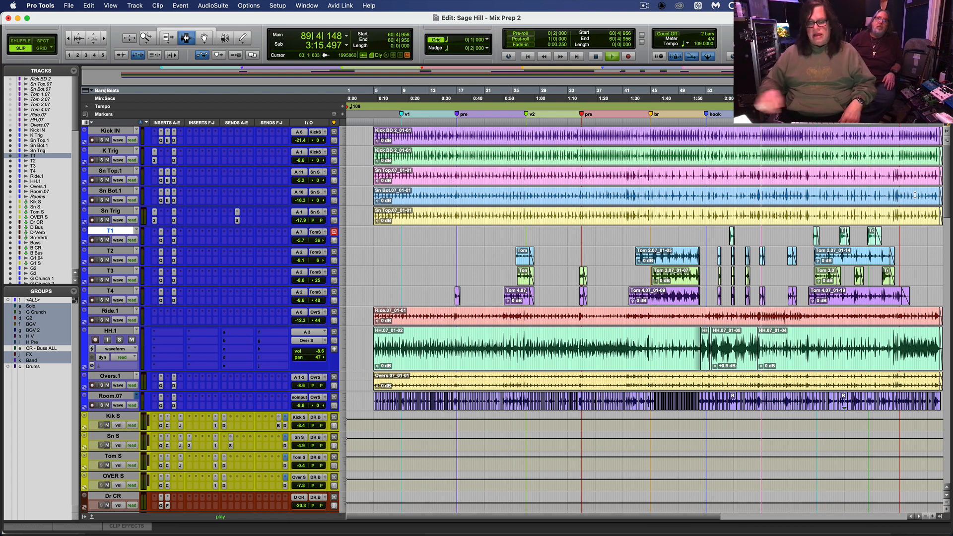
key("space")
key("Return")
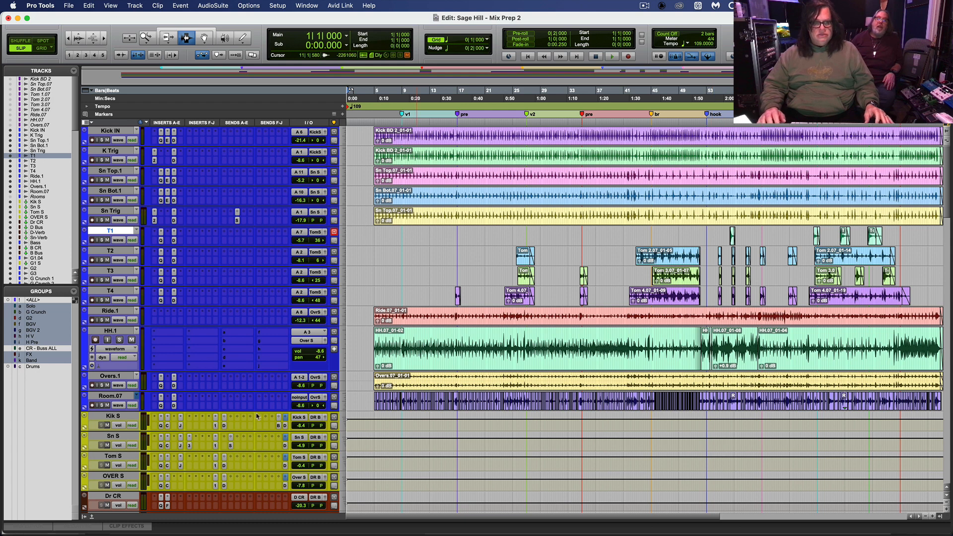
Step: Toggle the Drums group and set the HH.1 track height to small
left_click(39, 367)
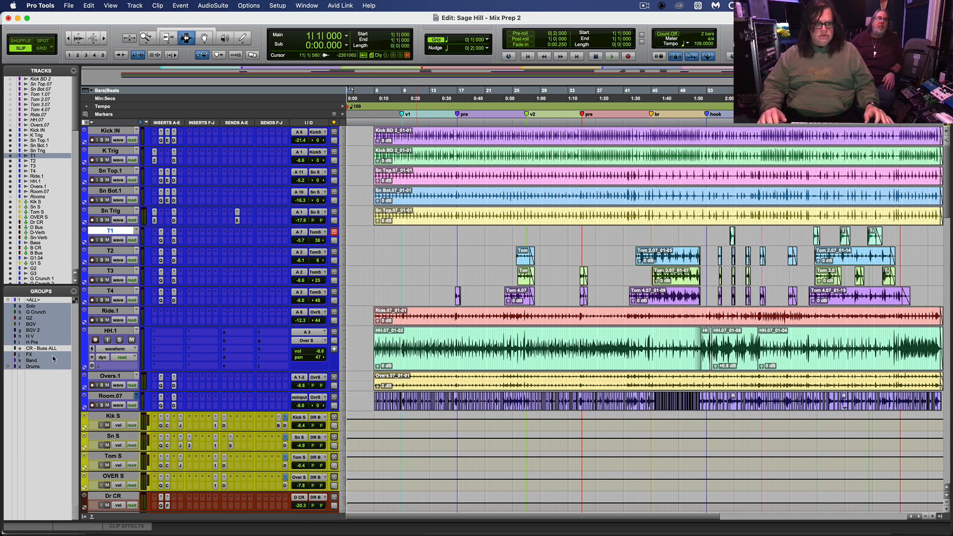
left_click(86, 333)
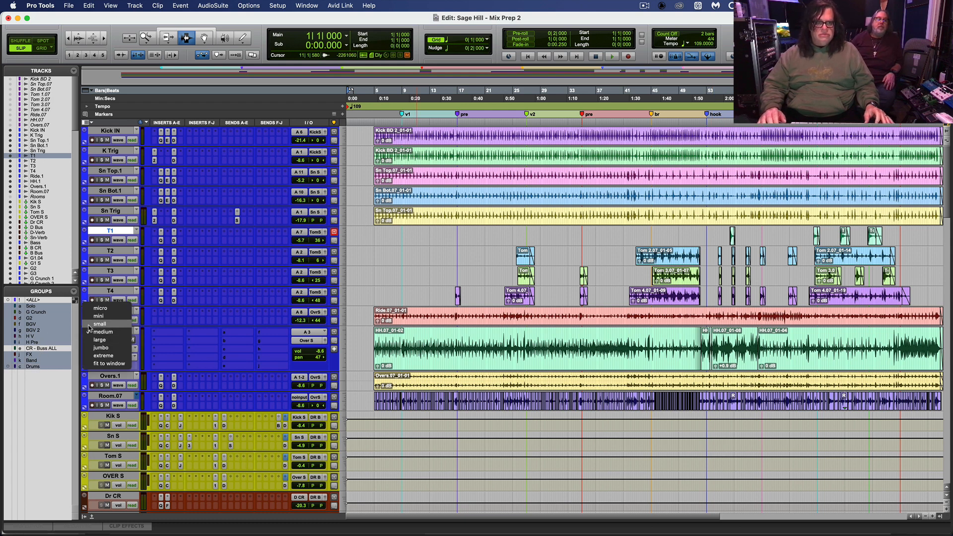
left_click(102, 325)
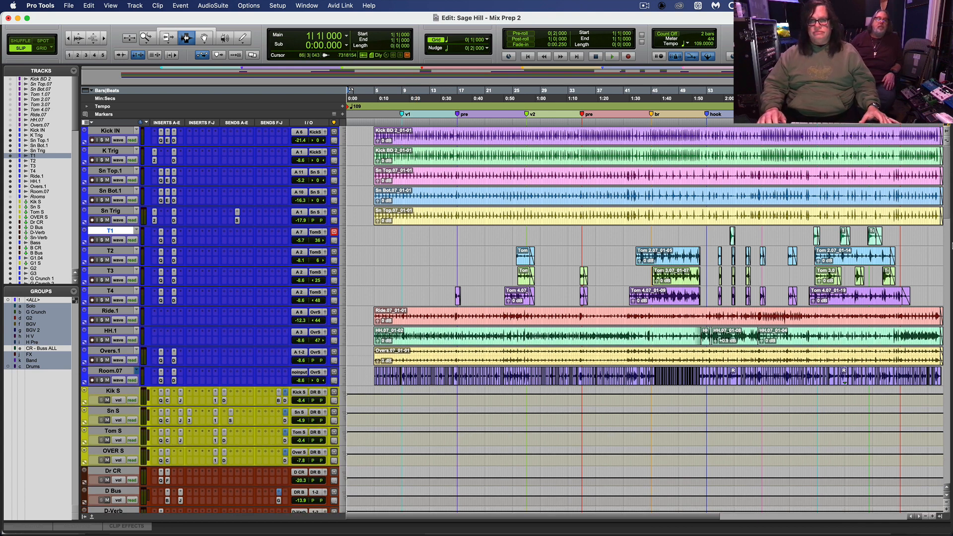
Step: Clear the selected clips from the session and confirm their removal
left_click_drag(946, 191, 946, 446)
key("Home")
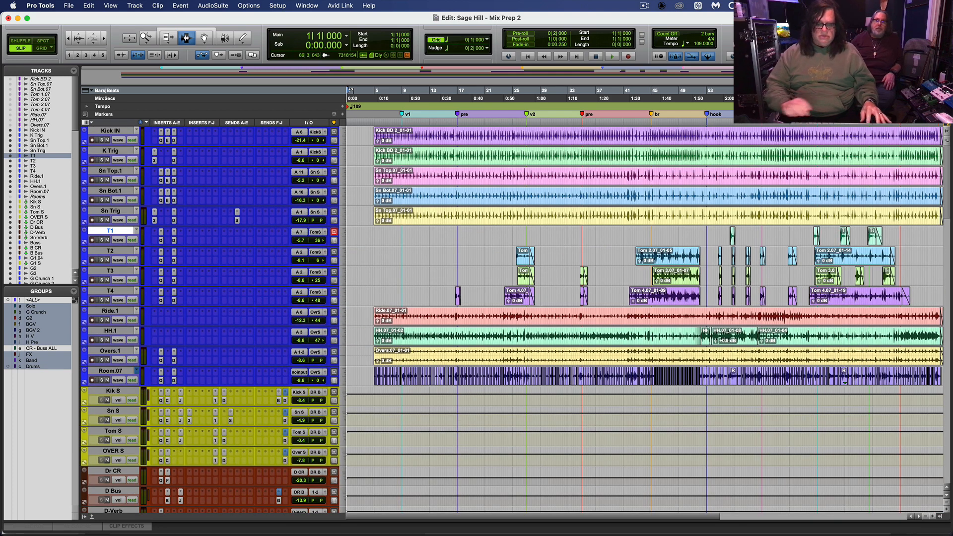
key("shift+super+b")
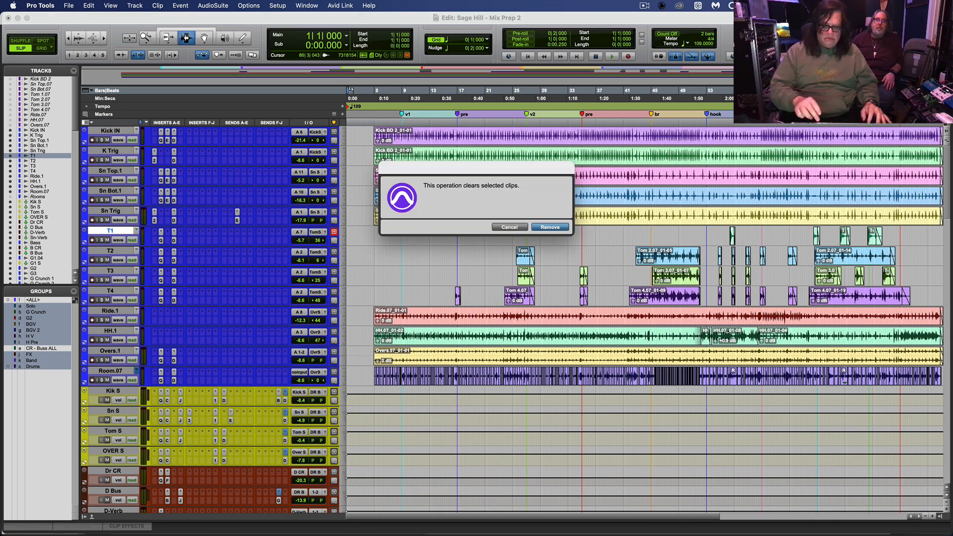
key("Return")
key("Return")
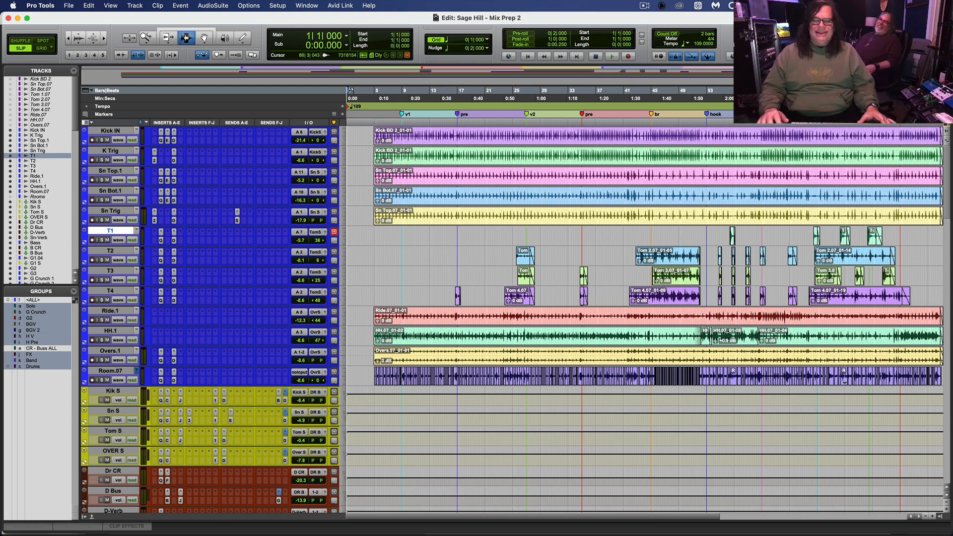
mouse_move(947, 167)
left_mouse_down()
mouse_move(950, 397)
mouse_move(950, 171)
left_mouse_up()
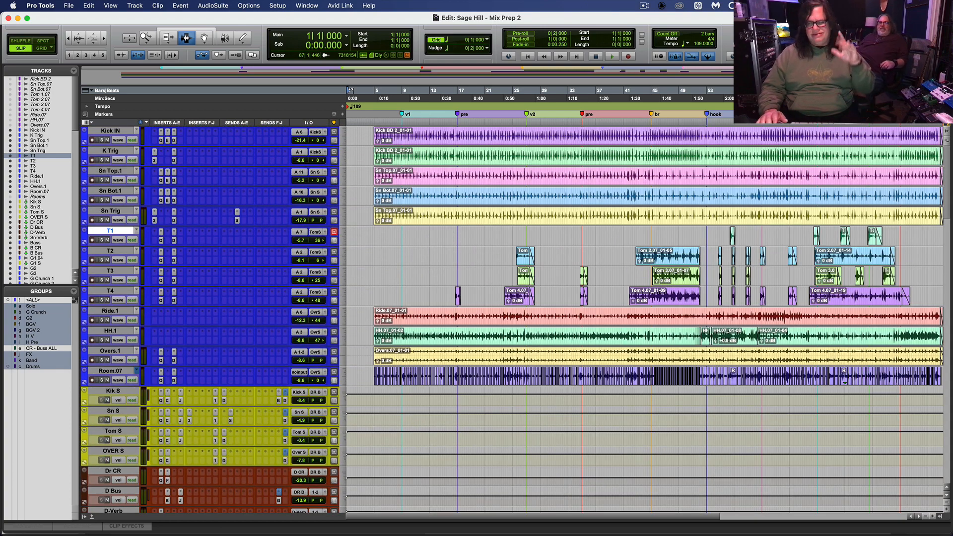
Step: Select the Kik S track and run the clip-clearing operation again, confirming the removal
left_click(126, 393)
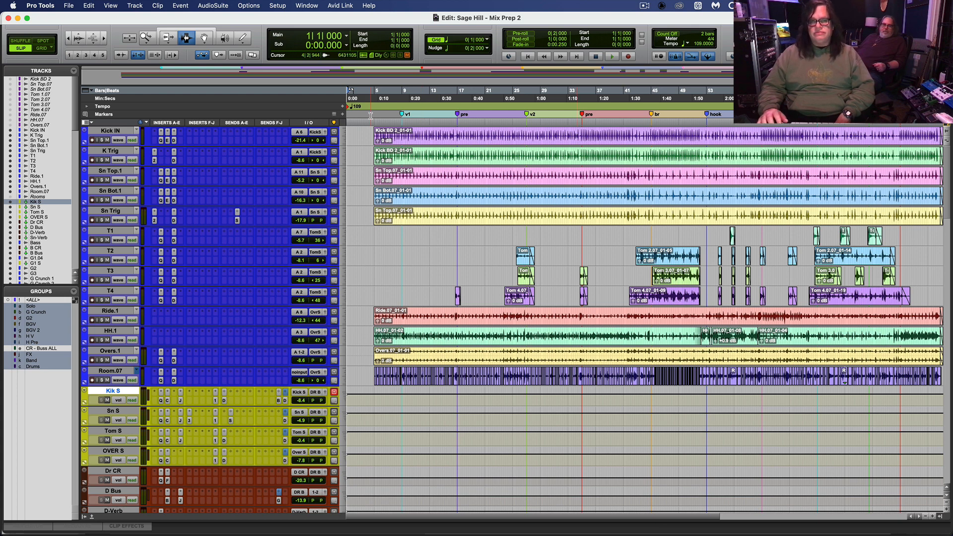
key("super+shift+b")
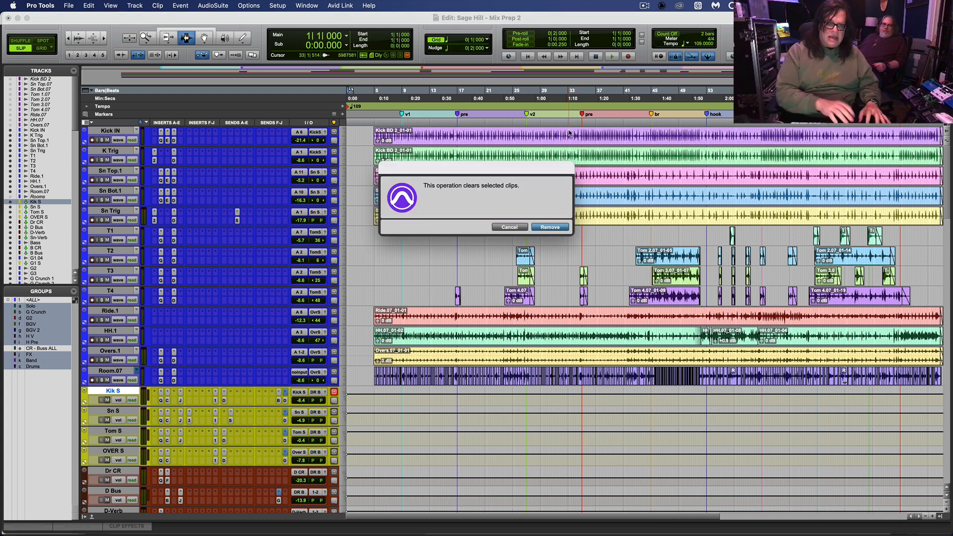
key("Return")
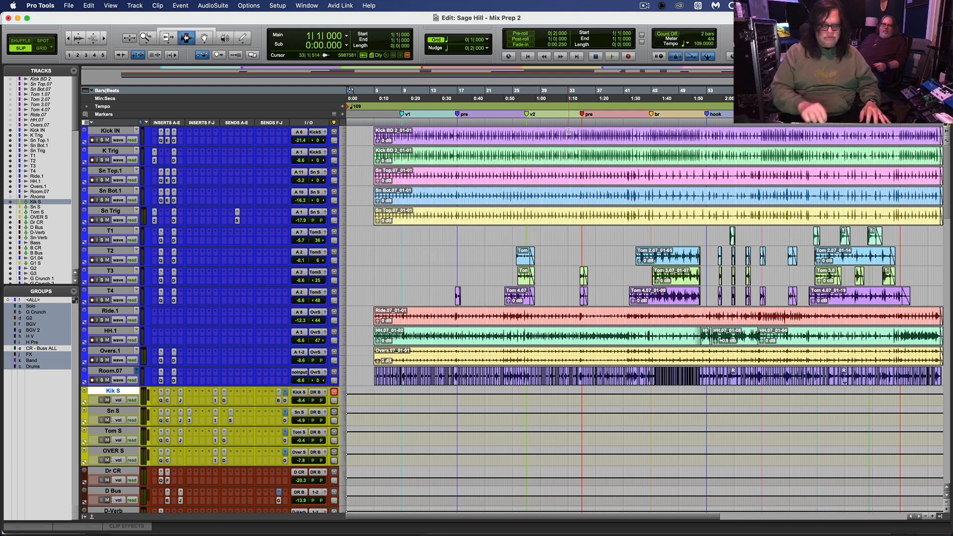
Step: Close the Sage Hill - Mix Prep 2 session with its changes saved and move the 2024 MIXES Finder window aside
key("super+shift+w")
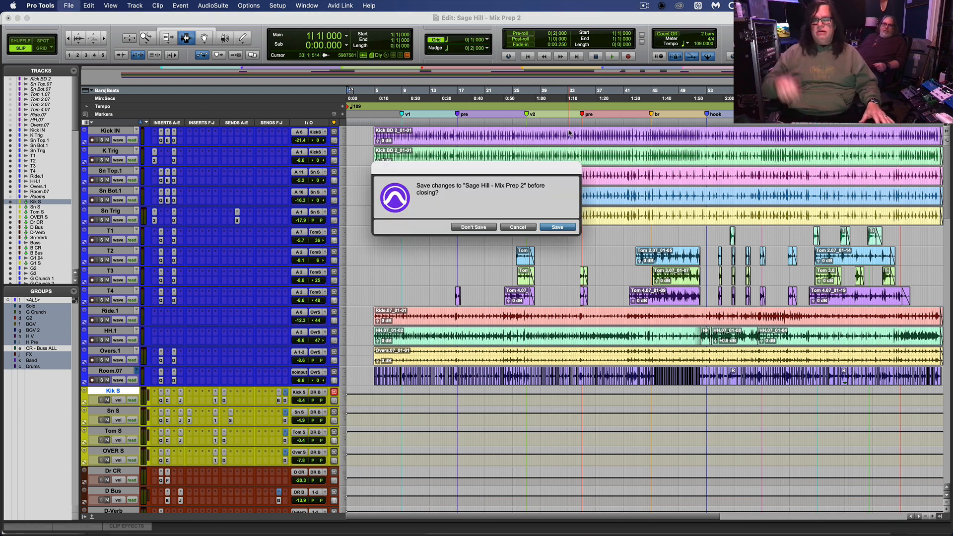
key("Return")
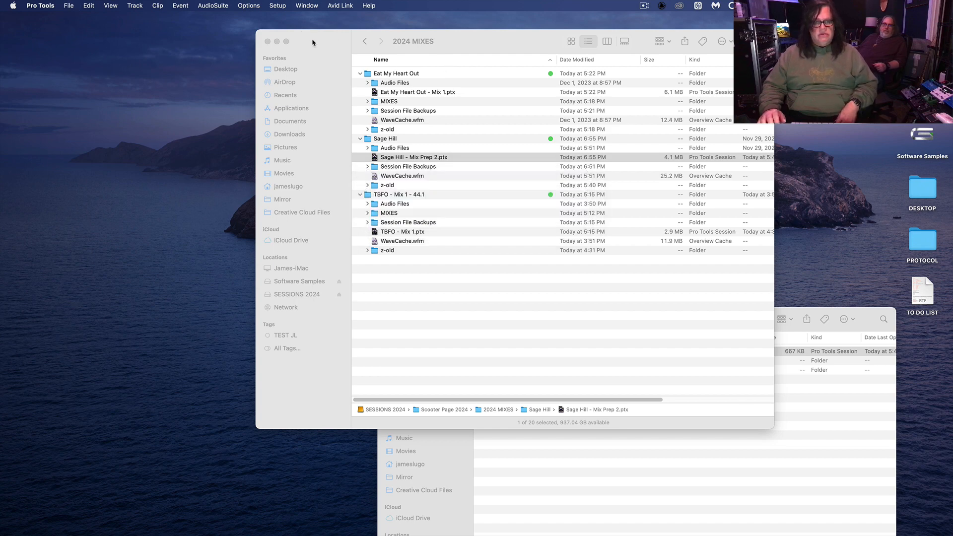
left_click_drag(313, 43, 179, 50)
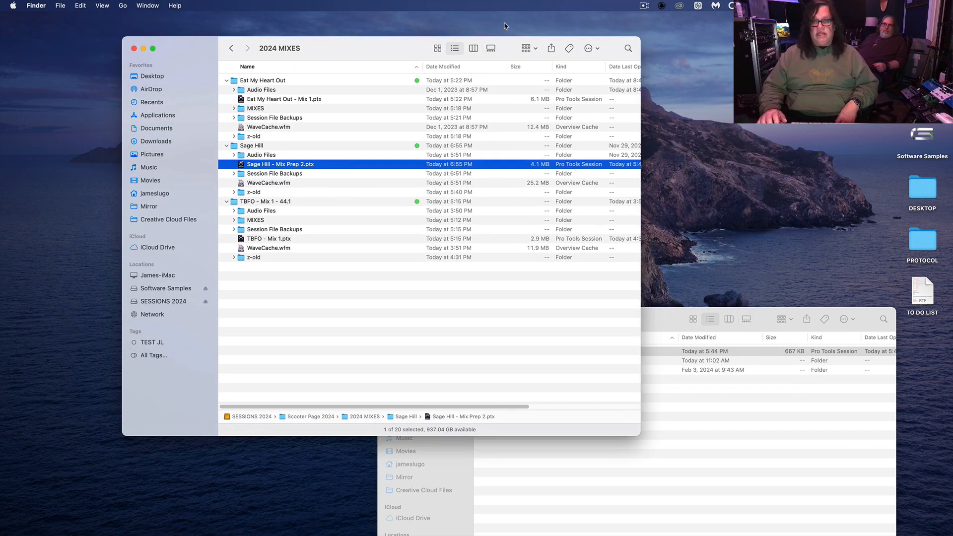